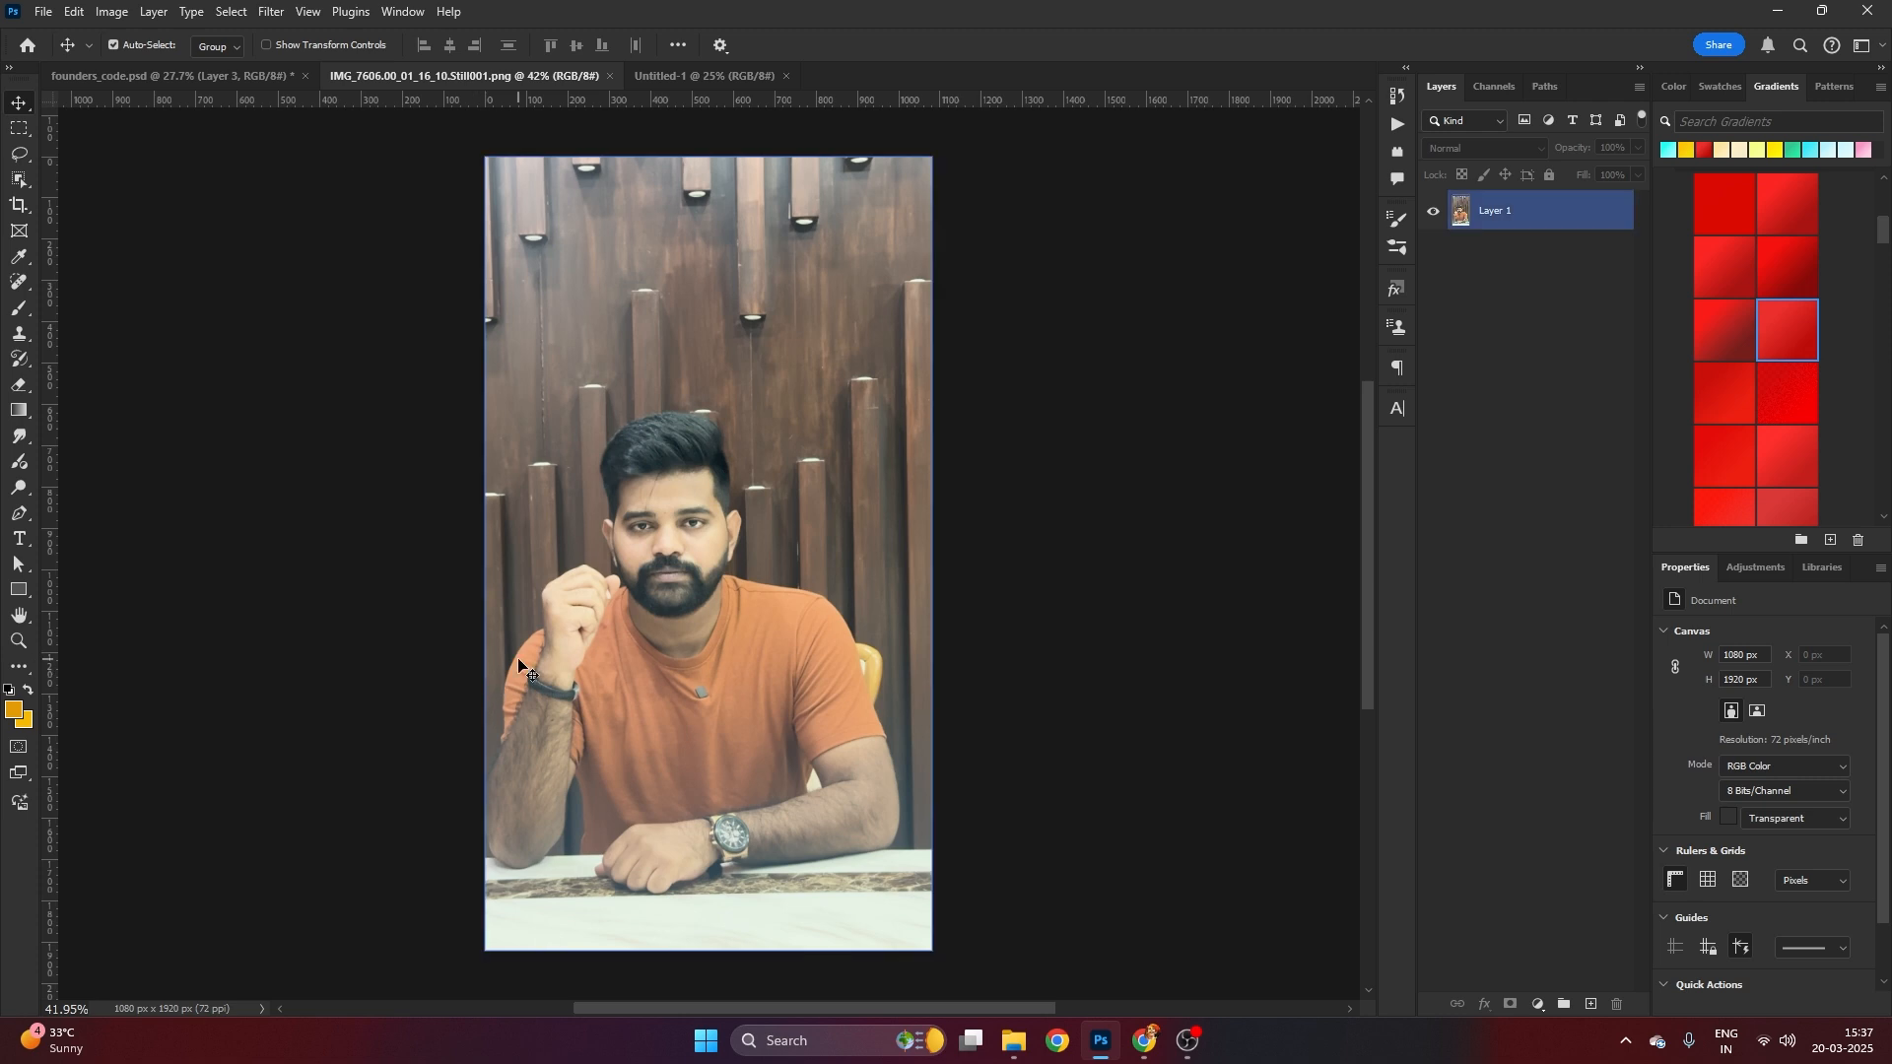
# Extend the photo's left side to a canvas width of 1128 px and fill the added strip using Generative Expand
pyautogui.press('c')
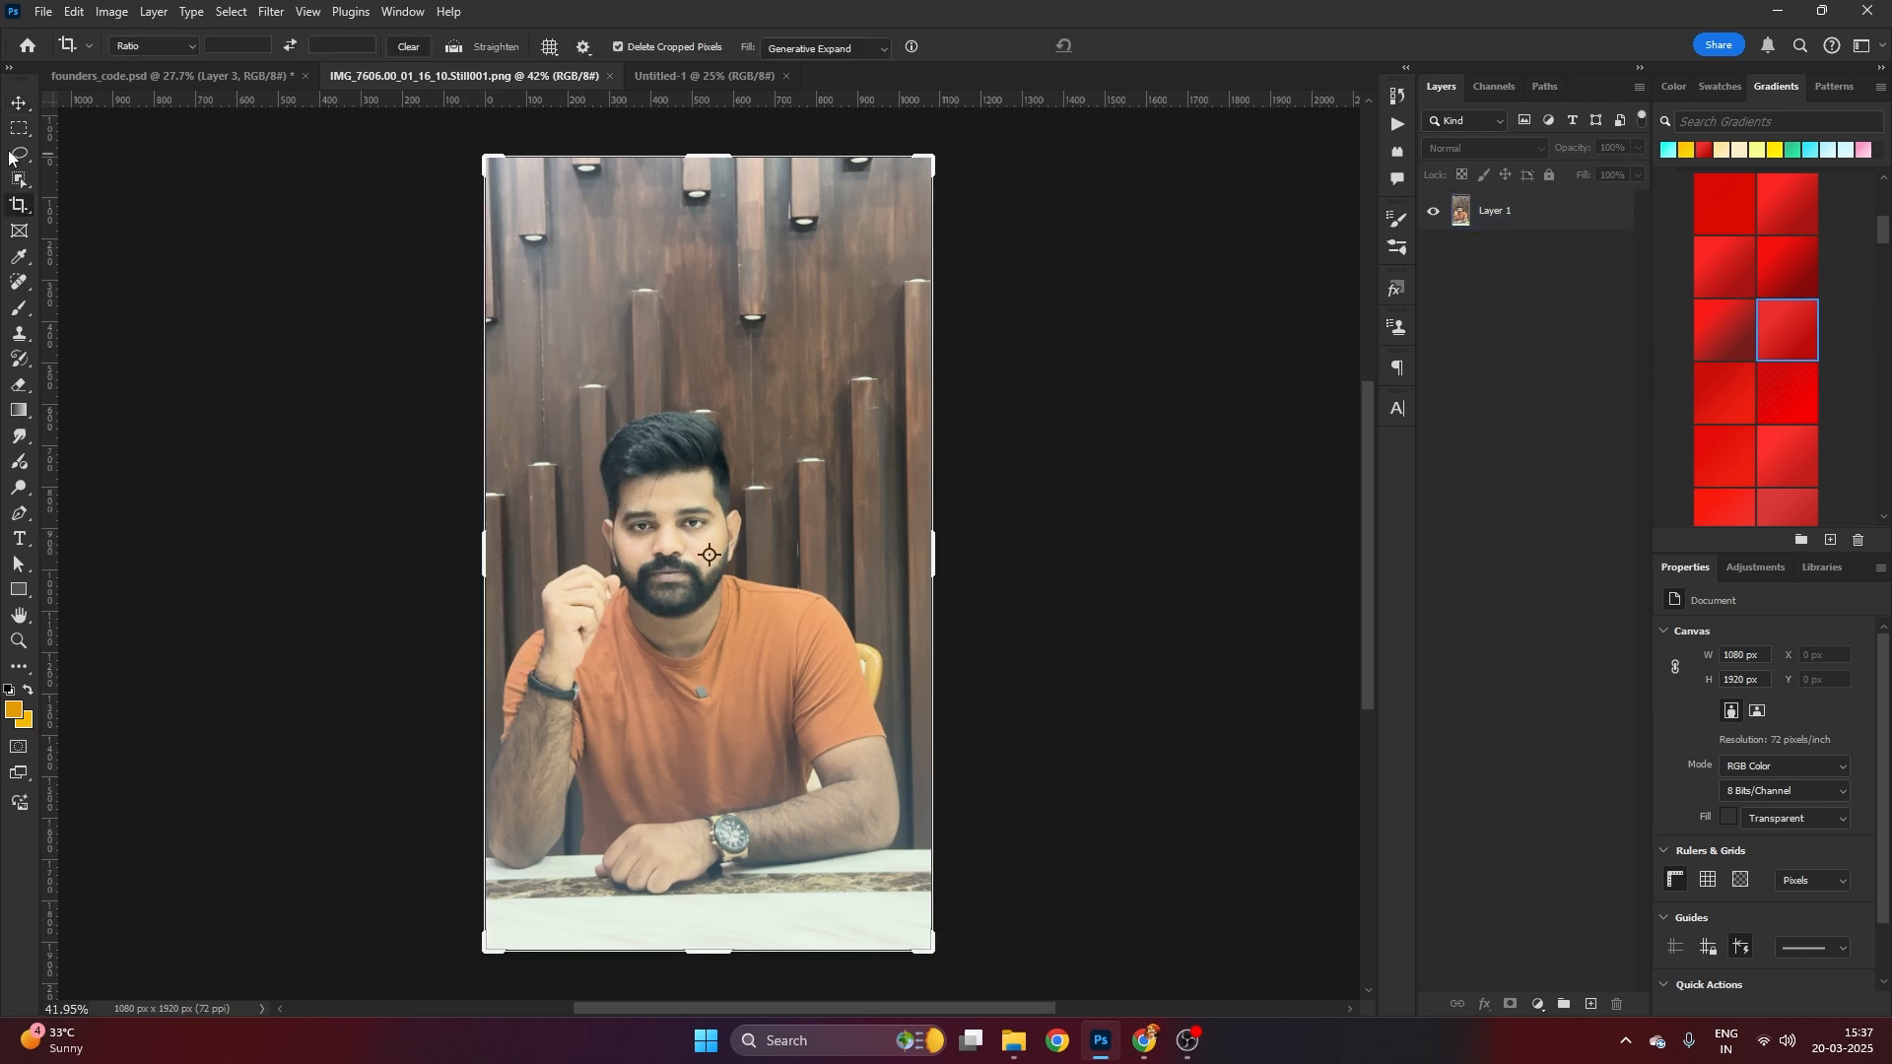
pyautogui.moveTo(482, 548); pyautogui.dragTo(473, 558)
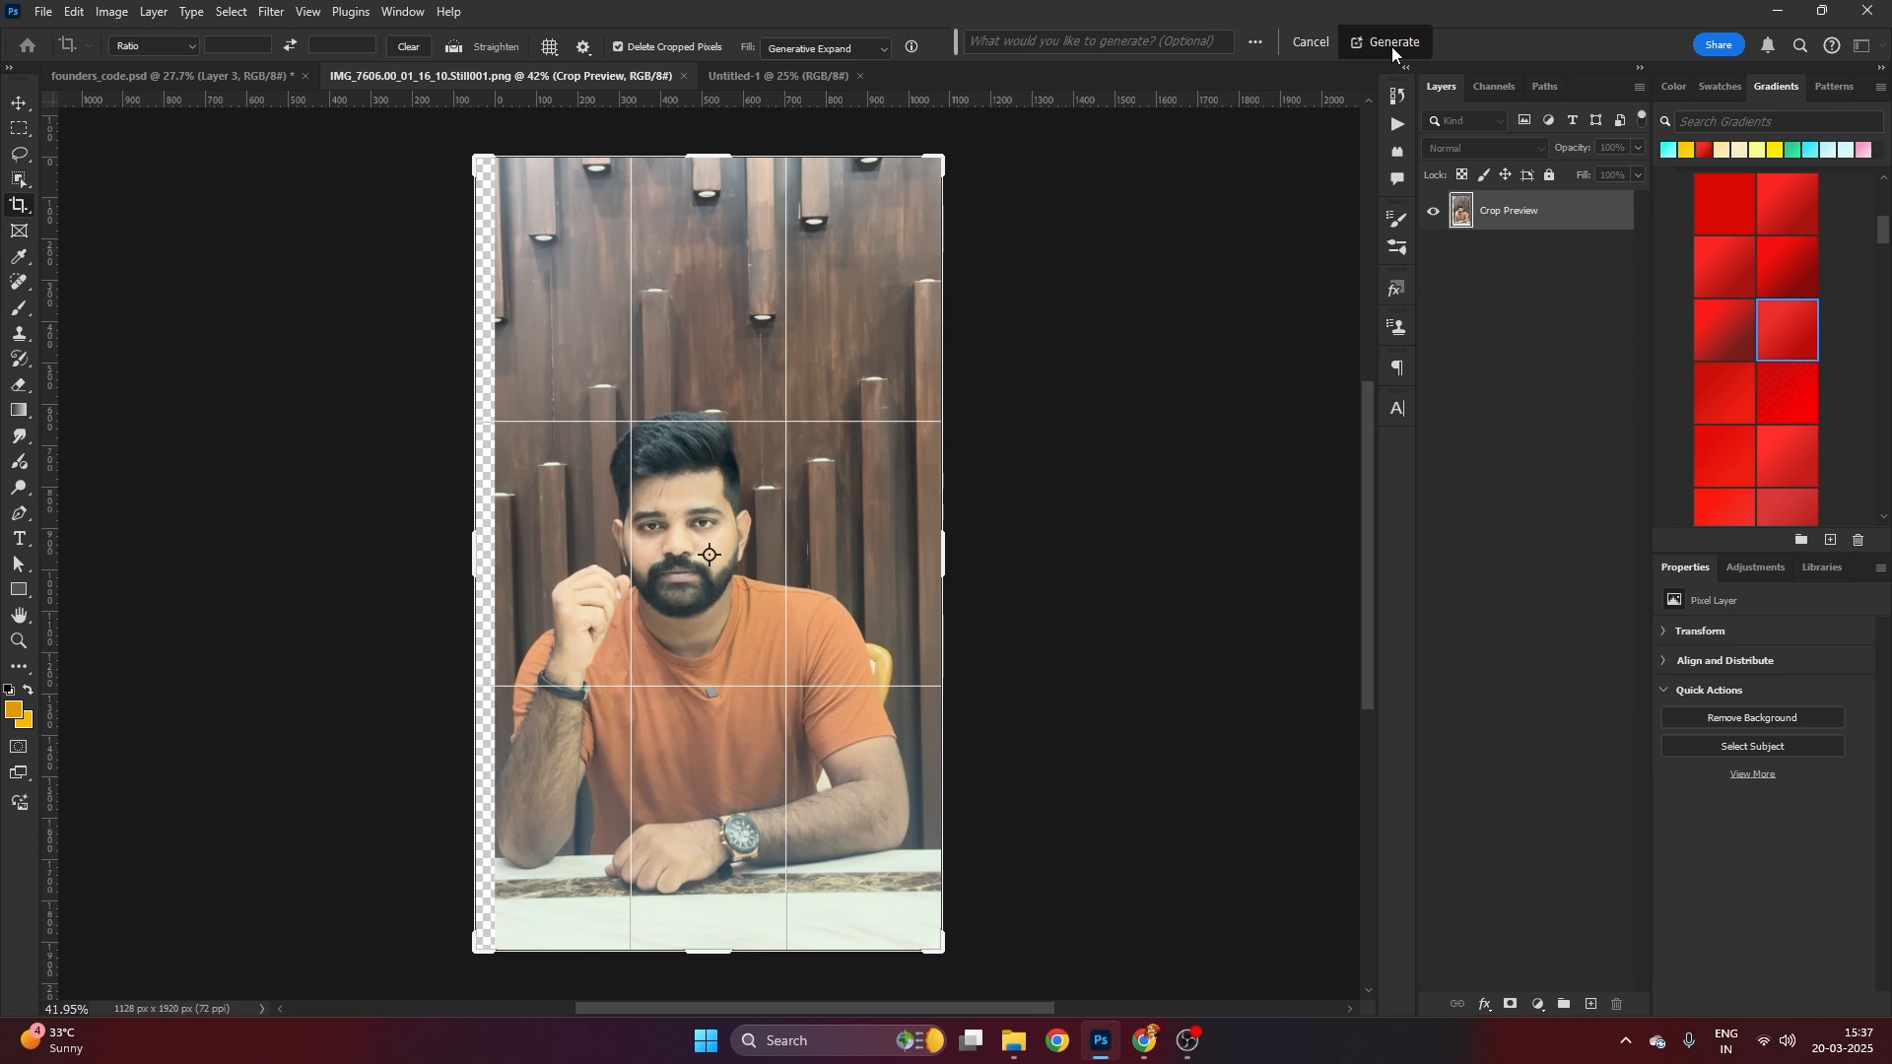
pyautogui.click(1392, 45)
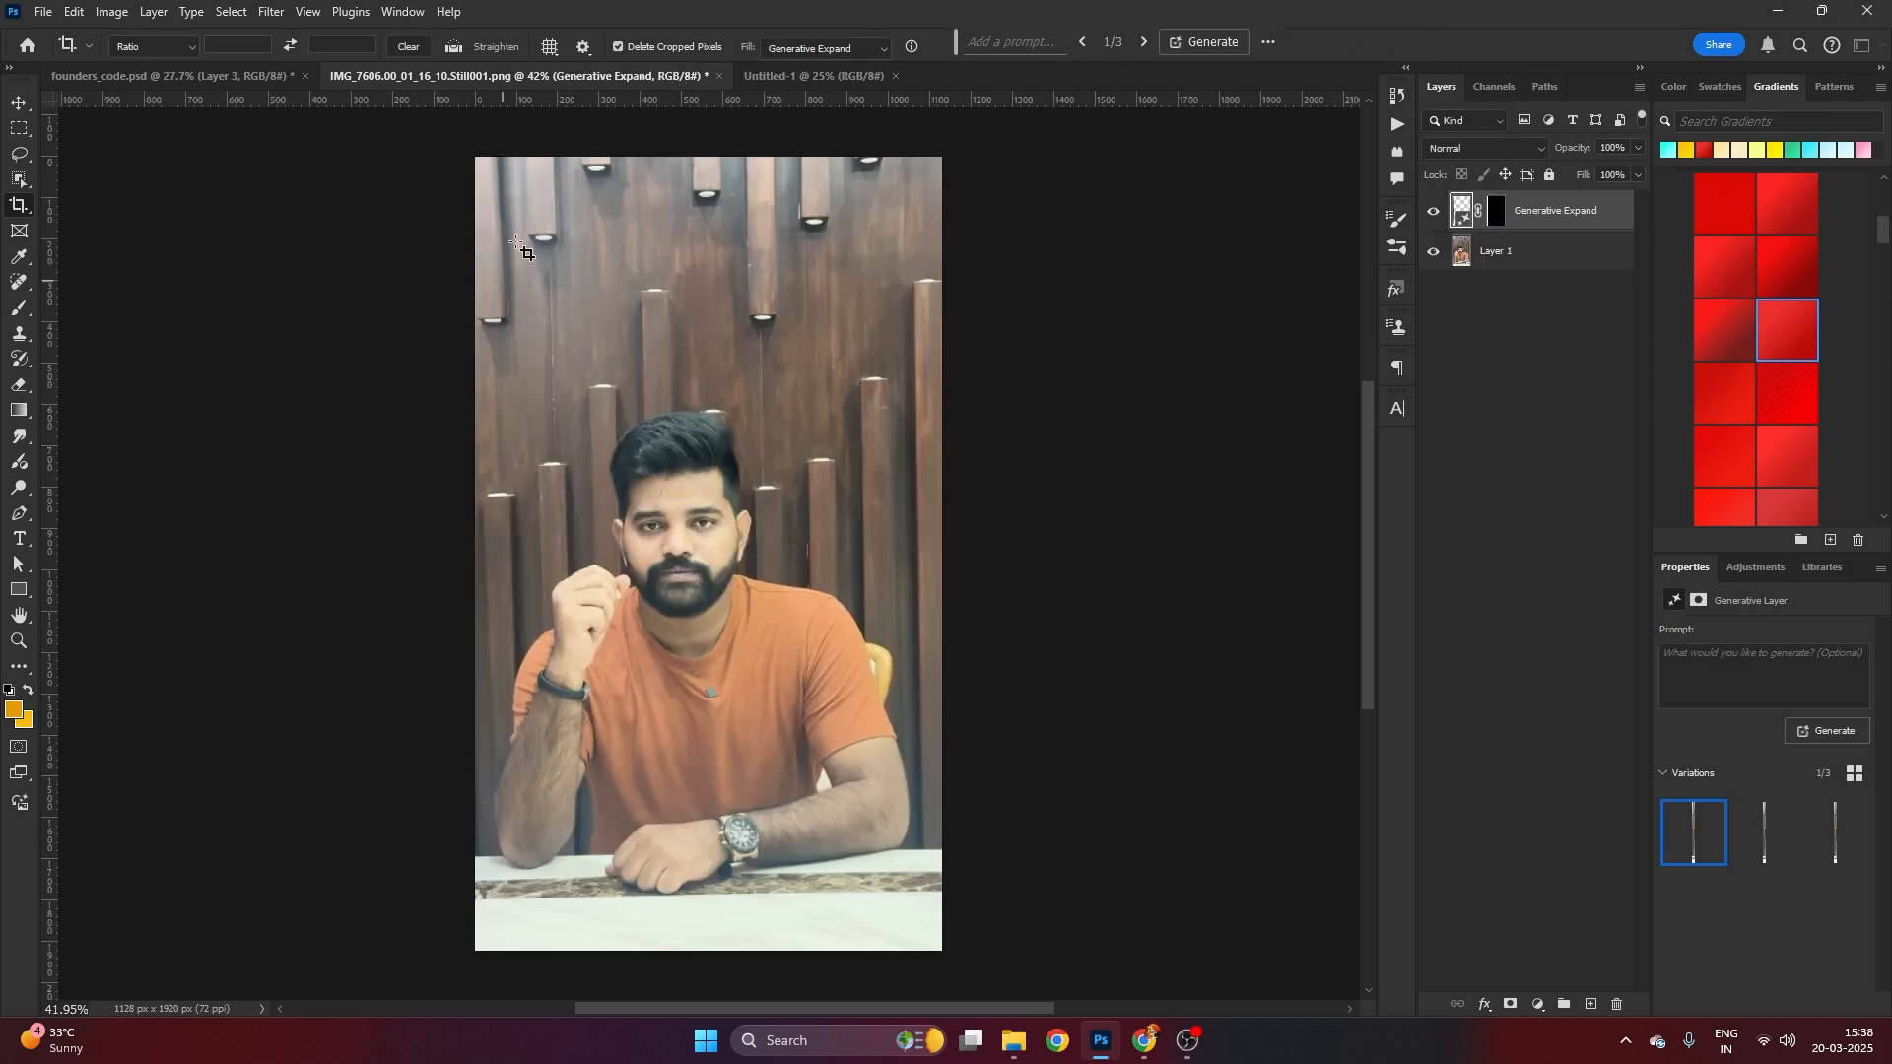
# Compare the three Generative Expand variations, keep the first one, and merge it down into Layer 1
pyautogui.click(1764, 840)
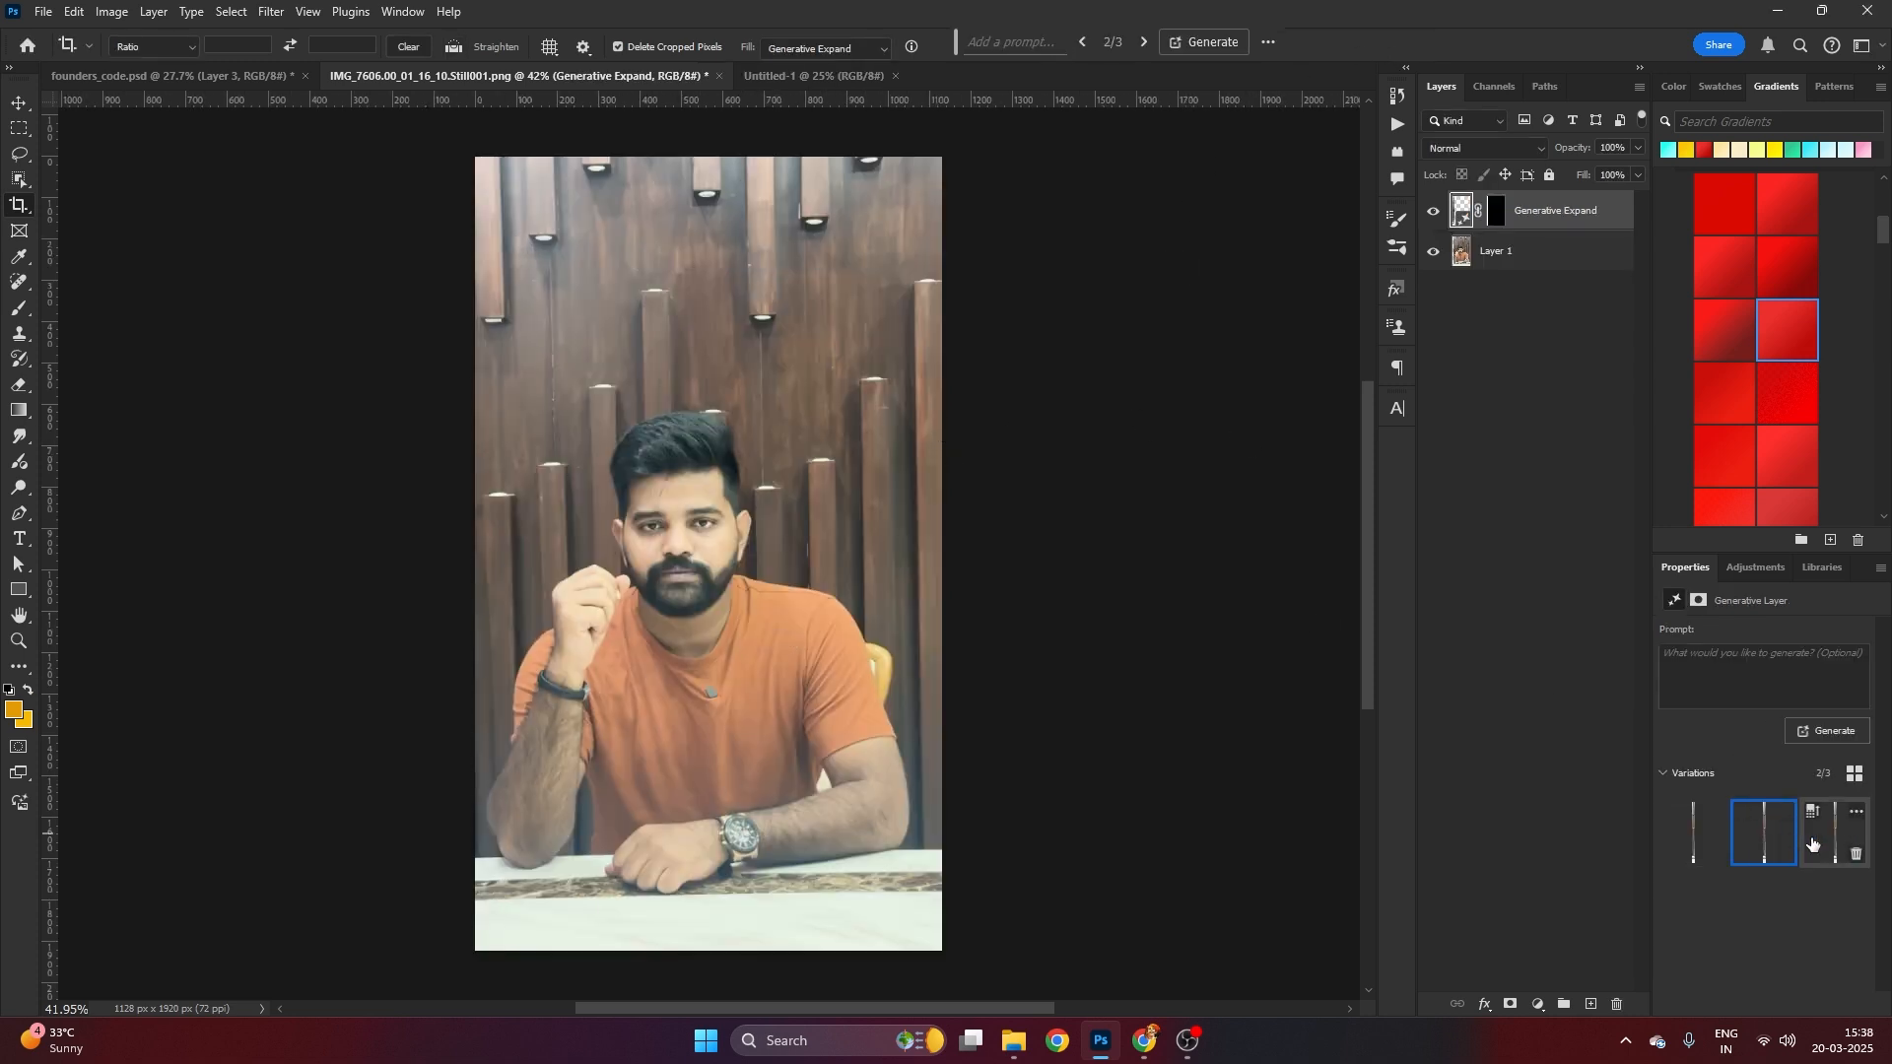
pyautogui.click(1838, 840)
pyautogui.click(1691, 845)
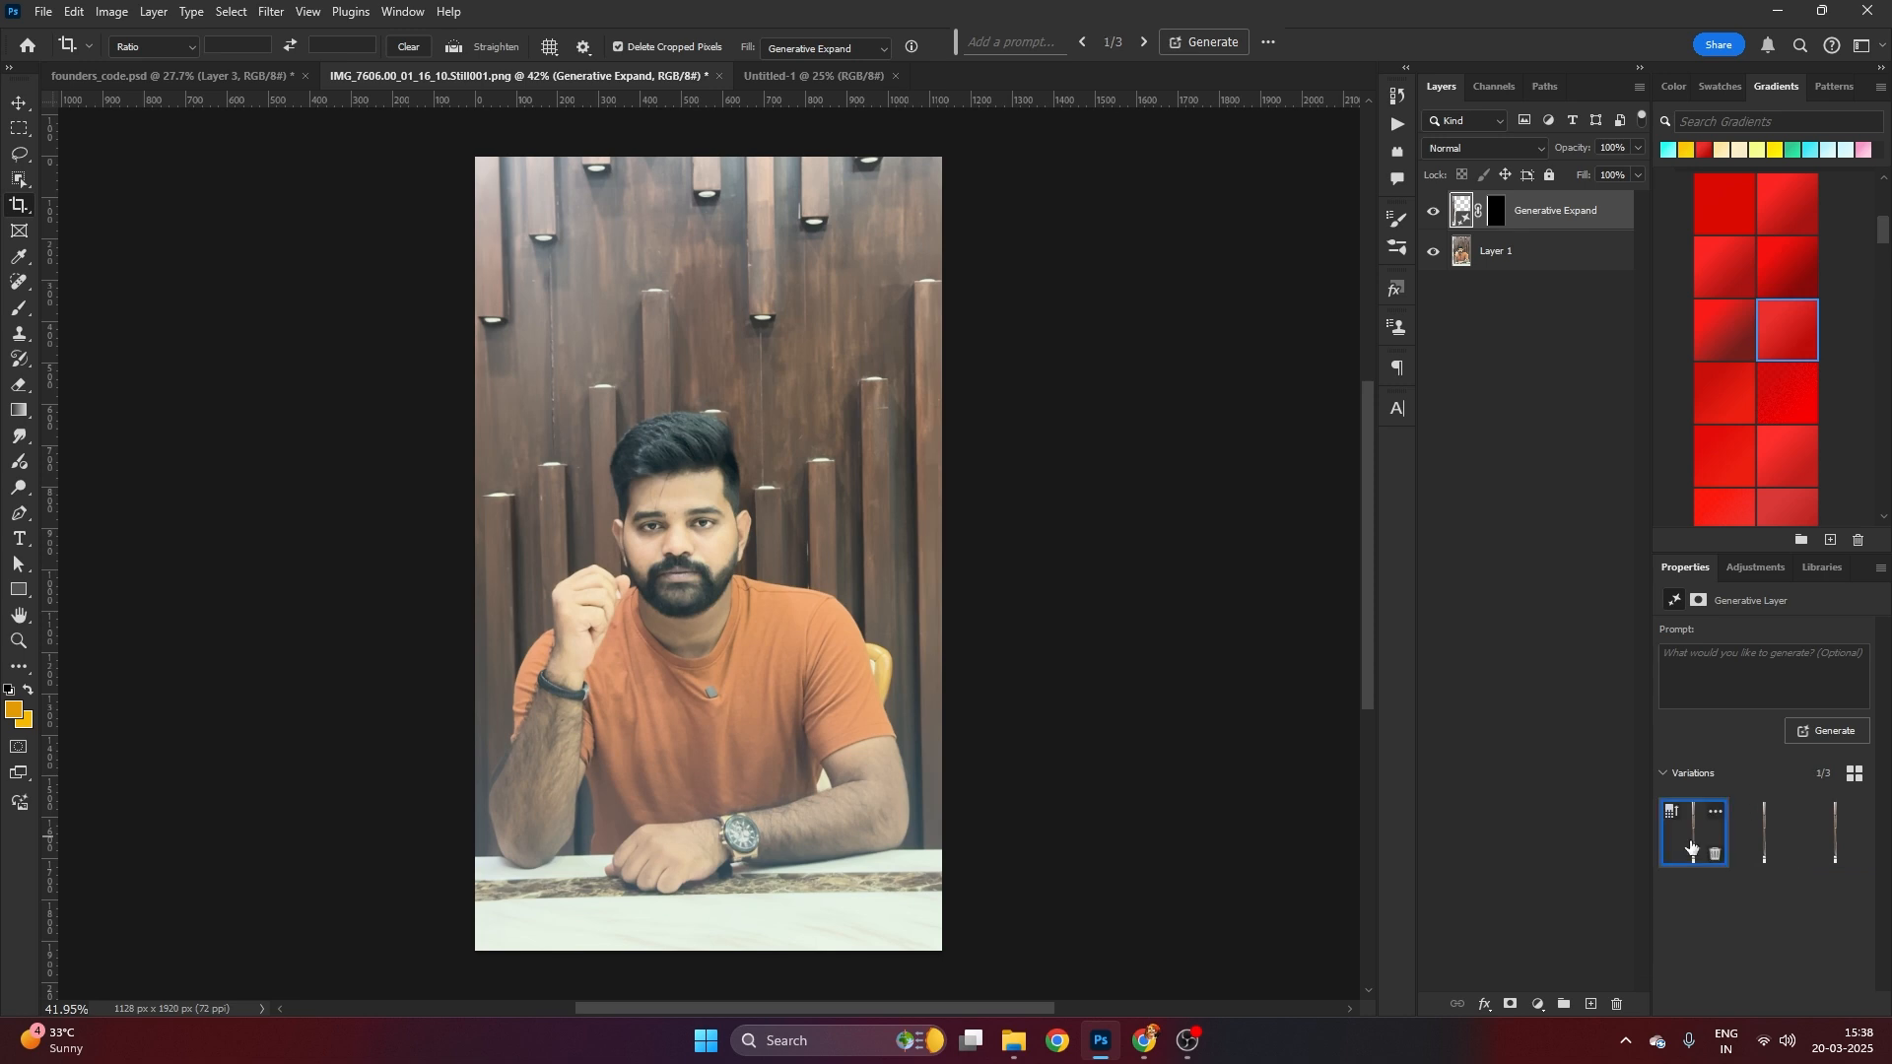
pyautogui.click(1833, 839)
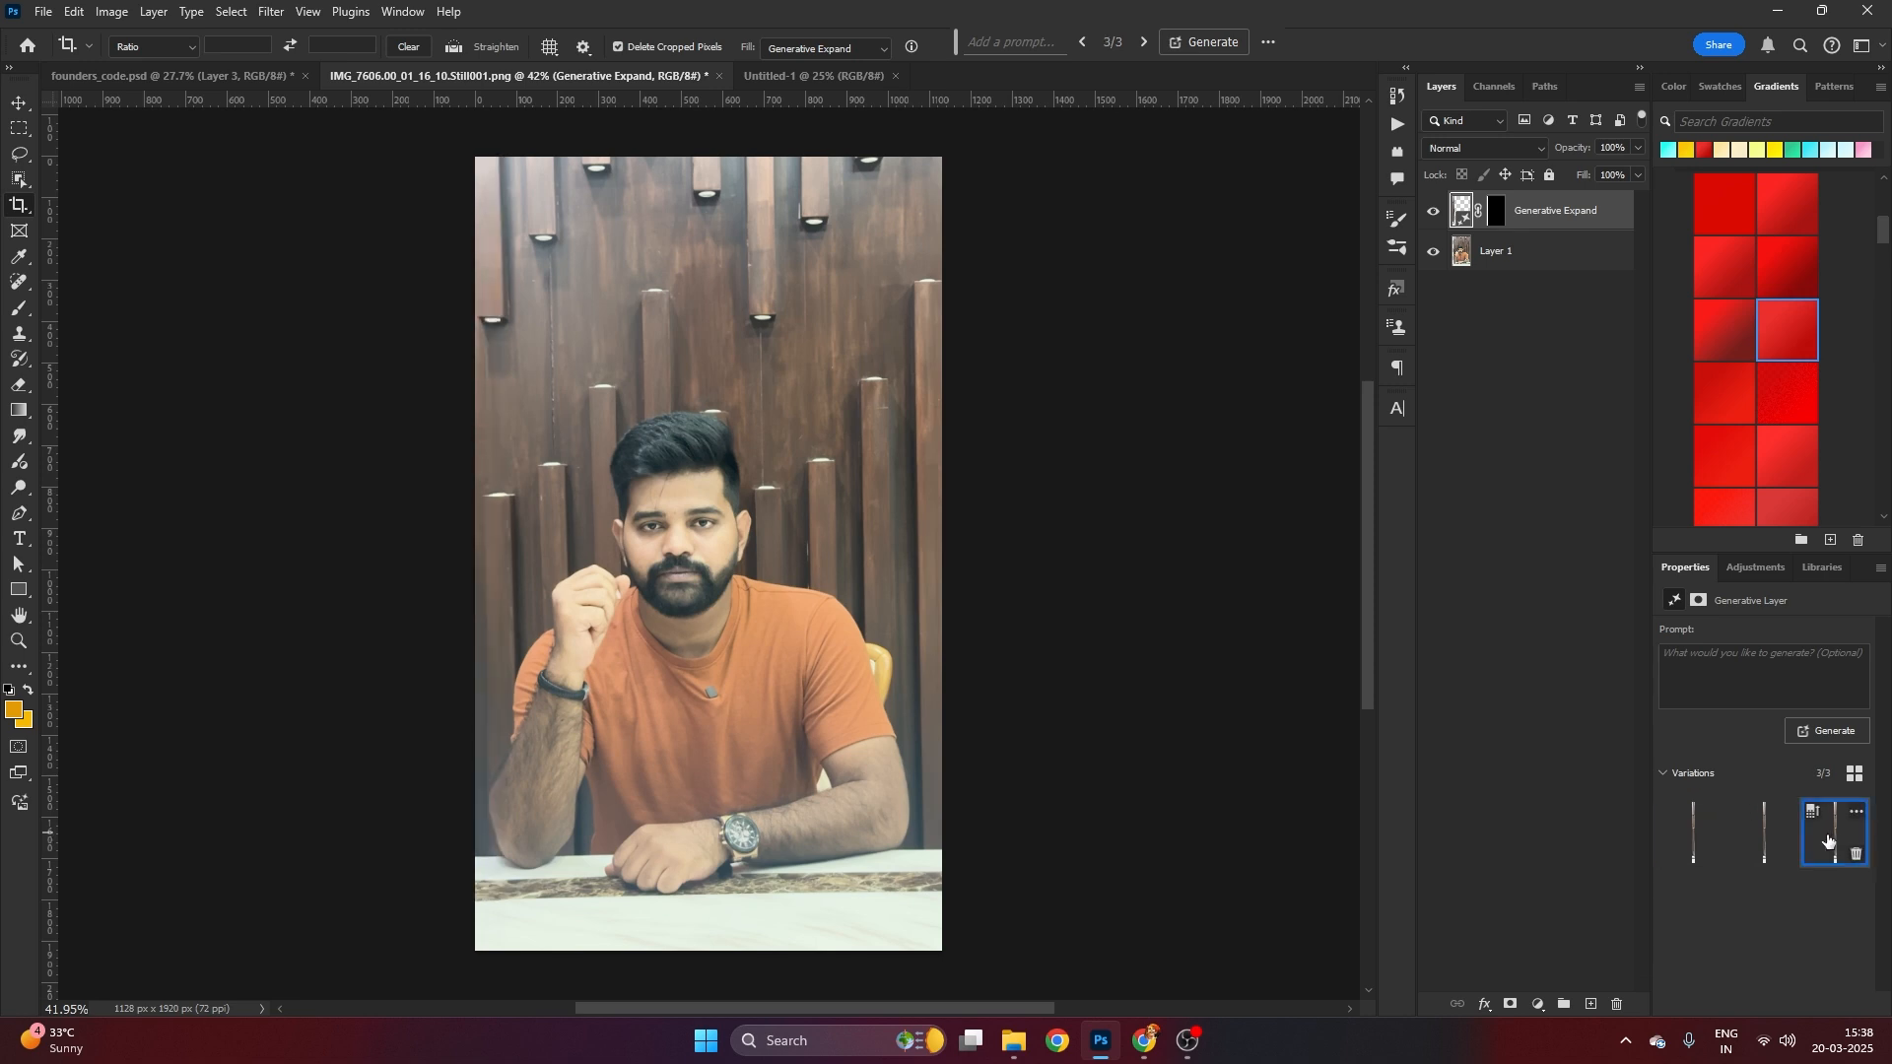
pyautogui.click(1693, 837)
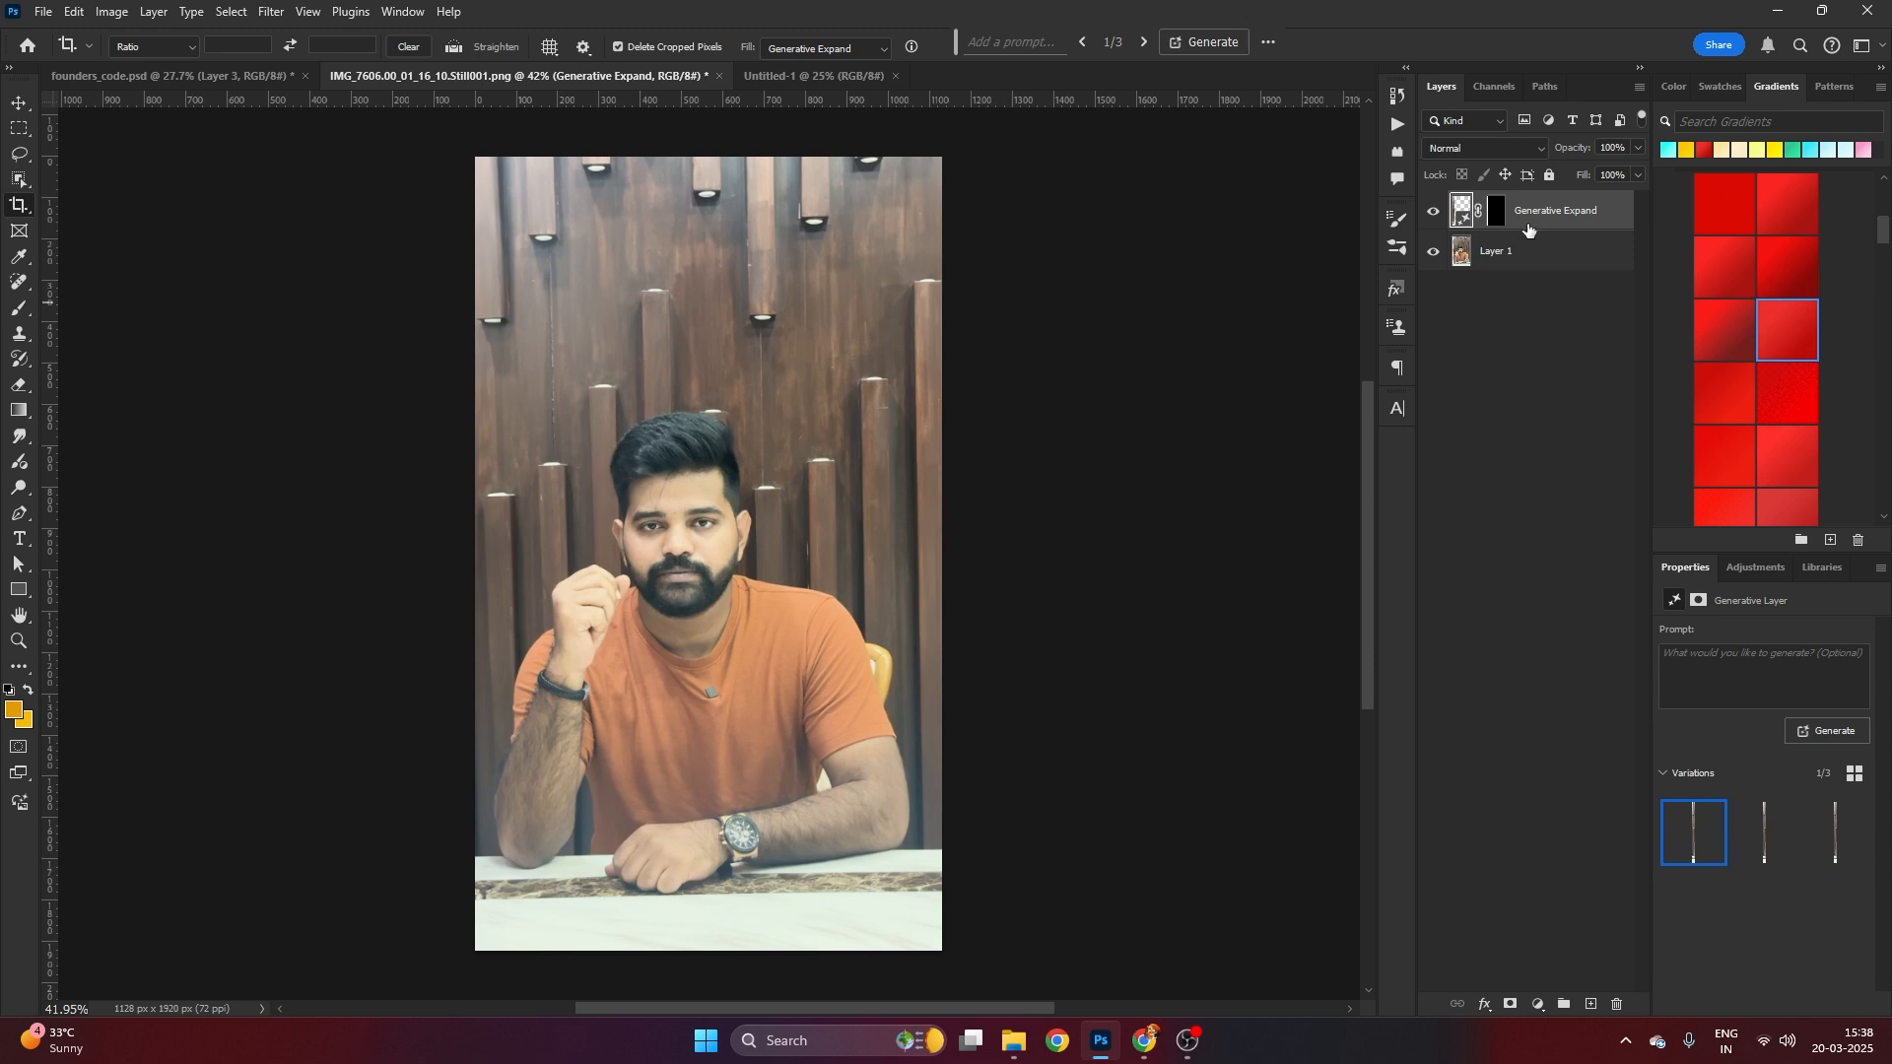
pyautogui.hotkey('ctrl', 'e')
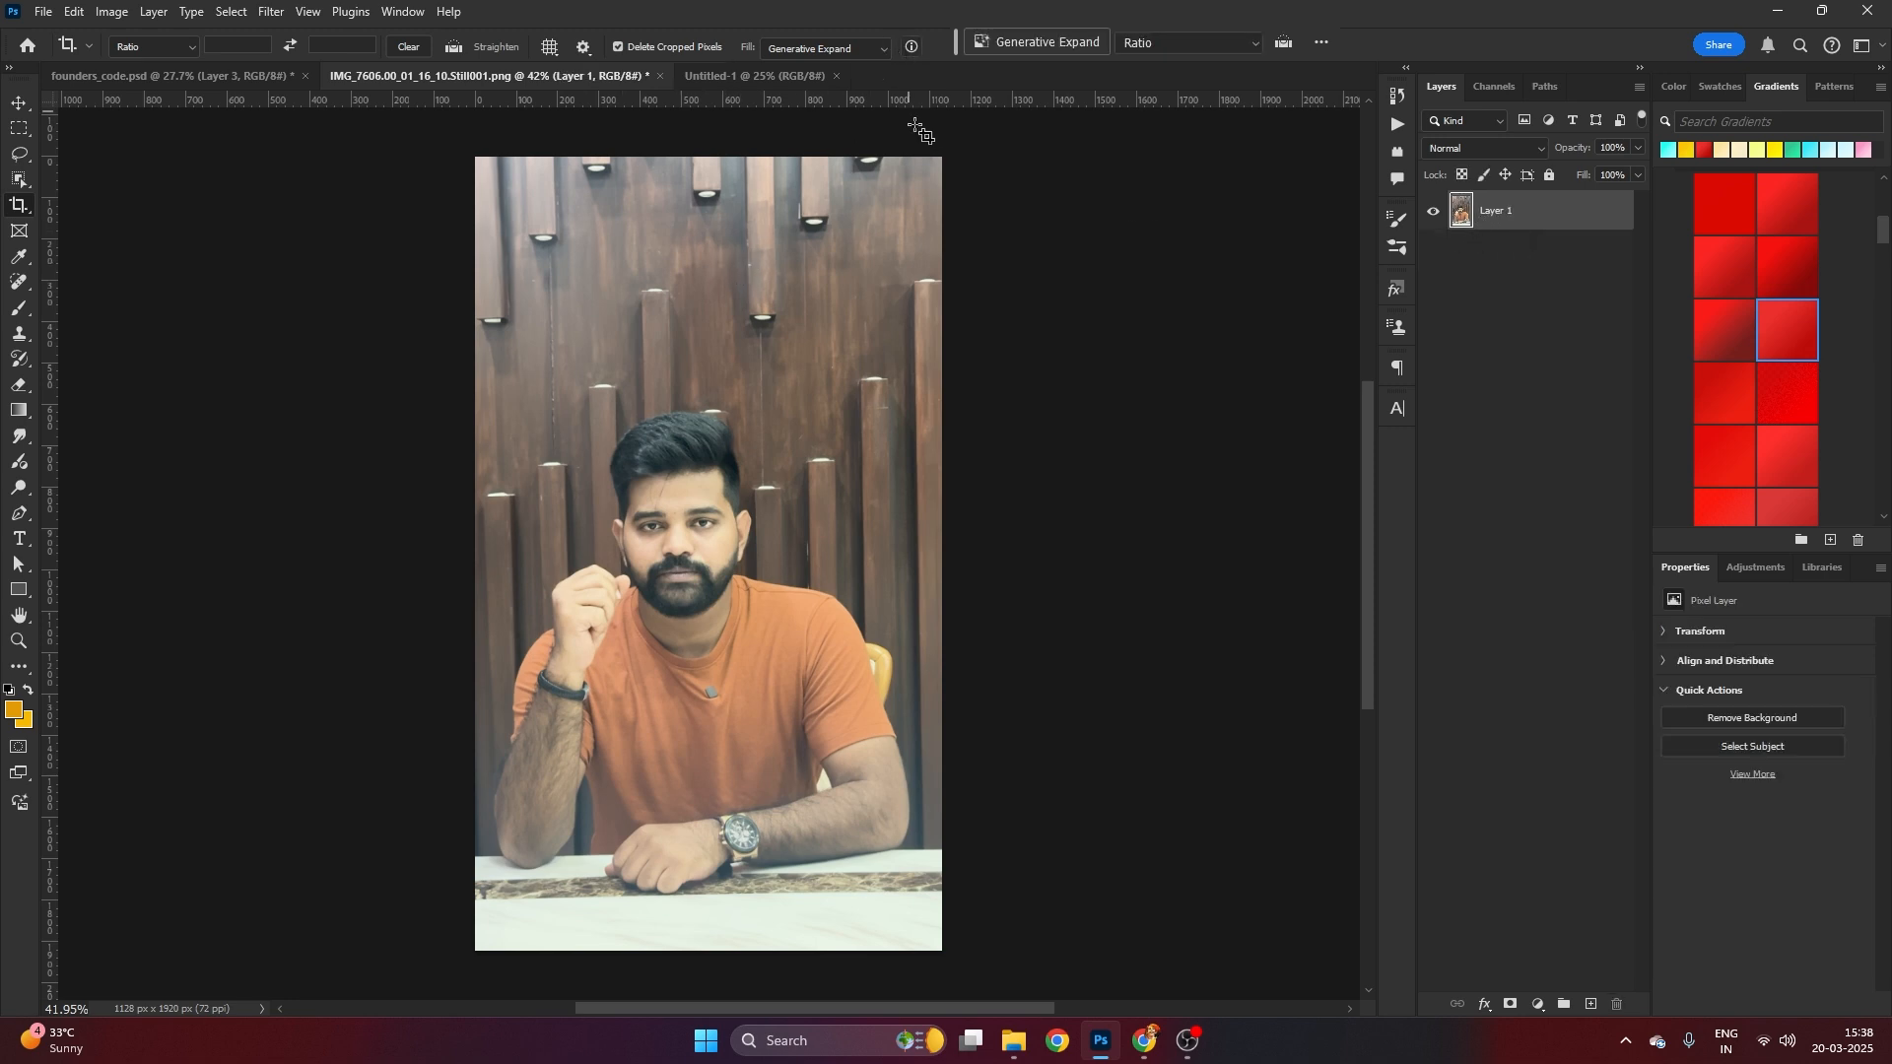
# Apply a Camera Raw adjustment with Contrast +32, Shadows -17, Whites +28, Blacks -27, Vibrance +9, and slightly raised Texture
pyautogui.press('v')
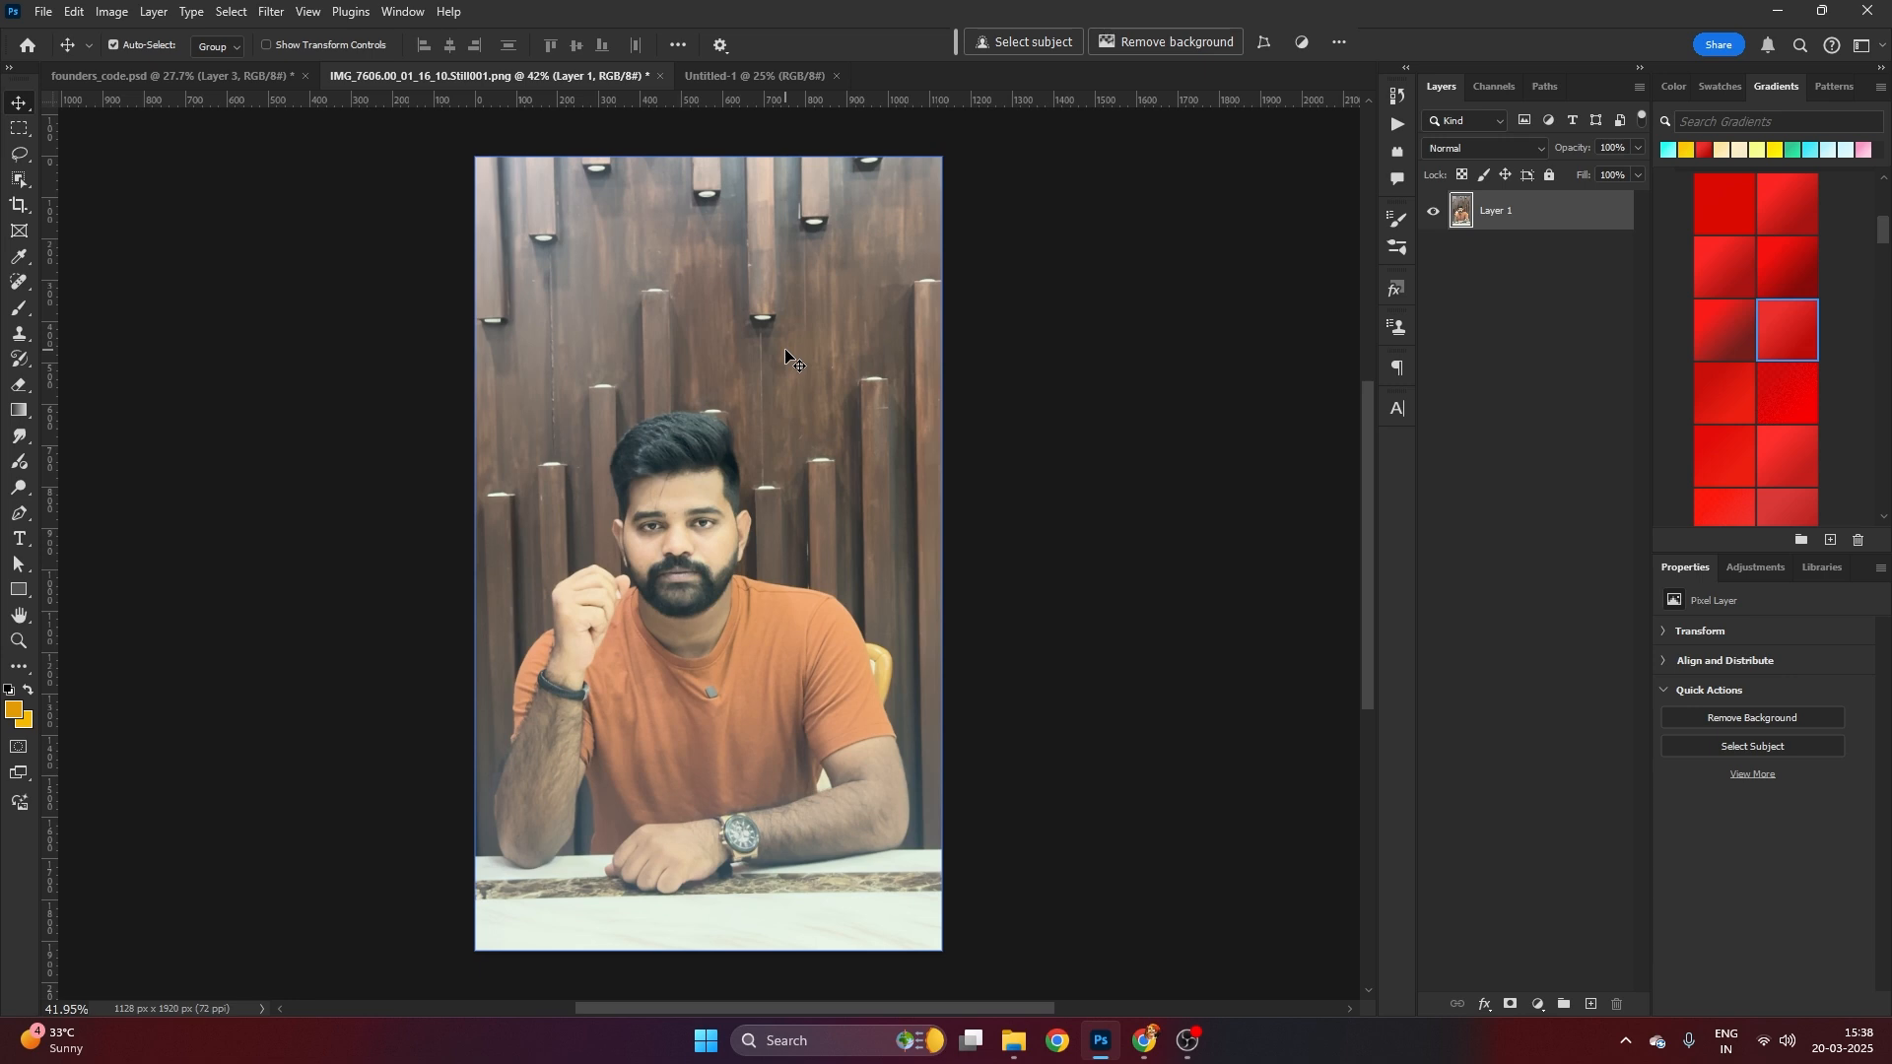
pyautogui.press('ctrl')
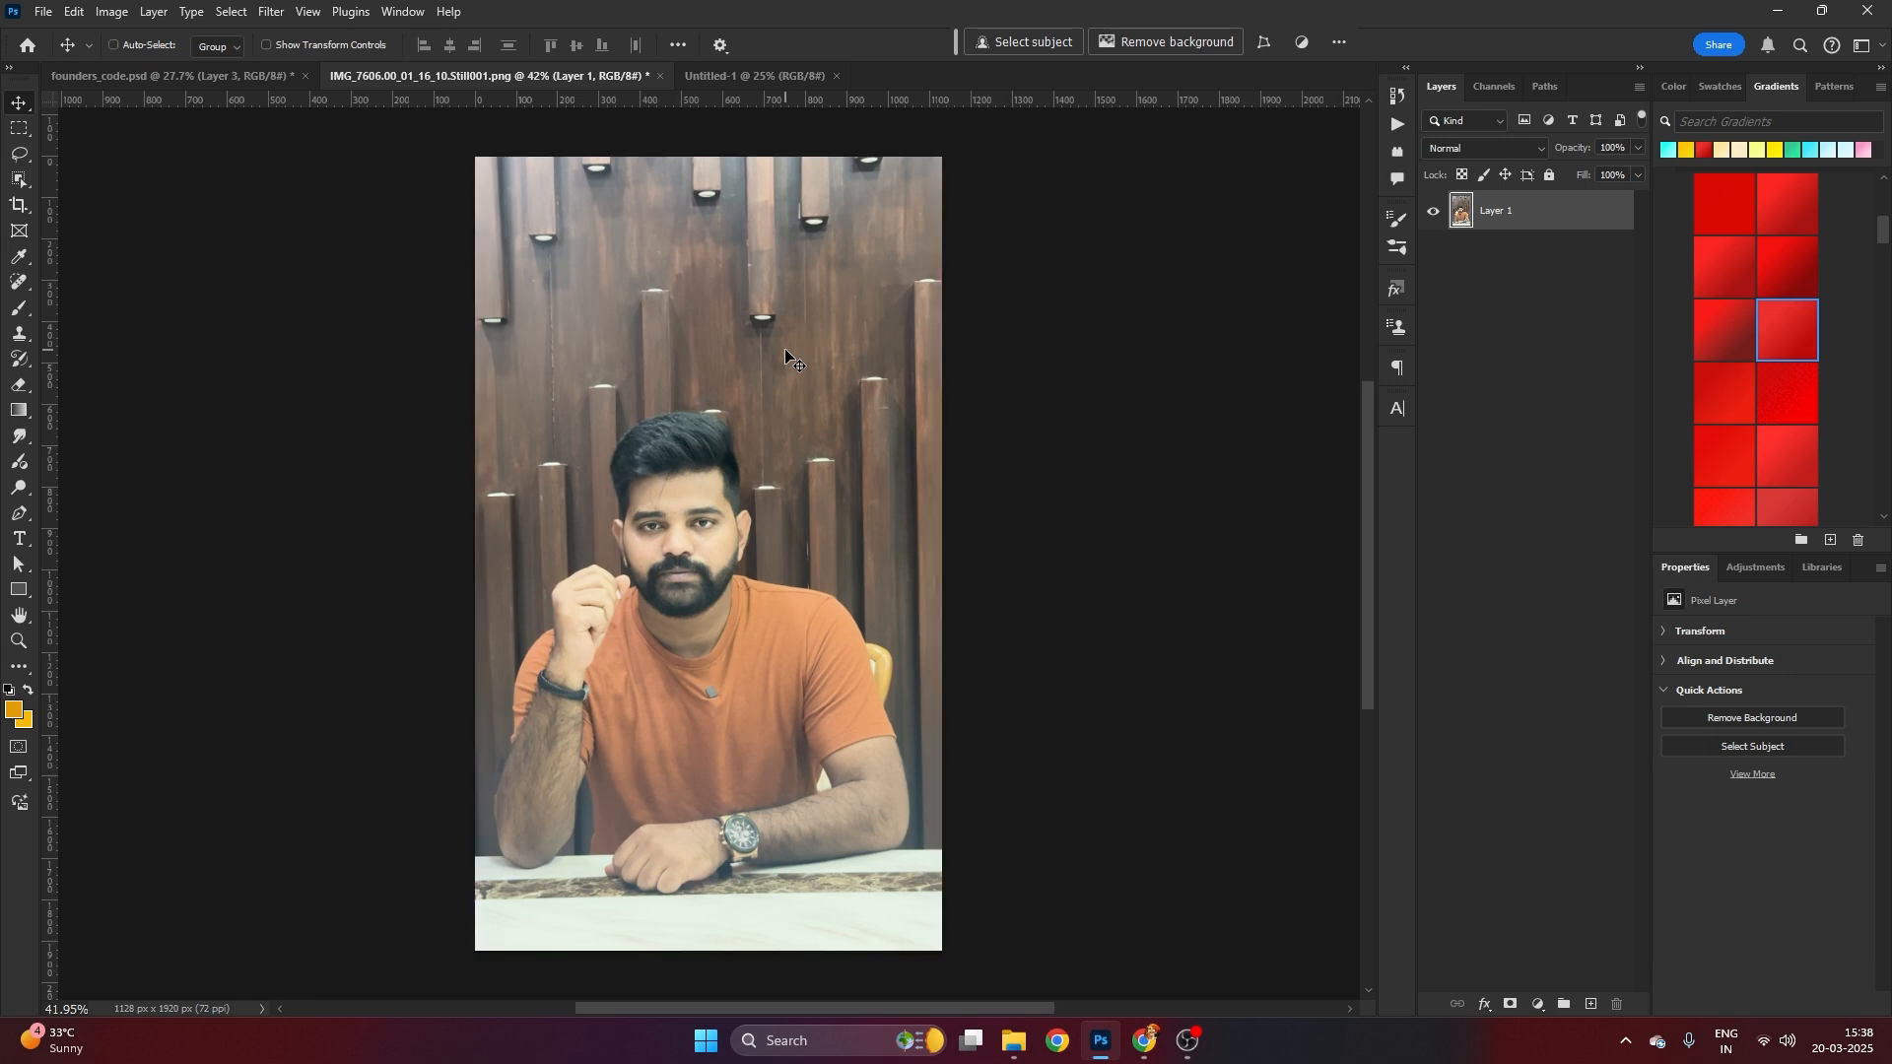
pyautogui.hotkey('ctrl', 'shift', 'a')
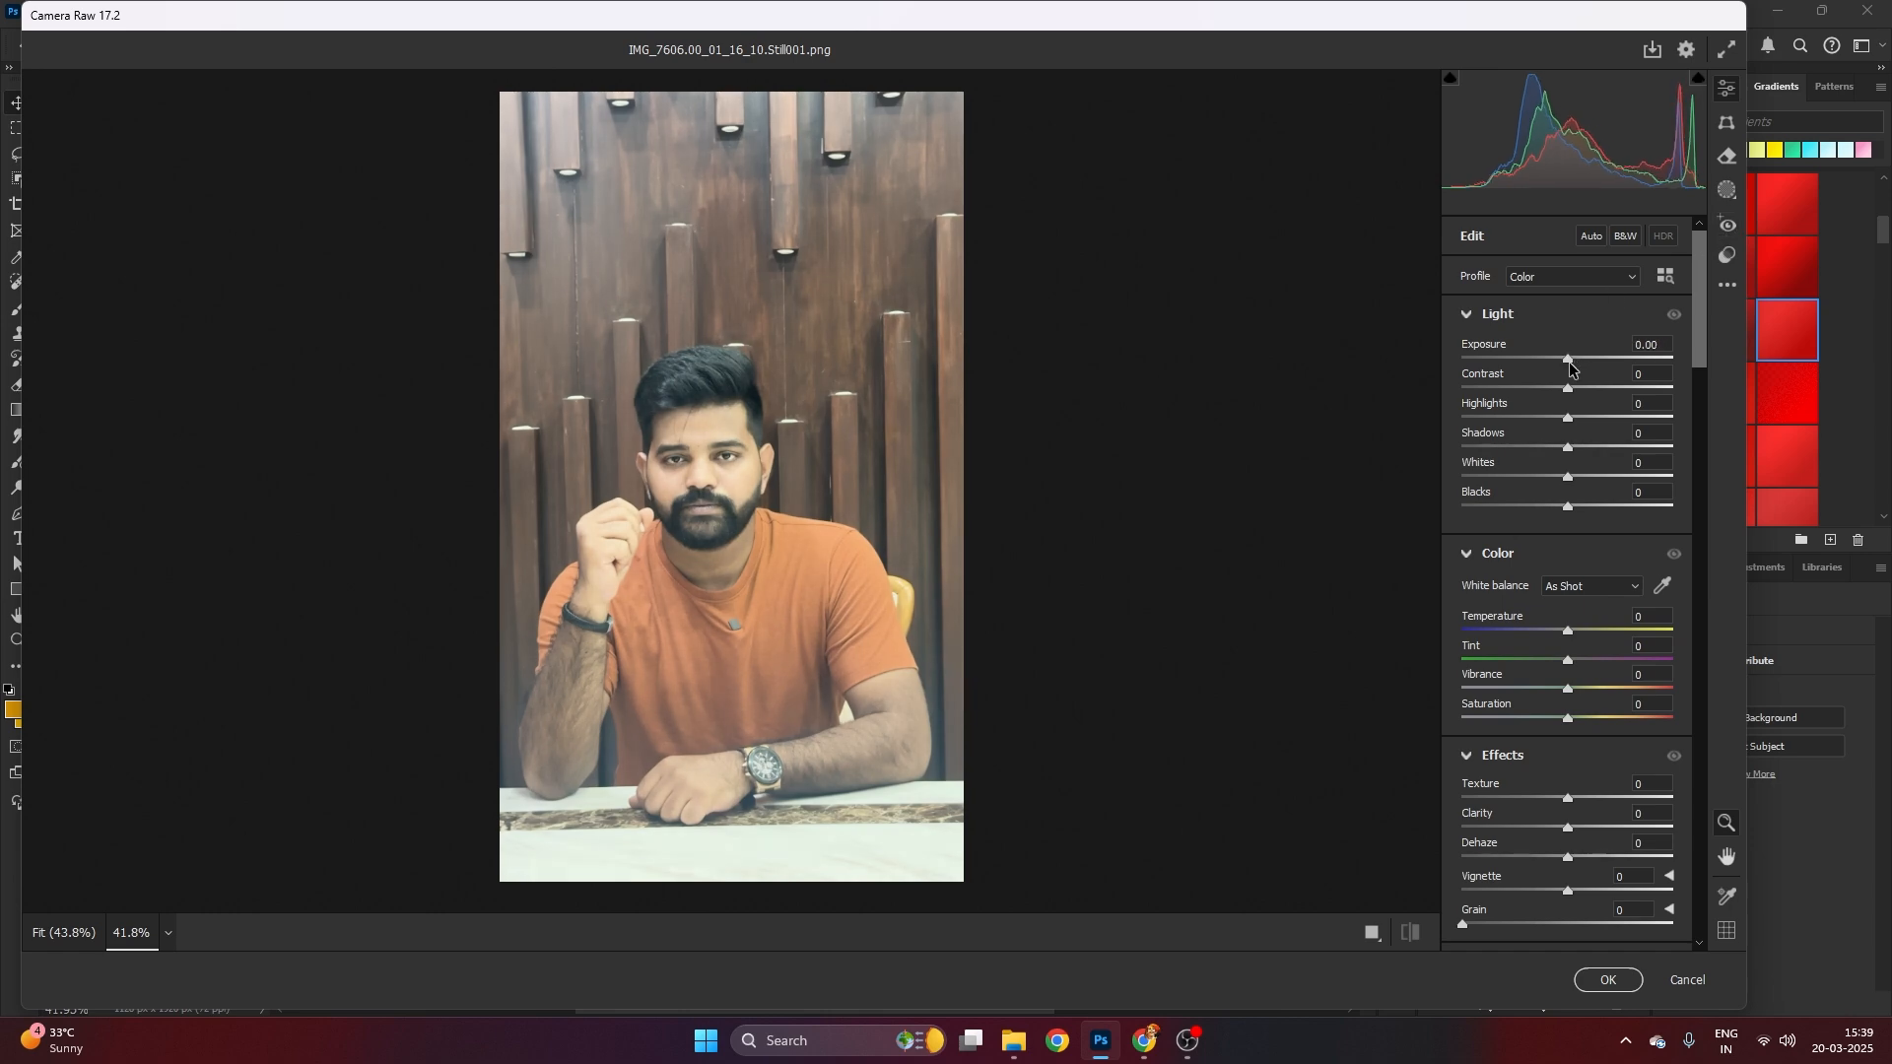
pyautogui.moveTo(1566, 392); pyautogui.dragTo(1541, 509)
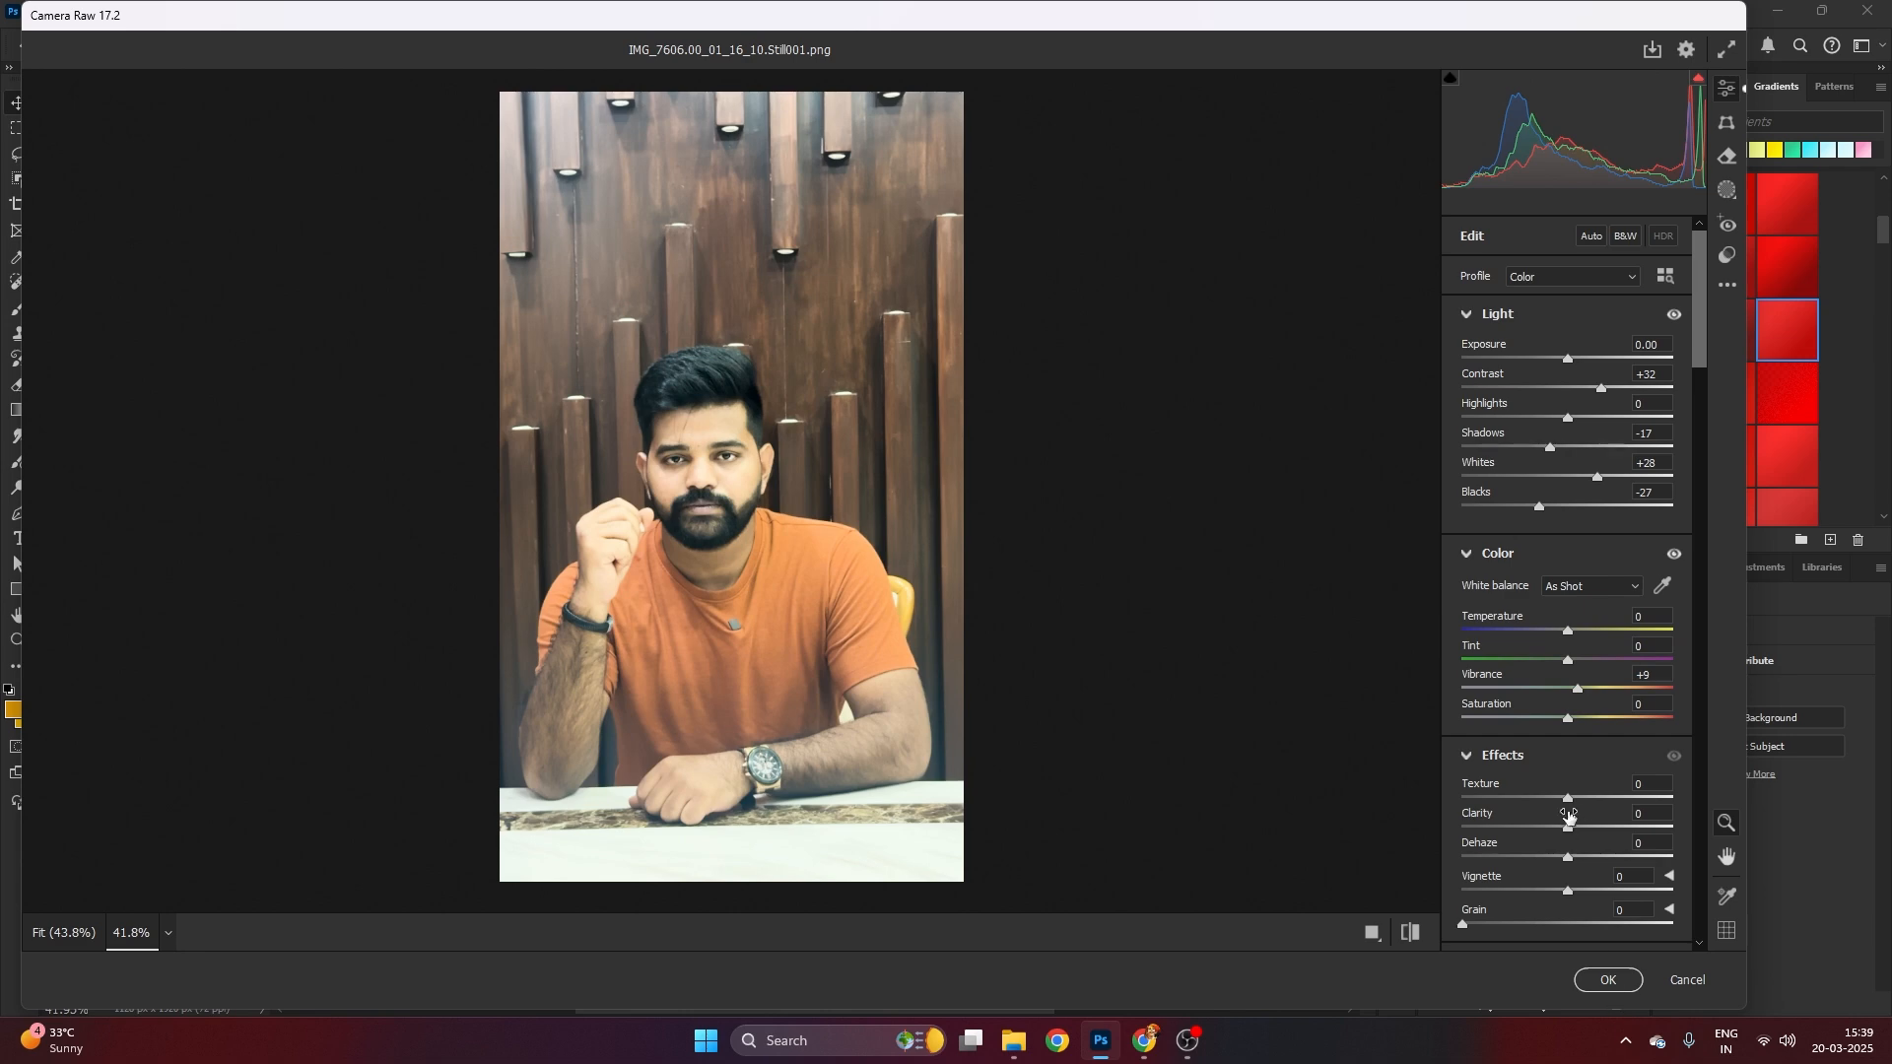
pyautogui.moveTo(1569, 800); pyautogui.dragTo(1578, 800)
pyautogui.click(1606, 979)
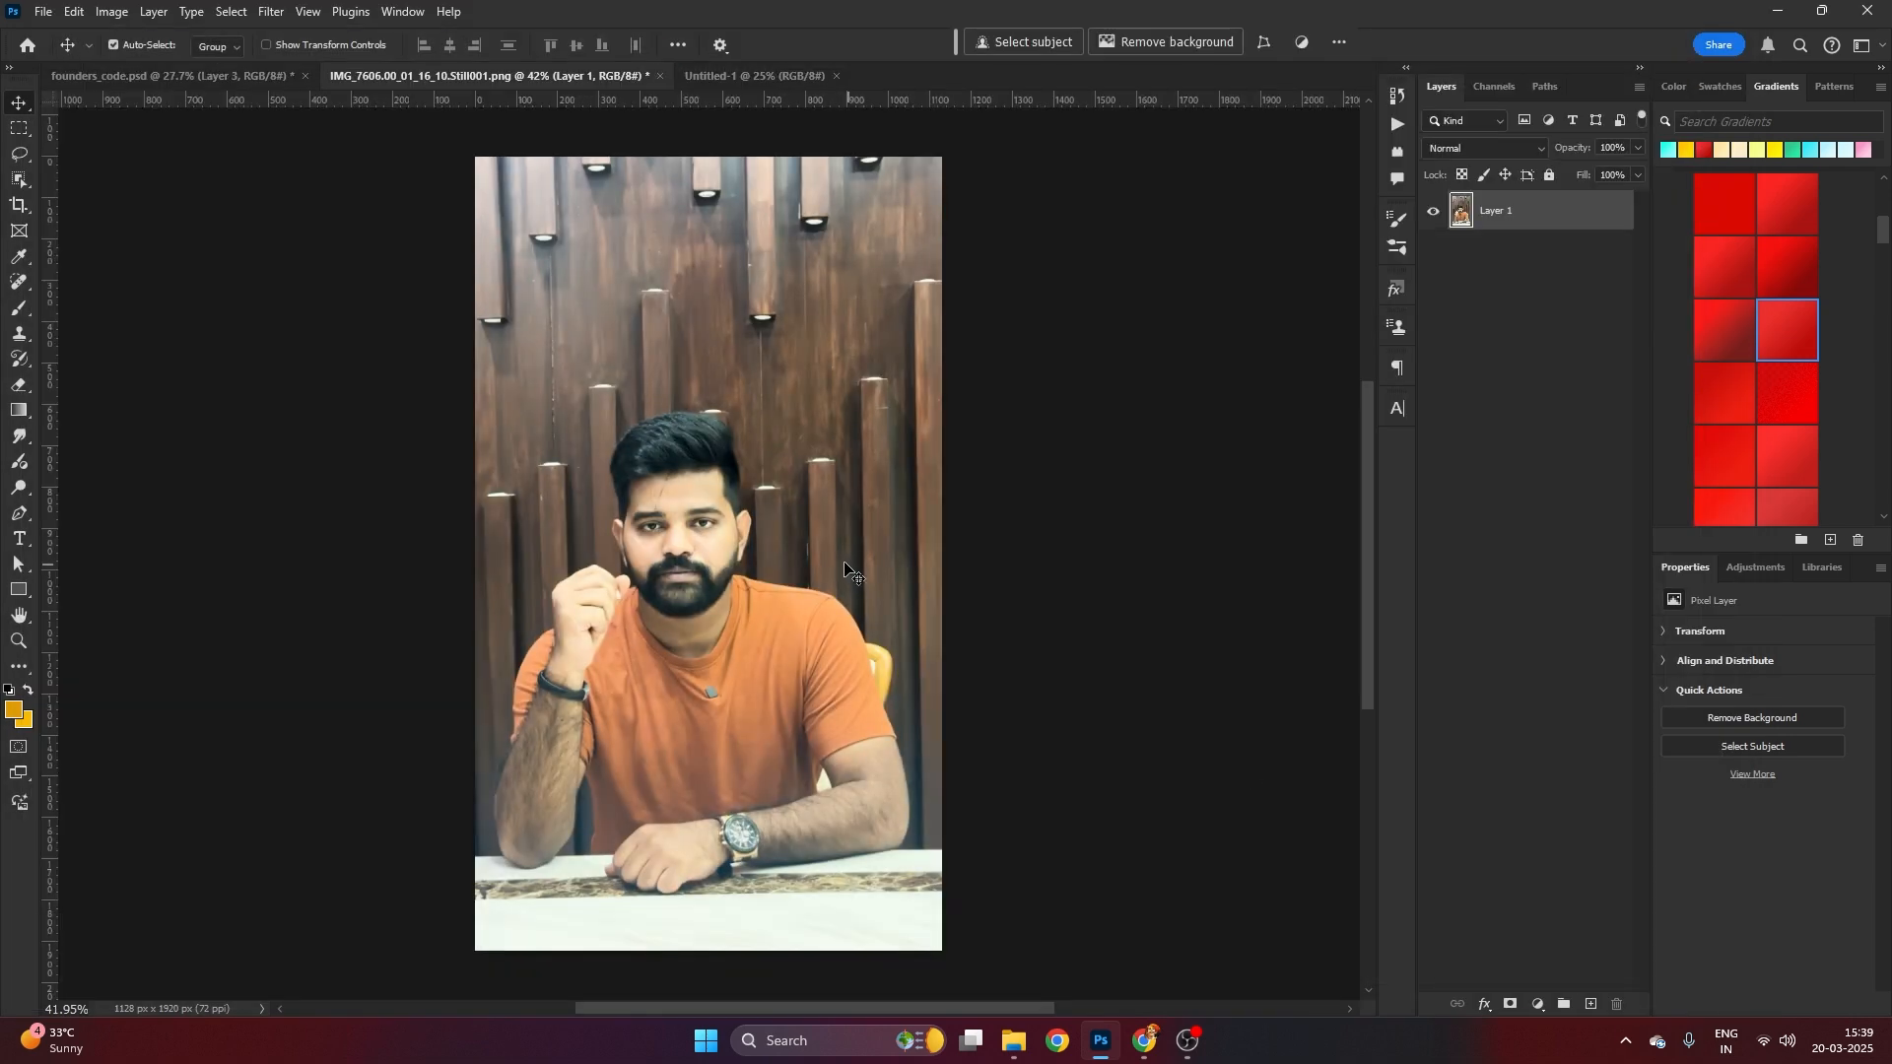
# Compare the photo before and after the Camera Raw adjustment by undoing and reapplying it
pyautogui.hotkey('ctrl', 'z')
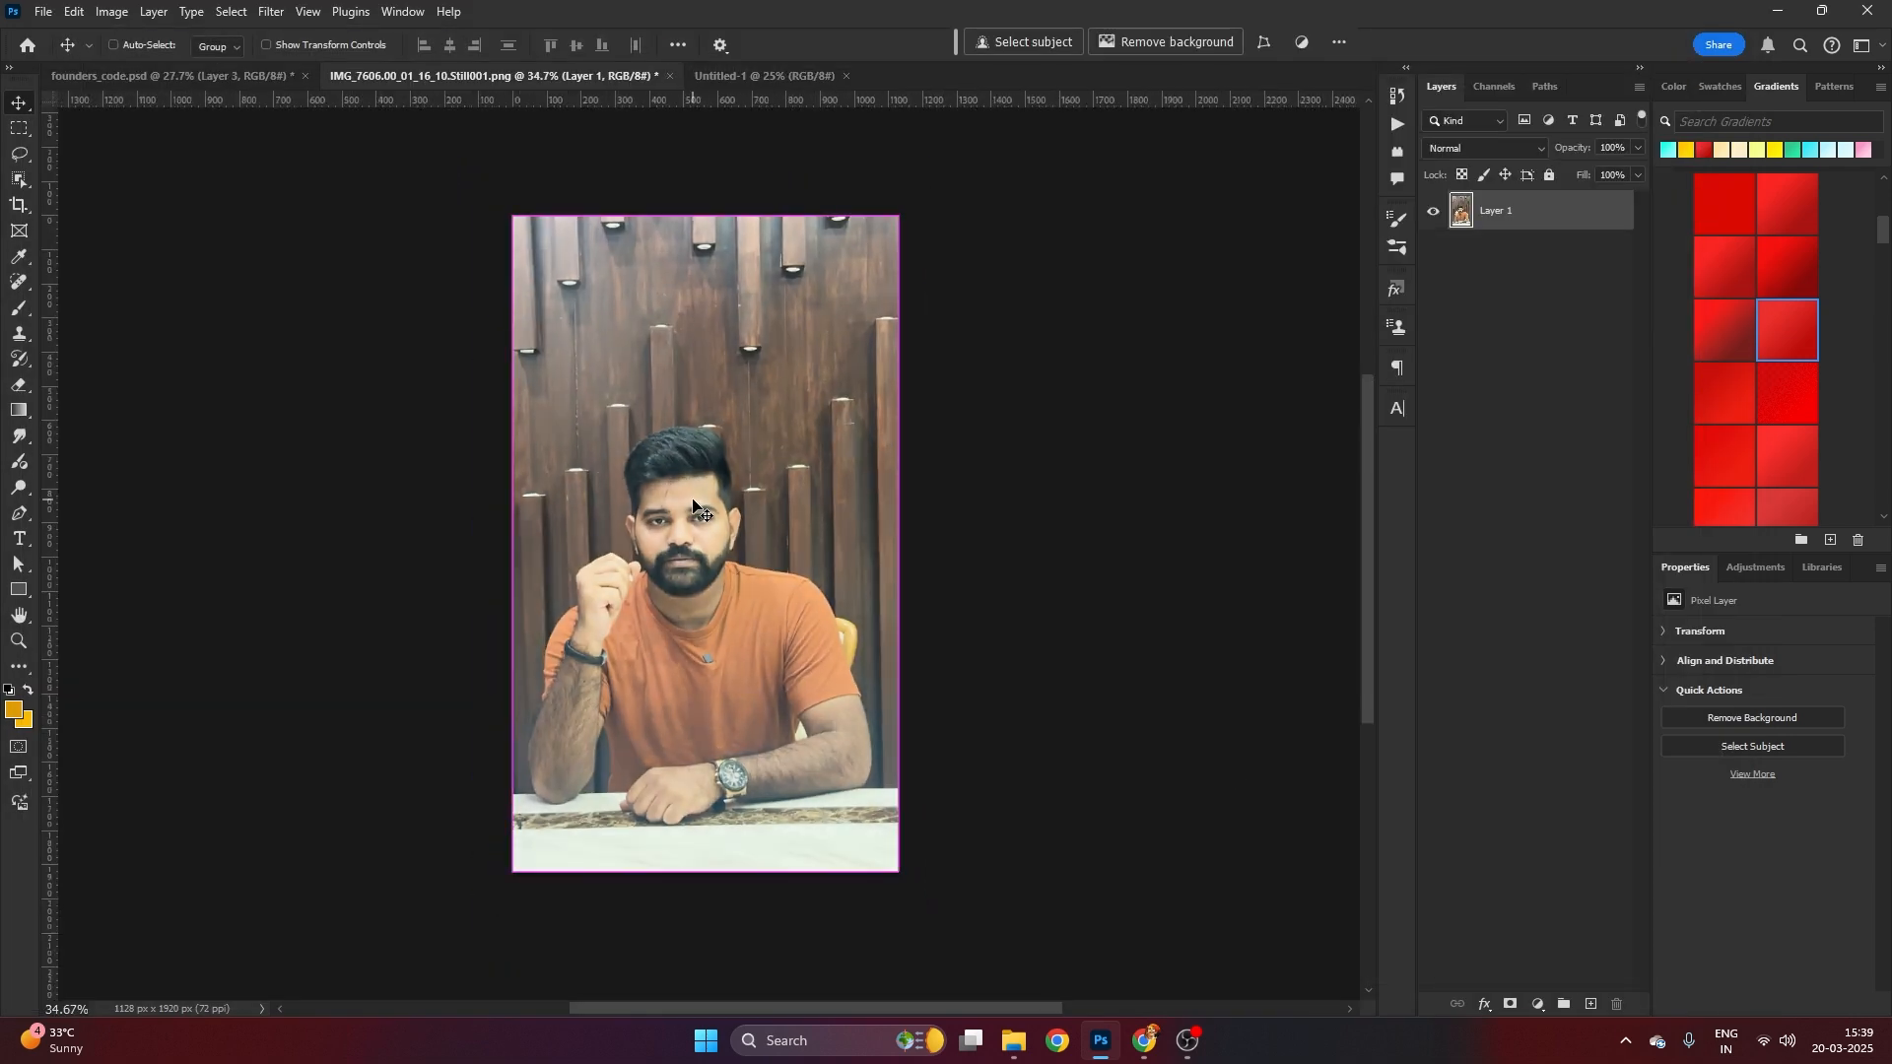
pyautogui.hotkey('ctrl', 'shift', 'z')
pyautogui.scroll(-2, 692, 501)
pyautogui.scroll(3, 693, 500)
pyautogui.moveTo(712, 509); pyautogui.dragTo(708, 497)
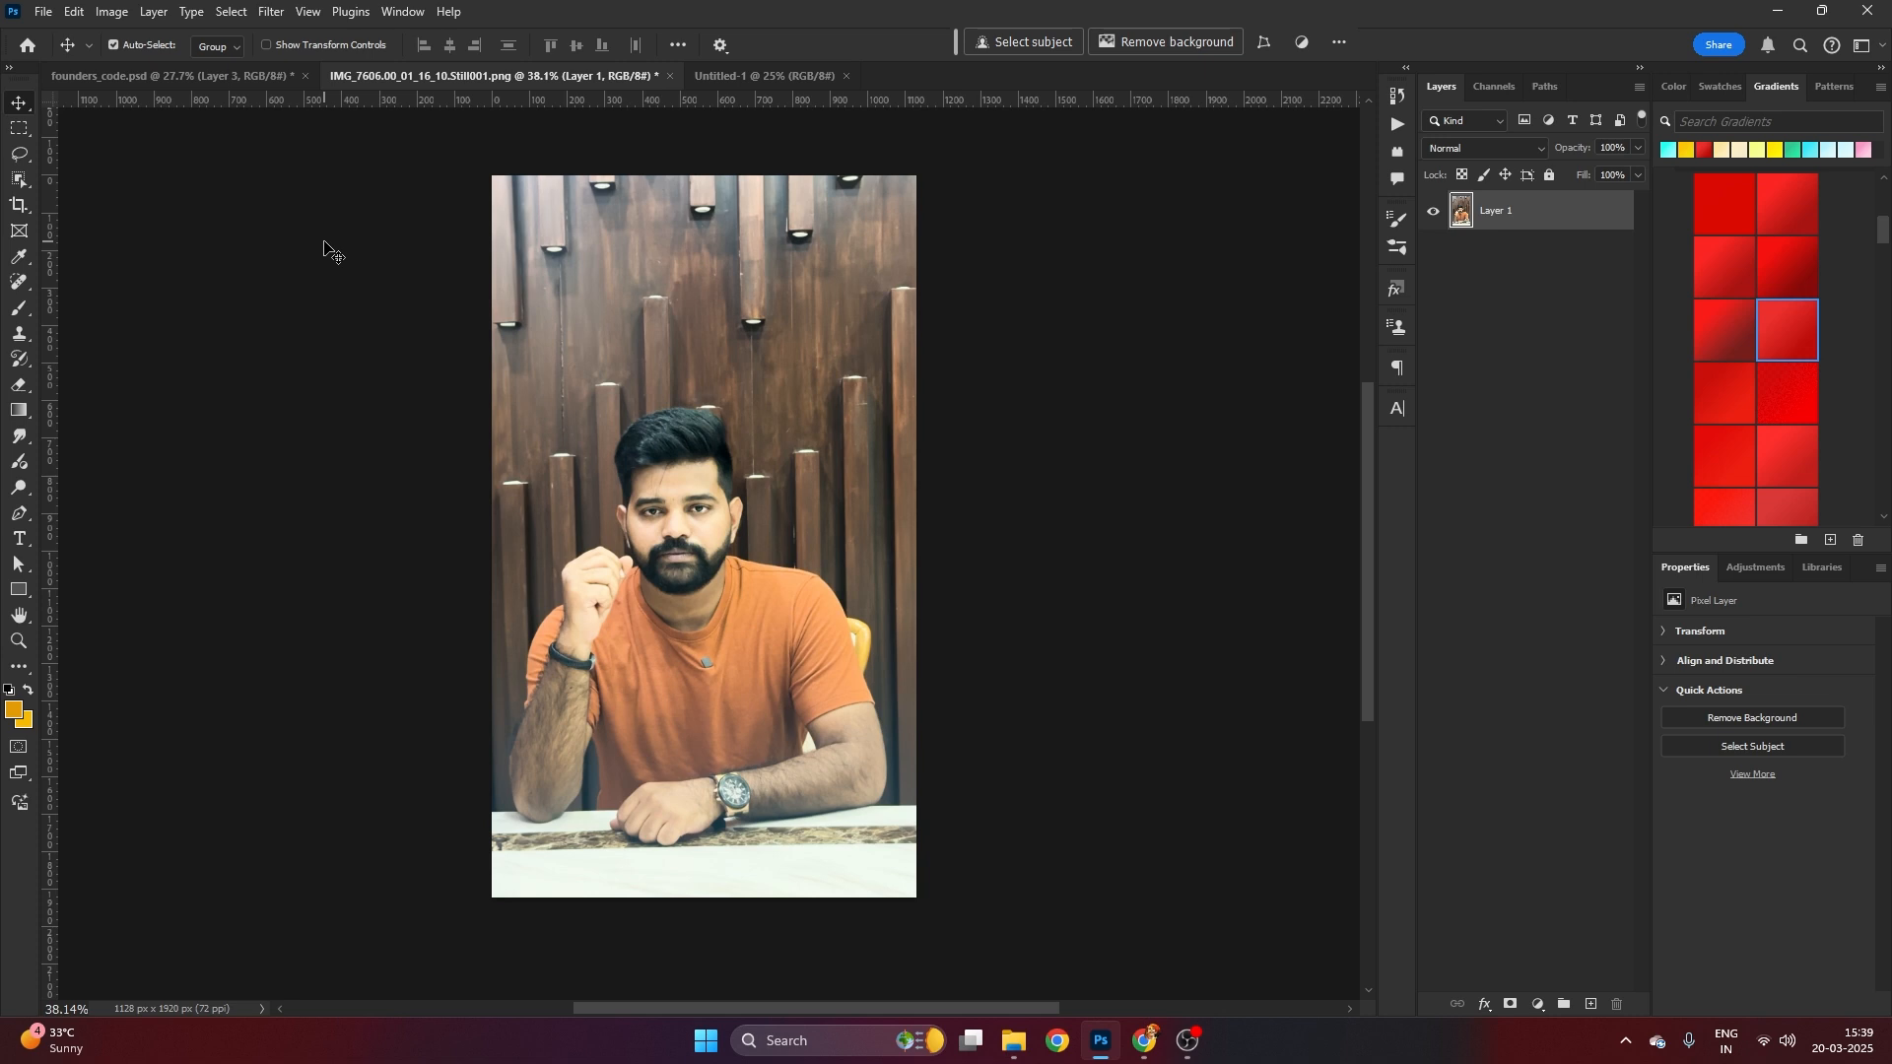
# Select the seated man using the Object Selection tool's Select Subject with Cloud (Detailed results) processing
pyautogui.click(18, 180)
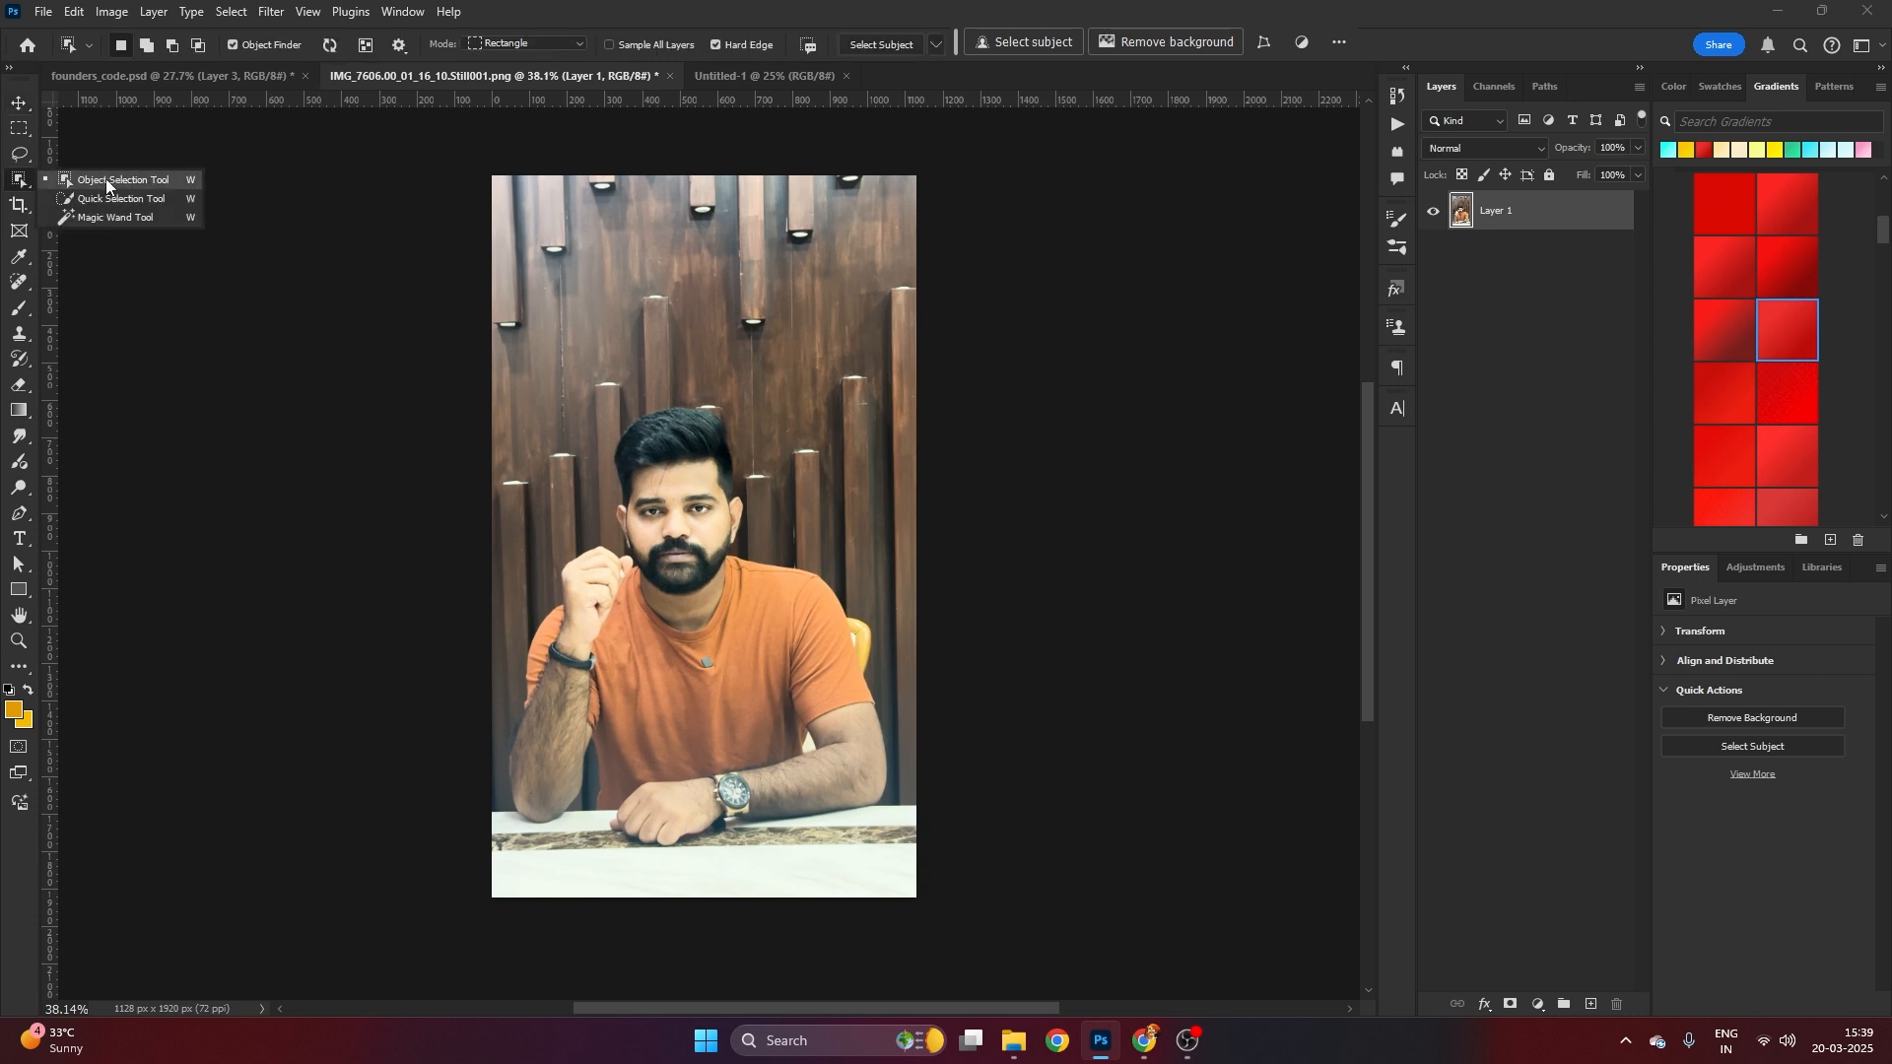
pyautogui.click(108, 181)
pyautogui.click(934, 45)
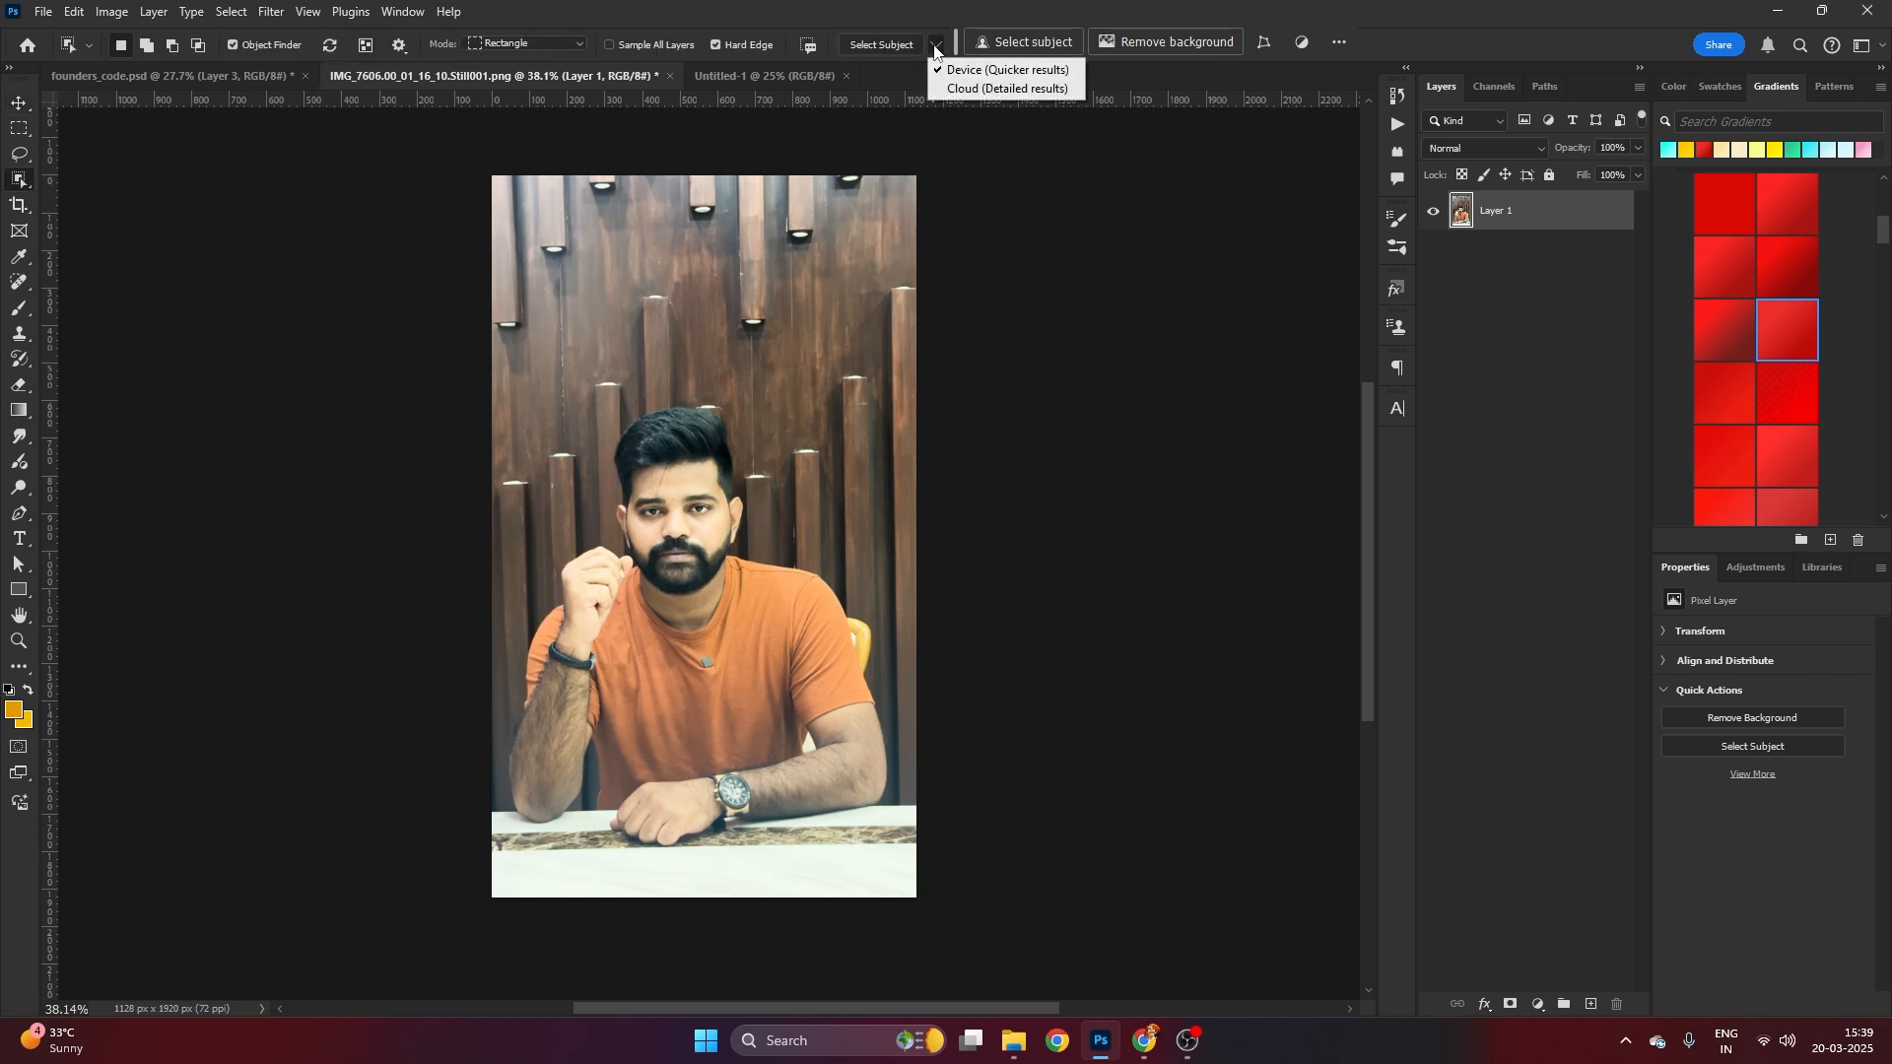
pyautogui.click(1002, 88)
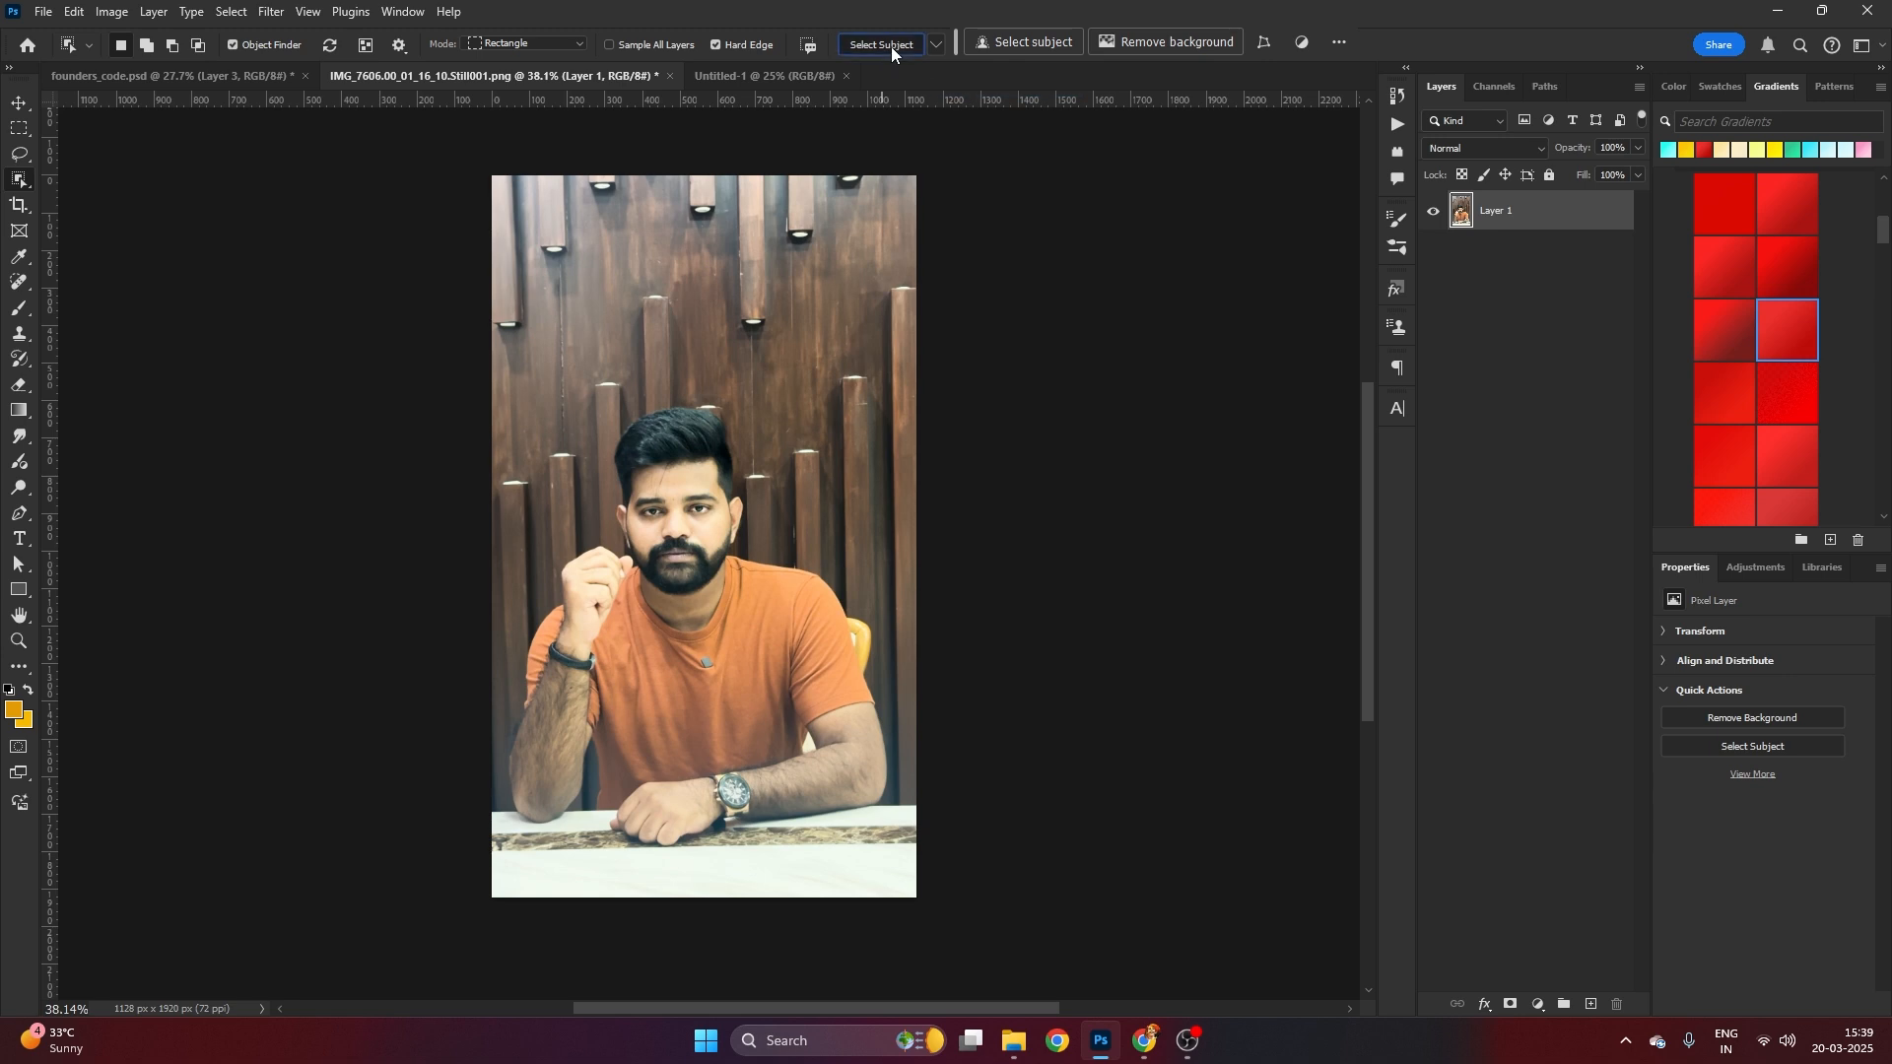
pyautogui.click(890, 45)
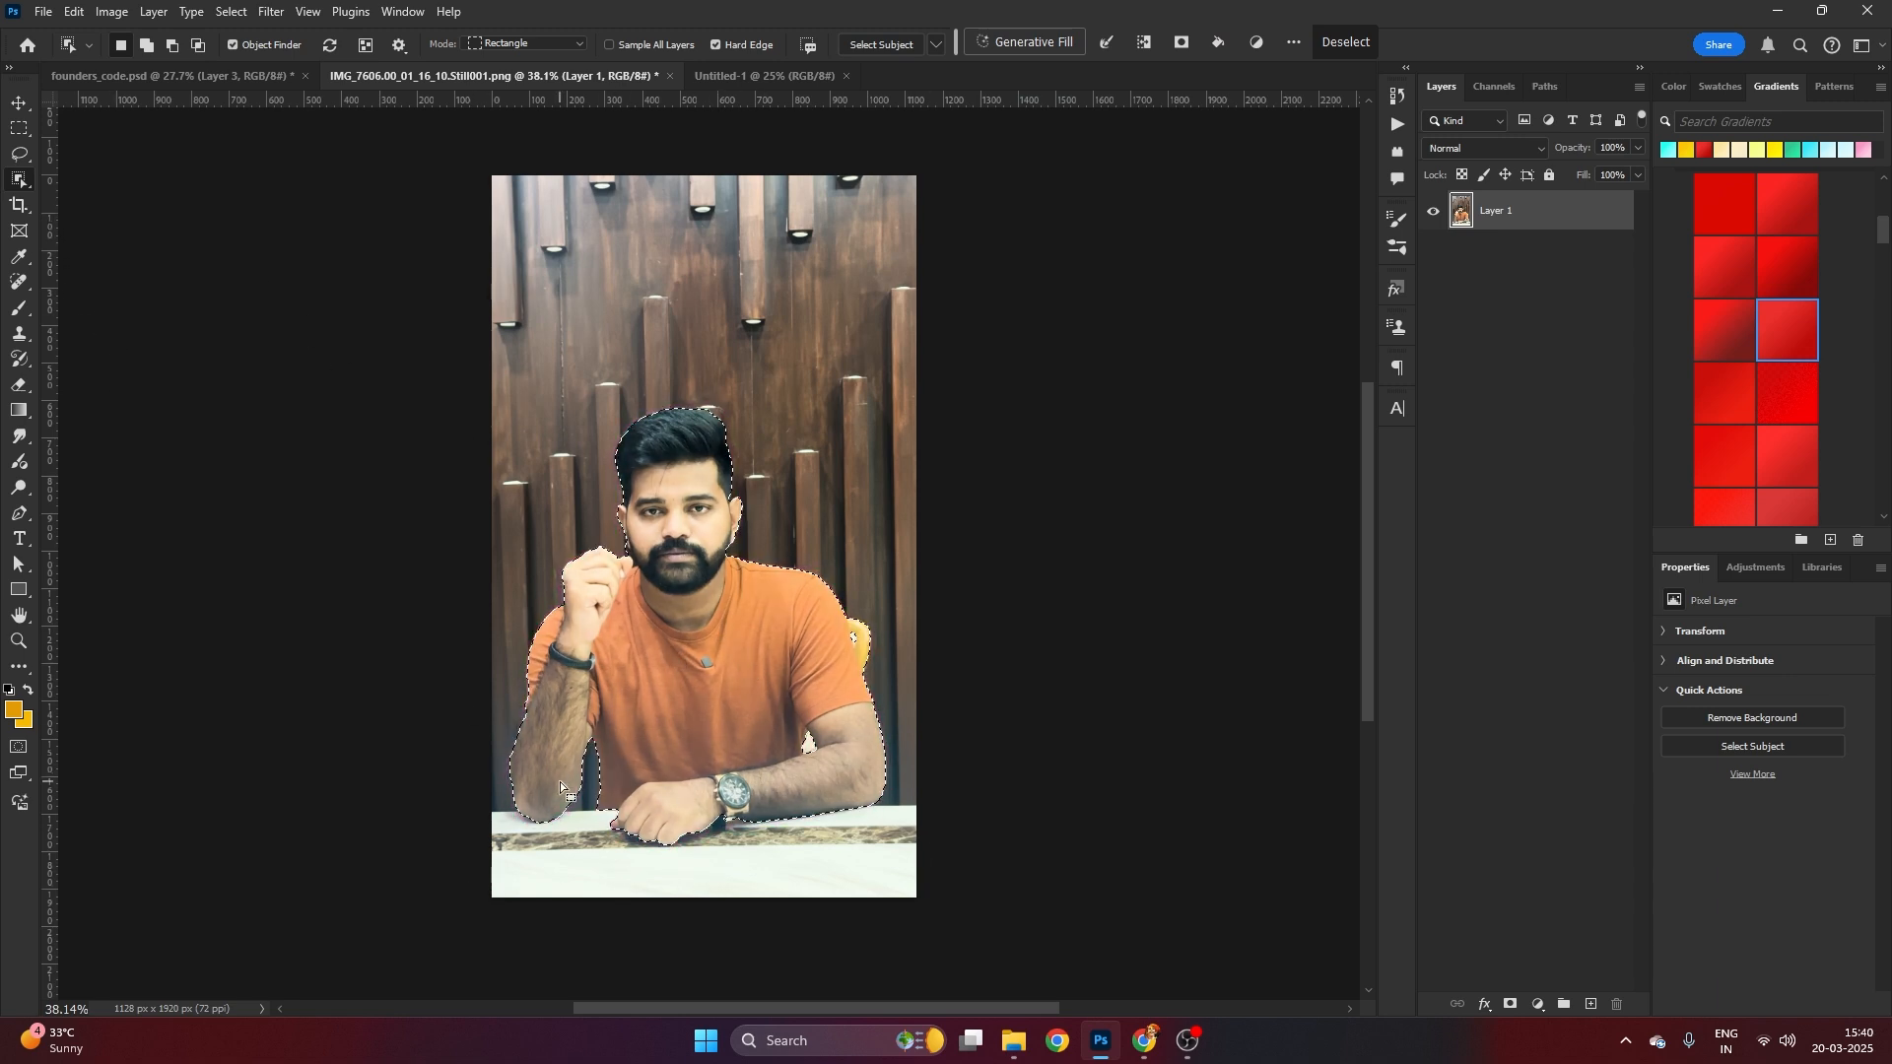
# Add the whole marble table to the selection of the man with the Object Selection tool
pyautogui.press('shift')
pyautogui.moveTo(481, 808); pyautogui.dragTo(1002, 981)
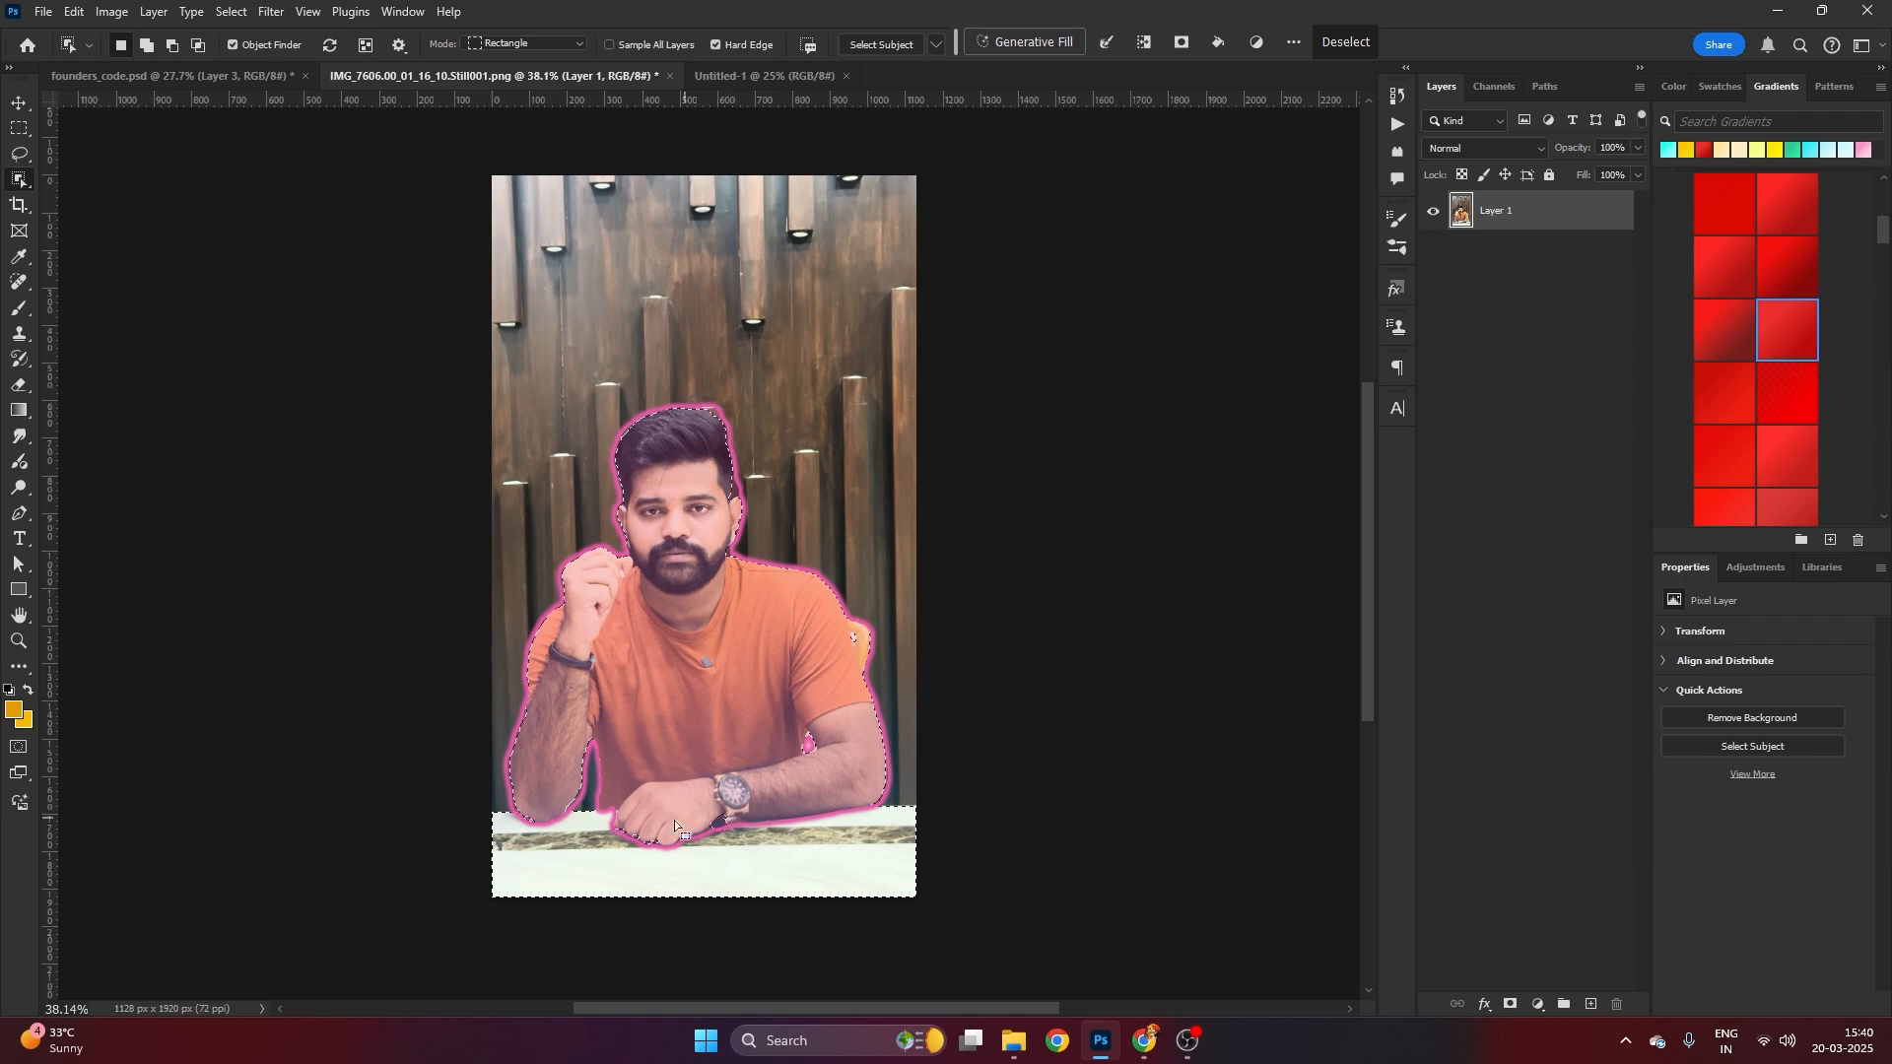
pyautogui.scroll(5, 757, 836)
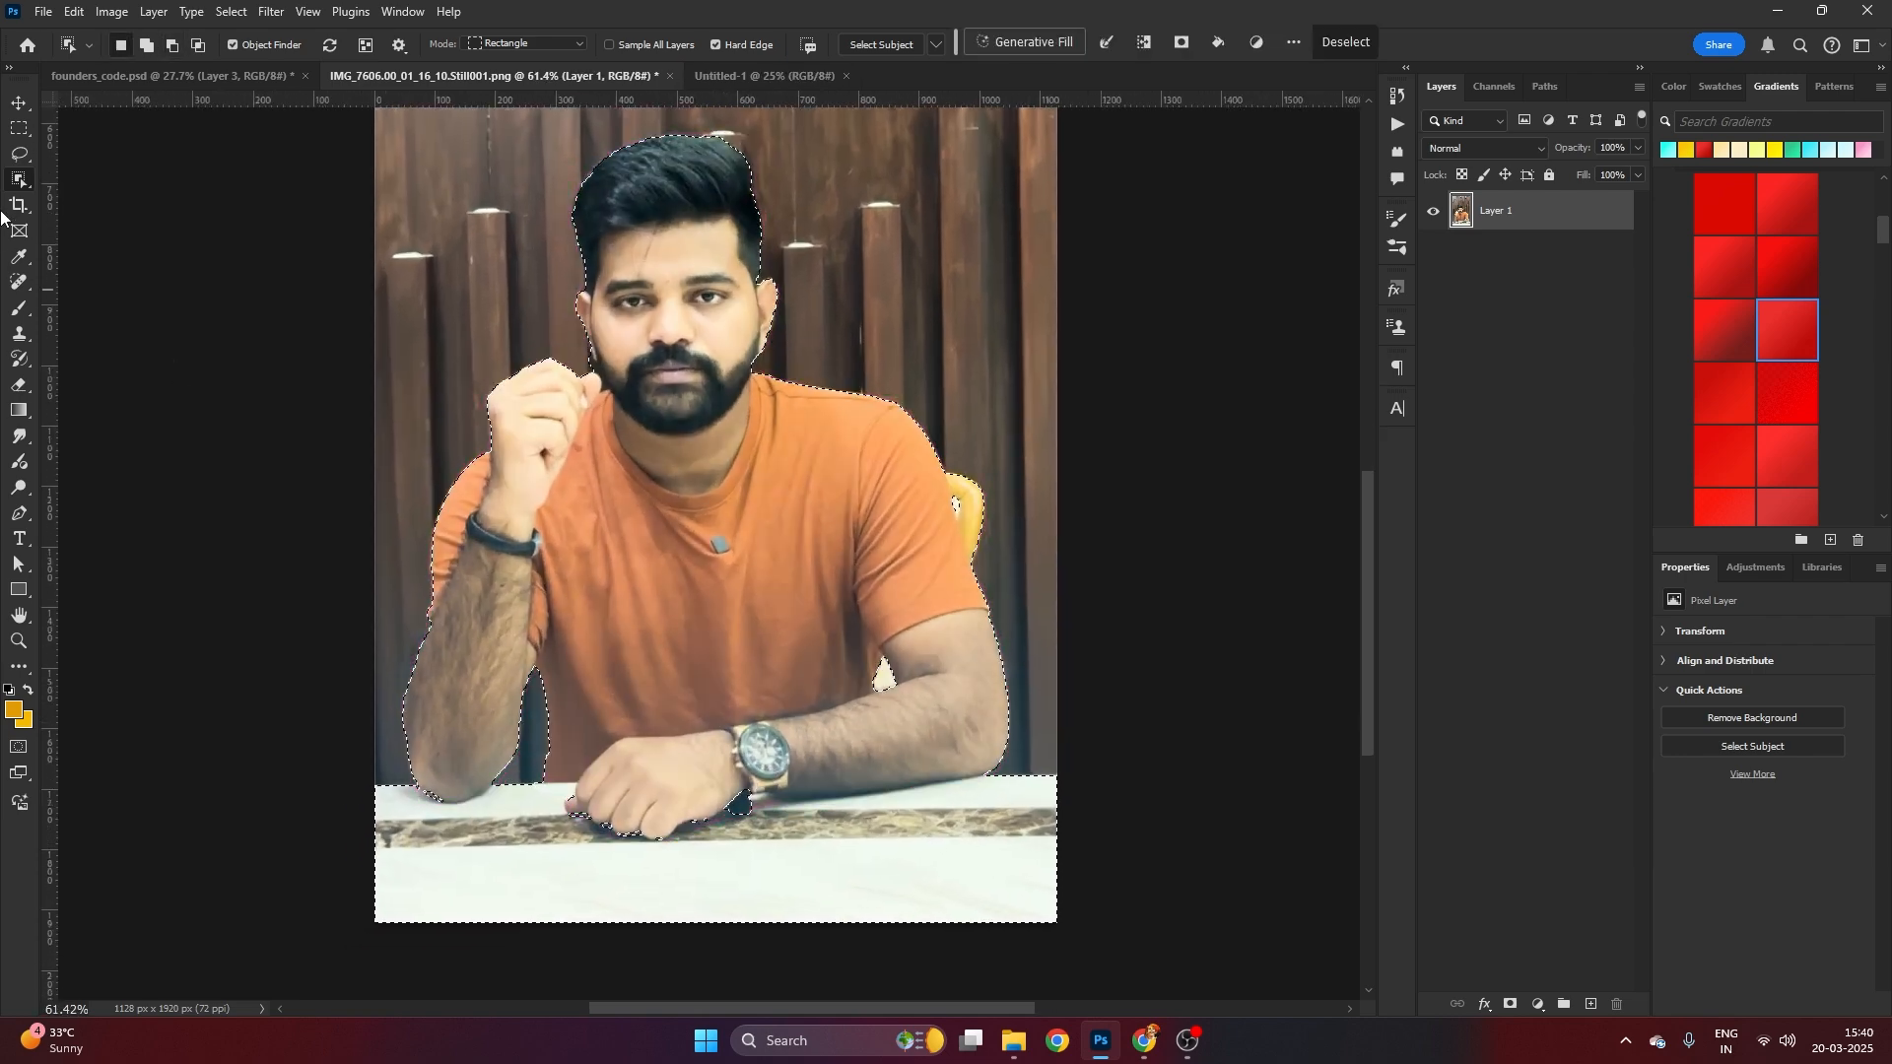
# Include the missed areas around the resting hand in the selection with the Quick Selection tool
pyautogui.rightClick(19, 179)
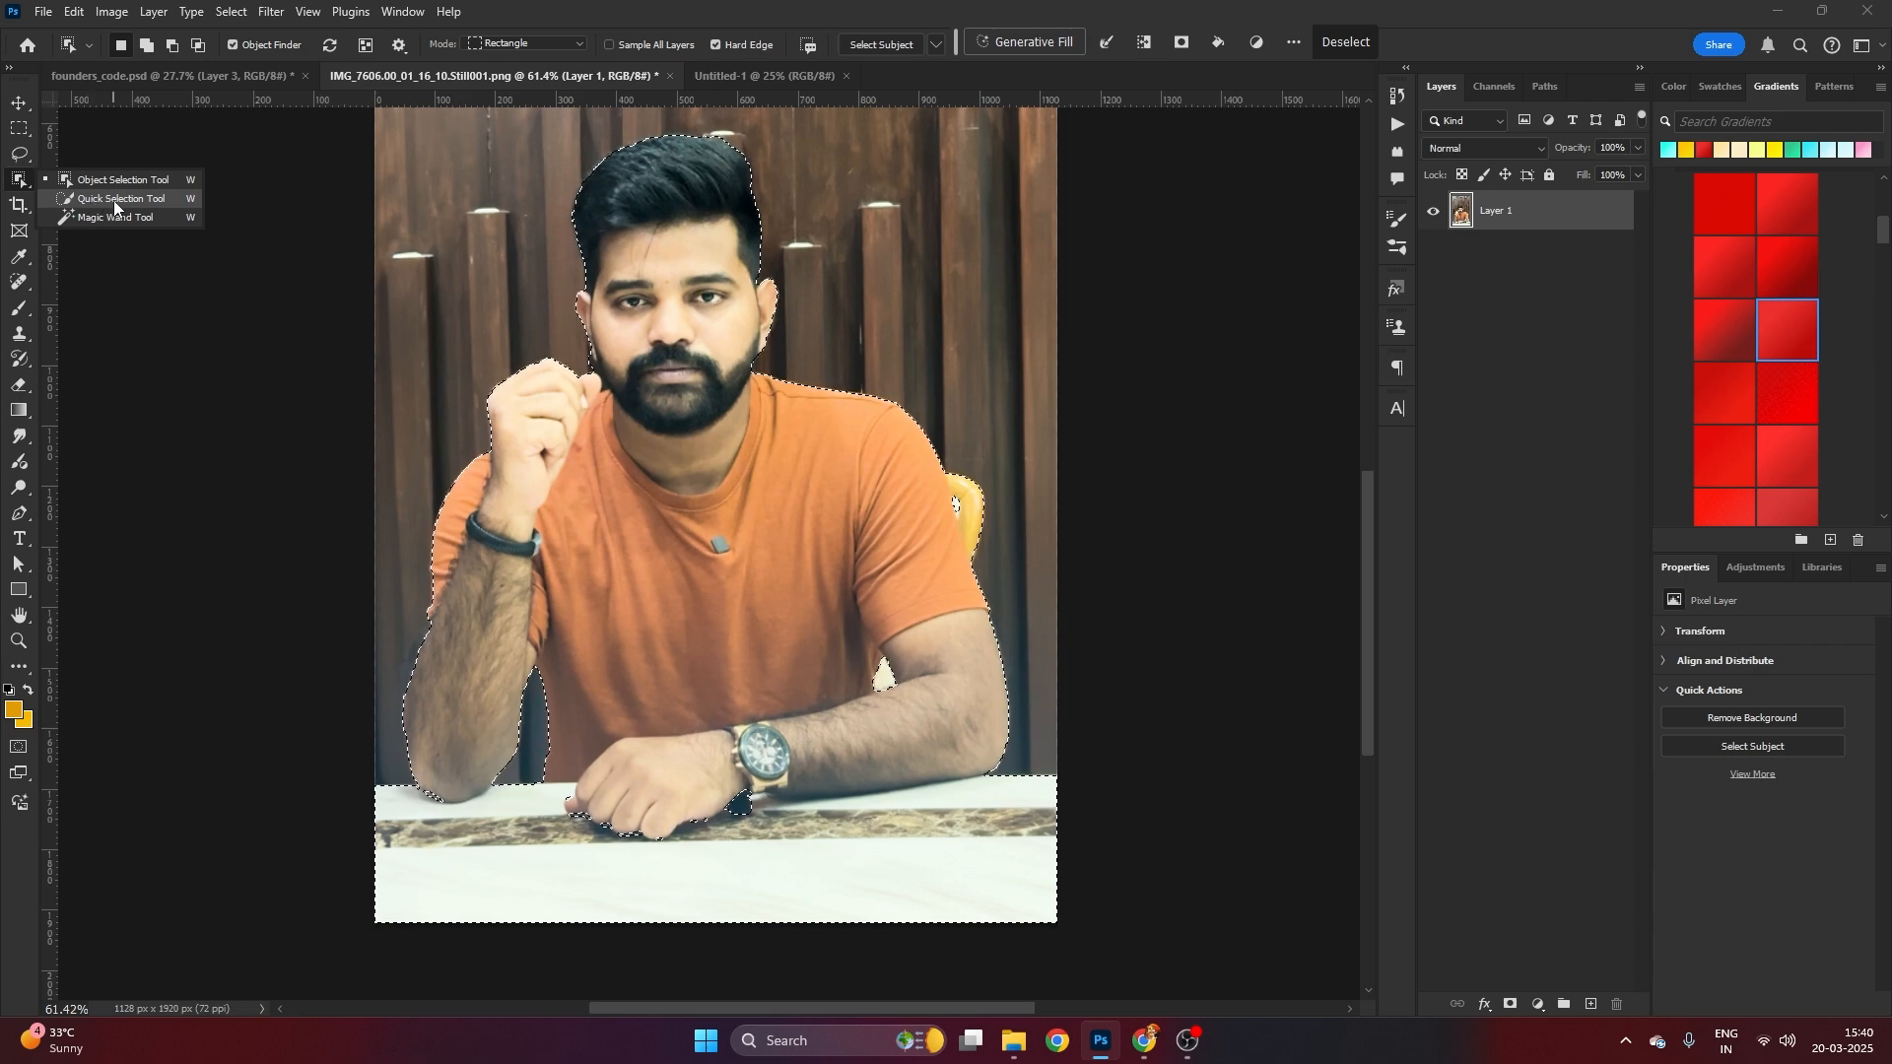
pyautogui.click(107, 199)
pyautogui.scroll(4, 667, 676)
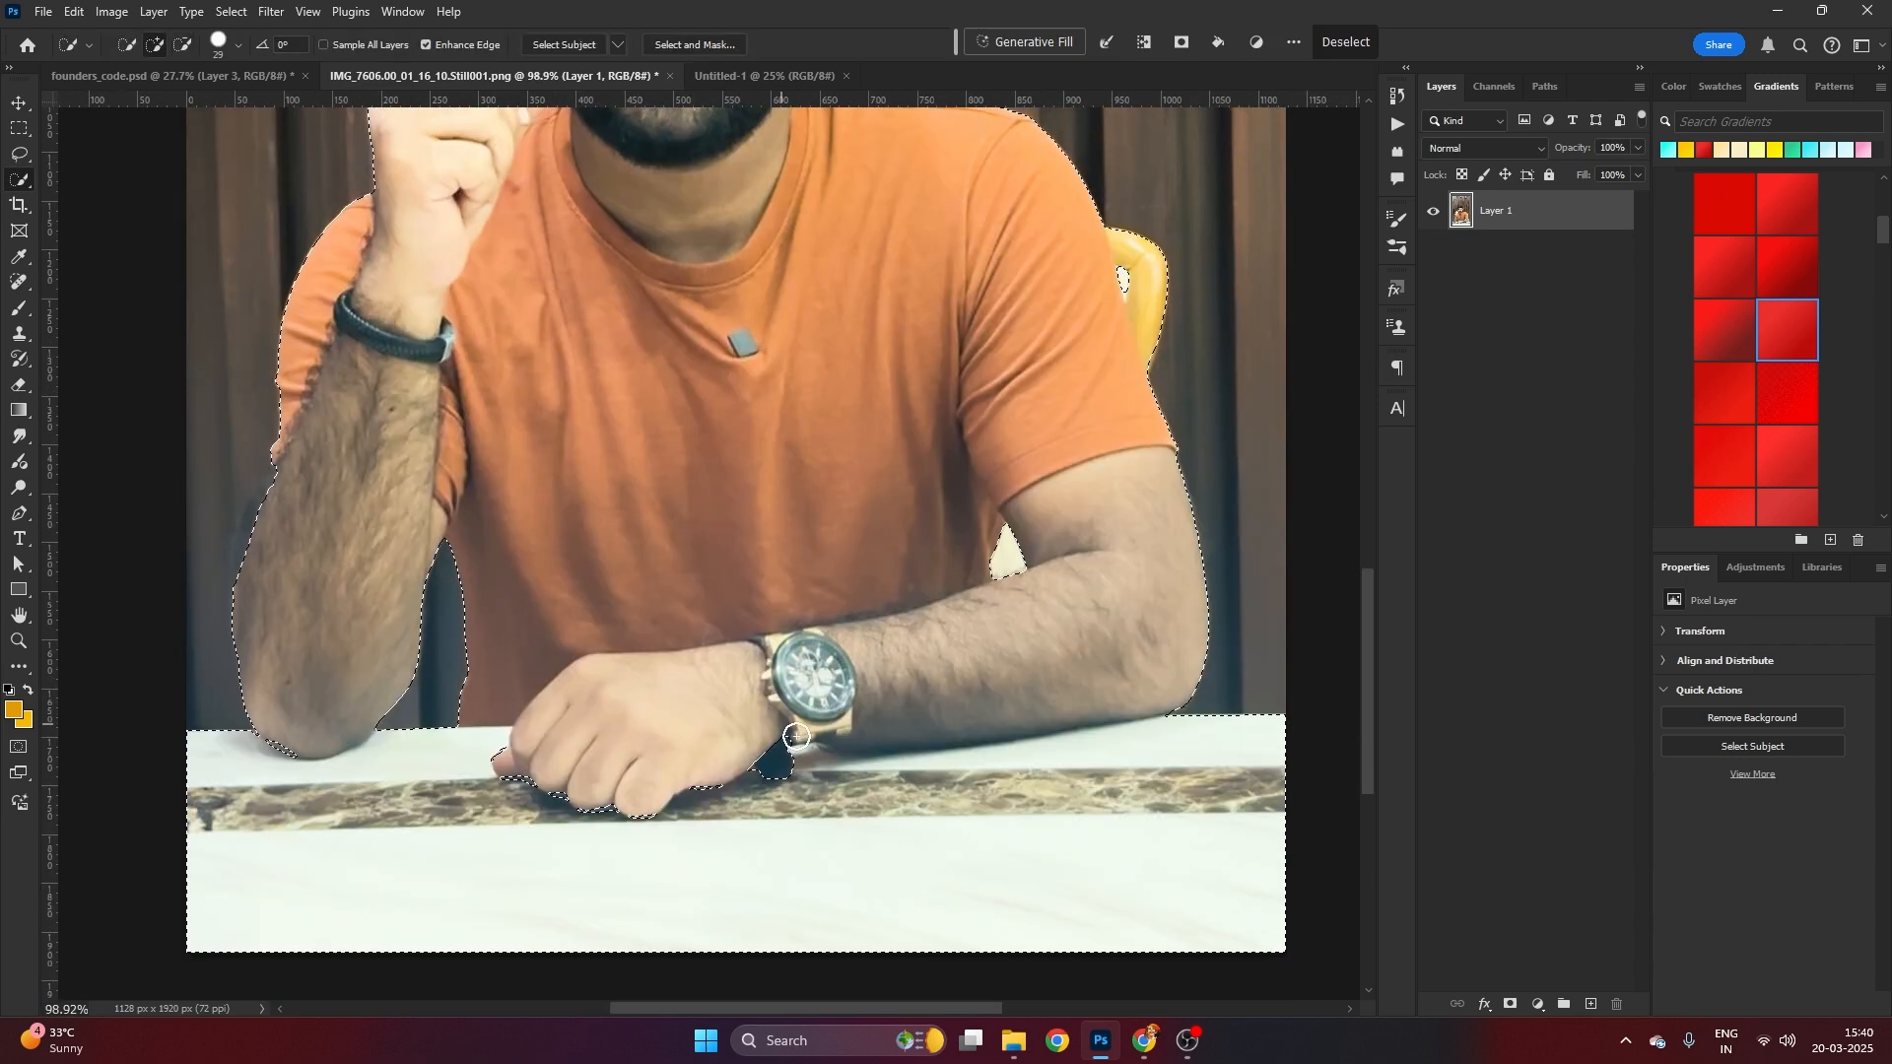
pyautogui.moveTo(623, 808)
pyautogui.mouseDown()
pyautogui.moveTo(495, 780)
pyautogui.moveTo(505, 742)
pyautogui.mouseUp()
# Check the selection edges around the man and mask out the wooden background with a layer mask on Layer 1
pyautogui.keyDown('alt'); pyautogui.scroll(-1, 1077, 680); pyautogui.keyUp('alt')
pyautogui.keyDown('alt'); pyautogui.scroll(-1, 1077, 680); pyautogui.keyUp('alt')
pyautogui.scroll(3, 543, 414)
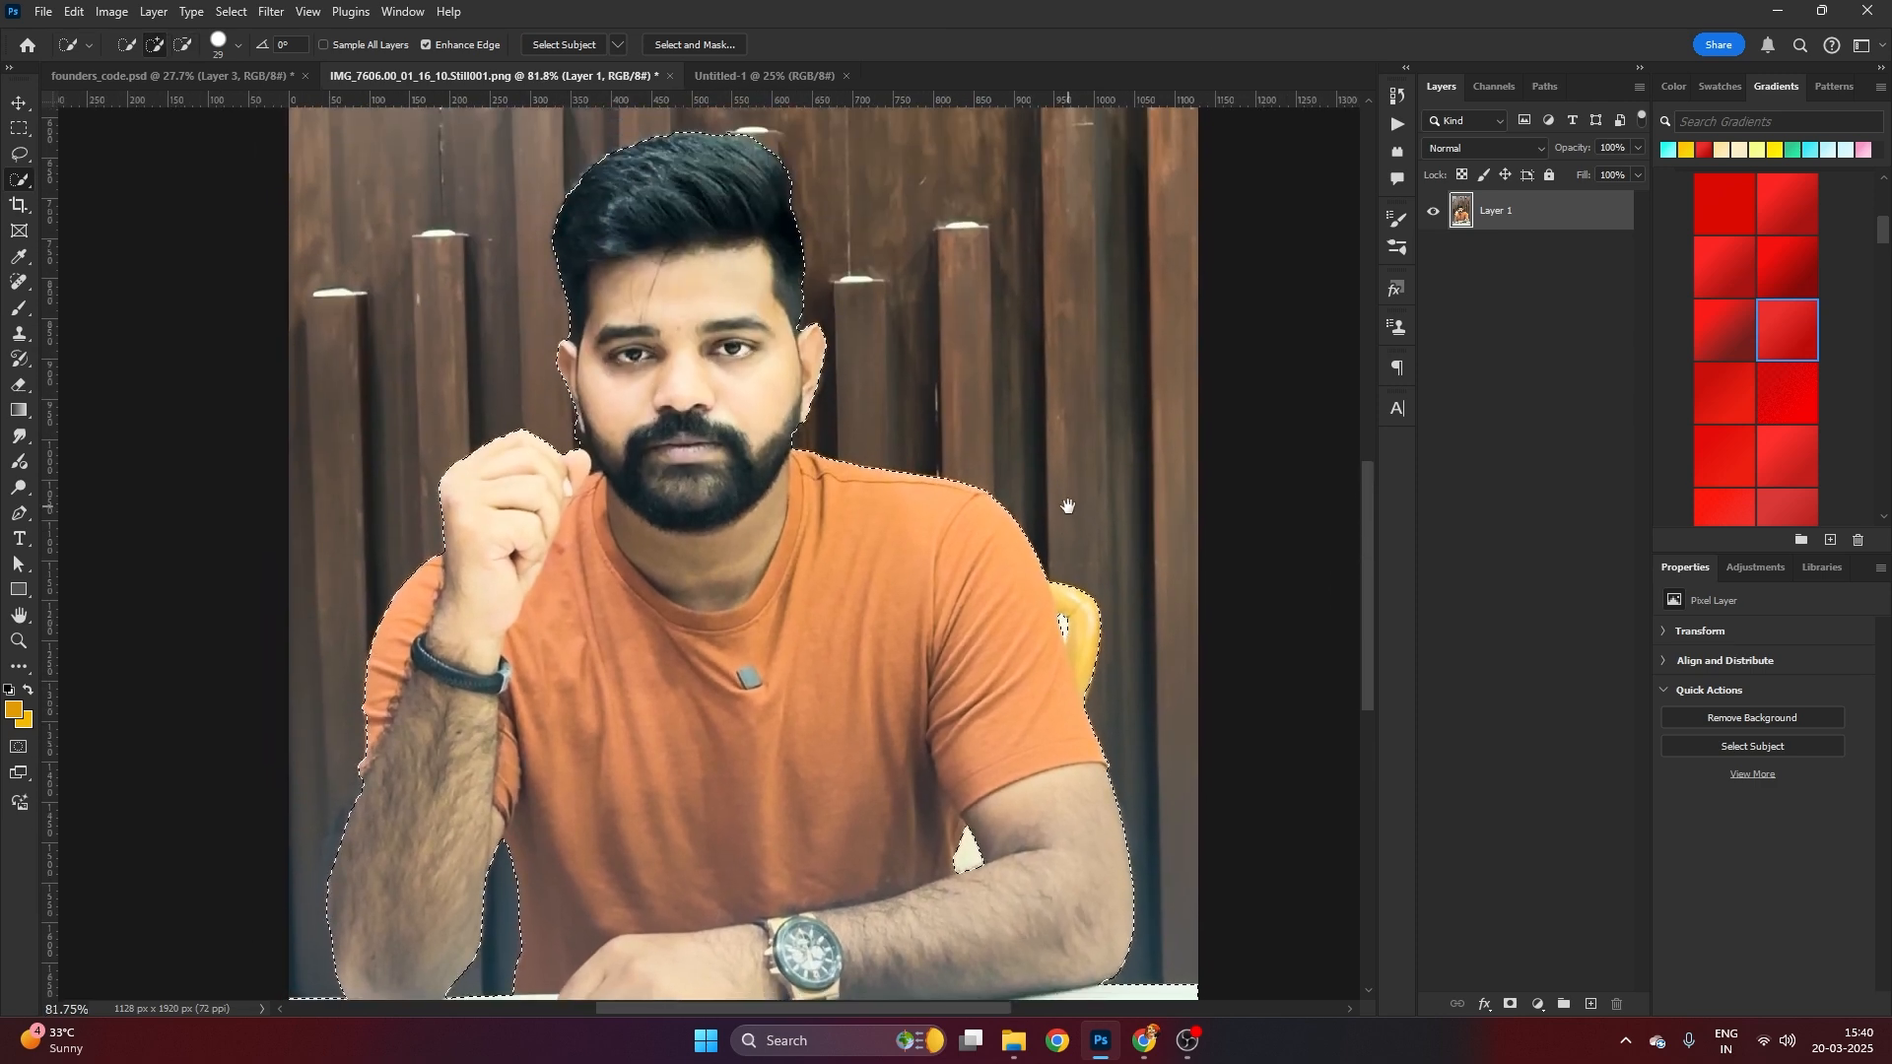
pyautogui.keyDown('alt'); pyautogui.scroll(4, 543, 414); pyautogui.keyUp('alt')
pyautogui.keyDown('alt'); pyautogui.scroll(-3, 619, 520); pyautogui.keyUp('alt')
pyautogui.keyDown('alt'); pyautogui.scroll(-2, 726, 605); pyautogui.keyUp('alt')
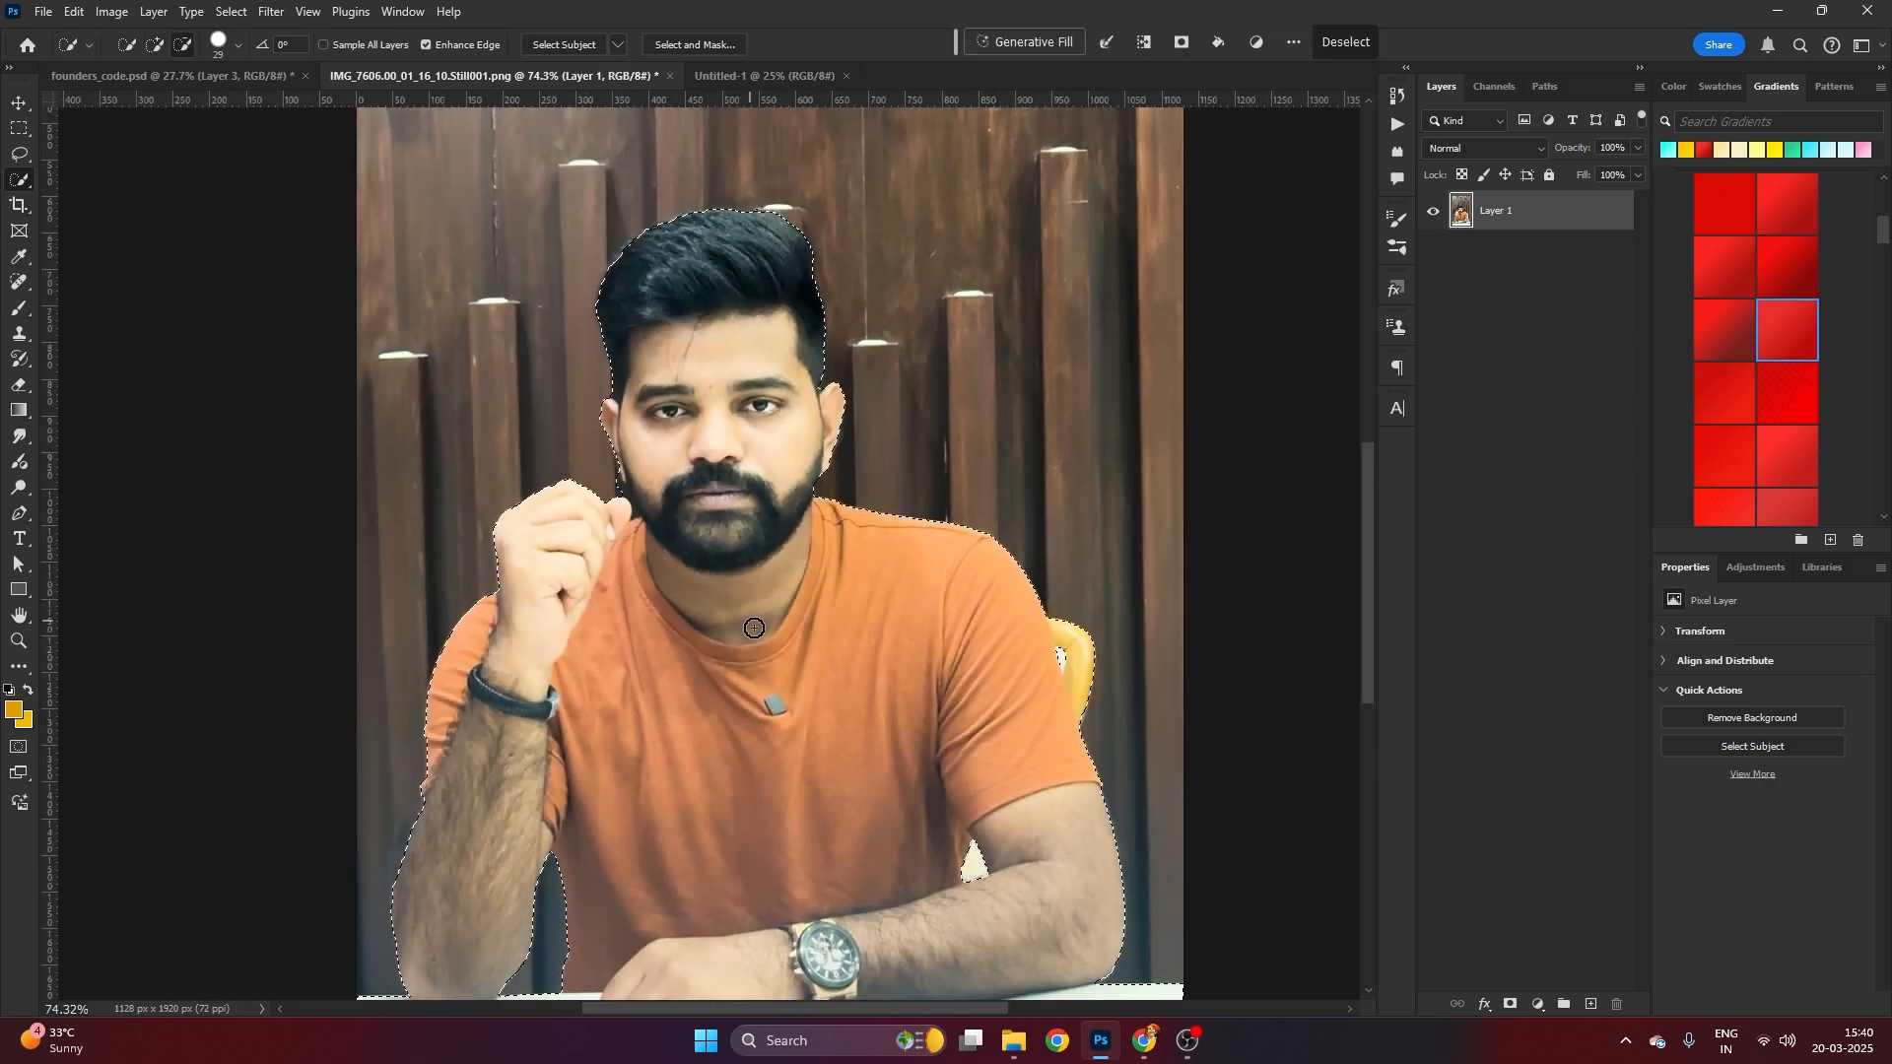
pyautogui.moveTo(750, 615); pyautogui.dragTo(787, 416)
pyautogui.keyDown('alt'); pyautogui.scroll(-6, 705, 443); pyautogui.keyUp('alt')
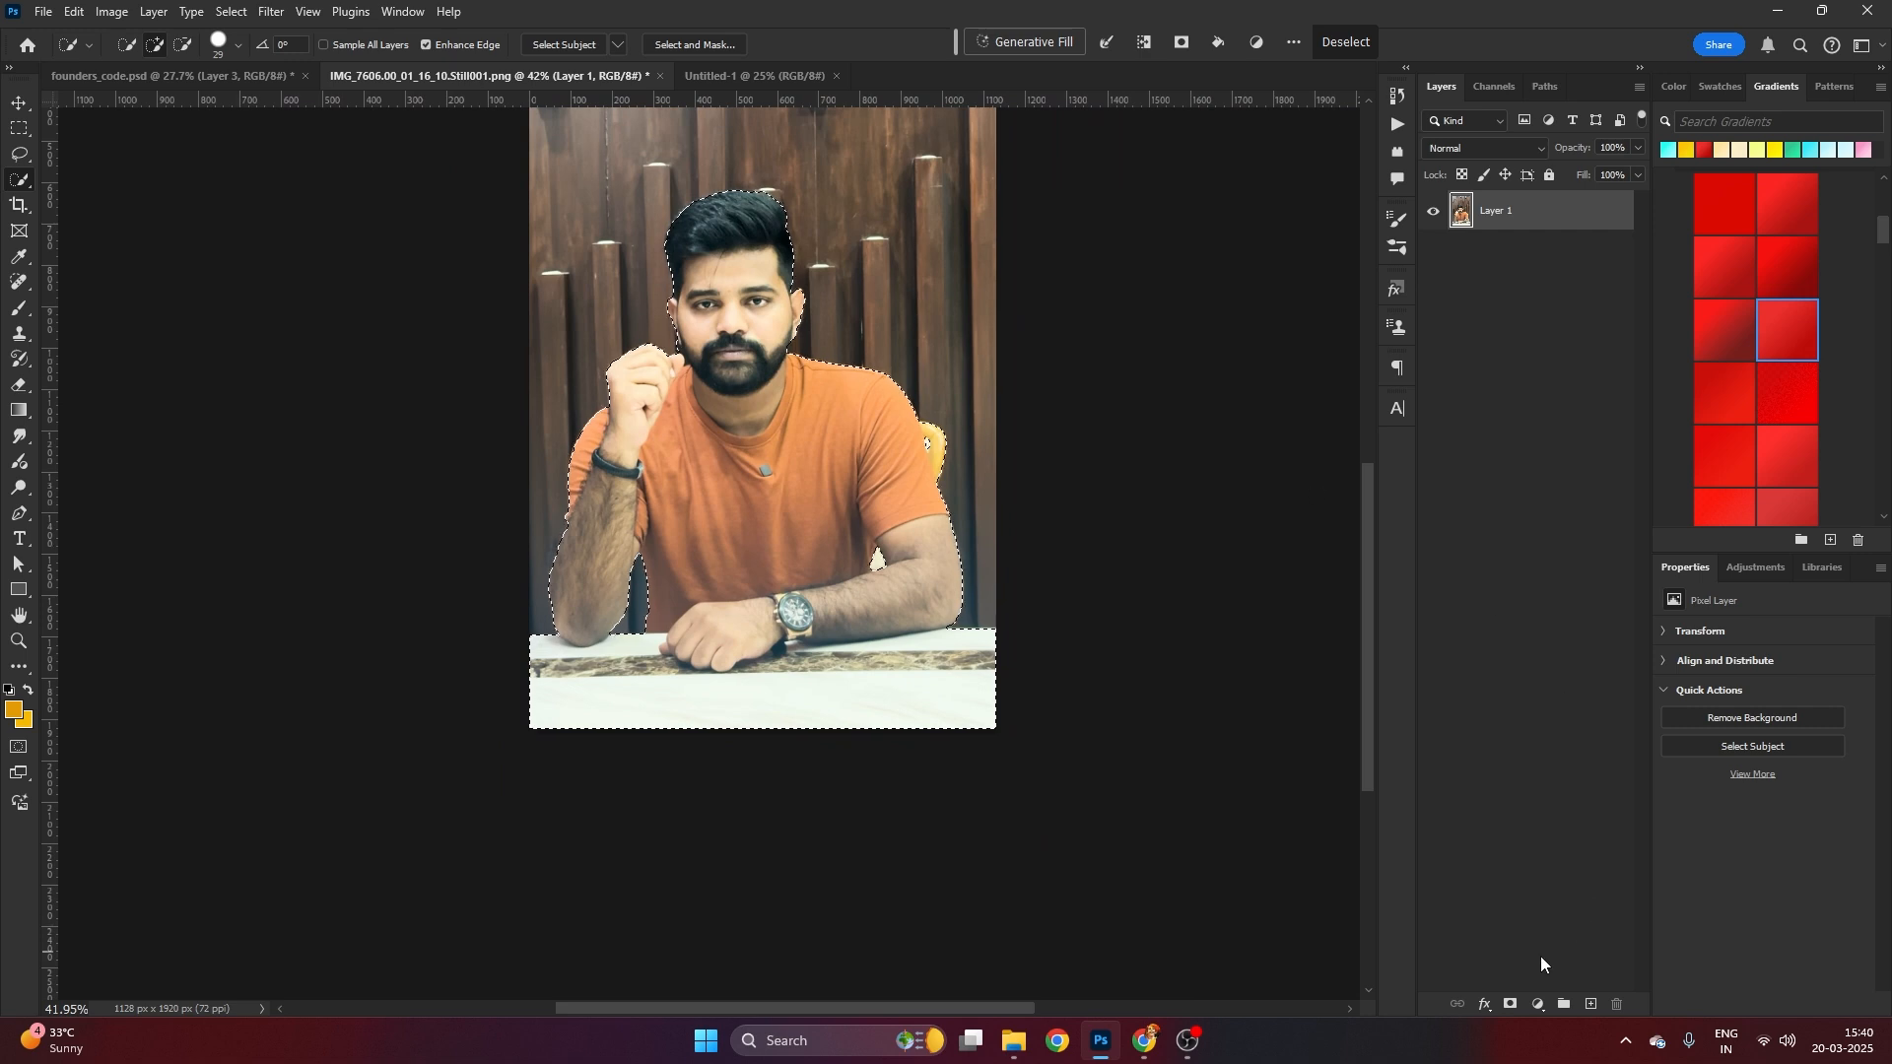
pyautogui.click(1513, 1004)
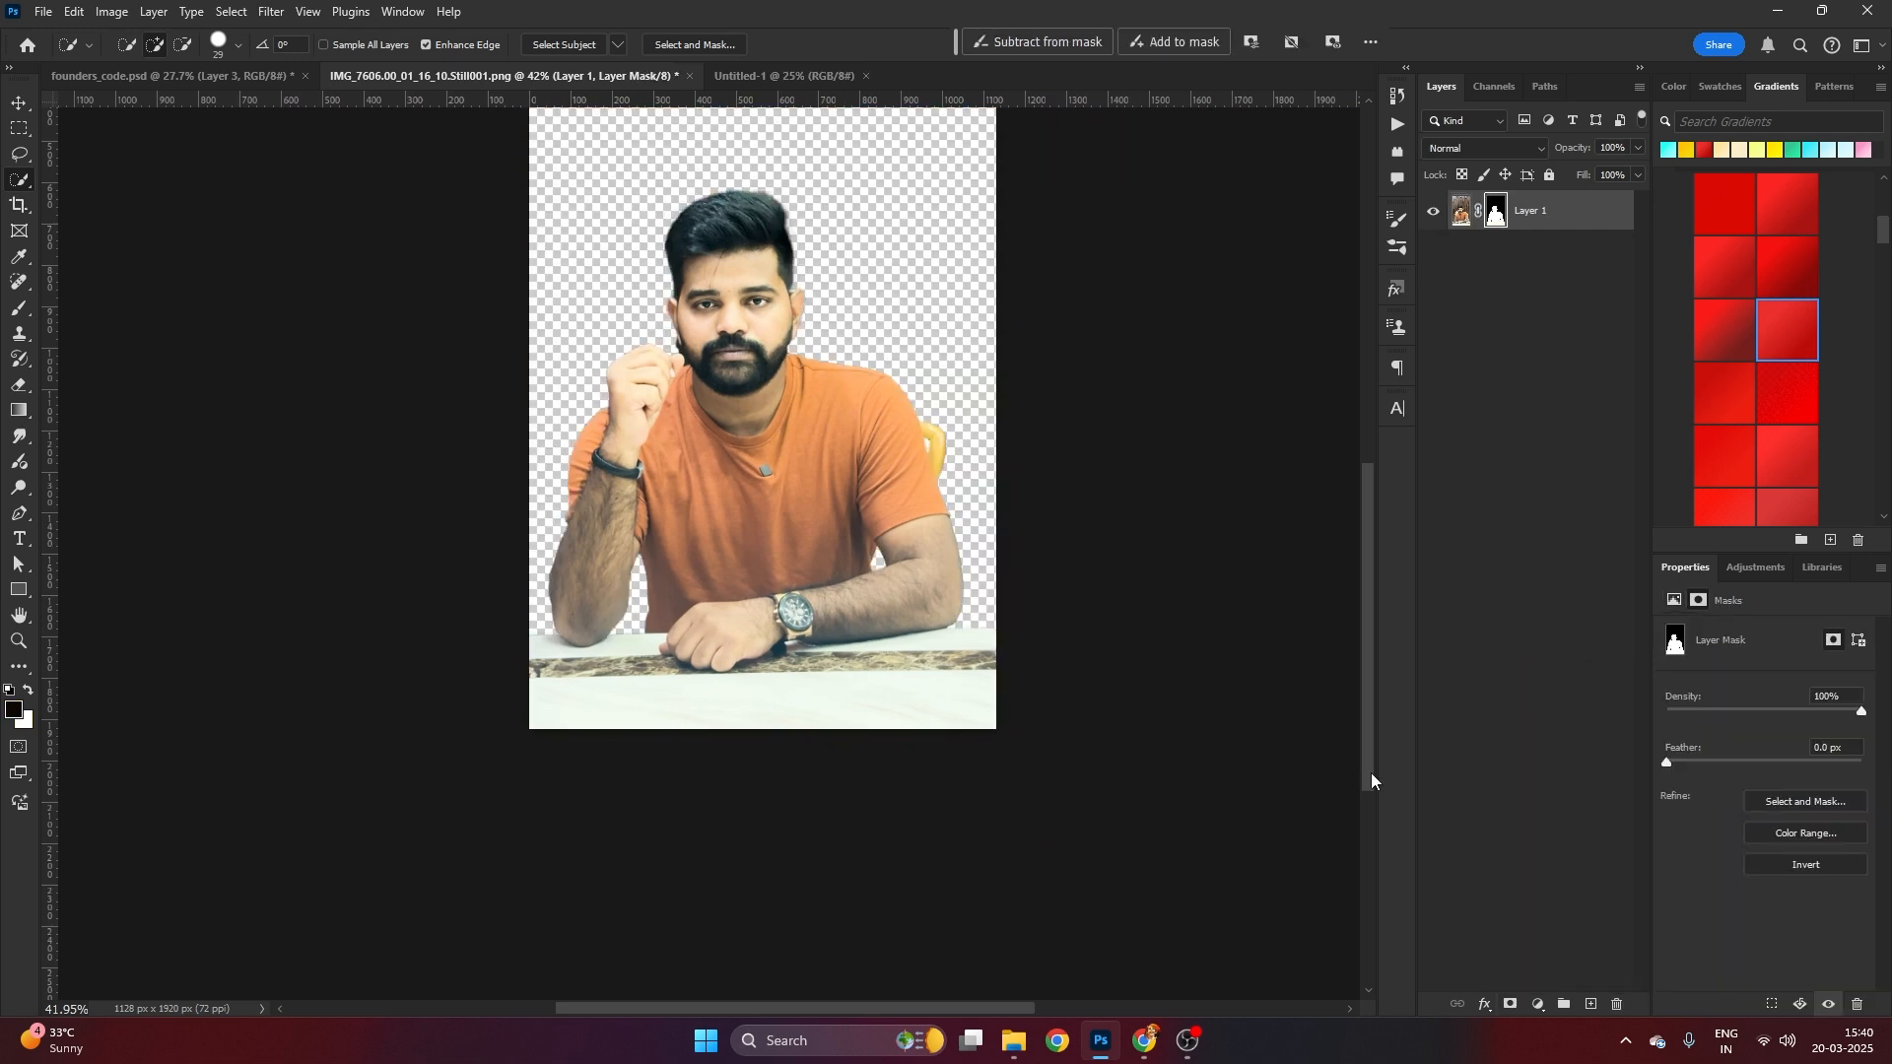
pyautogui.press('v')
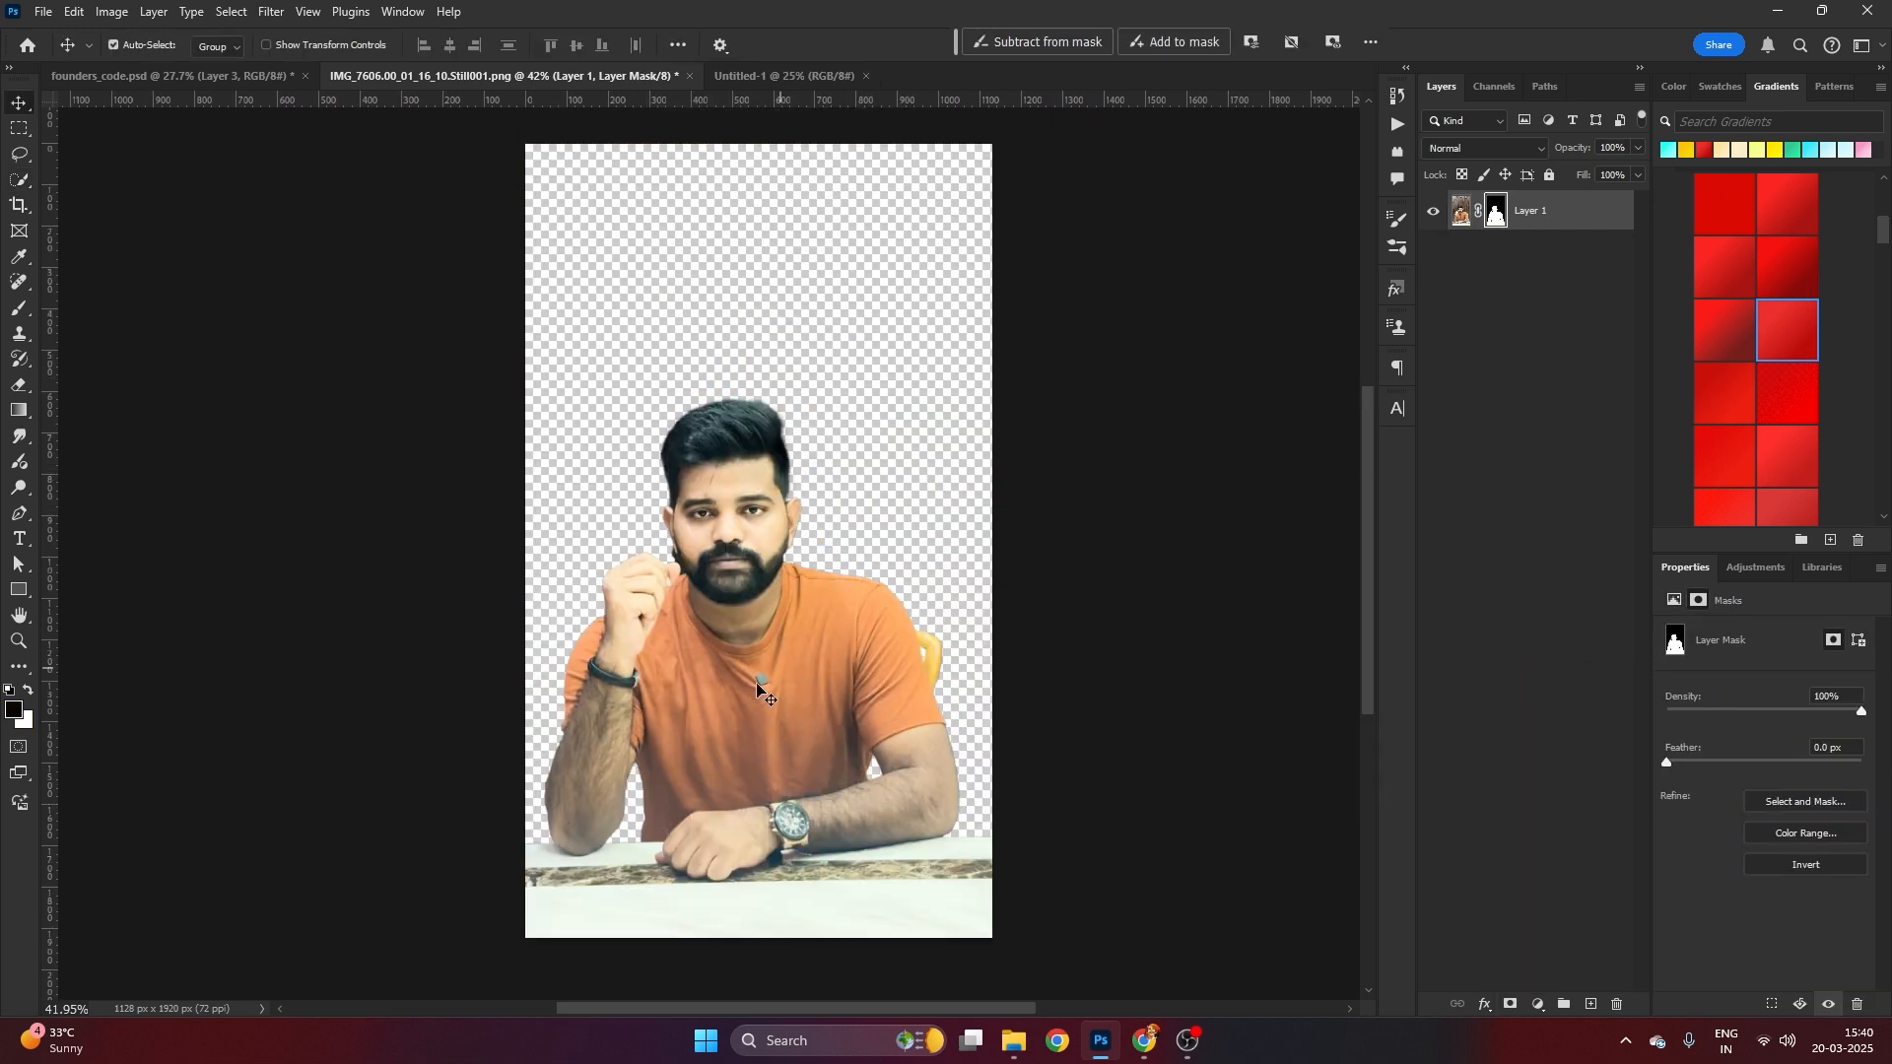
# Set up the Brush for mask painting with a white foreground, a size of 134 px, and 100% opacity
pyautogui.keyDown('alt'); pyautogui.scroll(4, 762, 690); pyautogui.keyUp('alt')
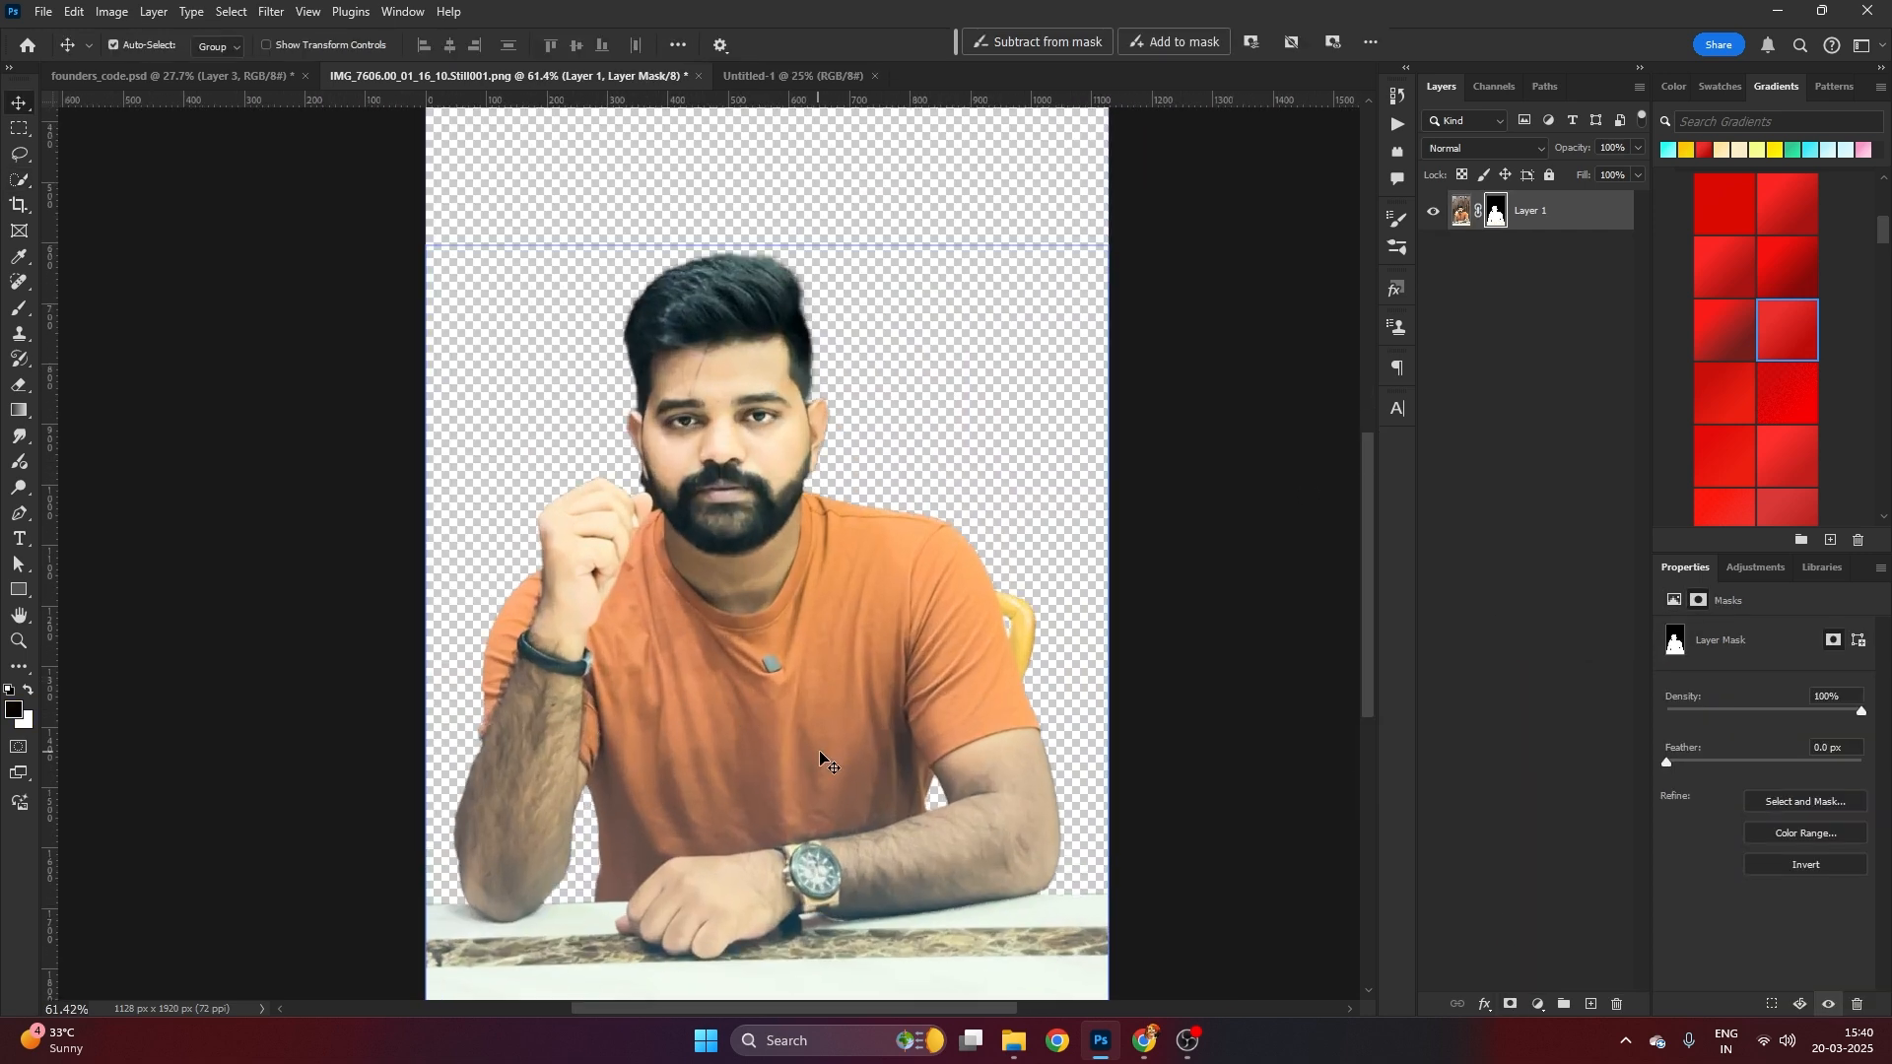
pyautogui.moveTo(851, 771); pyautogui.dragTo(857, 683)
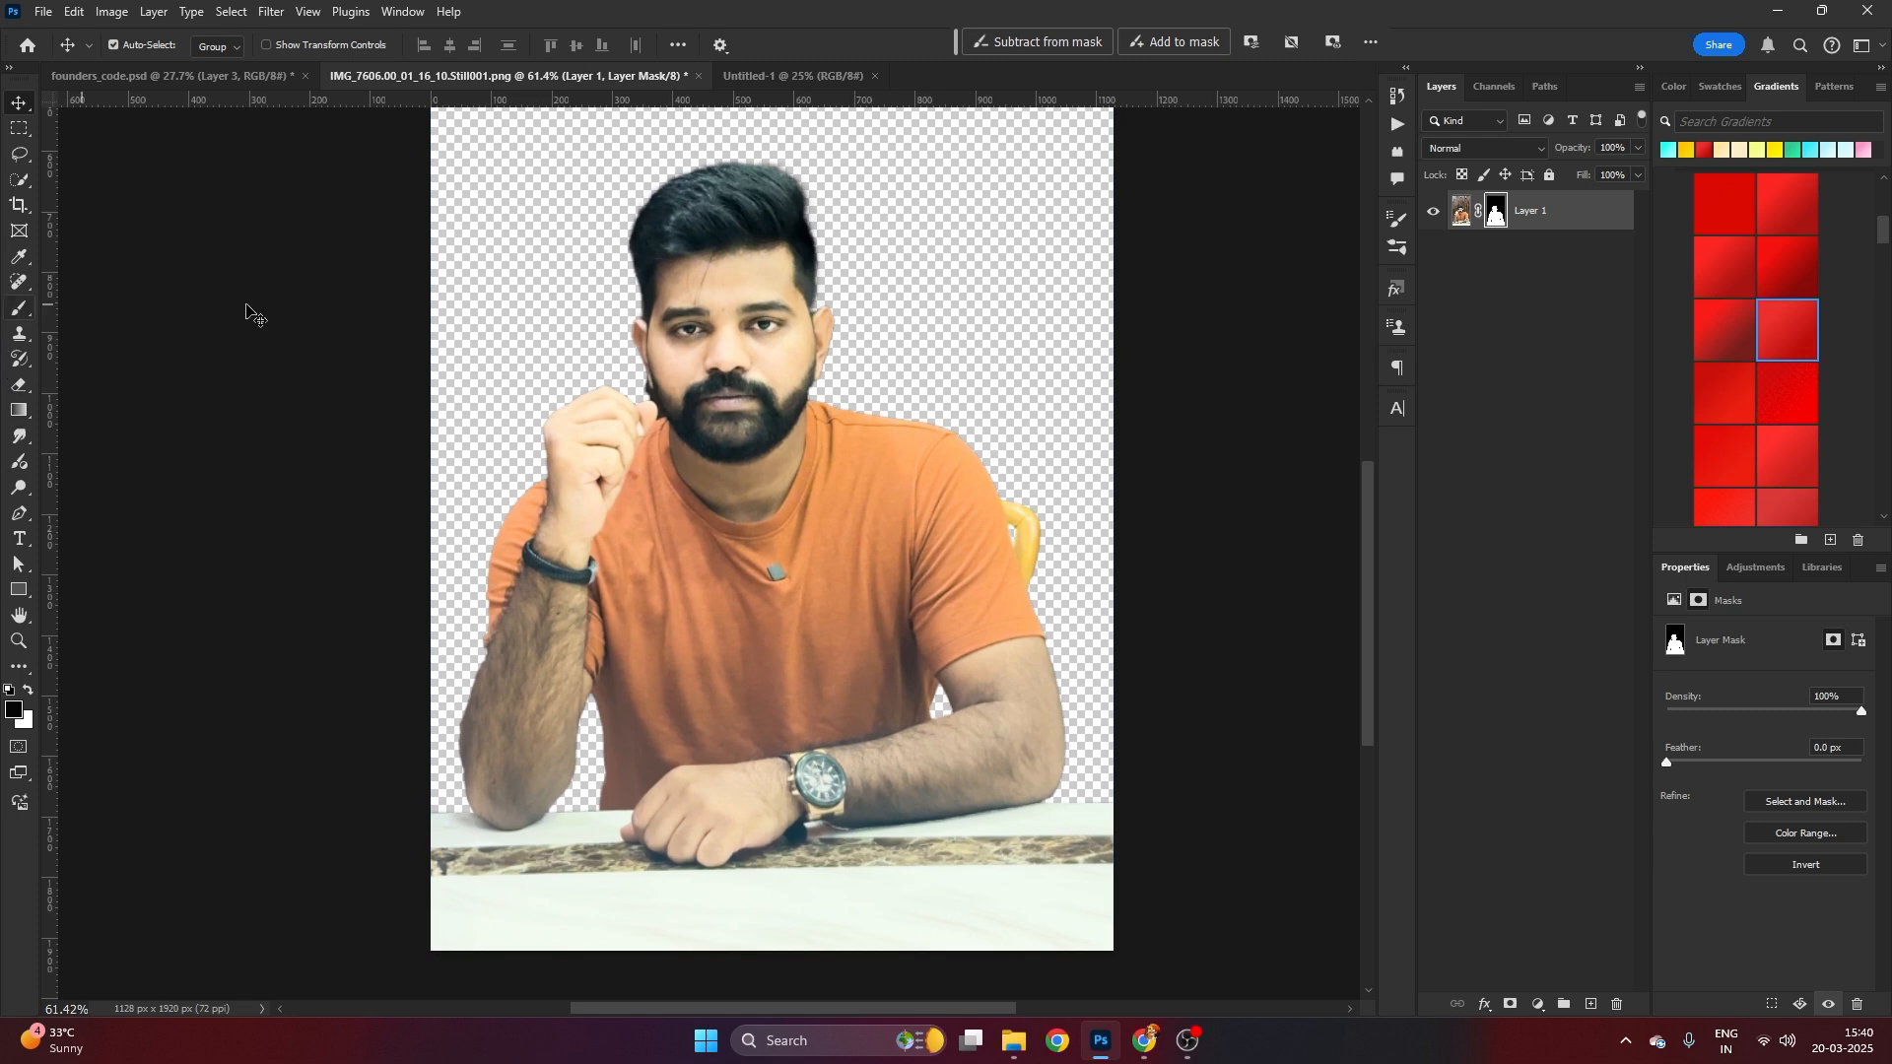
pyautogui.click(18, 308)
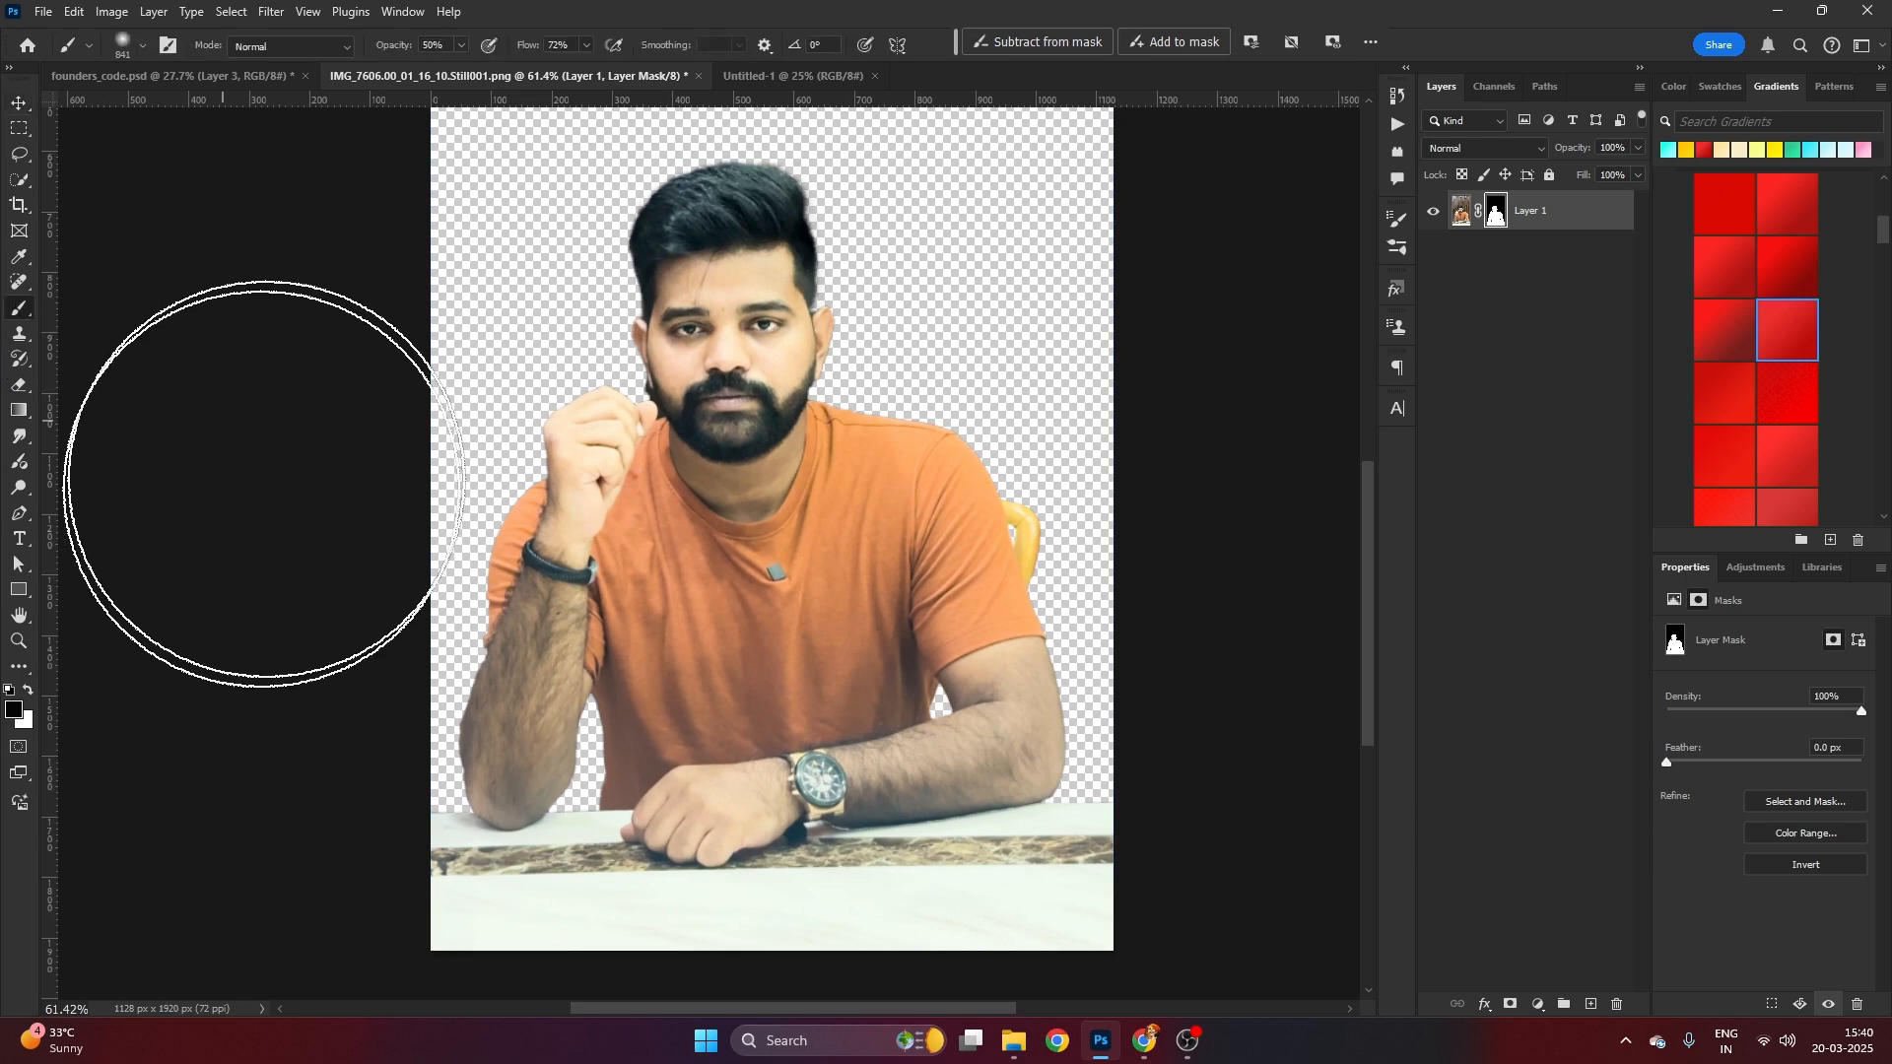
pyautogui.click(29, 695)
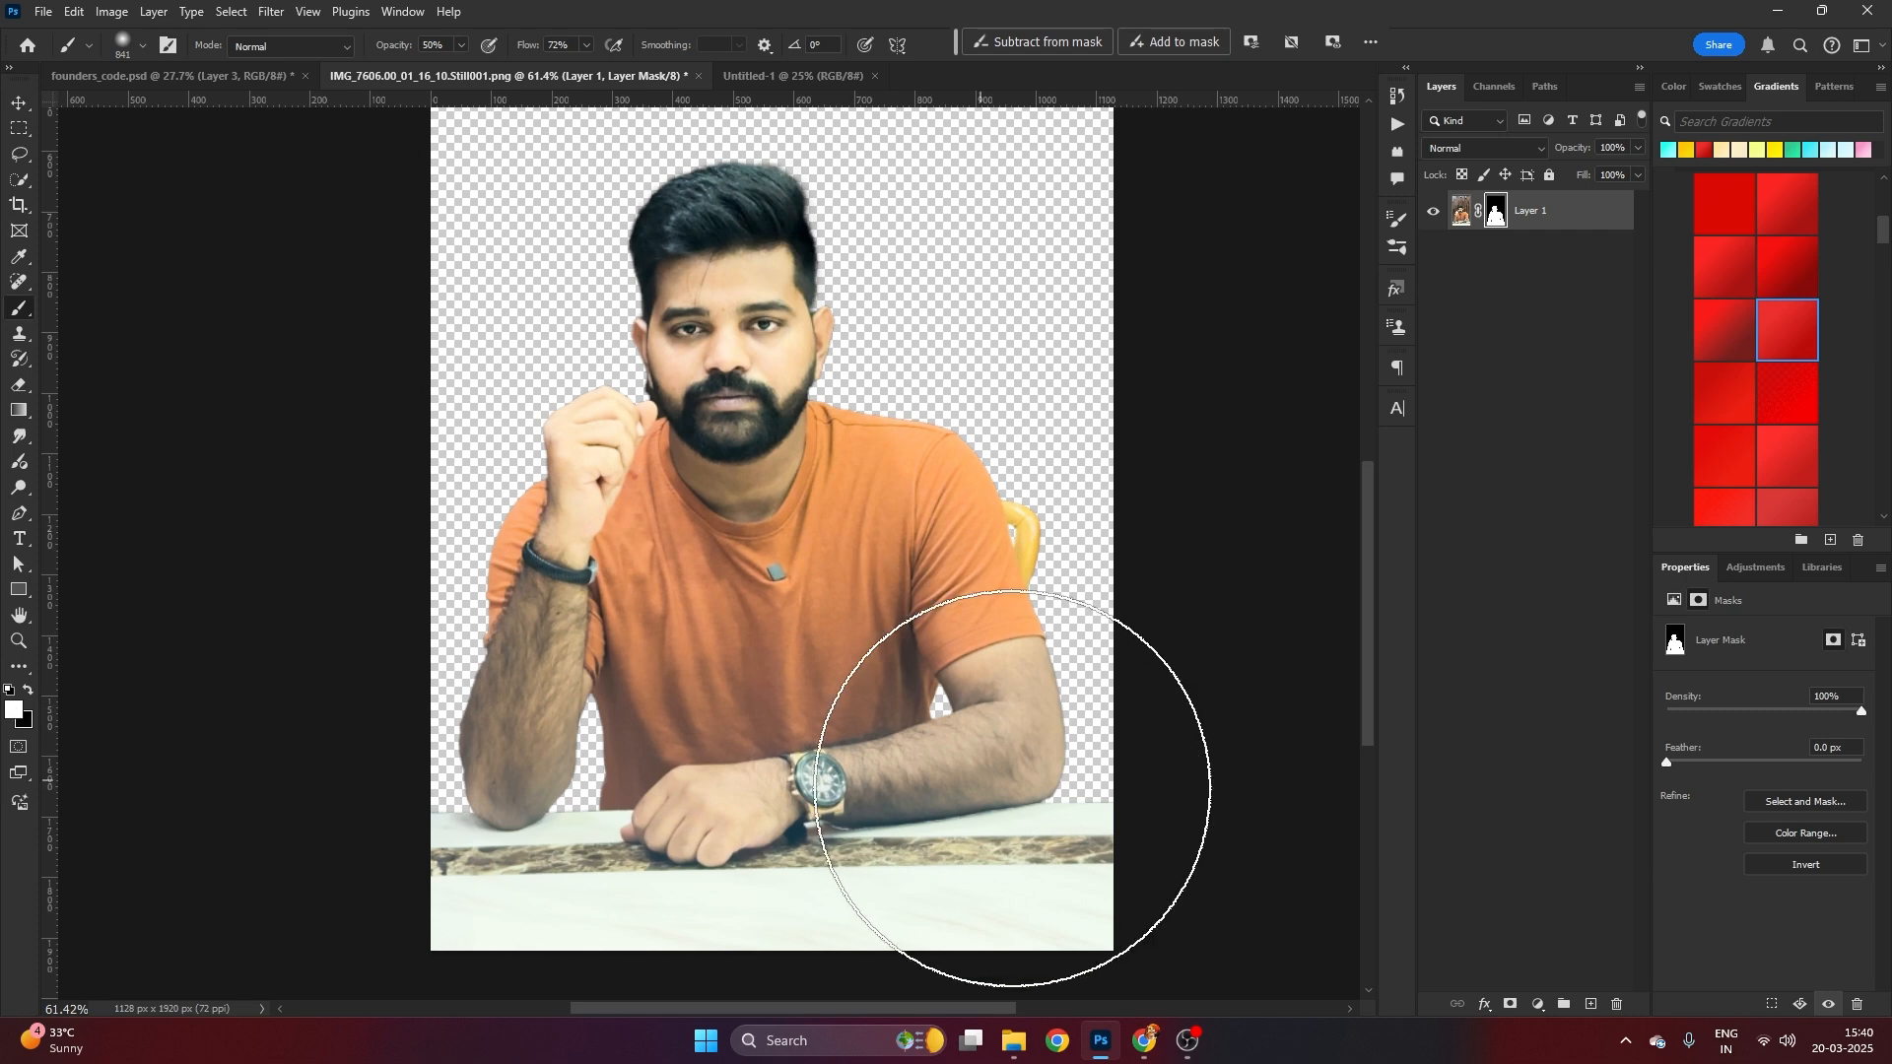
pyautogui.moveTo(926, 794); pyautogui.dragTo(713, 788)
pyautogui.scroll(7, 826, 815)
pyautogui.scroll(2, 865, 837)
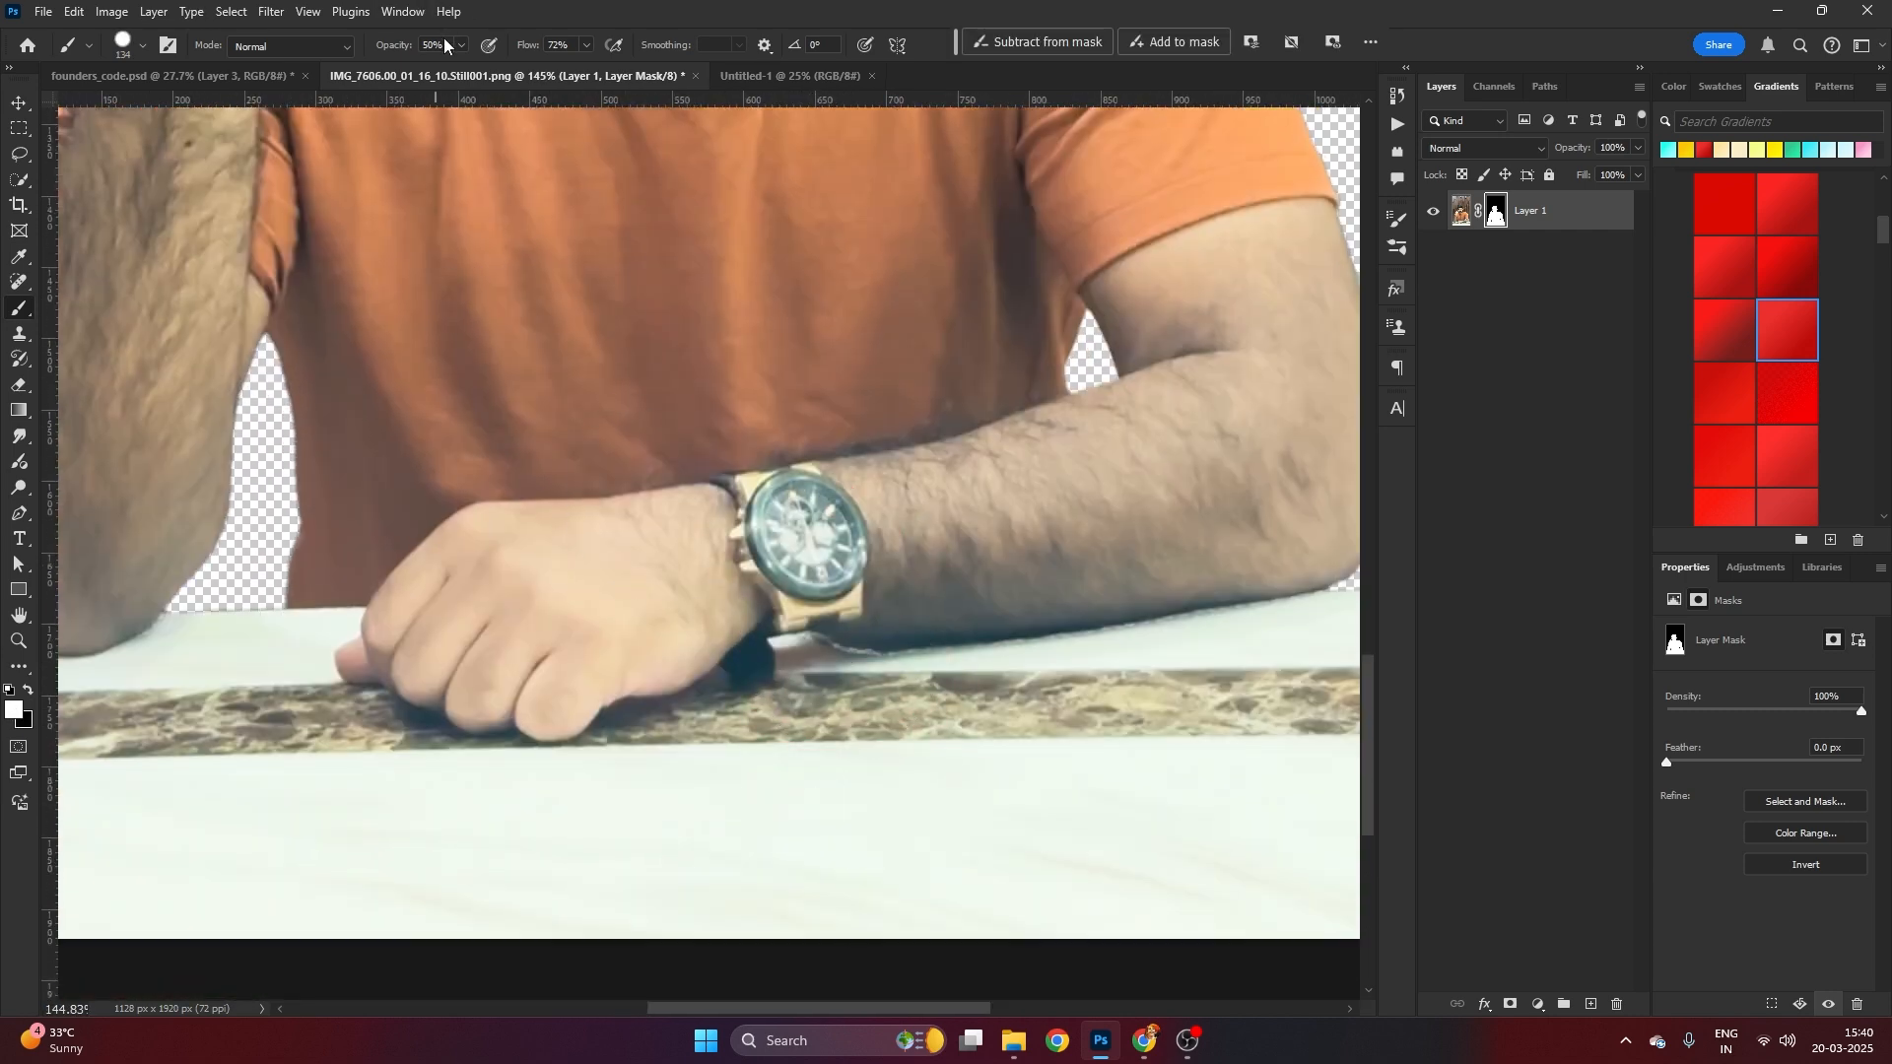
pyautogui.moveTo(400, 52); pyautogui.dragTo(471, 58)
# Paint white on Layer 1's mask along the table beneath the forearm and around the resting hand to restore missing areas
pyautogui.moveTo(832, 659)
pyautogui.mouseDown()
pyautogui.moveTo(1098, 658)
pyautogui.moveTo(1037, 649)
pyautogui.mouseUp()
pyautogui.moveTo(1056, 636); pyautogui.dragTo(1318, 589)
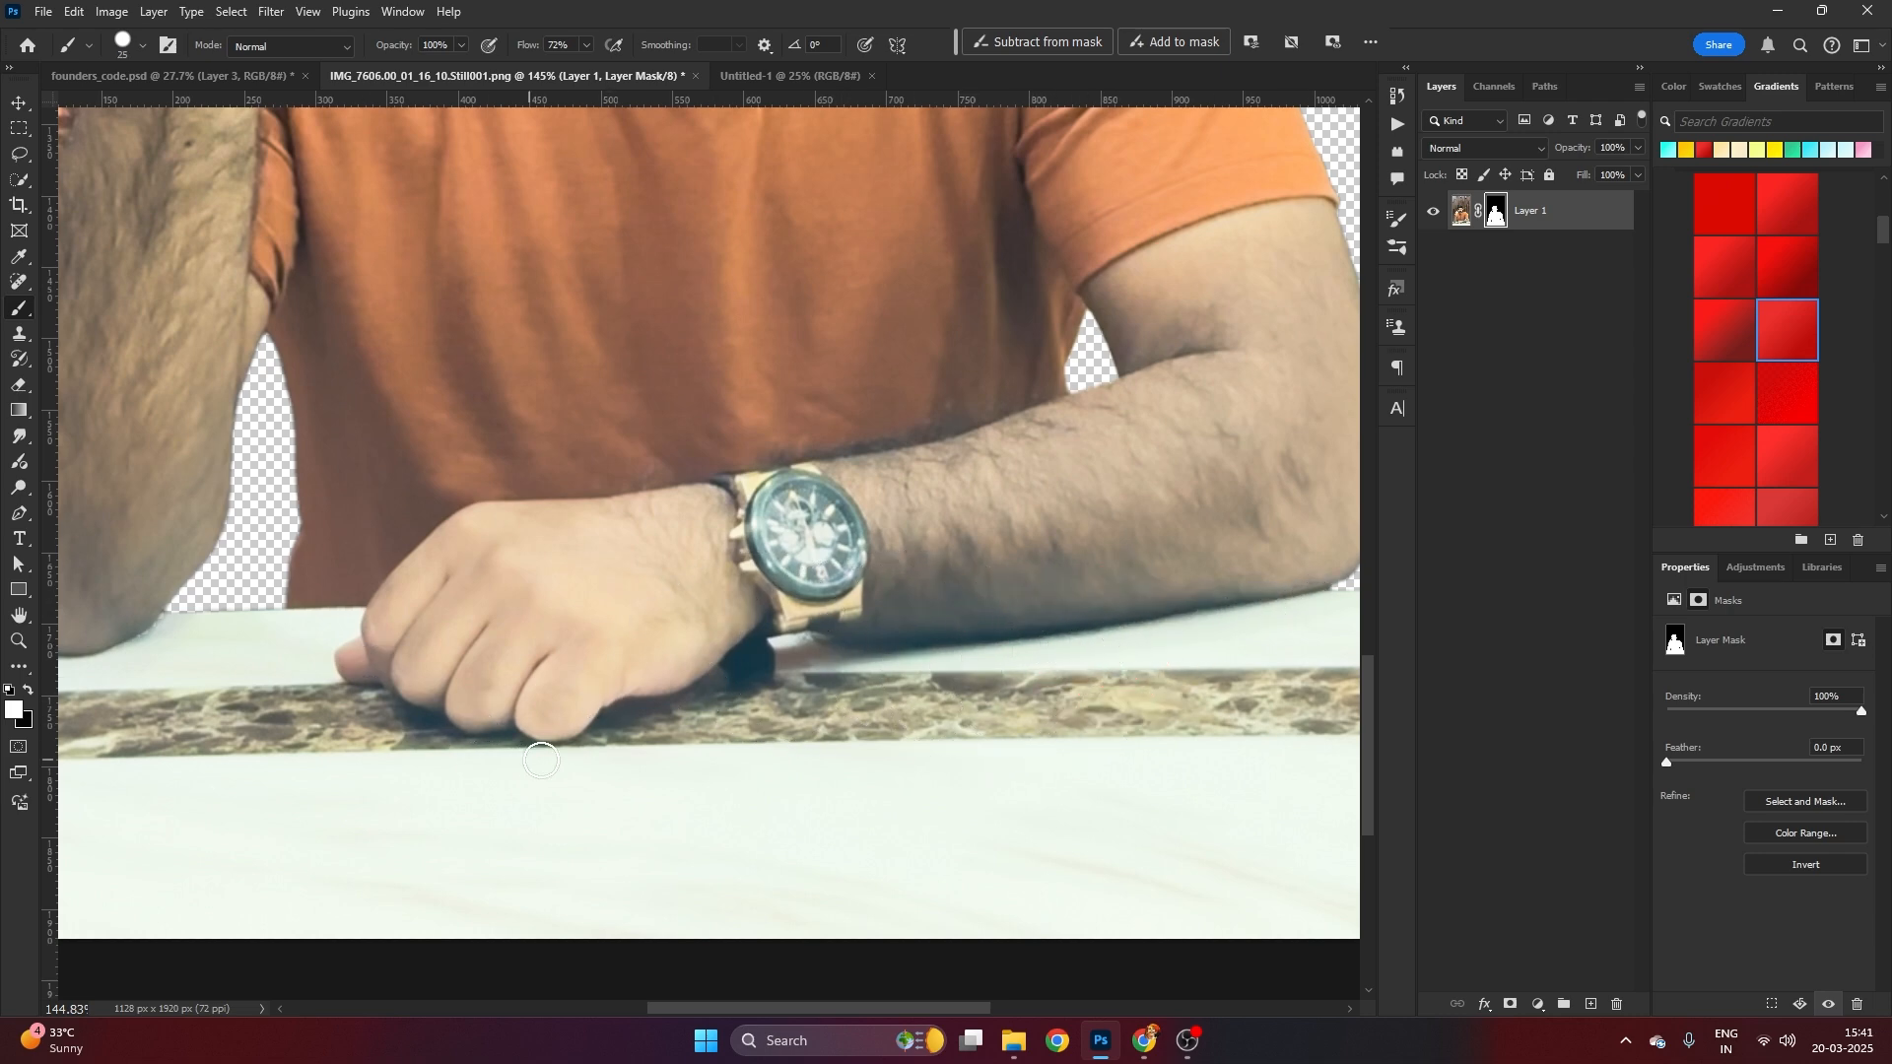
pyautogui.moveTo(403, 654); pyautogui.dragTo(477, 738)
pyautogui.scroll(-2, 650, 737)
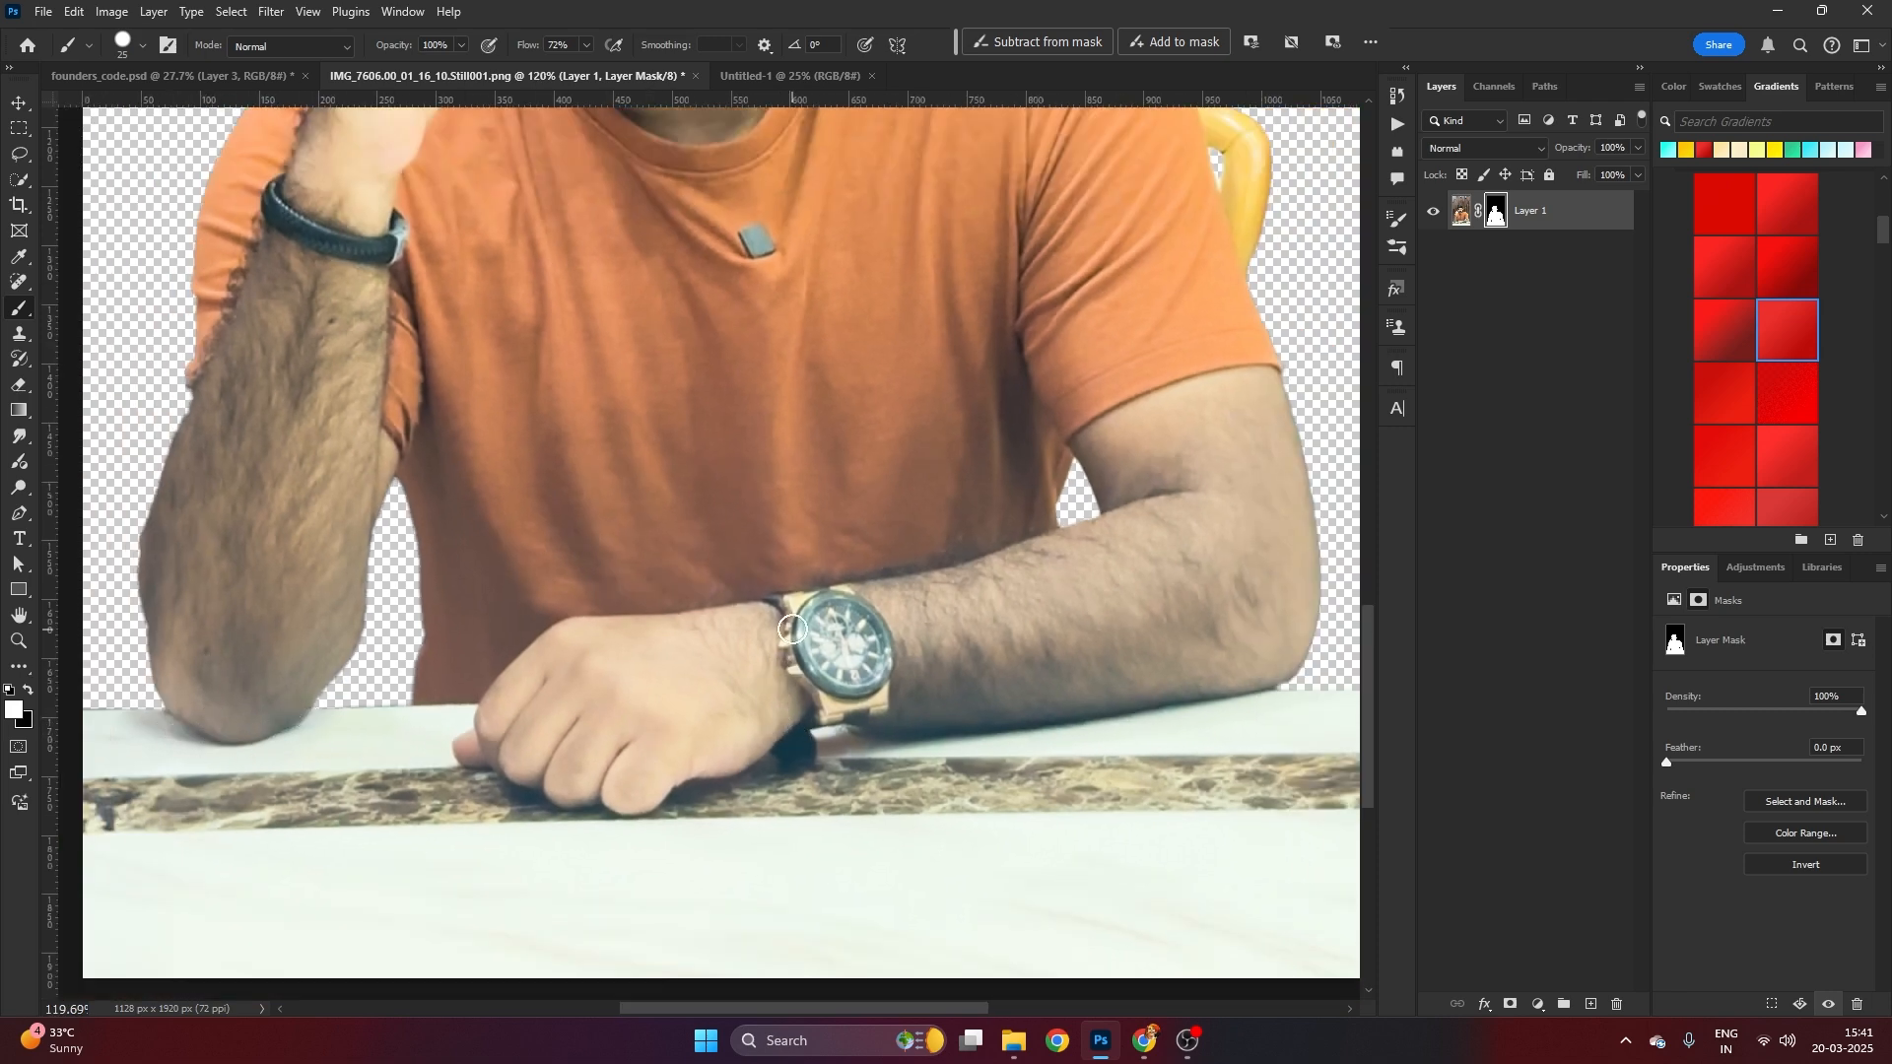
# Inspect the cutout edges around the face, hair, raised hand and shoulder for leftover background
pyautogui.press('space')
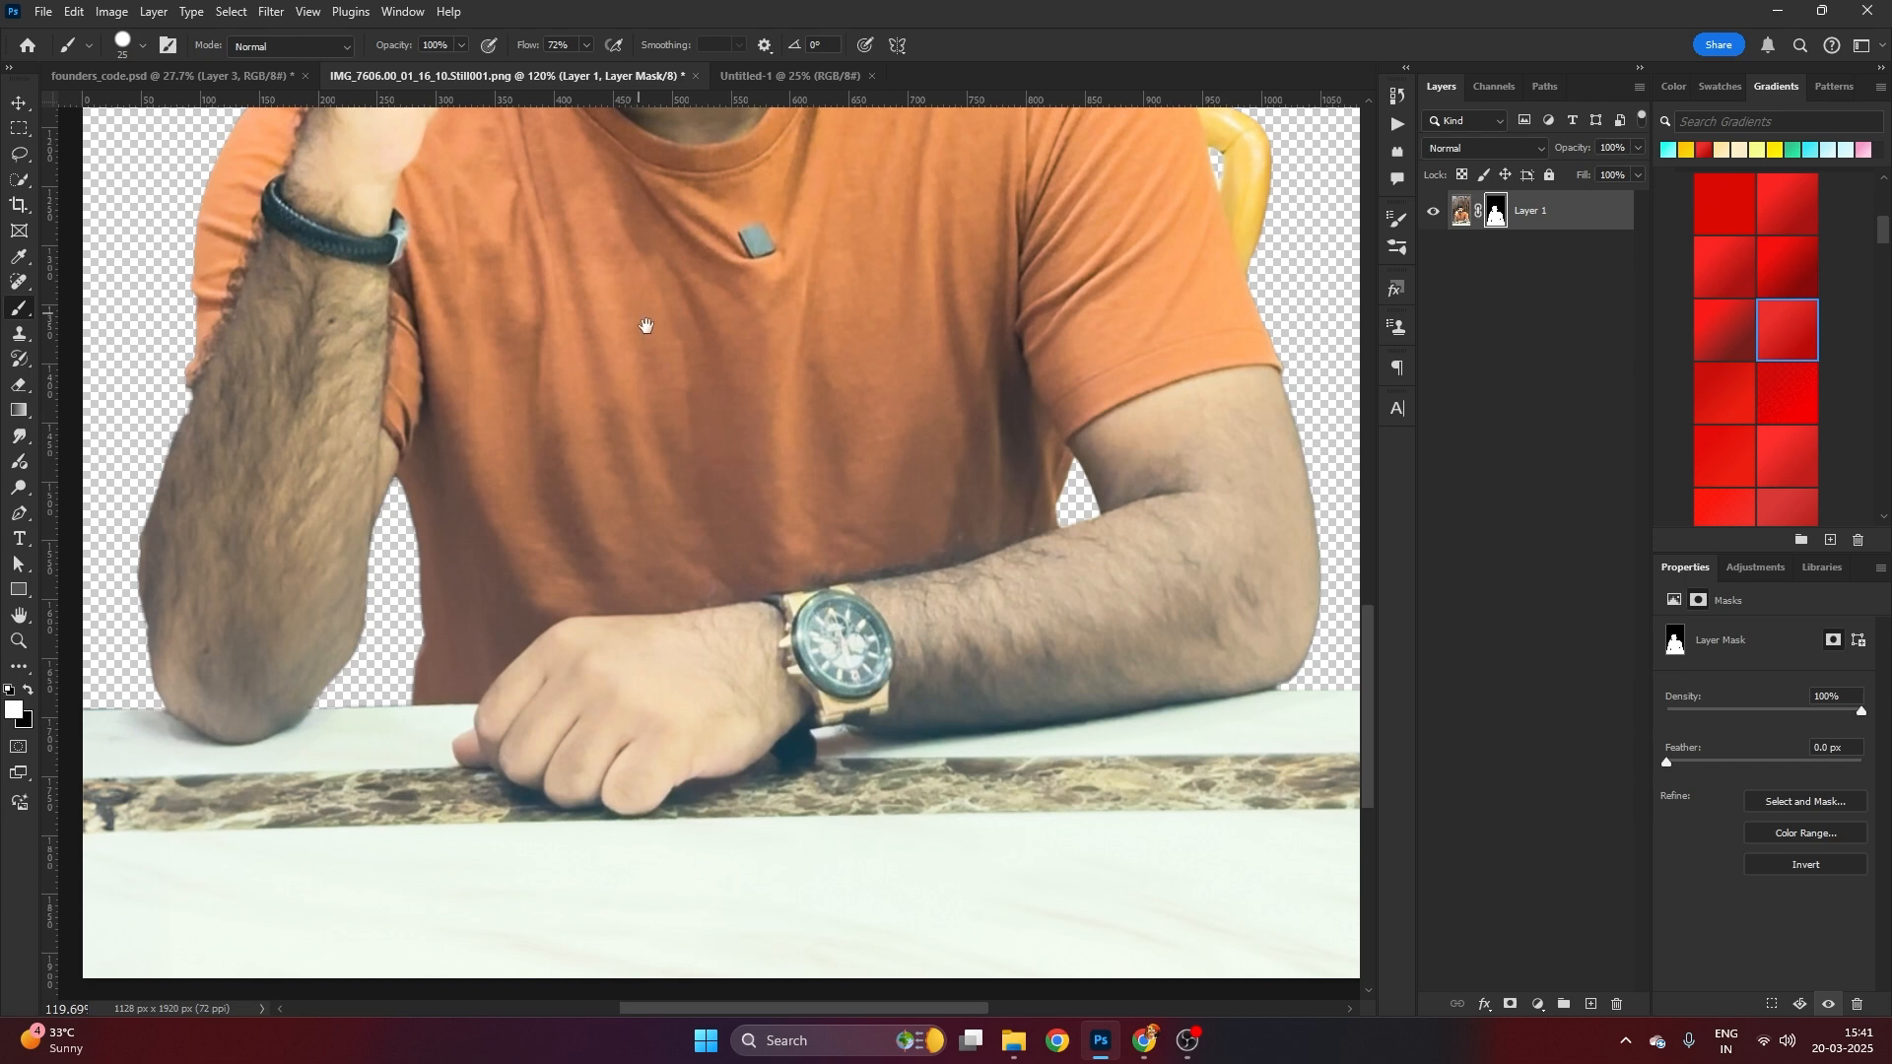
pyautogui.moveTo(642, 321); pyautogui.dragTo(735, 464)
pyautogui.moveTo(761, 394); pyautogui.dragTo(753, 562)
pyautogui.scroll(8, 764, 434)
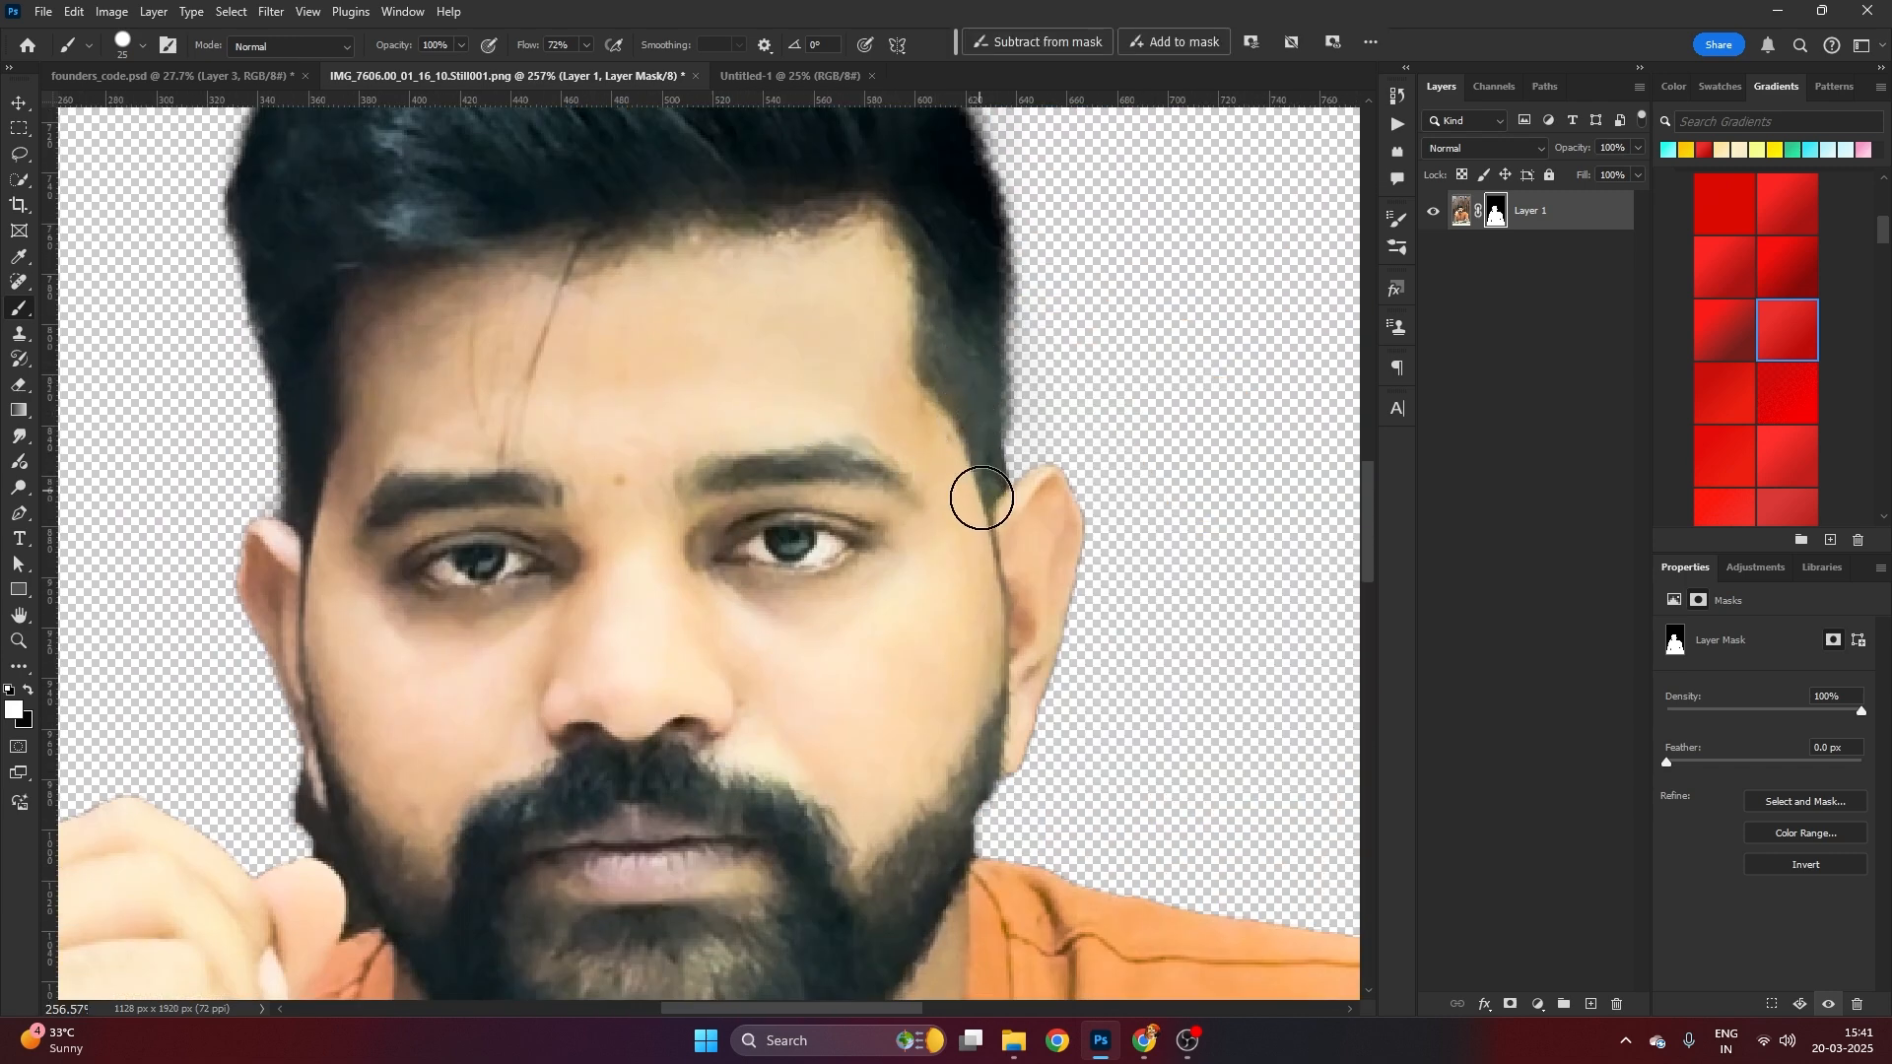
pyautogui.press('space')
pyautogui.moveTo(802, 385); pyautogui.dragTo(756, 647)
pyautogui.scroll(3, 828, 424)
pyautogui.moveTo(864, 461); pyautogui.dragTo(849, 241)
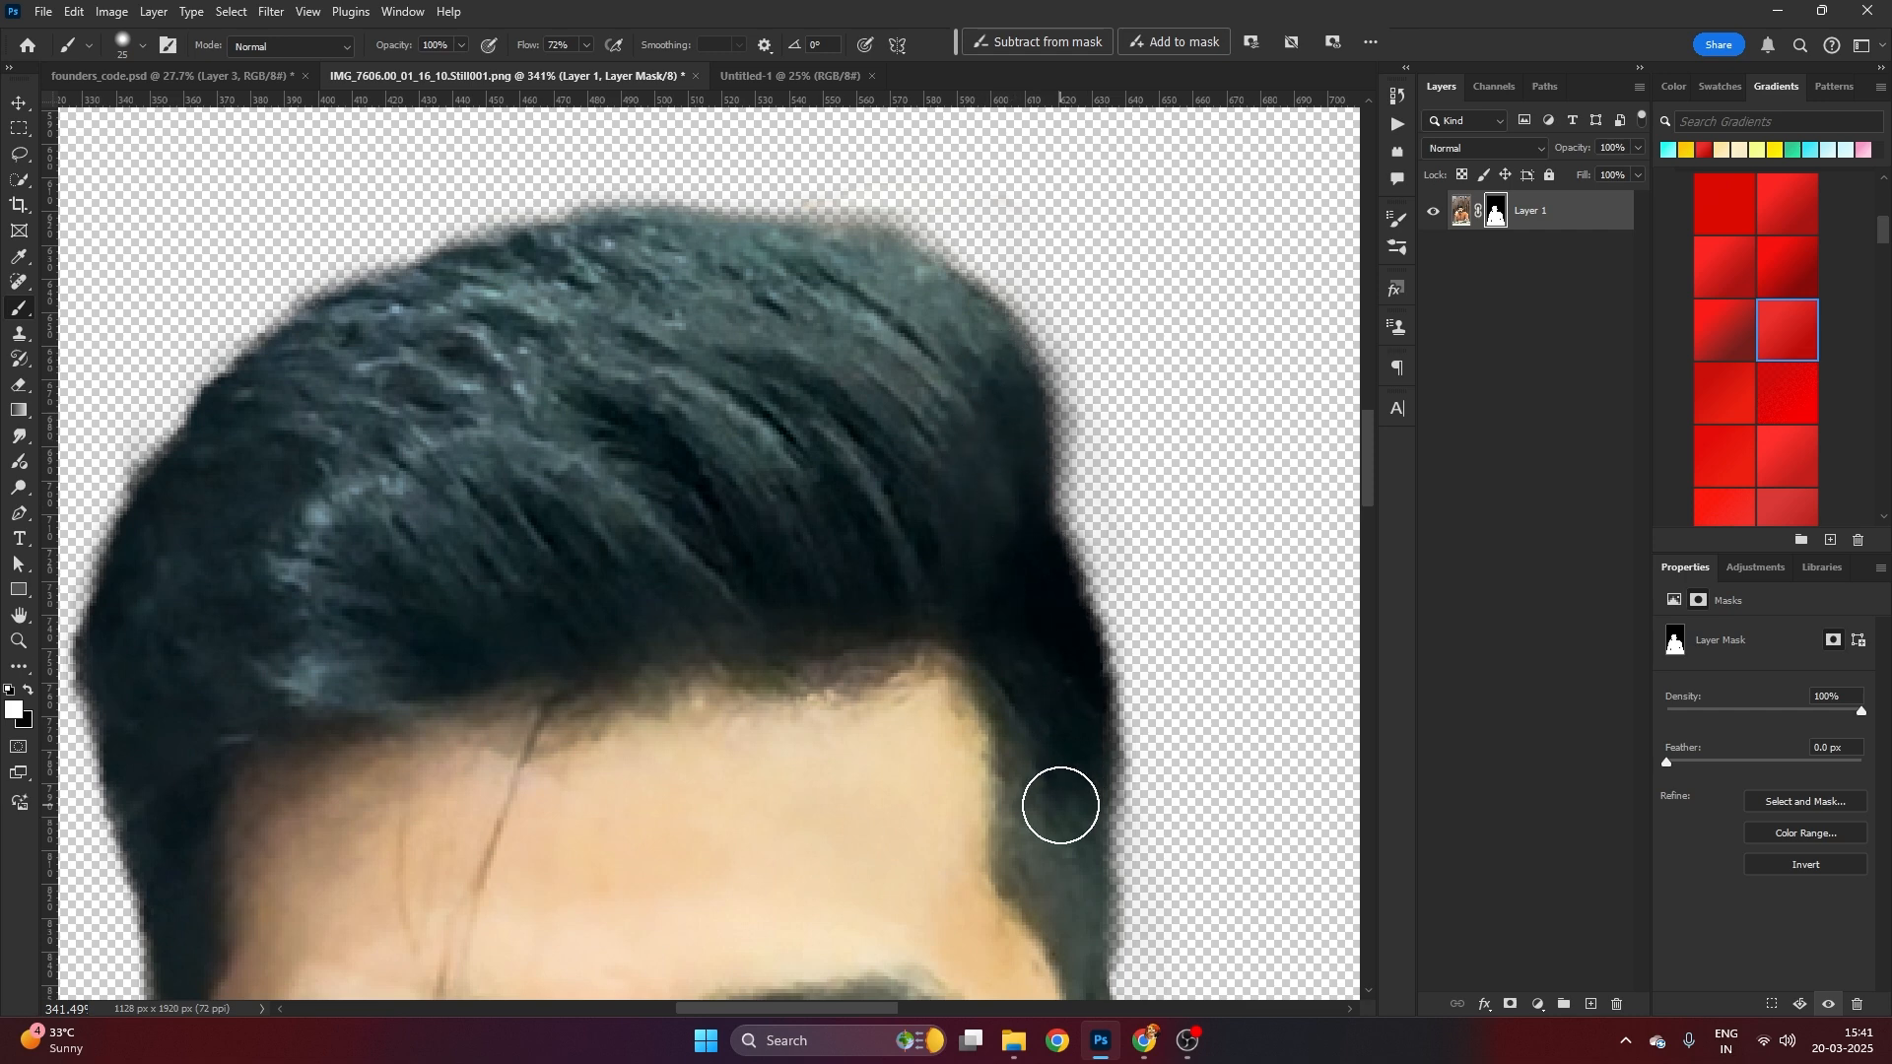
pyautogui.scroll(-3, 1060, 807)
pyautogui.moveTo(961, 843); pyautogui.dragTo(919, 458)
pyautogui.scroll(-7, 682, 583)
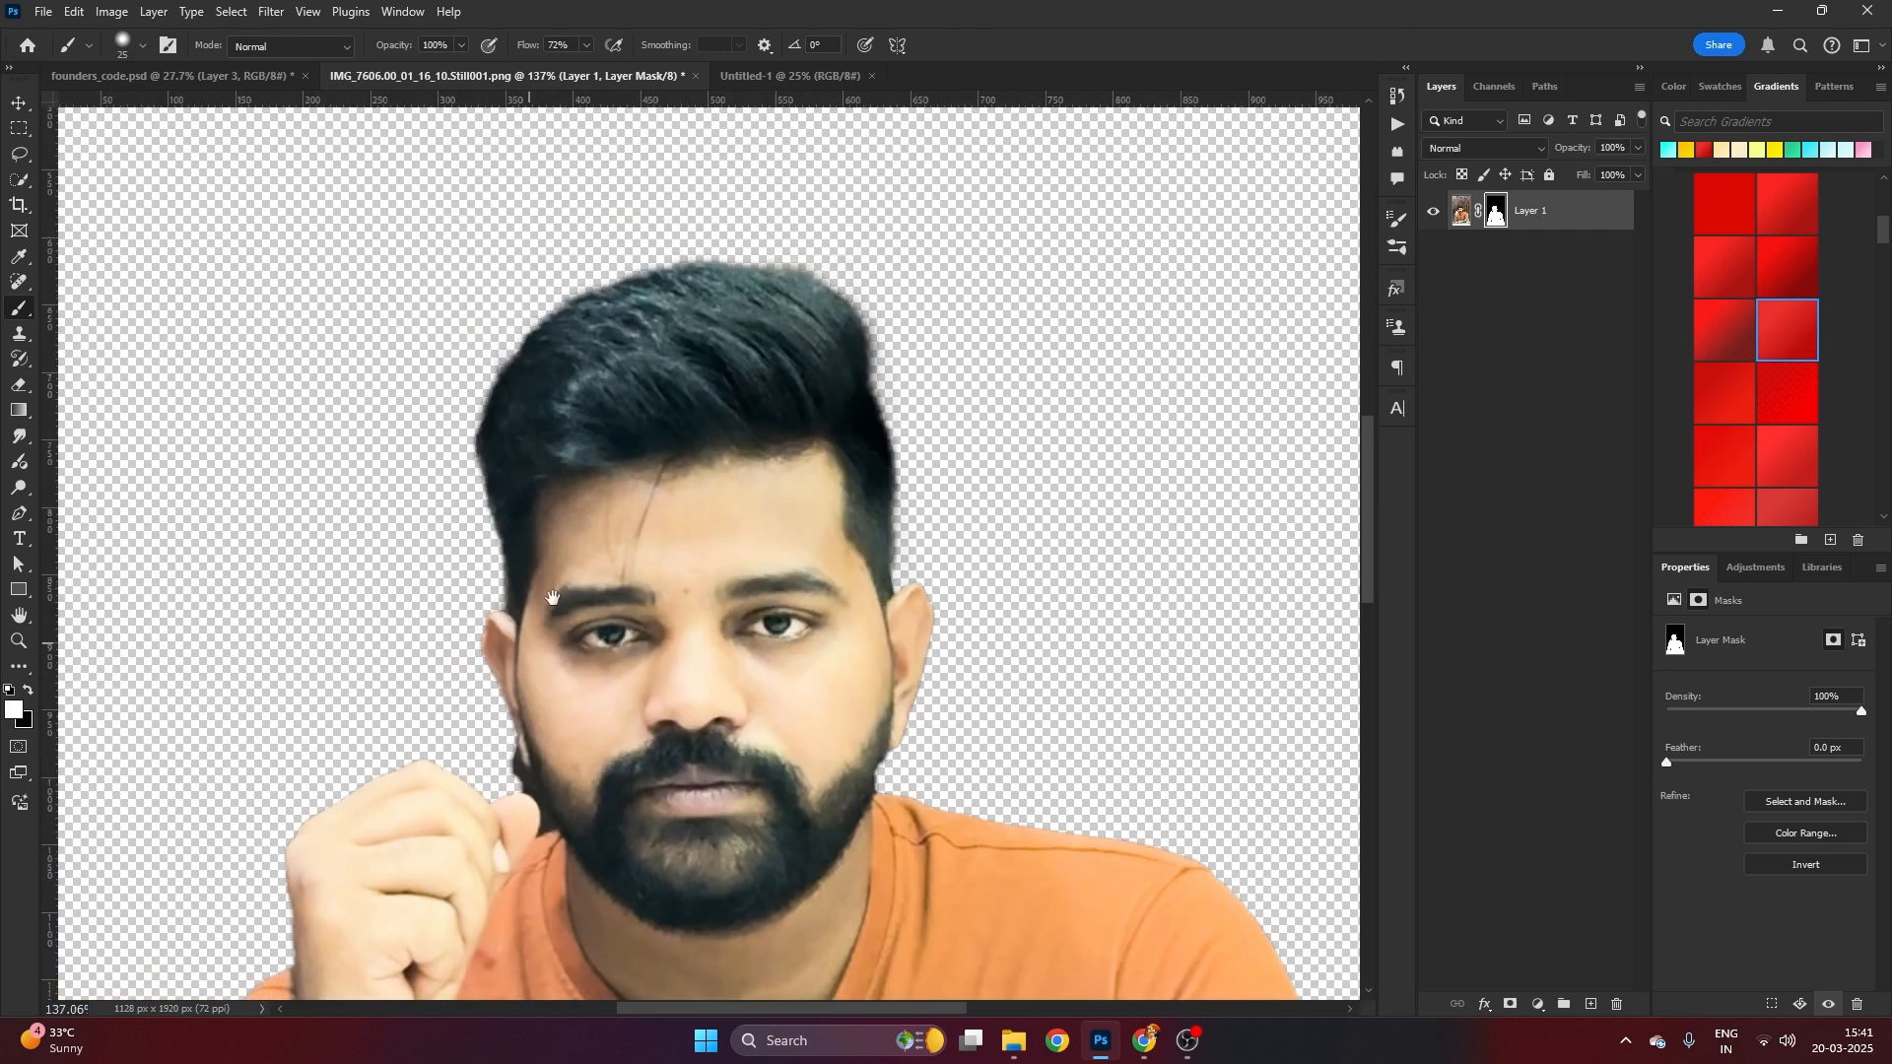
pyautogui.moveTo(726, 652); pyautogui.dragTo(783, 463)
pyautogui.scroll(-4, 794, 682)
pyautogui.moveTo(834, 774); pyautogui.dragTo(666, 266)
pyautogui.scroll(8, 1090, 341)
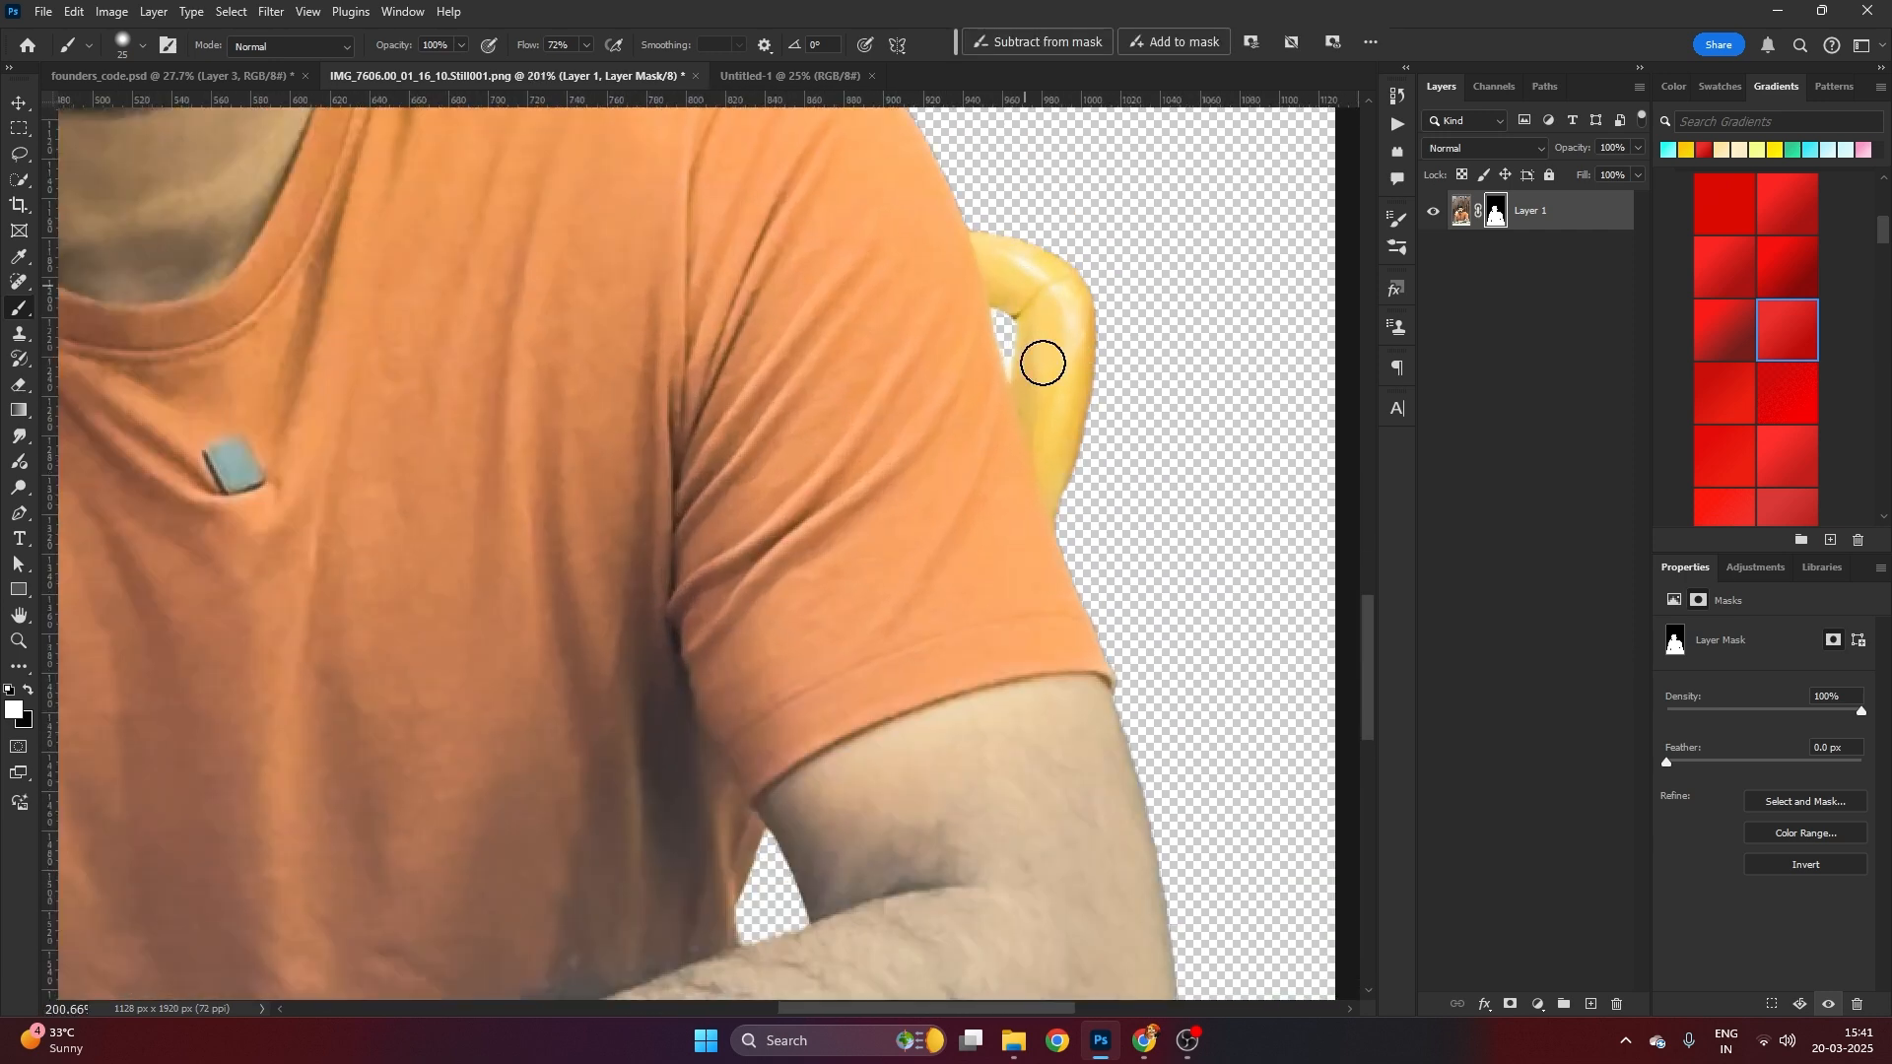
# Trace a closed Pen path along the sleeve edge and around the yellow chair part beside the shoulder
pyautogui.moveTo(1061, 220); pyautogui.dragTo(1051, 304)
pyautogui.click(19, 513)
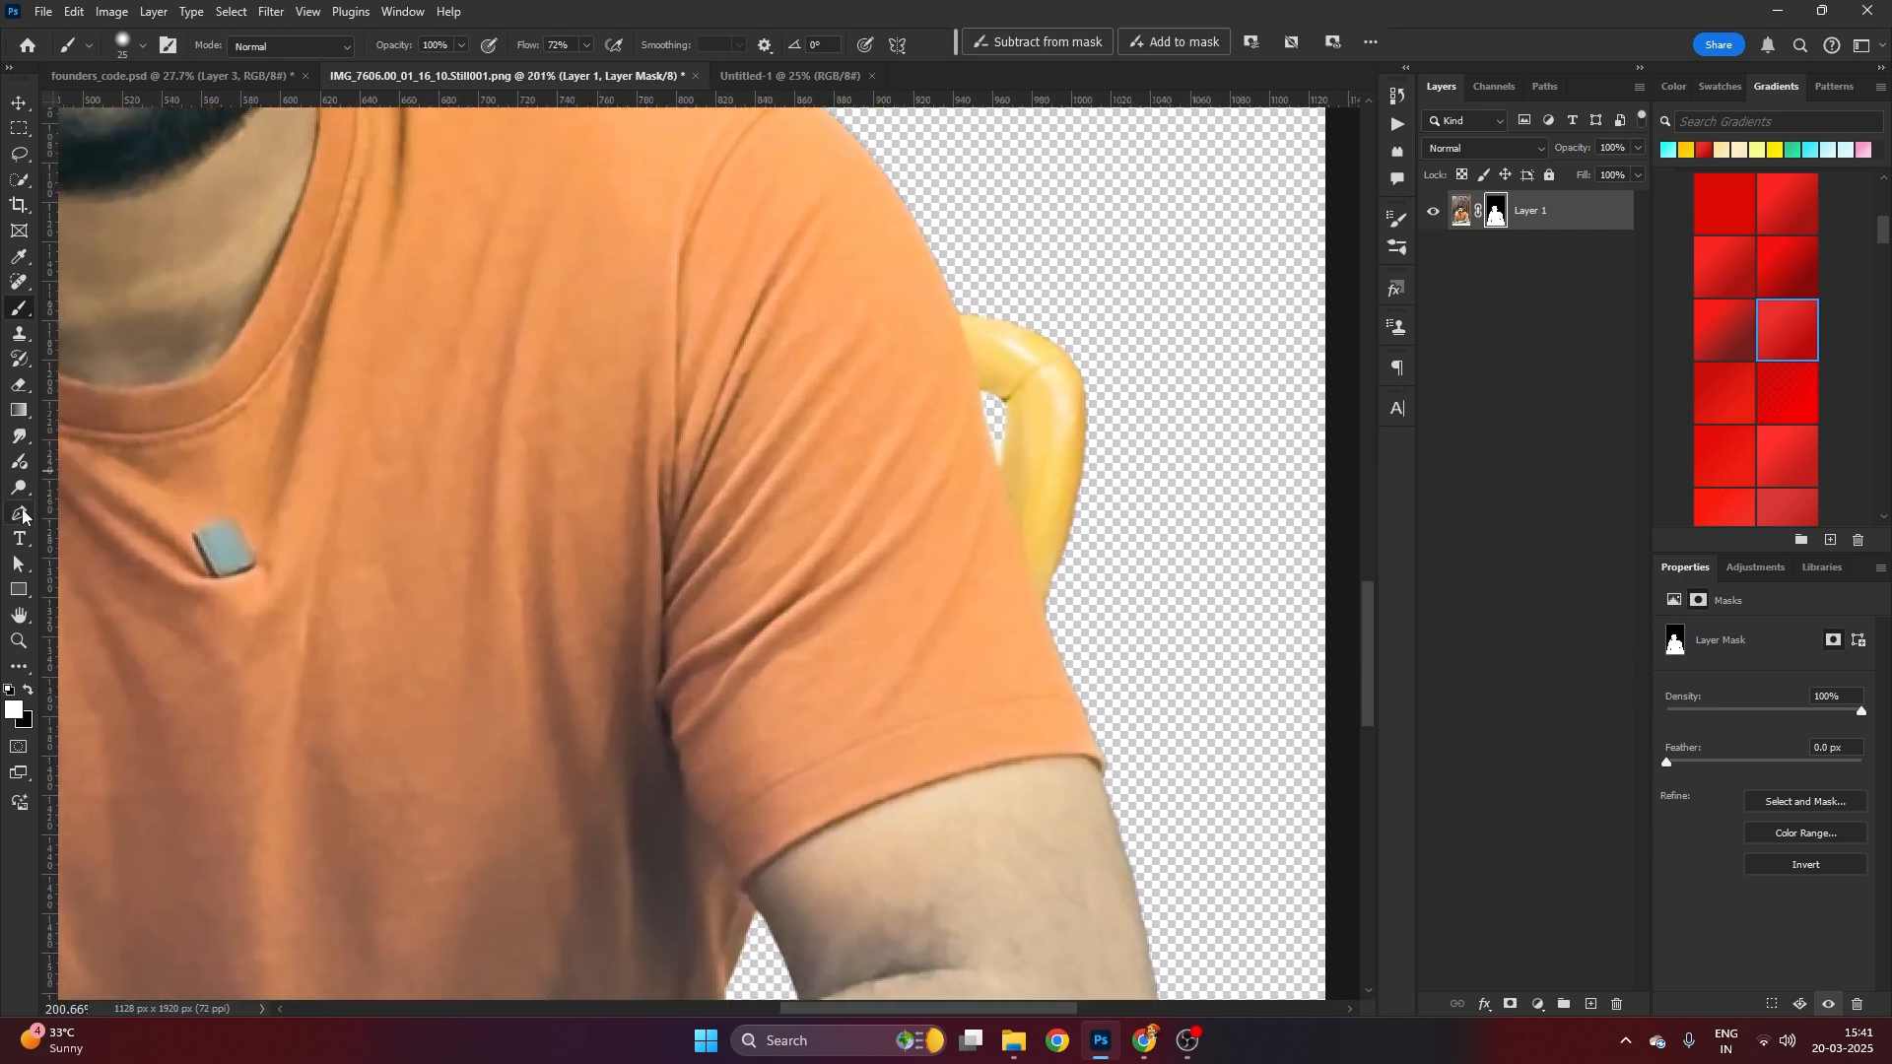
pyautogui.scroll(4, 941, 364)
pyautogui.click(950, 238)
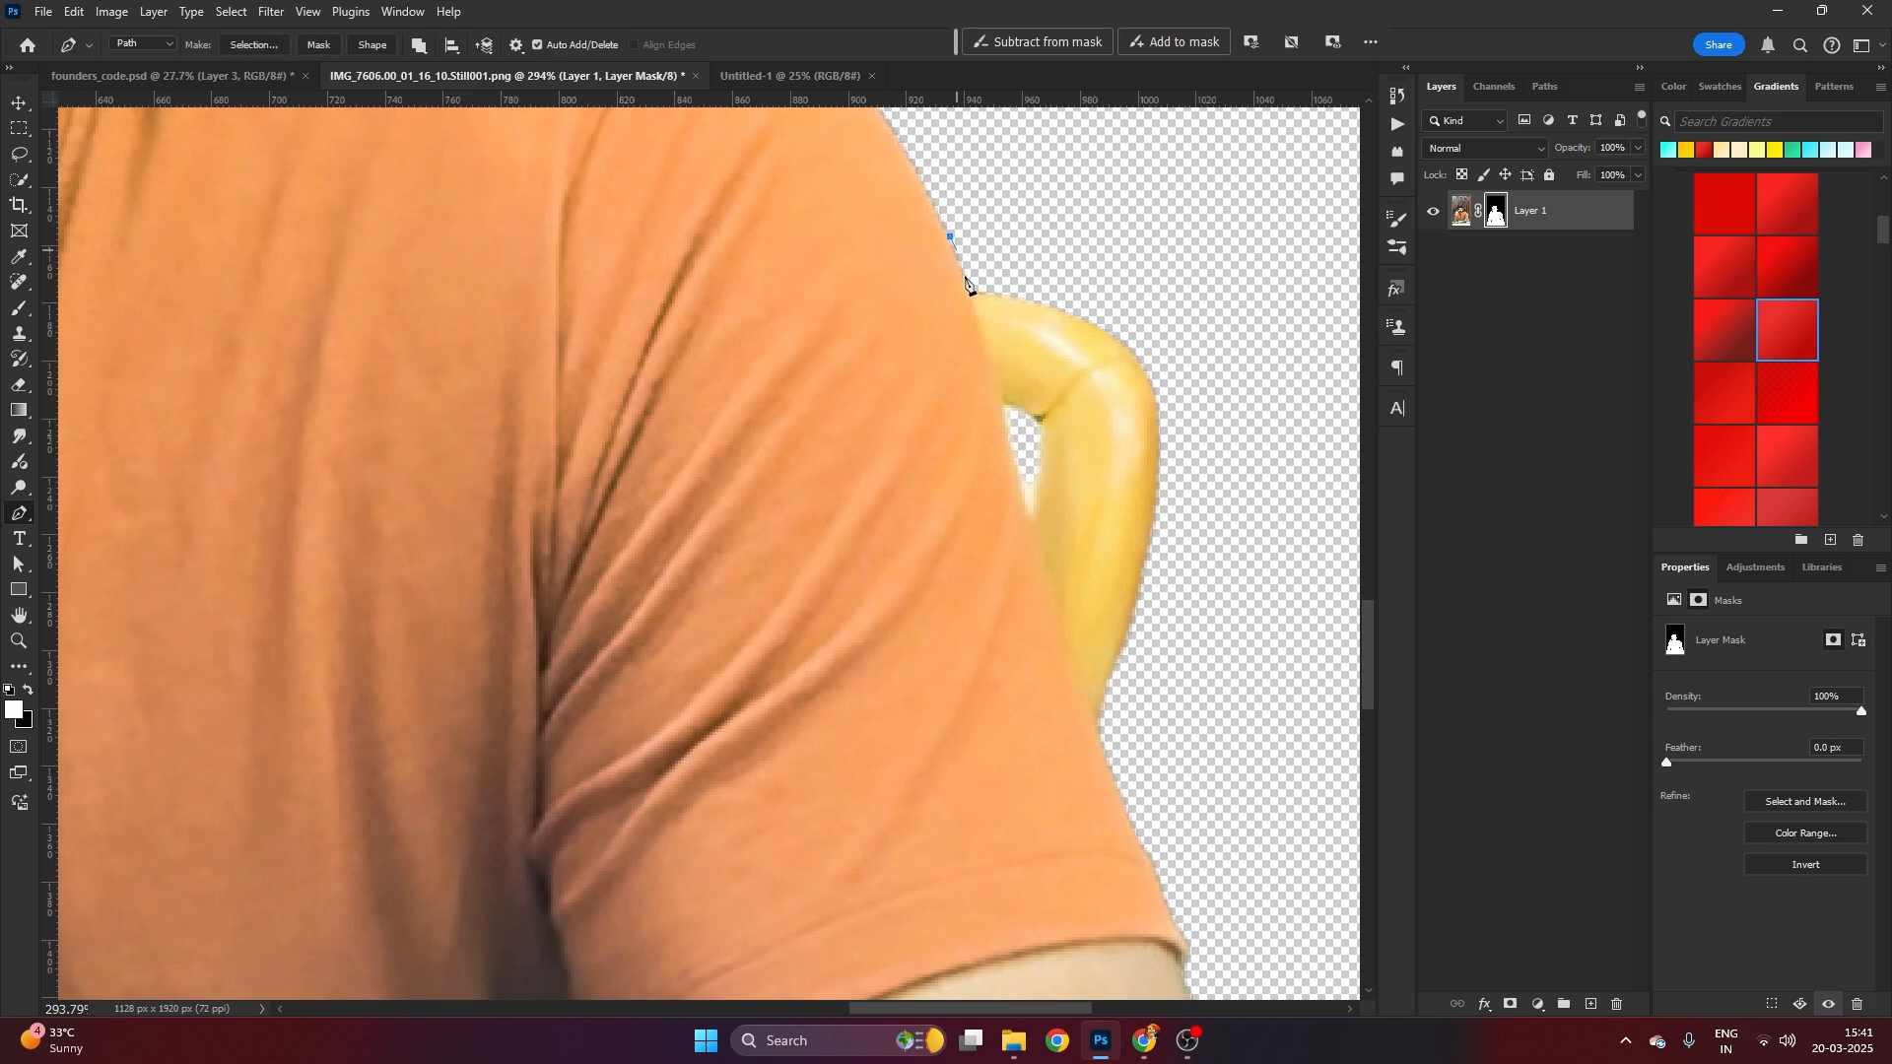
pyautogui.click(964, 309)
pyautogui.click(1002, 427)
pyautogui.click(1041, 548)
pyautogui.click(1083, 704)
pyautogui.moveTo(1112, 779); pyautogui.dragTo(1128, 794)
pyautogui.moveTo(1265, 393); pyautogui.dragTo(1248, 280)
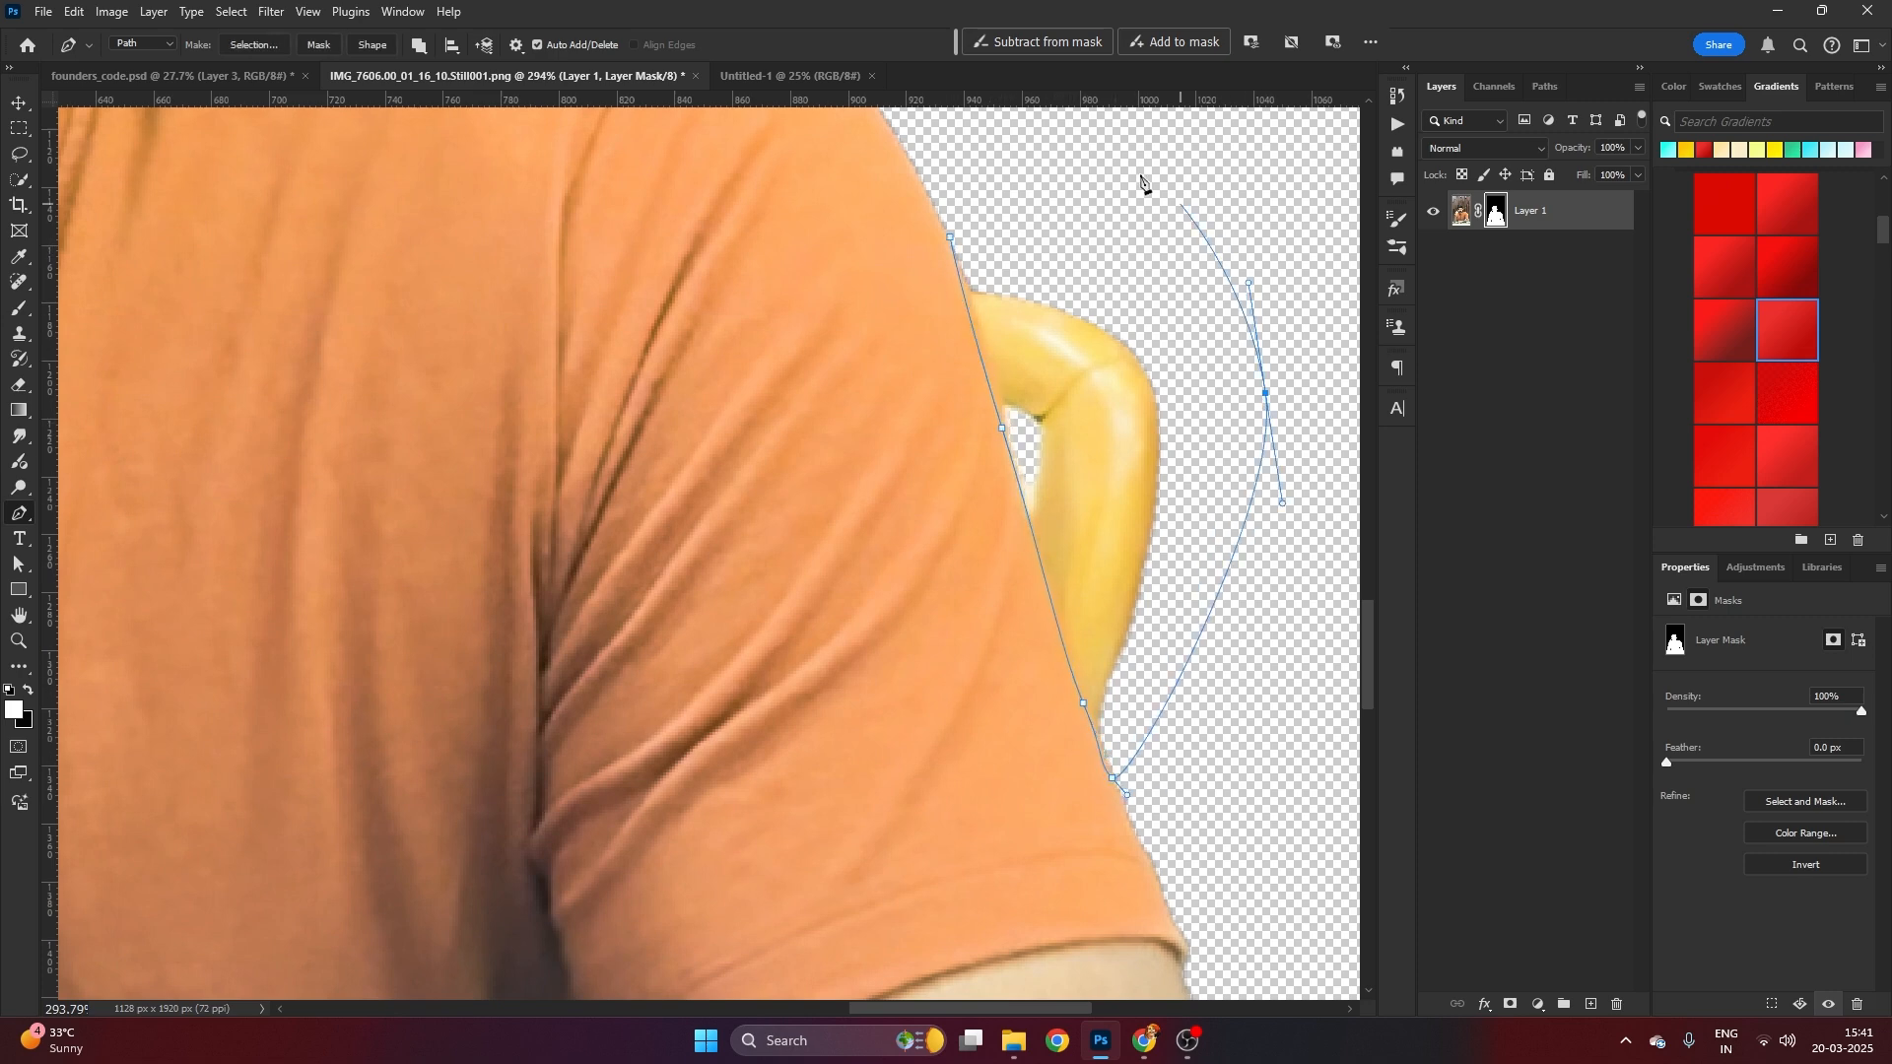
pyautogui.moveTo(1144, 177); pyautogui.dragTo(1085, 142)
pyautogui.moveTo(1005, 167); pyautogui.dragTo(970, 181)
pyautogui.click(951, 237)
# Convert the chair path to a selection, clear that area from Layer 1's mask, and deselect
pyautogui.hotkey('ctrl', 'Return')
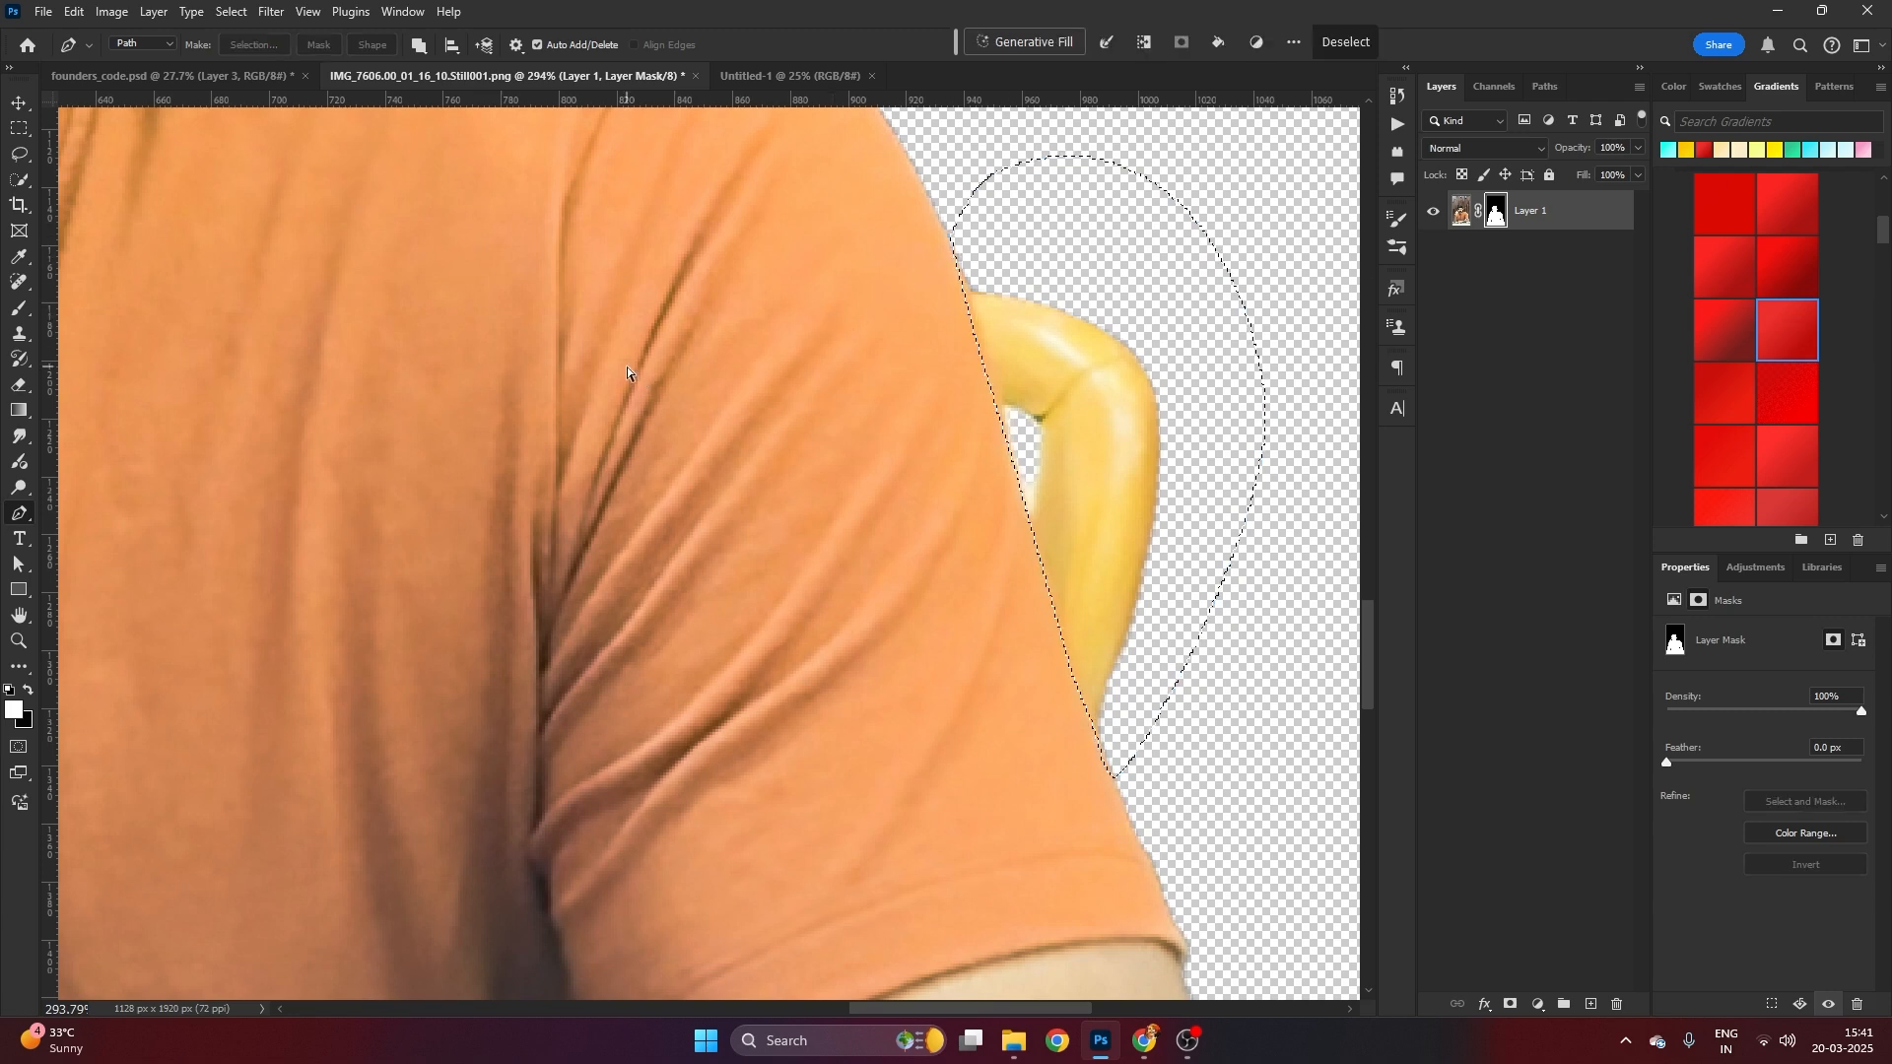
pyautogui.press('Delete')
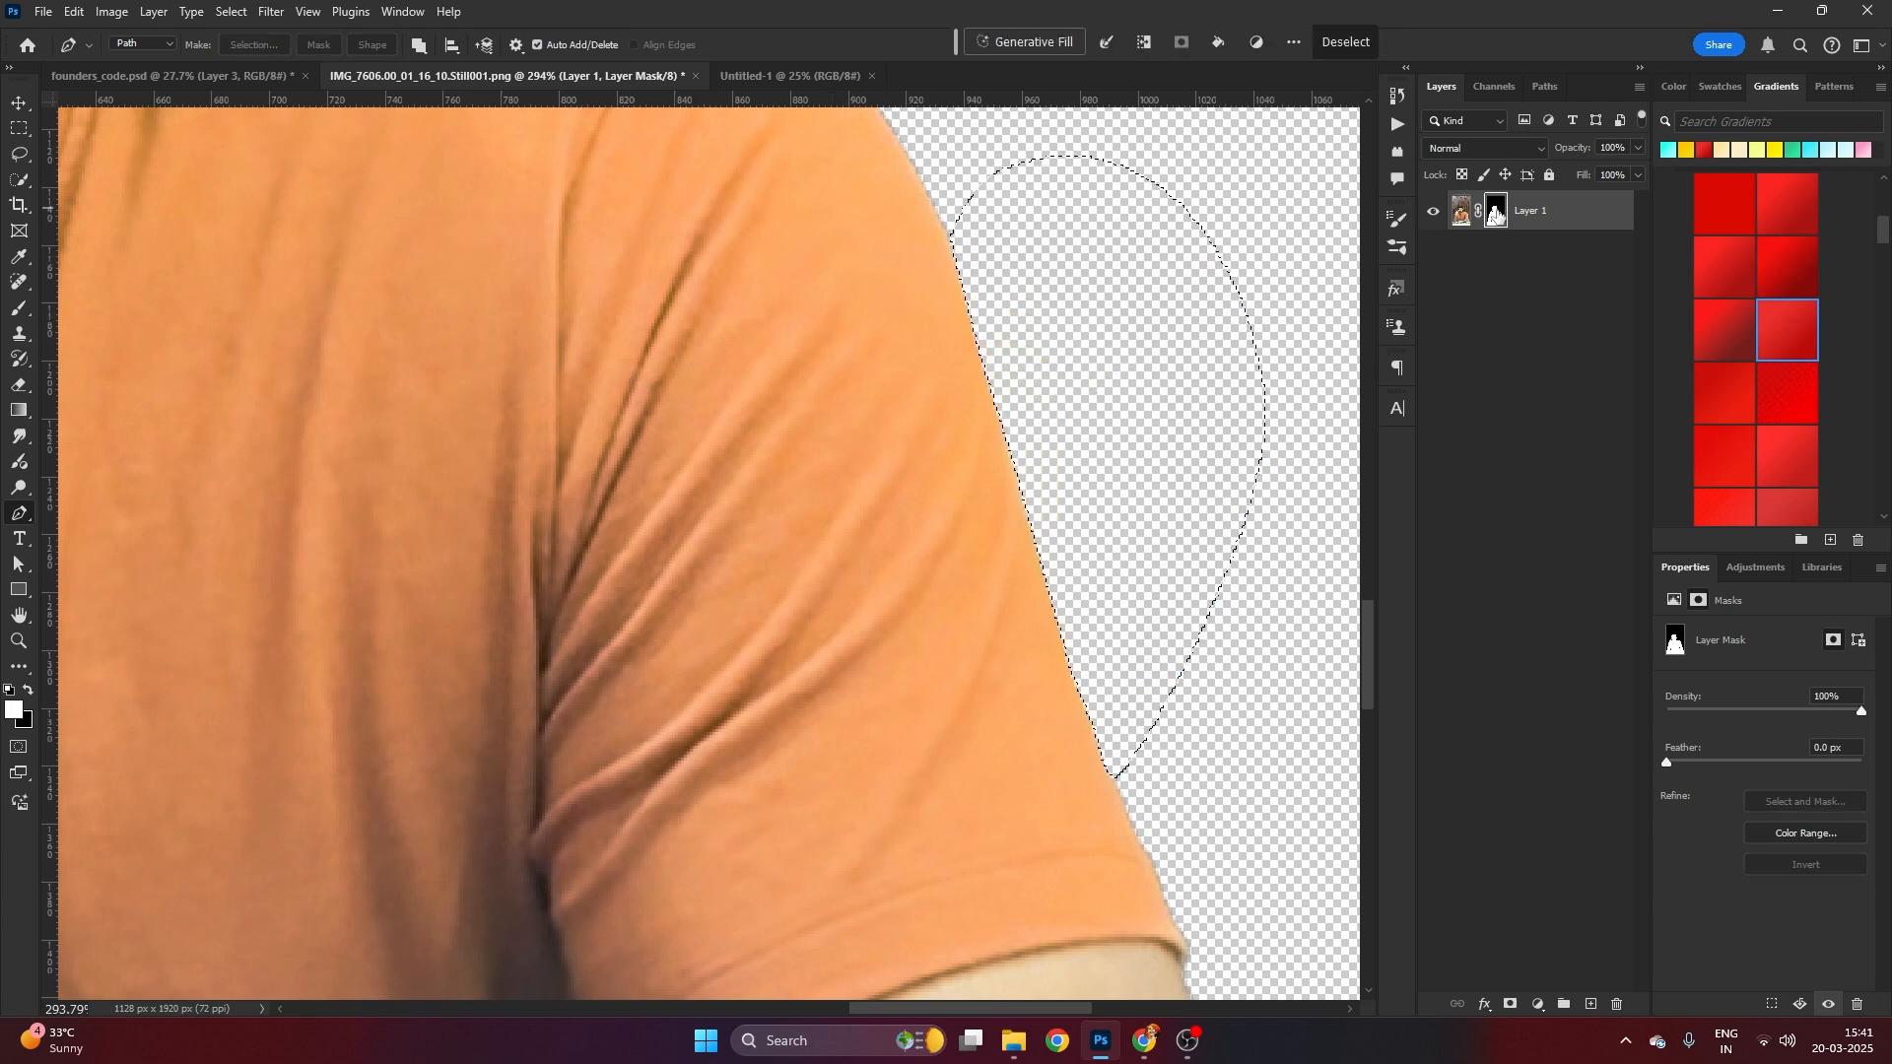
pyautogui.hotkey('ctrl', 'd')
pyautogui.press('v')
pyautogui.scroll(-10, 966, 448)
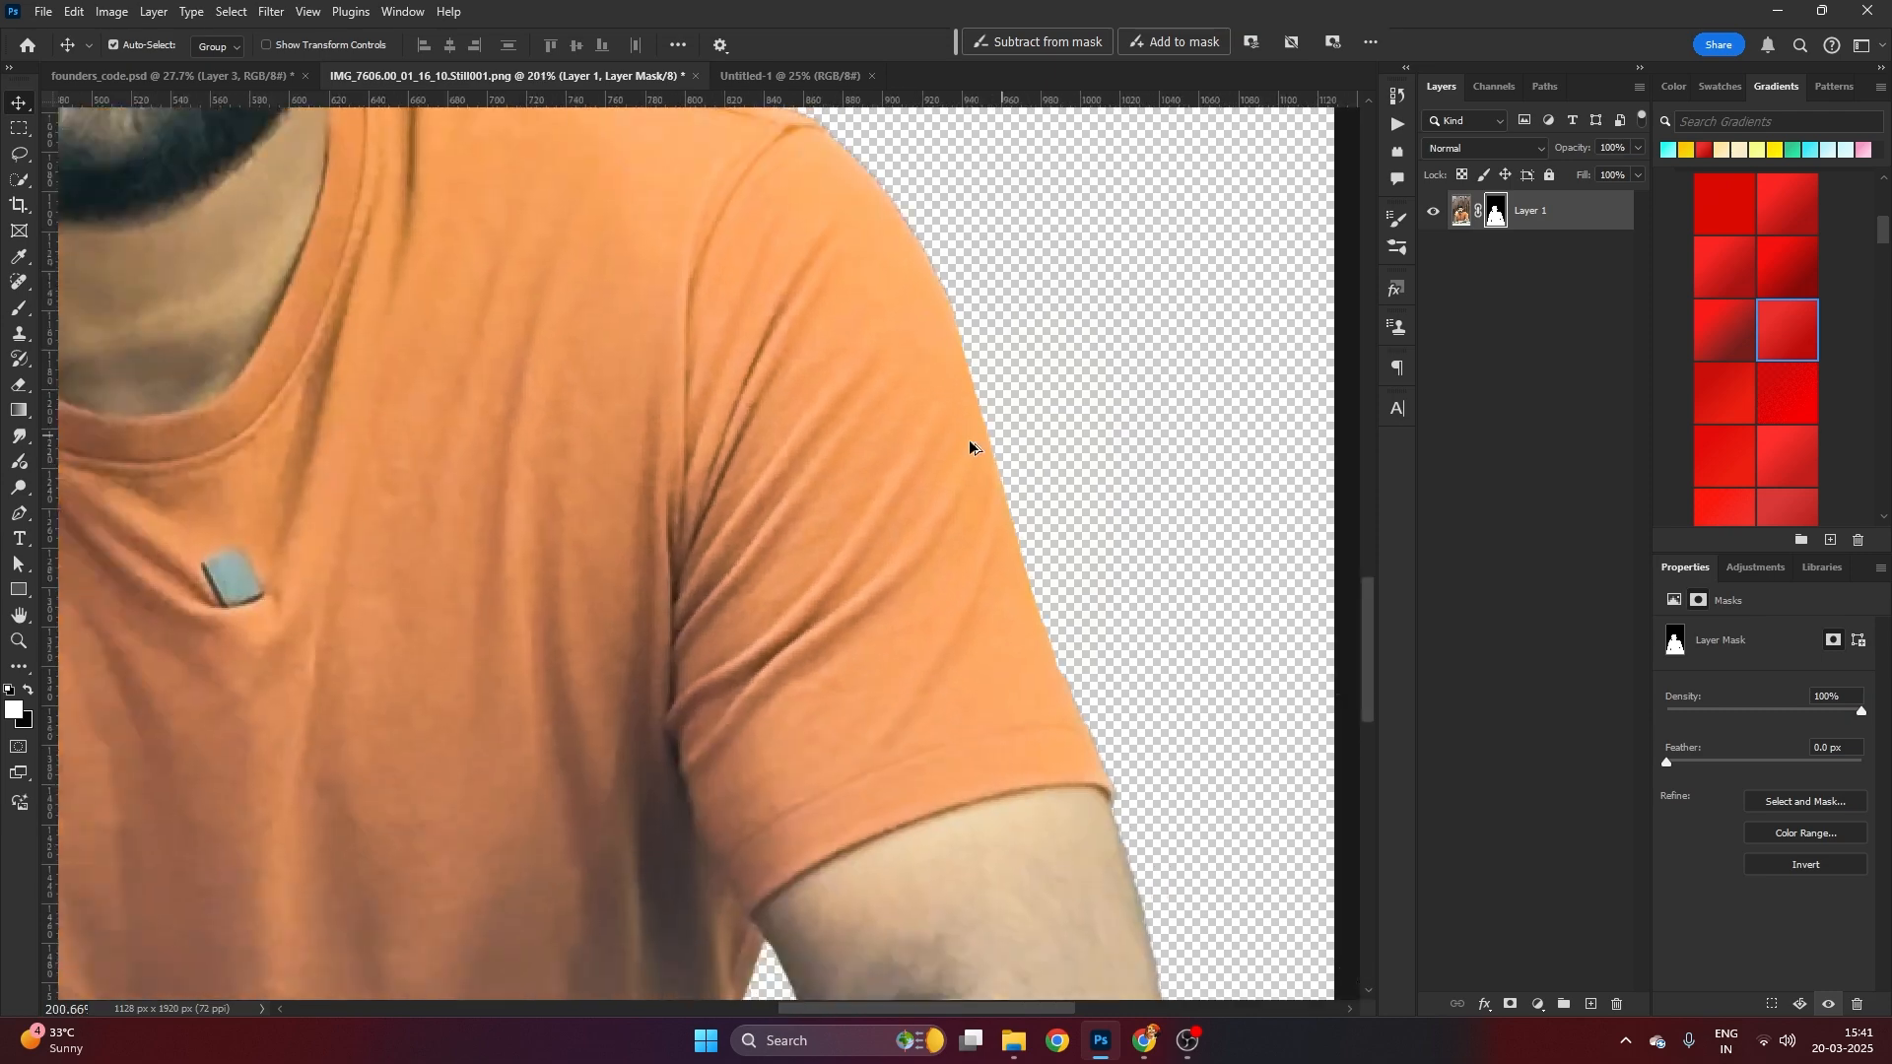
# Trace a closed Pen path around the dark background remnant between the ear, beard edge and raised hand
pyautogui.moveTo(564, 424); pyautogui.dragTo(576, 472)
pyautogui.scroll(15, 591, 440)
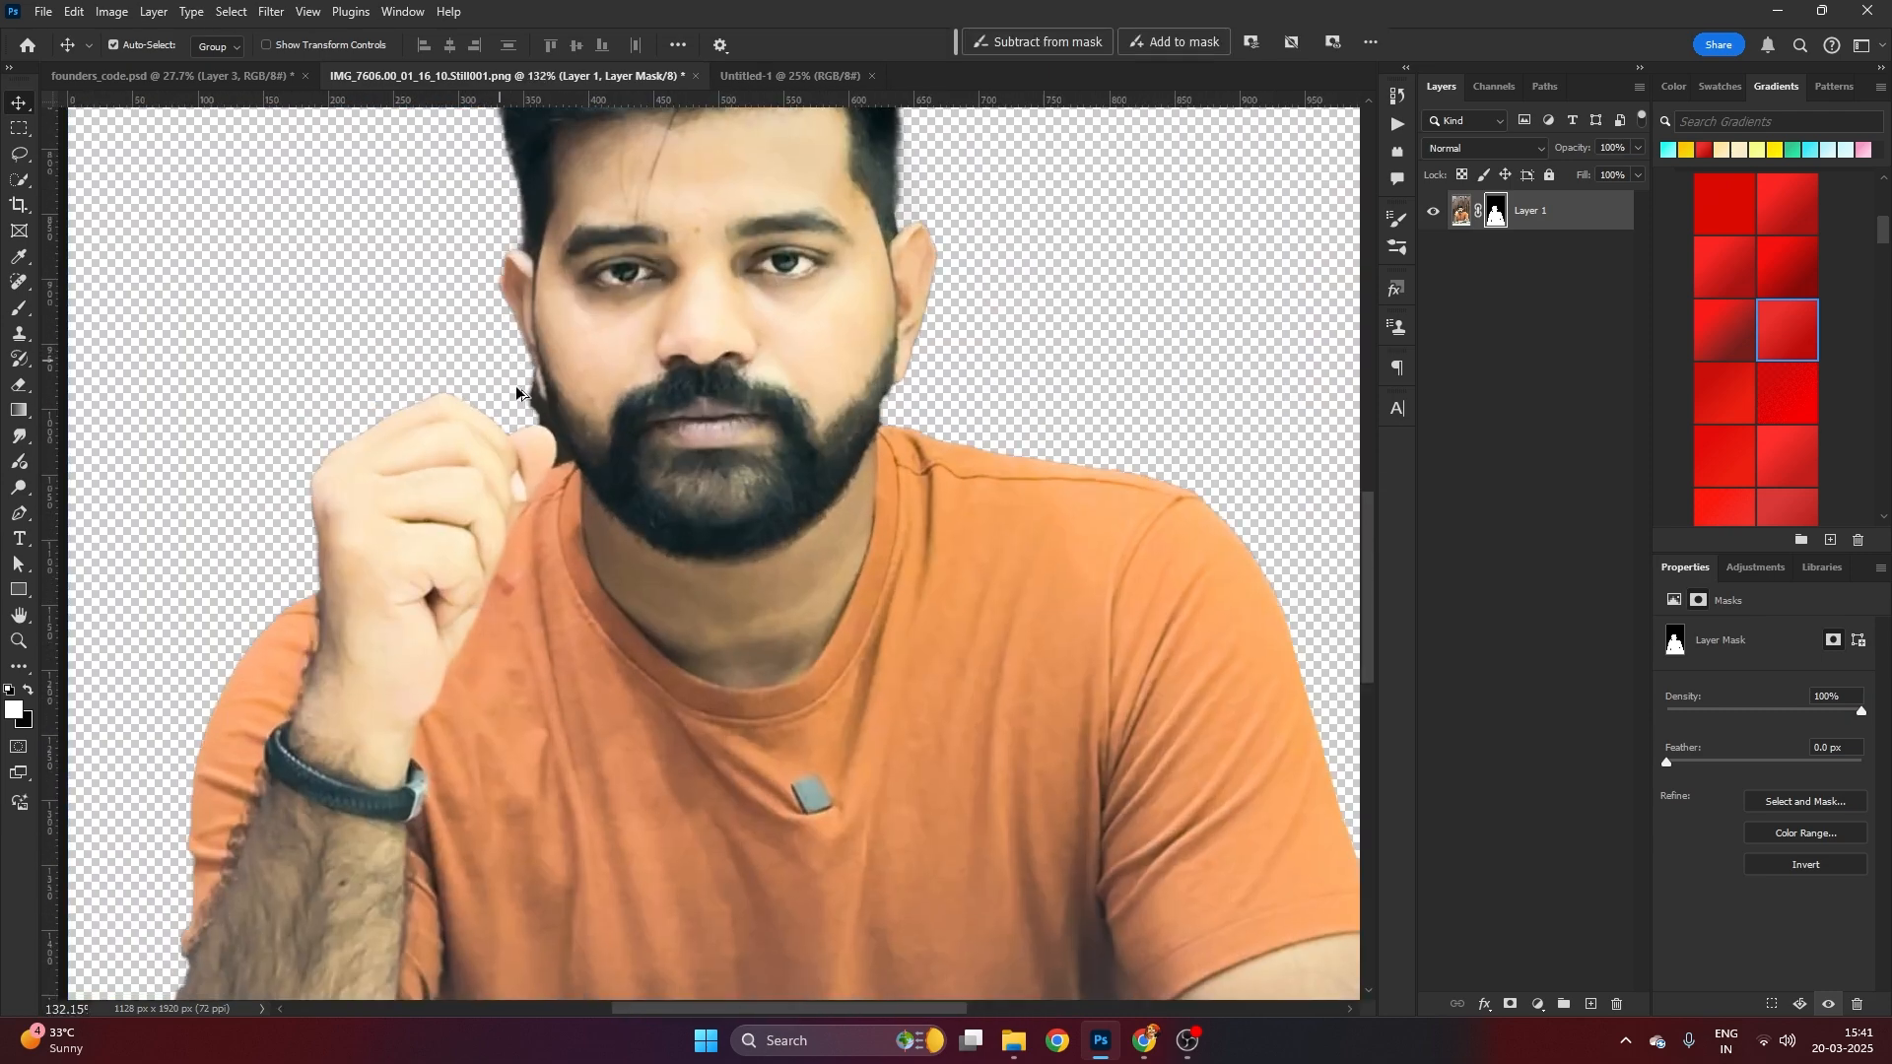
pyautogui.press('p')
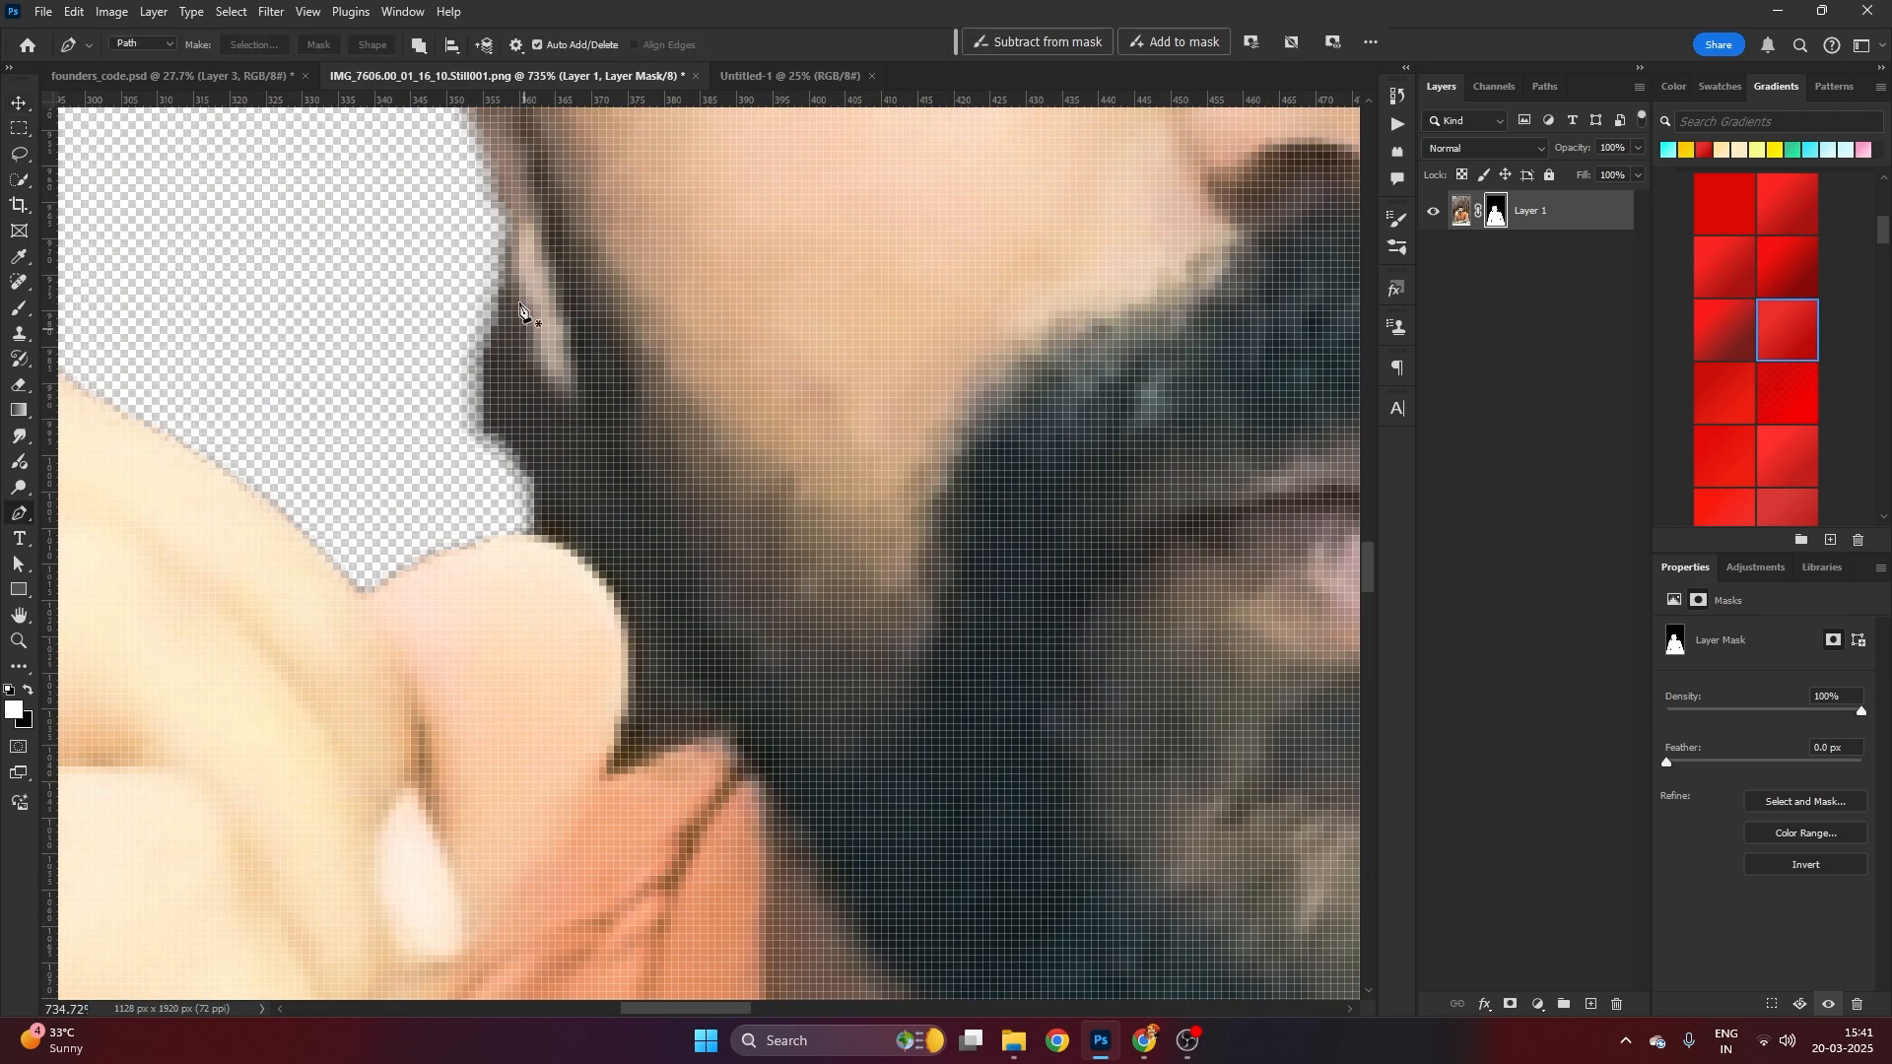
pyautogui.moveTo(447, 145)
pyautogui.mouseDown()
pyautogui.moveTo(487, 171)
pyautogui.moveTo(518, 276)
pyautogui.mouseUp()
pyautogui.moveTo(534, 362); pyautogui.dragTo(541, 394)
pyautogui.click(570, 398)
pyautogui.moveTo(606, 449); pyautogui.dragTo(621, 494)
pyautogui.moveTo(679, 658); pyautogui.dragTo(722, 729)
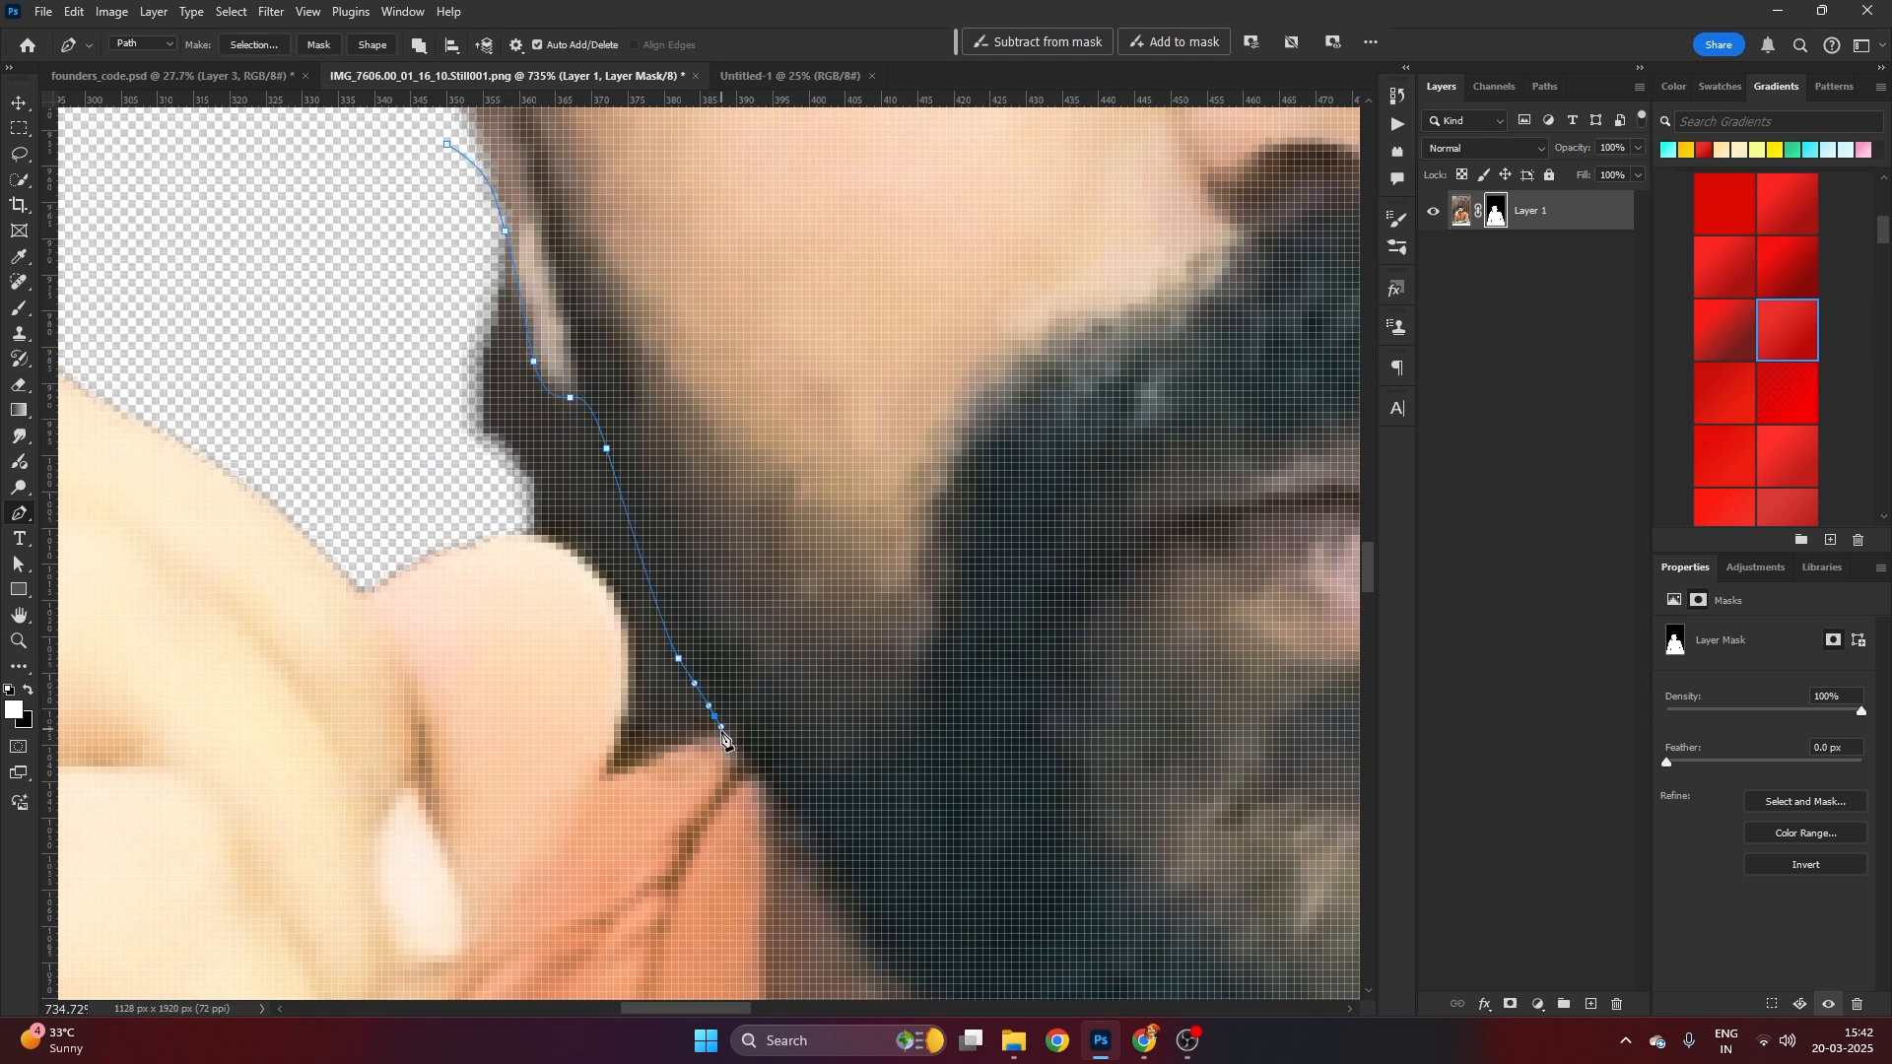
pyautogui.click(600, 777)
pyautogui.moveTo(584, 565); pyautogui.dragTo(361, 475)
pyautogui.moveTo(301, 318); pyautogui.dragTo(456, 153)
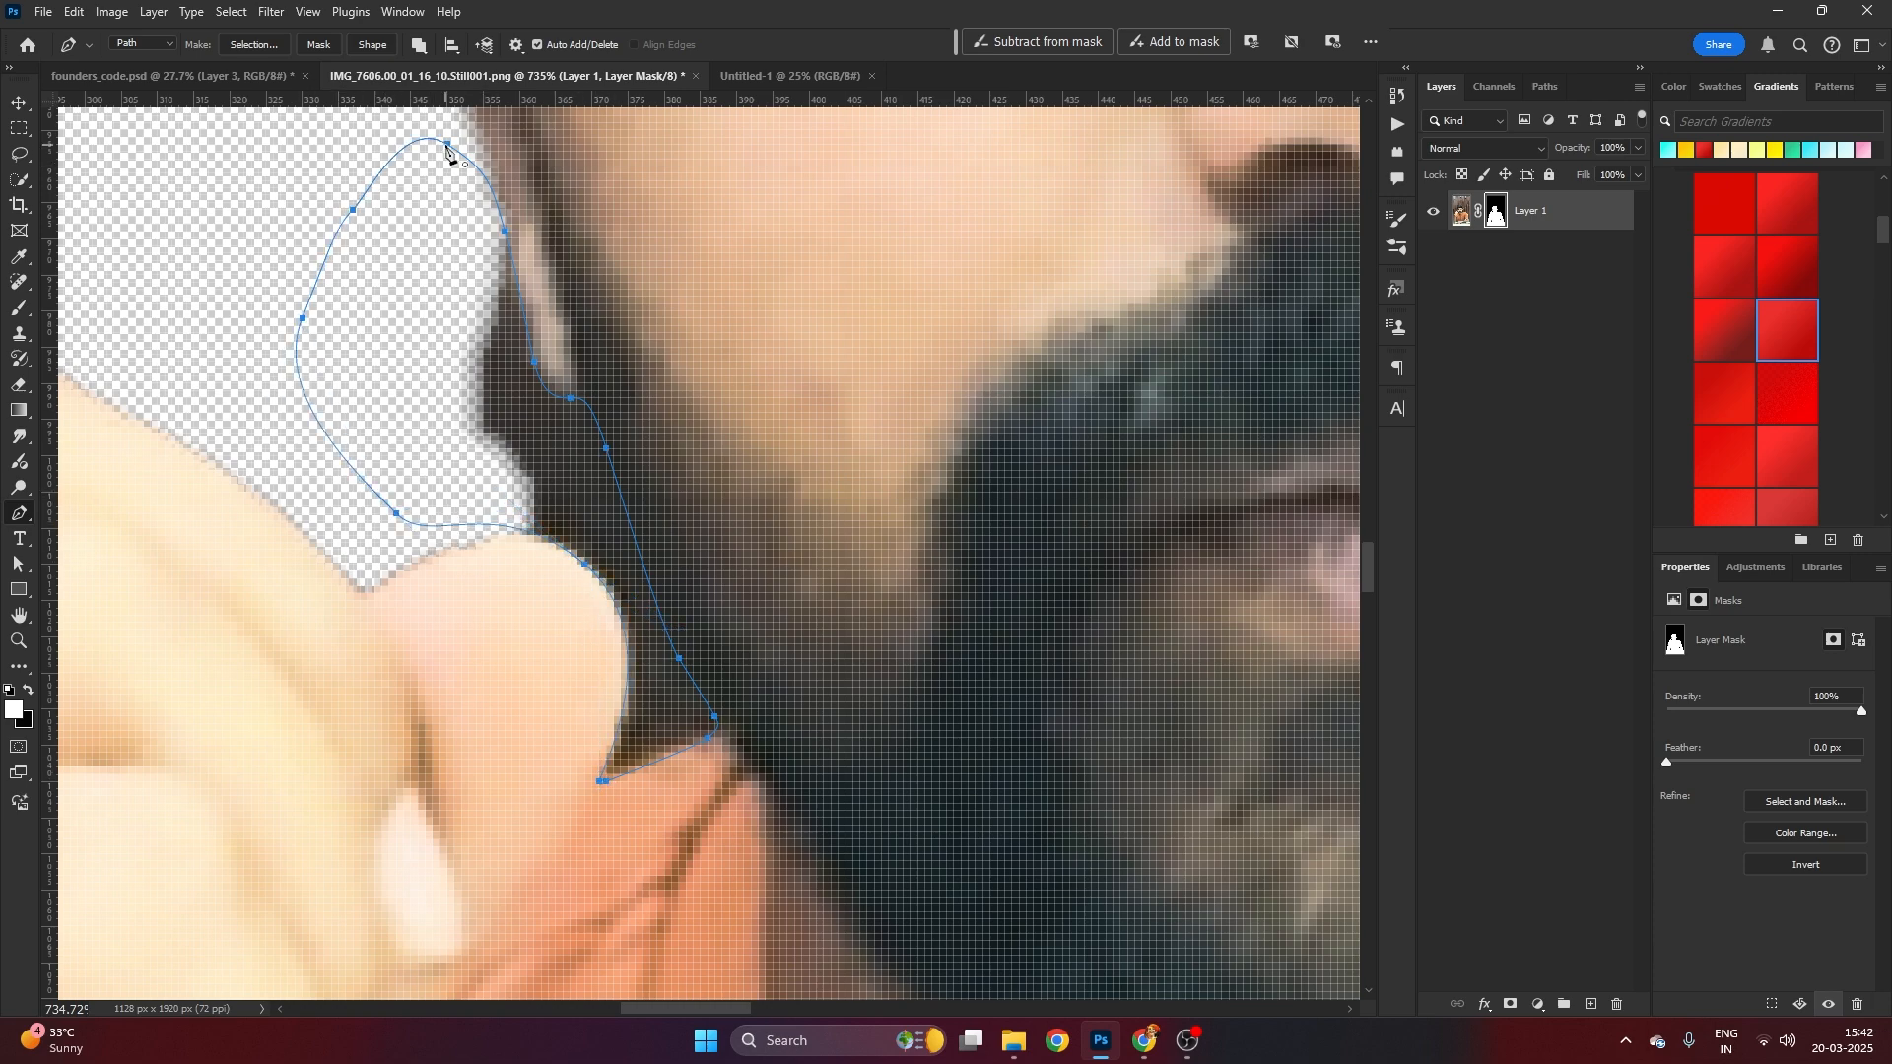
# Turn the path beside the beard into a selection, remove that remnant from Layer 1's mask, and deselect
pyautogui.scroll(-3, 460, 194)
pyautogui.scroll(-3, 467, 217)
pyautogui.hotkey('ctrl', 'Return')
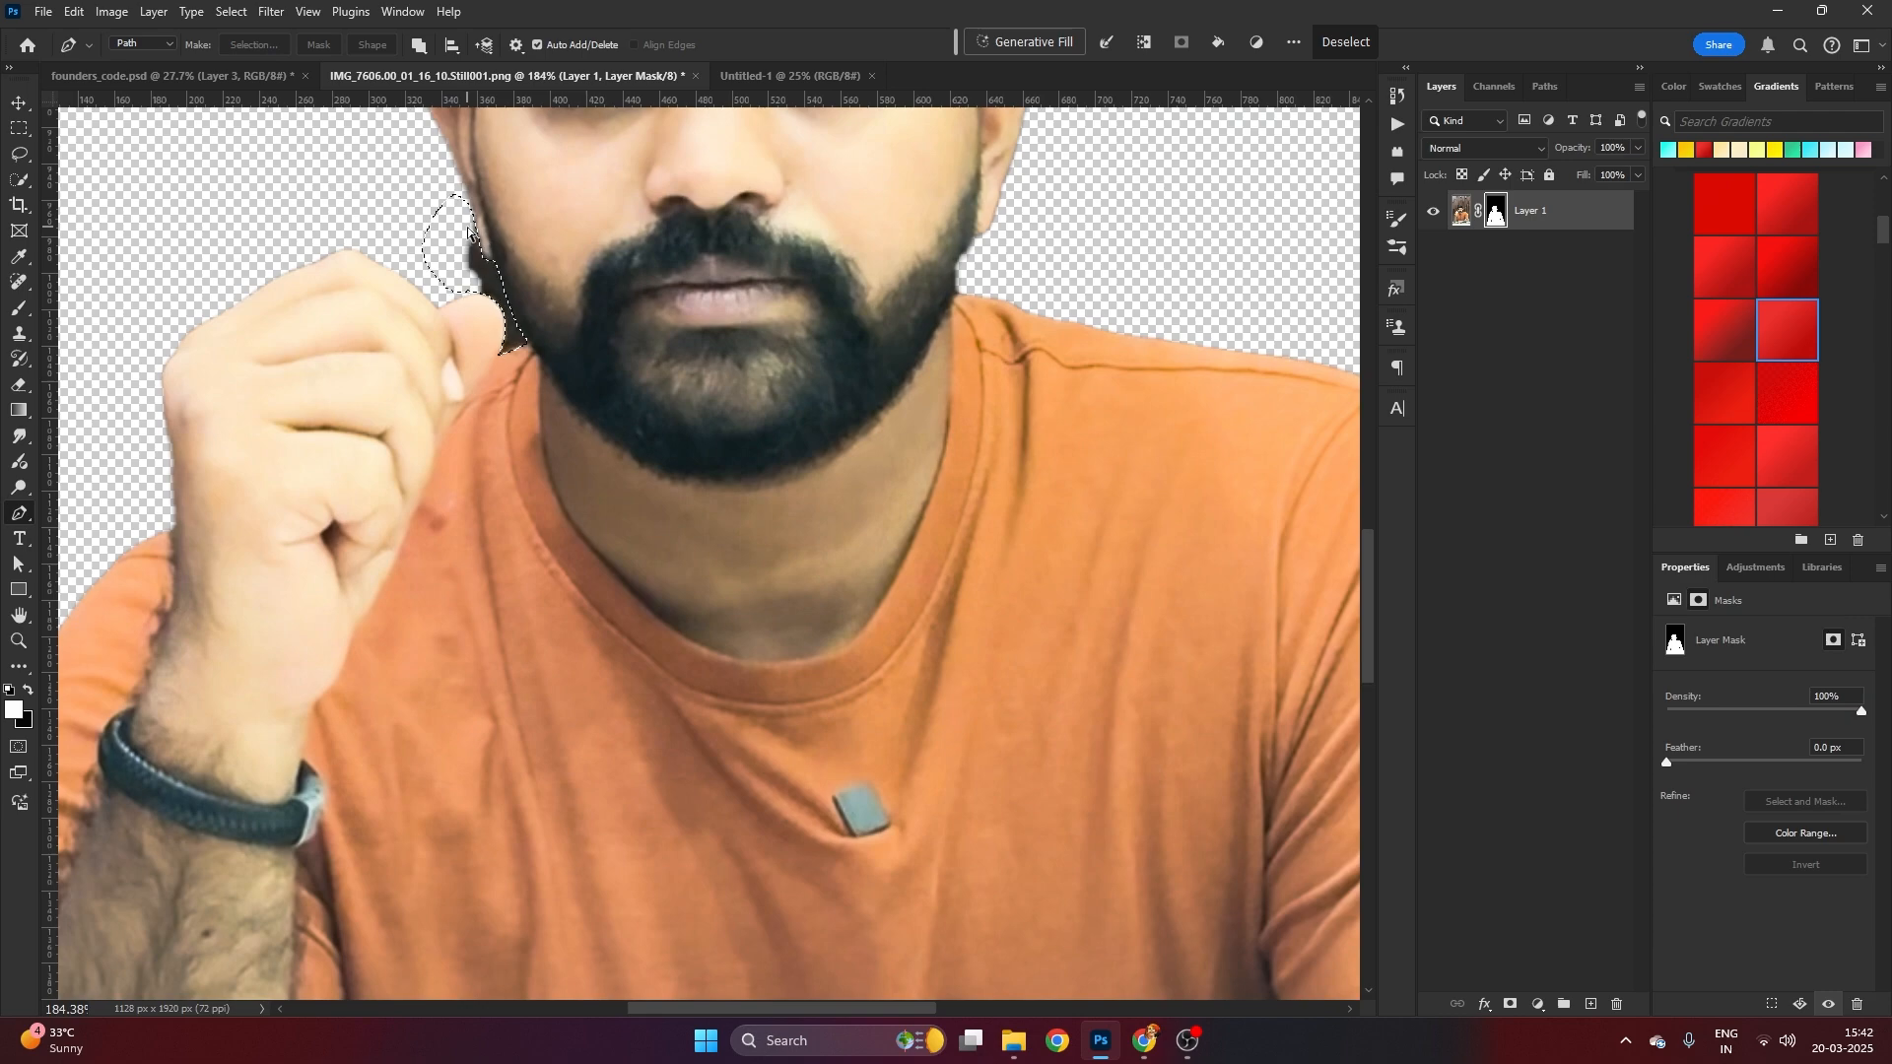
pyautogui.press('v')
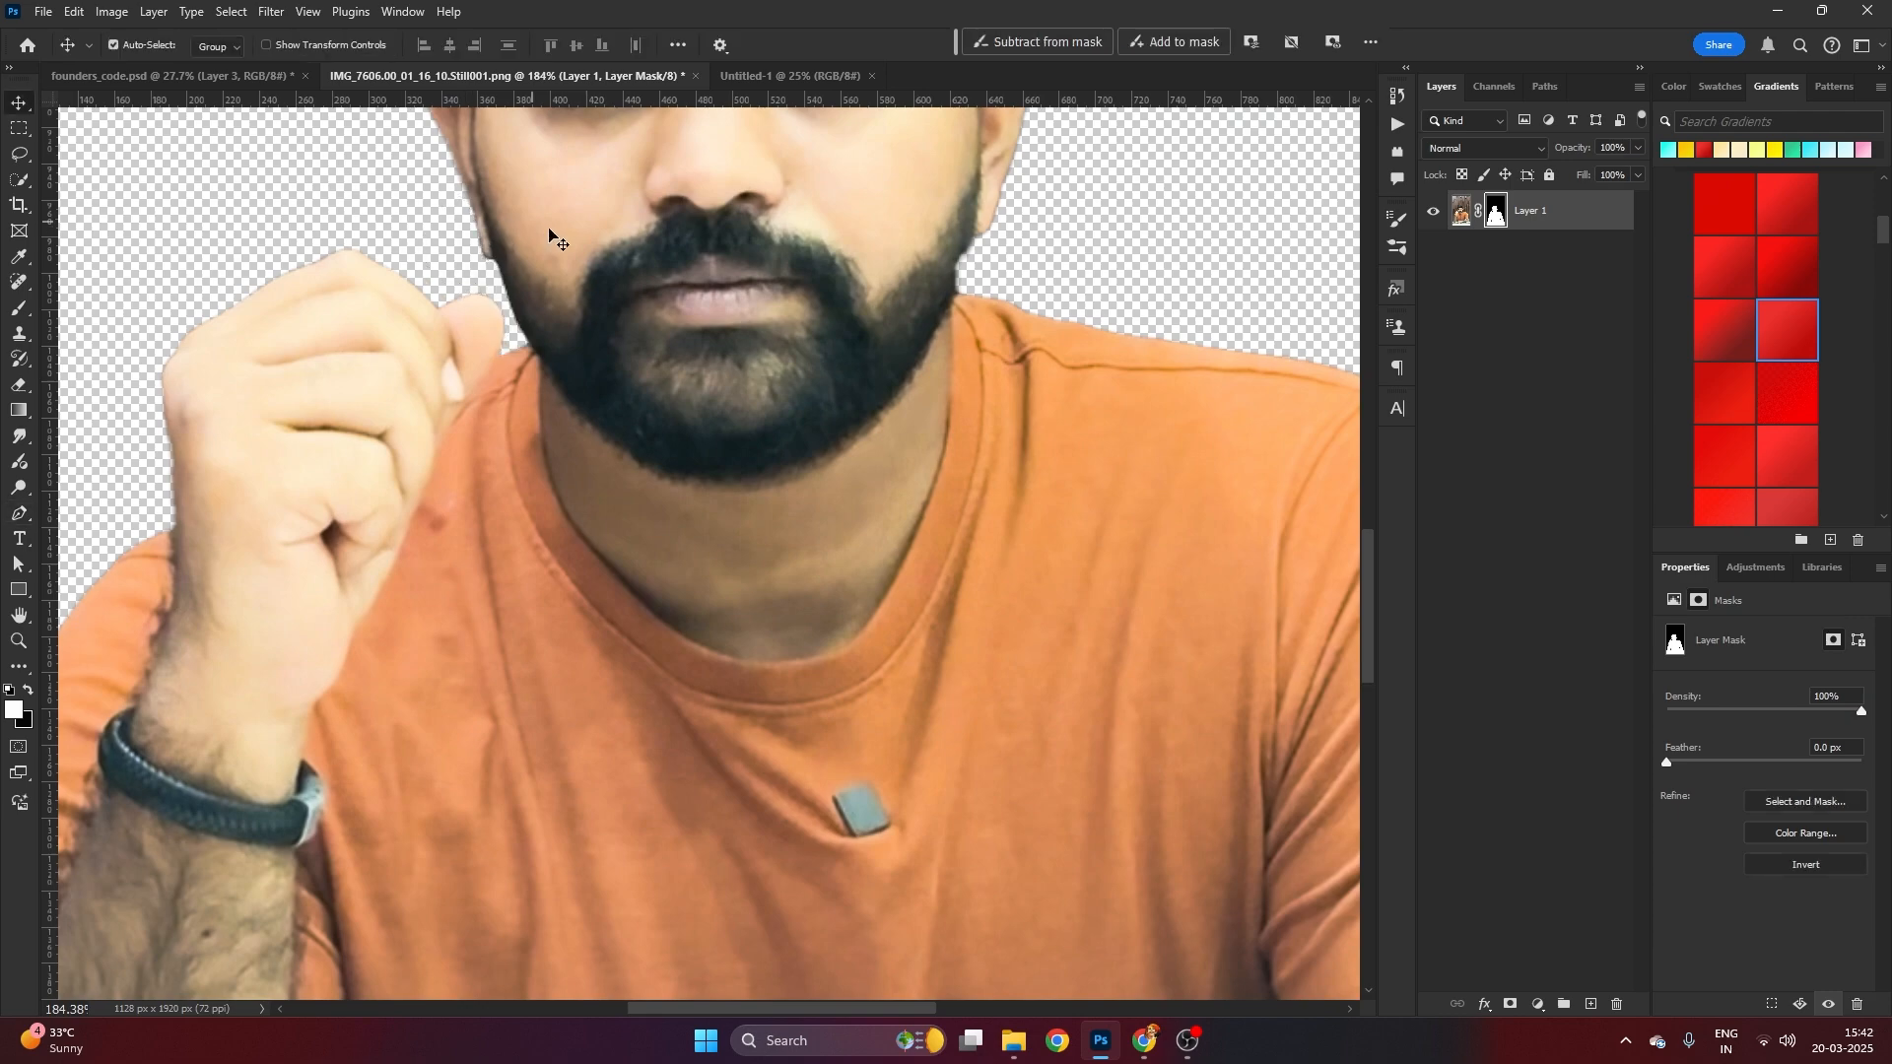
# Check the whole cutout of the man and table for remaining background areas
pyautogui.scroll(-5, 592, 384)
pyautogui.scroll(-2, 592, 384)
pyautogui.scroll(4, 535, 730)
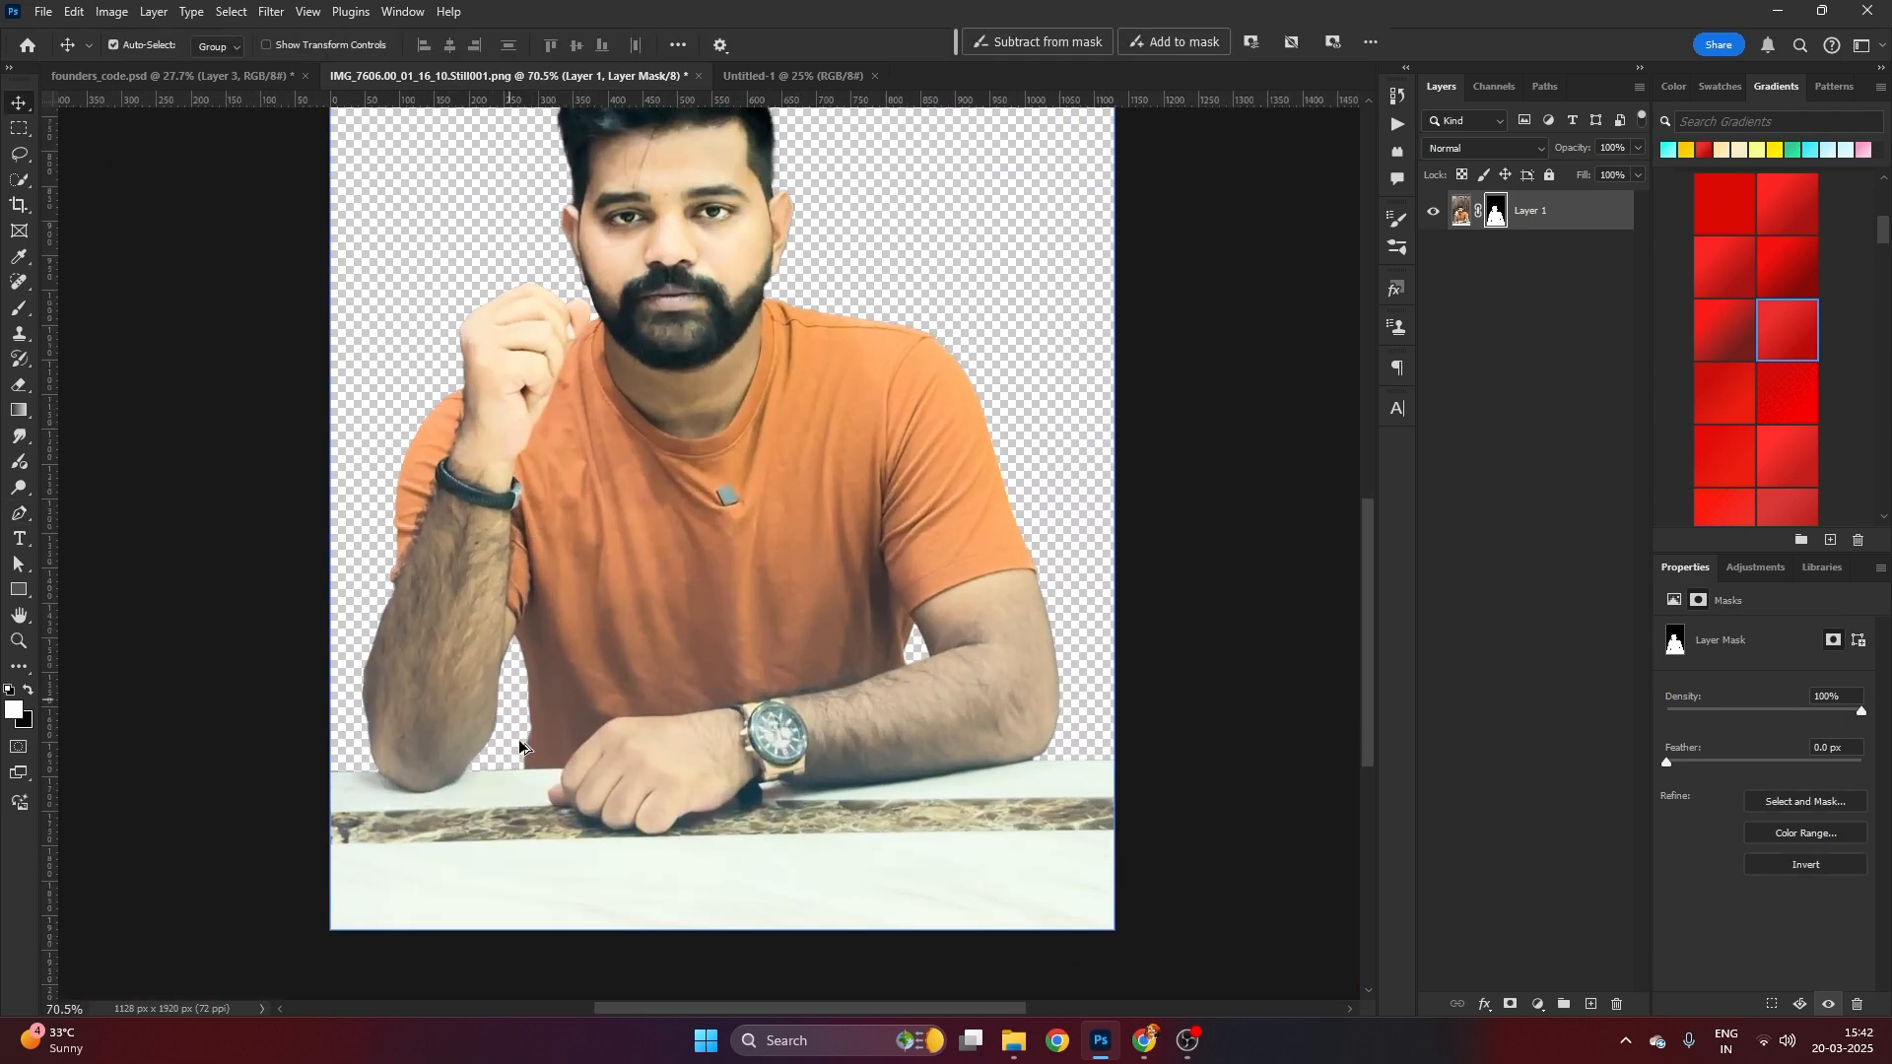
pyautogui.scroll(-4, 535, 729)
pyautogui.scroll(-1, 845, 351)
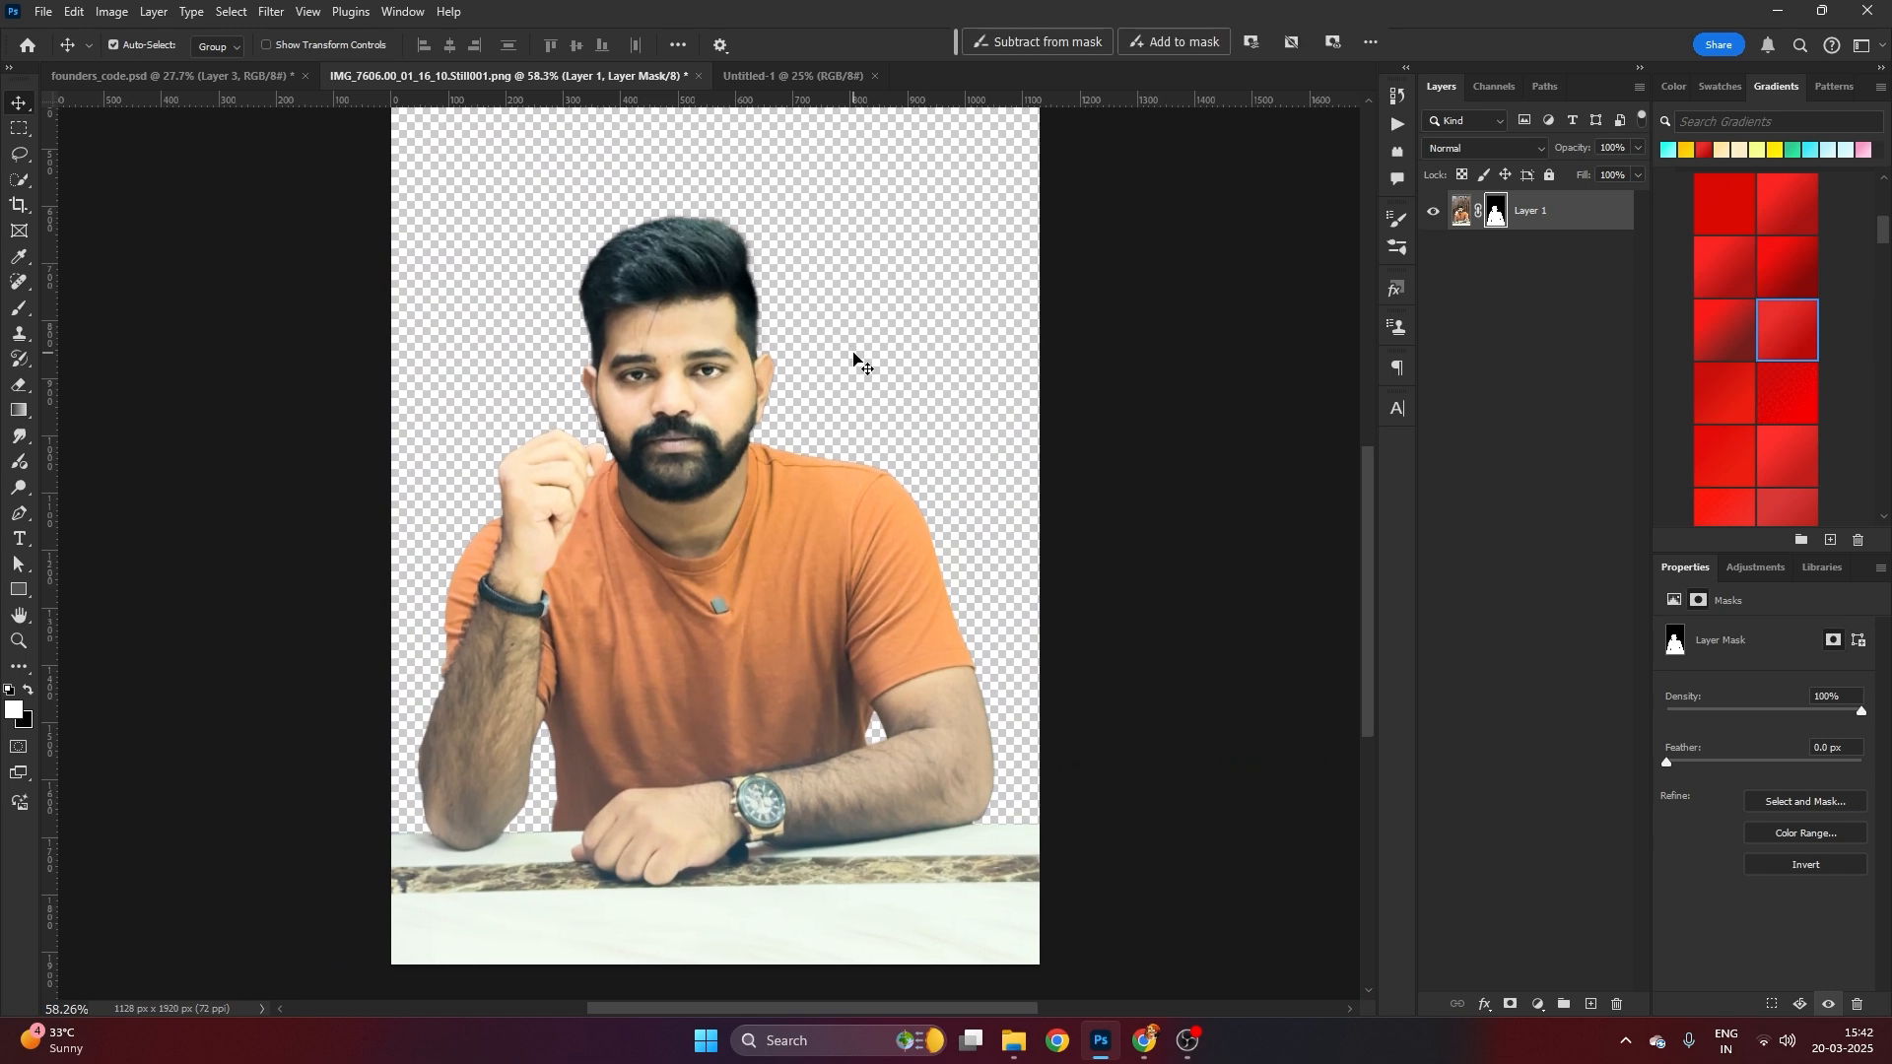
pyautogui.scroll(-1, 840, 357)
pyautogui.scroll(4, 779, 321)
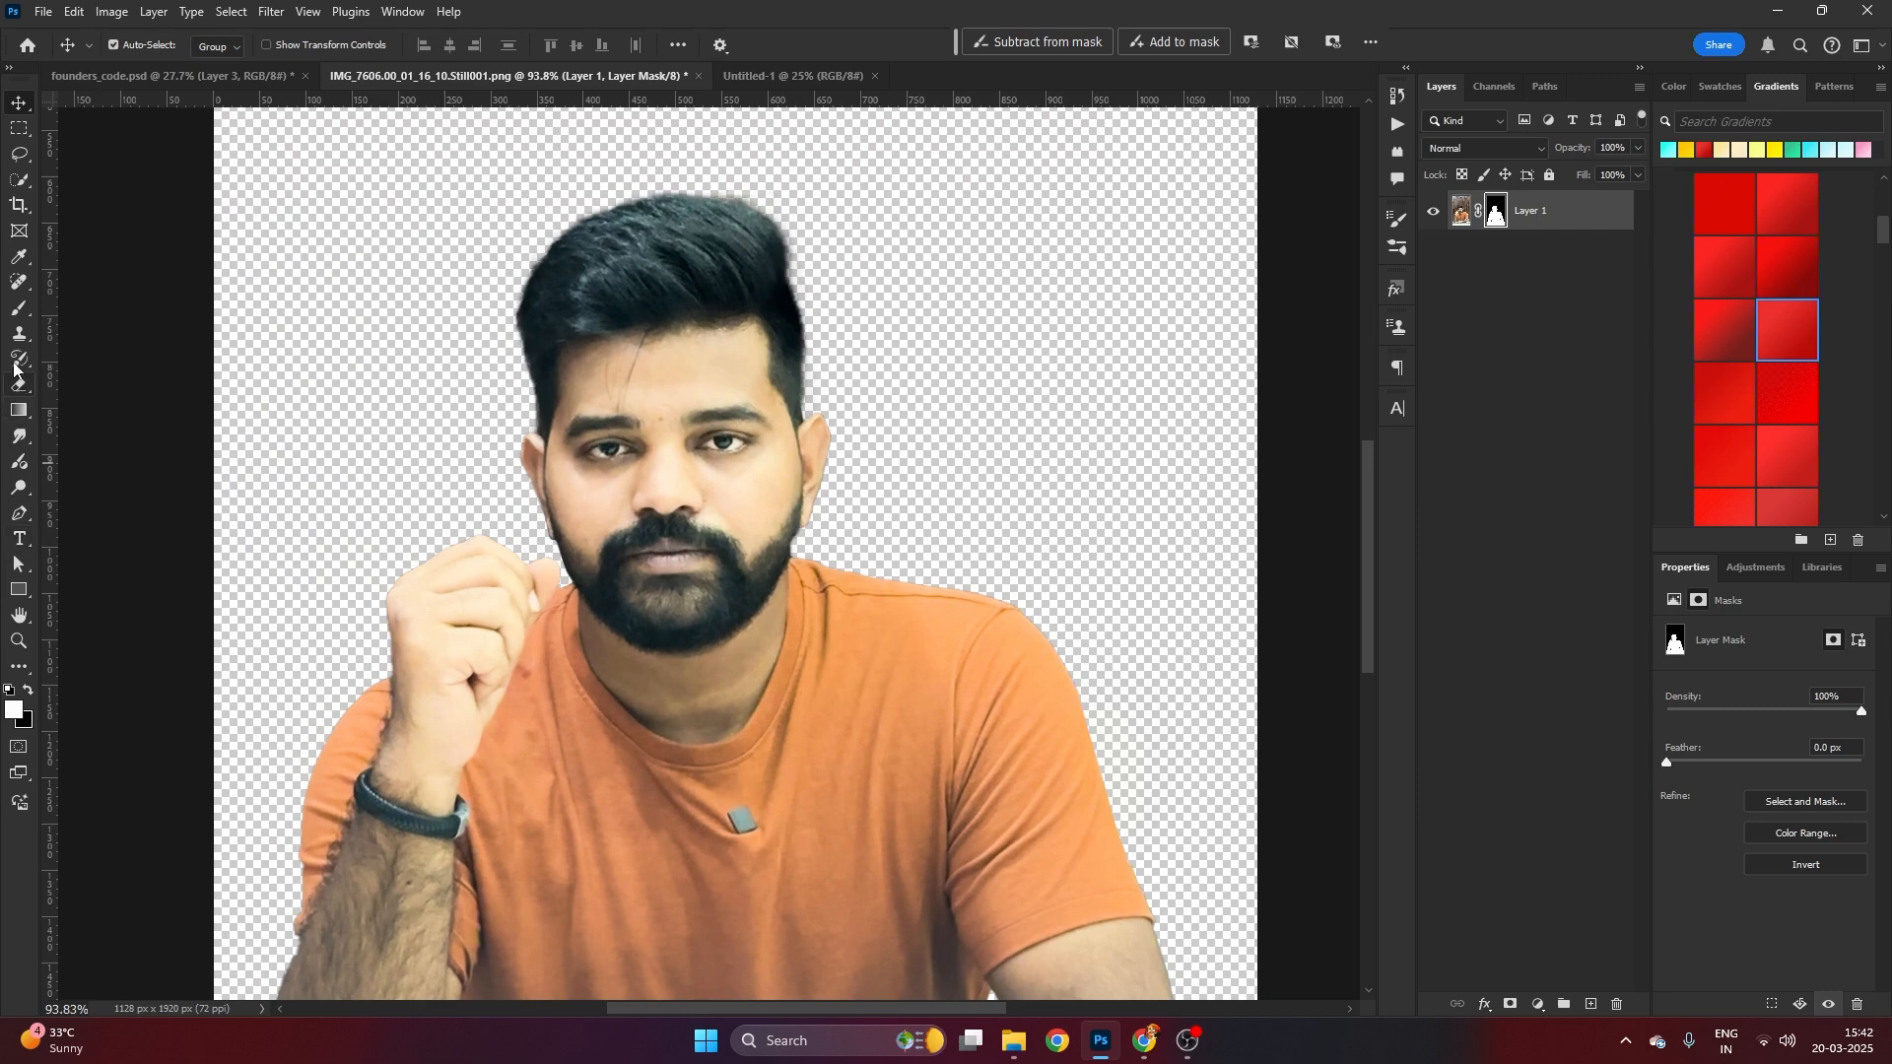
# Paint white on Layer 1's mask with the Brush along the side edge of the hair and check the hairline
pyautogui.click(19, 307)
pyautogui.scroll(3, 724, 507)
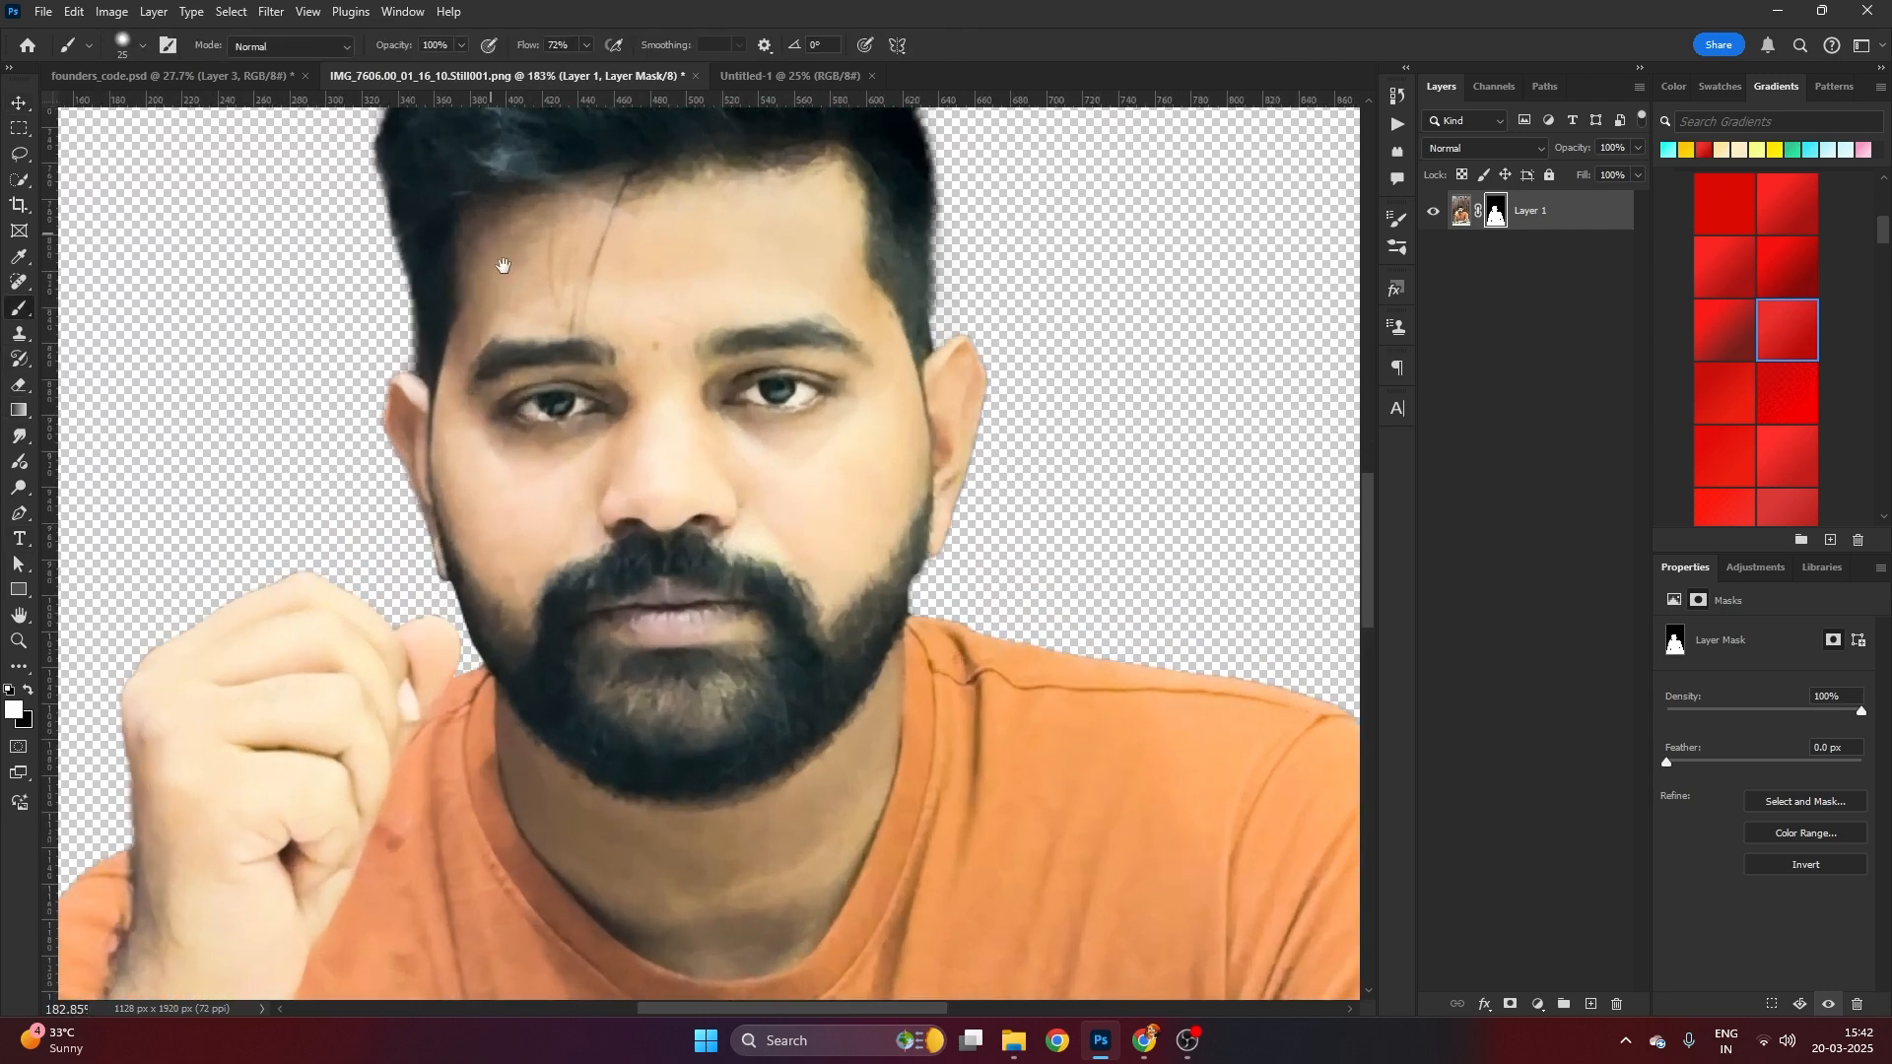
pyautogui.scroll(5, 901, 279)
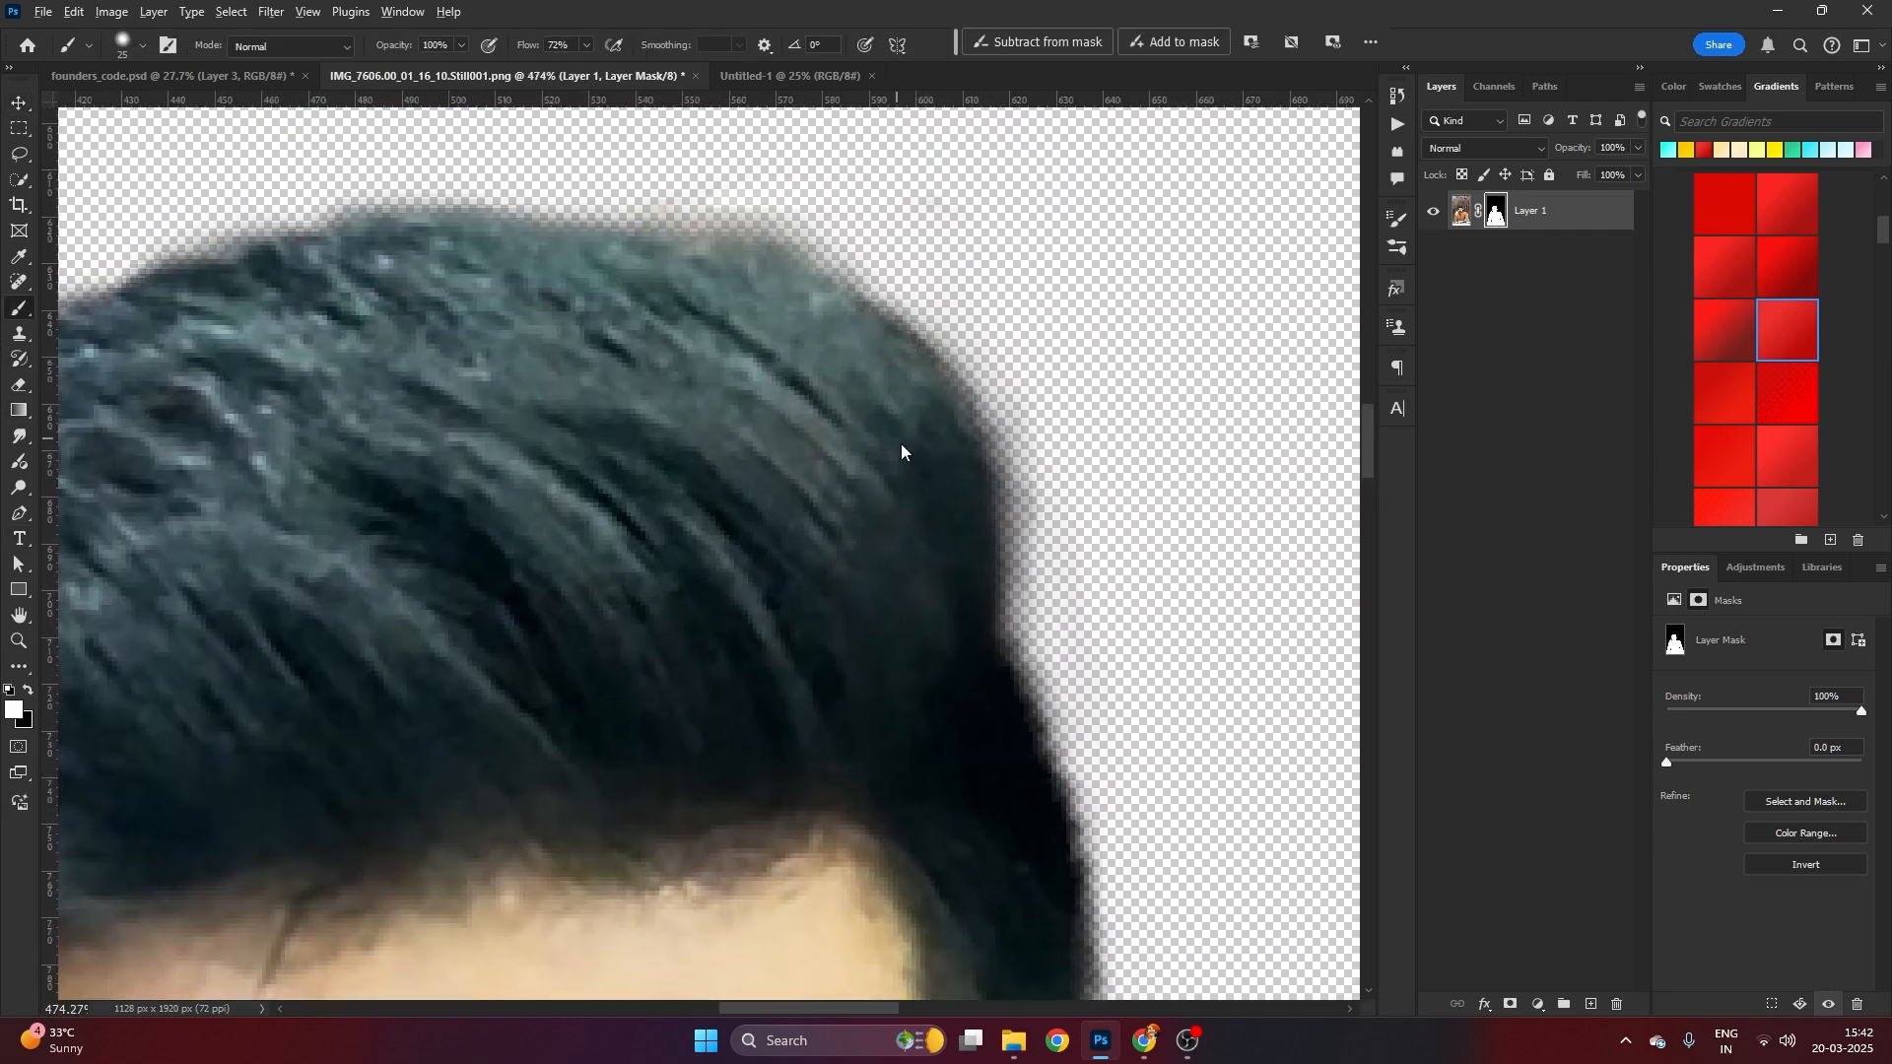
pyautogui.moveTo(896, 438); pyautogui.dragTo(912, 571)
pyautogui.moveTo(908, 392)
pyautogui.mouseDown()
pyautogui.moveTo(863, 382)
pyautogui.moveTo(929, 452)
pyautogui.moveTo(946, 612)
pyautogui.moveTo(965, 527)
pyautogui.mouseUp()
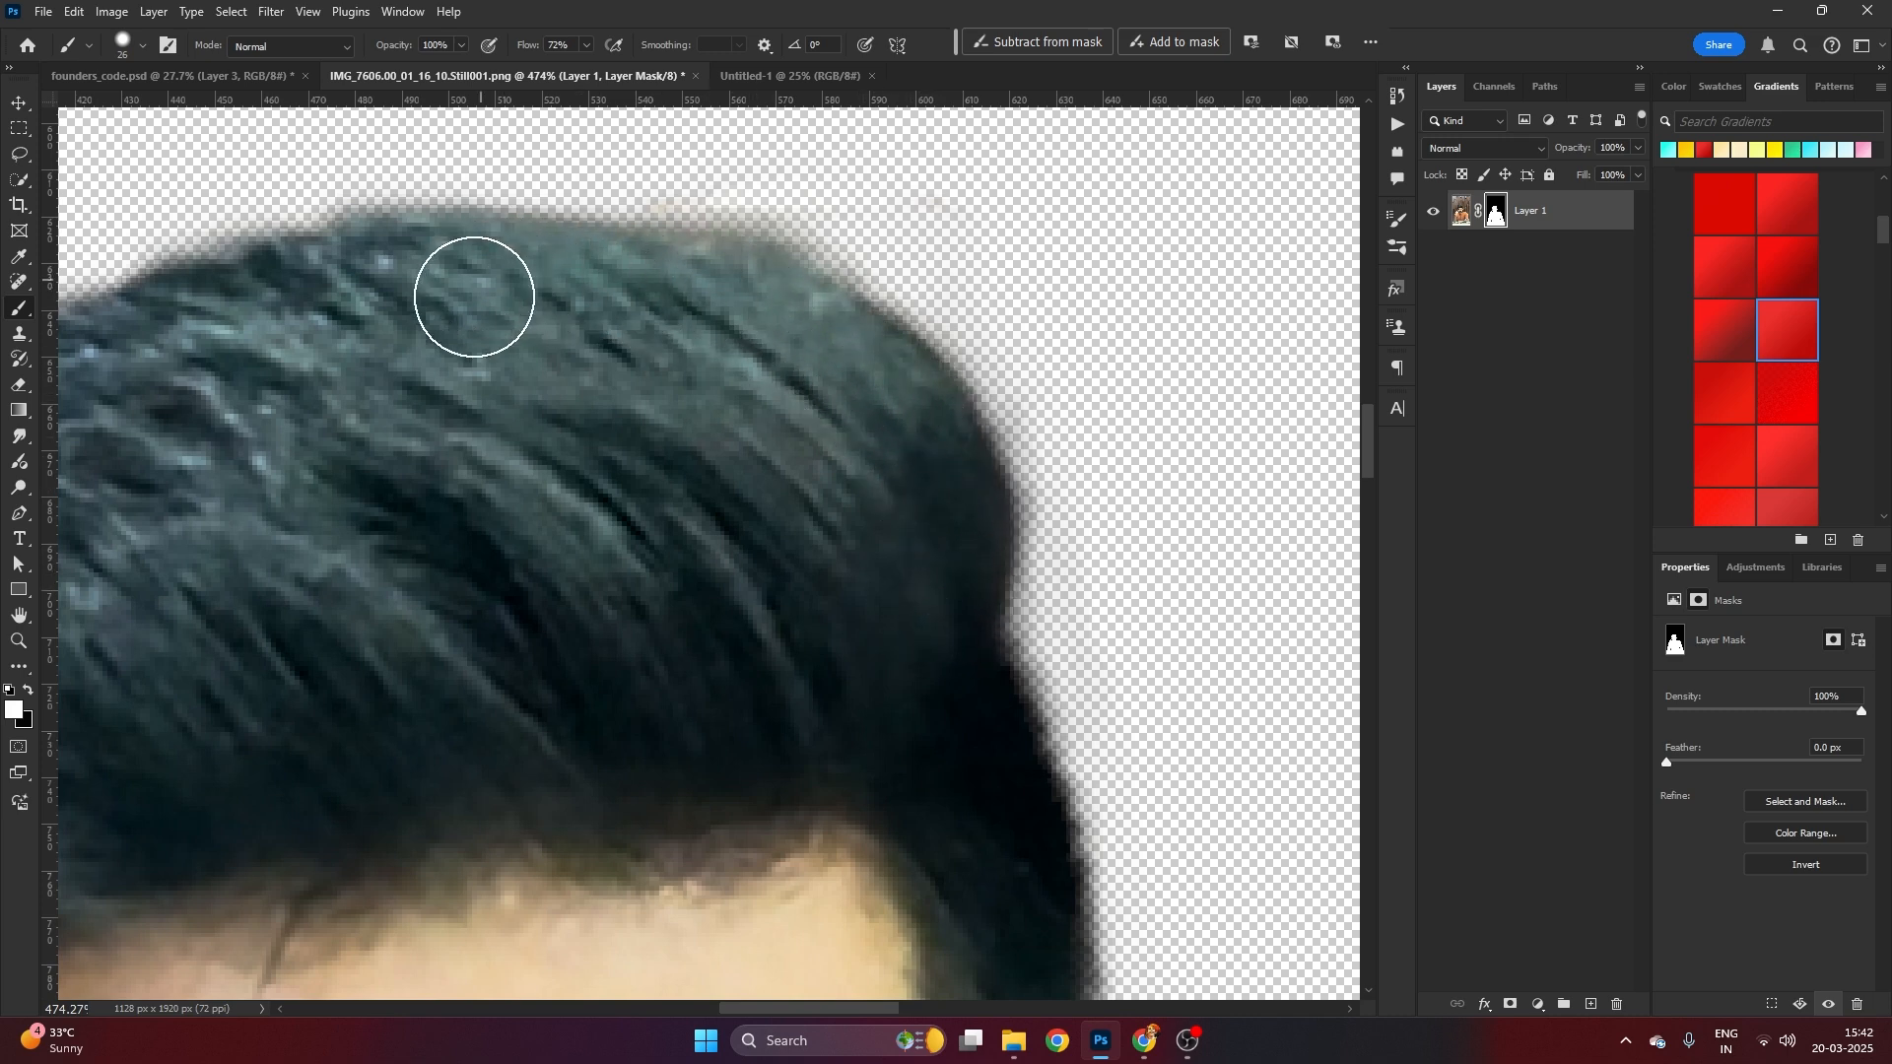
pyautogui.scroll(-5, 473, 287)
pyautogui.scroll(-5, 549, 402)
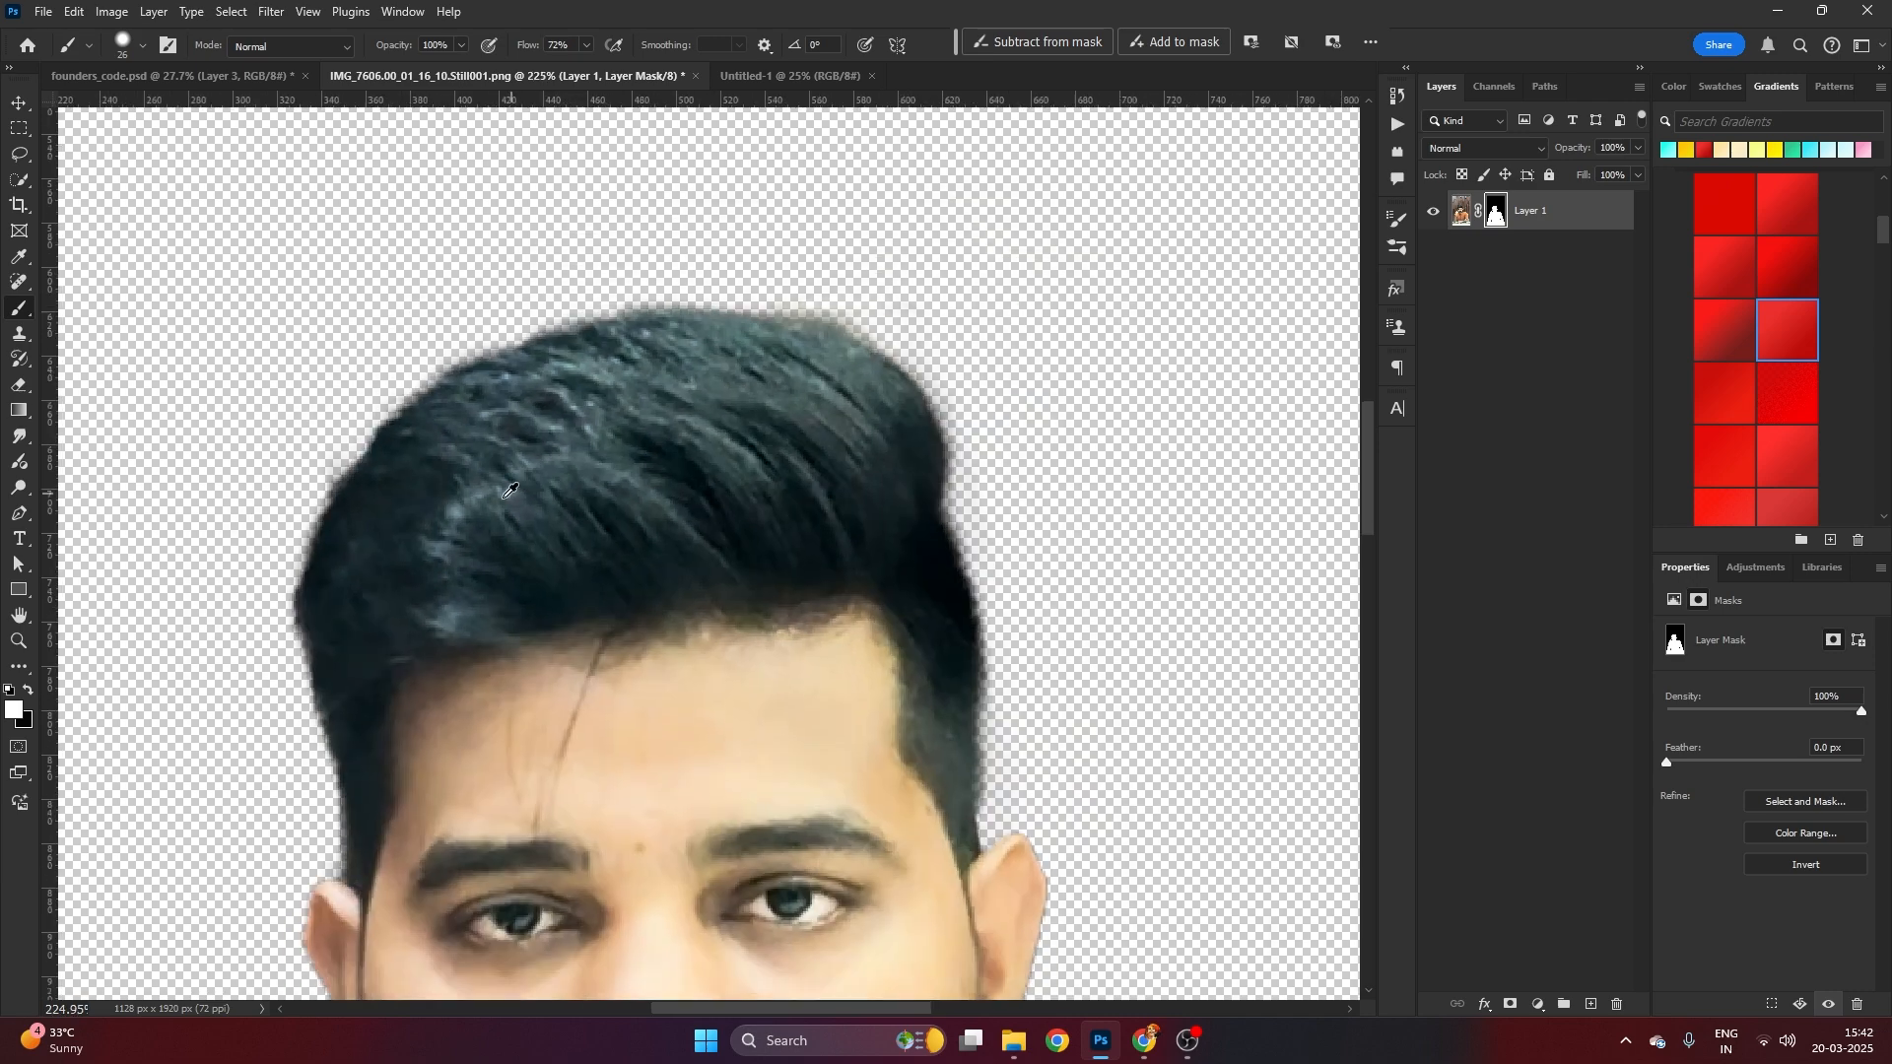
pyautogui.scroll(8, 431, 721)
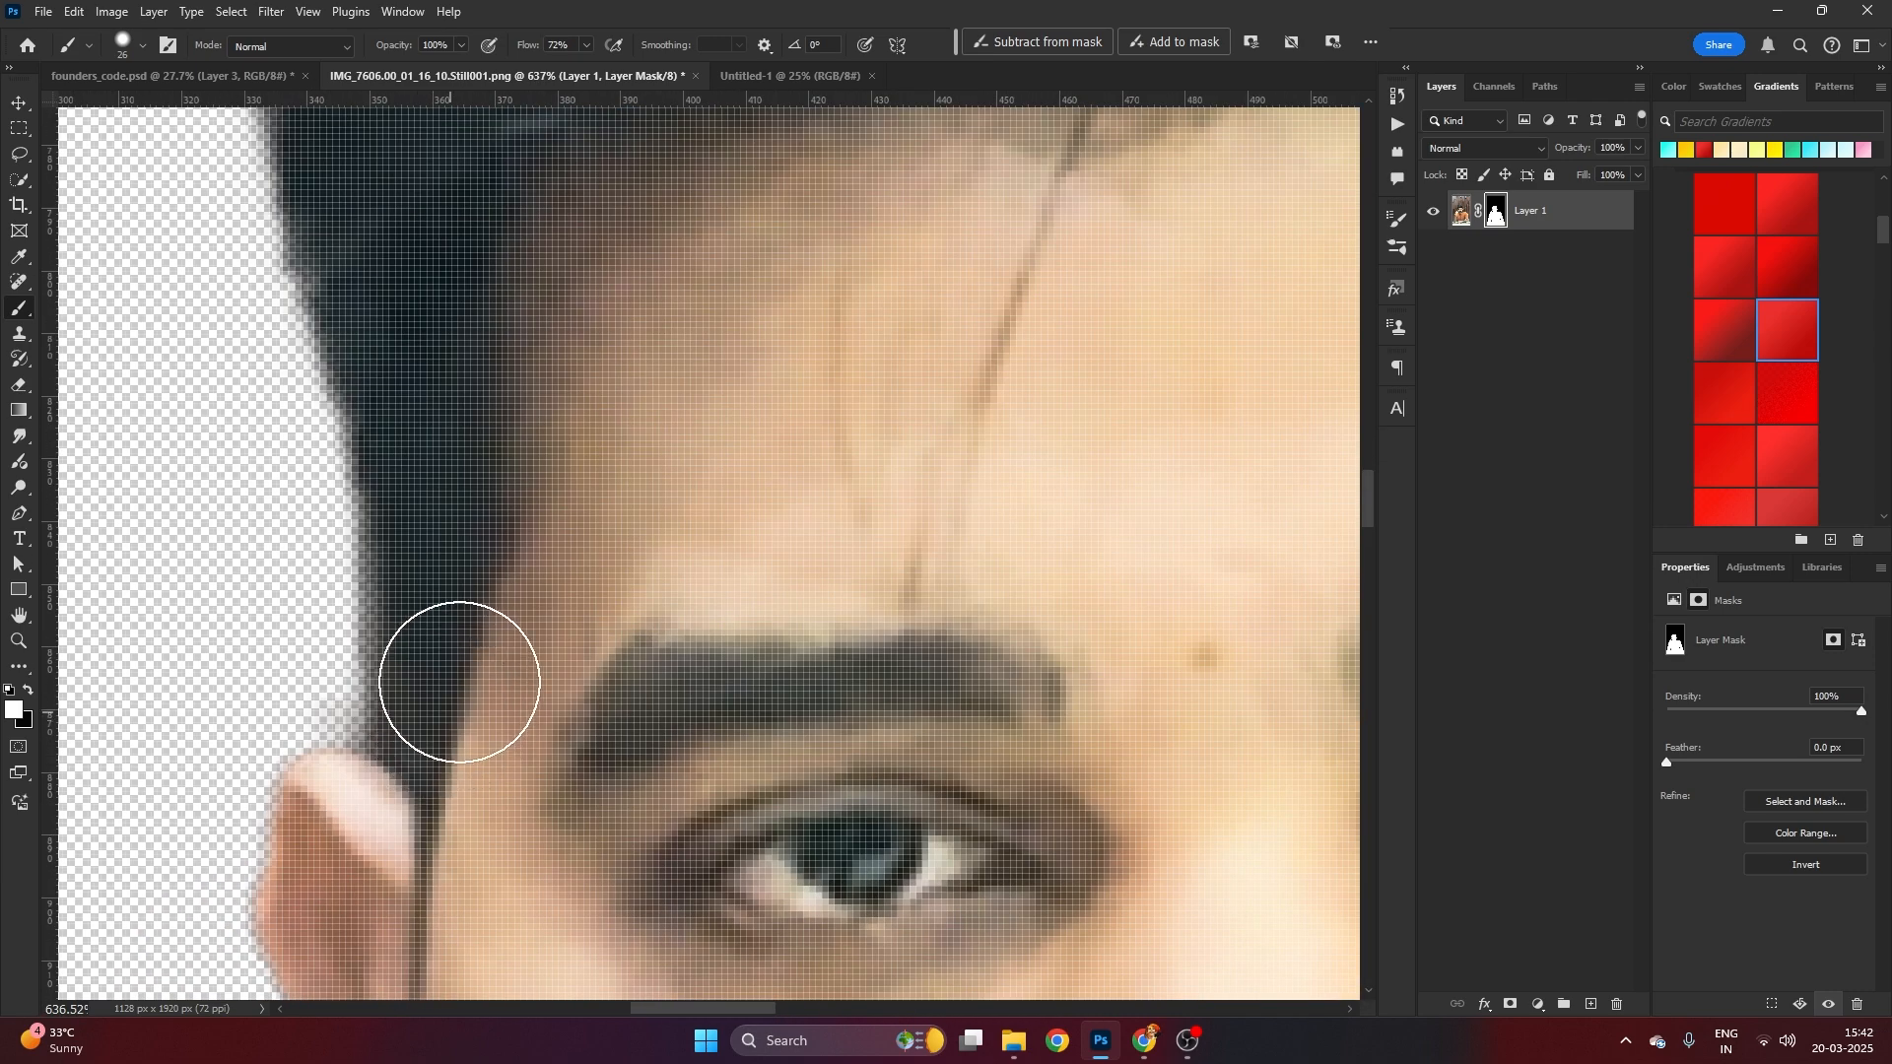
pyautogui.scroll(-5, 581, 650)
pyautogui.scroll(-10, 582, 650)
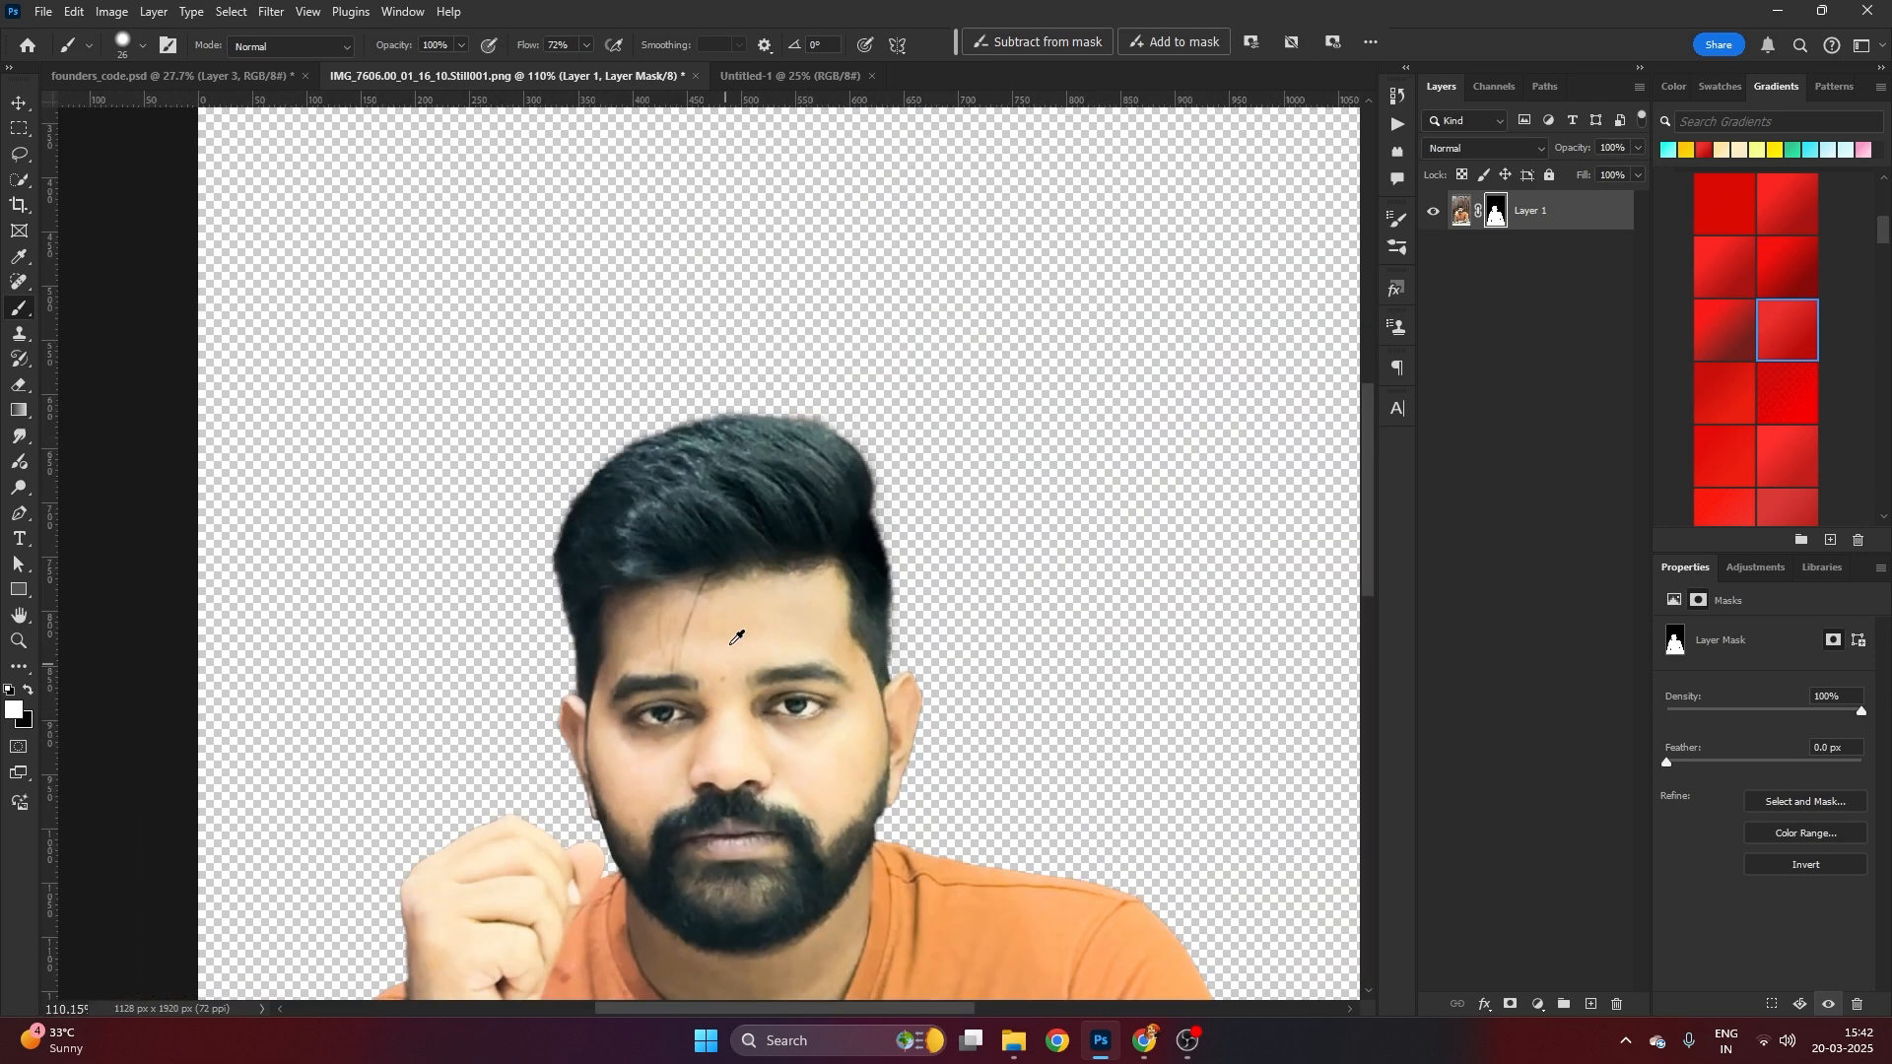
# Duplicate the masked Layer 1 and convert the copy to a Smart Object
pyautogui.press('v')
pyautogui.scroll(2, 782, 617)
pyautogui.scroll(-3, 778, 611)
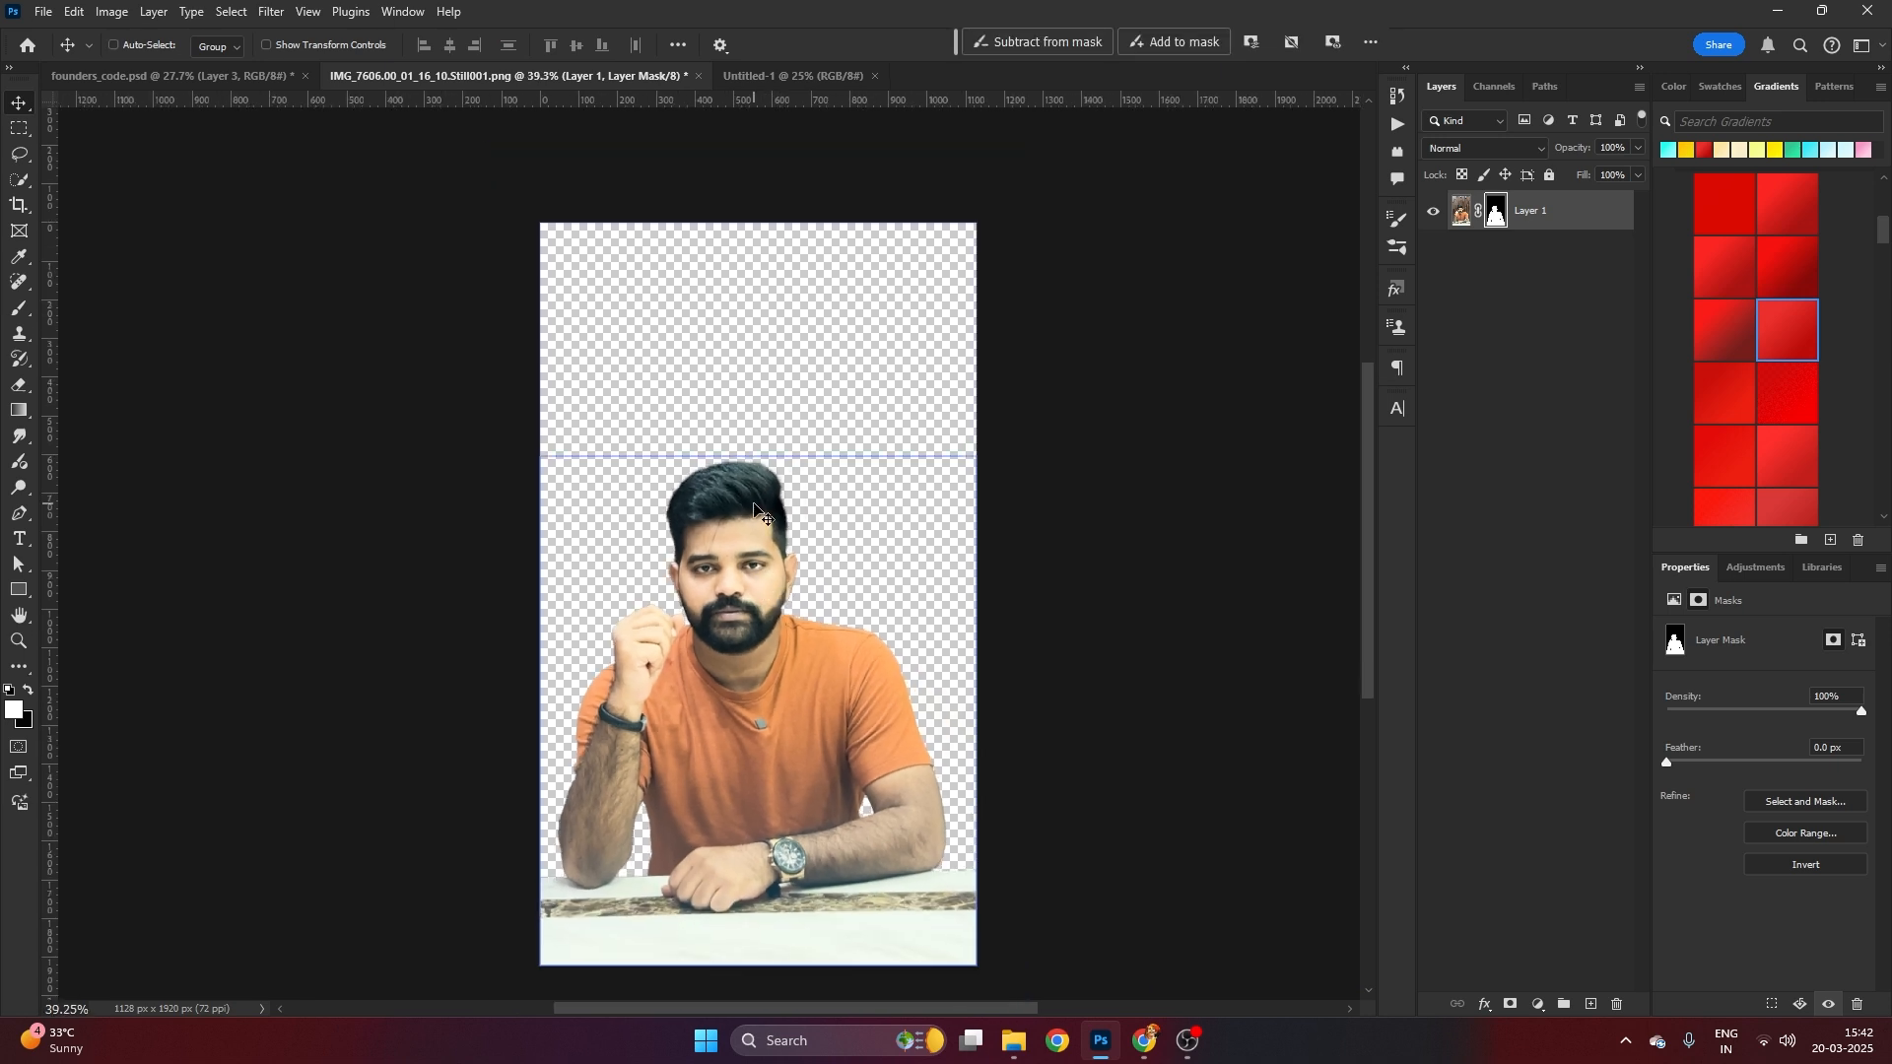
pyautogui.hotkey('ctrl', 'j')
pyautogui.rightClick(1555, 211)
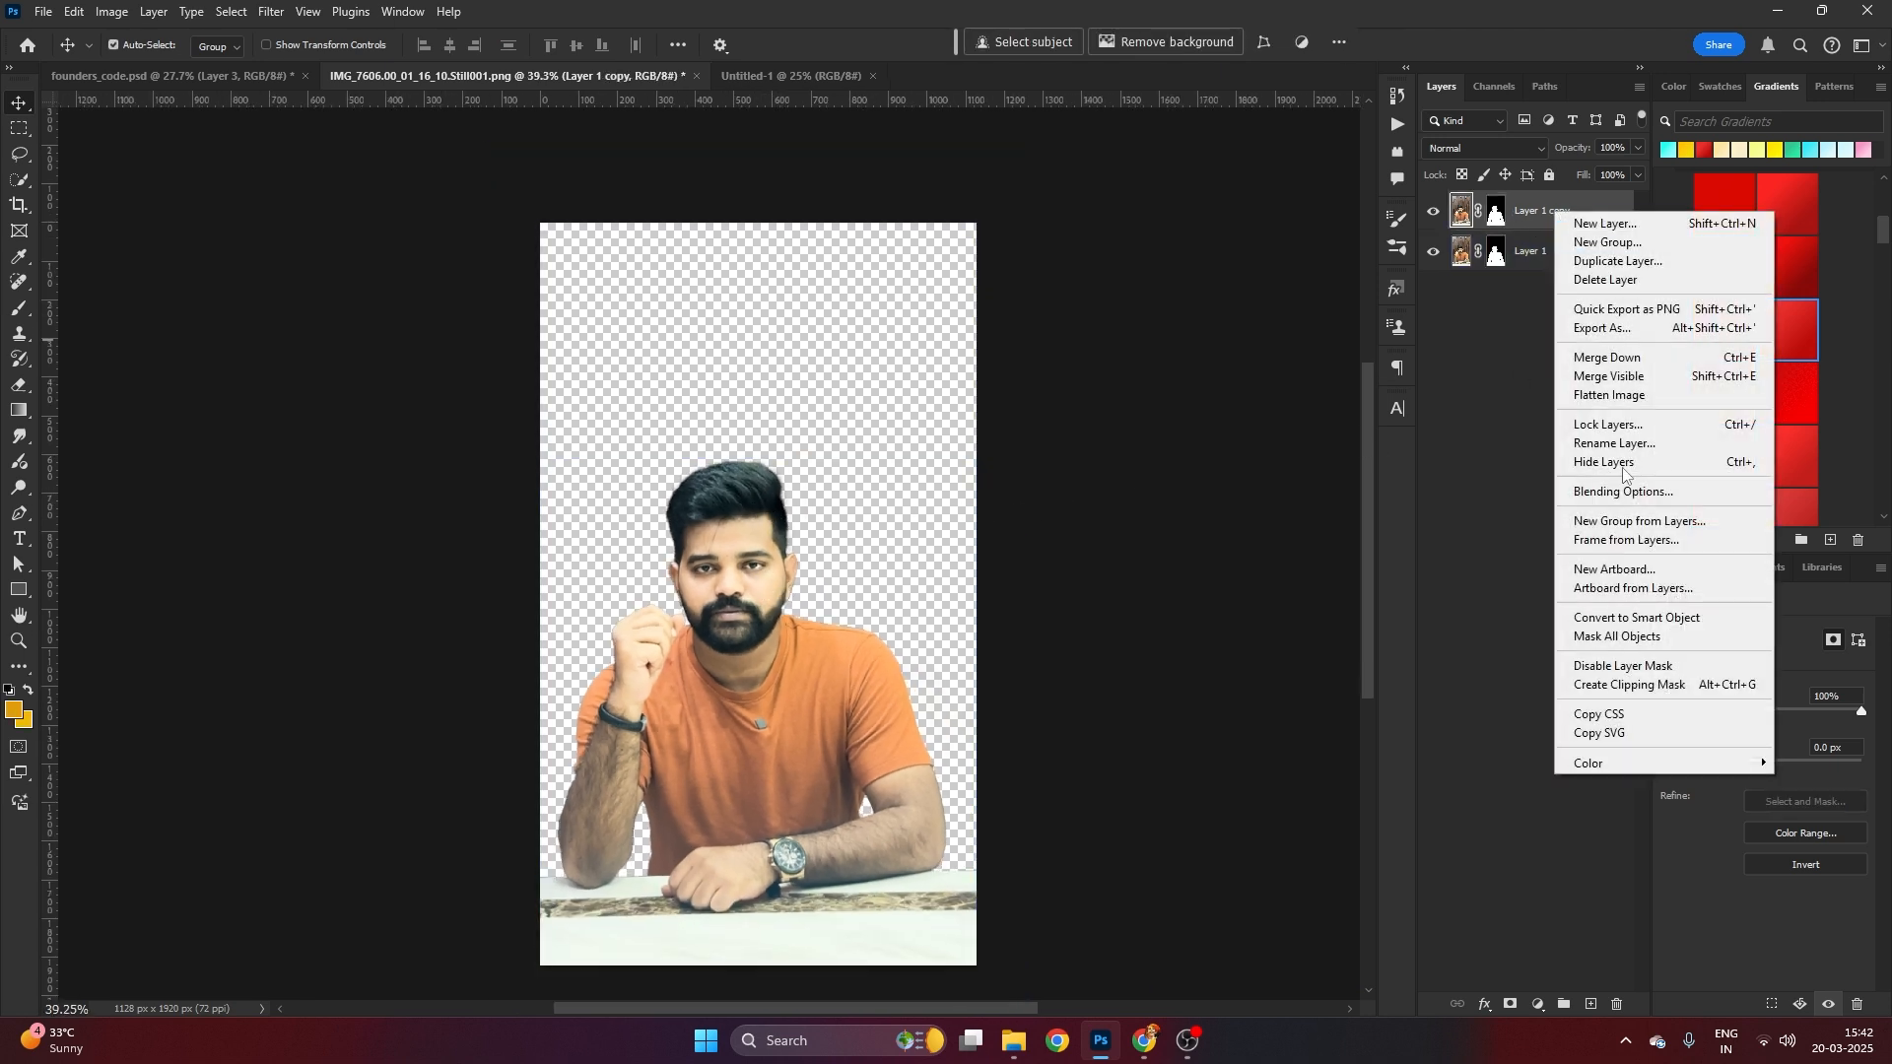
pyautogui.click(1636, 618)
# Delete the layer mask from Layer 1 to restore its background, and link it with Layer 1 copy
pyautogui.click(1494, 252)
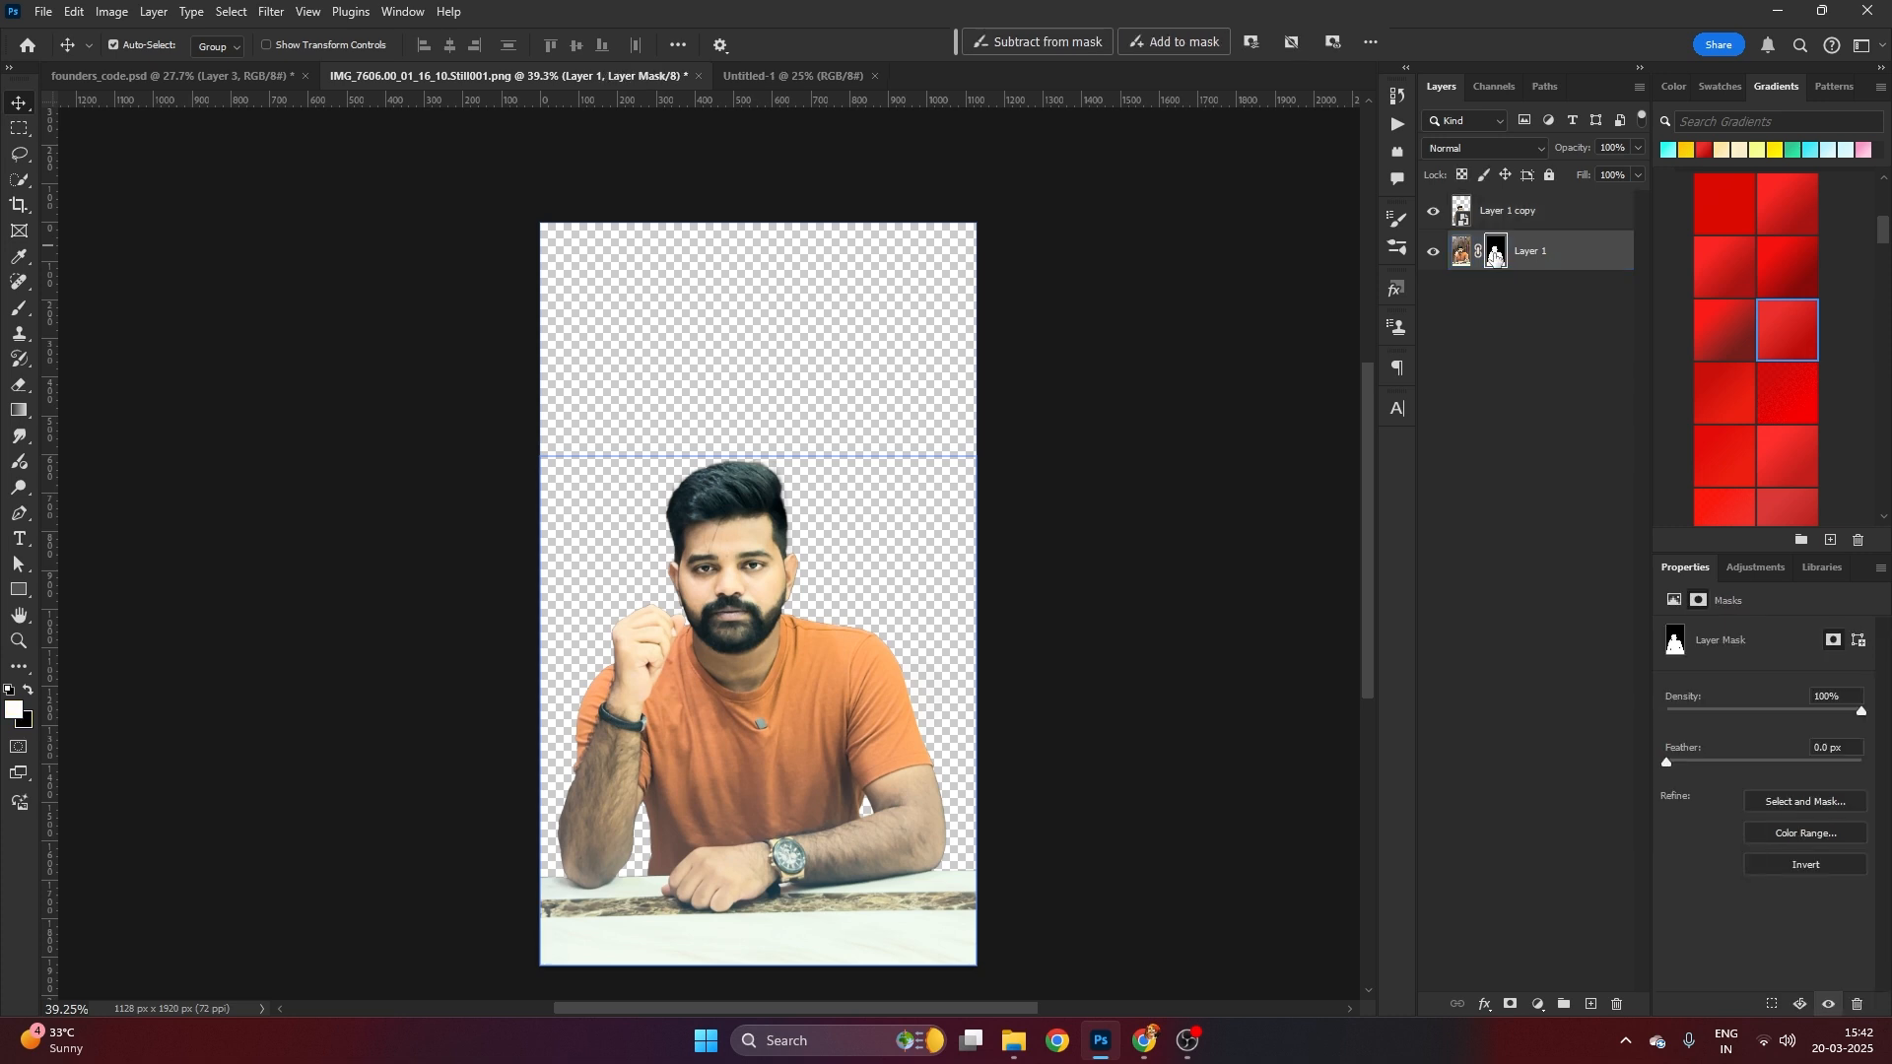
pyautogui.rightClick(1495, 254)
pyautogui.click(1591, 295)
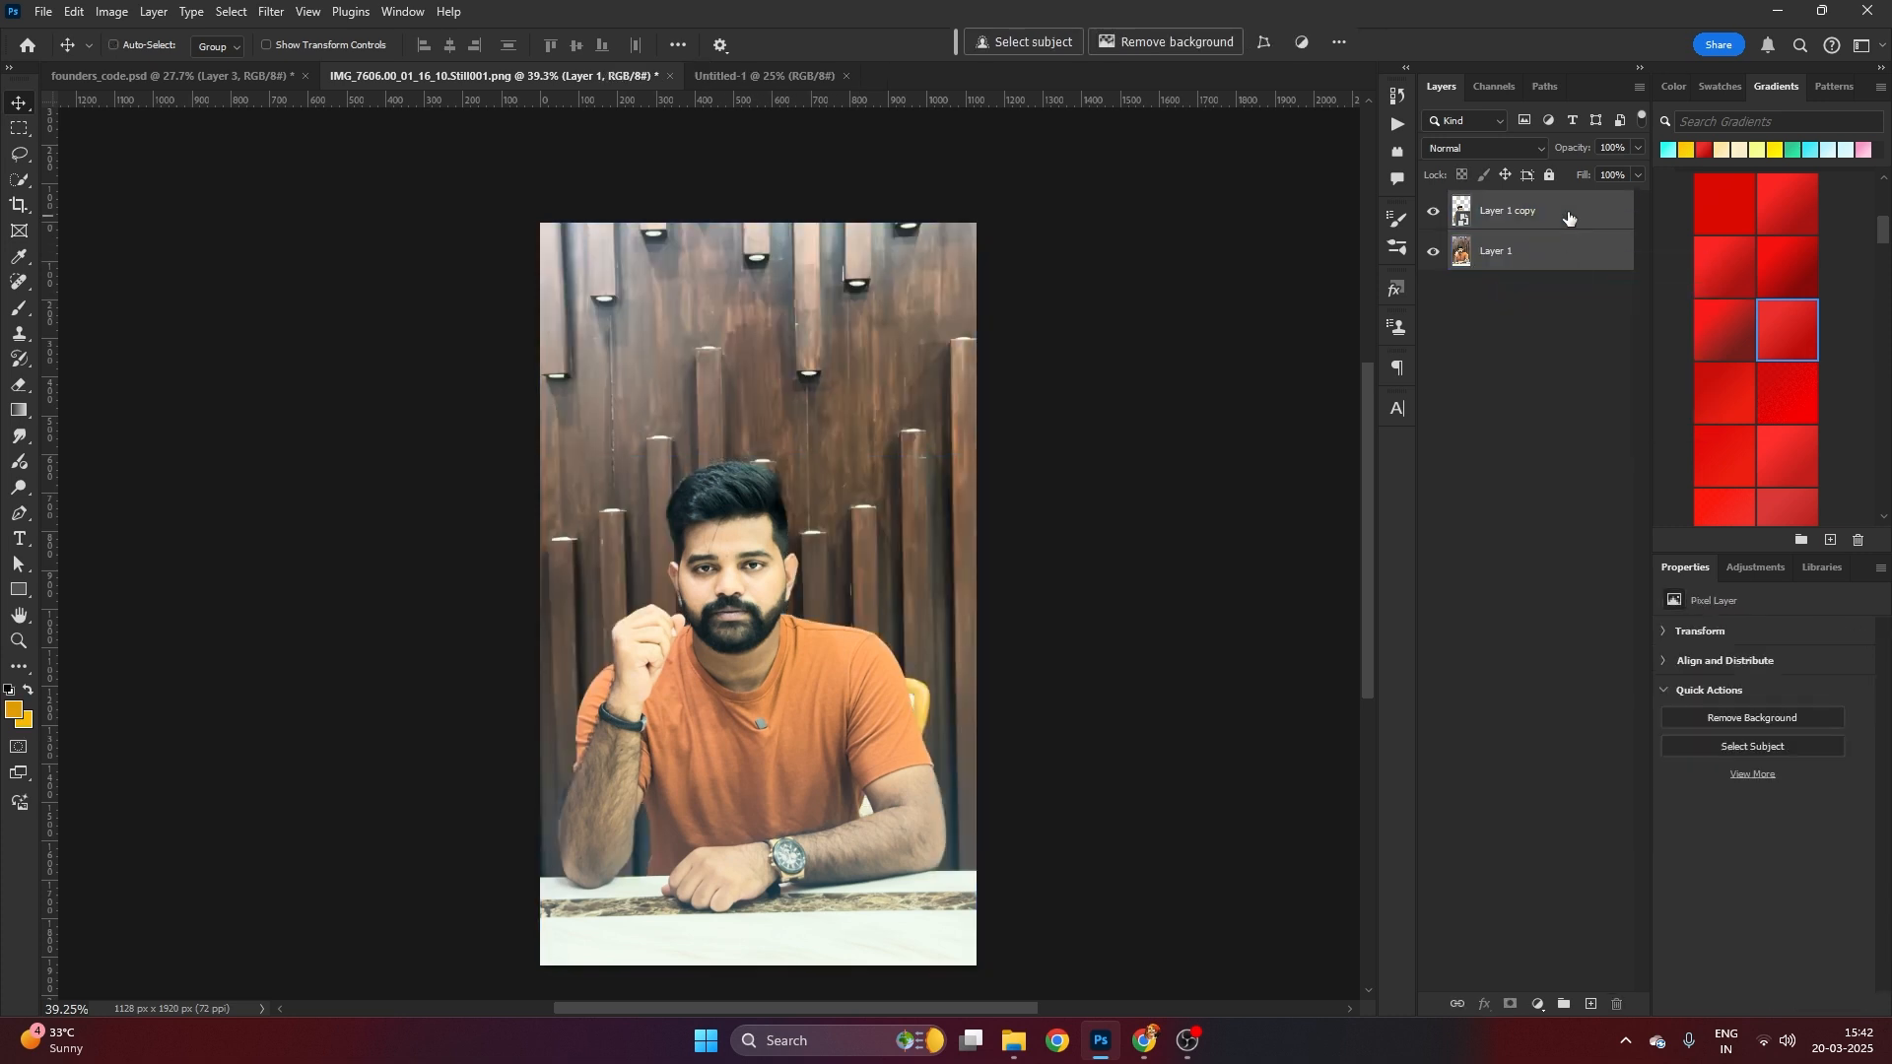
pyautogui.click(1521, 523)
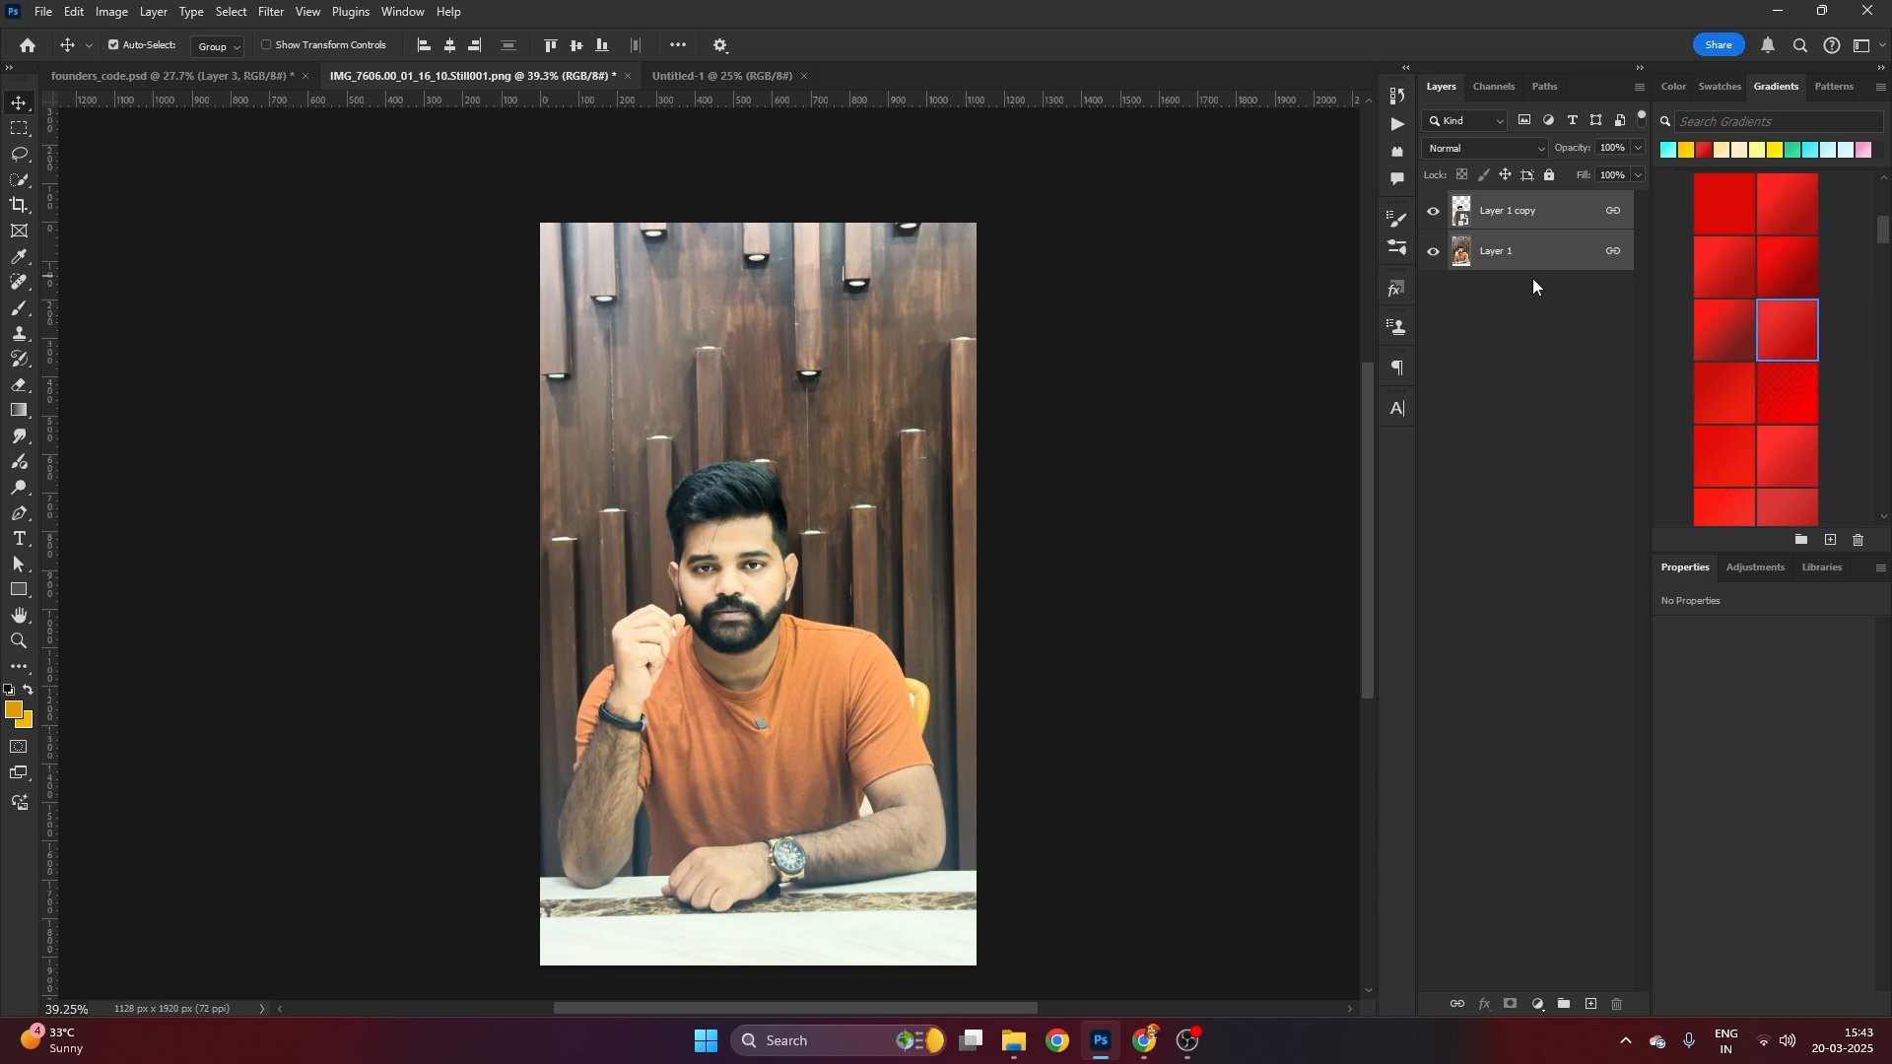
# Load the outline of Layer 1 copy as a selection and make Layer 1 the active layer
pyautogui.click(1481, 214)
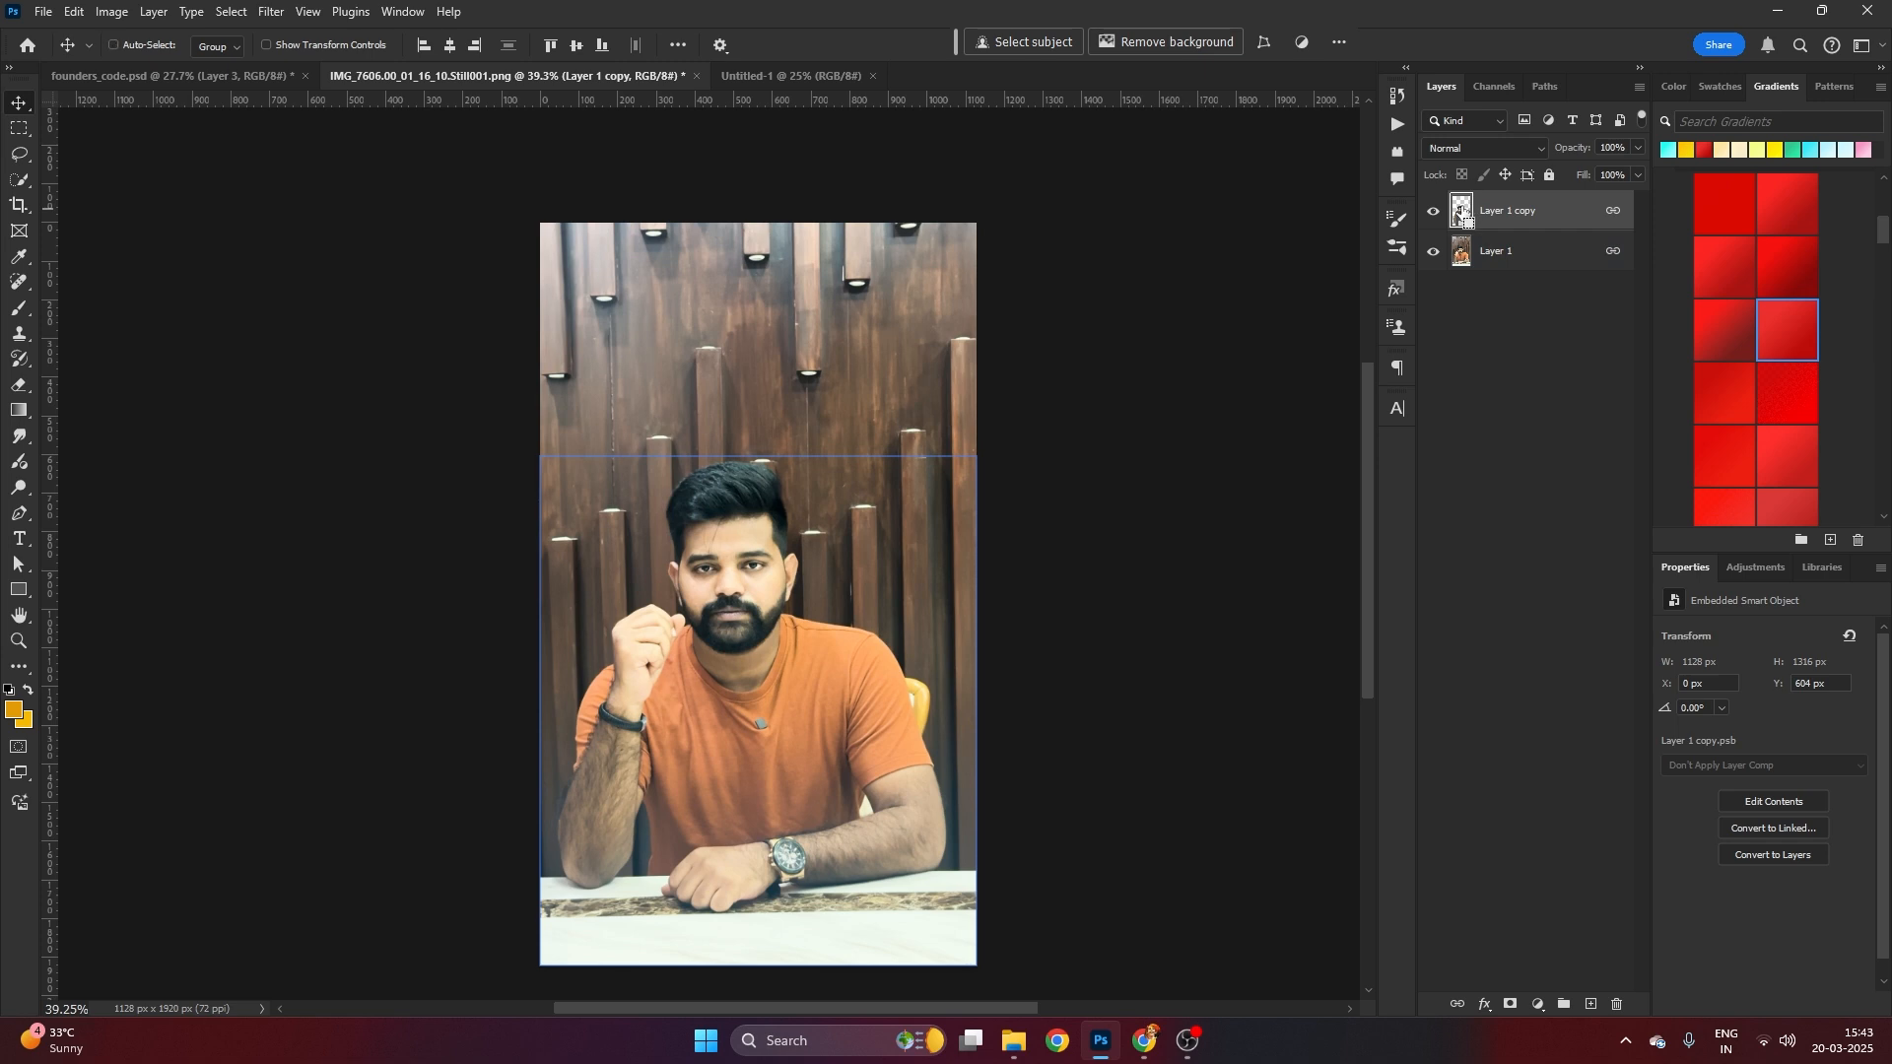
pyautogui.keyDown('ctrl'); pyautogui.click(1464, 212); pyautogui.keyUp('ctrl')
pyautogui.click(1500, 258)
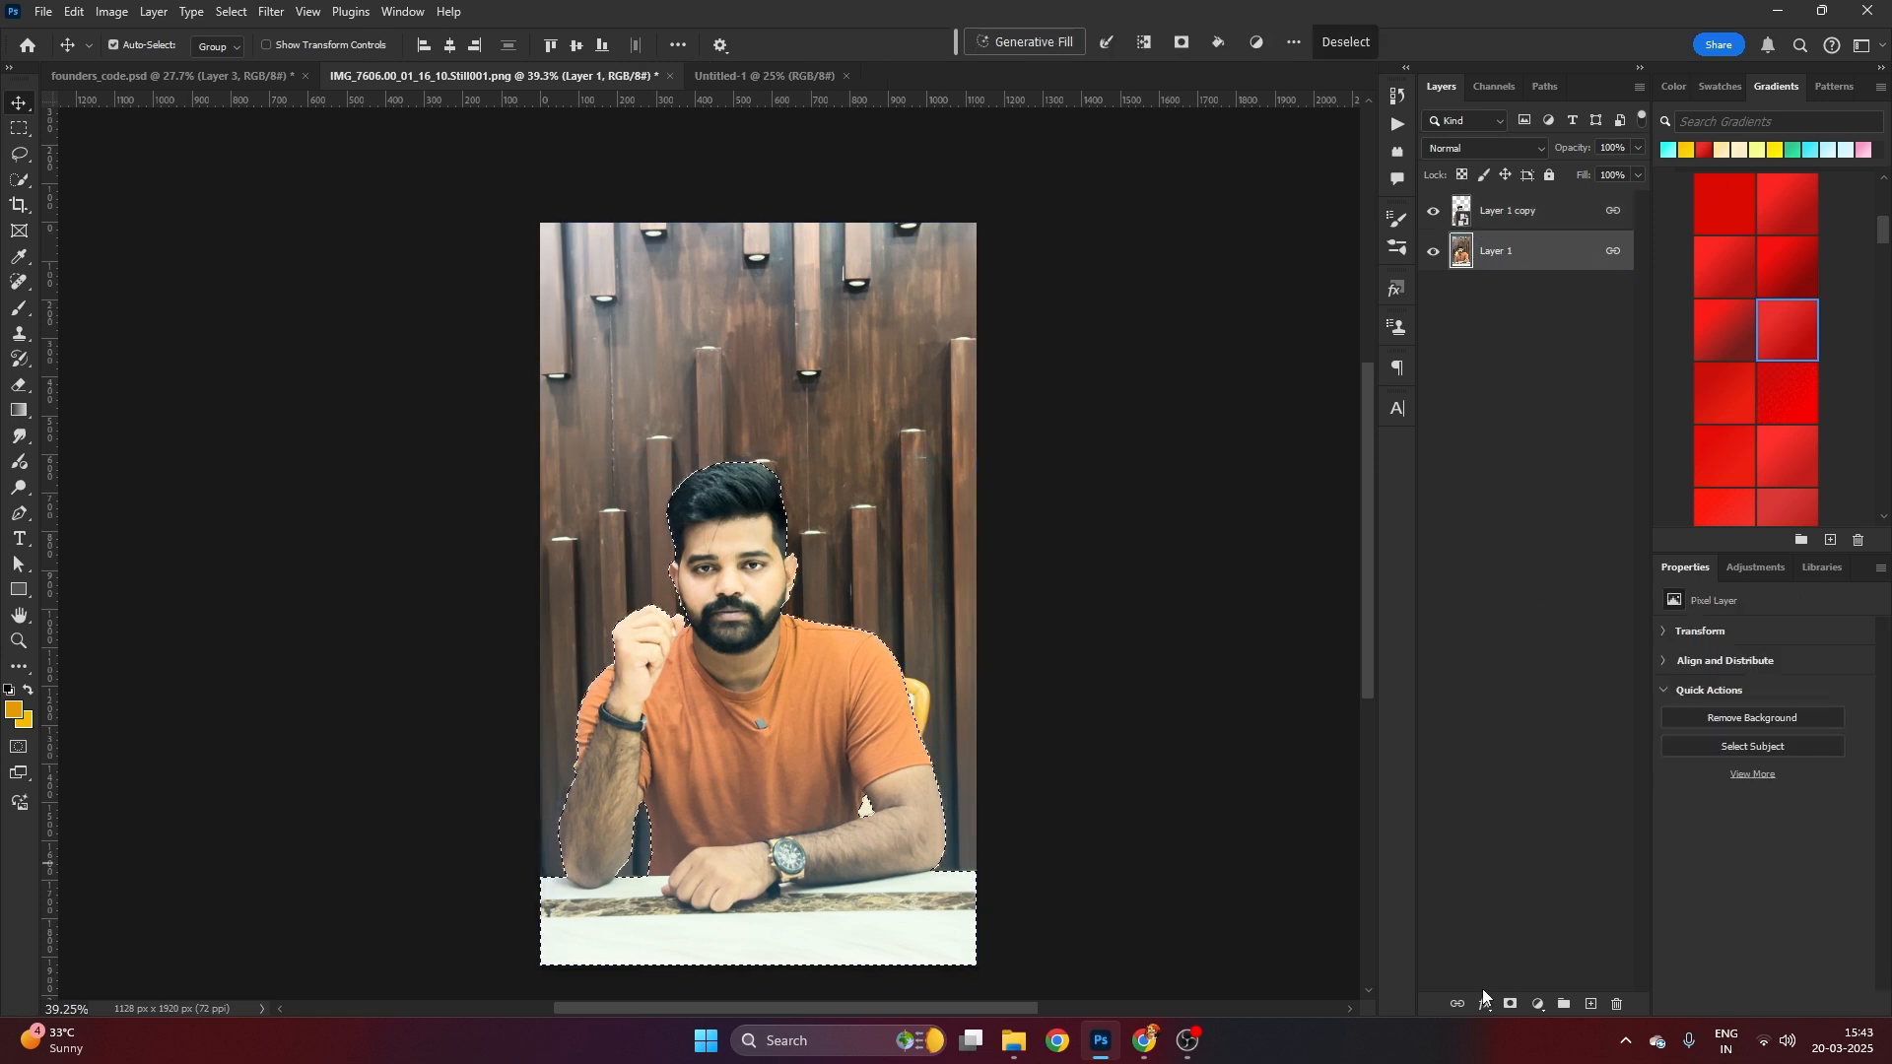
# Try a layer mask on Layer 1 from the cutout selection with Layer 1 copy hidden, and undo both changes
pyautogui.click(1510, 1004)
pyautogui.click(1433, 210)
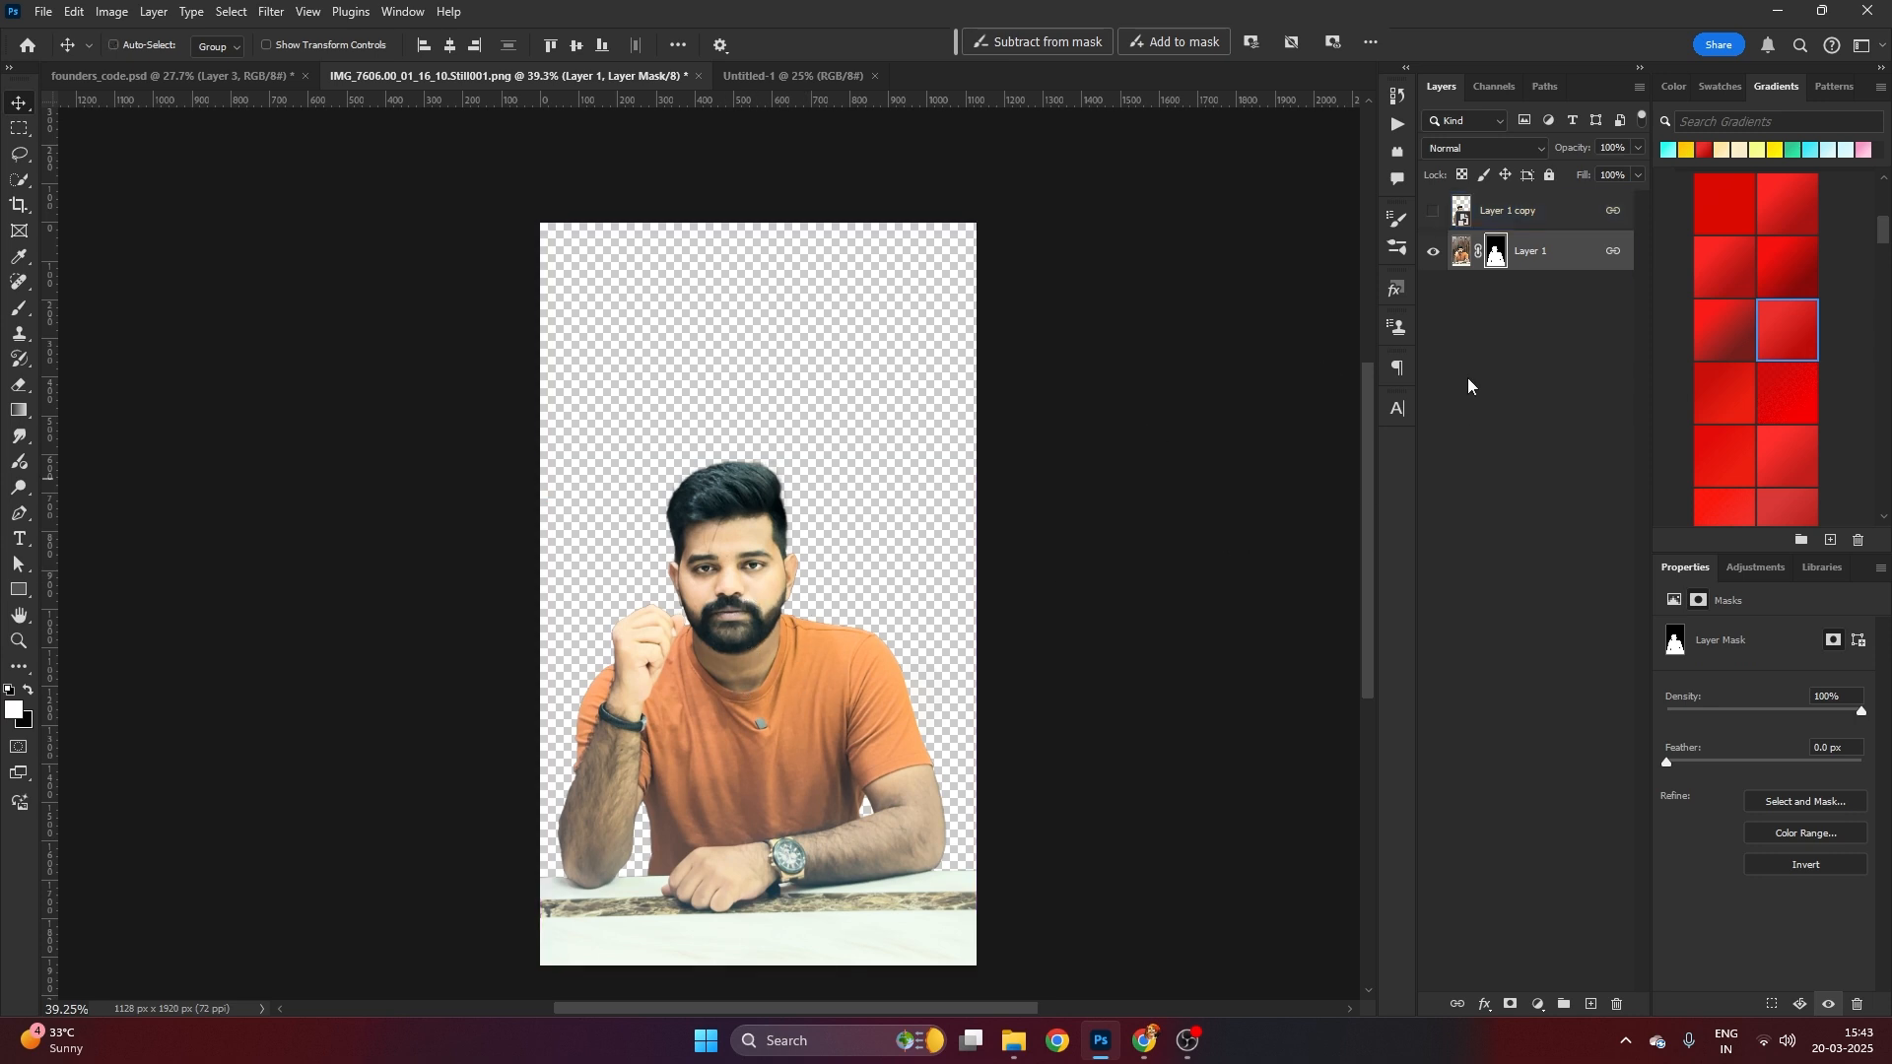
pyautogui.hotkey('ctrl', 'z')
pyautogui.hotkey('ctrl', 'z')
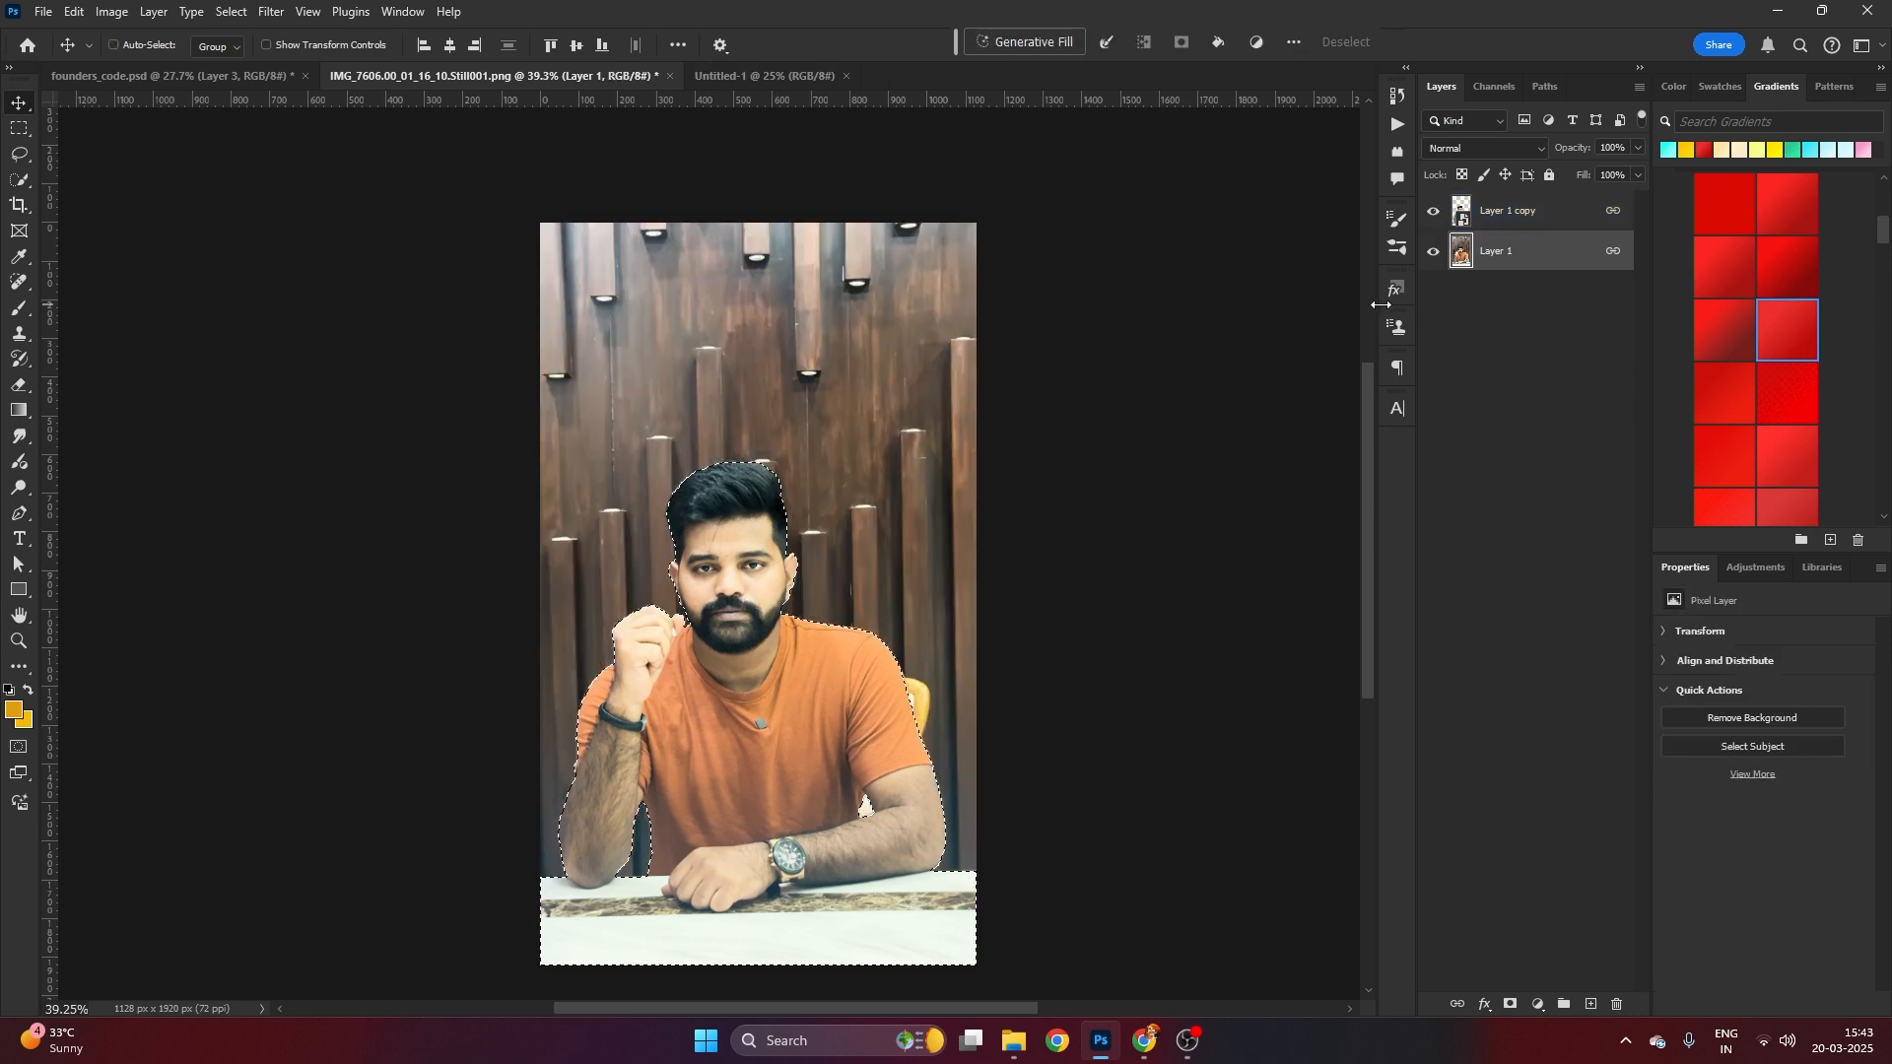
# Clear the cutout selection and copy both Layer 1 and Layer 1 copy into the Untitled-1 document
pyautogui.hotkey('ctrl', 'd')
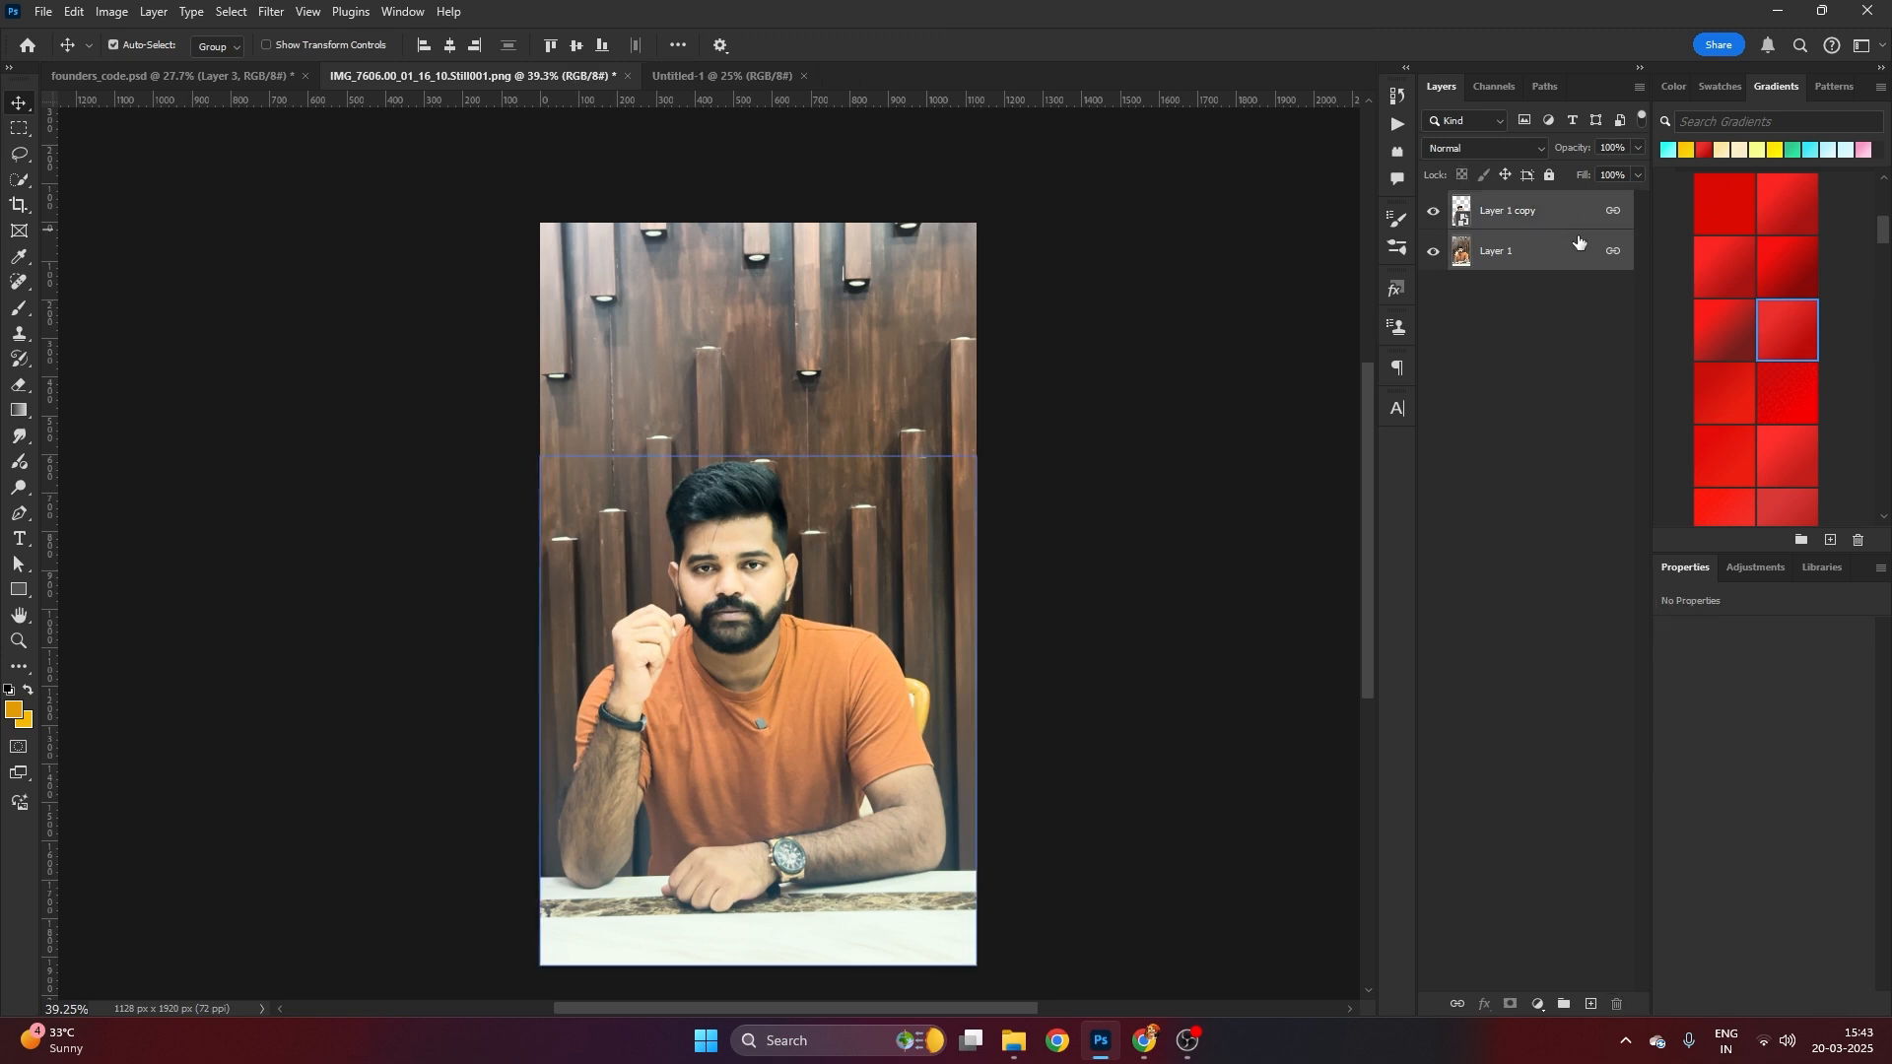
pyautogui.keyDown('ctrl'); pyautogui.click(1564, 217); pyautogui.keyUp('ctrl')
pyautogui.moveTo(1526, 243); pyautogui.dragTo(746, 500)
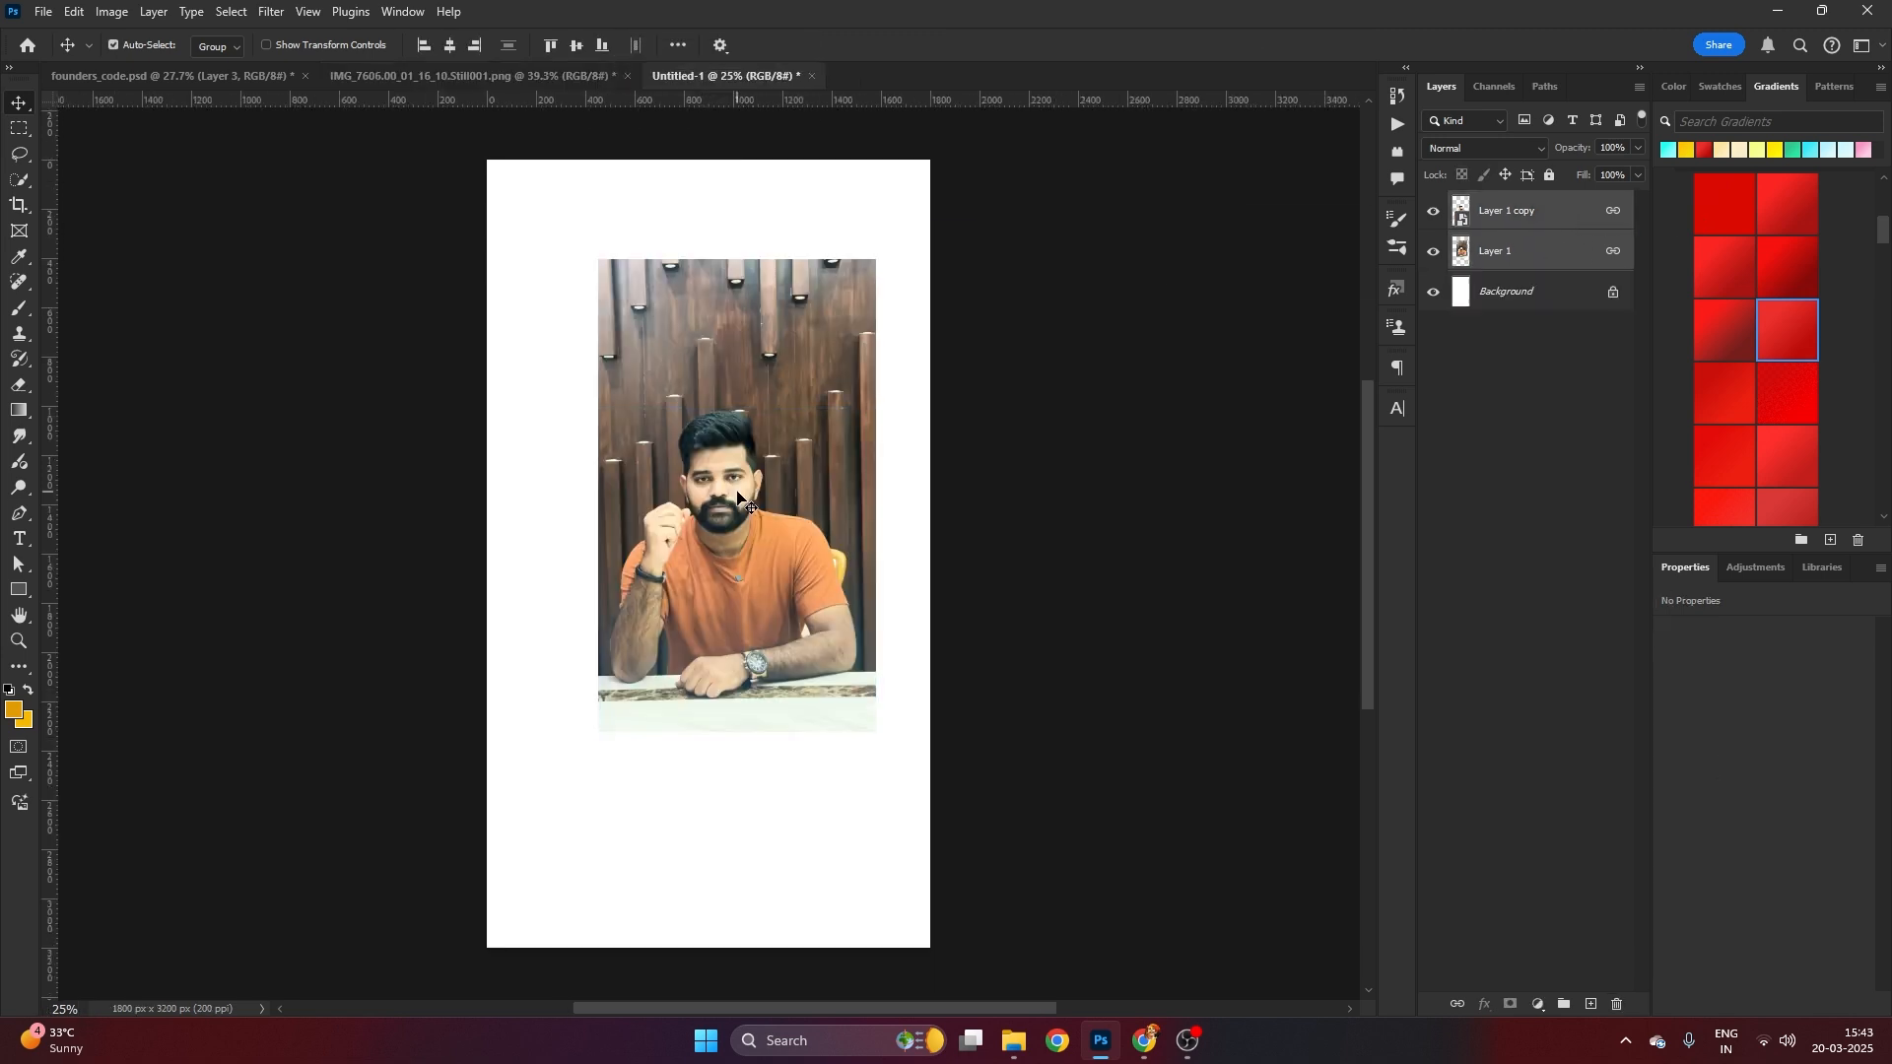
# Scale both portrait layers together to about 159.57%, rotate them about 0.8°, and position them toward the canvas's lower edge
pyautogui.hotkey('ctrl', 't')
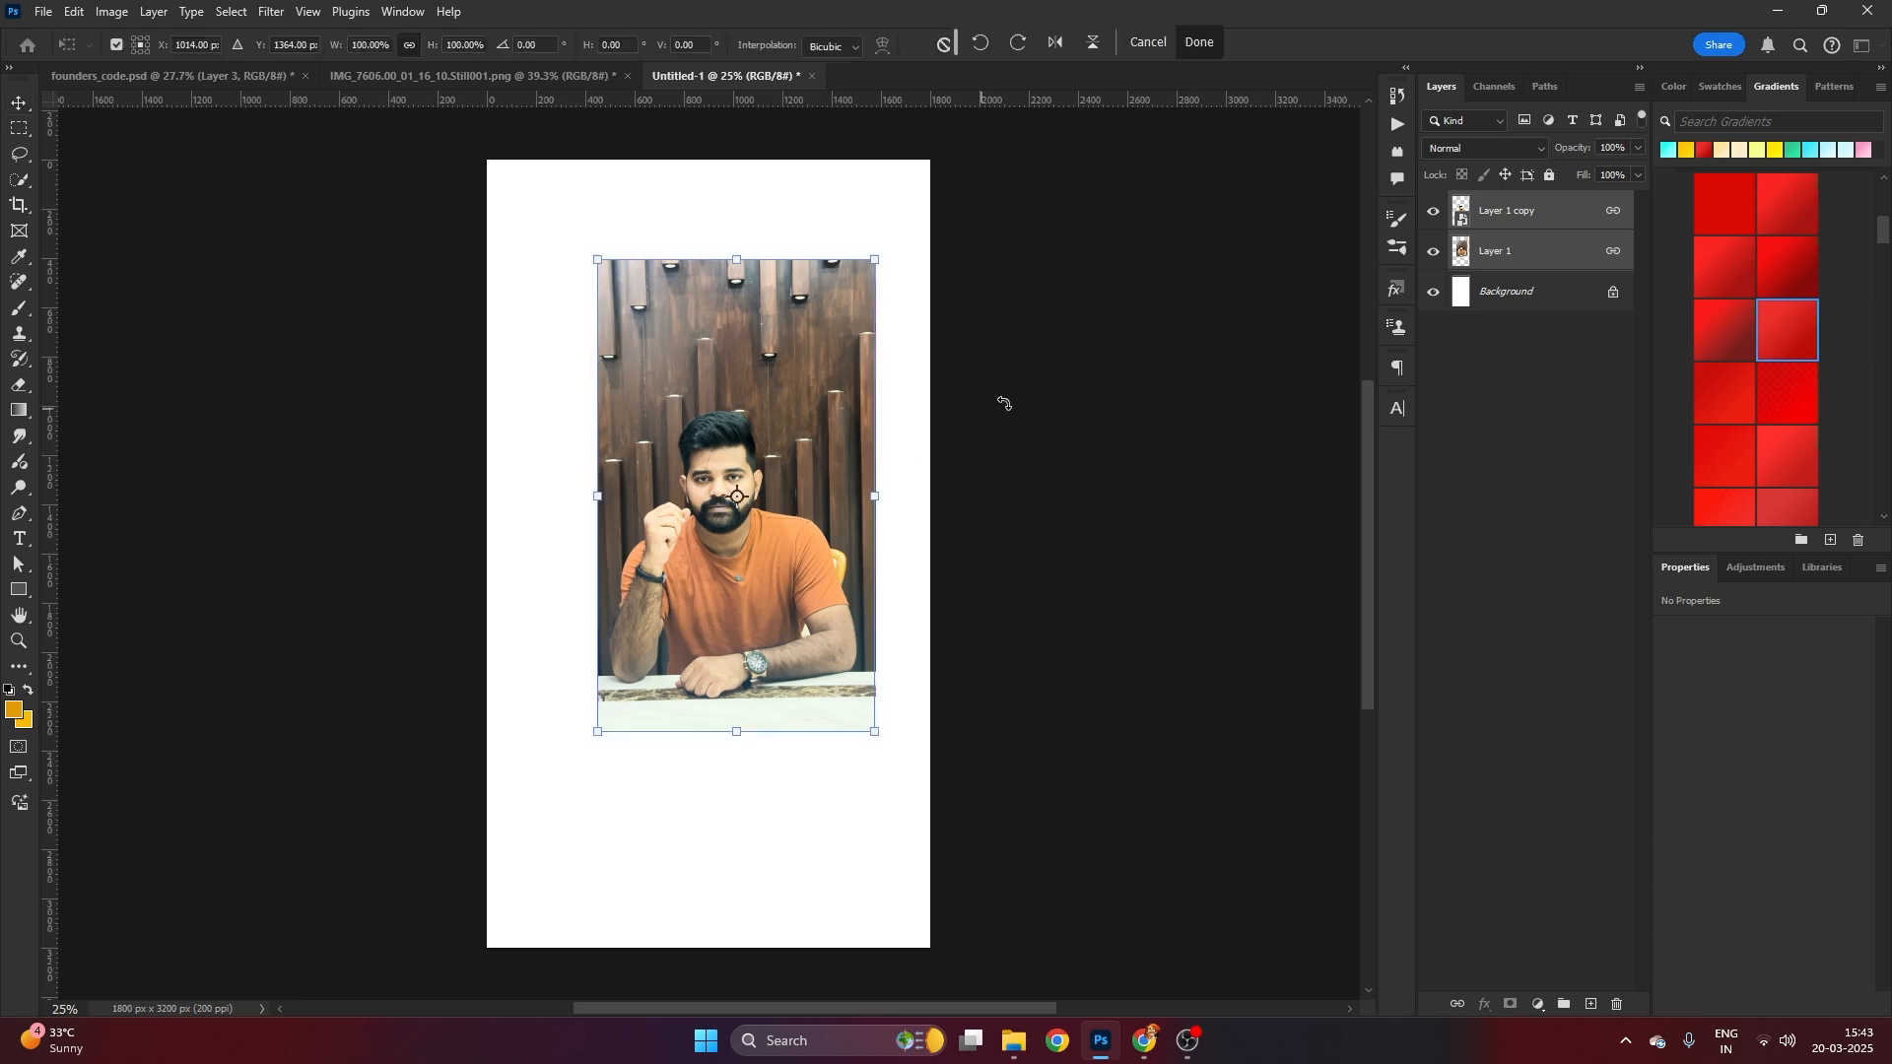
pyautogui.scroll(-3, 765, 410)
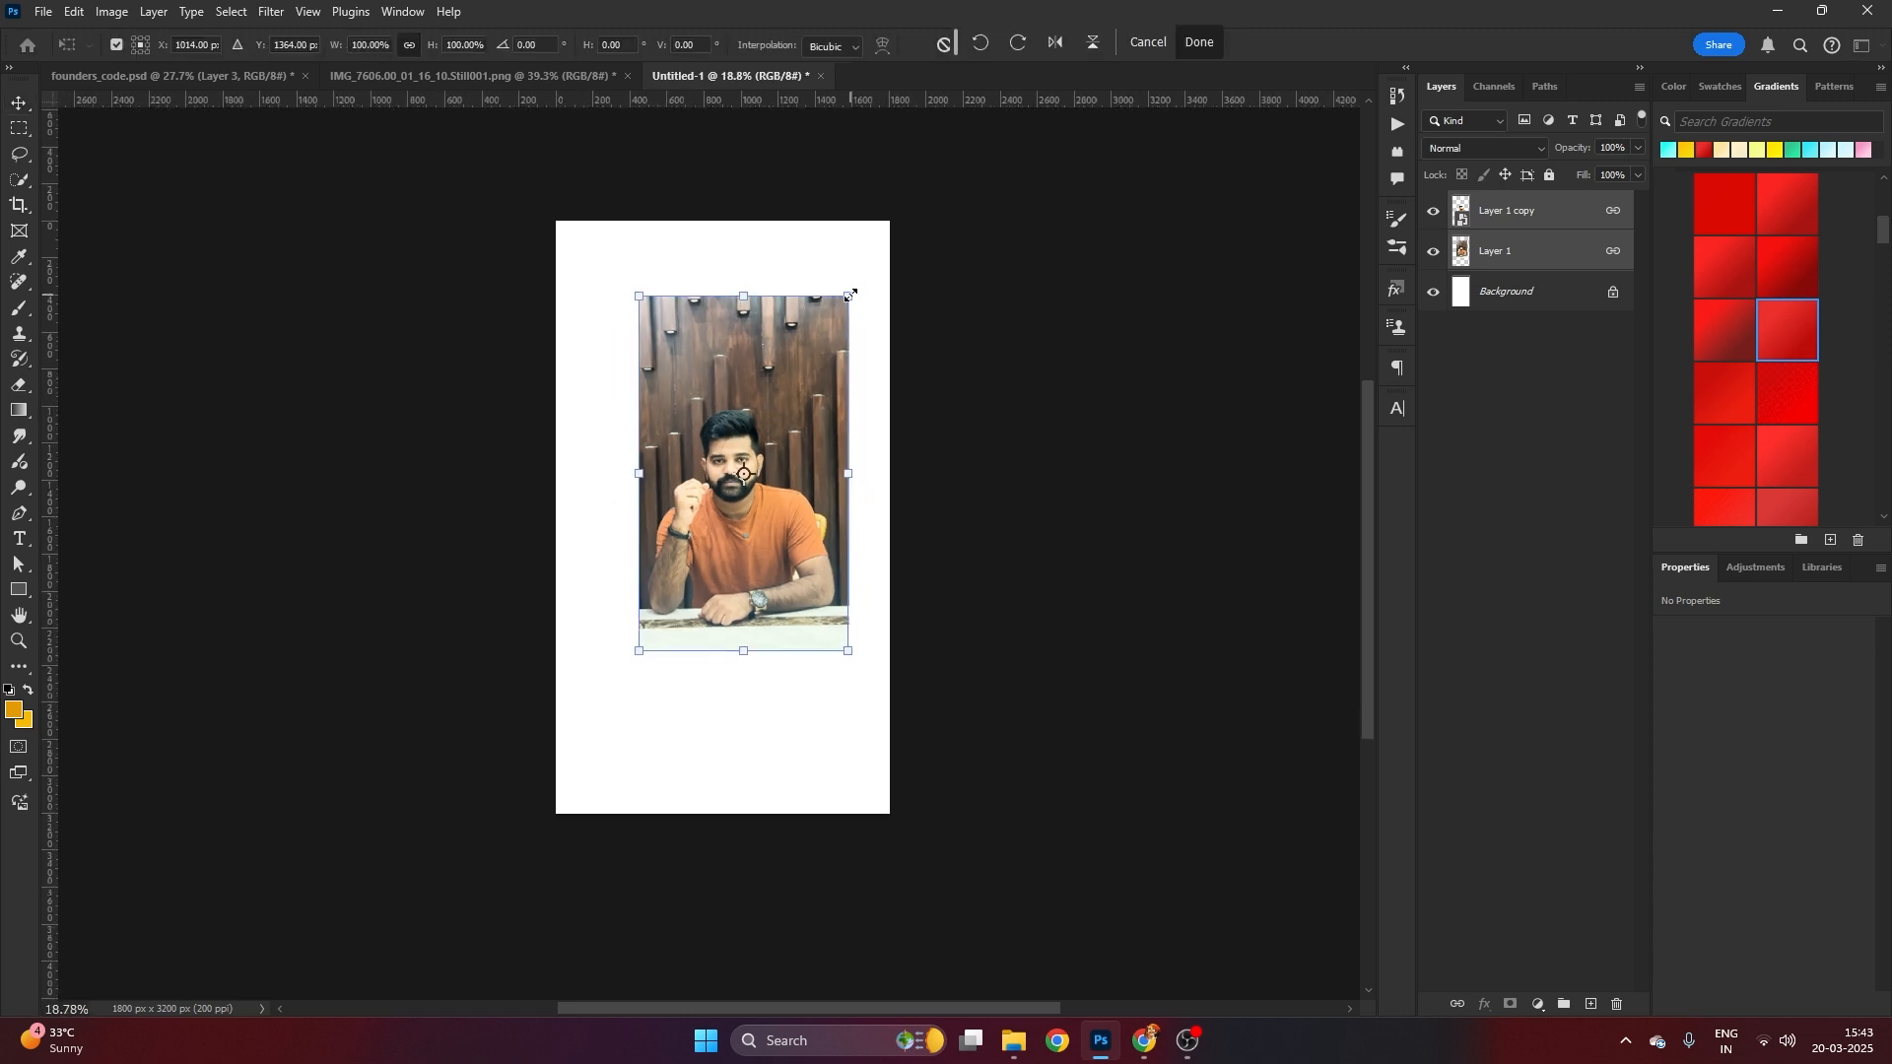
pyautogui.moveTo(851, 295); pyautogui.dragTo(910, 193)
pyautogui.moveTo(857, 277); pyautogui.dragTo(841, 357)
pyautogui.moveTo(900, 570); pyautogui.dragTo(916, 520)
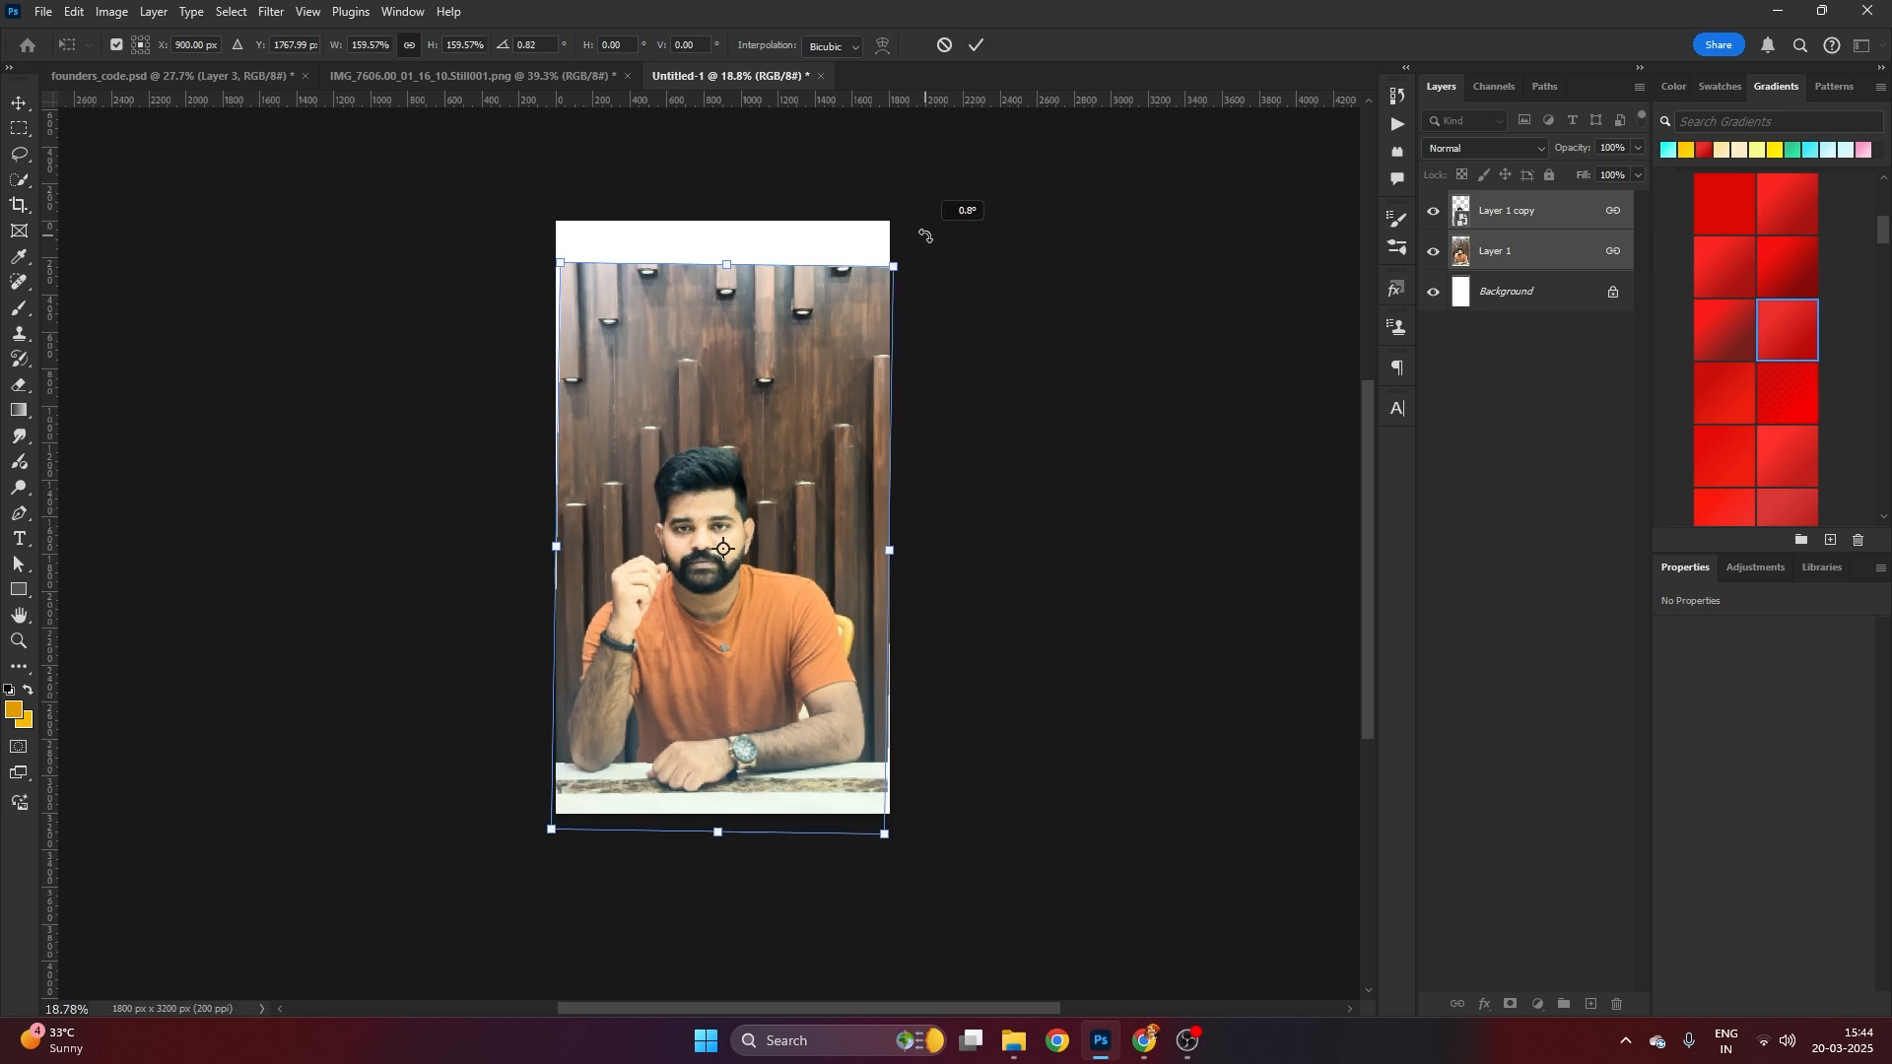
pyautogui.press('Return')
# Enlarge both portrait layers slightly more so they extend past the sides and lower edge of the canvas
pyautogui.hotkey('ctrl', 't')
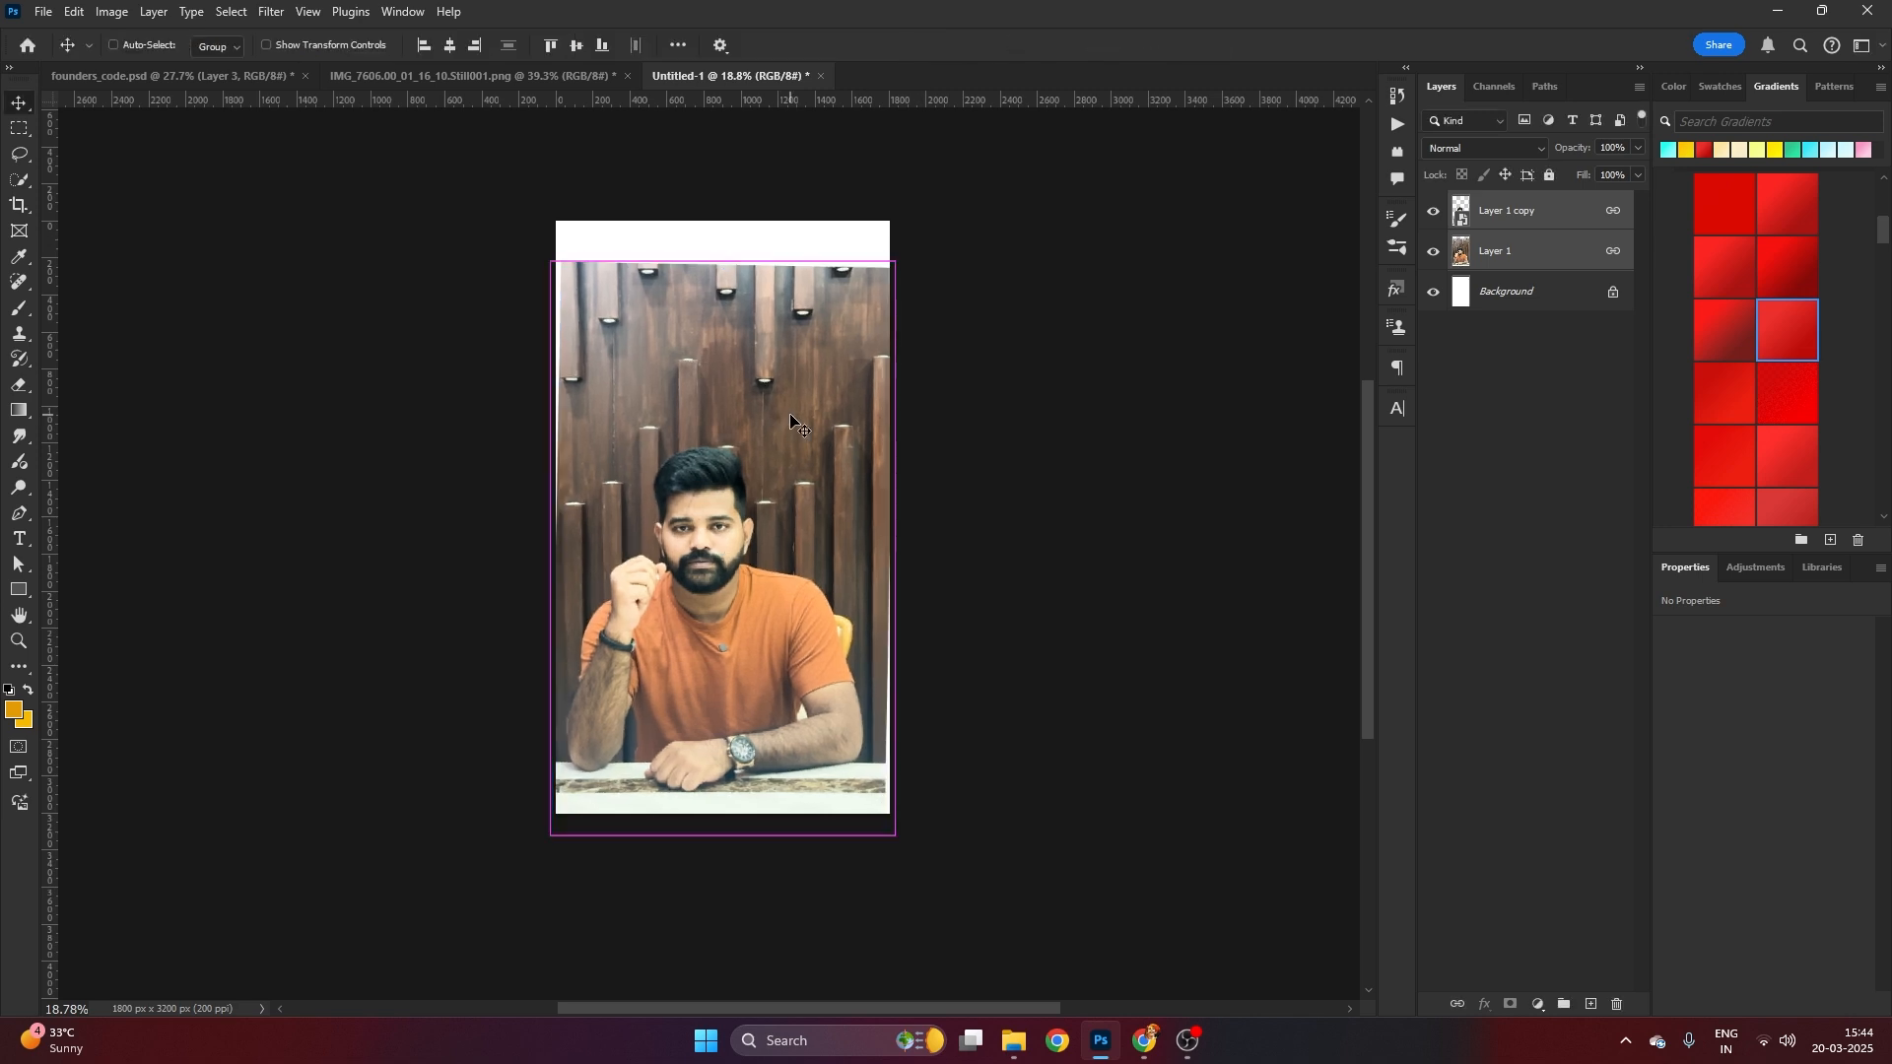
pyautogui.moveTo(896, 830); pyautogui.dragTo(901, 846)
pyautogui.press('Return')
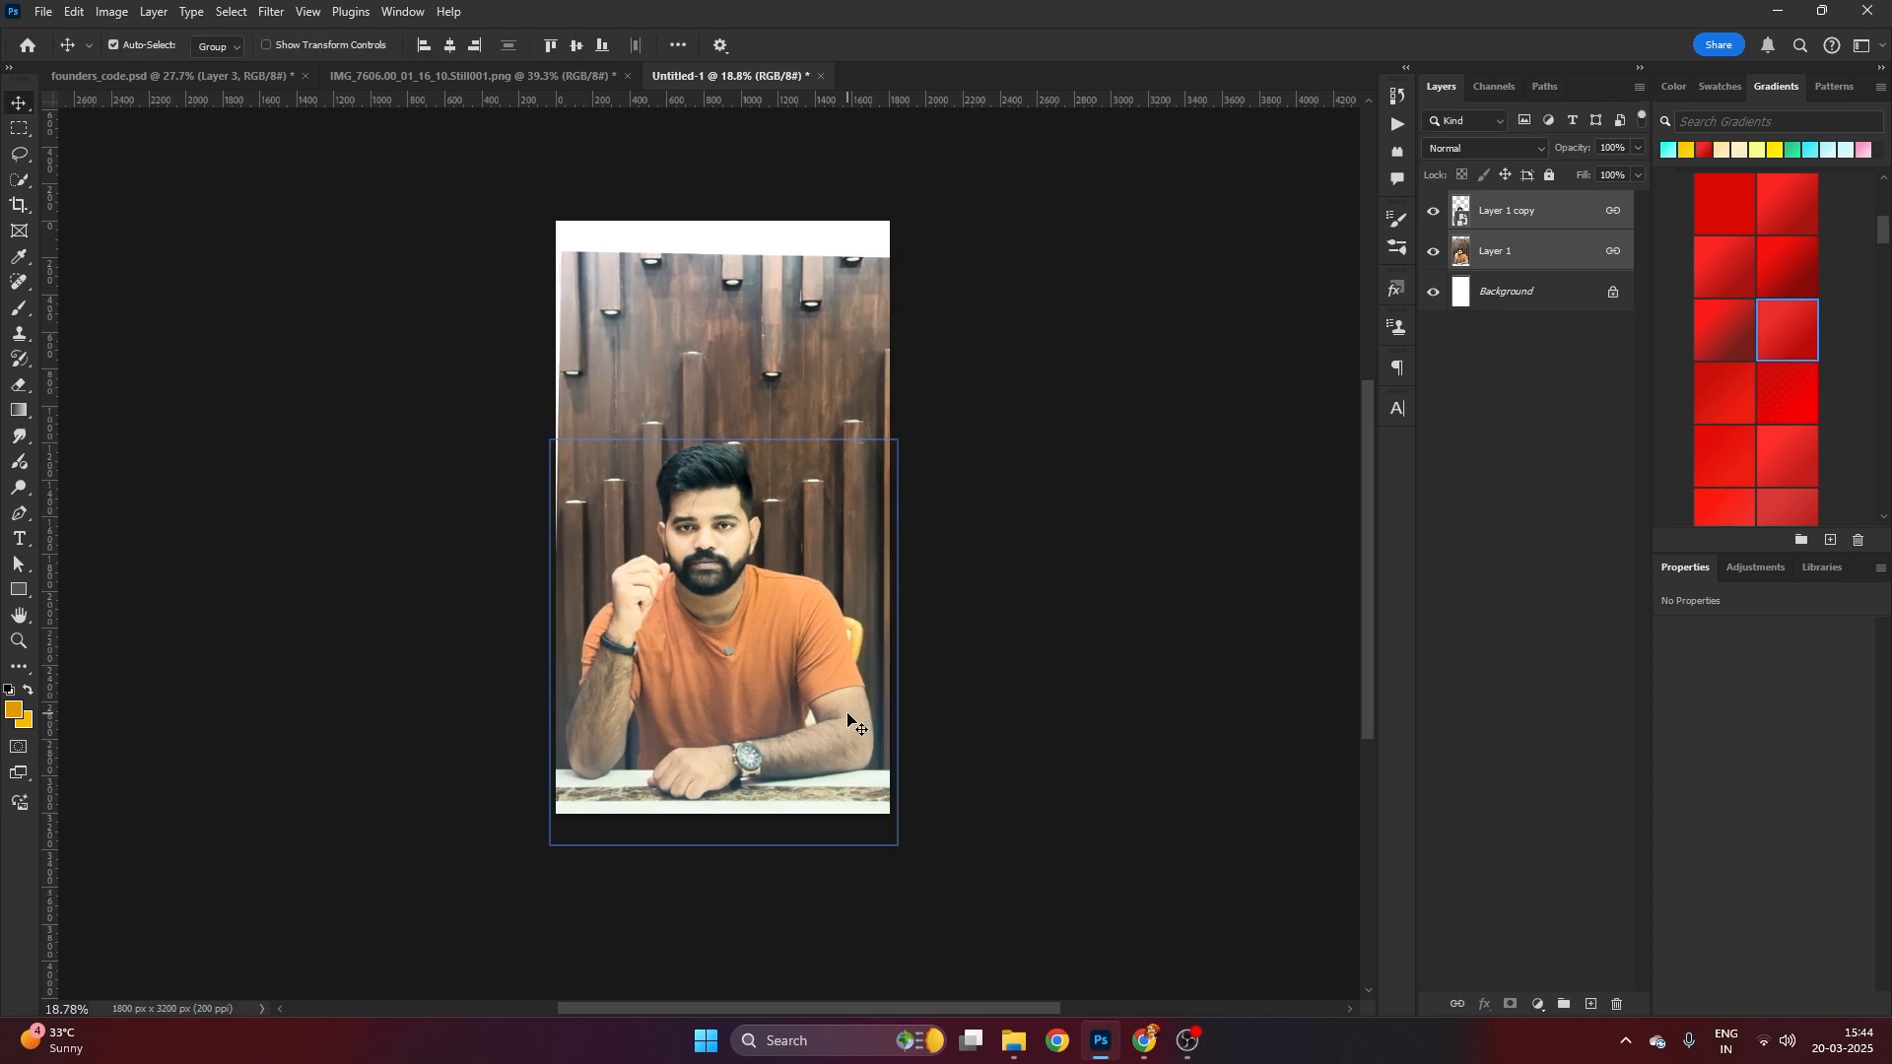
# Hide Layer 1 so only the cutout shows, and check the Keedaa Cola poster reference in the browser
pyautogui.click(1517, 252)
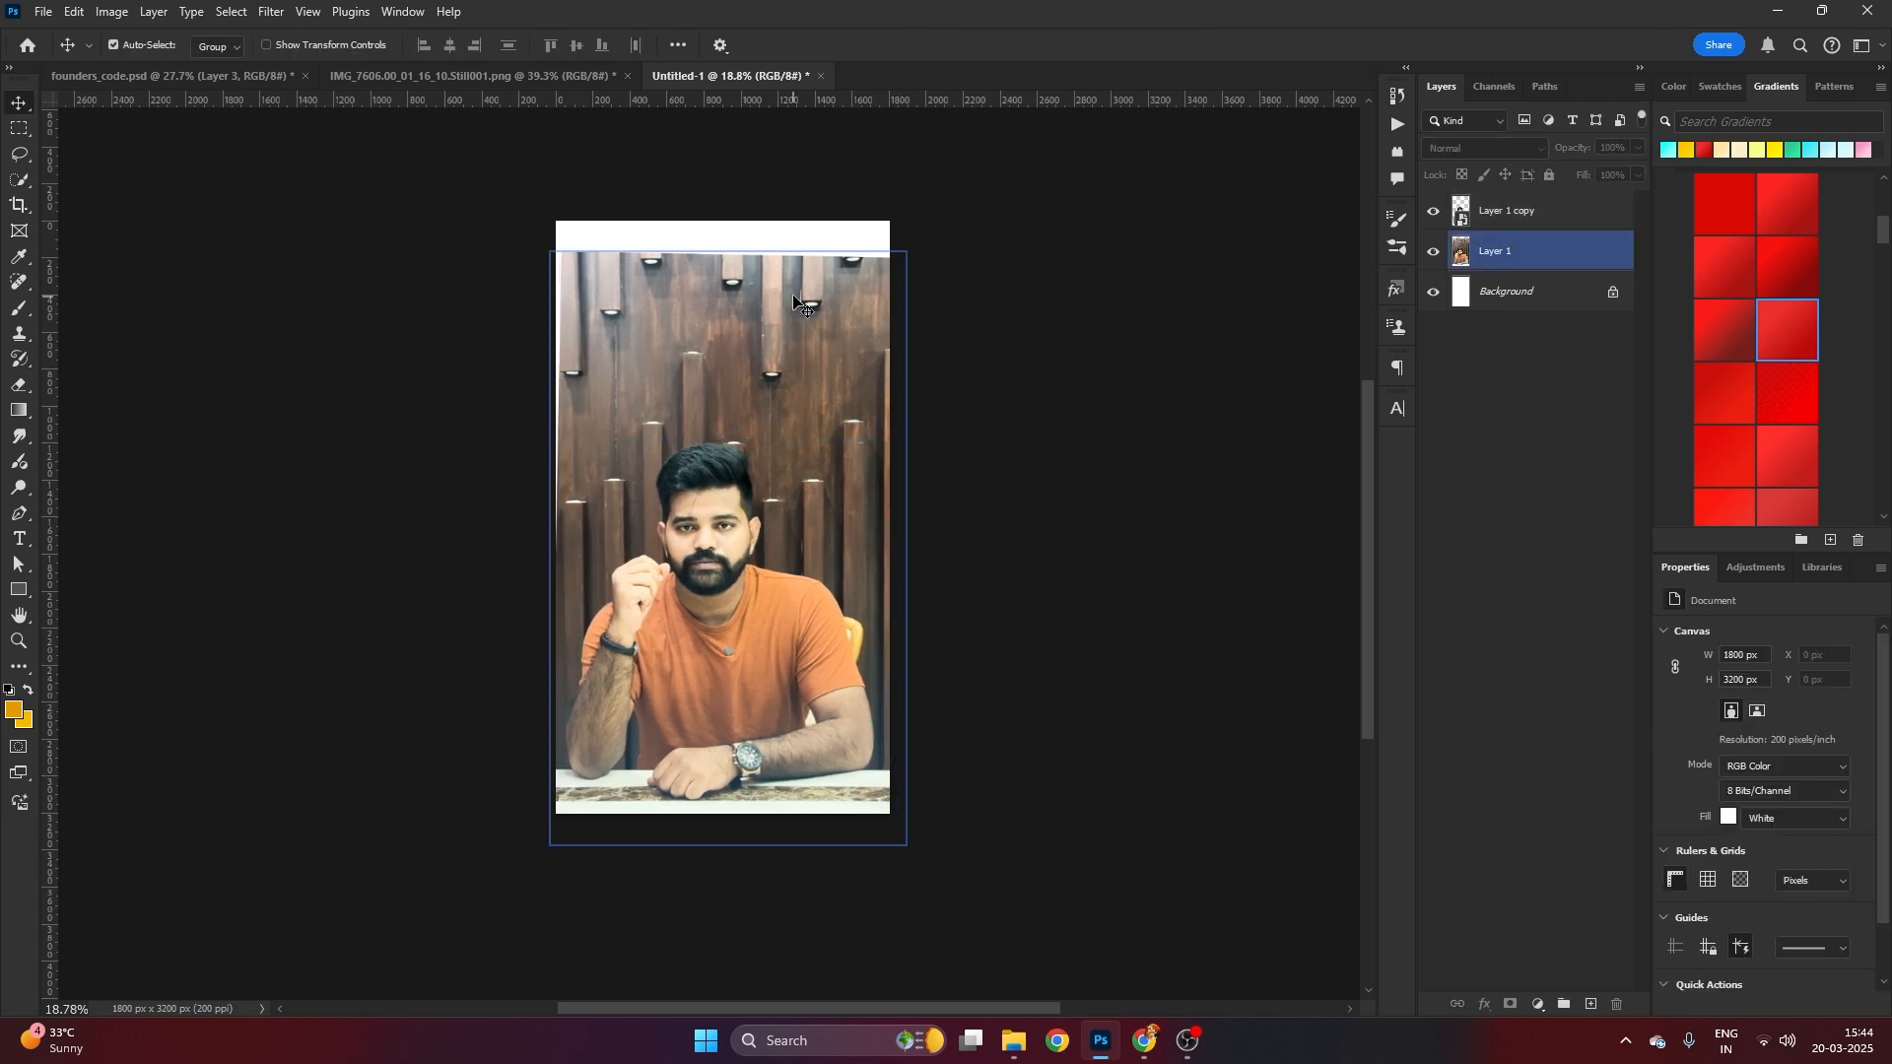
pyautogui.click(1434, 252)
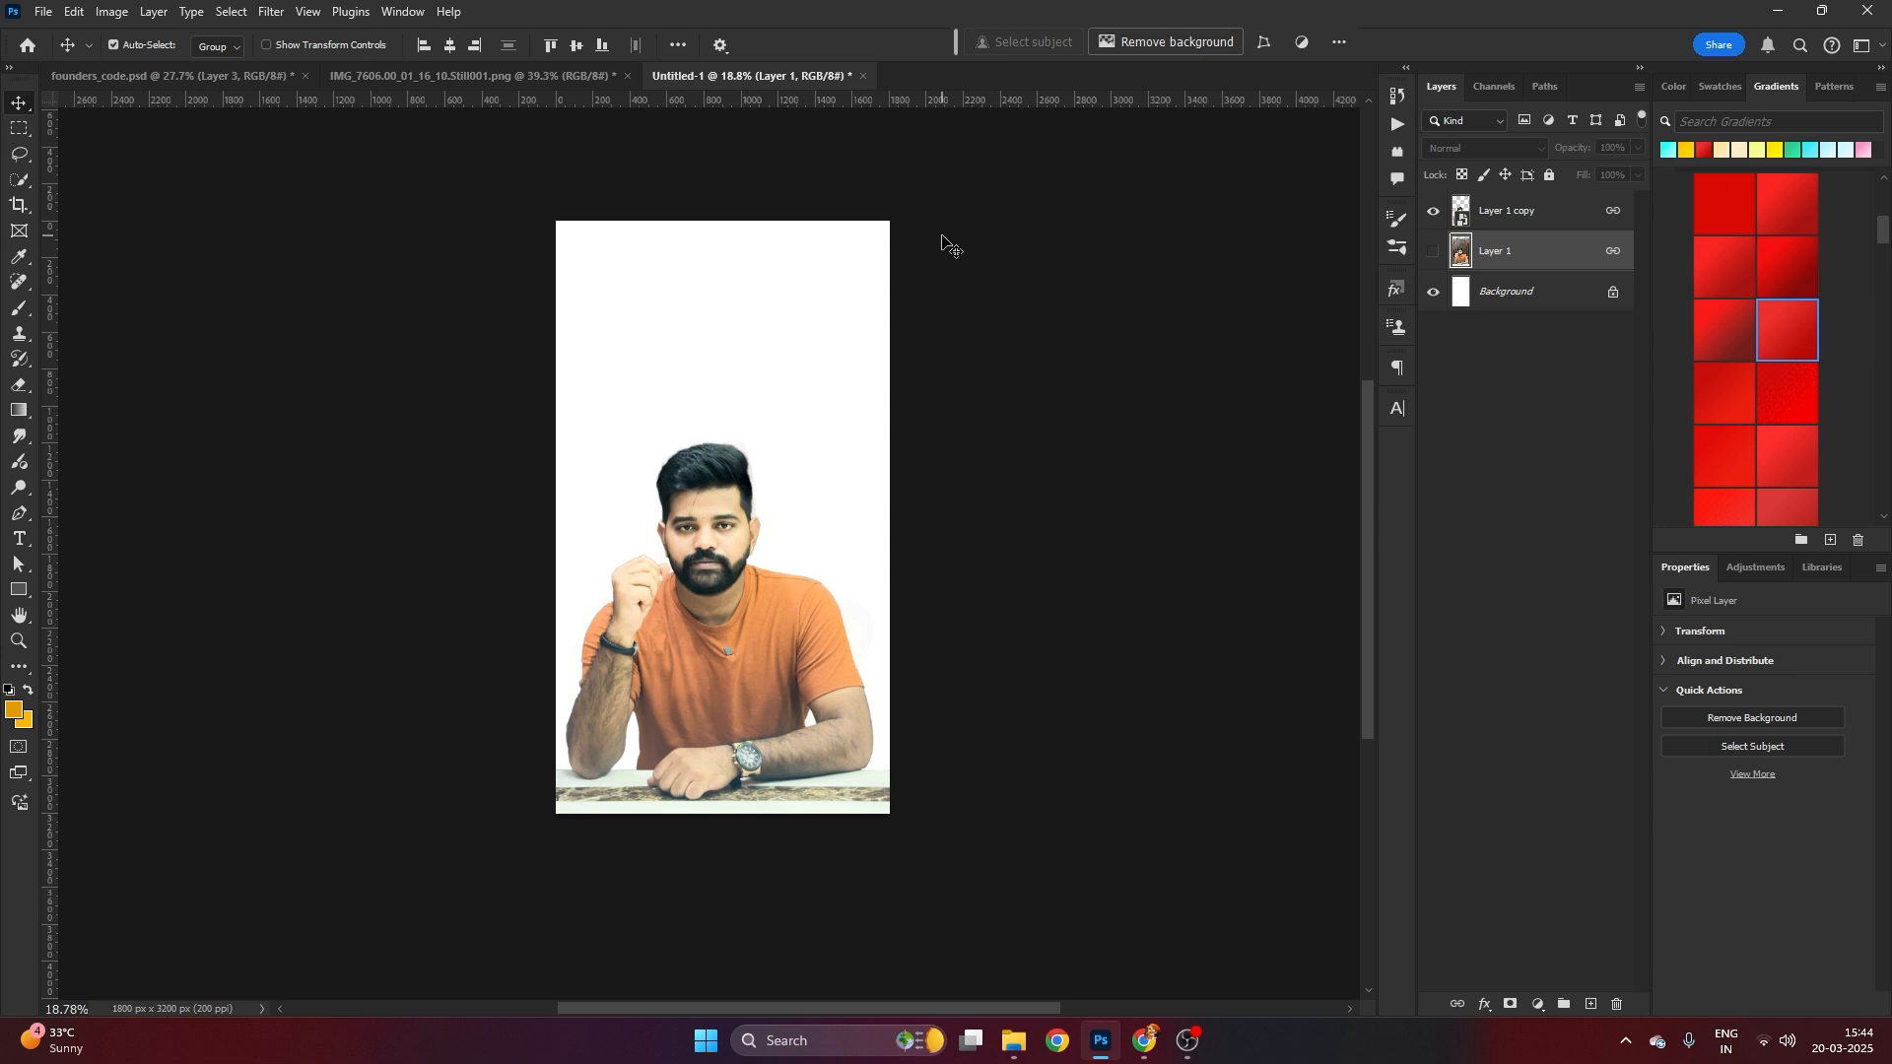
pyautogui.click(1144, 1040)
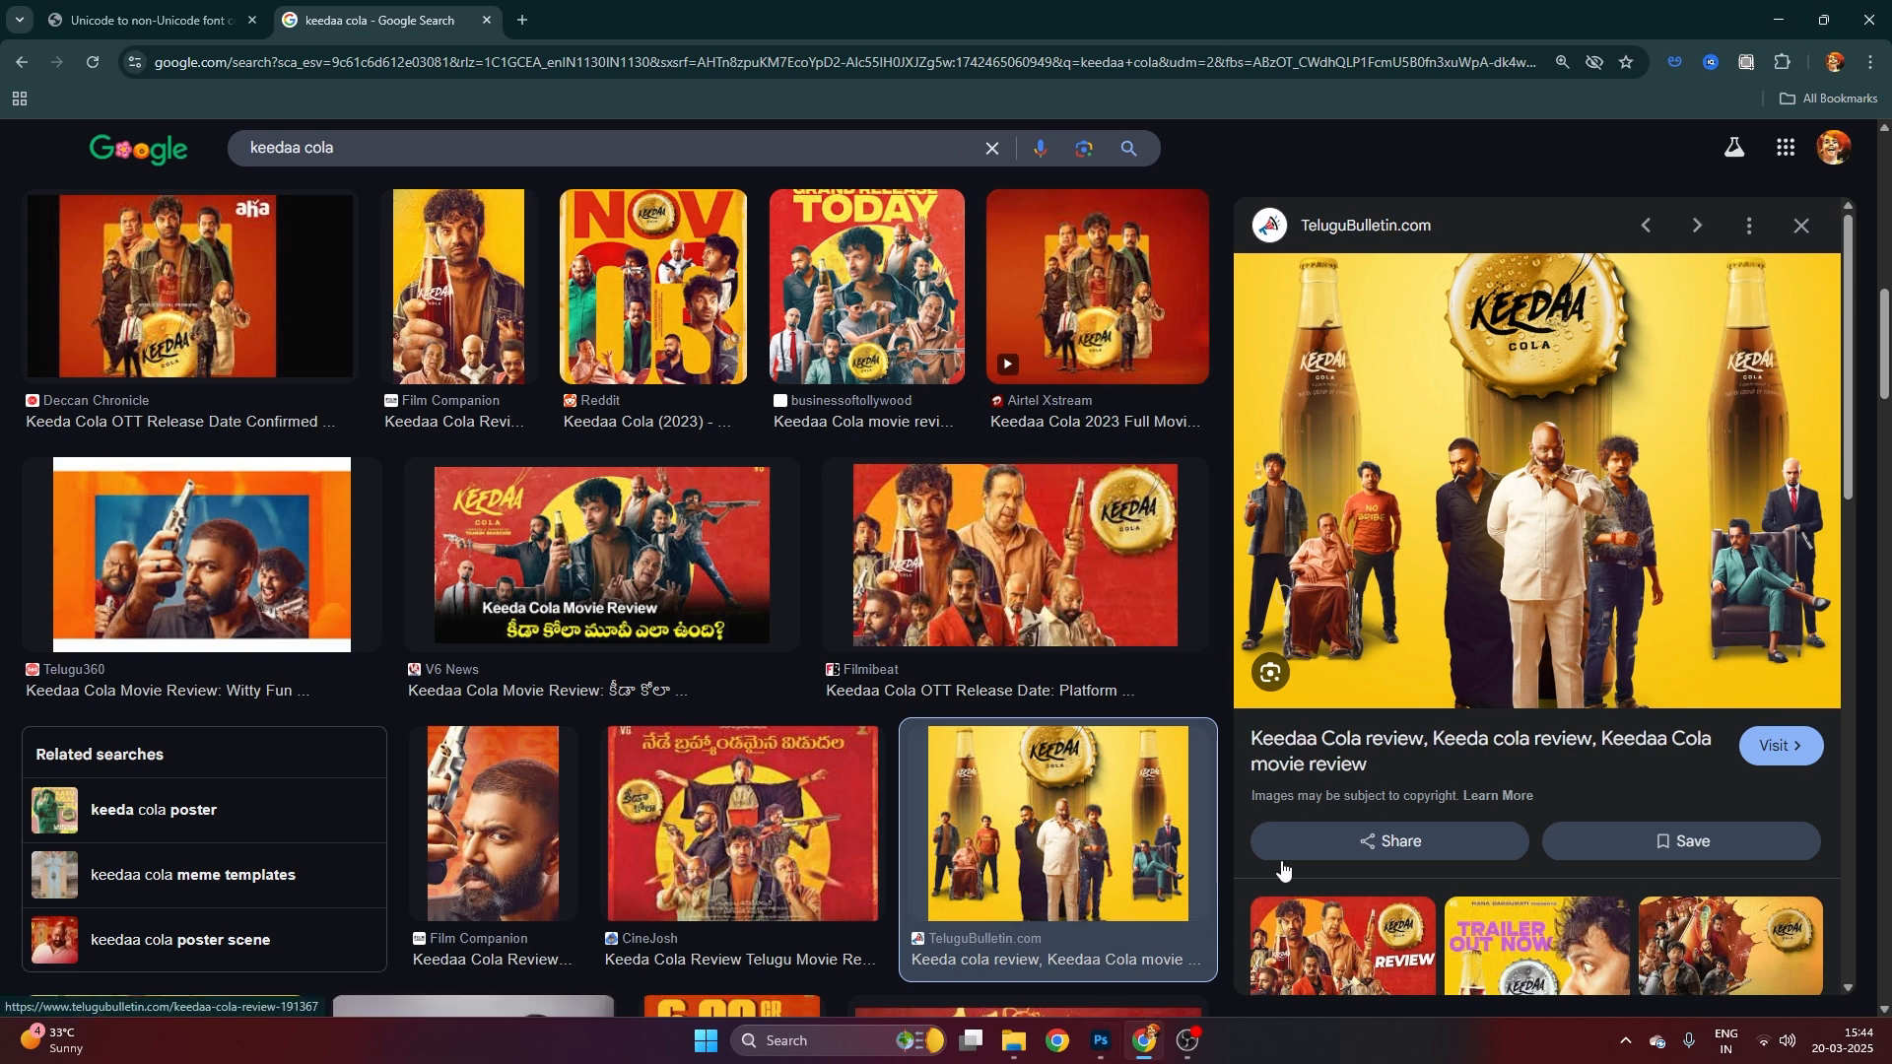
pyautogui.click(1101, 1041)
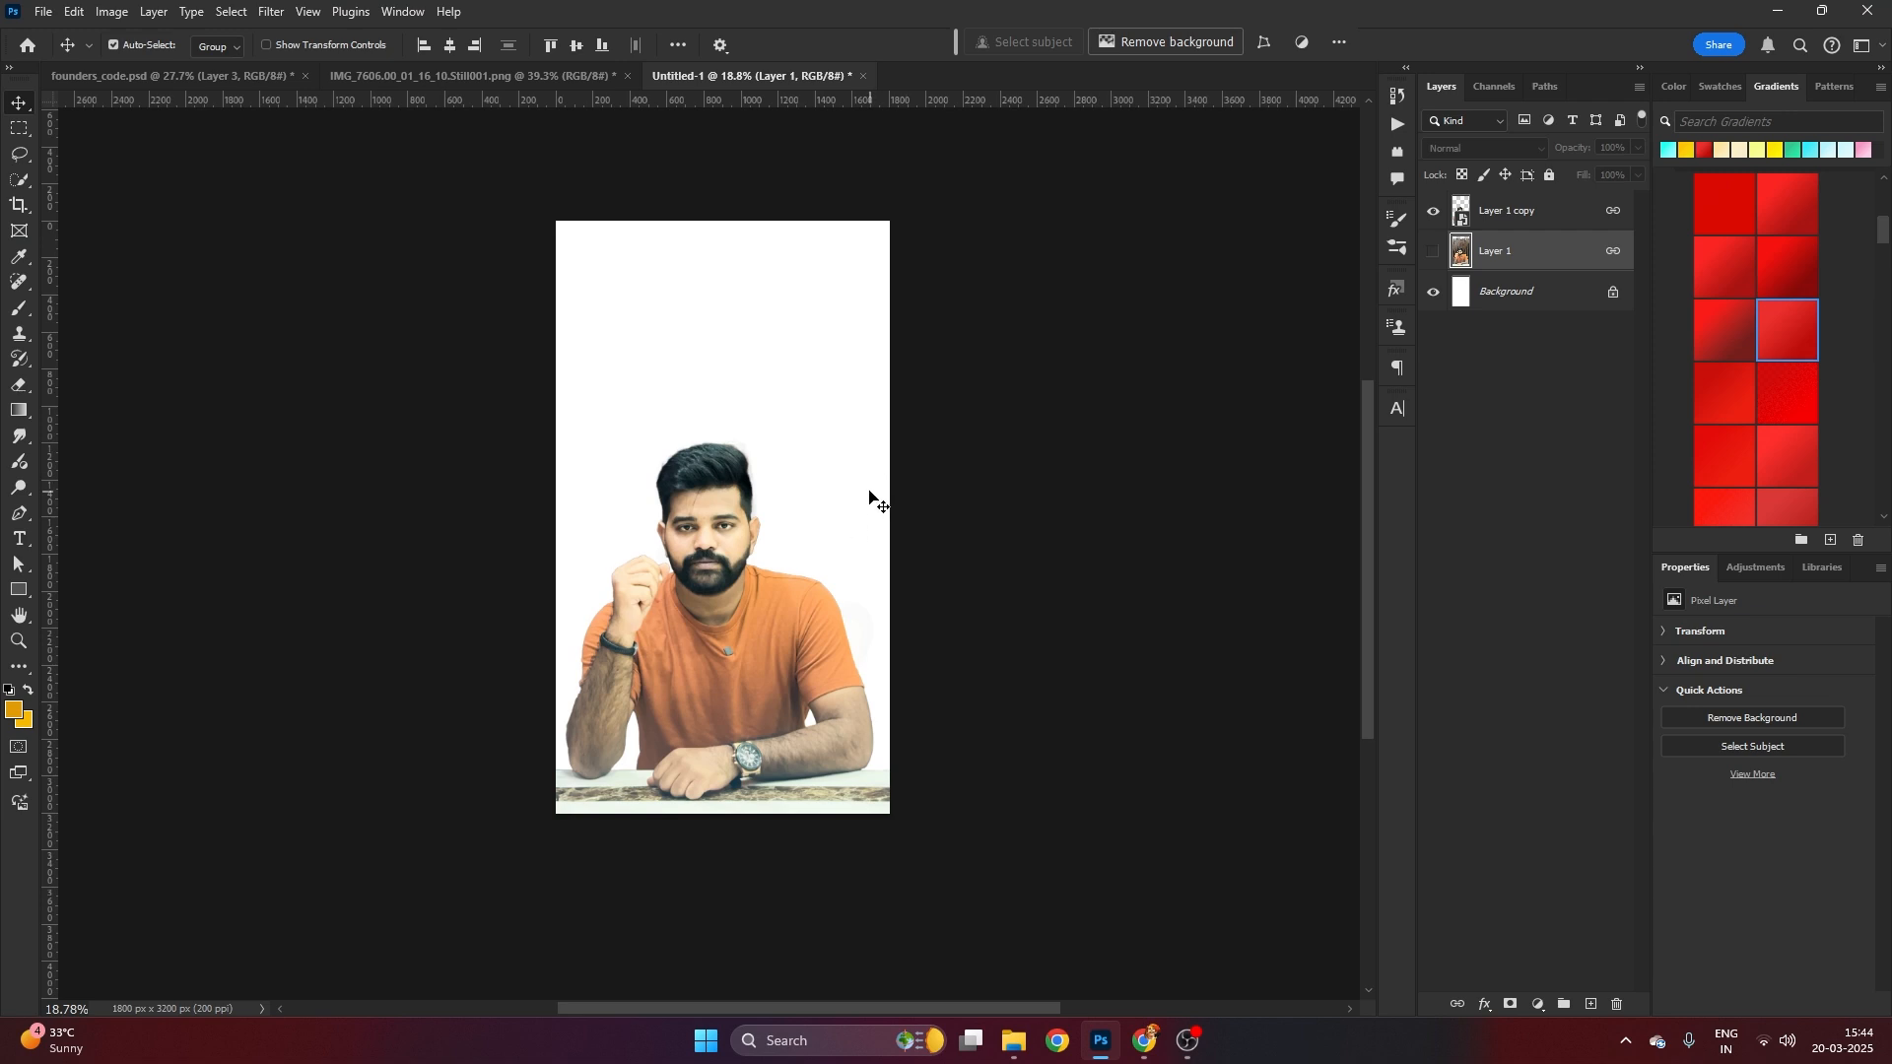
# Add a solid color fill layer in orange #e39c03 directly above the Background layer
pyautogui.click(836, 384)
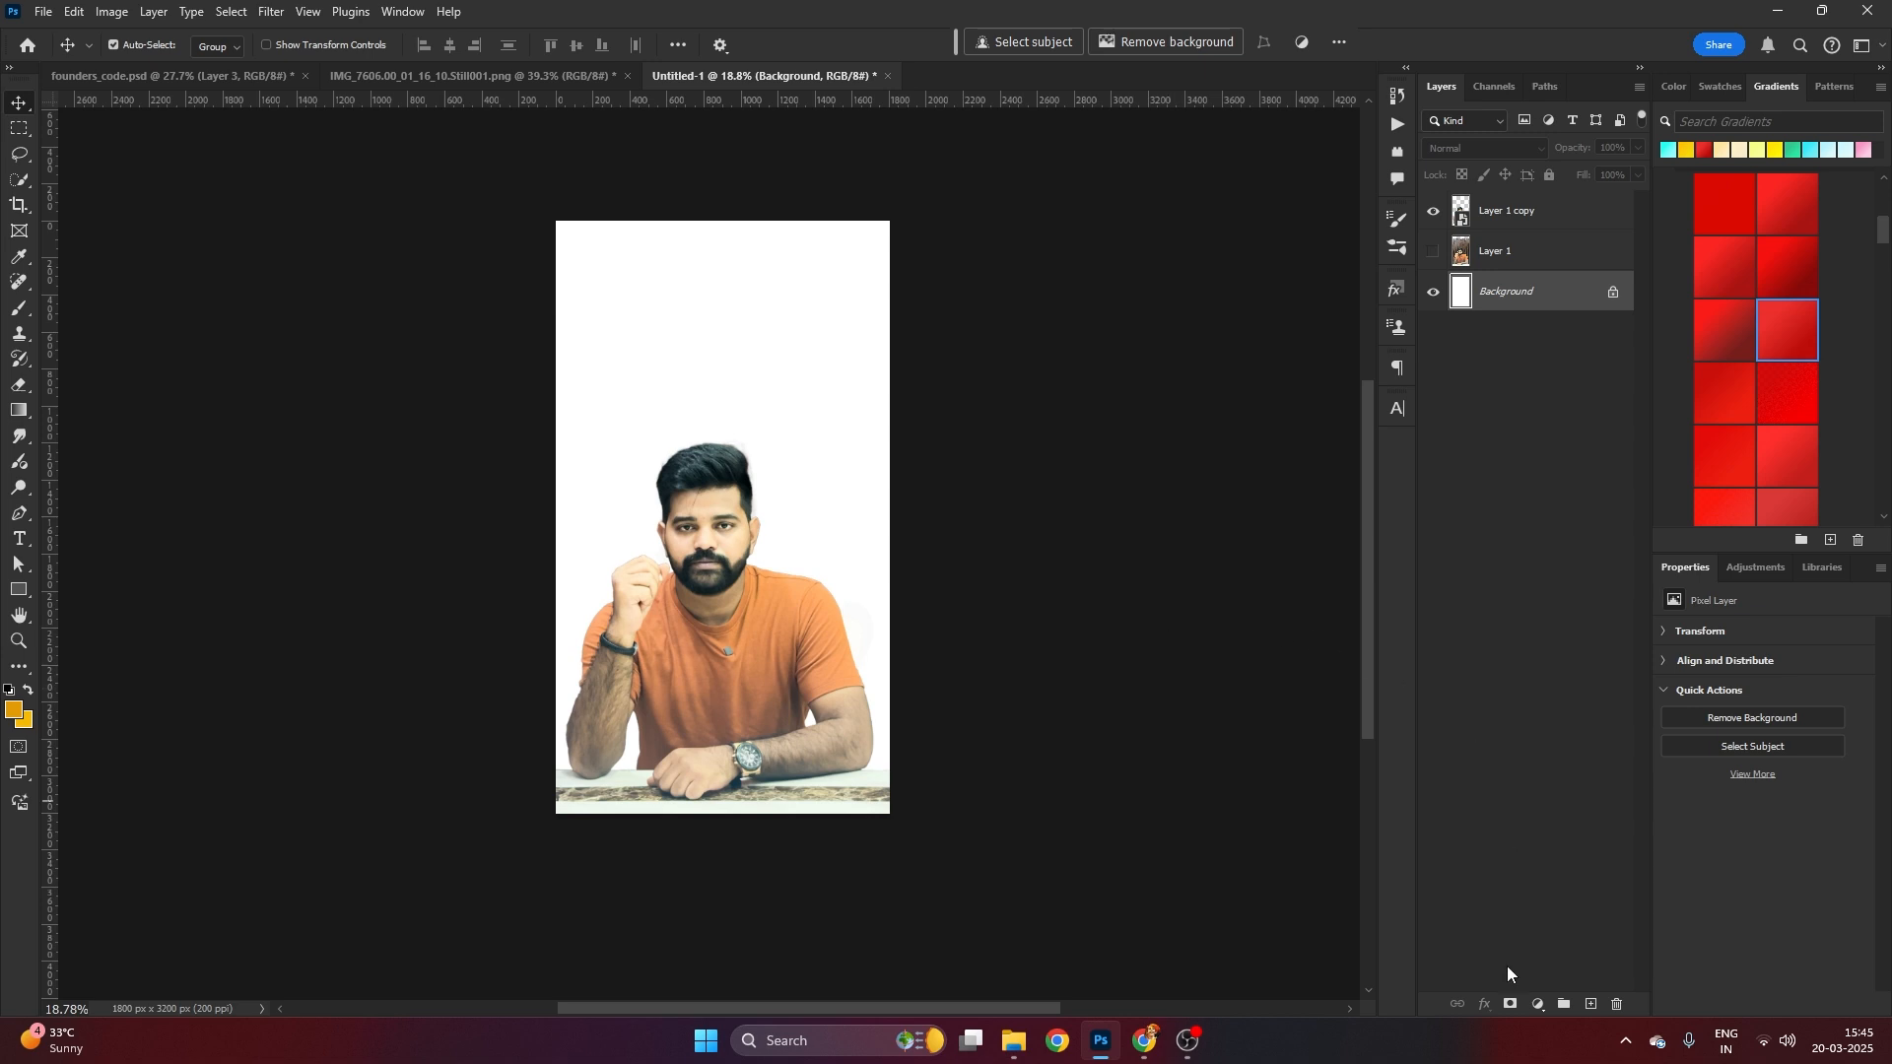
pyautogui.click(1524, 1005)
pyautogui.click(1582, 660)
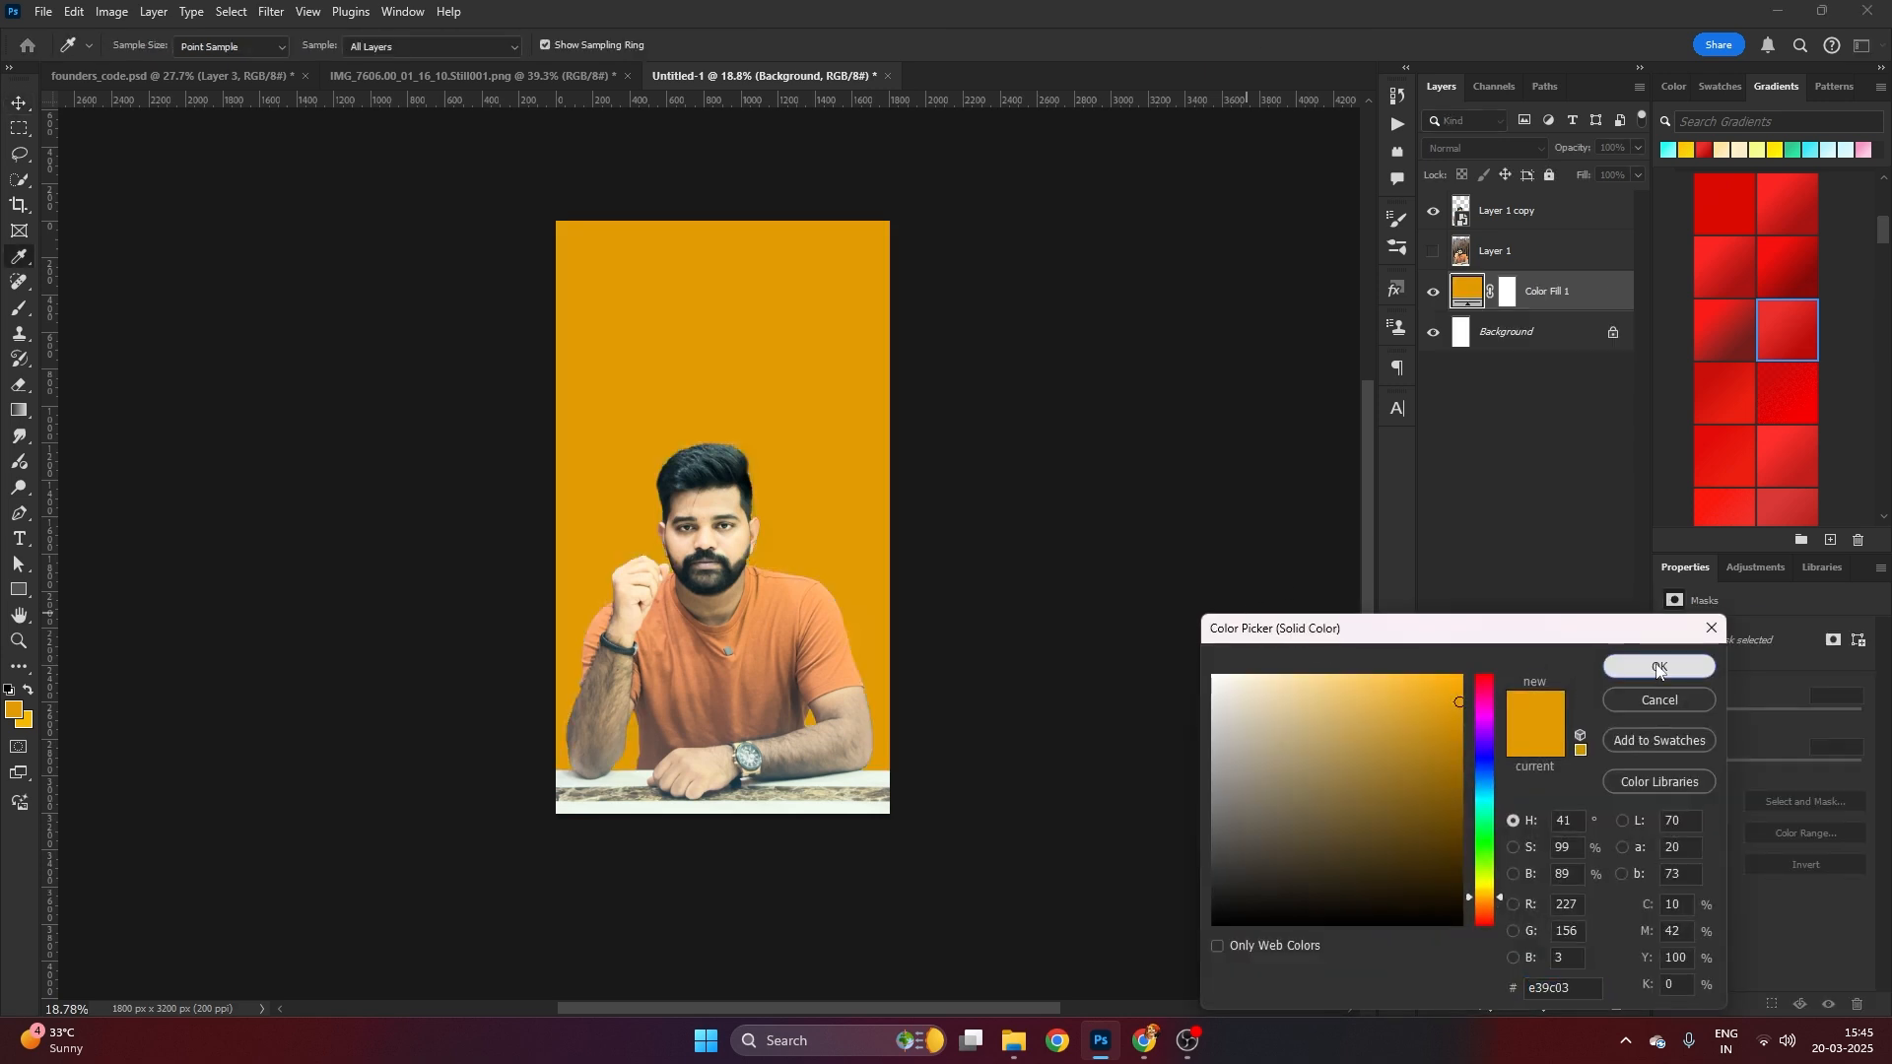
pyautogui.click(1627, 678)
pyautogui.press('v')
# Duplicate the orange fill layer, recolor the copy with the yellow background swatch color, and place the orange fill above it
pyautogui.moveTo(1552, 294); pyautogui.dragTo(1538, 314)
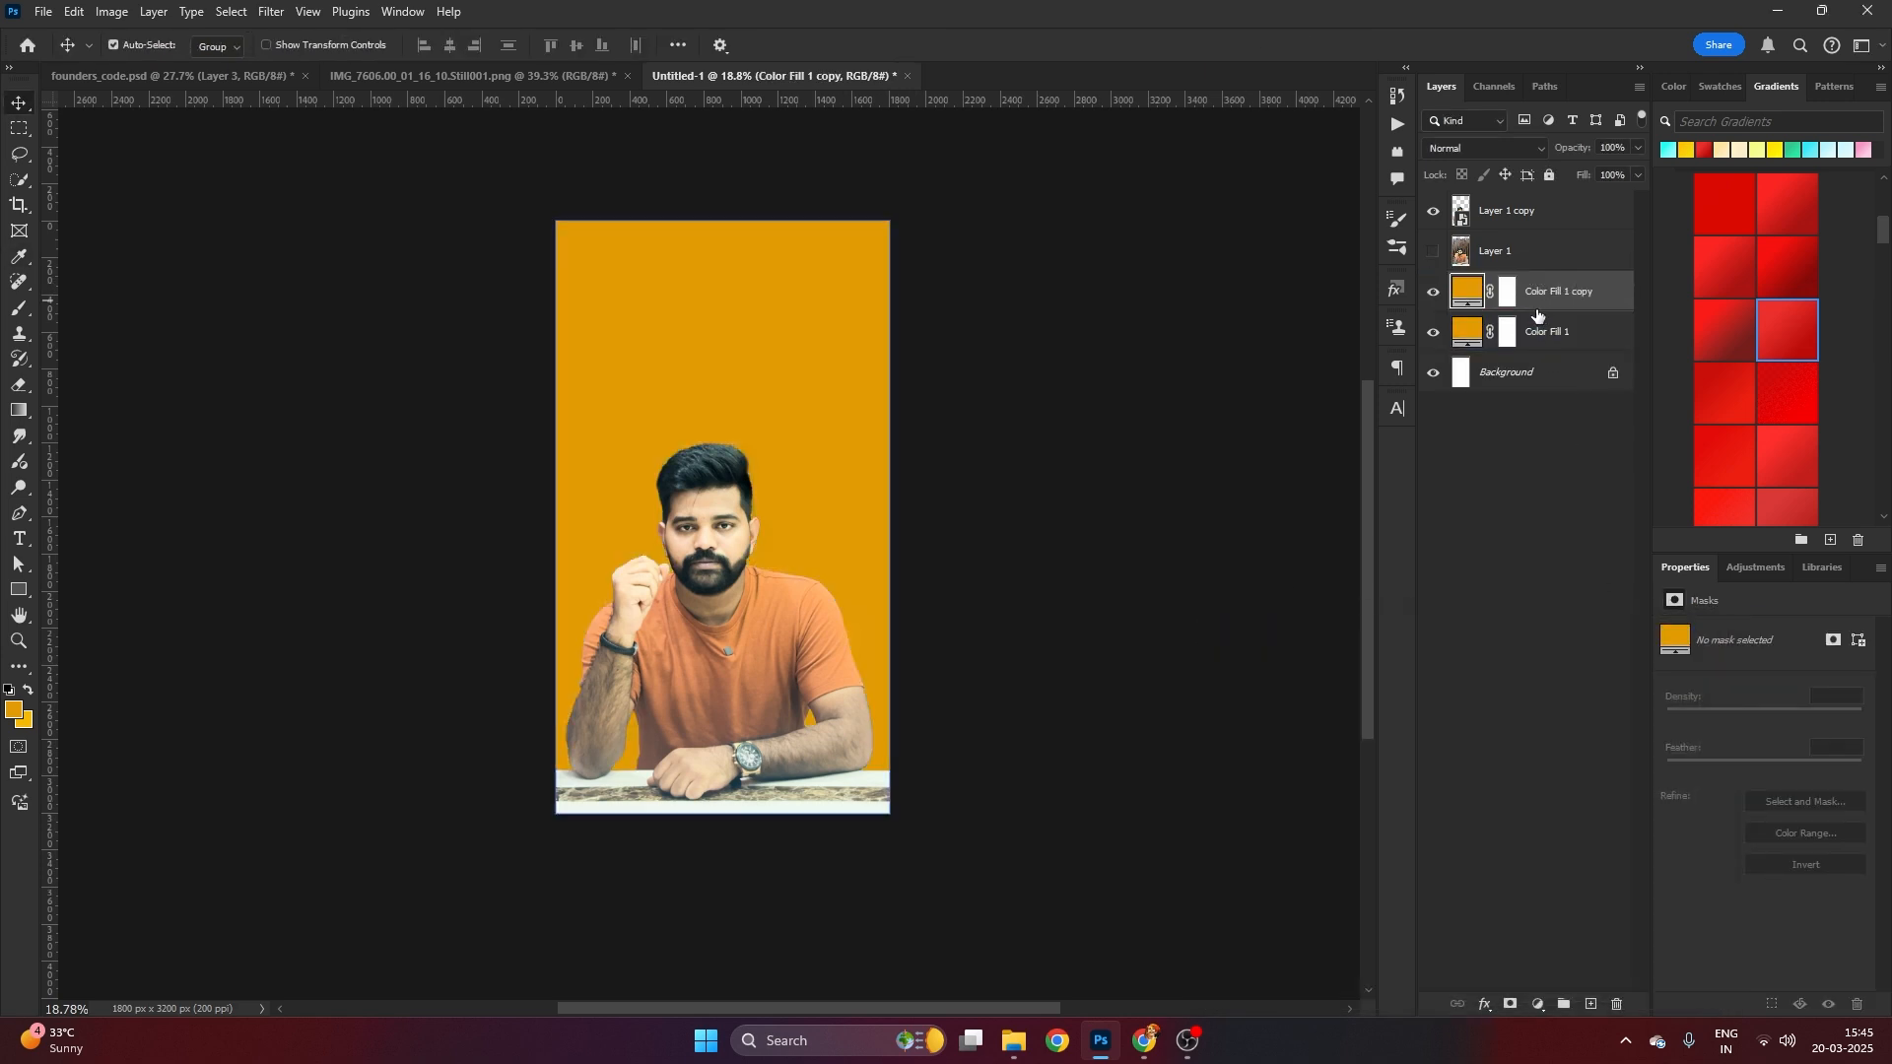
pyautogui.doubleClick(1469, 294)
pyautogui.click(29, 723)
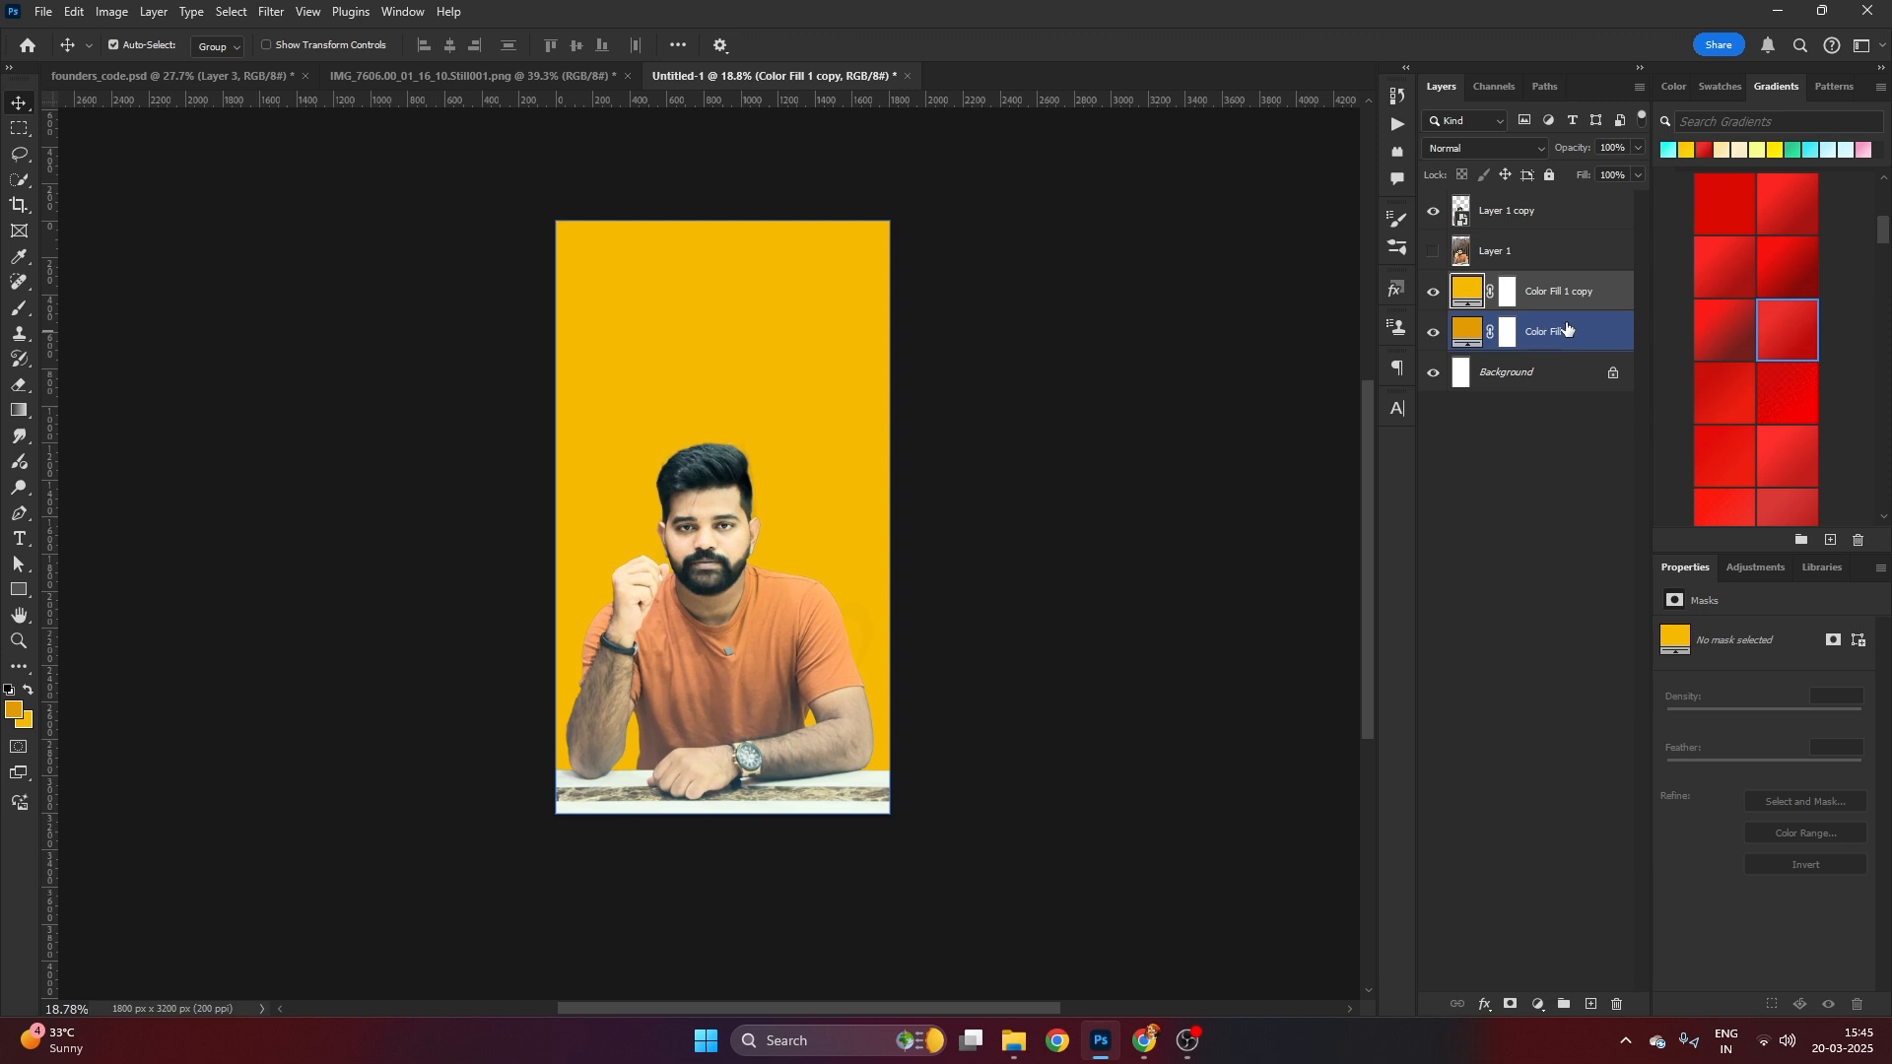
pyautogui.moveTo(1566, 328); pyautogui.dragTo(1552, 298)
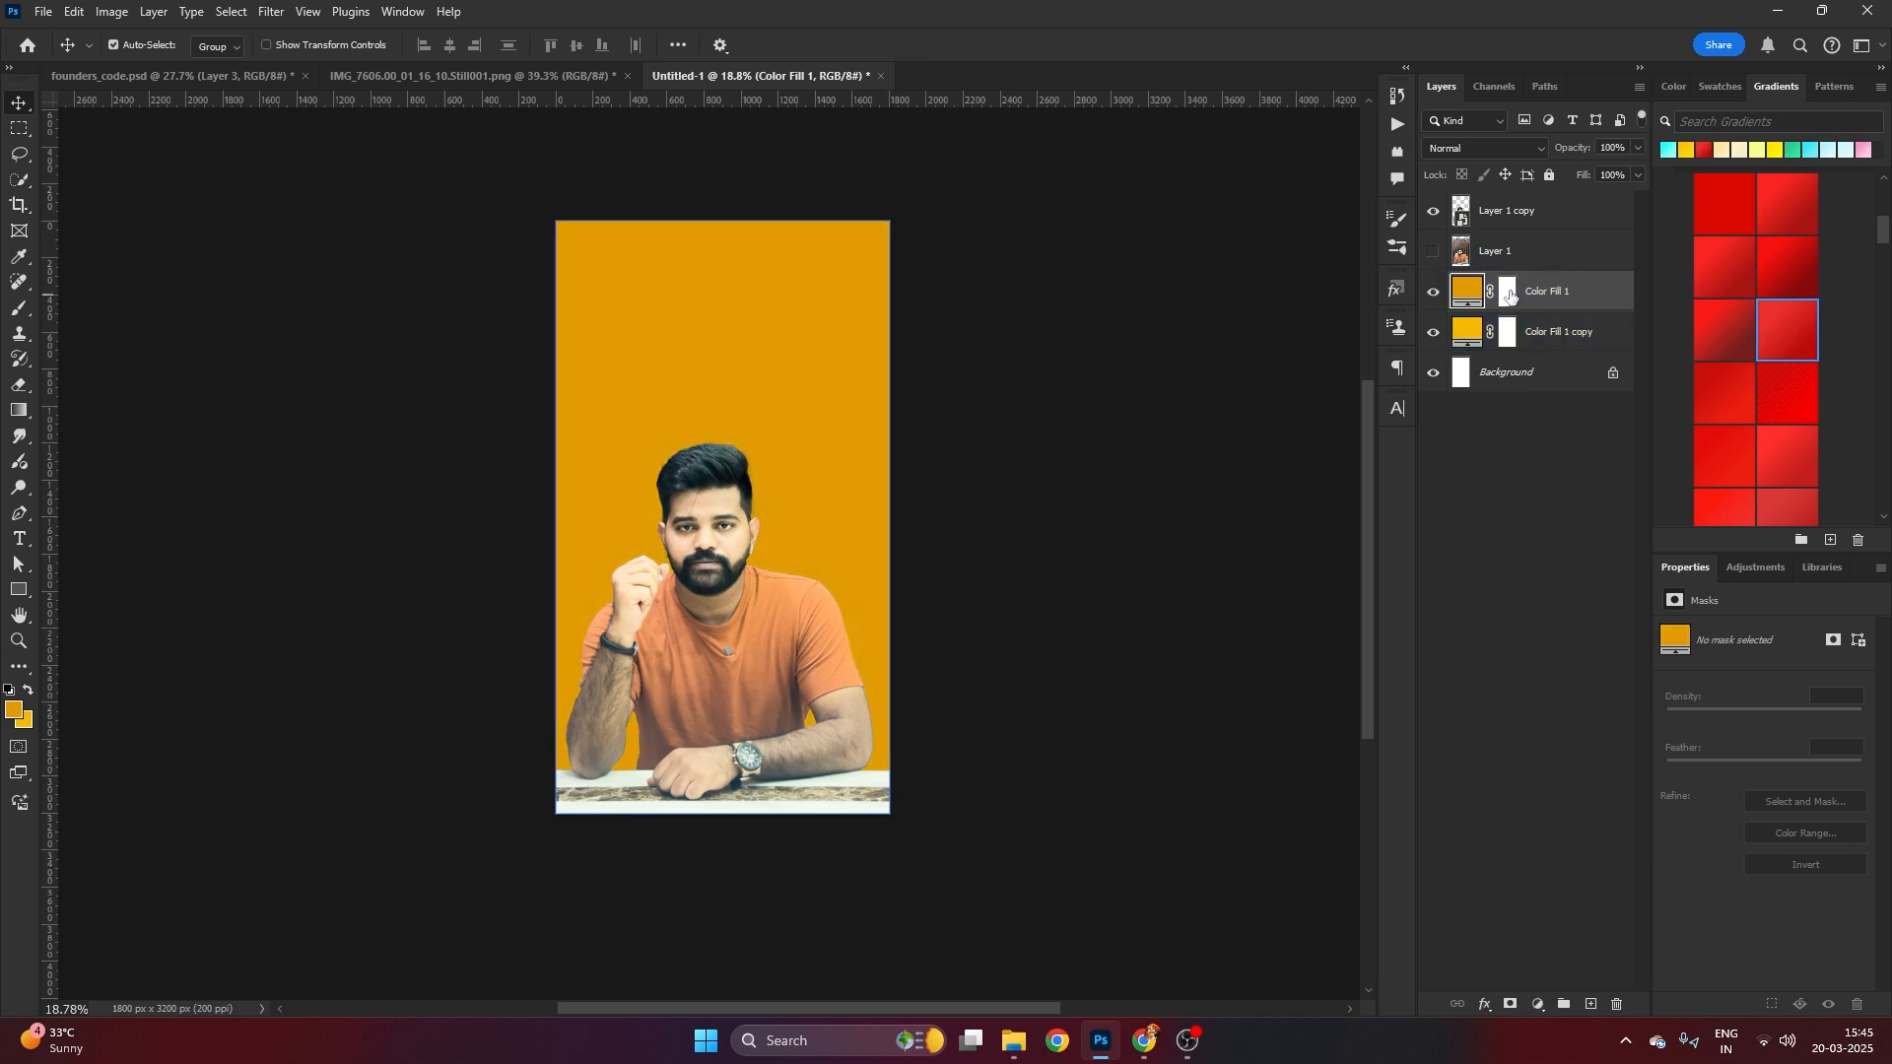
# Paint black on the orange fill's mask behind the man with a soft 2315 px brush, creating a yellow glow
pyautogui.click(1507, 293)
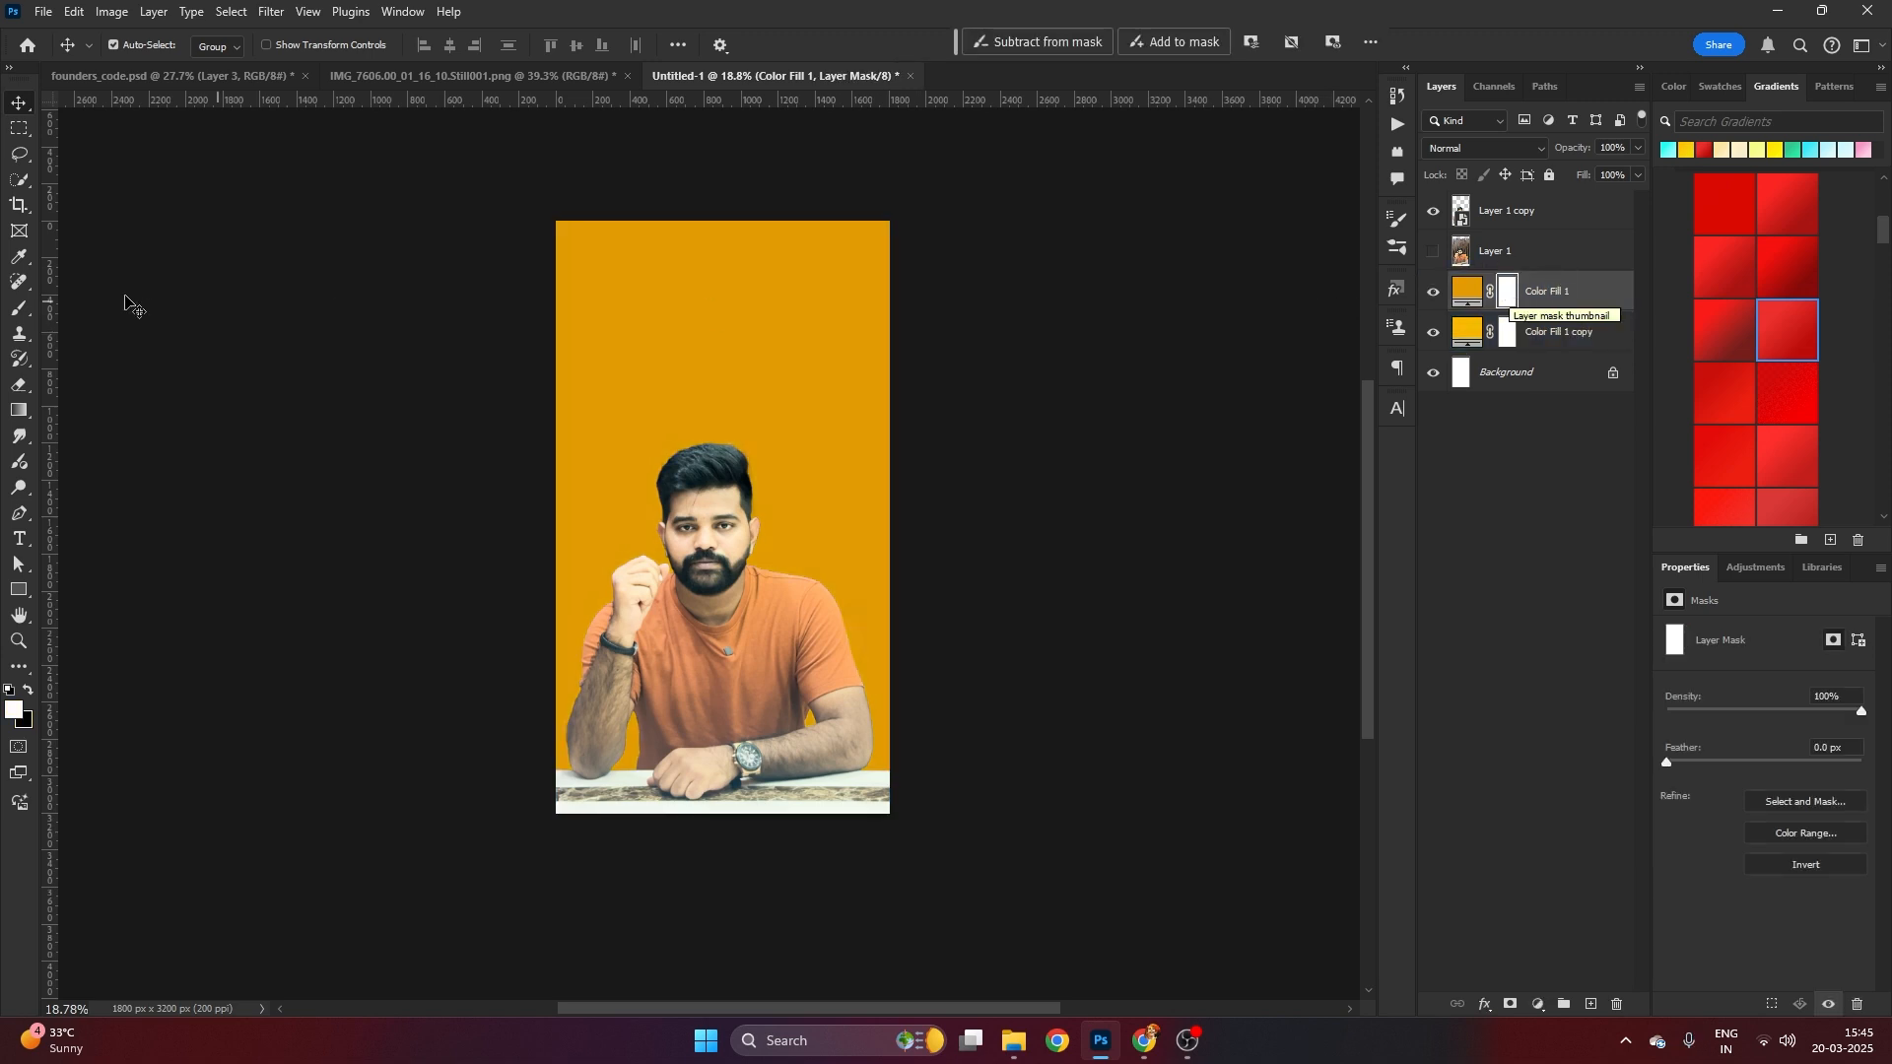
pyautogui.click(18, 308)
pyautogui.moveTo(689, 443); pyautogui.dragTo(963, 444)
pyautogui.moveTo(711, 547)
pyautogui.mouseDown()
pyautogui.moveTo(709, 486)
pyautogui.moveTo(663, 486)
pyautogui.moveTo(719, 540)
pyautogui.moveTo(726, 499)
pyautogui.mouseUp()
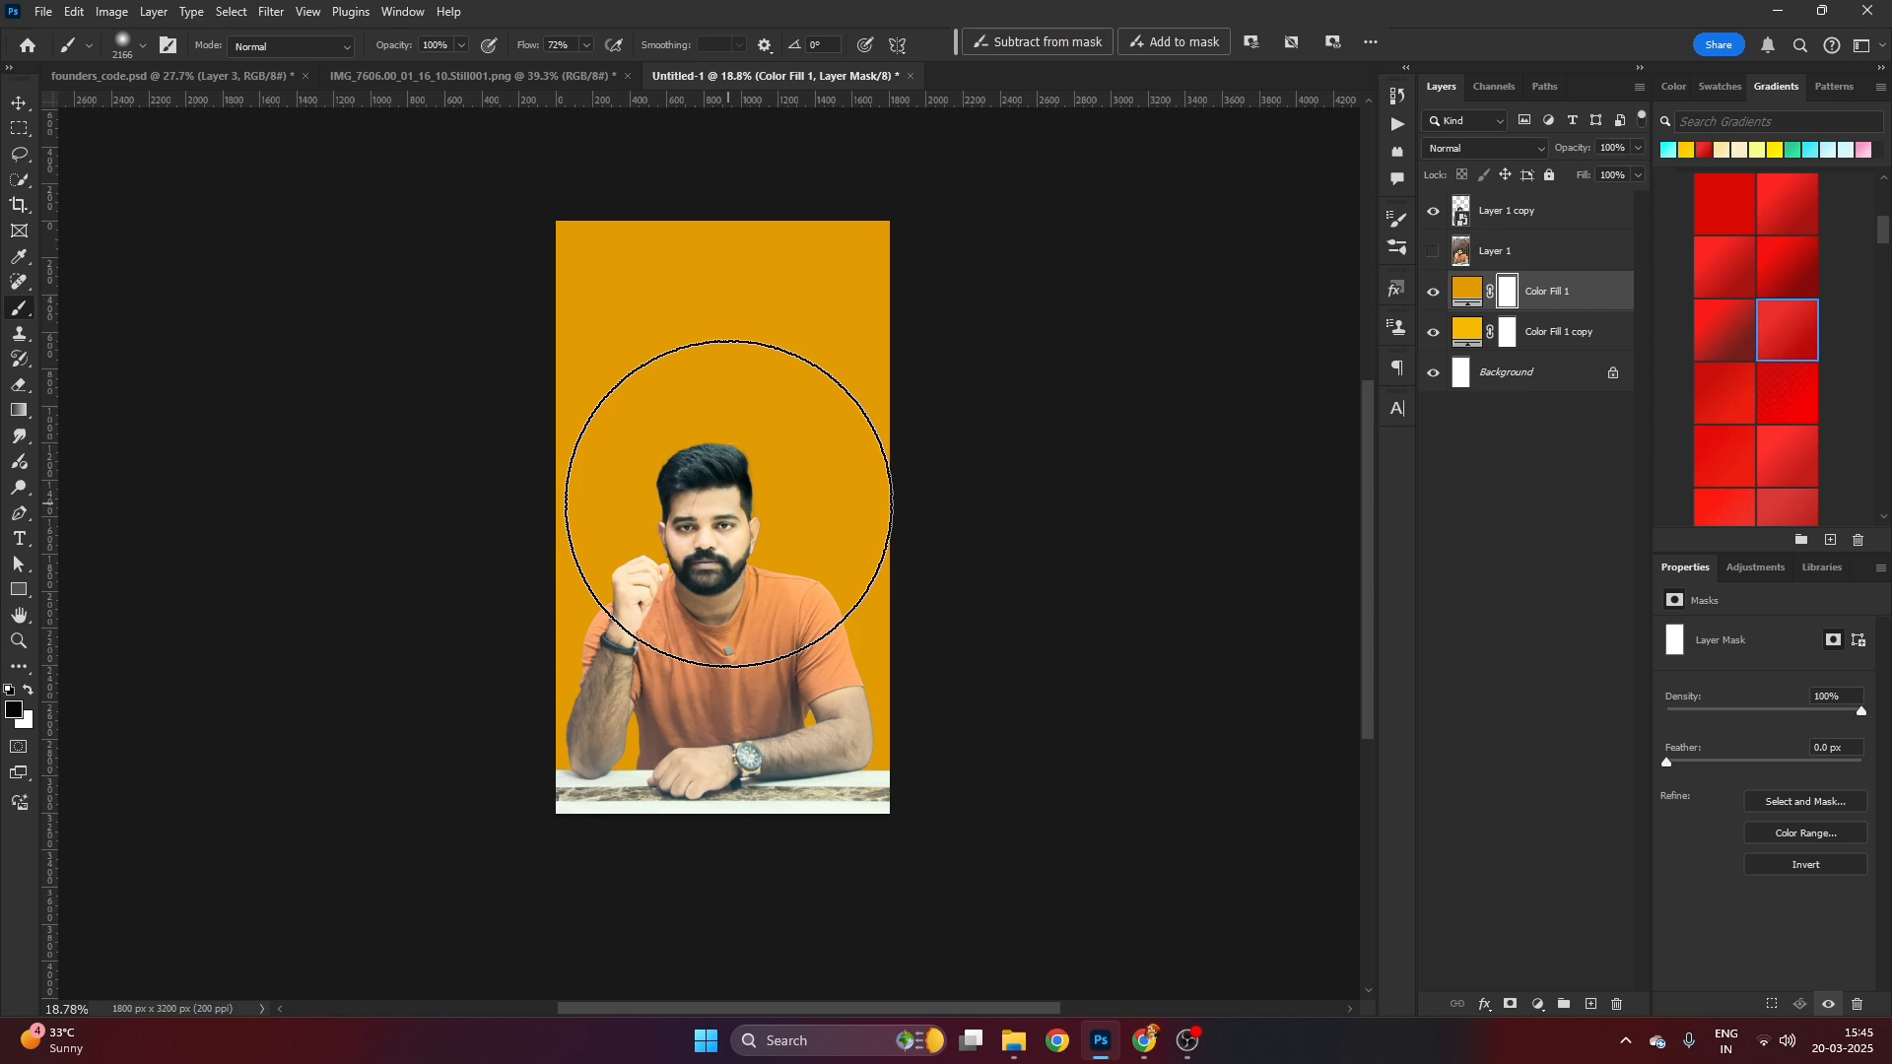
pyautogui.click(728, 504)
pyautogui.hotkey('ctrl', 'z')
pyautogui.moveTo(724, 511); pyautogui.dragTo(735, 510)
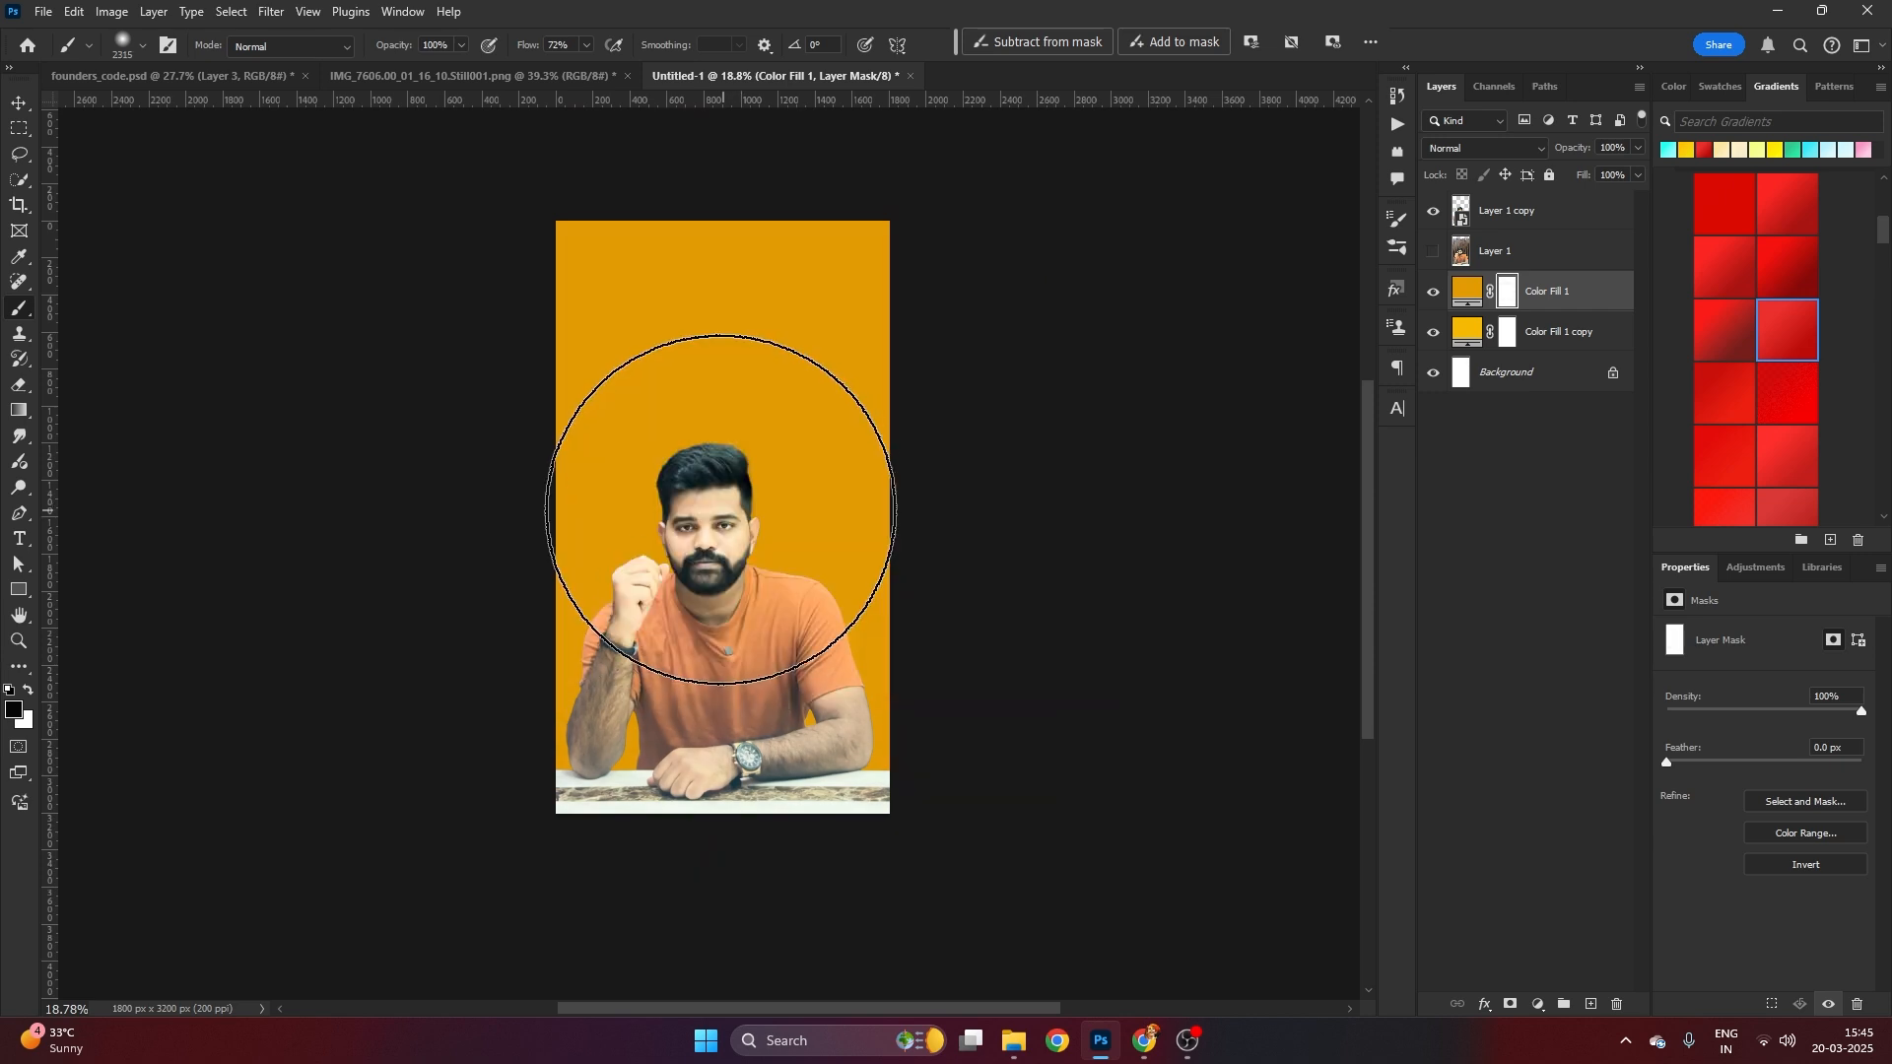
pyautogui.click(720, 509)
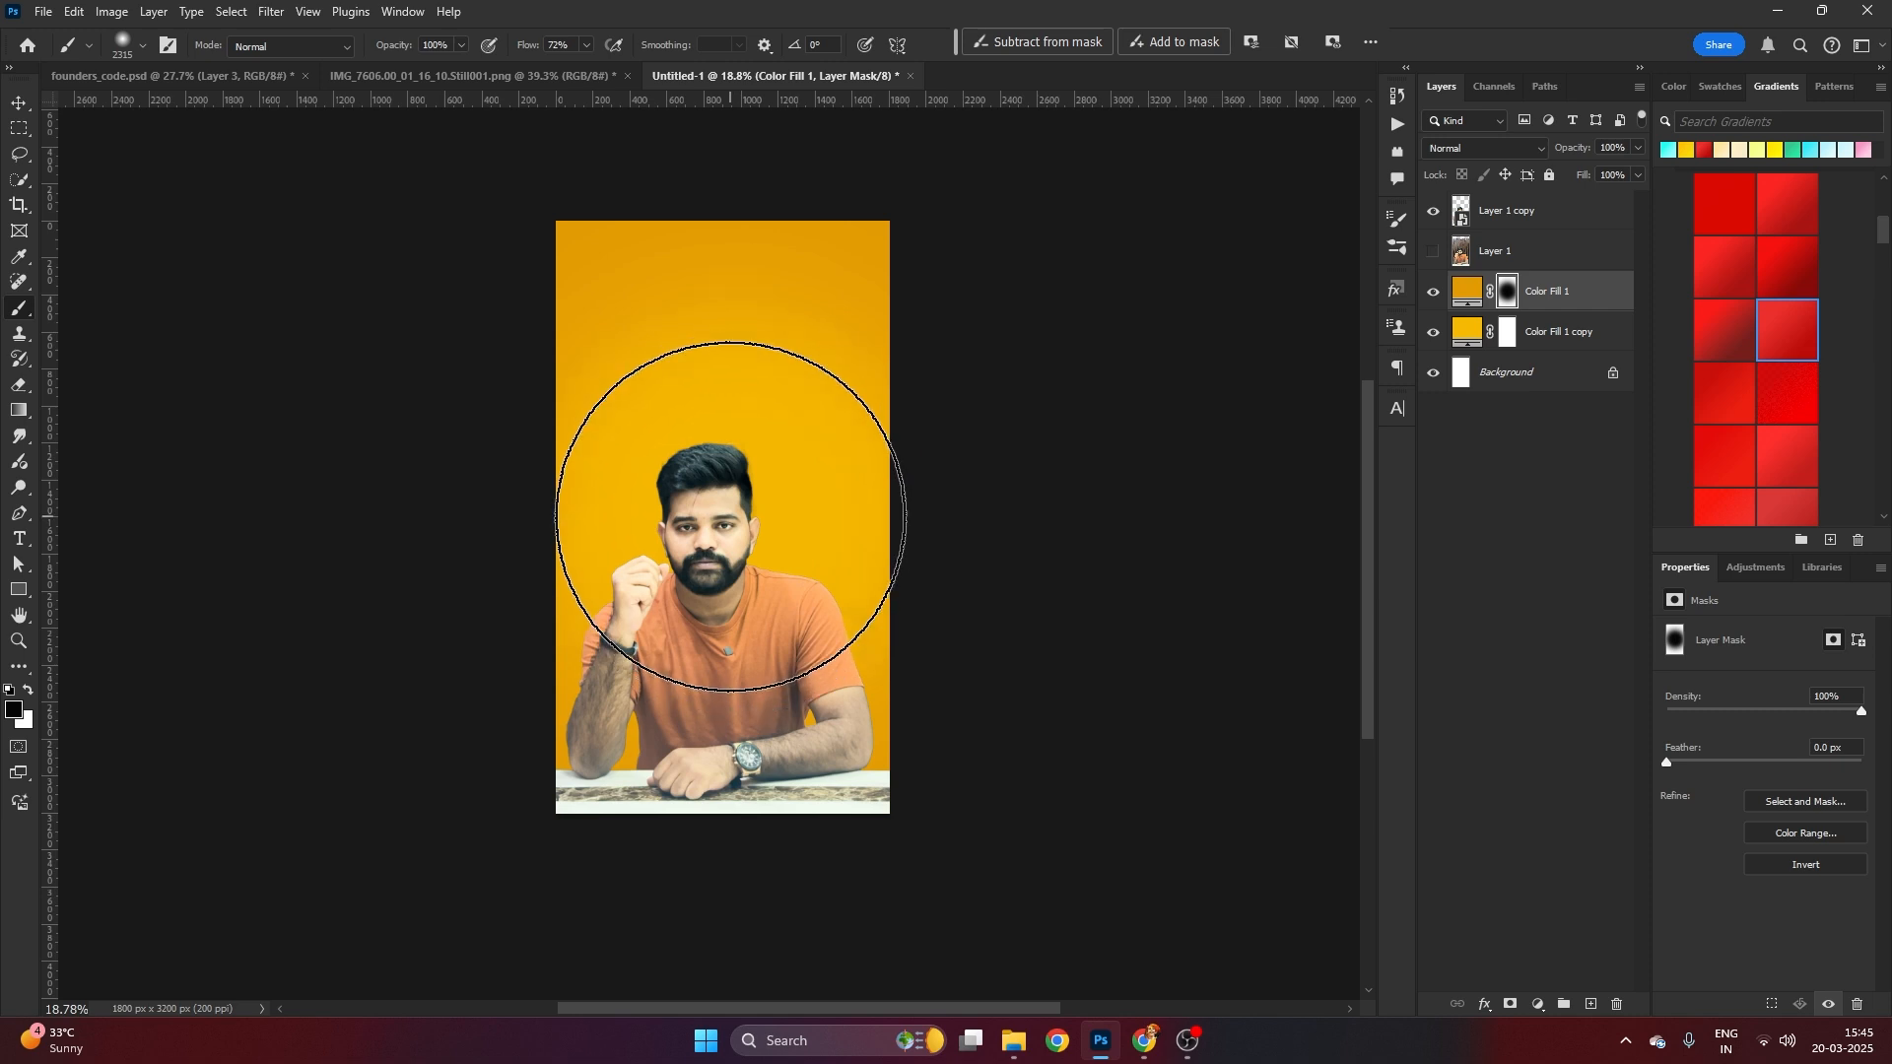
pyautogui.press('v')
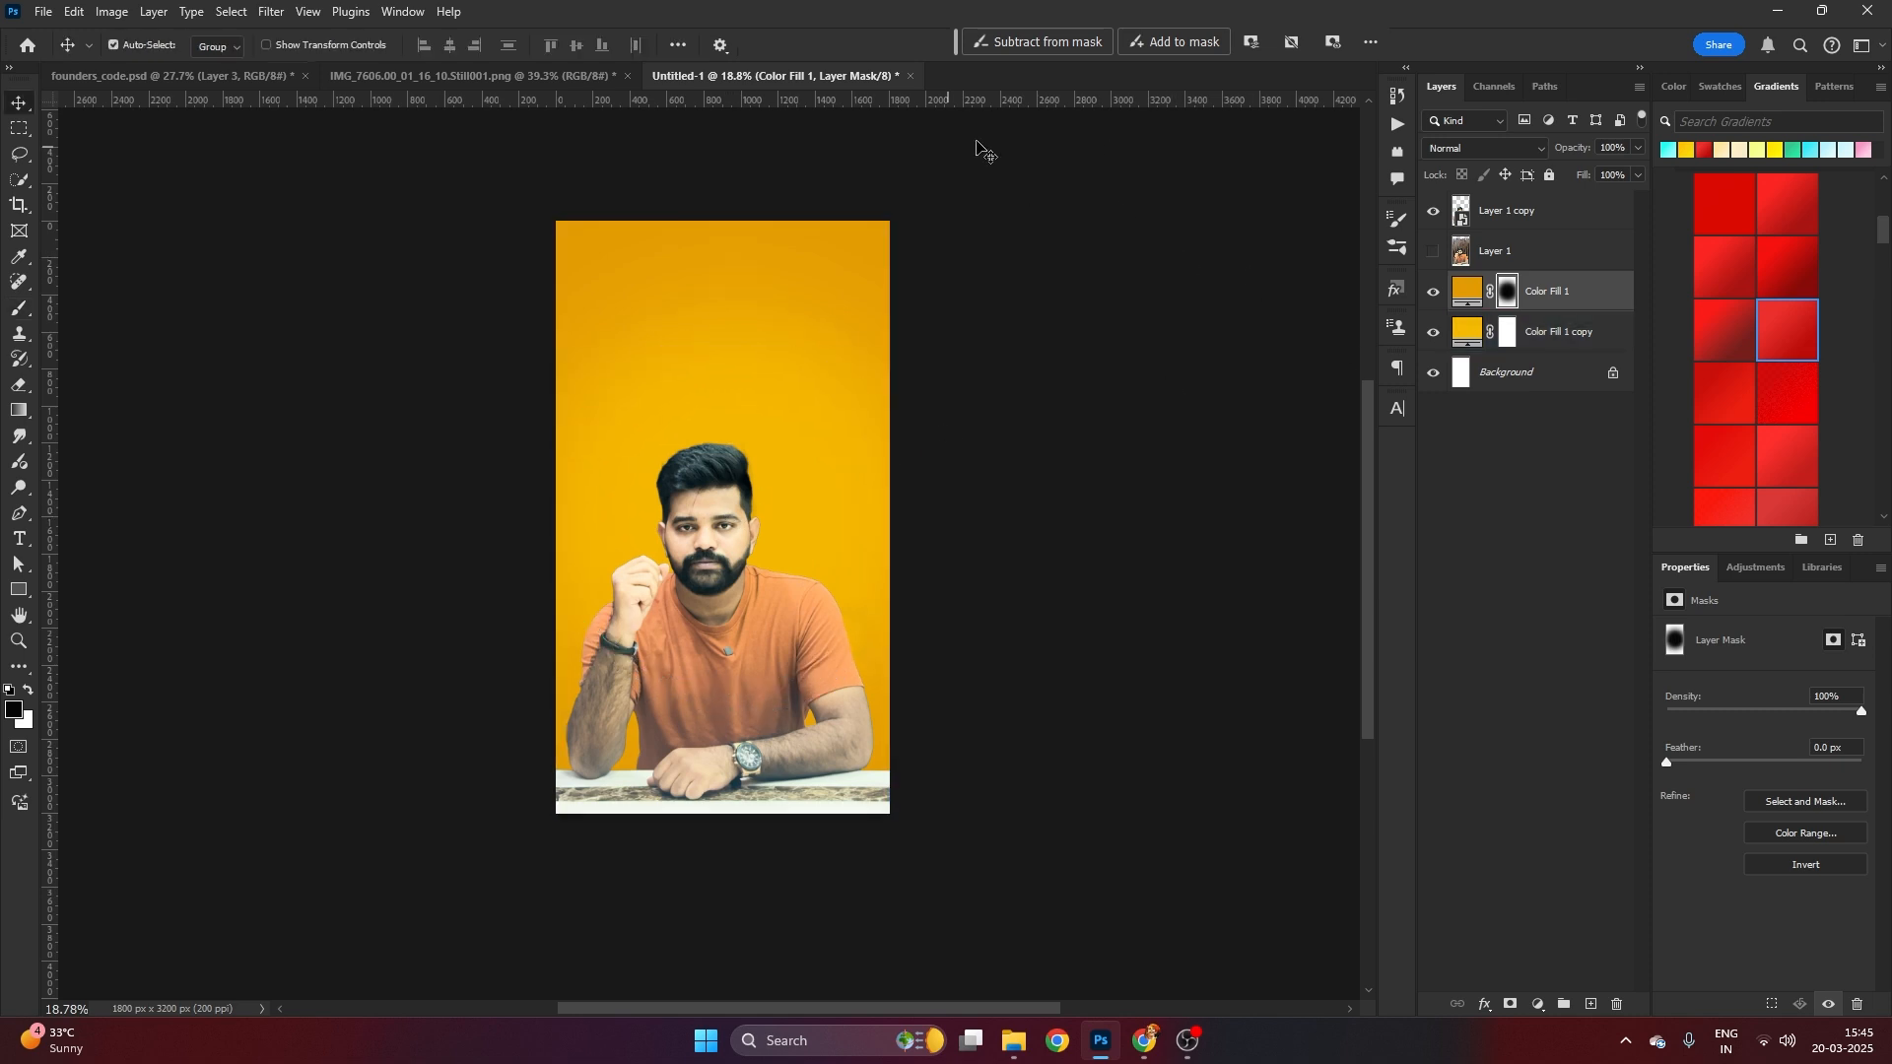
# Set the masked orange fill layer to the Dissolve blend mode and its opacity to 78%
pyautogui.click(1506, 149)
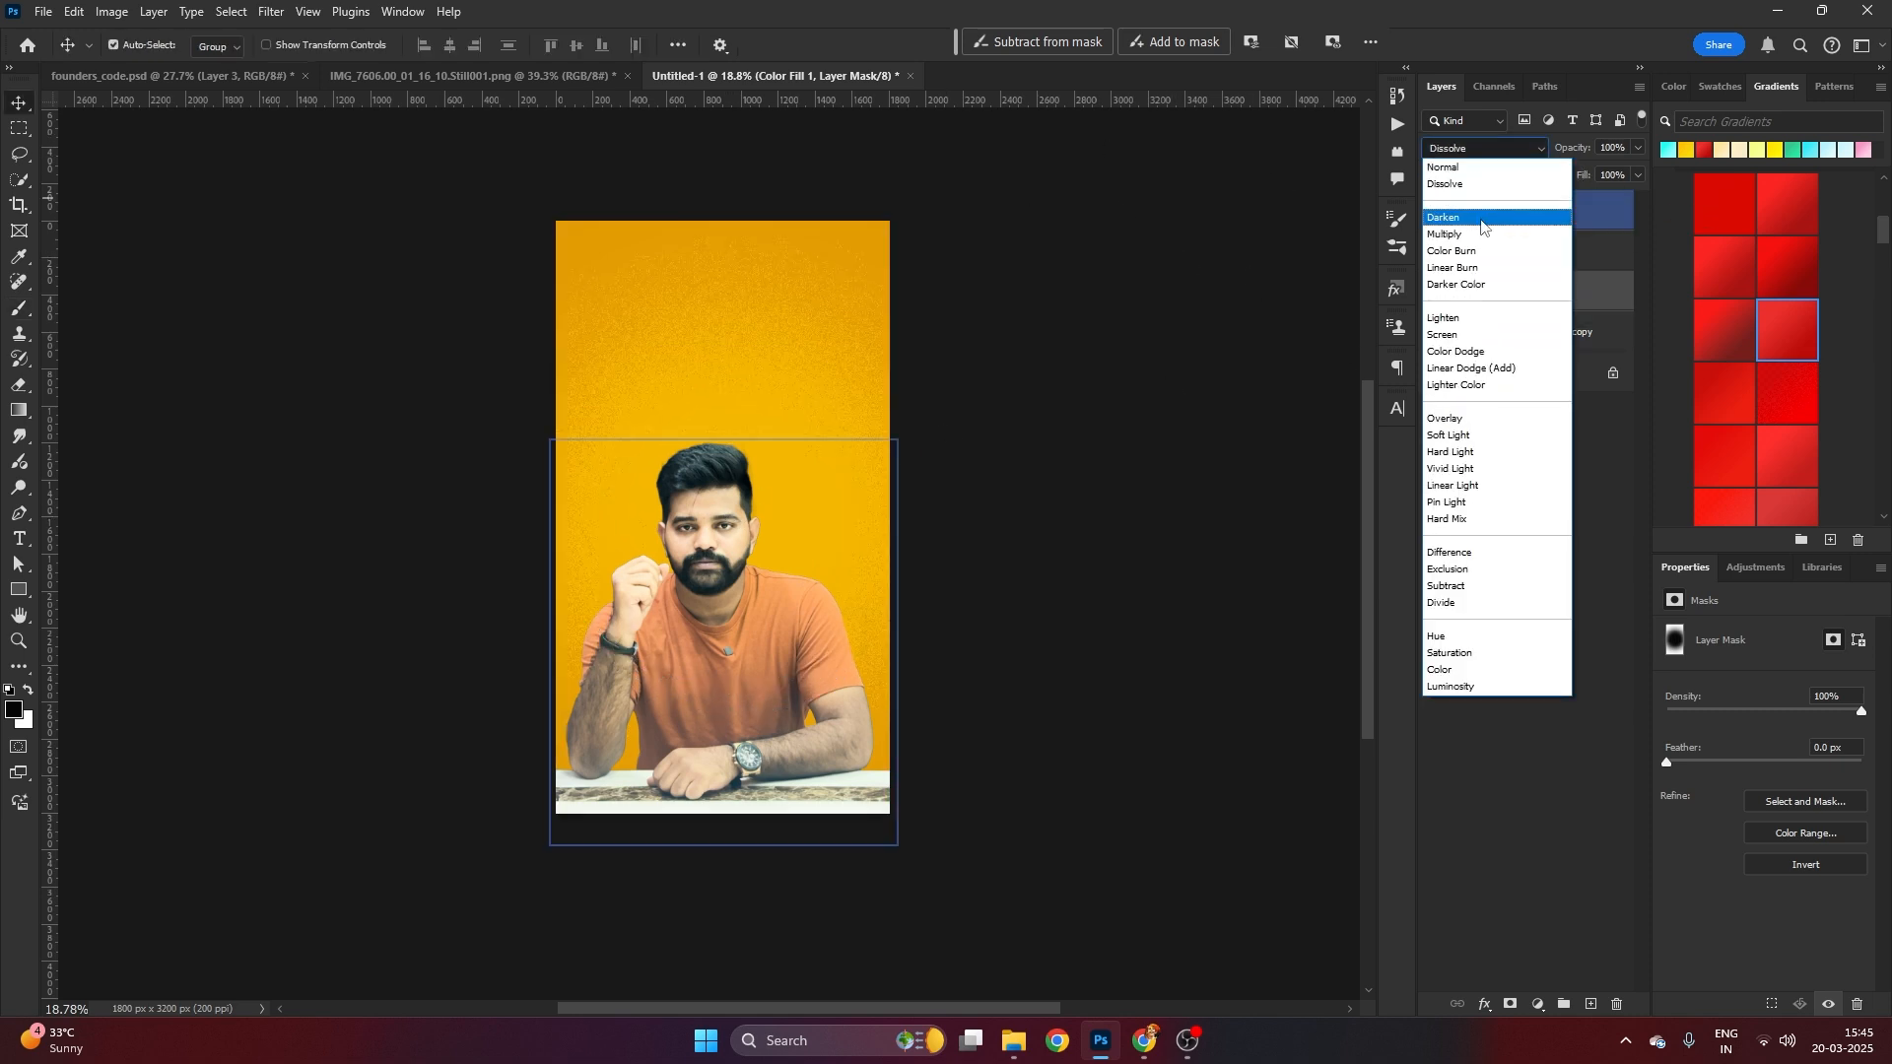
pyautogui.click(1462, 189)
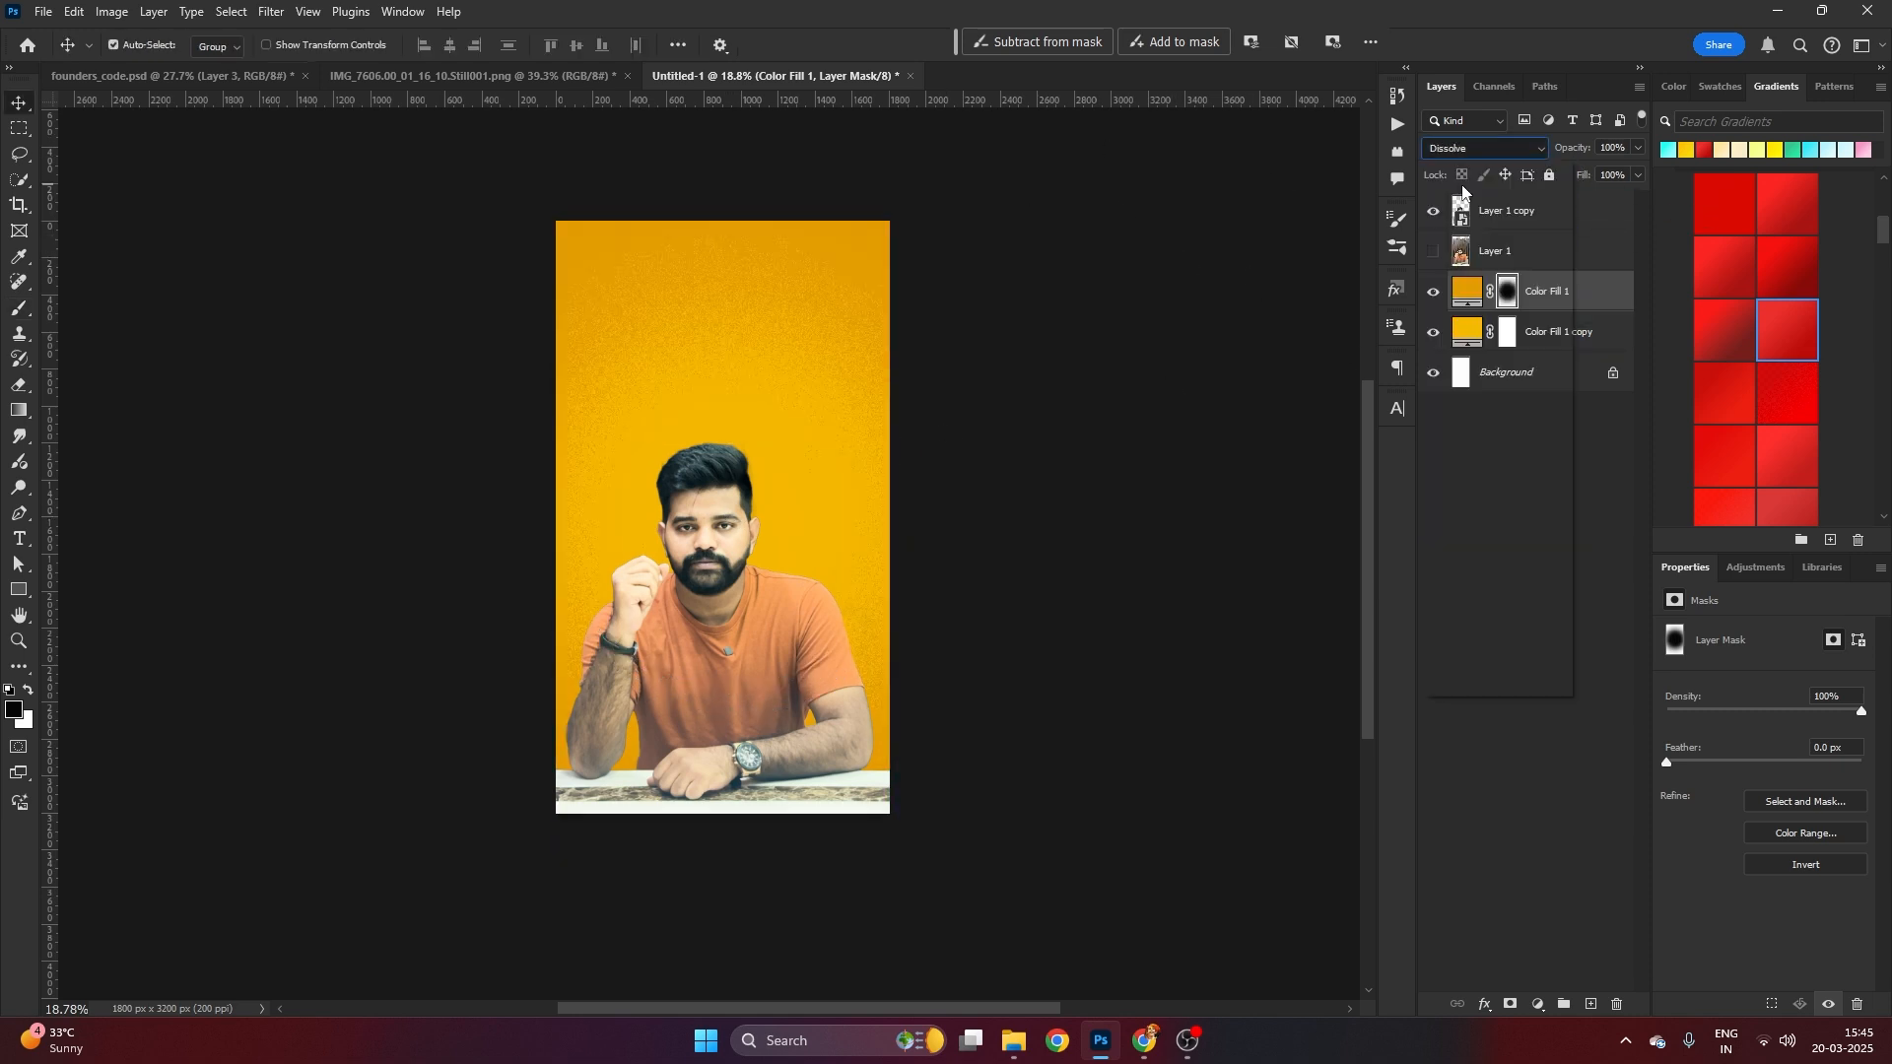
pyautogui.click(815, 274)
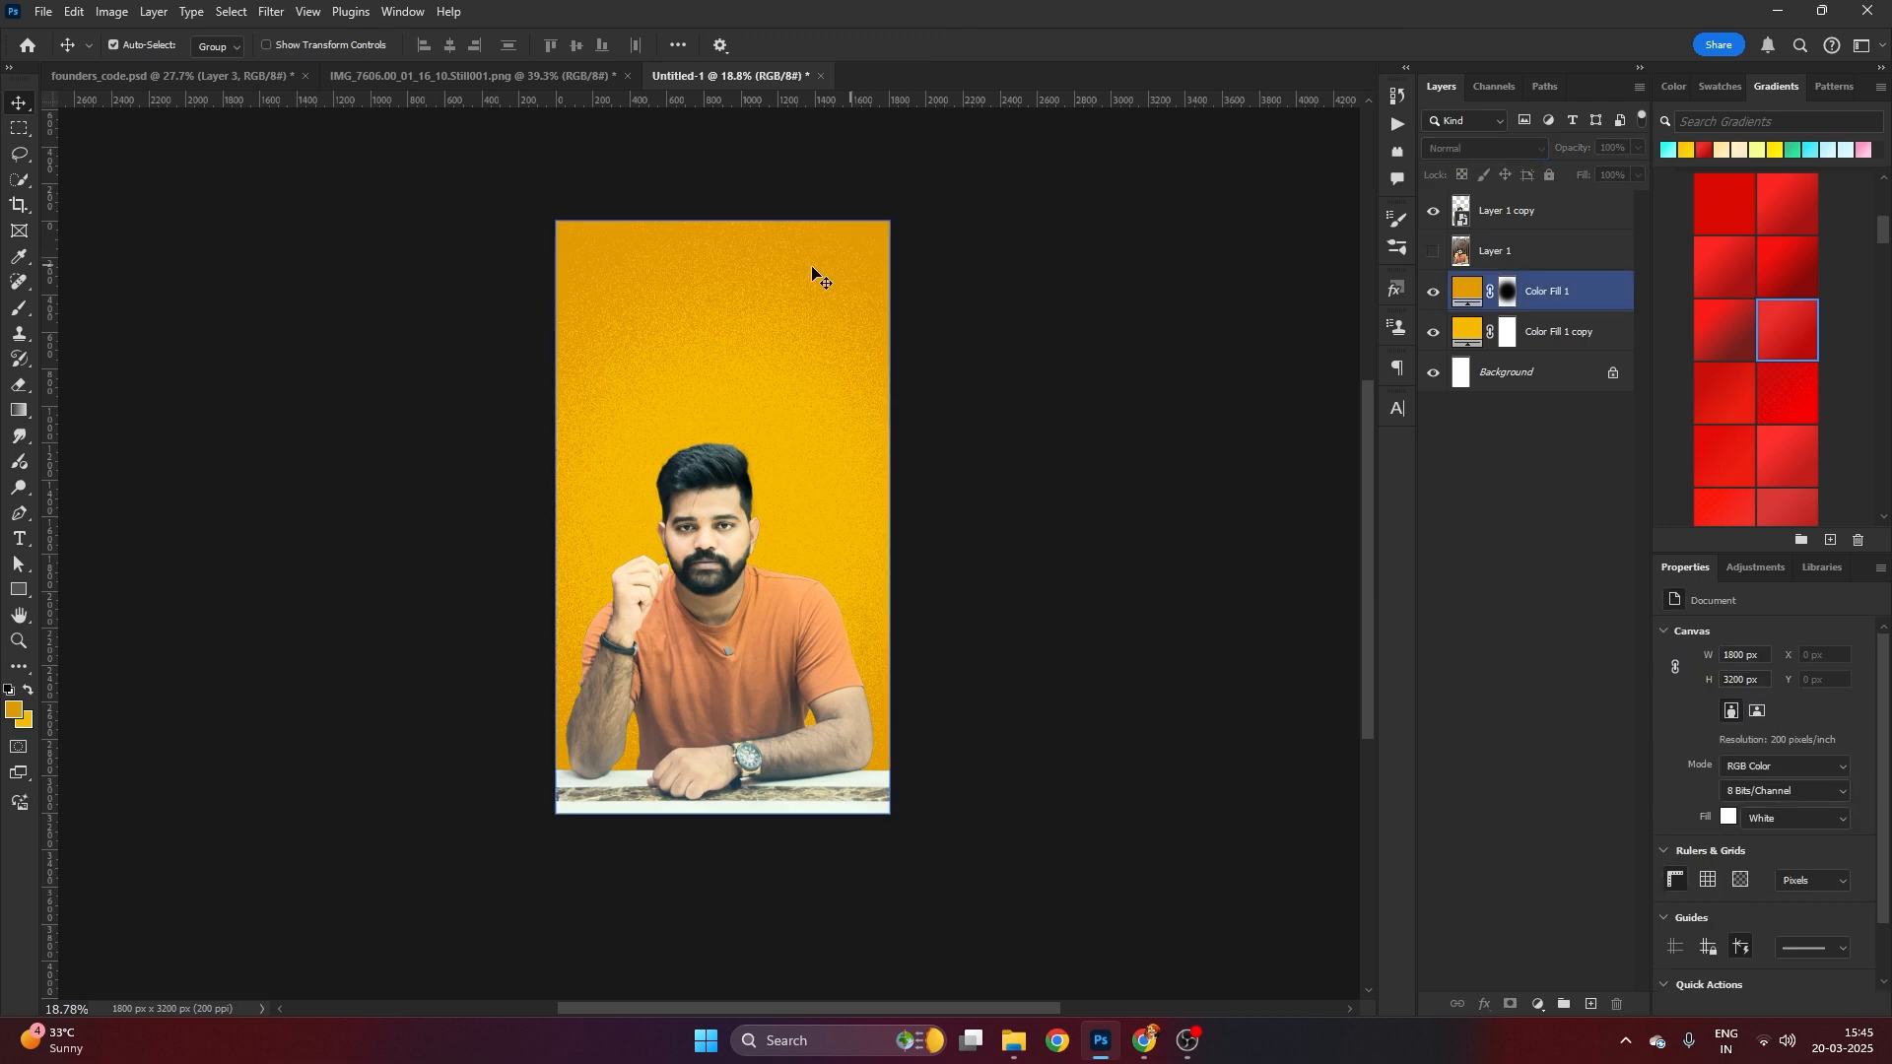
pyautogui.moveTo(1577, 149); pyautogui.dragTo(1550, 146)
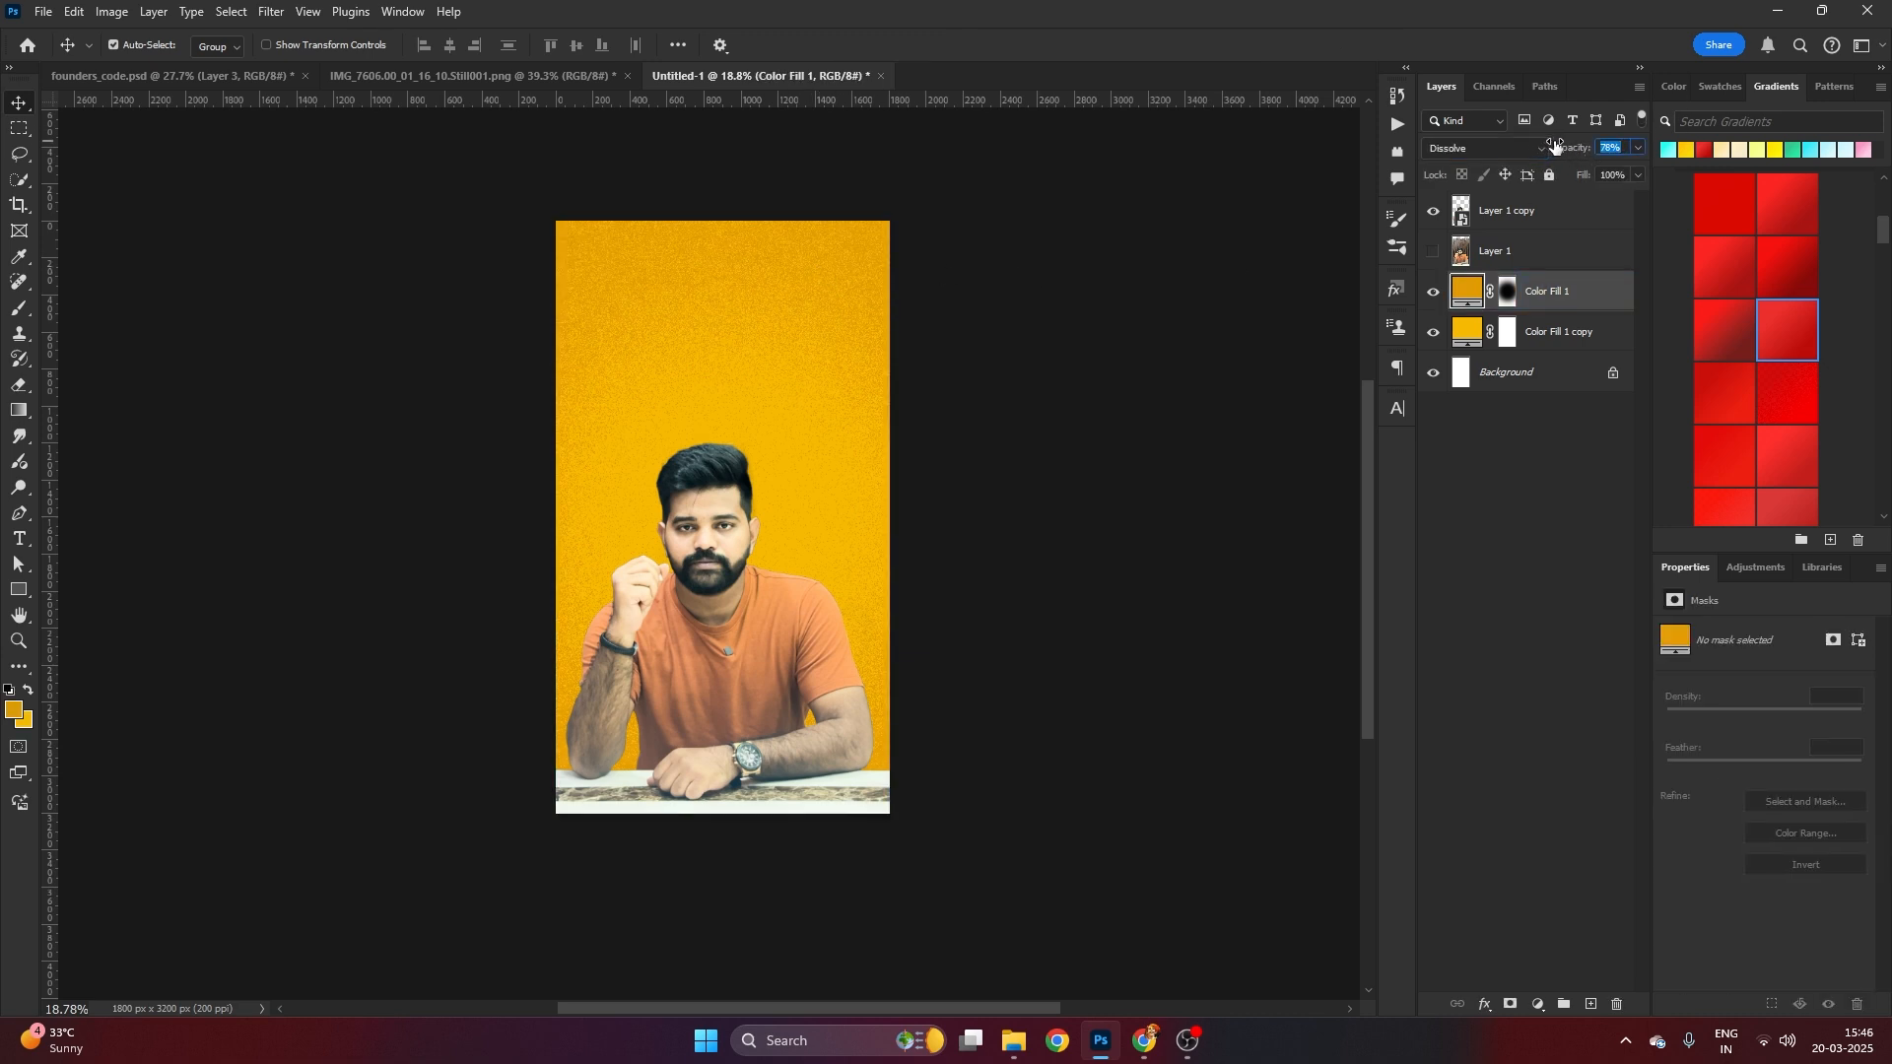
pyautogui.click(937, 294)
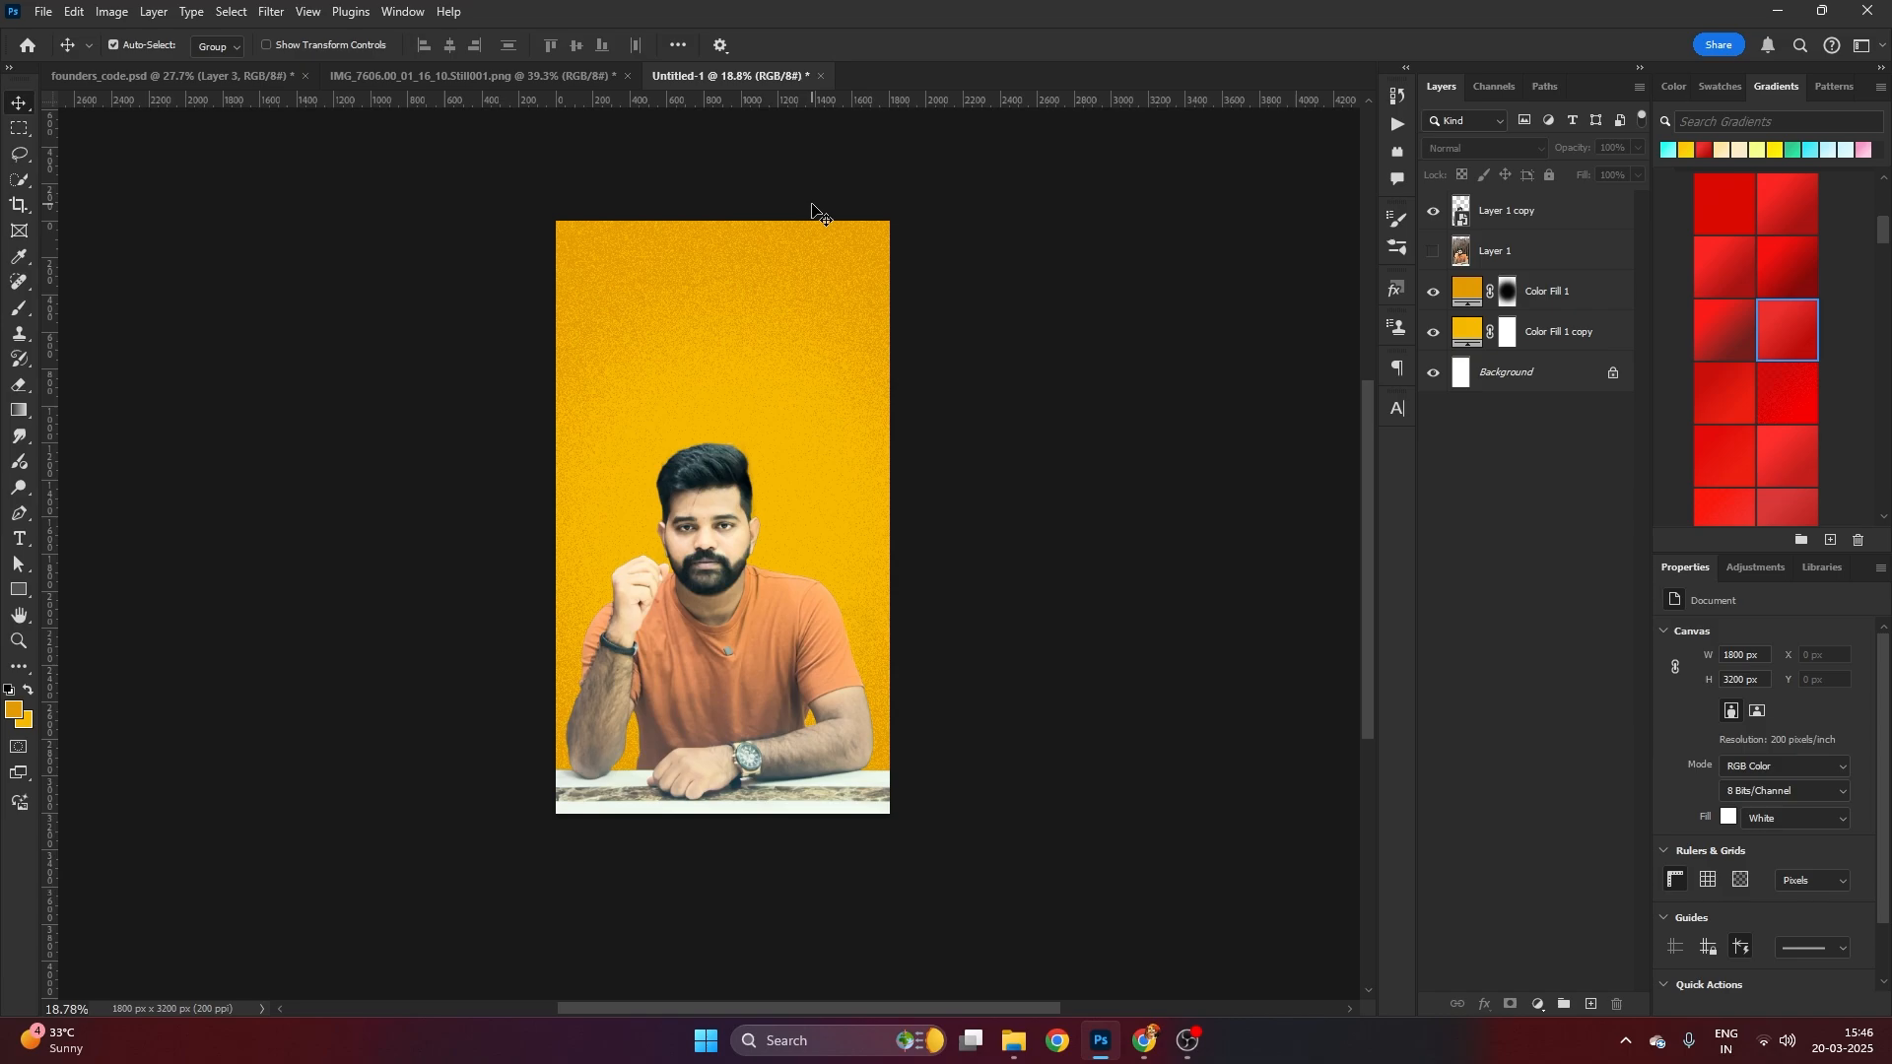
# Check the poster reference in the browser, and copy the bottle layer Layer 3 copy 5 from founders_code.psd into Untitled-1
pyautogui.click(1143, 1040)
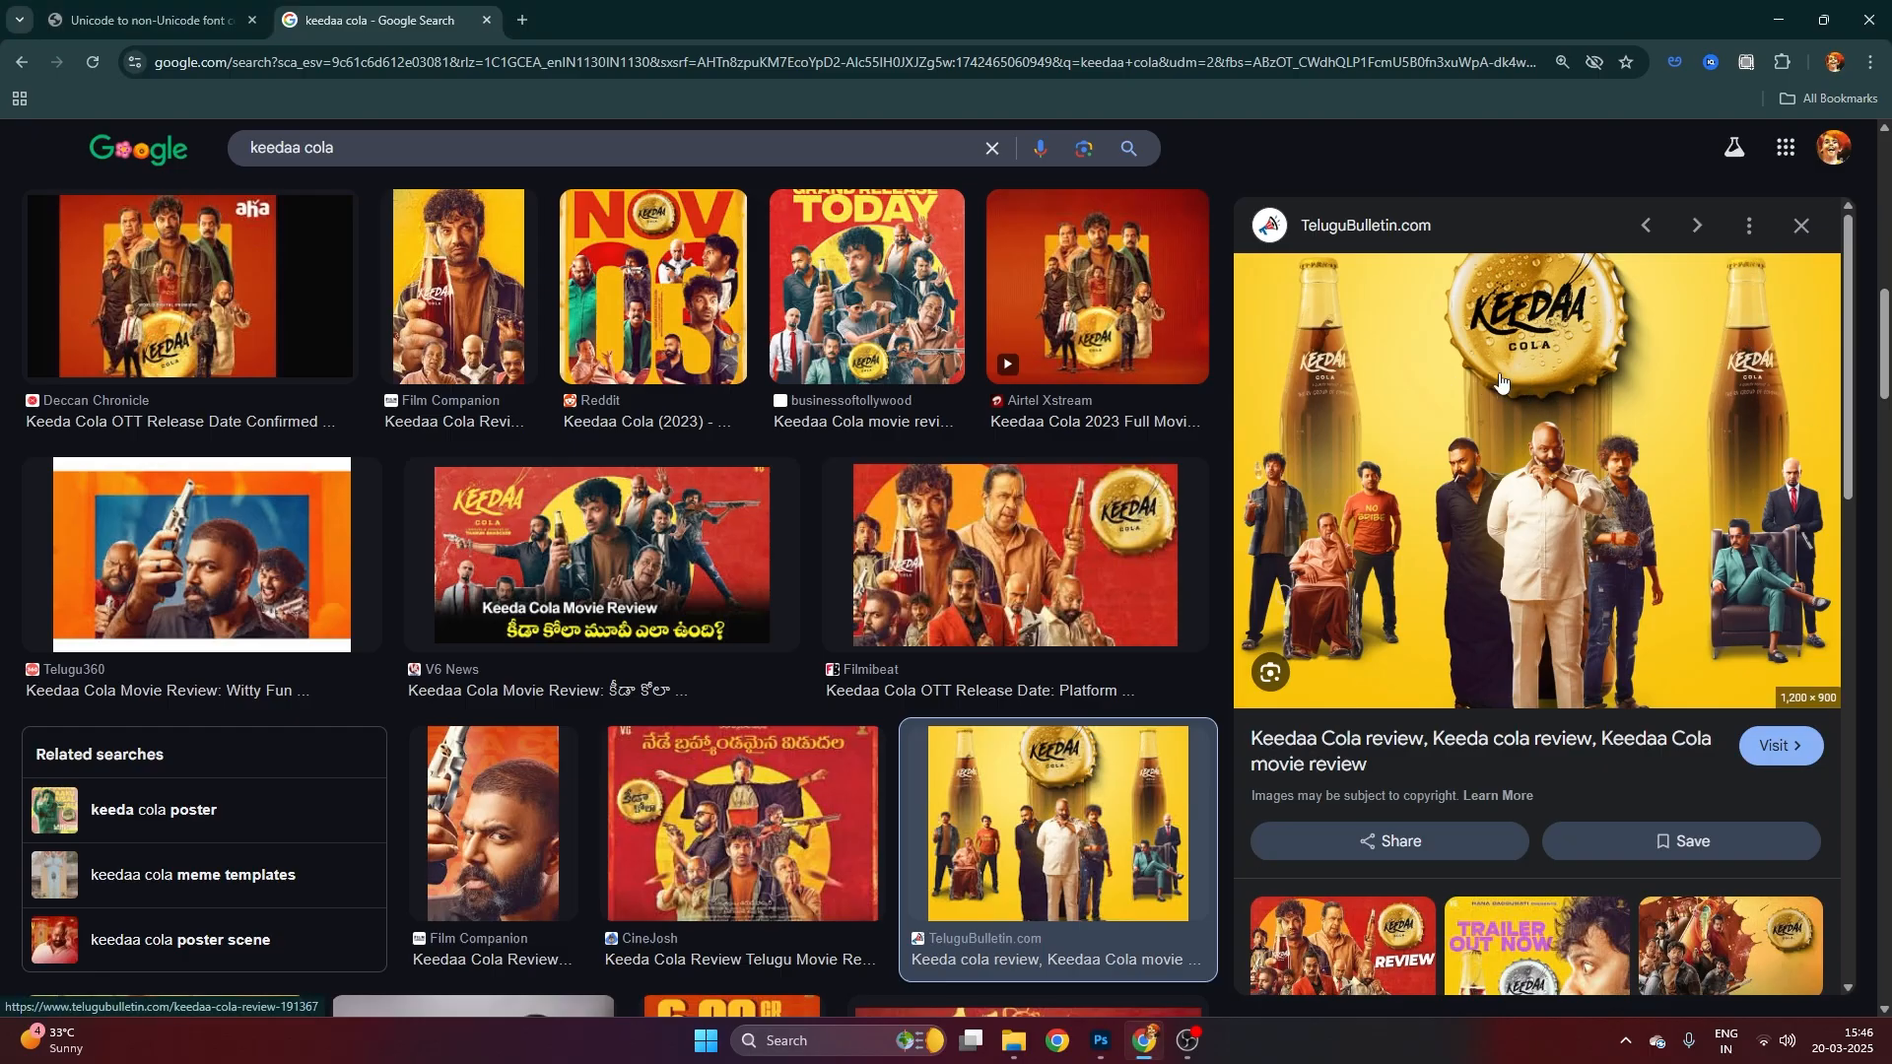
pyautogui.hotkey('alt', 'Tab')
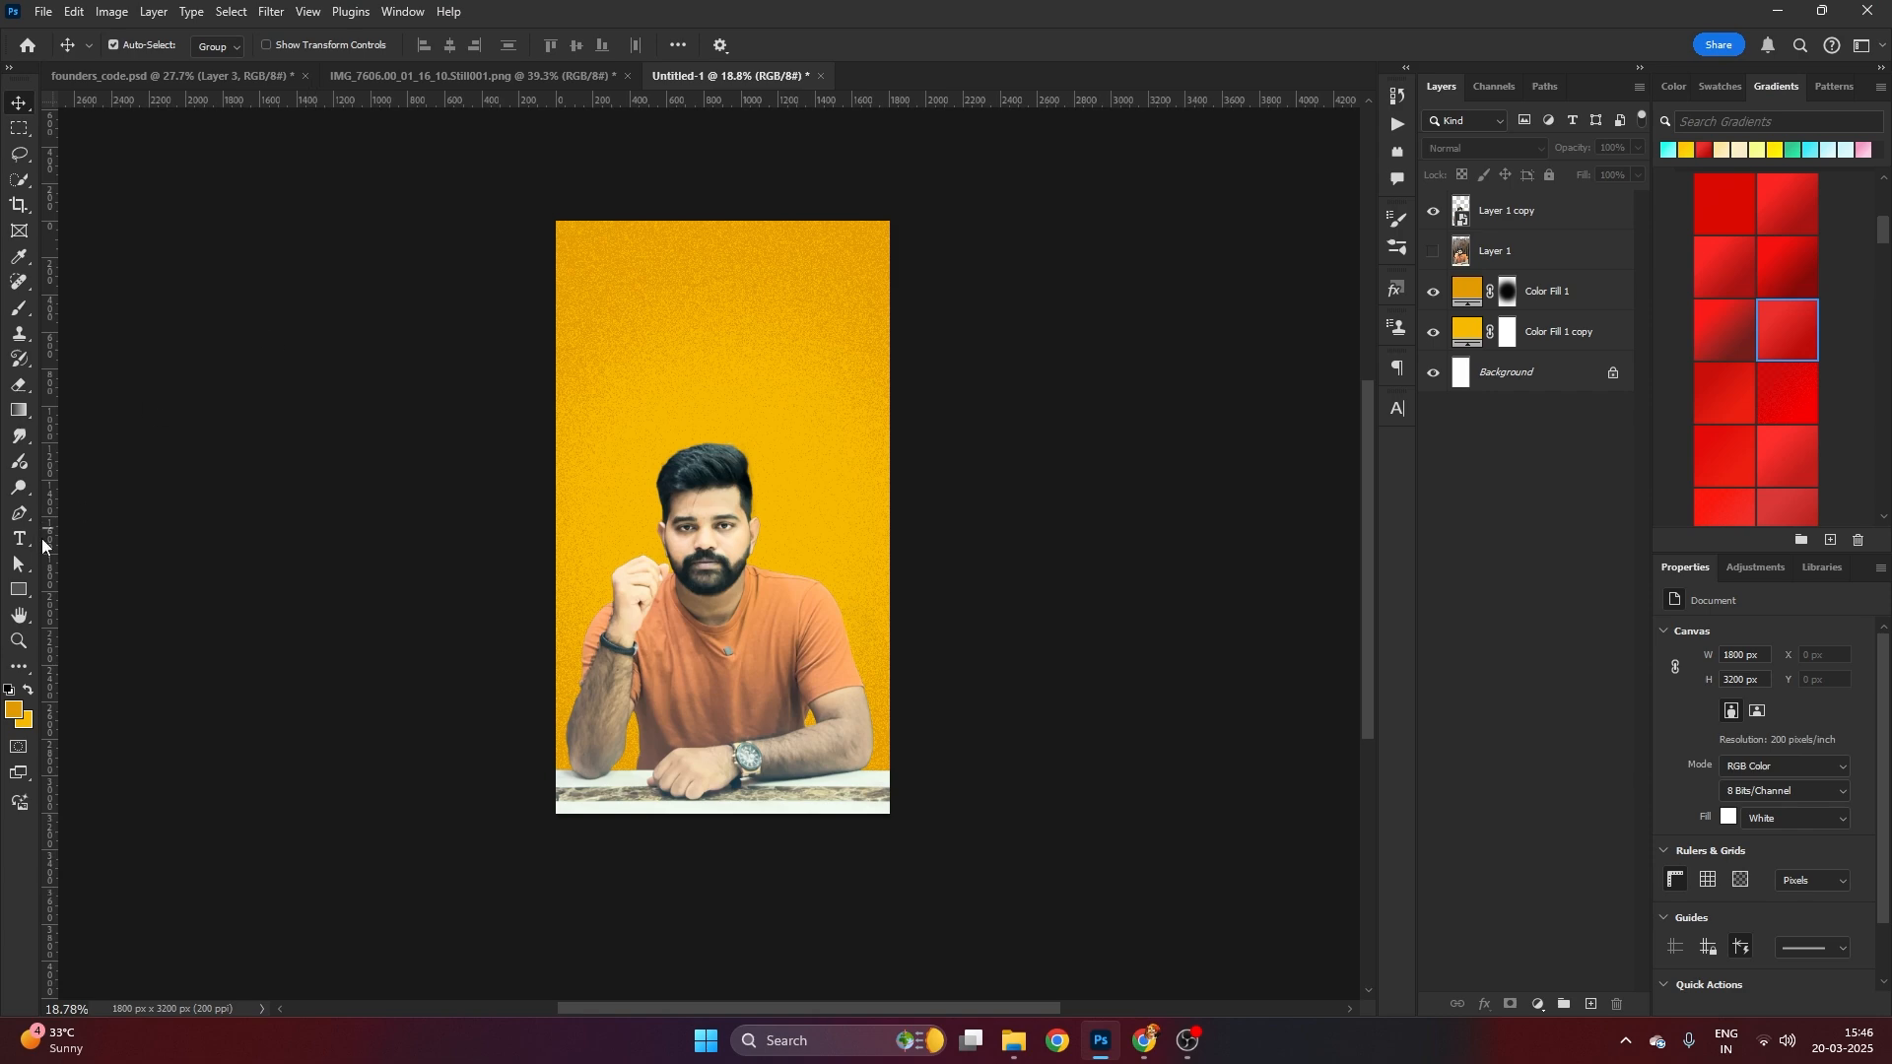
pyautogui.click(233, 77)
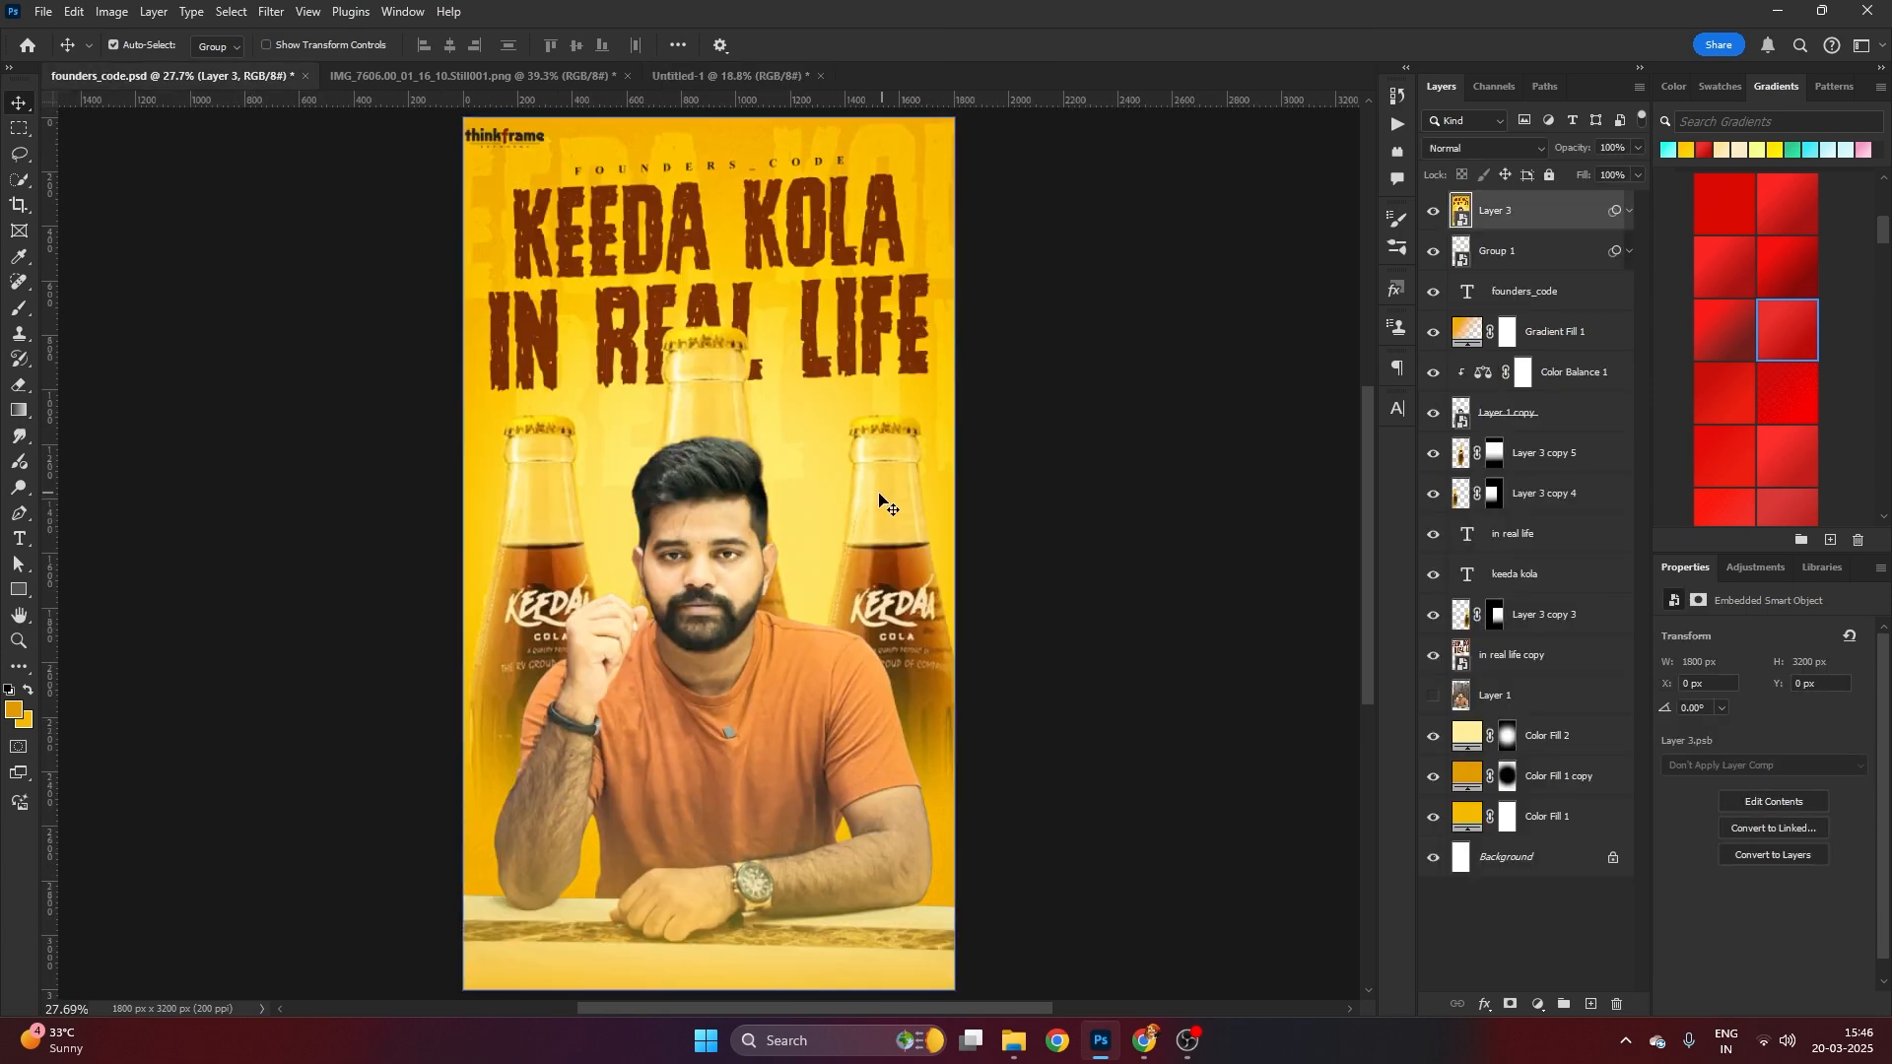
pyautogui.click(1434, 211)
pyautogui.click(887, 524)
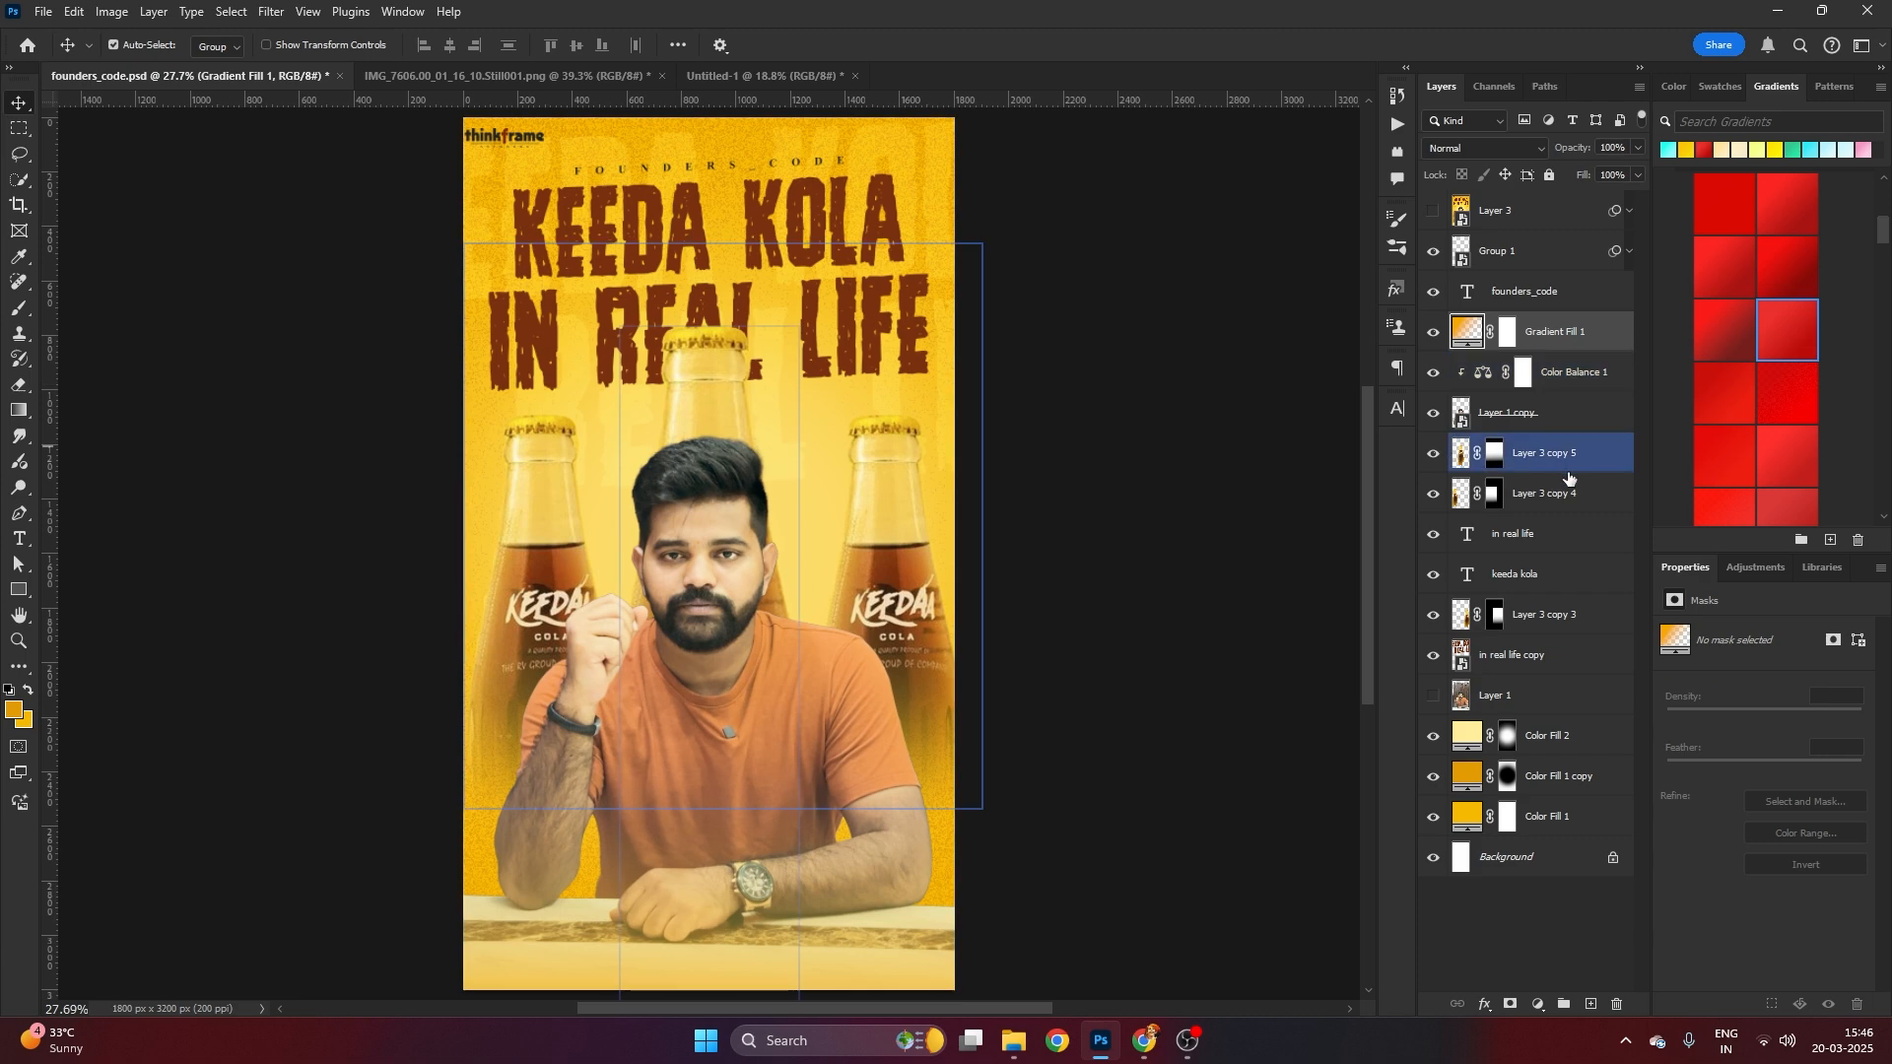
pyautogui.moveTo(1563, 470); pyautogui.dragTo(853, 430)
# Position the cola bottle beside the man's head, above his shoulder in the right half of the canvas
pyautogui.hotkey('ctrl', 't')
pyautogui.moveTo(862, 296); pyautogui.dragTo(804, 322)
pyautogui.press('Return')
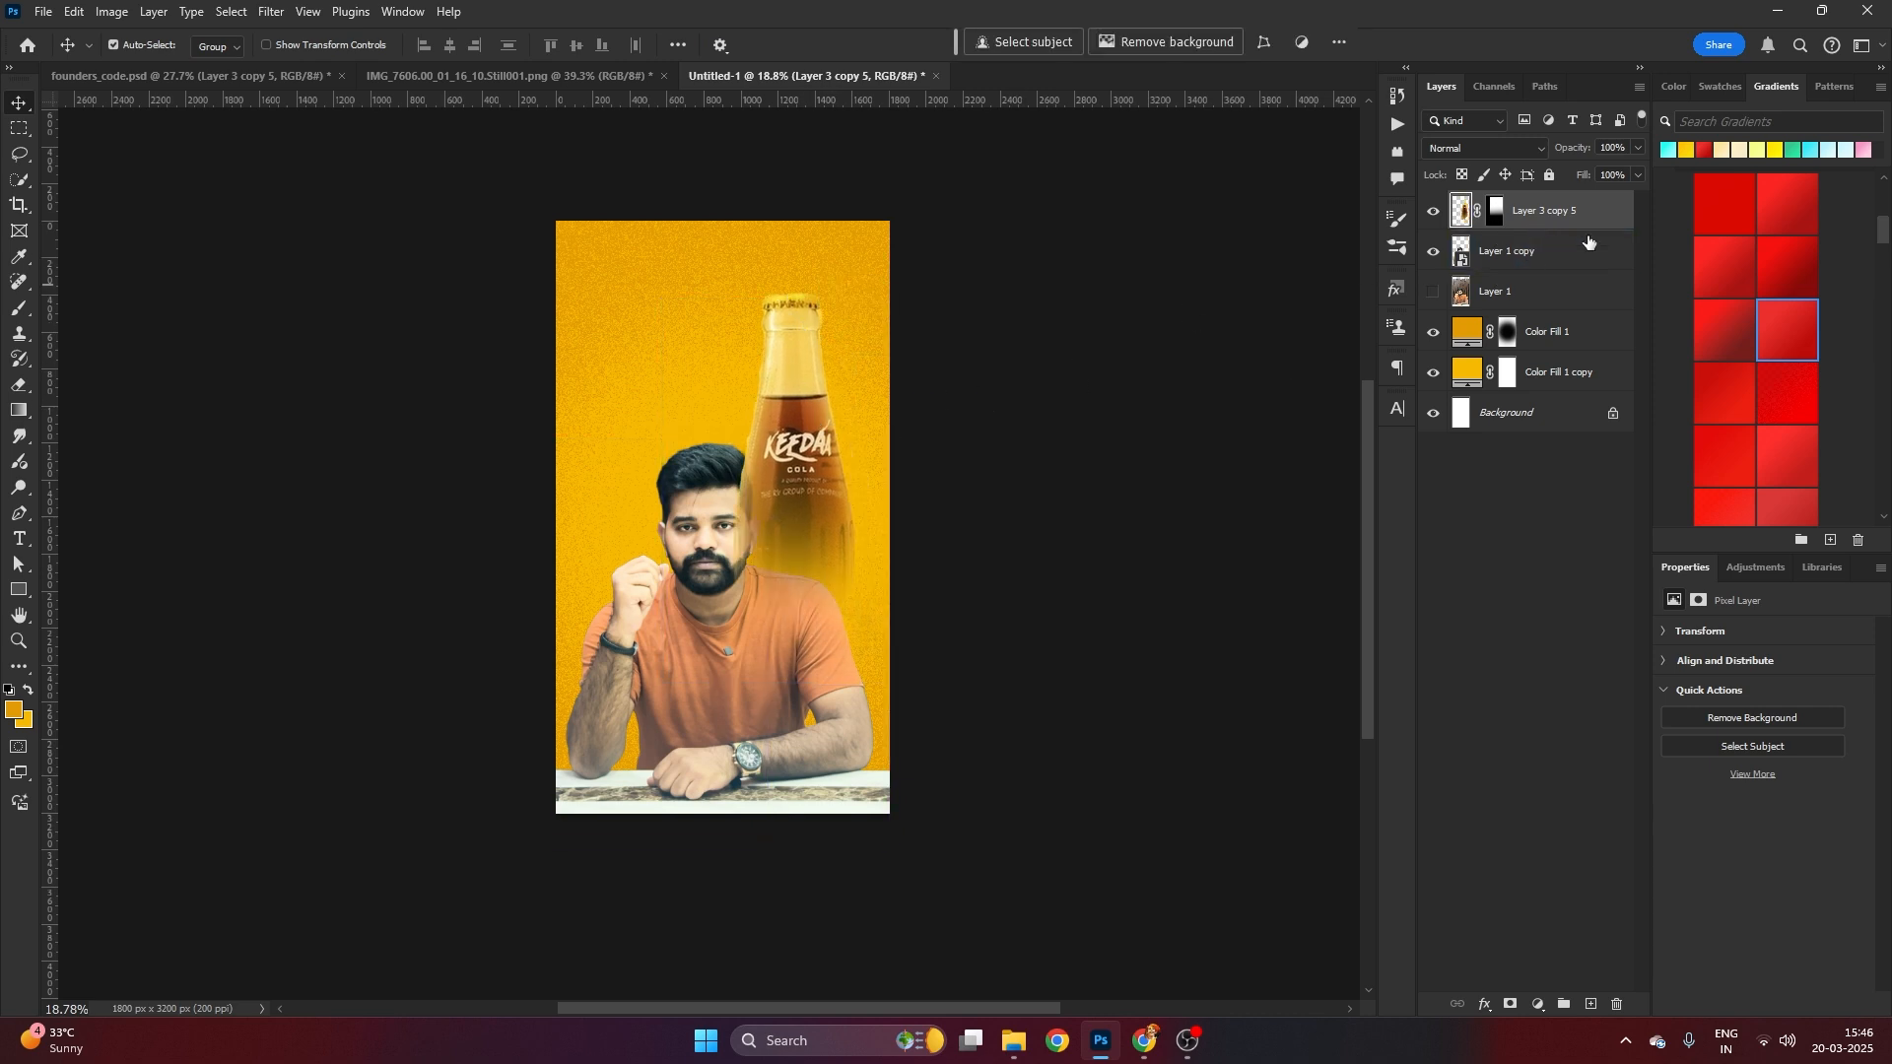
pyautogui.click(1493, 212)
pyautogui.press('b')
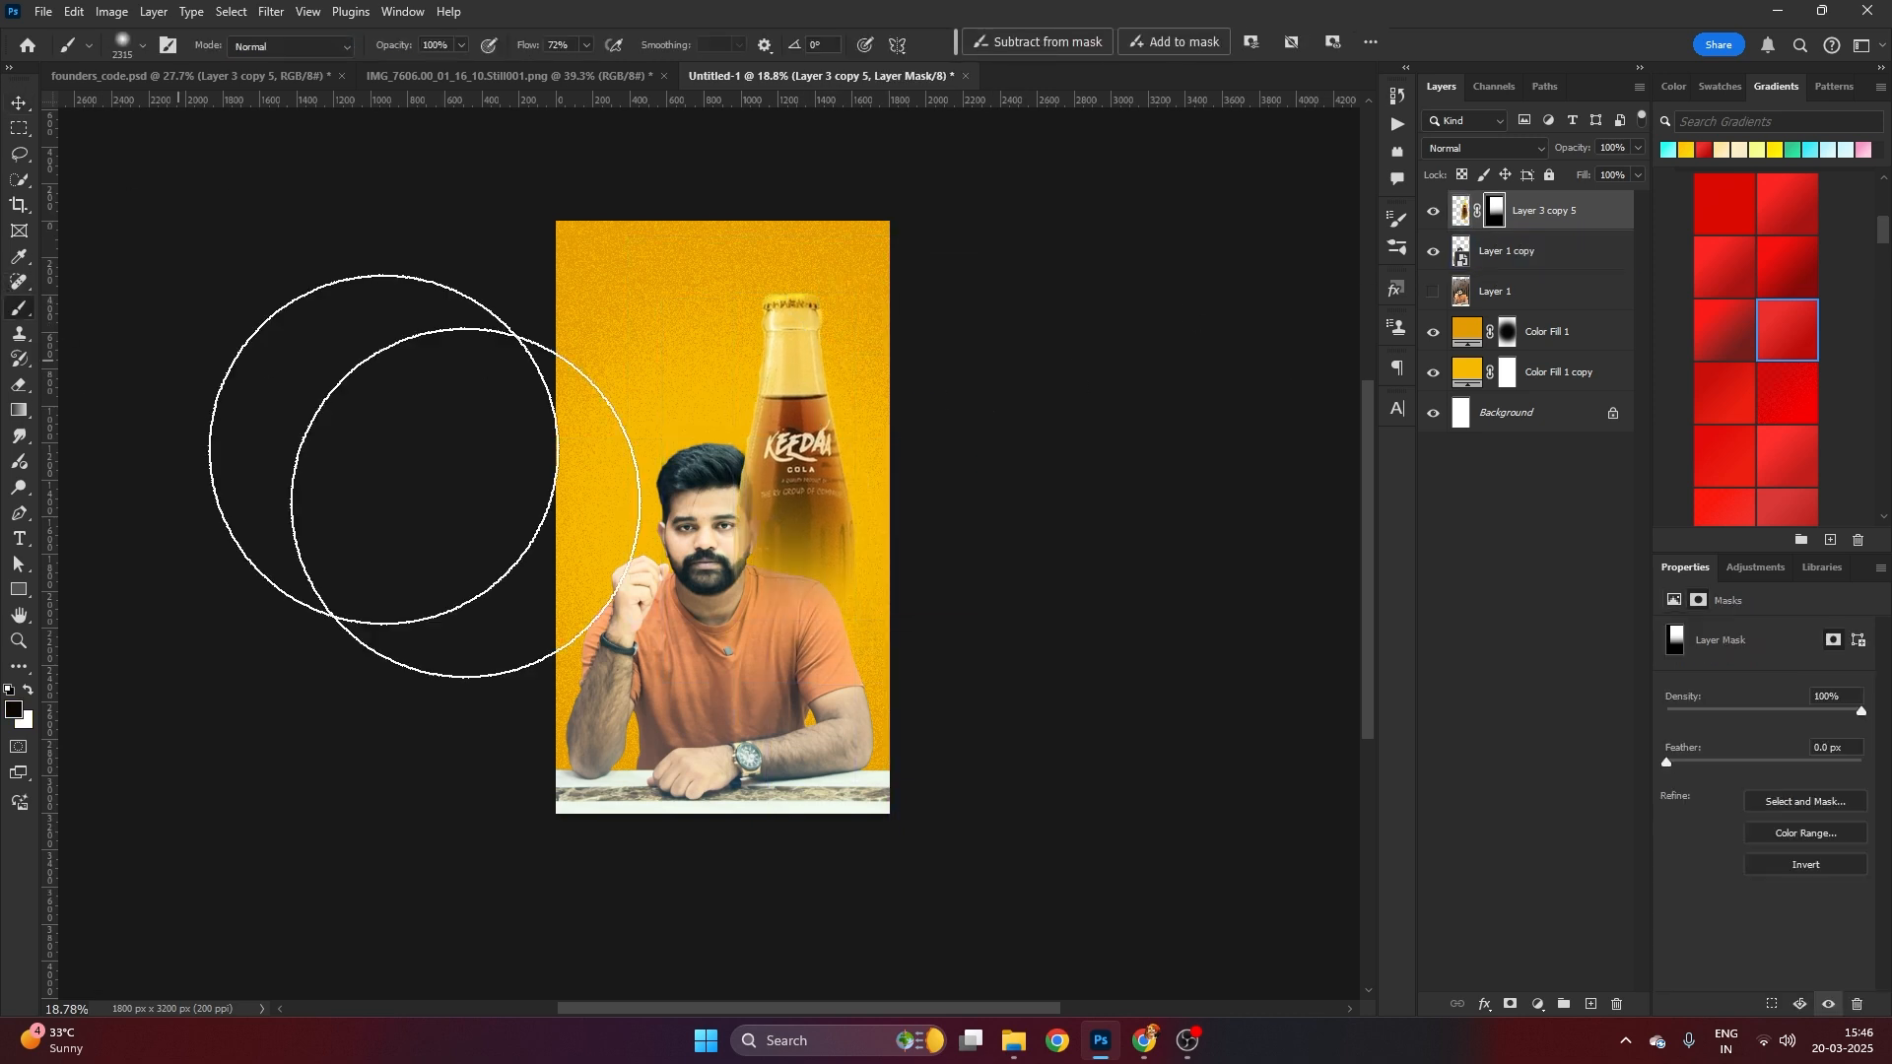
pyautogui.press('v')
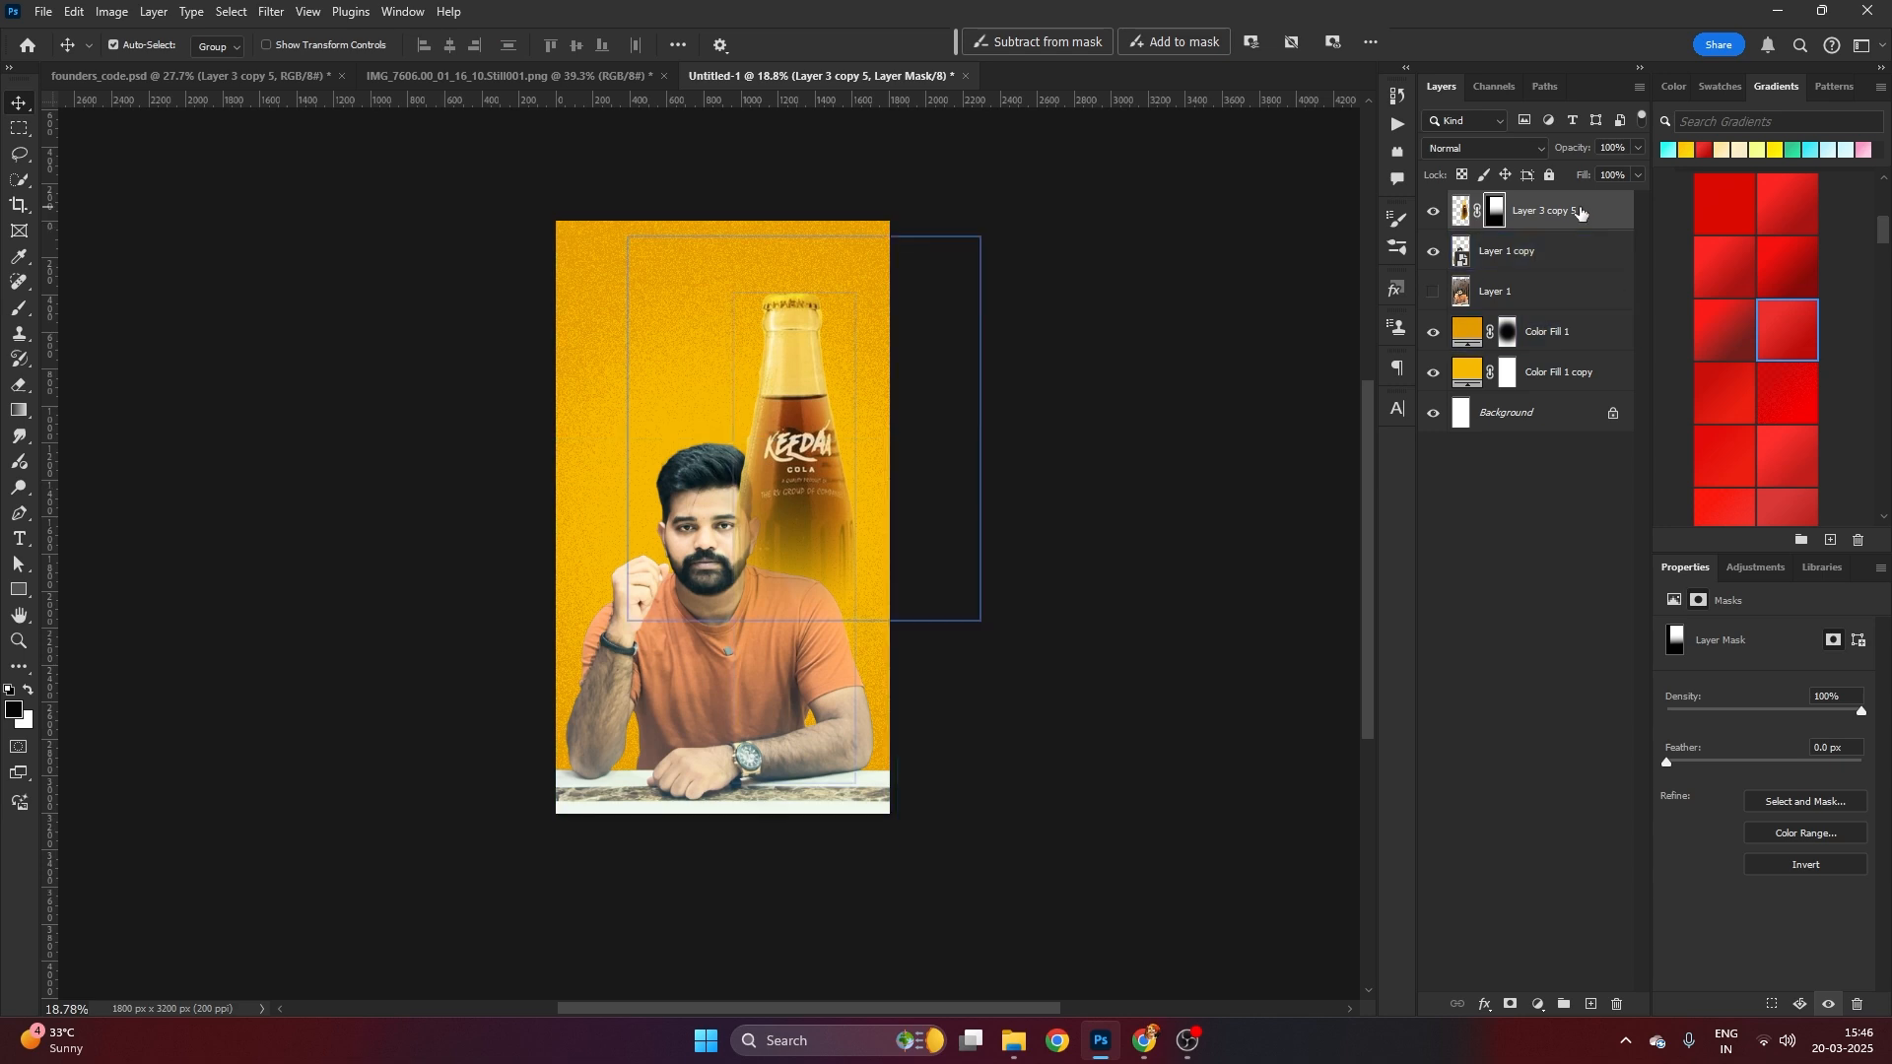
# Place the bottle layer beneath Layer 1 copy and delete its layer mask
pyautogui.moveTo(1542, 211); pyautogui.dragTo(1508, 270)
pyautogui.rightClick(1497, 254)
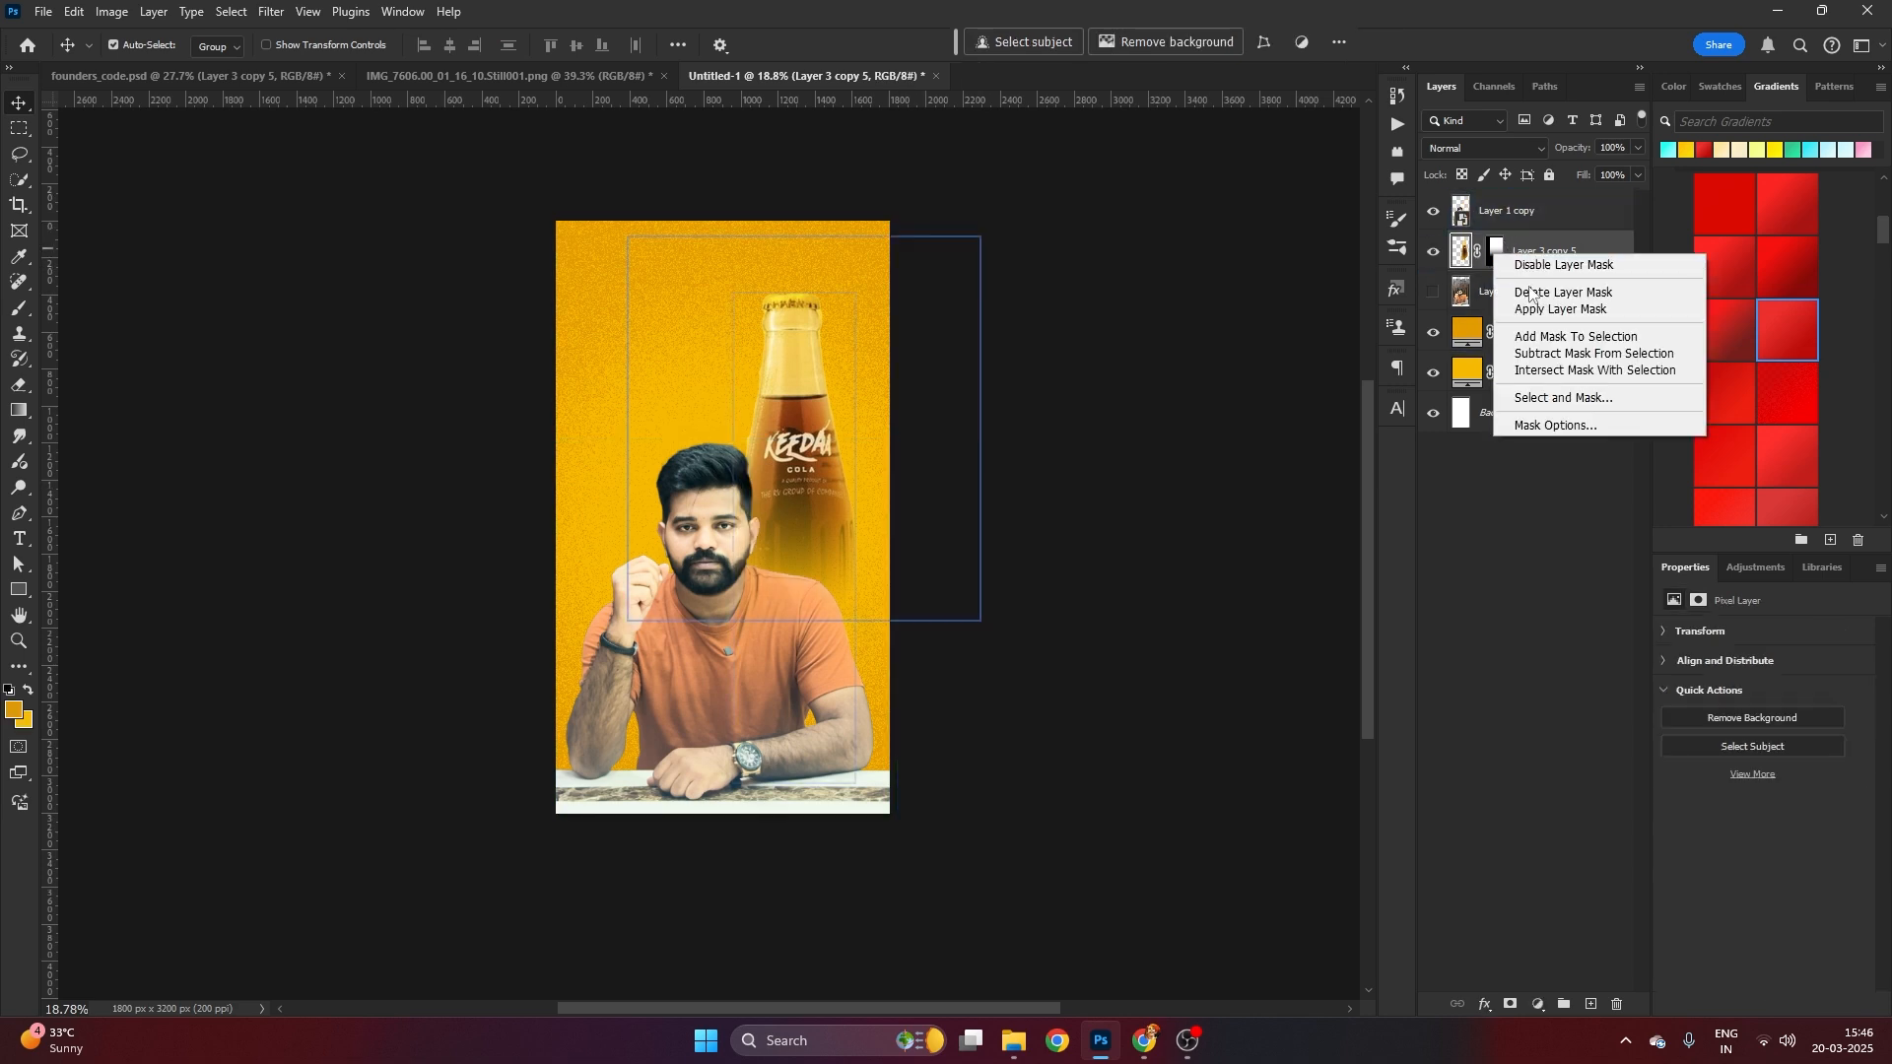
pyautogui.click(1560, 292)
# Move the bottle closer to the canvas centre and bring its layer above Layer 1 copy
pyautogui.moveTo(814, 444); pyautogui.dragTo(768, 458)
pyautogui.moveTo(1524, 253); pyautogui.dragTo(1524, 209)
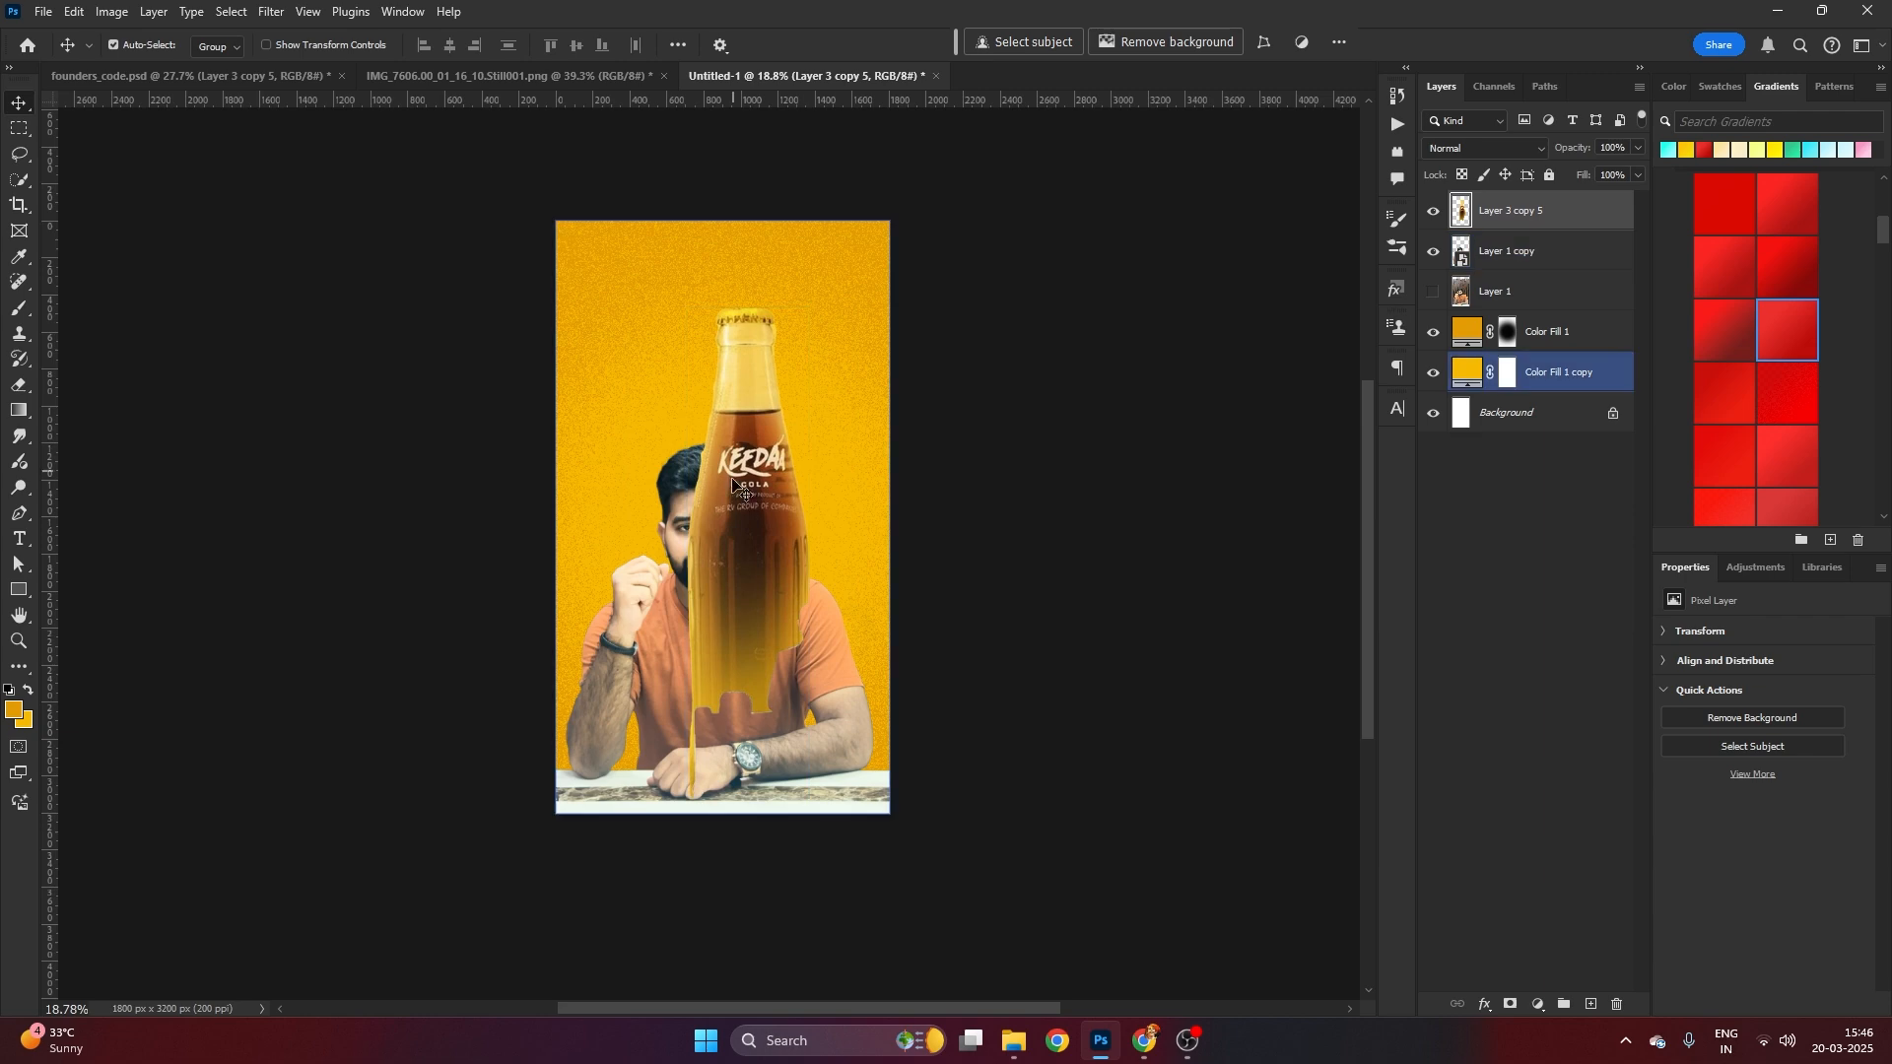
# Move the bottle over the man's right-hand shoulder, add a layer mask and fade out the bottle's lower end with a soft brush
pyautogui.moveTo(727, 483)
pyautogui.mouseDown()
pyautogui.moveTo(808, 499)
pyautogui.moveTo(792, 499)
pyautogui.mouseUp()
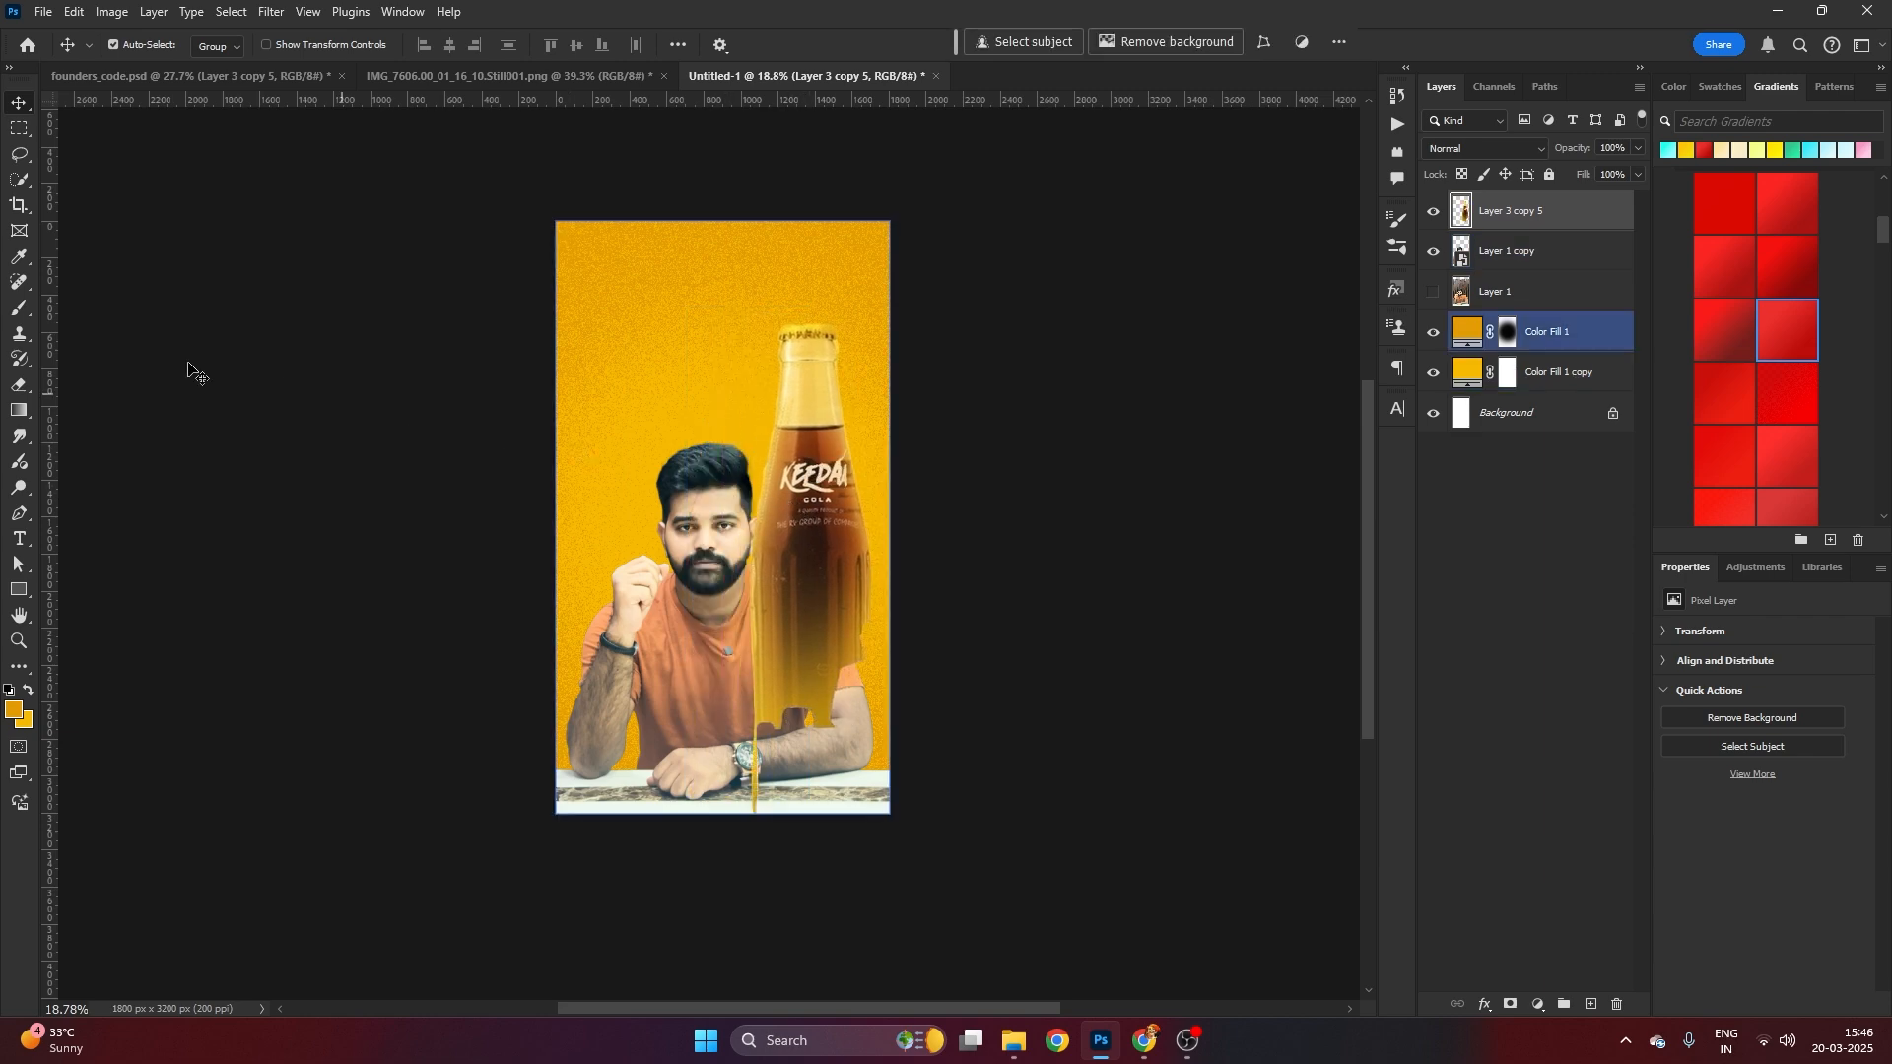
pyautogui.click(19, 308)
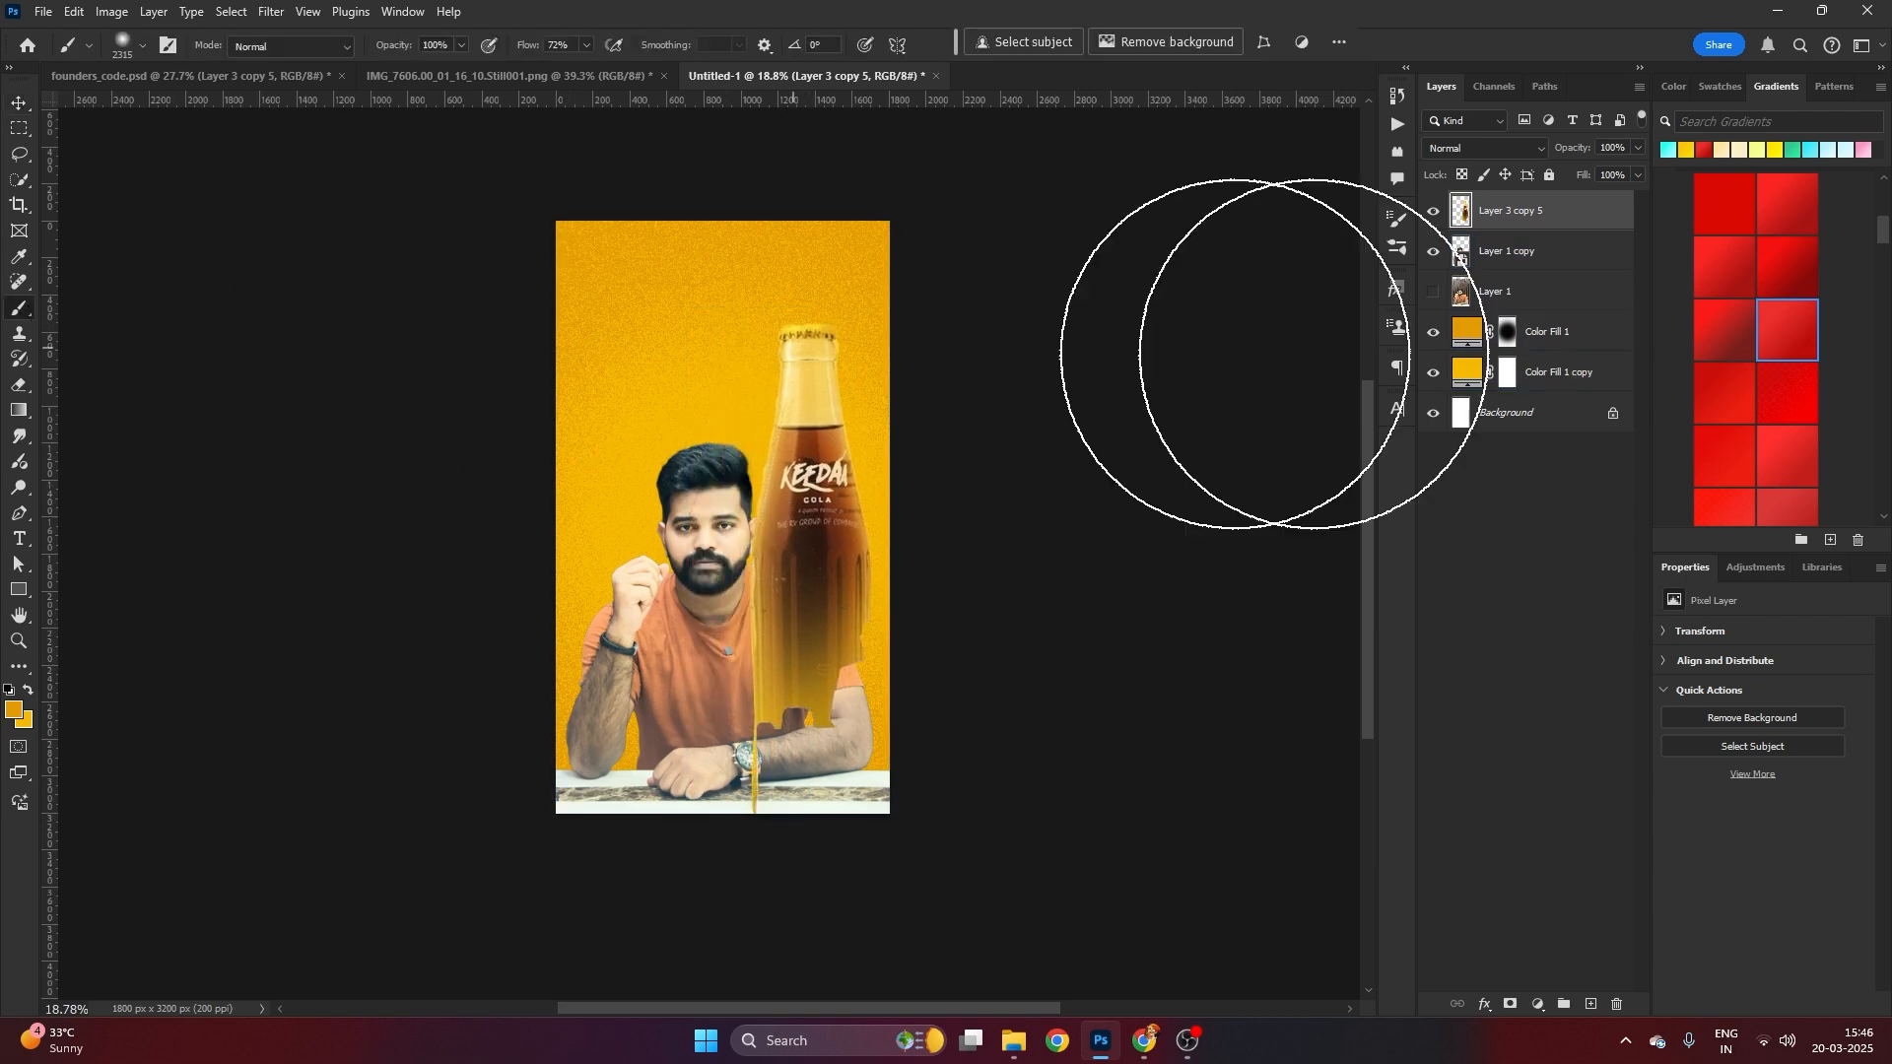
pyautogui.click(1510, 1004)
pyautogui.moveTo(701, 684)
pyautogui.keyDown('alt'); pyautogui.mouseDown()
pyautogui.moveTo(628, 689)
pyautogui.moveTo(656, 726)
pyautogui.moveTo(1010, 730)
pyautogui.moveTo(702, 736)
pyautogui.moveTo(512, 826)
pyautogui.moveTo(709, 789)
pyautogui.mouseUp(); pyautogui.keyUp('alt')
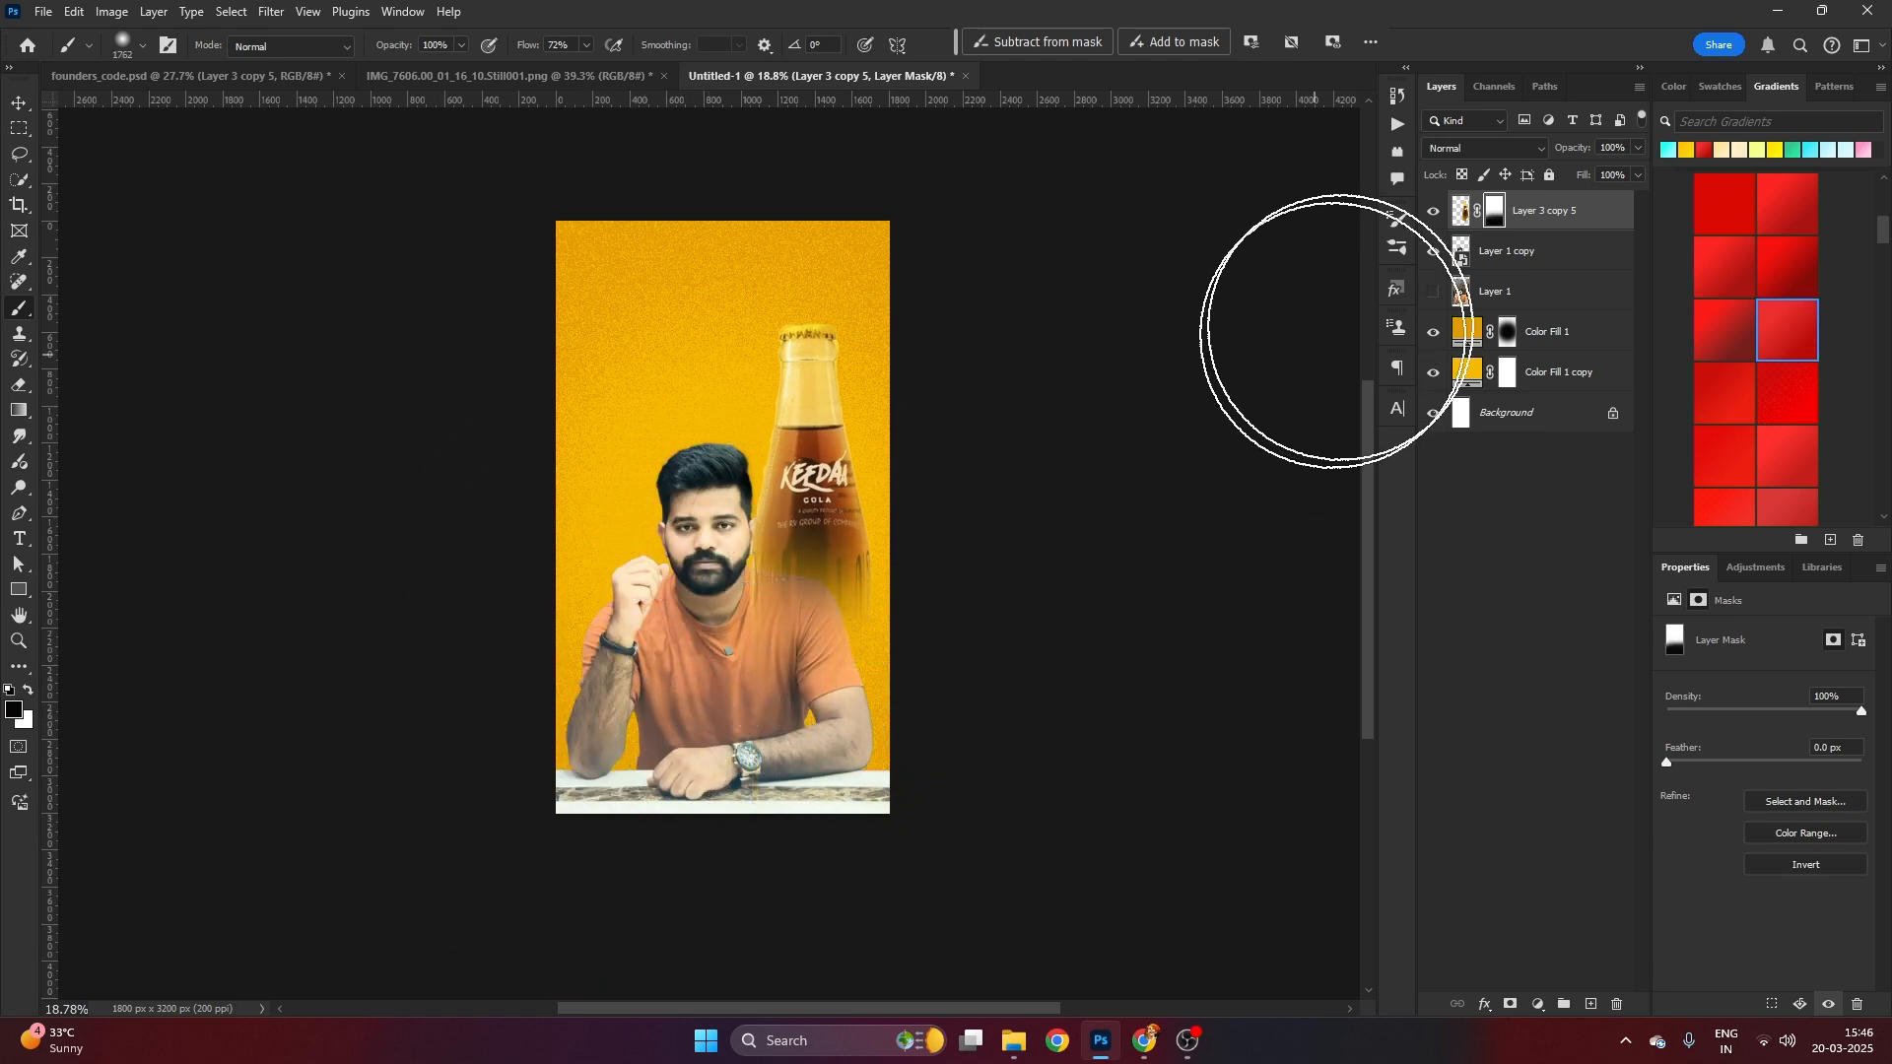
# Send the bottle layer behind Layer 1 copy, scale it down and place it beside the man's head at the canvas's right edge
pyautogui.click(1461, 211)
pyautogui.press('v')
pyautogui.hotkey('ctrl', '[')
pyautogui.moveTo(813, 453); pyautogui.dragTo(834, 479)
pyautogui.hotkey('ctrl', 't')
pyautogui.moveTo(830, 353); pyautogui.dragTo(830, 397)
pyautogui.press('Return')
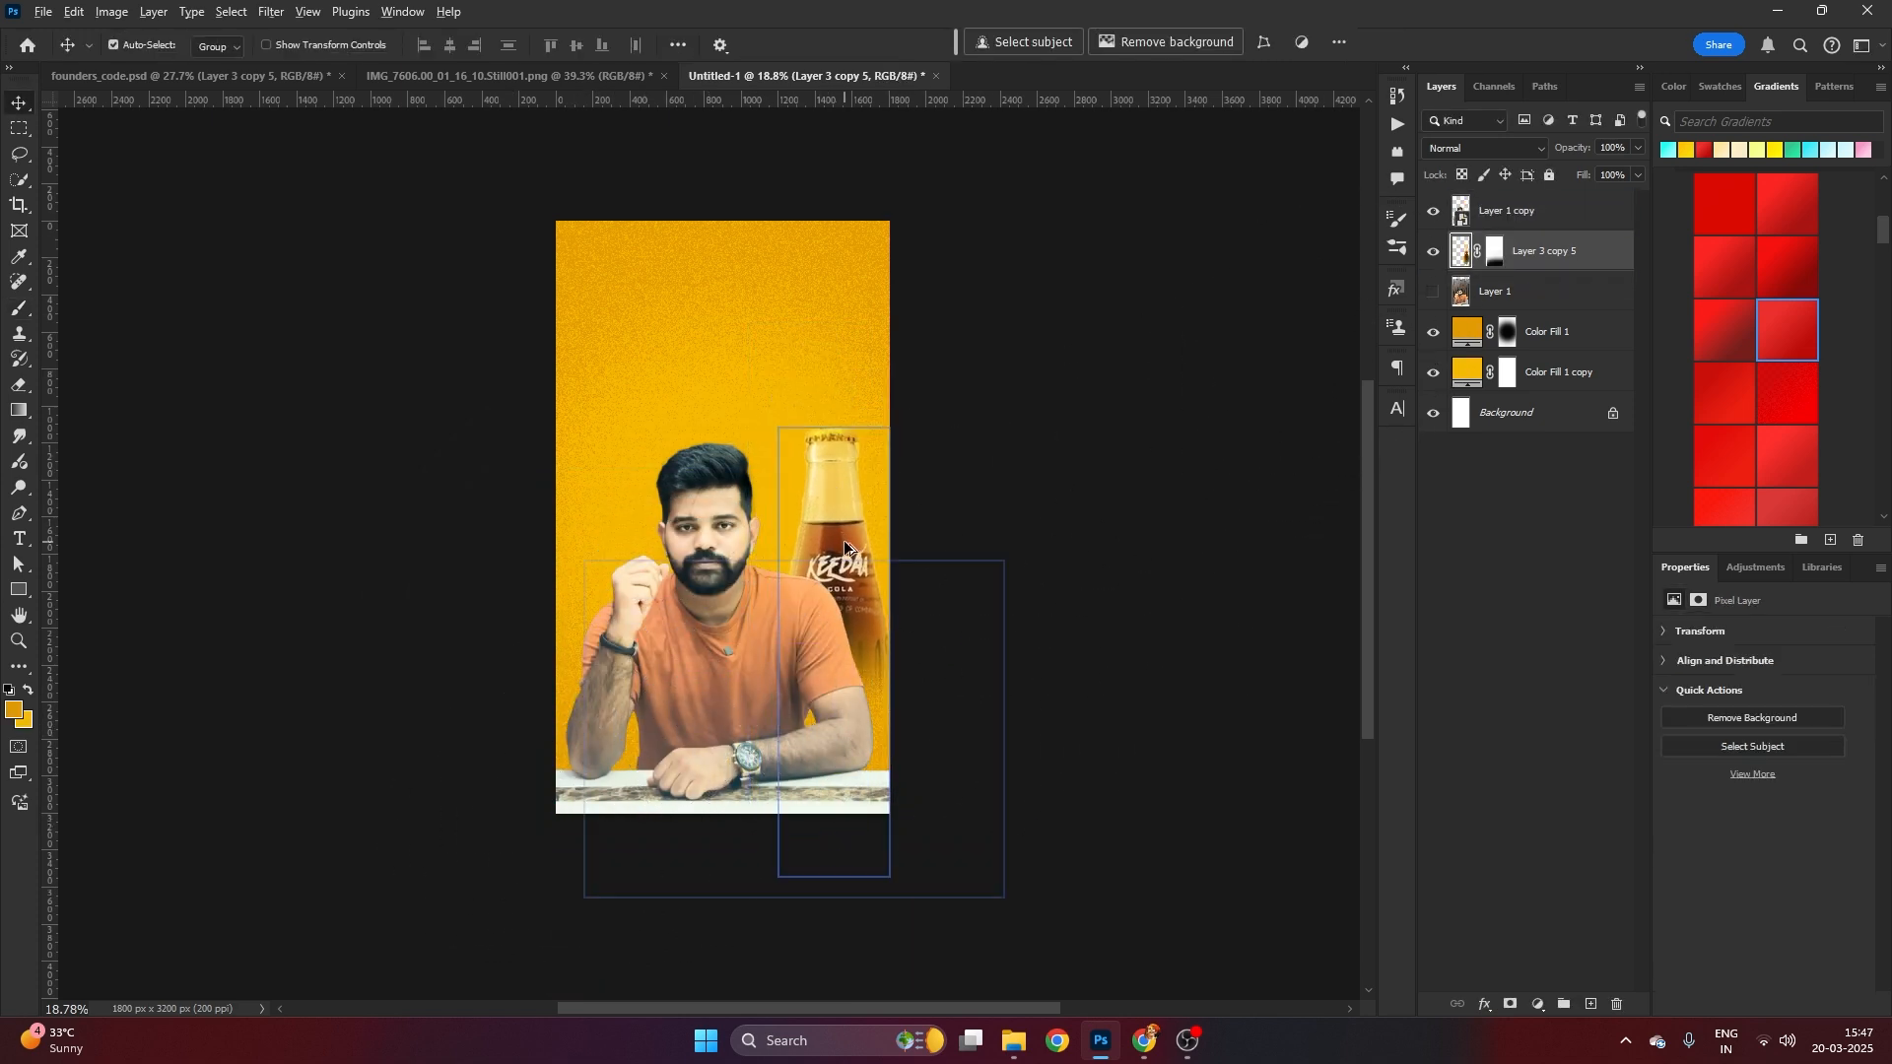
# Duplicate the bottle twice, placing one copy on the man's other side and one higher up behind his head
pyautogui.keyDown('alt'); pyautogui.moveTo(843, 540); pyautogui.dragTo(622, 542); pyautogui.keyUp('alt')
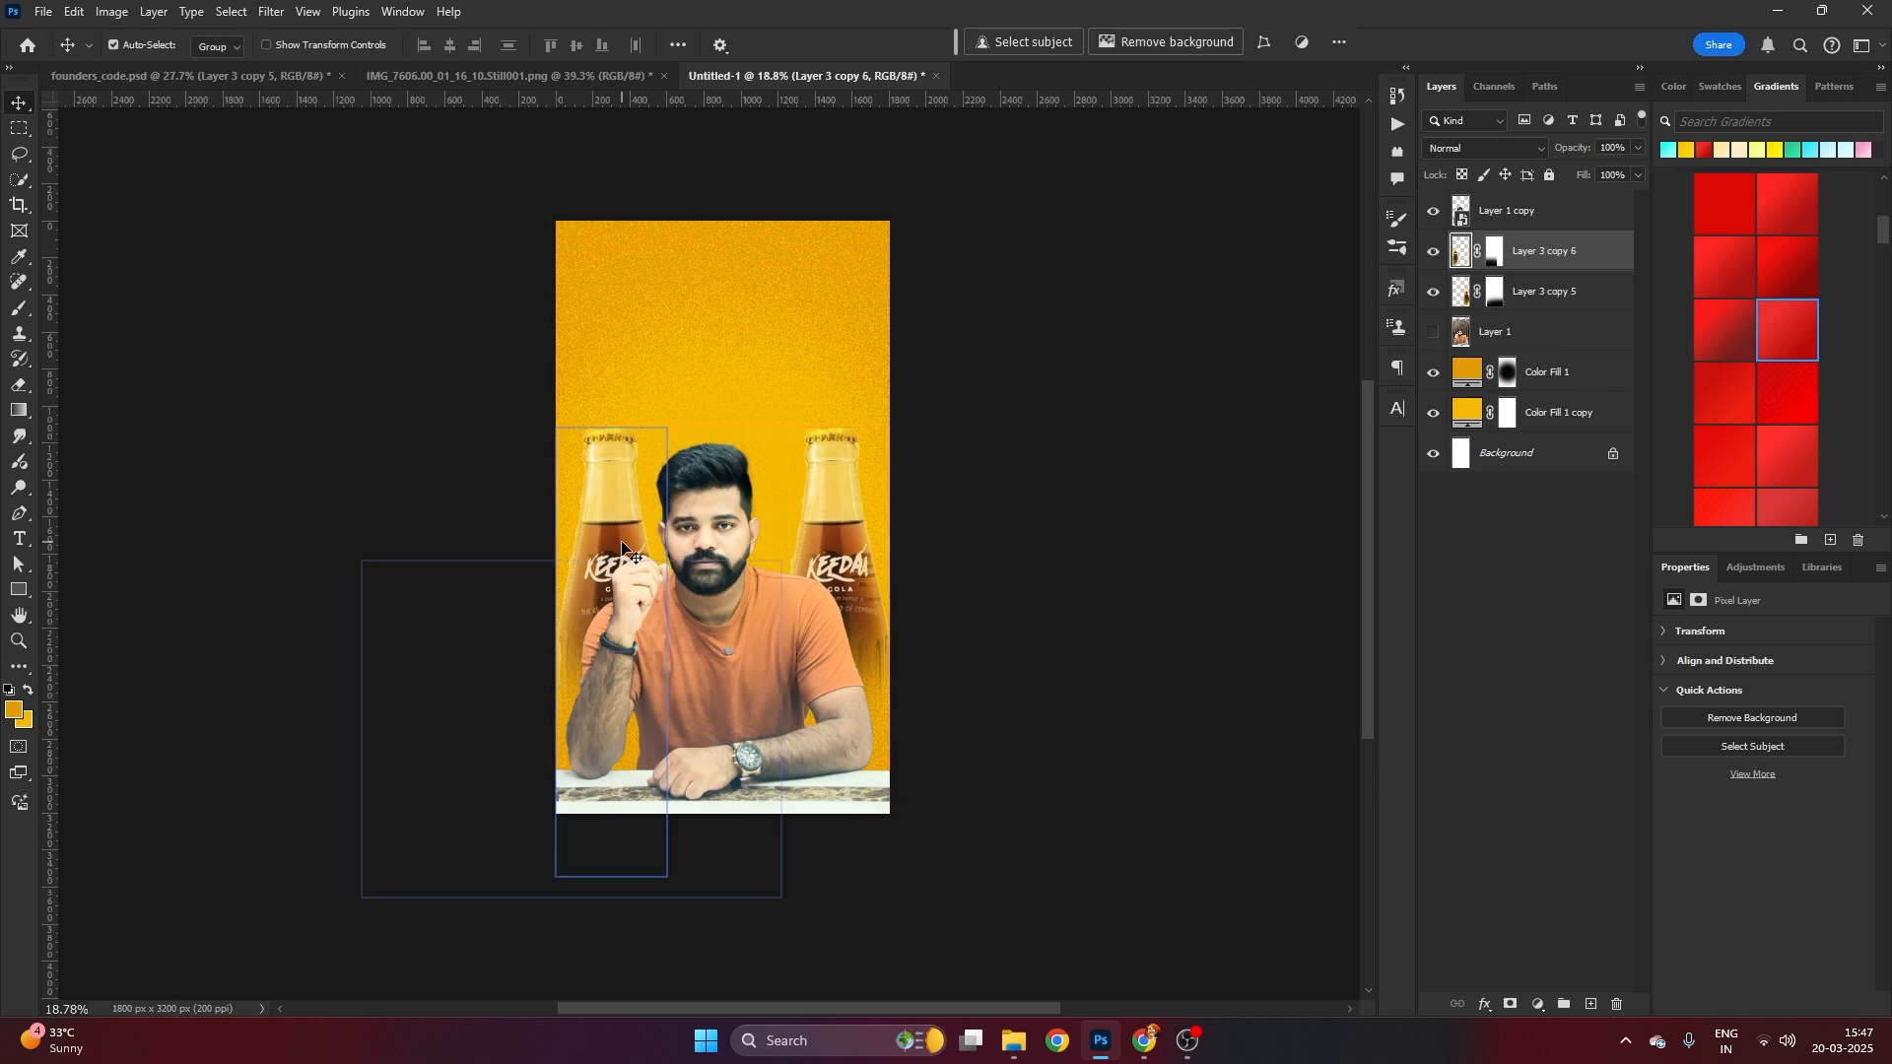
pyautogui.click(846, 536)
pyautogui.keyDown('alt'); pyautogui.moveTo(846, 536); pyautogui.dragTo(725, 477); pyautogui.keyUp('alt')
pyautogui.click(640, 486)
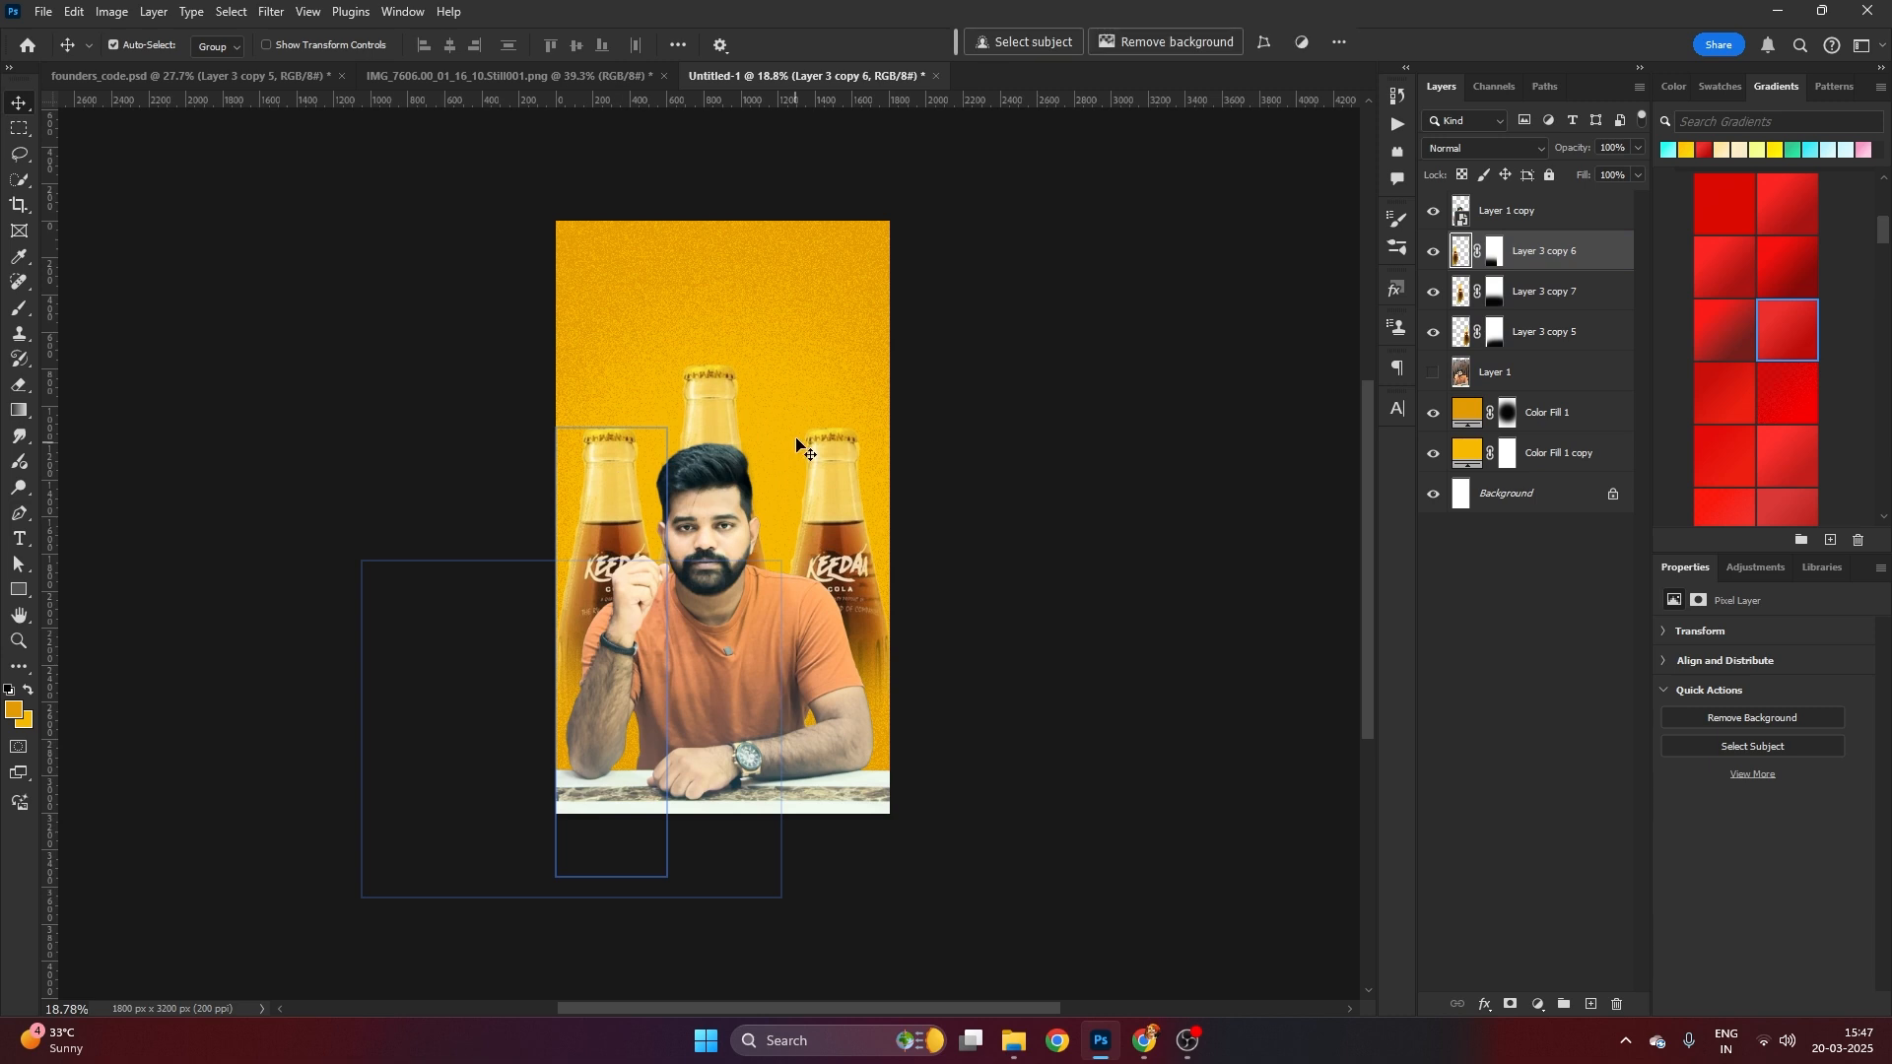
# Nudge the two side bottles down together and the middle bottle up
pyautogui.keyDown('shift'); pyautogui.click(831, 438); pyautogui.keyUp('shift')
pyautogui.hotkey('shift', 'Down')
pyautogui.hotkey('shift', 'Down')
pyautogui.hotkey('shift', 'Down')
pyautogui.hotkey('shift', 'Down')
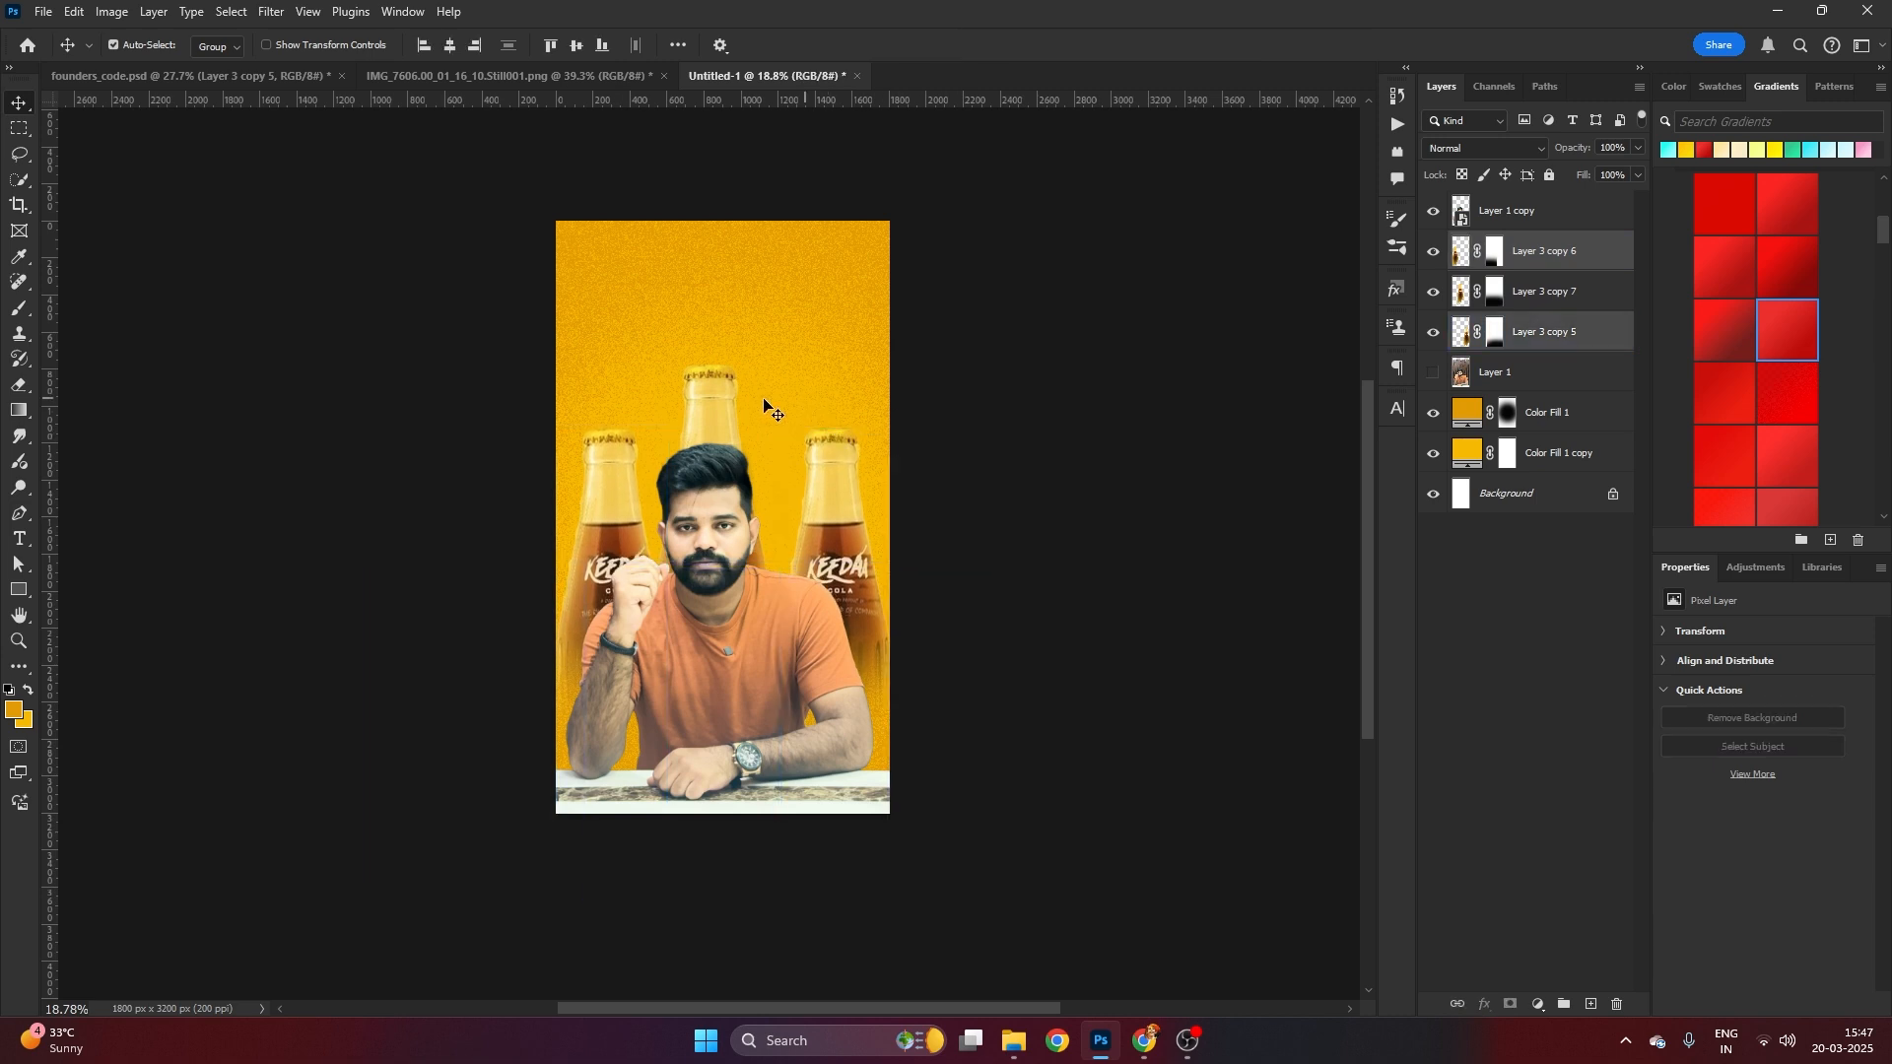
pyautogui.click(703, 404)
pyautogui.hotkey('shift', 'Up')
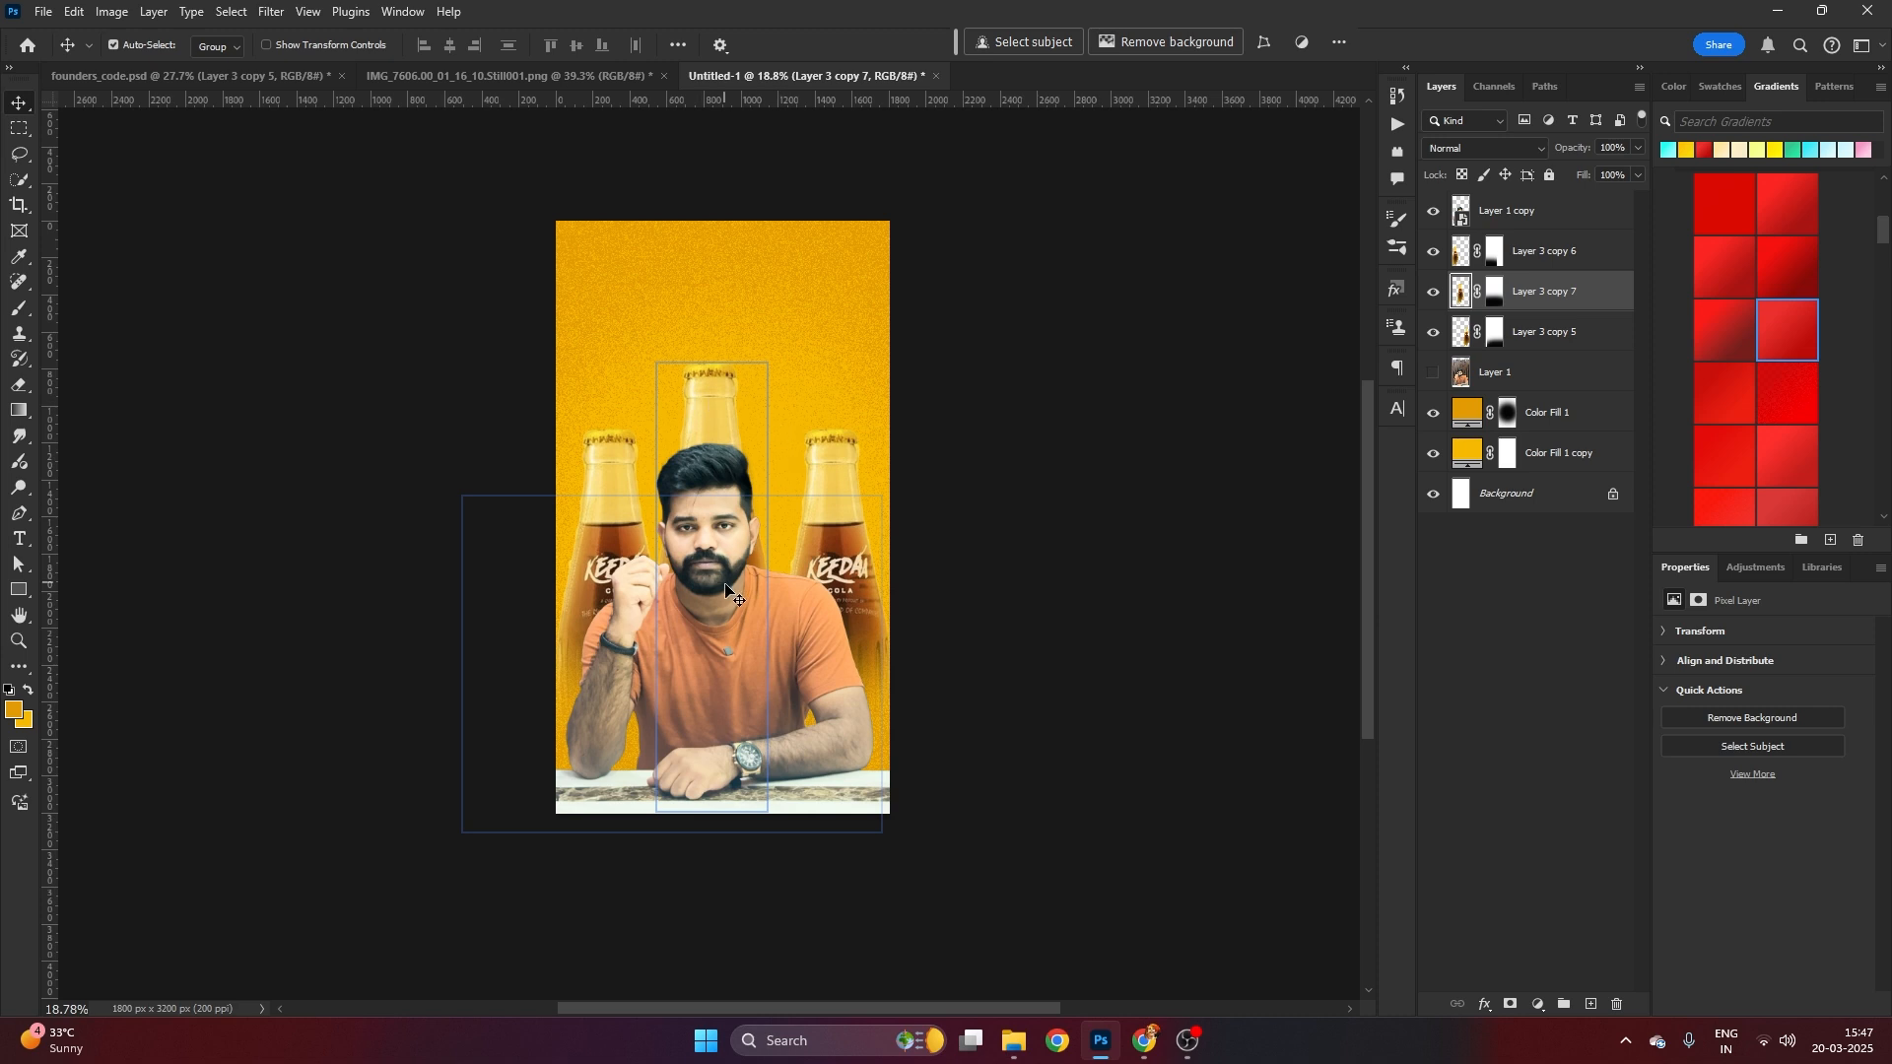
# Move the man slightly up and raise all three bottles, keeping the middle one highest above his head
pyautogui.moveTo(727, 584); pyautogui.dragTo(727, 574)
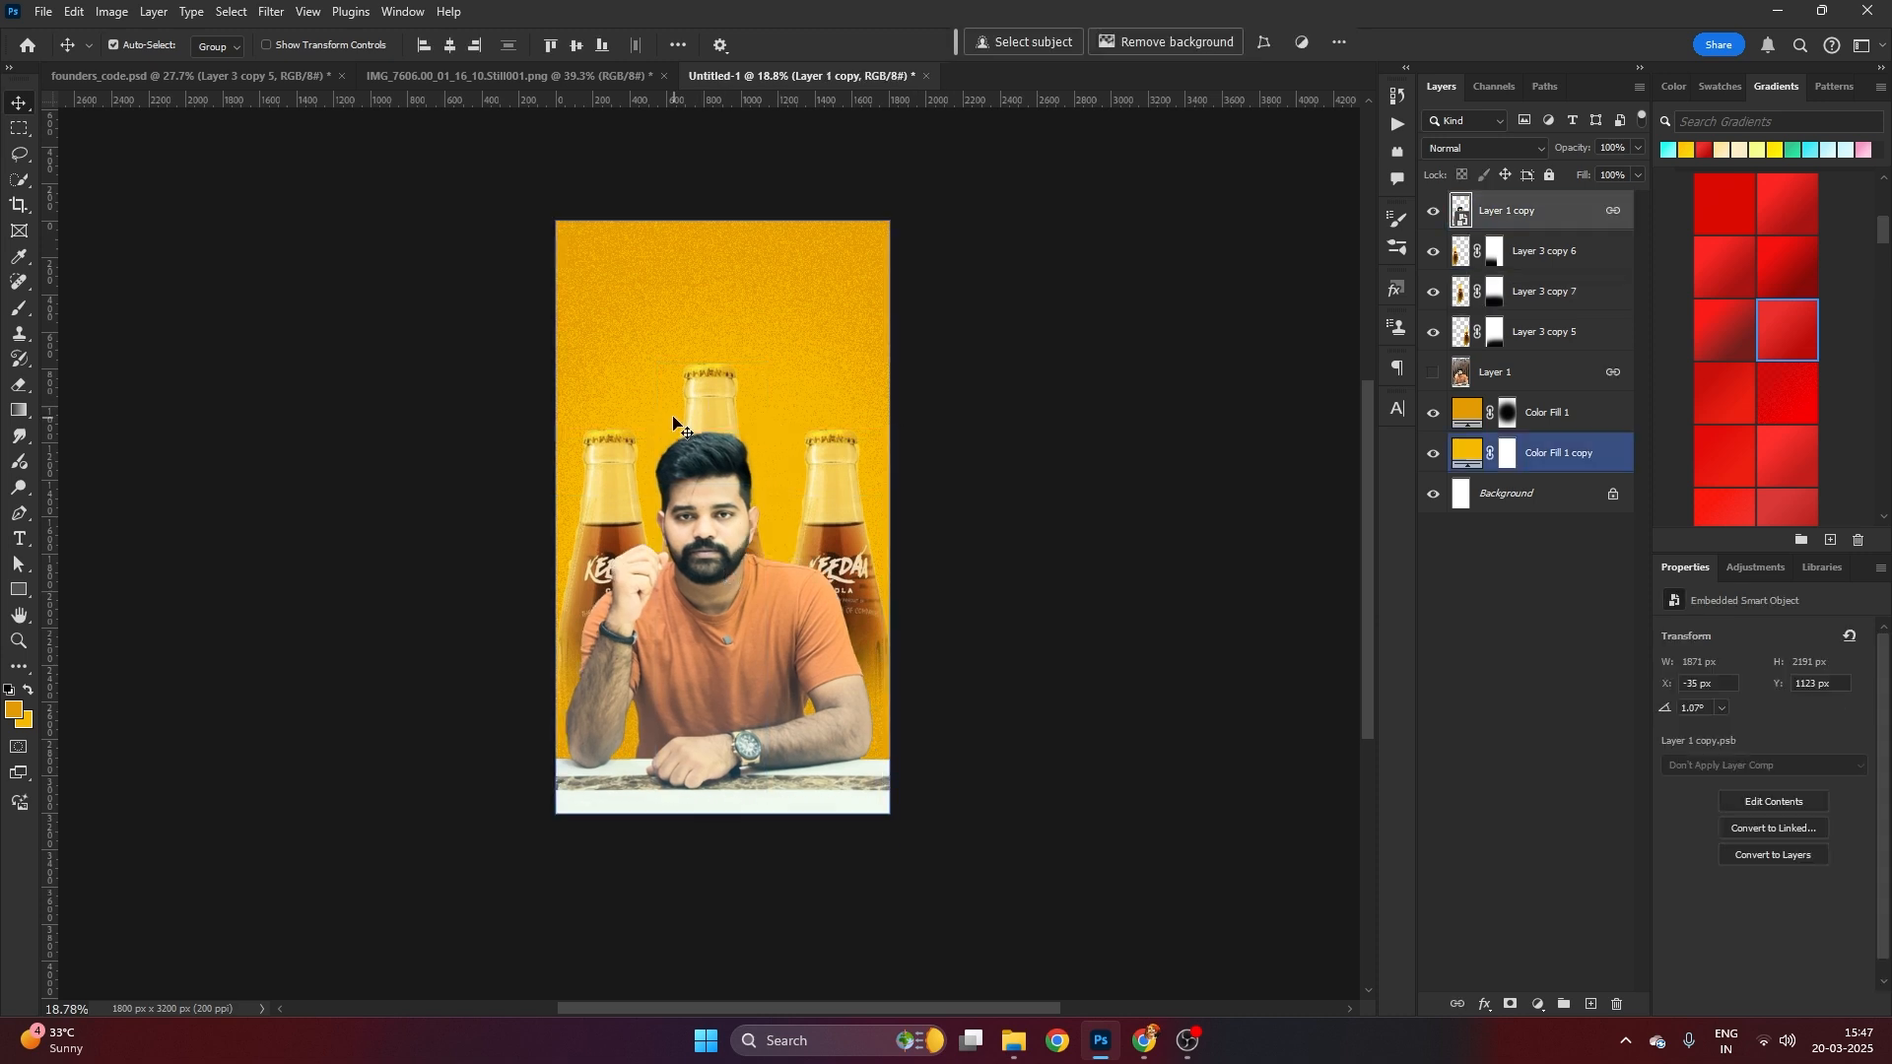
pyautogui.moveTo(694, 394)
pyautogui.mouseDown()
pyautogui.moveTo(701, 370)
pyautogui.moveTo(716, 378)
pyautogui.mouseUp()
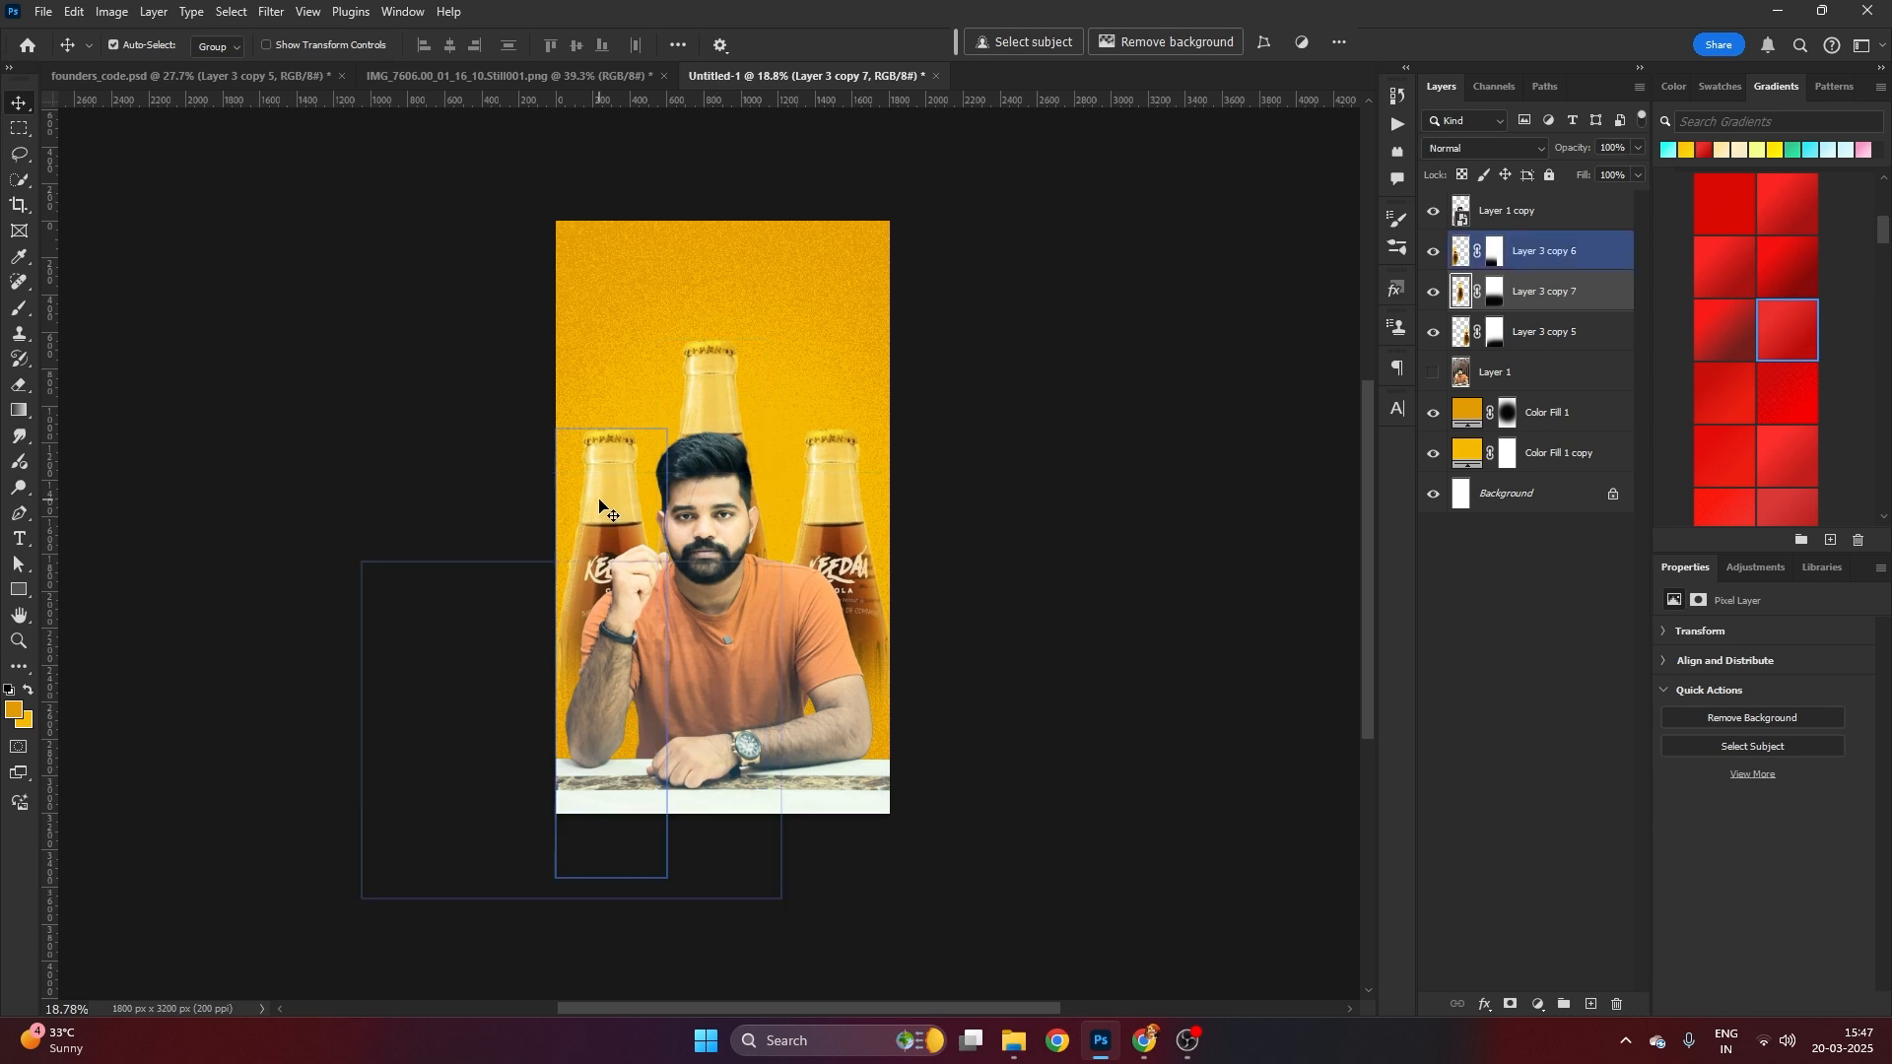
pyautogui.moveTo(600, 505); pyautogui.dragTo(594, 481)
pyautogui.moveTo(818, 475); pyautogui.dragTo(814, 446)
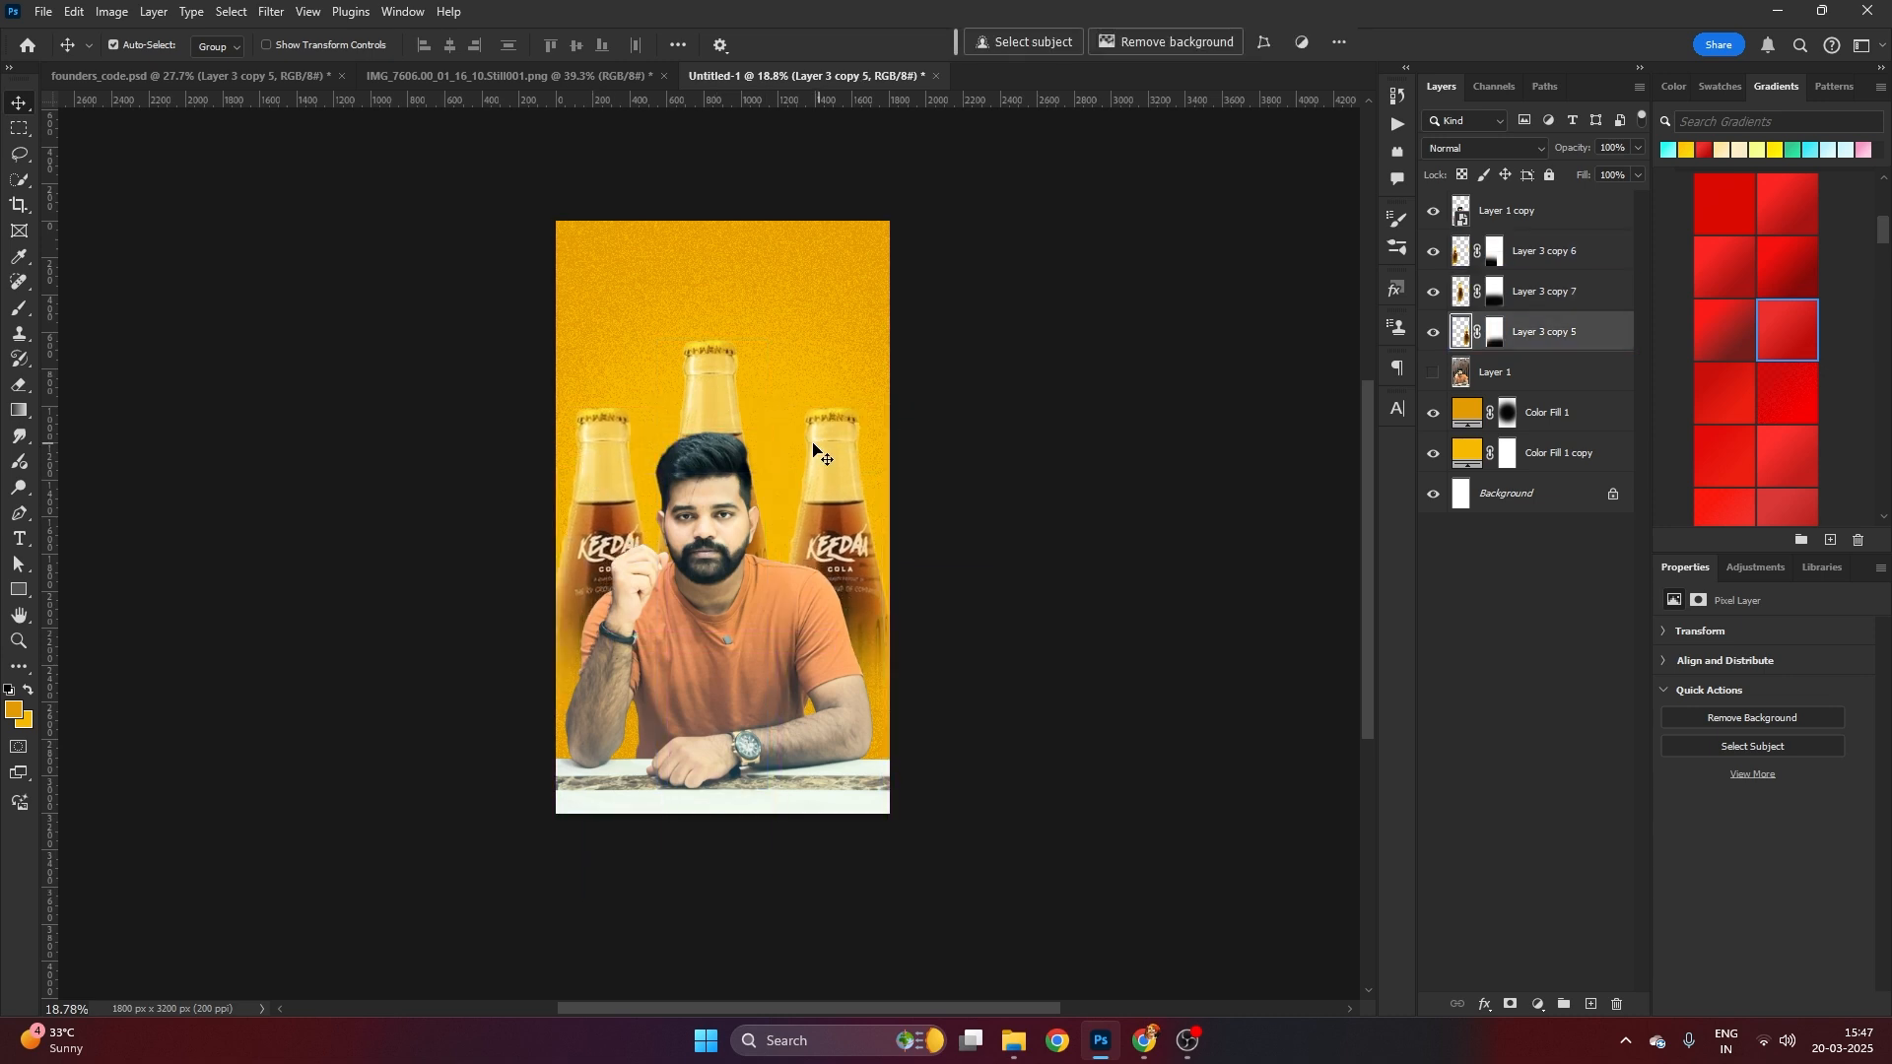
# Enlarge the middle bottle slightly and keep it centred behind the man's head
pyautogui.click(705, 392)
pyautogui.hotkey('ctrl', 't')
pyautogui.moveTo(766, 339); pyautogui.dragTo(778, 299)
pyautogui.moveTo(748, 340); pyautogui.dragTo(754, 371)
pyautogui.press('Return')
# Lower the two side bottles slightly to matching heights and deselect all layers
pyautogui.moveTo(592, 476); pyautogui.dragTo(591, 482)
pyautogui.moveTo(826, 459); pyautogui.dragTo(825, 459)
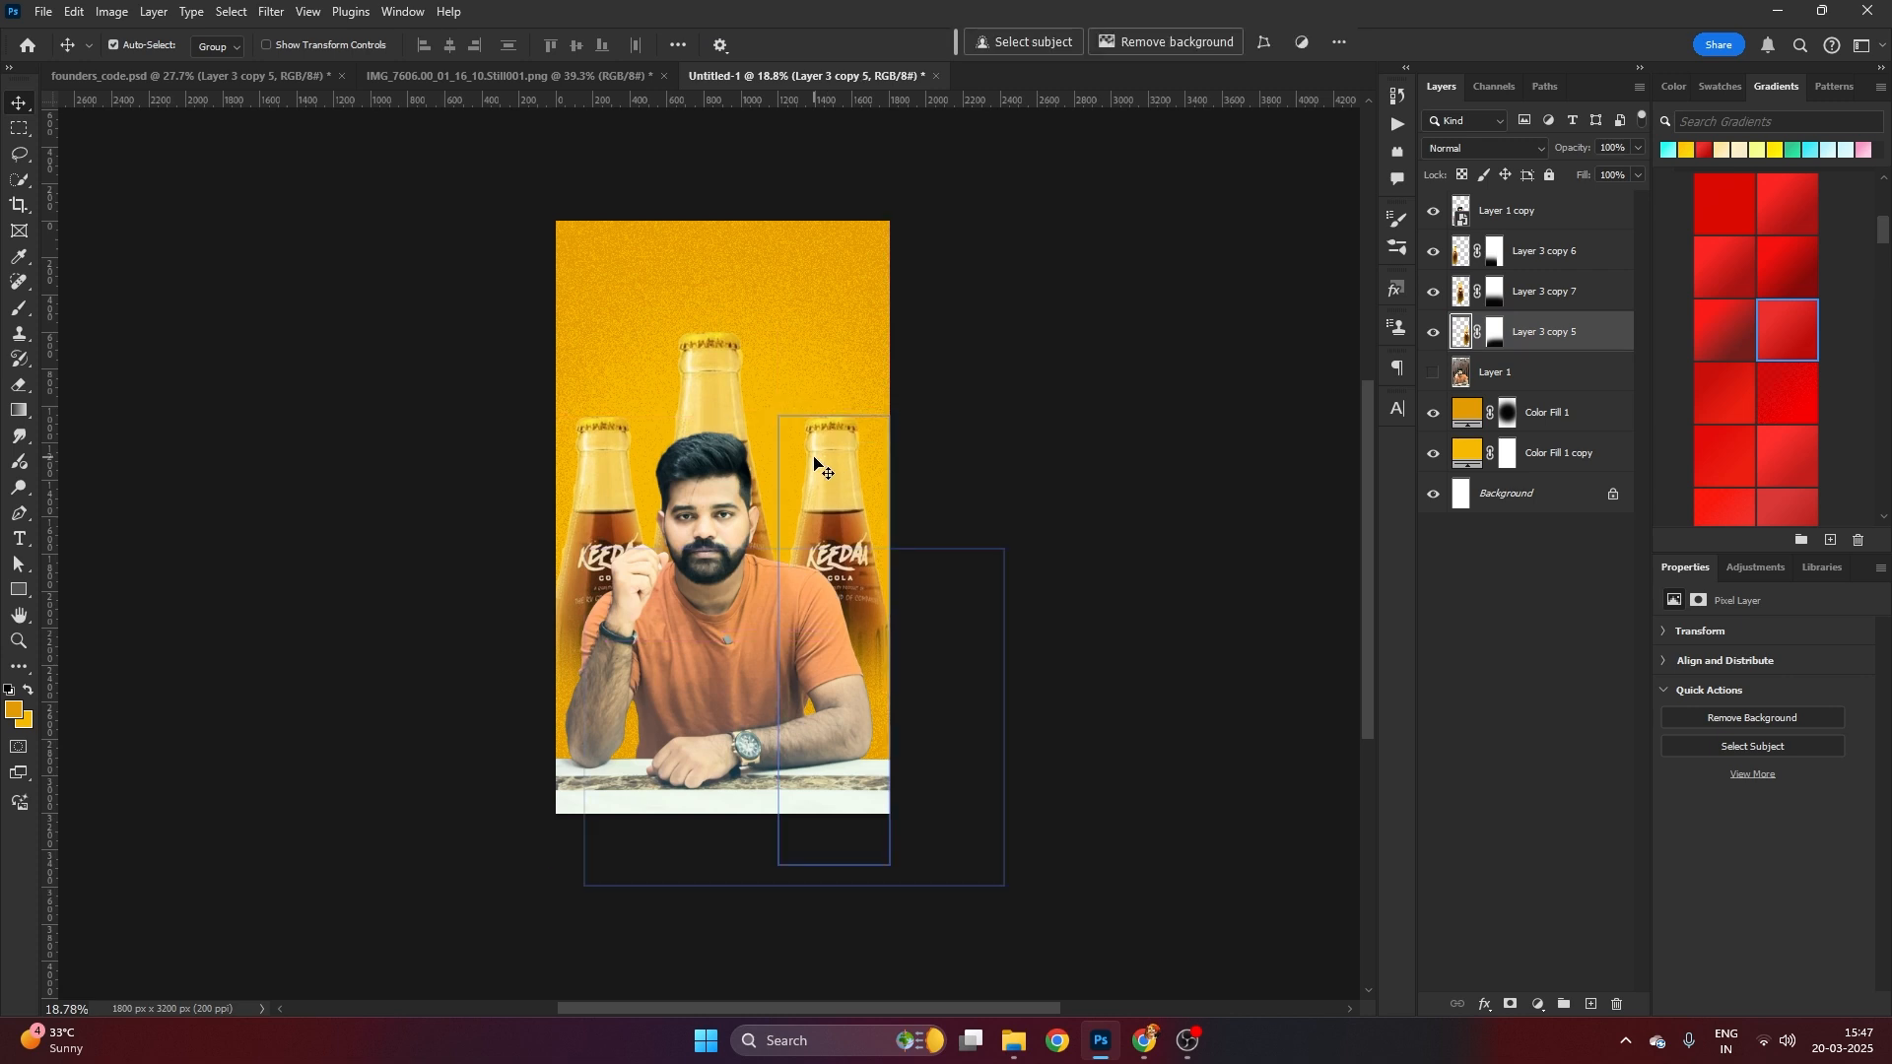
pyautogui.click(823, 338)
pyautogui.click(1049, 268)
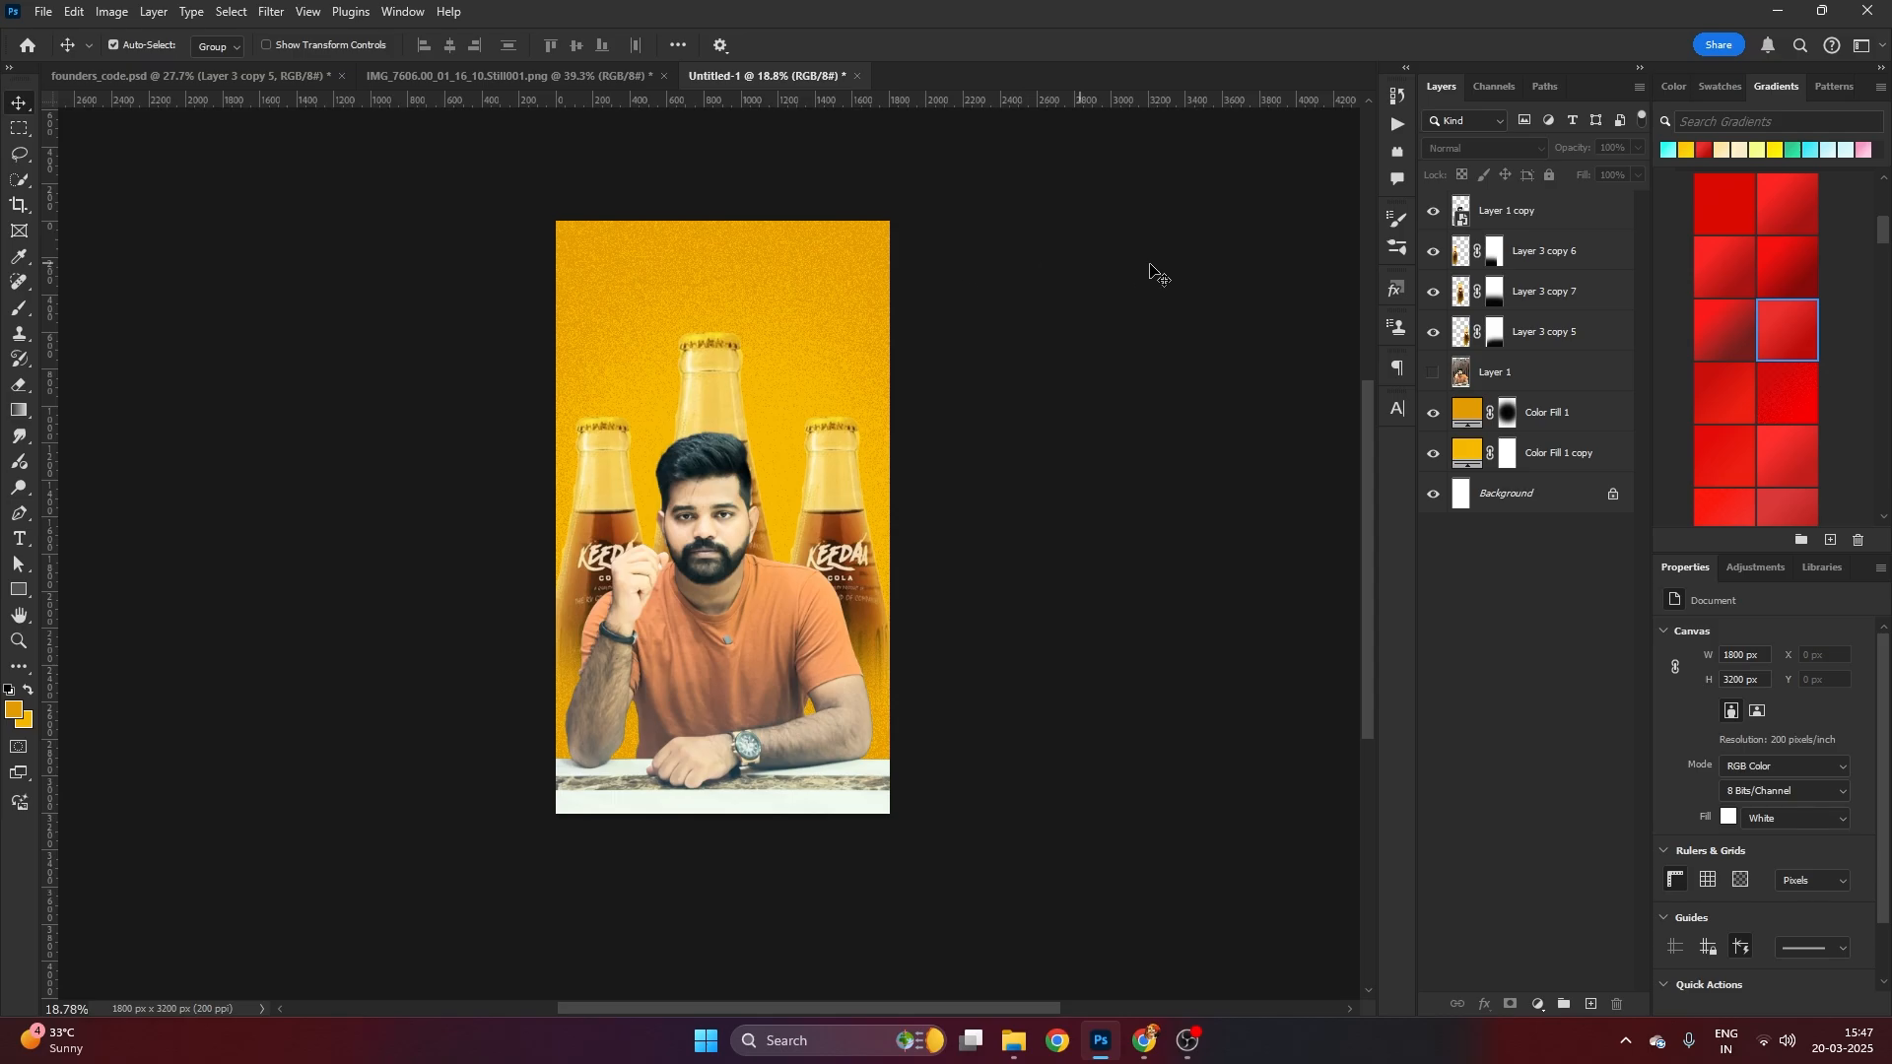
# Check the Vicious Hunger font page in the browser, and add the text KEEDA COLA above the middle bottle in Photoshop
pyautogui.hotkey('alt', 'Tab')
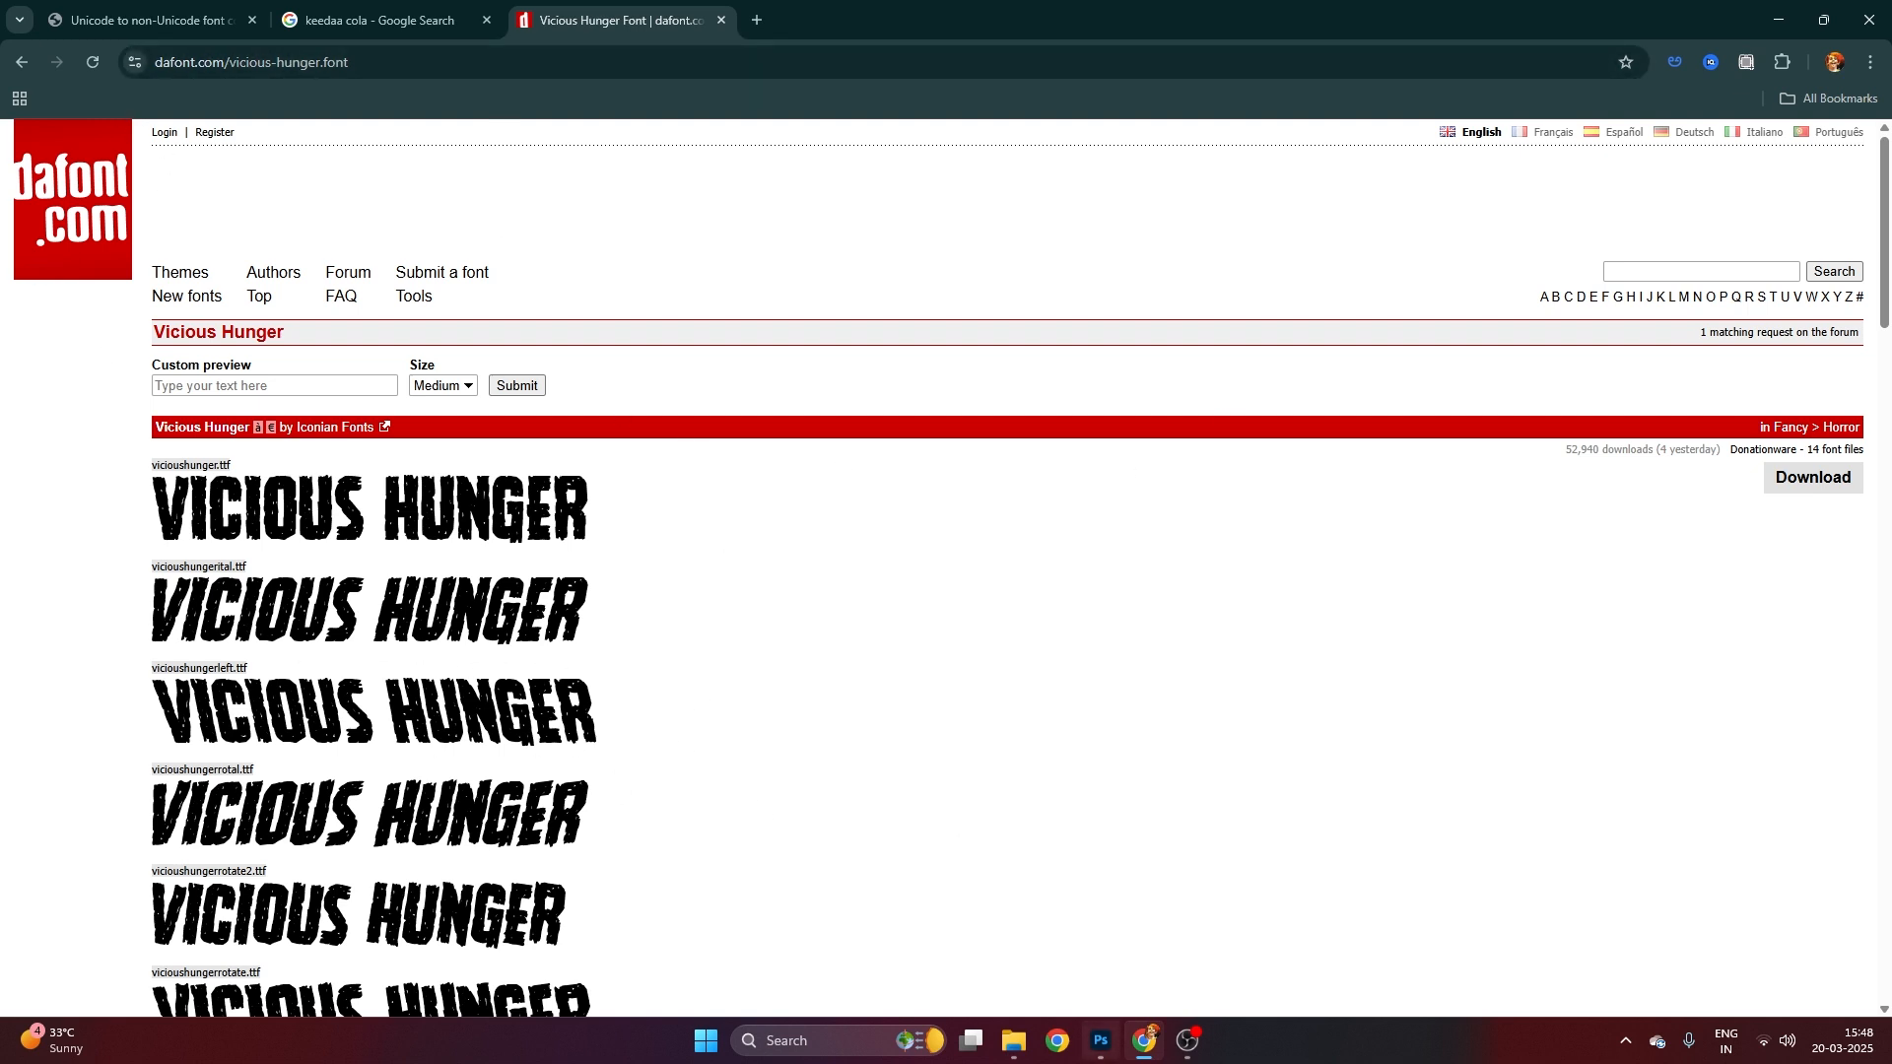
pyautogui.click(1096, 1046)
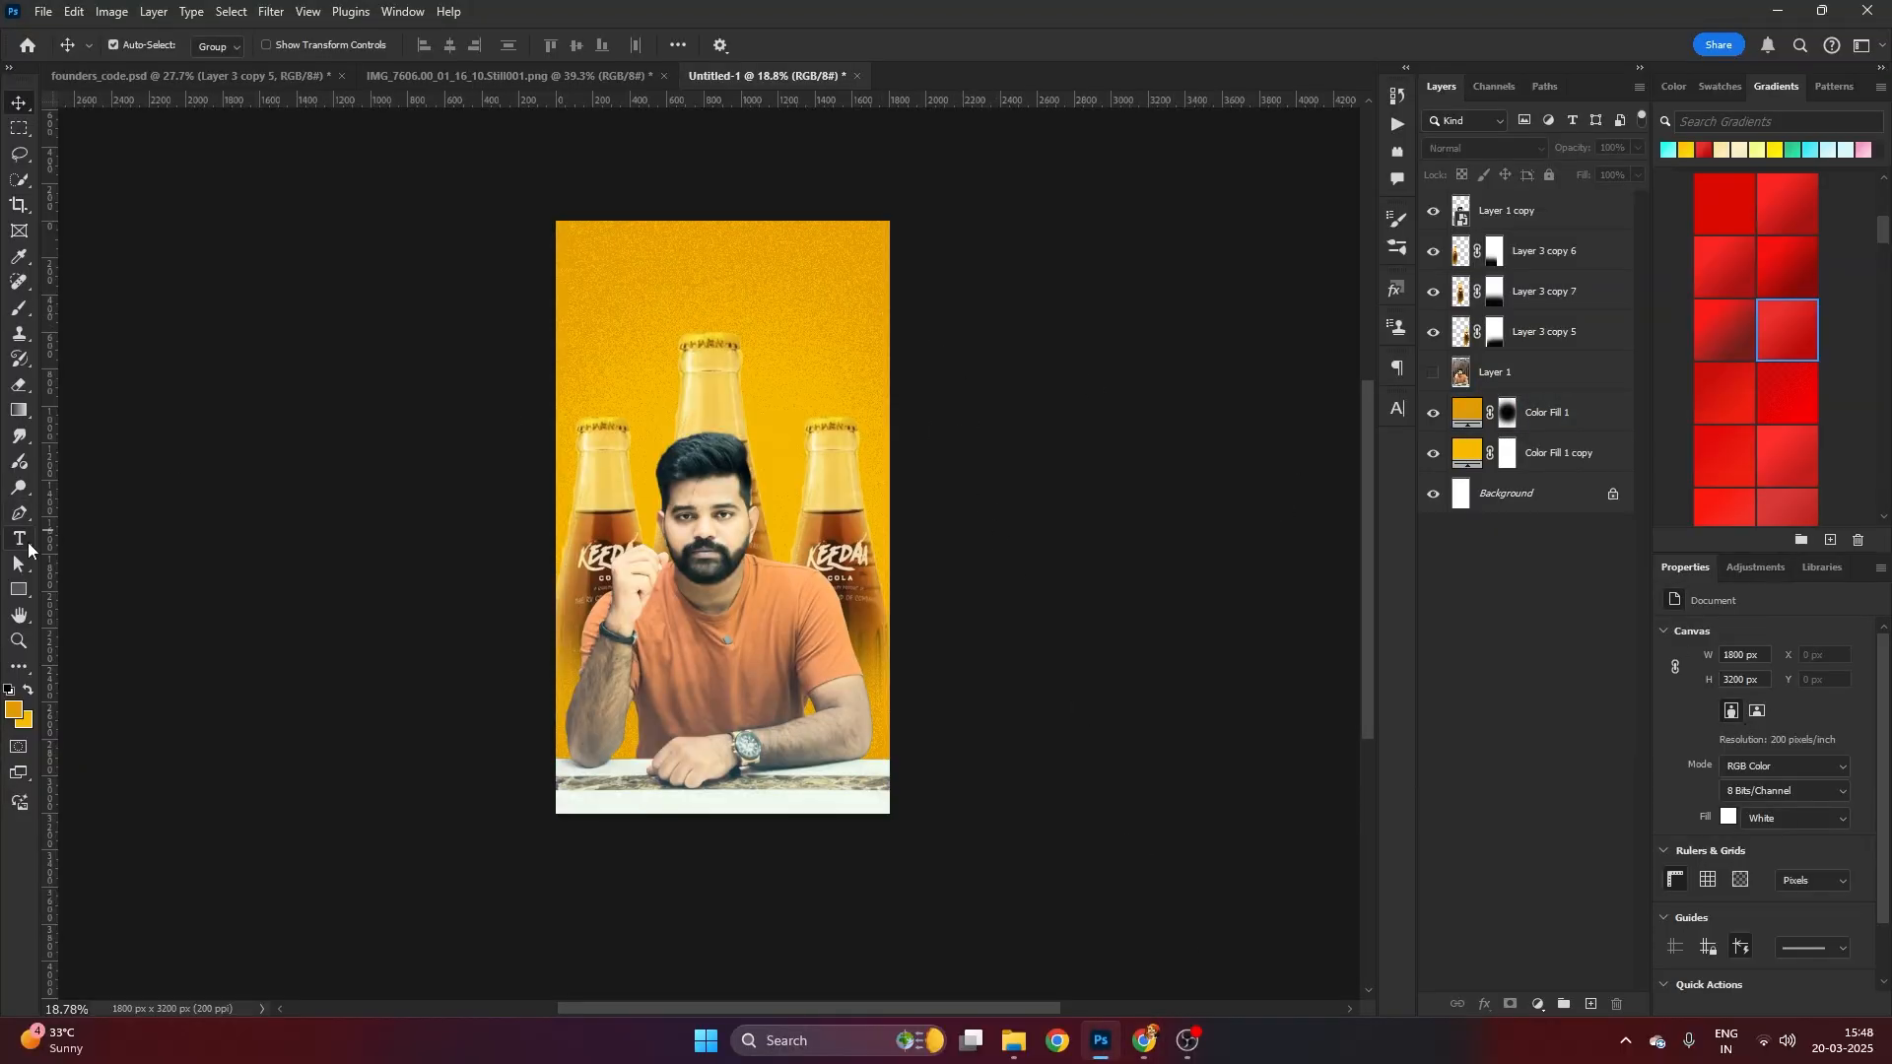
pyautogui.click(21, 541)
pyautogui.click(644, 290)
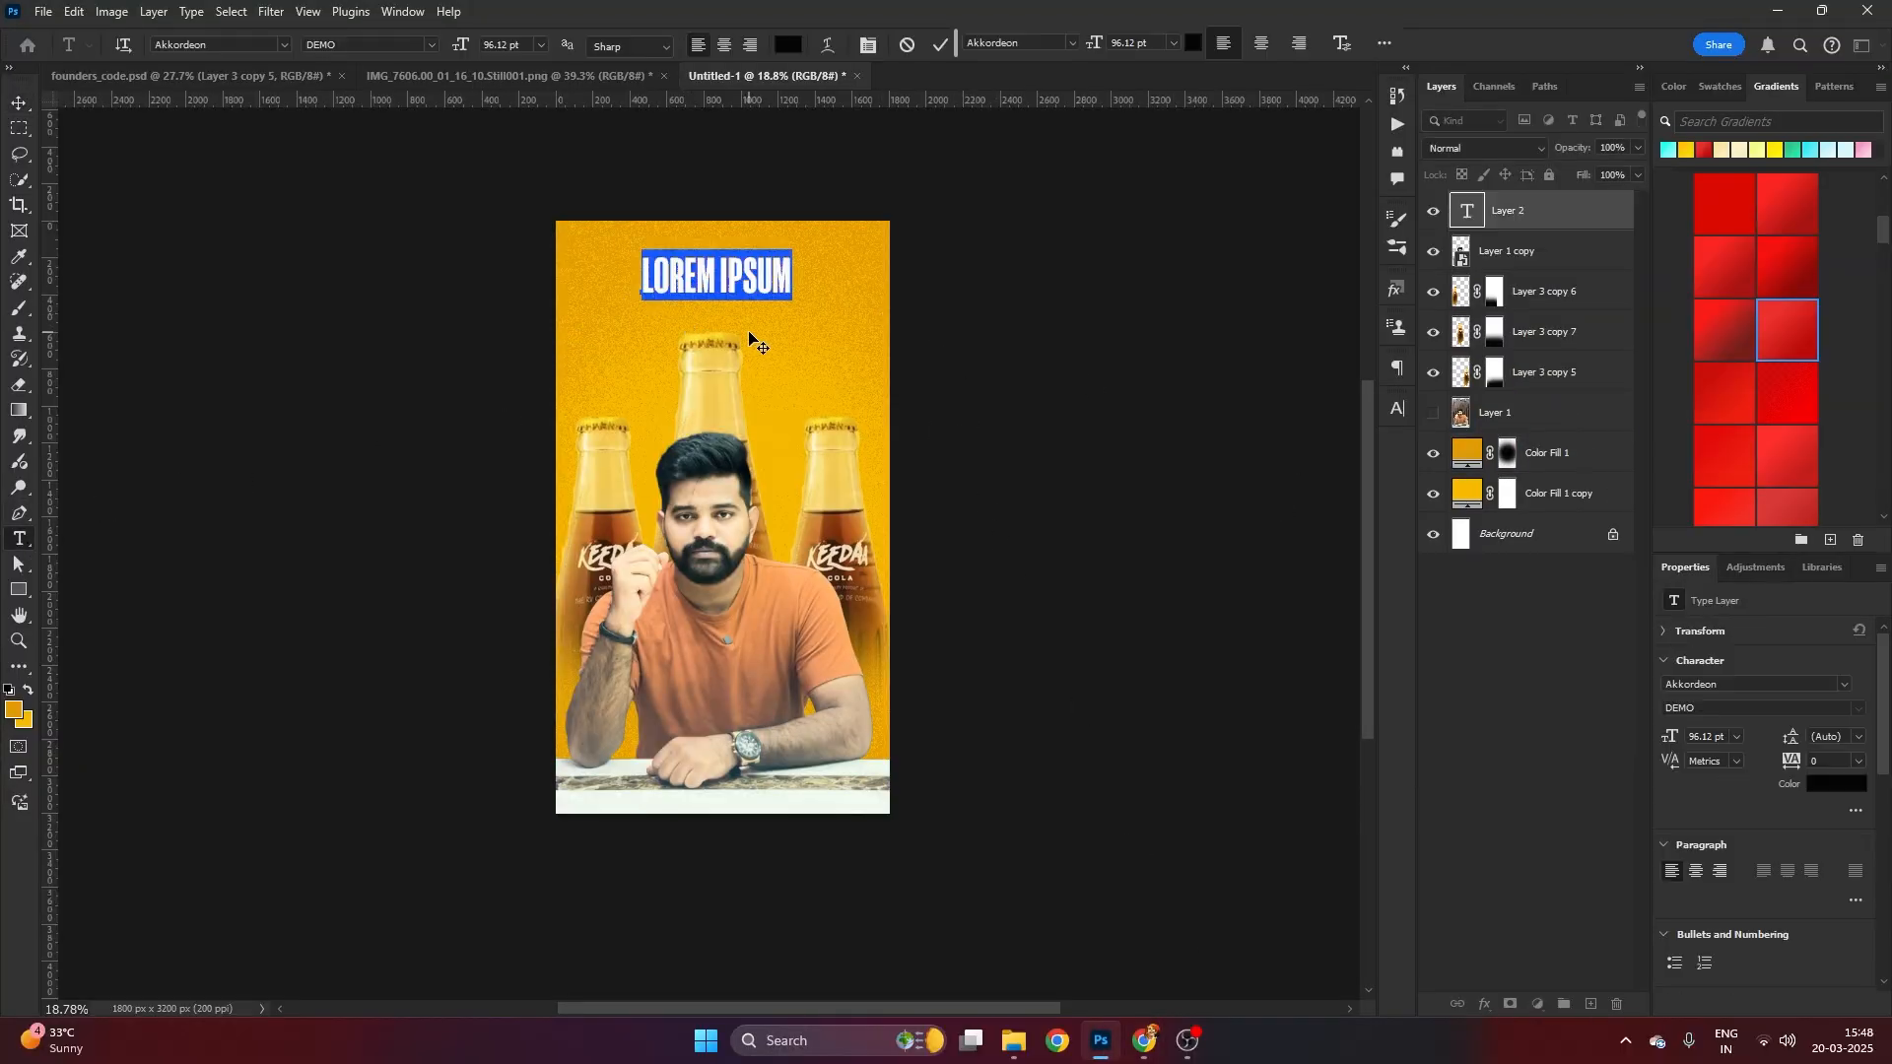
pyautogui.write('KEED')
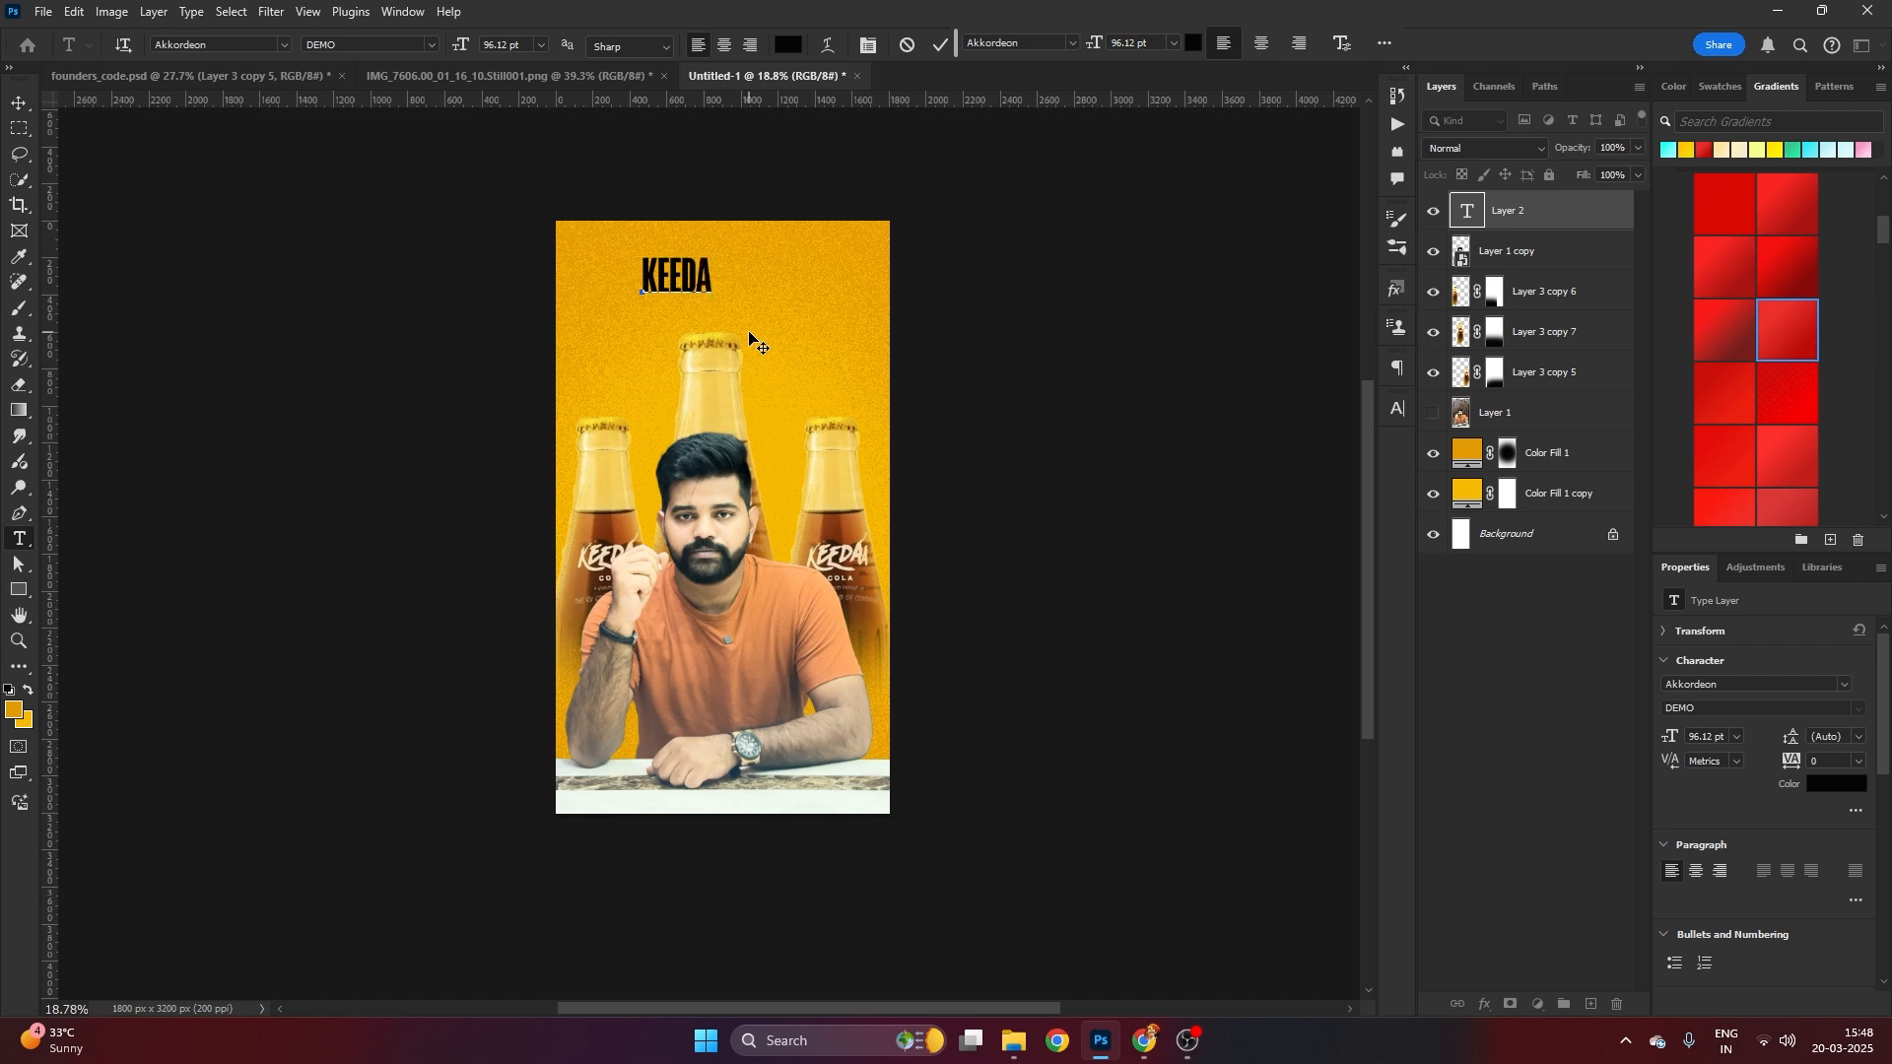
pyautogui.write('a cola')
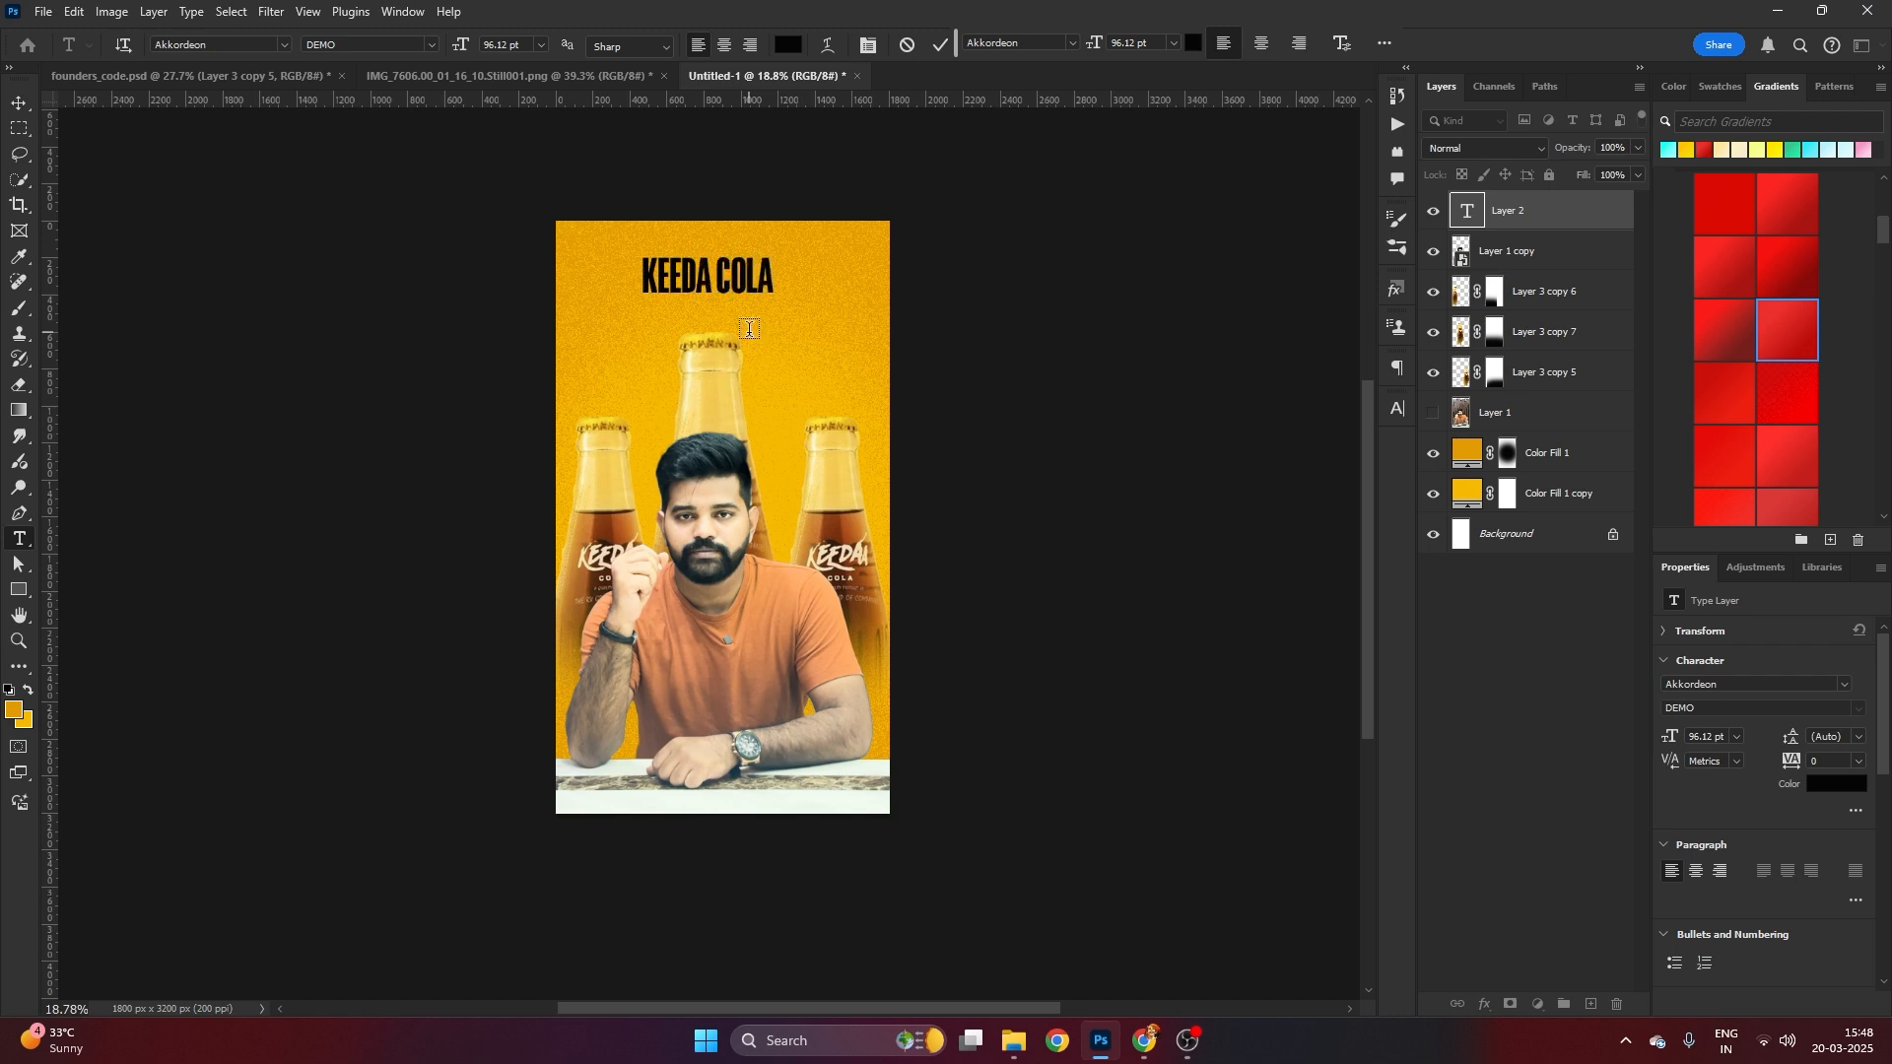
pyautogui.hotkey('ctrl', 'Return')
pyautogui.press('v')
pyautogui.moveTo(744, 292); pyautogui.dragTo(753, 282)
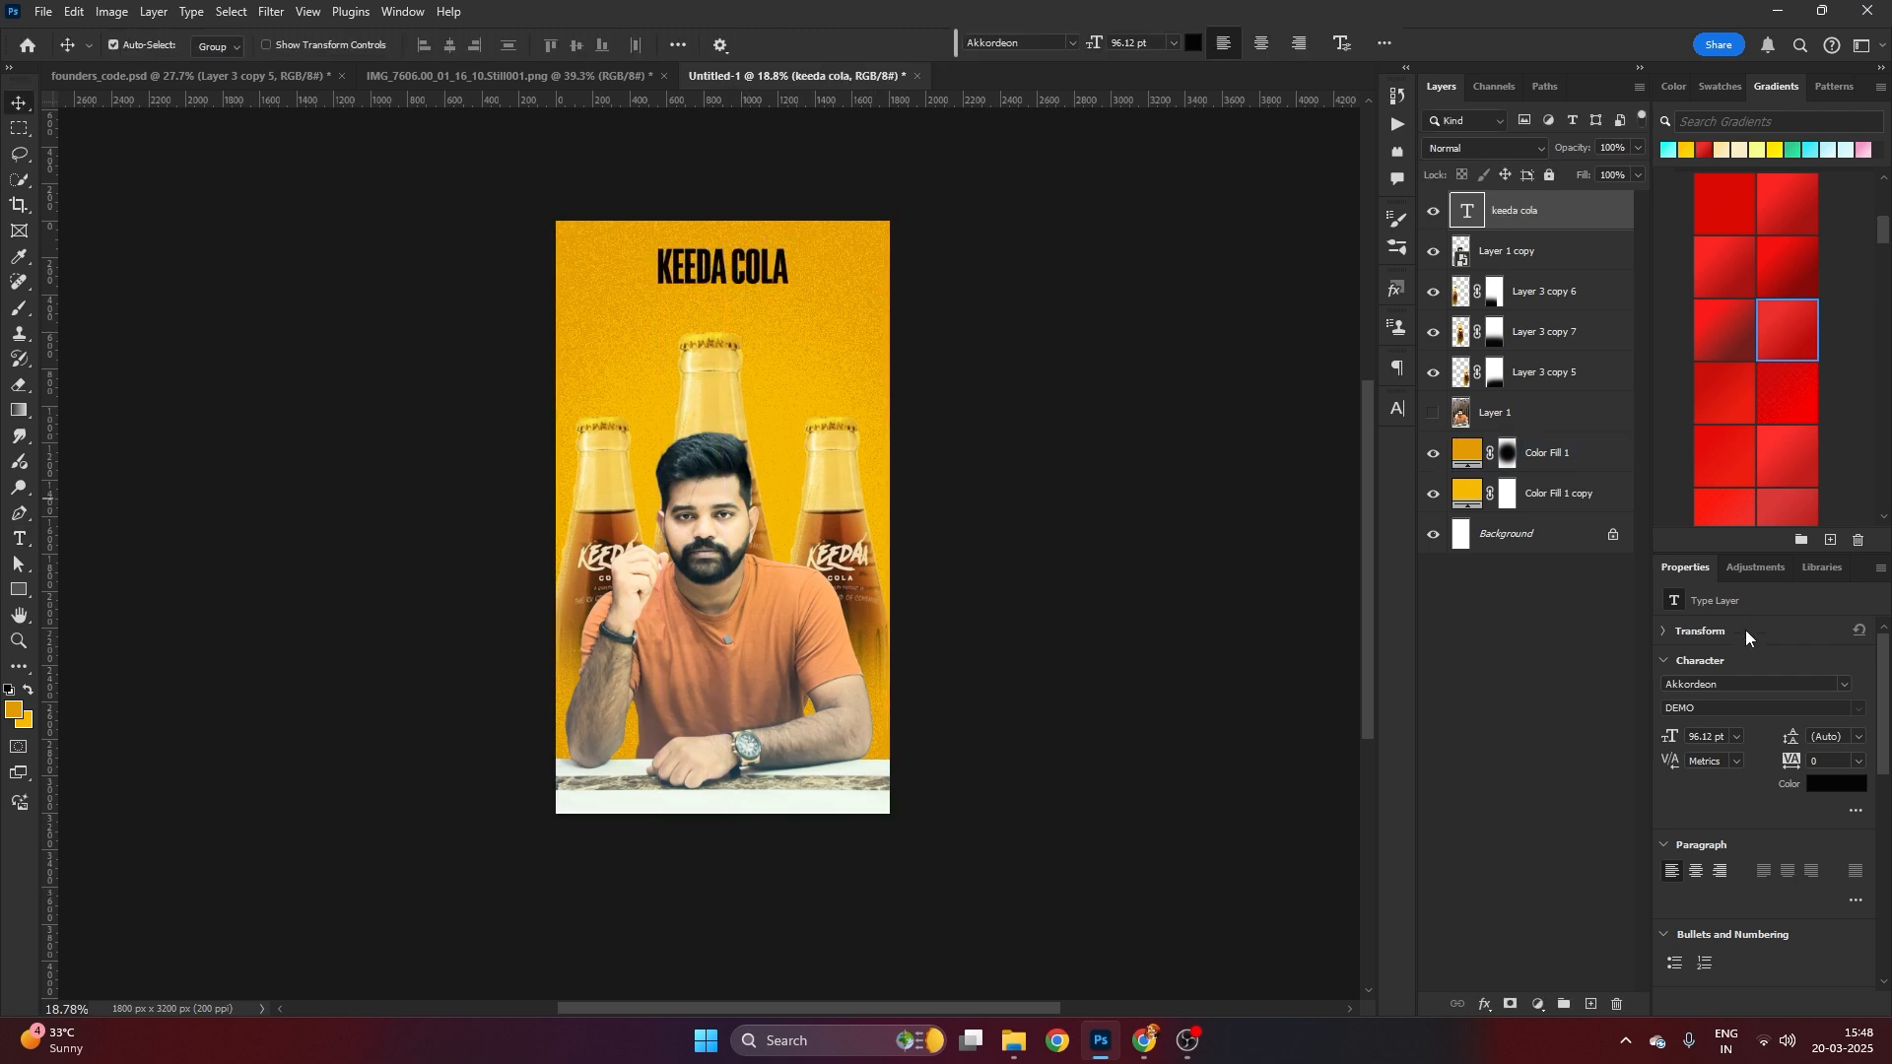
# Set the KEEDA COLA text's font to Vicious Hunger Condensed and enlarge it to about 142 pt
pyautogui.click(1750, 686)
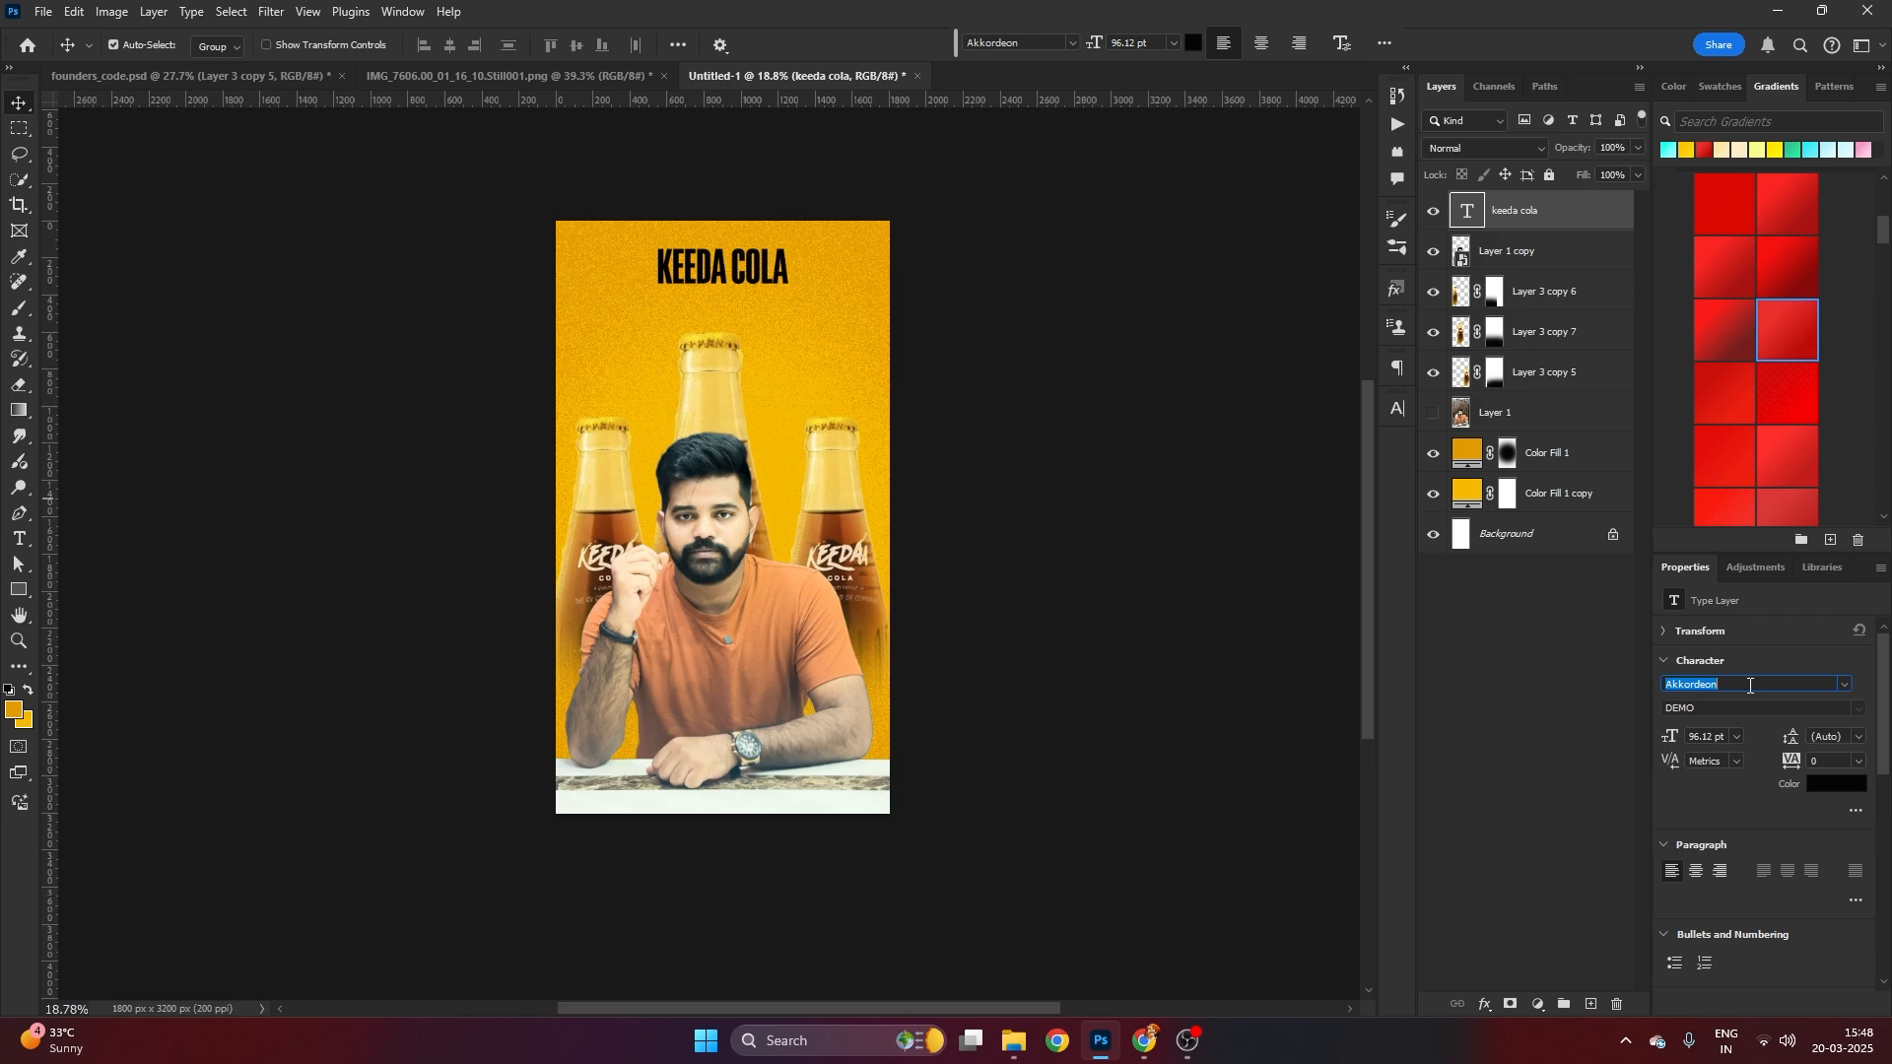
pyautogui.write('vicious Hunger Con')
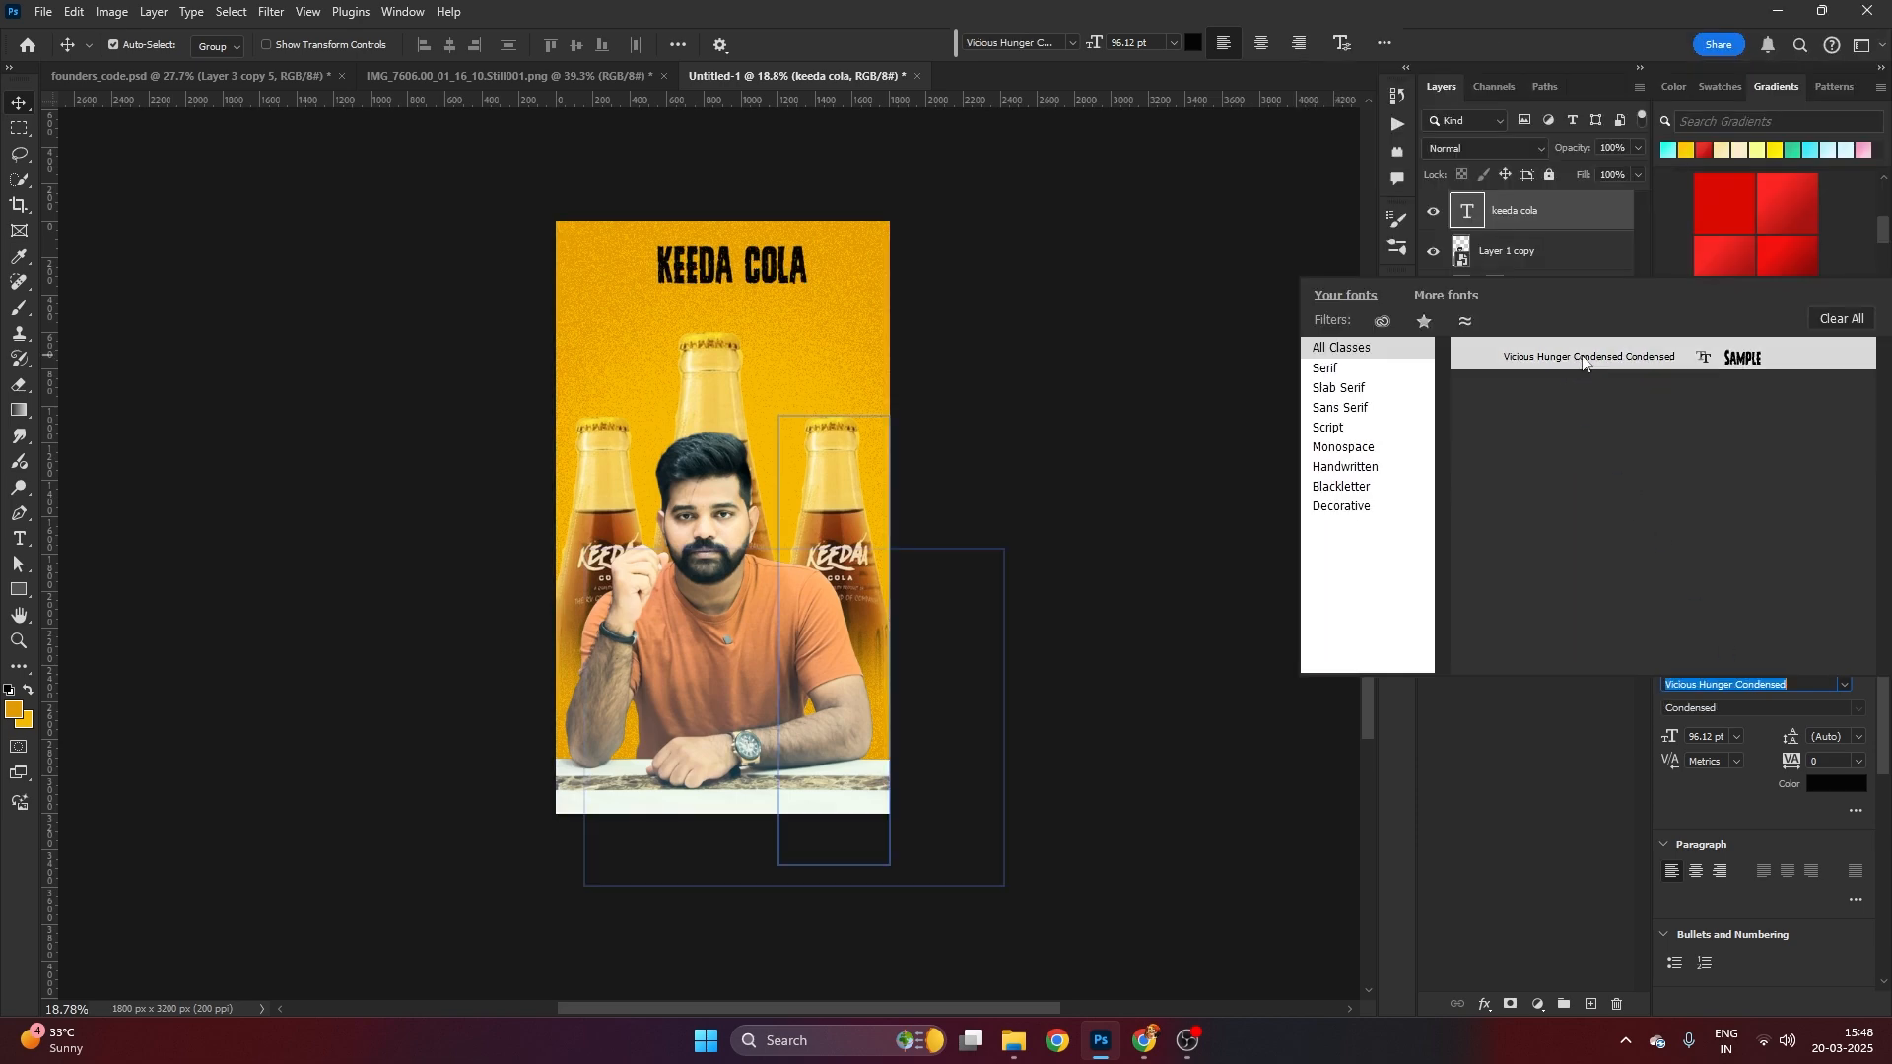
pyautogui.press('Return')
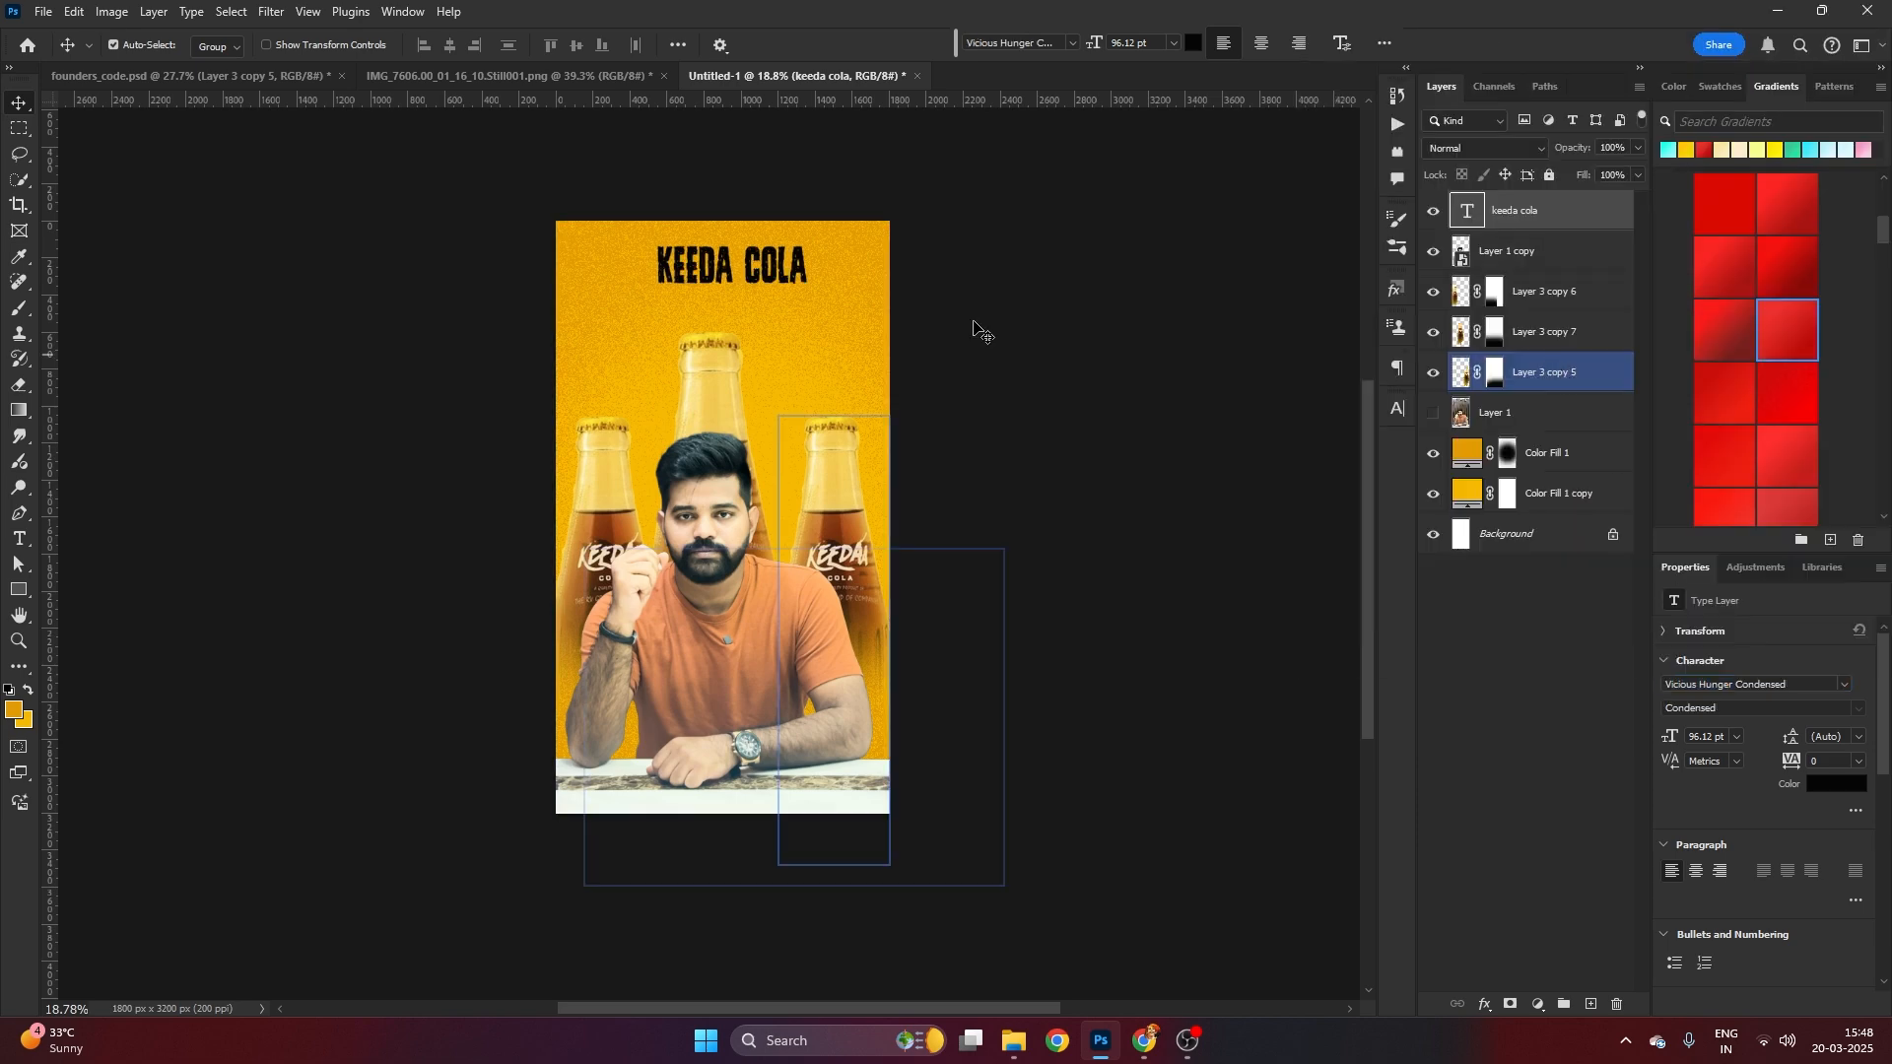
pyautogui.hotkey('ctrl', 't')
pyautogui.moveTo(802, 281); pyautogui.dragTo(786, 340)
pyautogui.press('Return')
# Duplicate the KEEDA COLA text directly below the original and change the copy's wording to IN REAL LIFE
pyautogui.scroll(1, 785, 340)
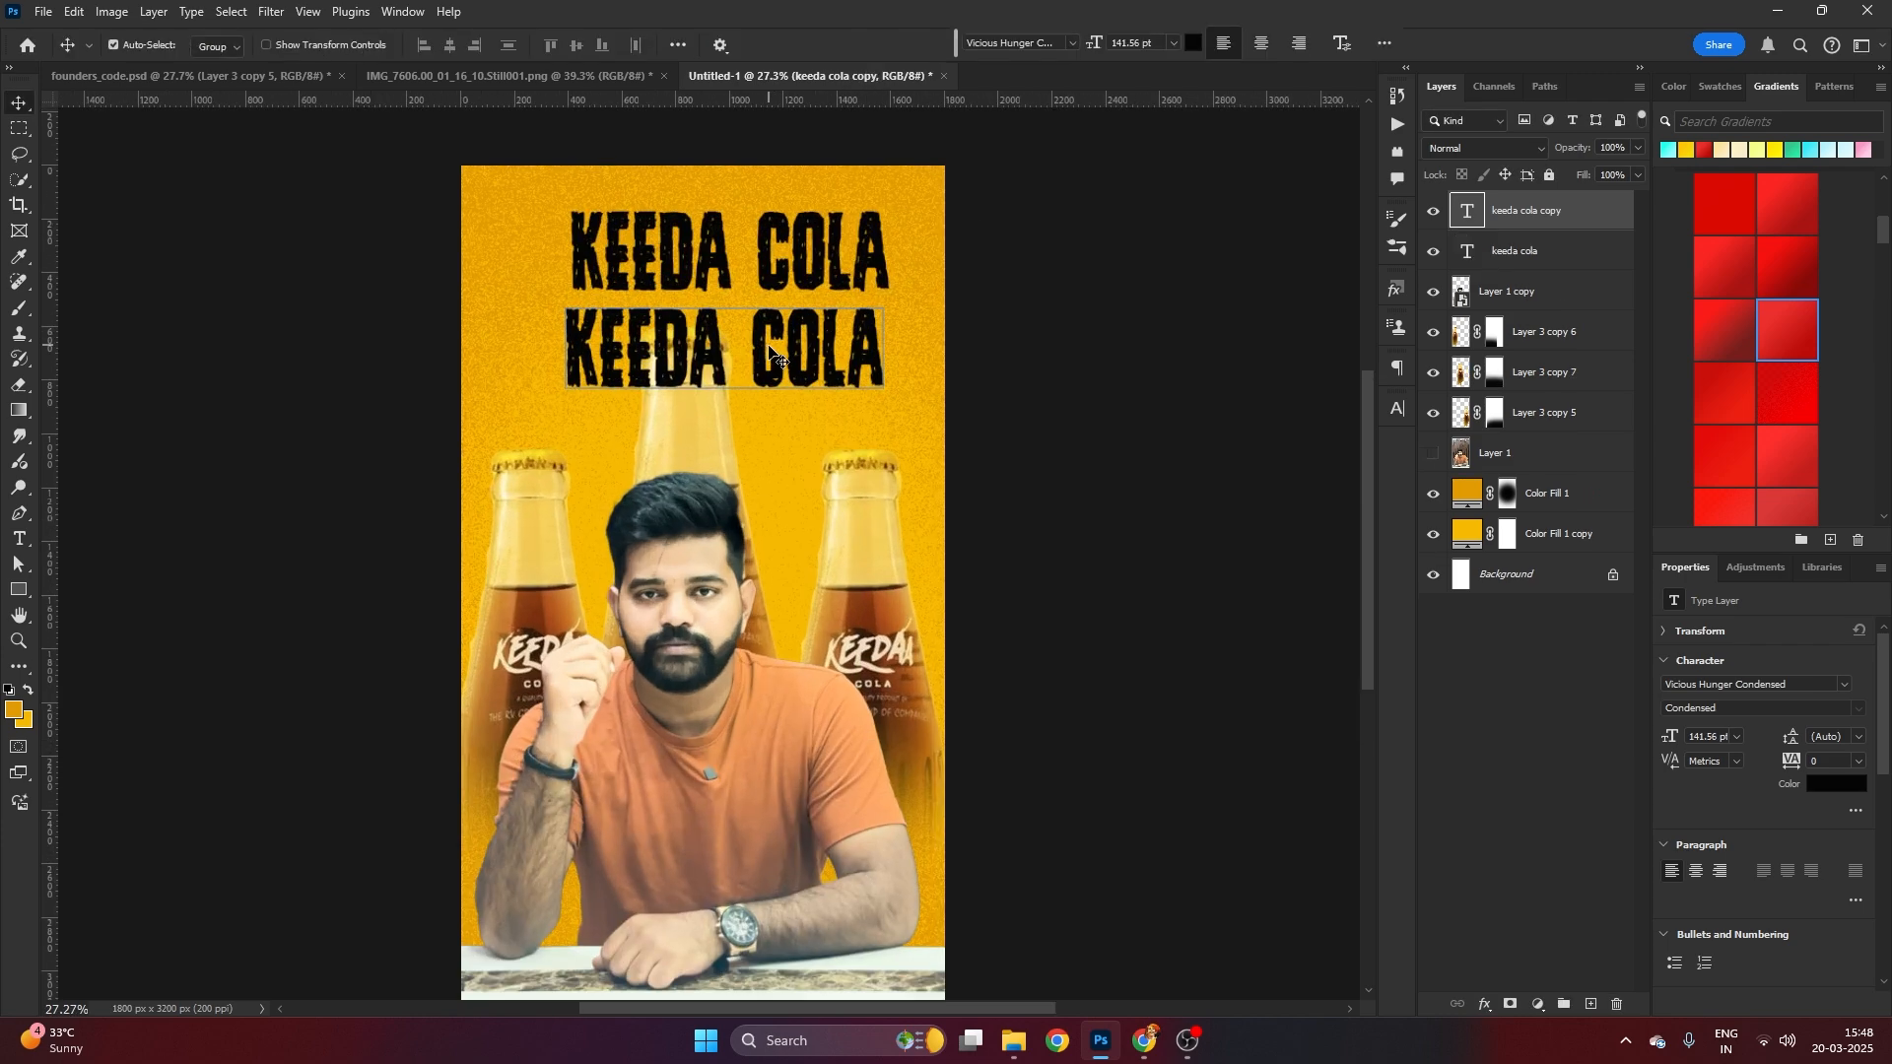
pyautogui.doubleClick(768, 343)
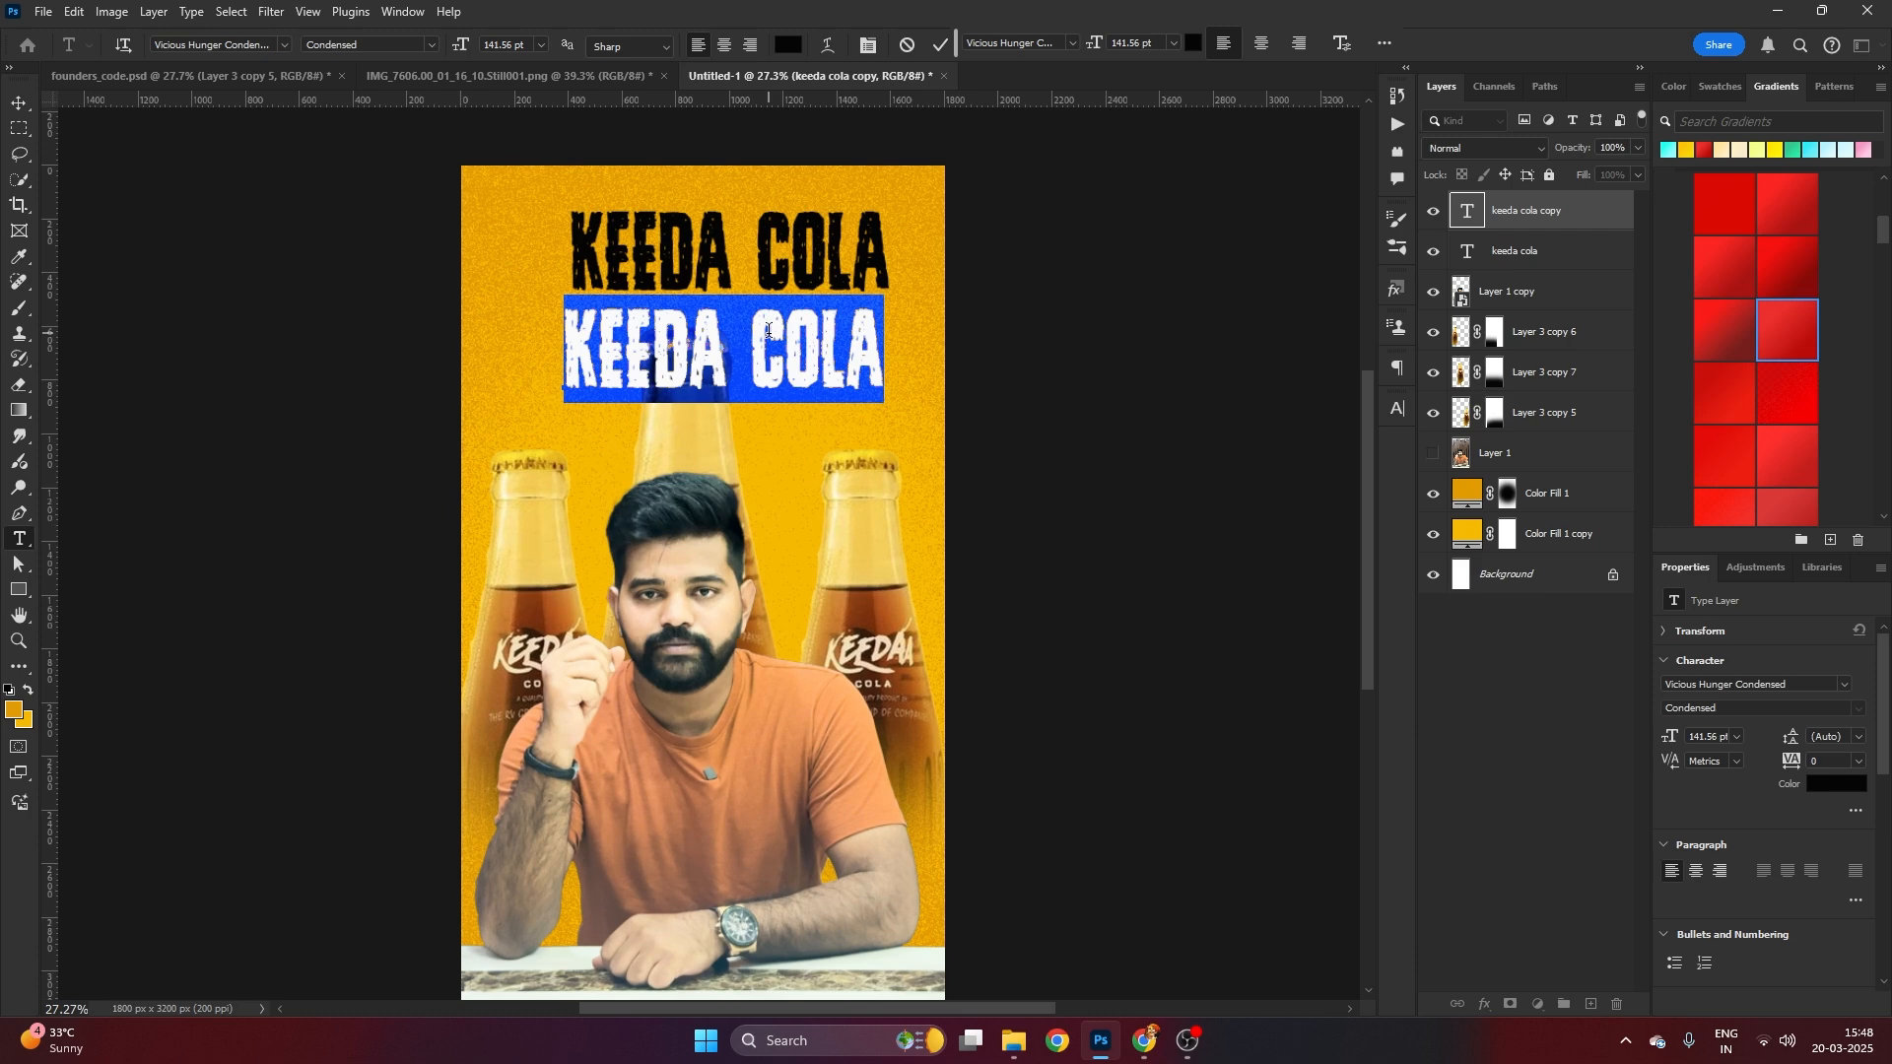
pyautogui.write('IN RE')
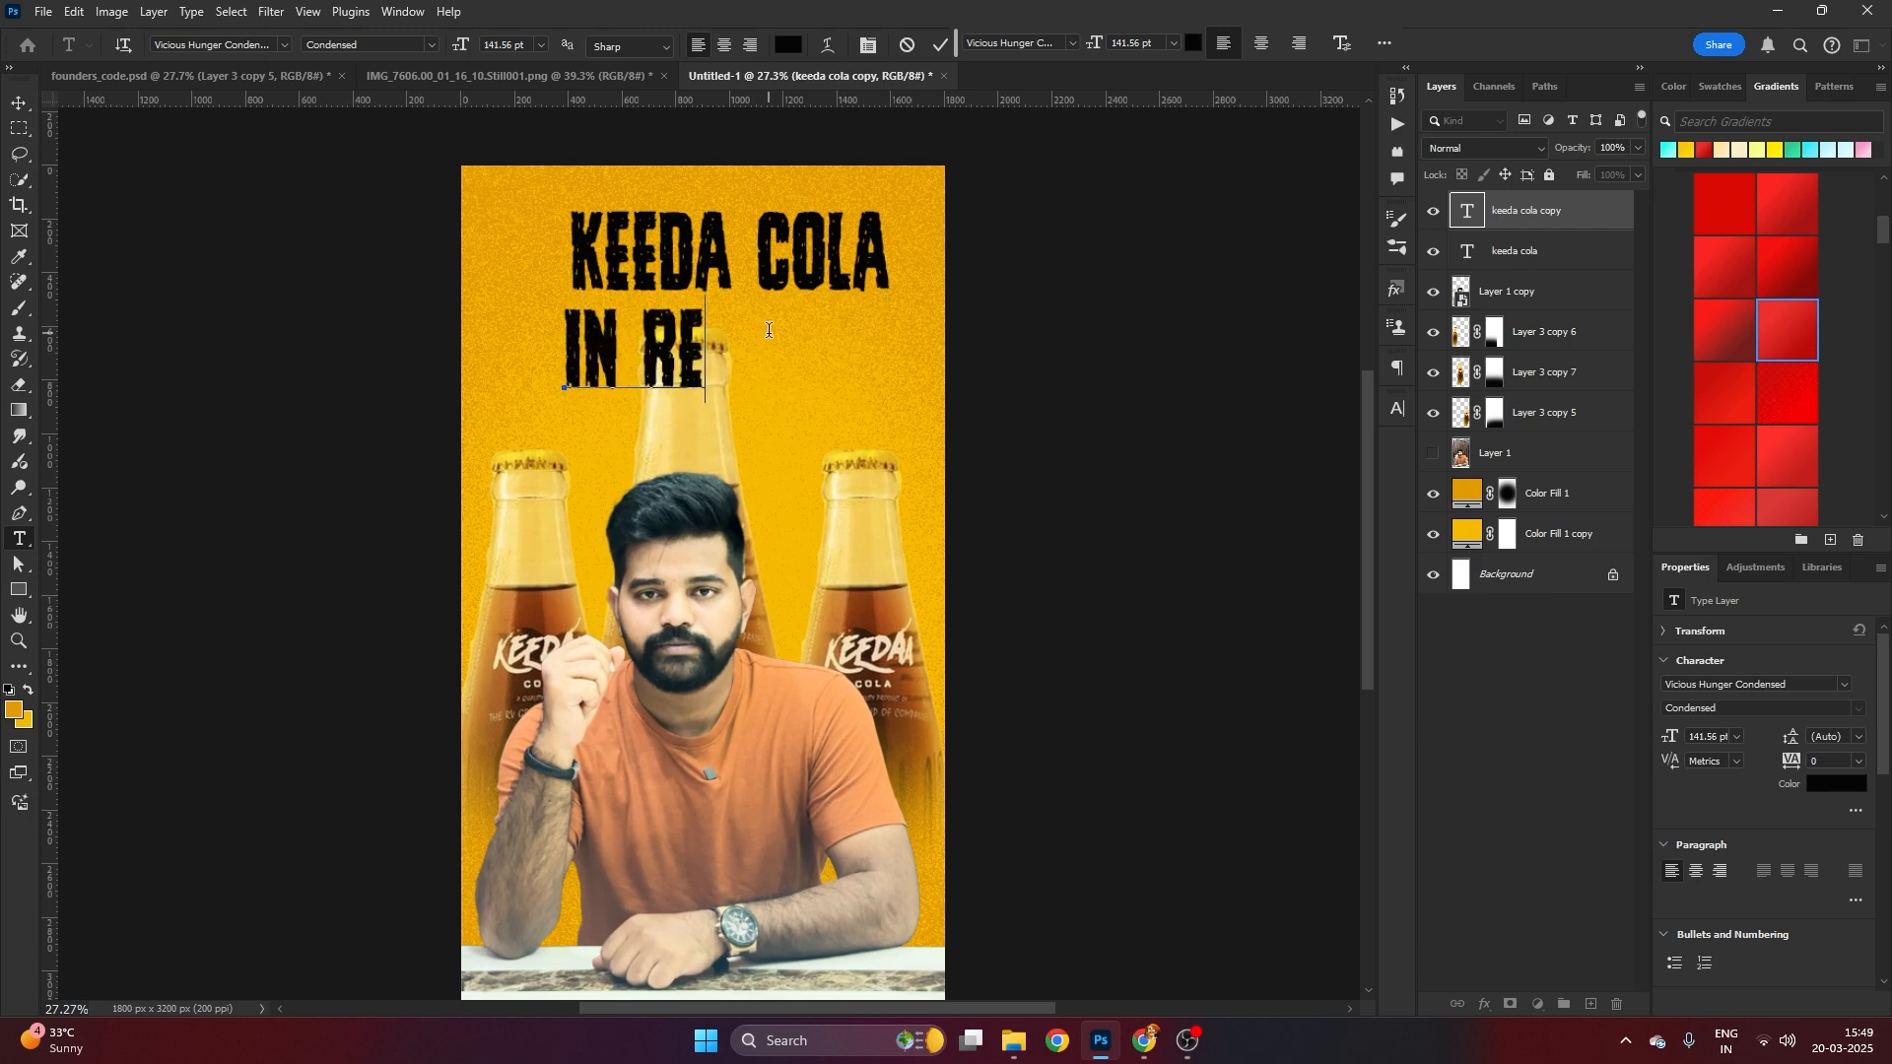
pyautogui.write('AL LIFE')
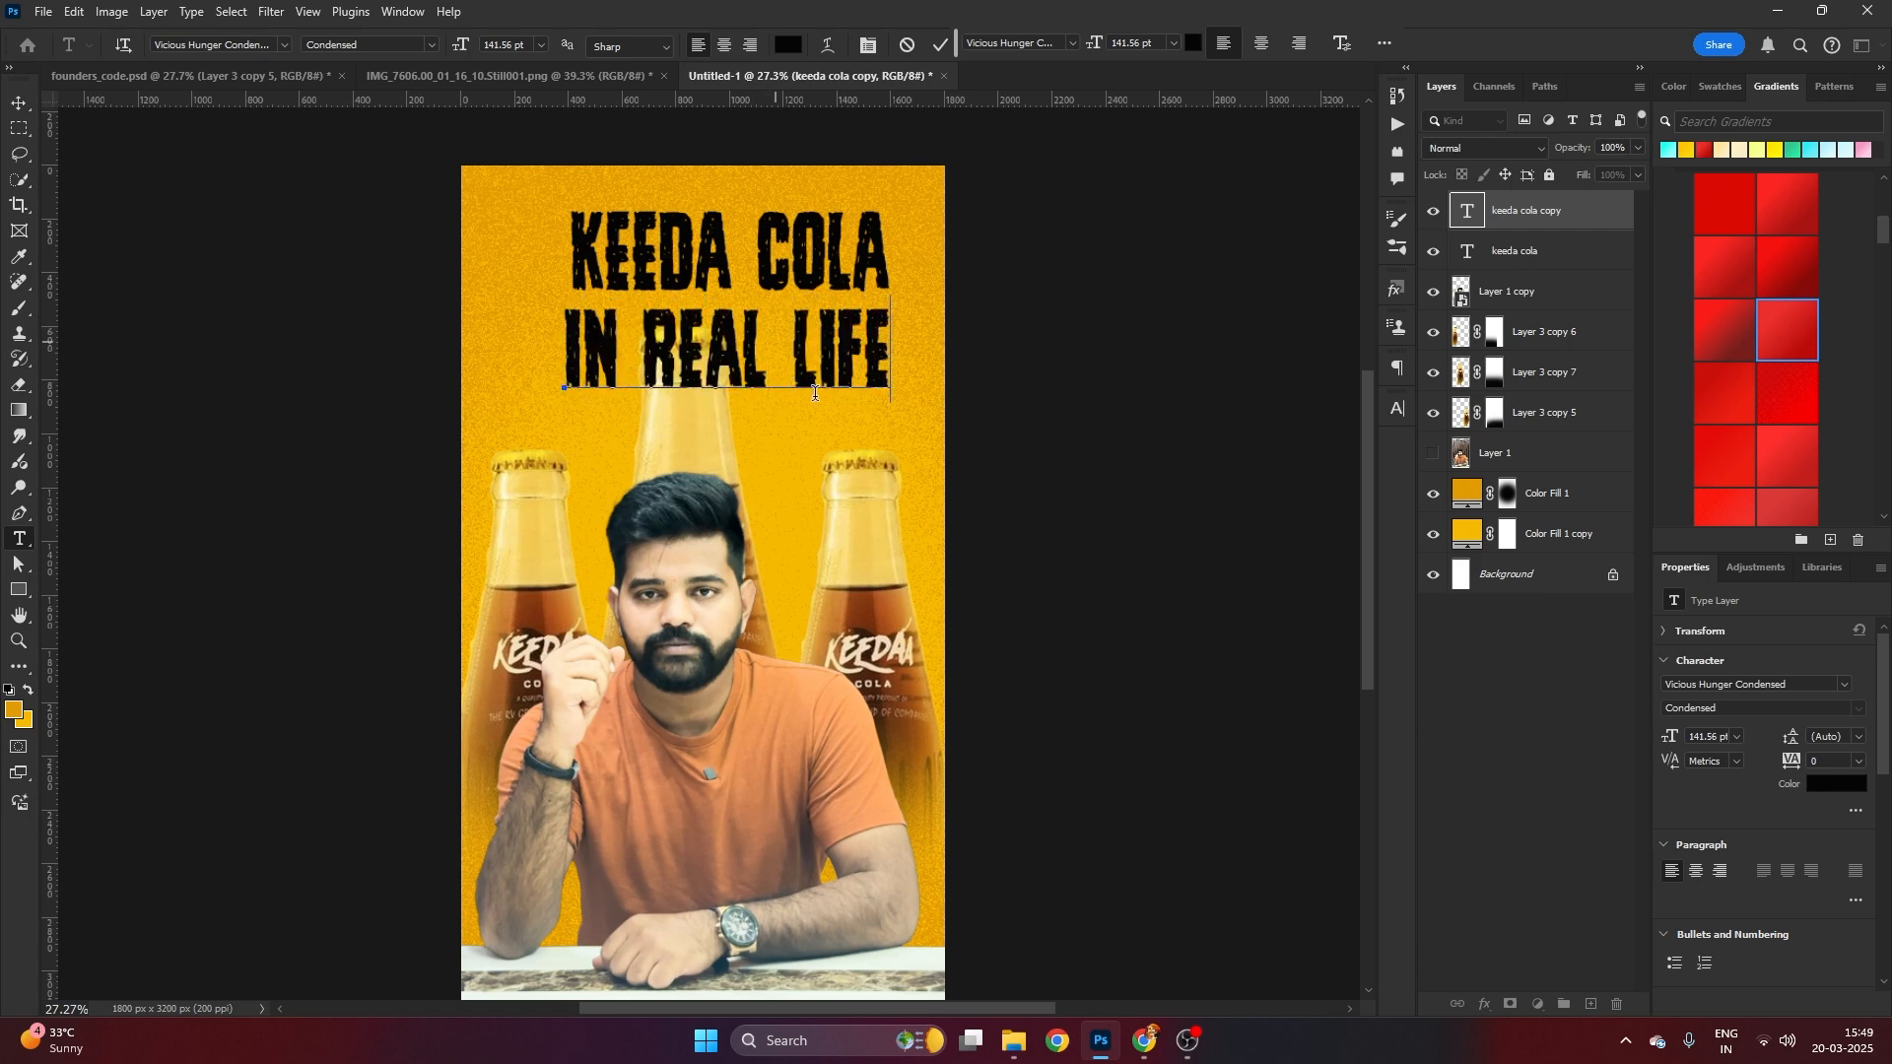
pyautogui.hotkey('ctrl', 'Return')
pyautogui.press('v')
pyautogui.click(798, 386)
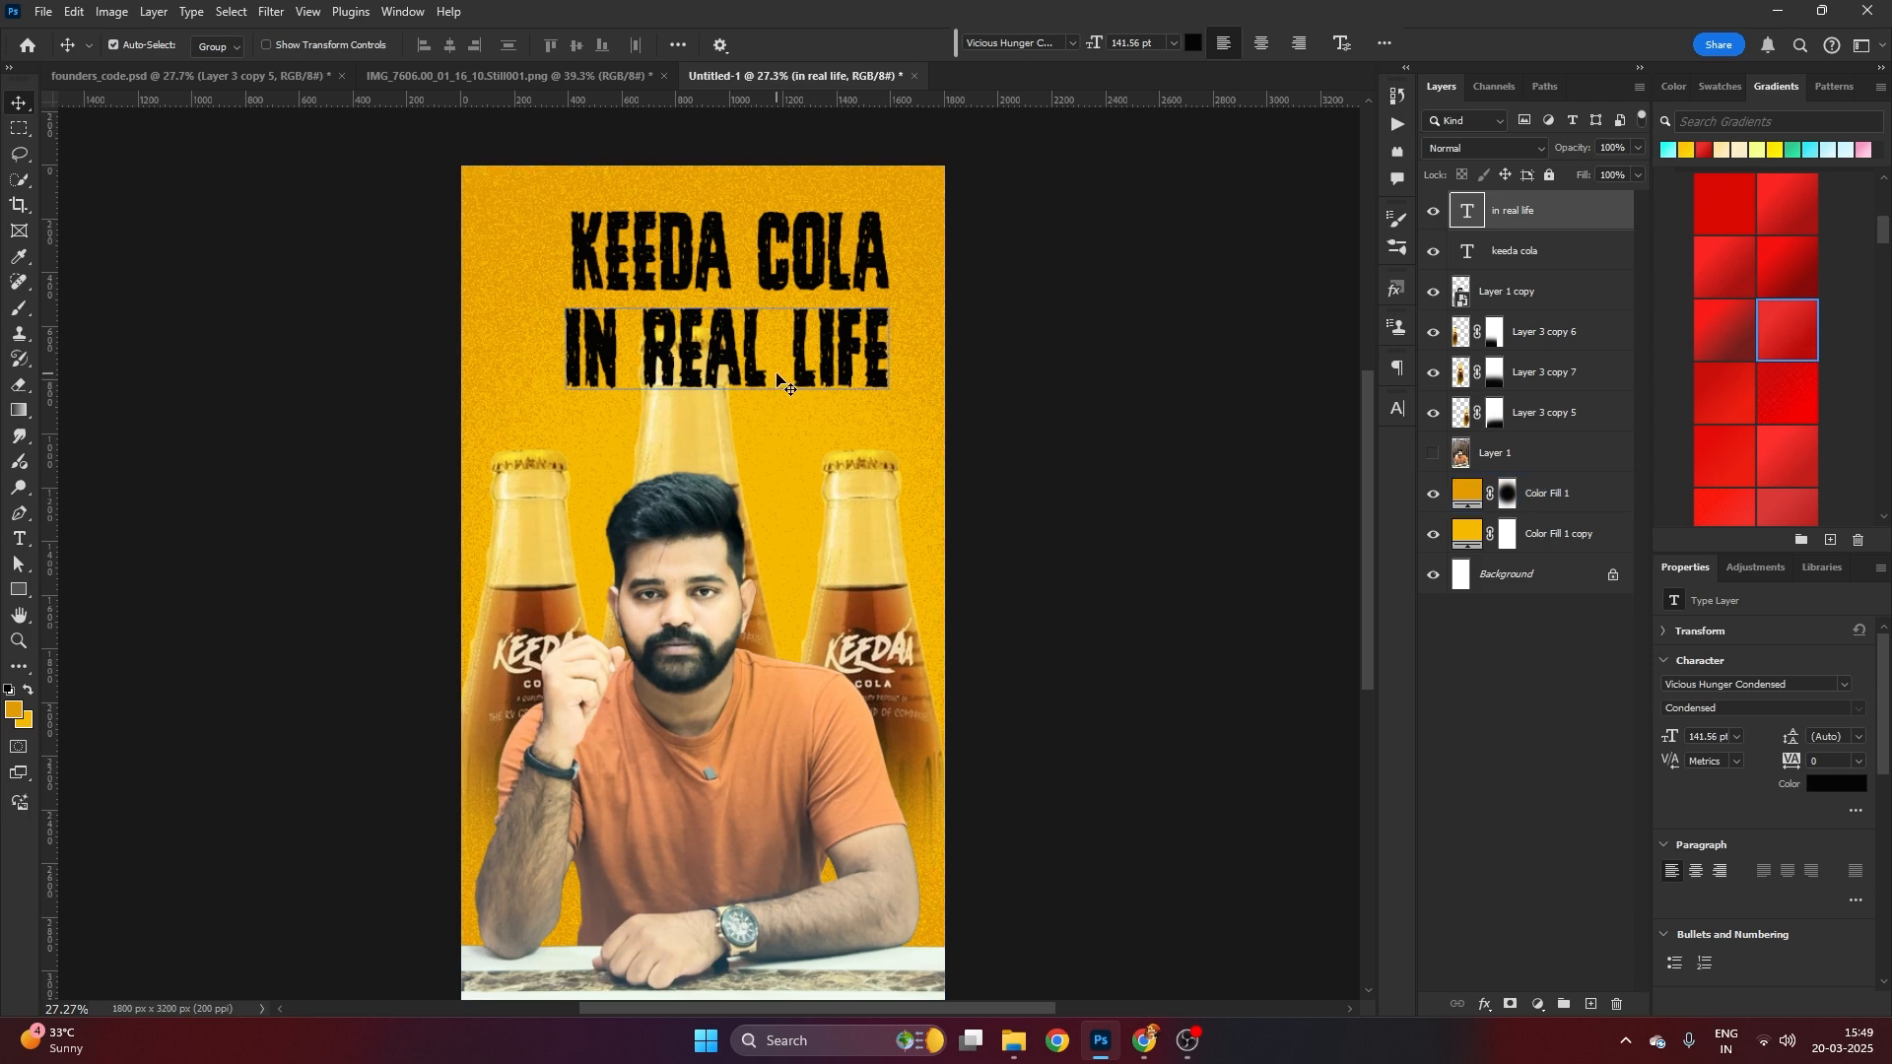
# Centre the IN REAL LIFE line on the canvas and scale it up to about 134%
pyautogui.moveTo(779, 379); pyautogui.dragTo(755, 388)
pyautogui.hotkey('ctrl', 't')
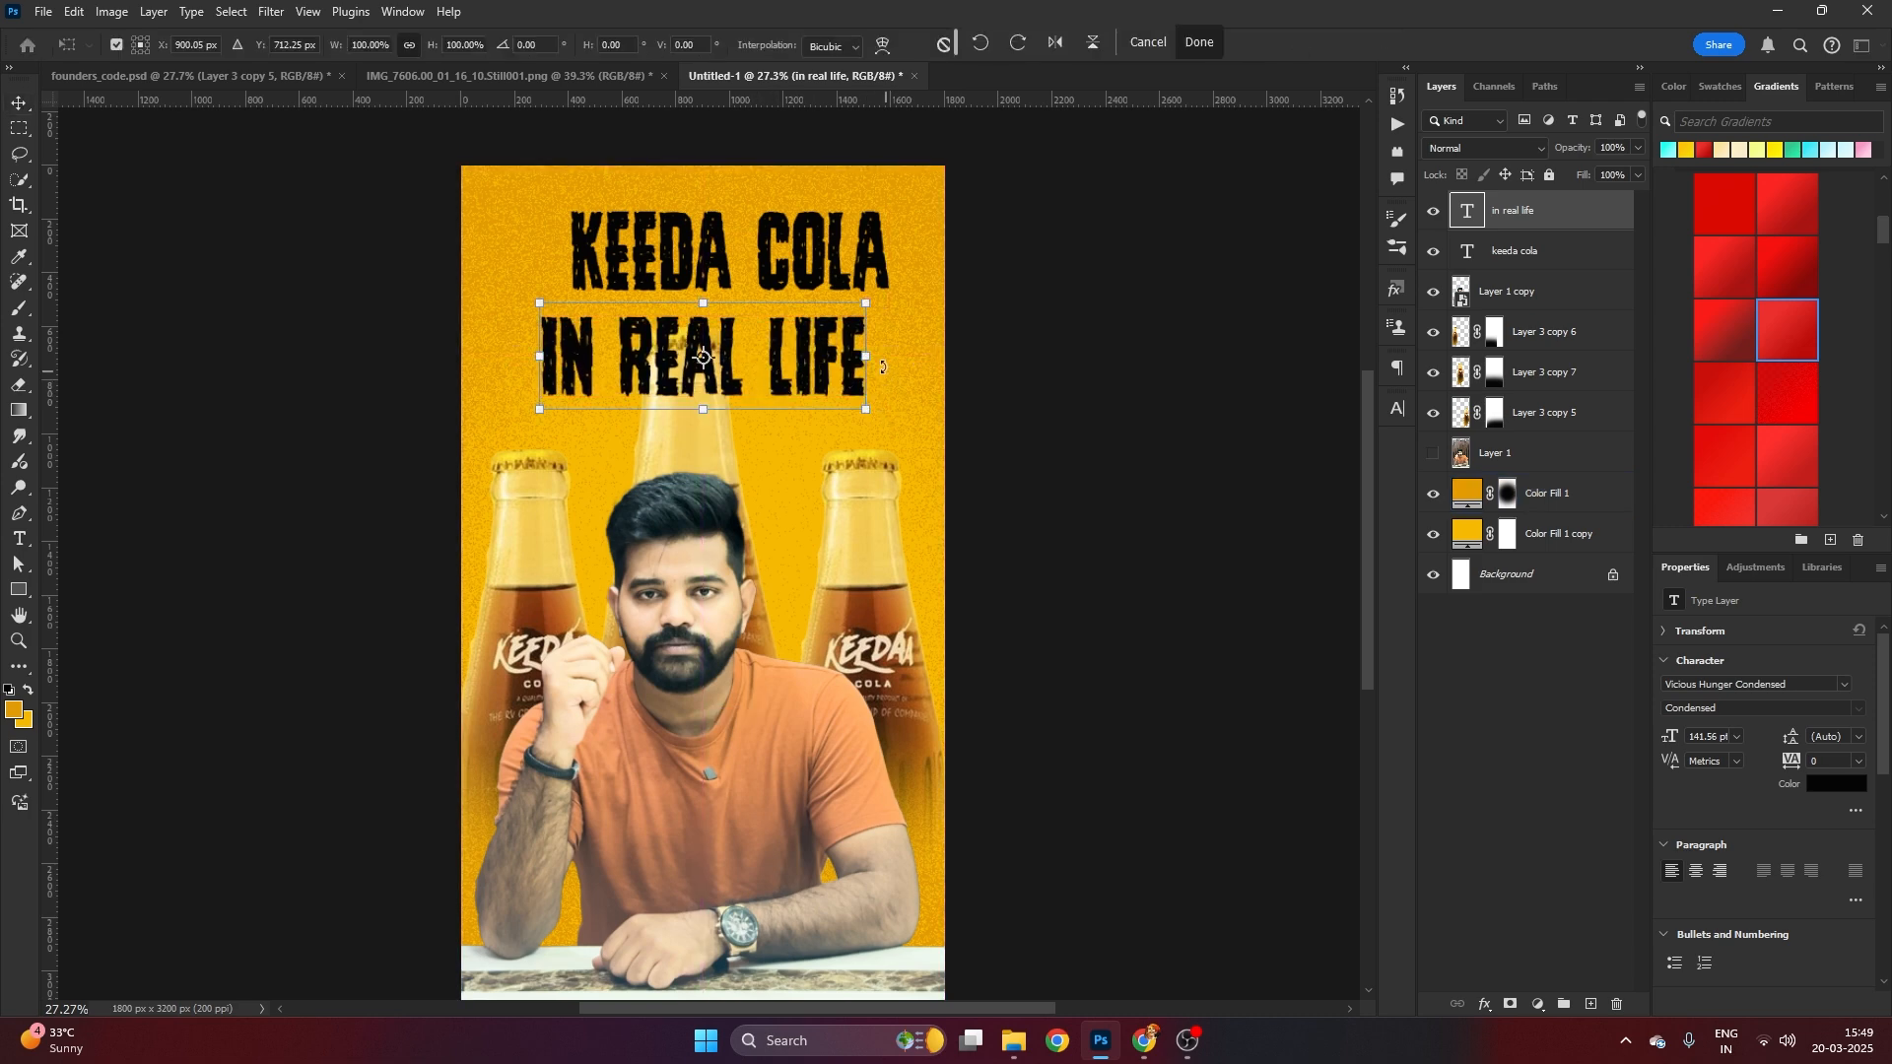
pyautogui.moveTo(868, 357); pyautogui.dragTo(922, 358)
pyautogui.press('Return')
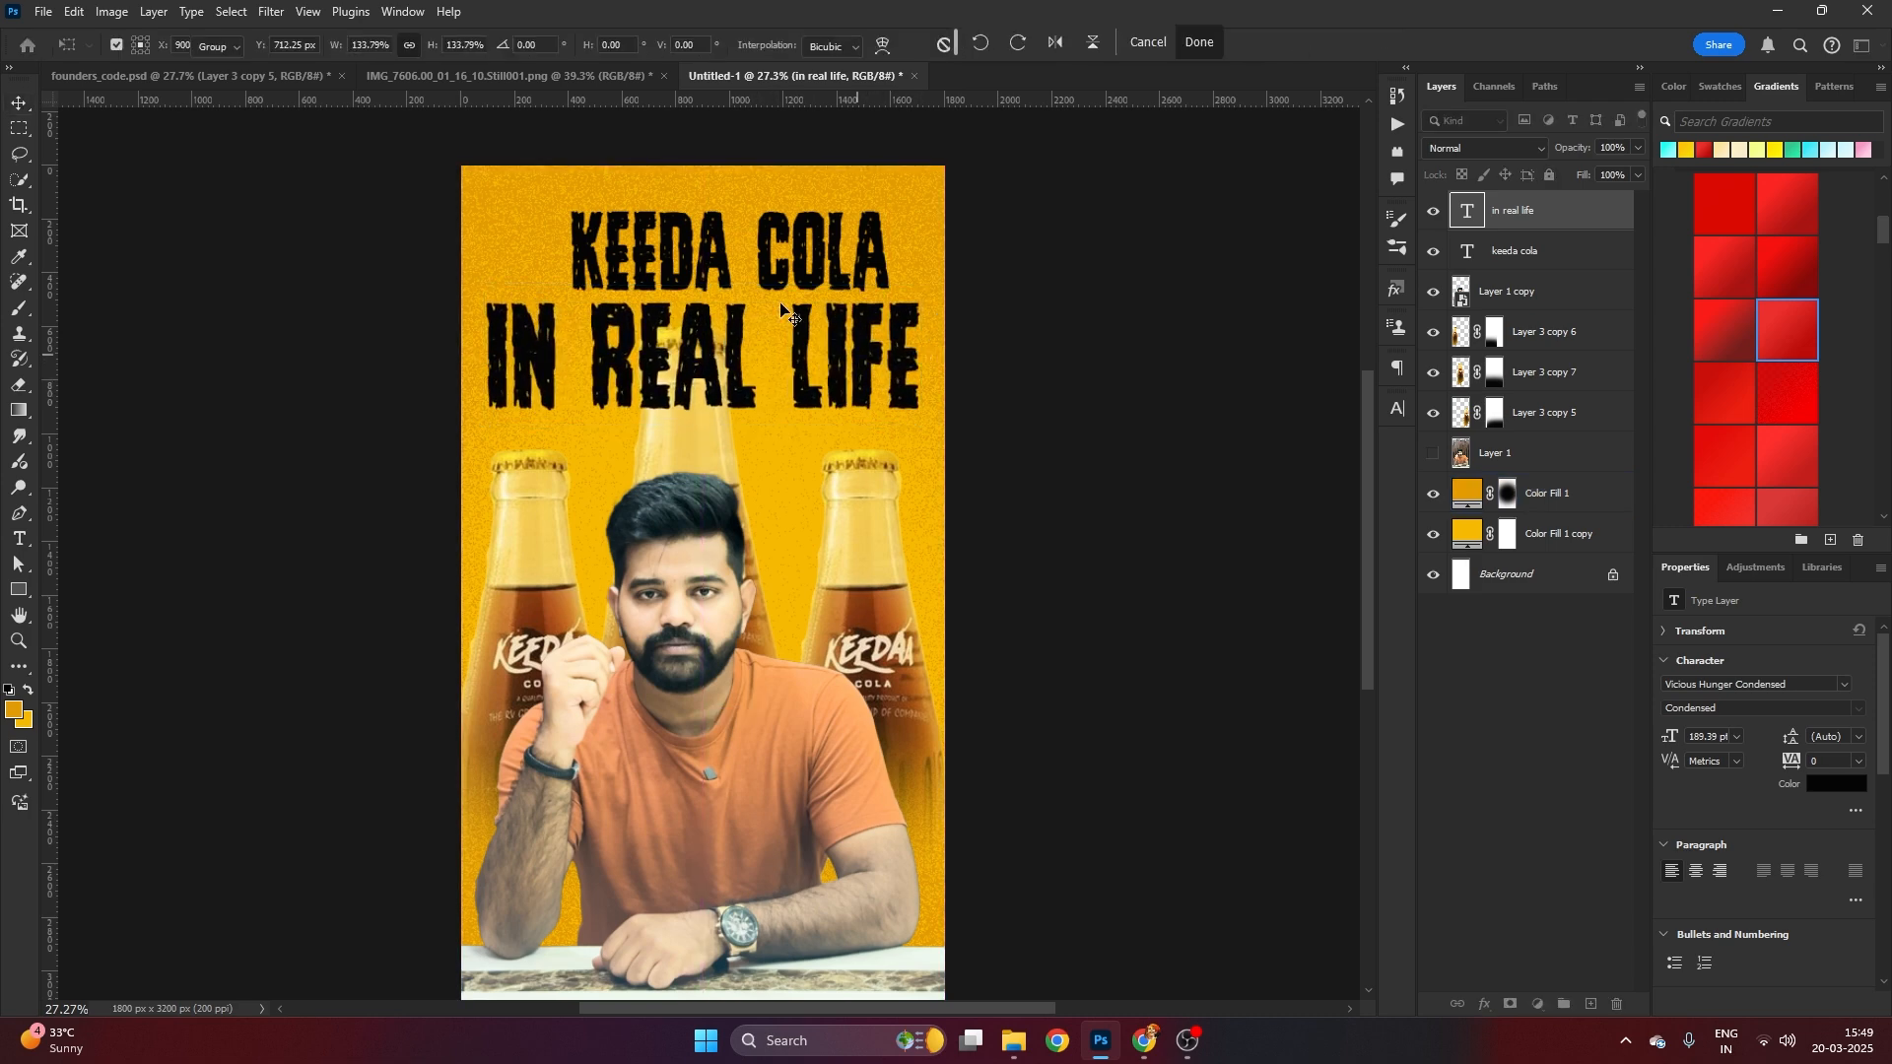
# Enlarge the KEEDA COLA line to about 169 pt and select both title lines together
pyautogui.keyDown('ctrl'); pyautogui.click(817, 251); pyautogui.keyUp('ctrl')
pyautogui.hotkey('ctrl', 't')
pyautogui.moveTo(871, 245); pyautogui.dragTo(900, 245)
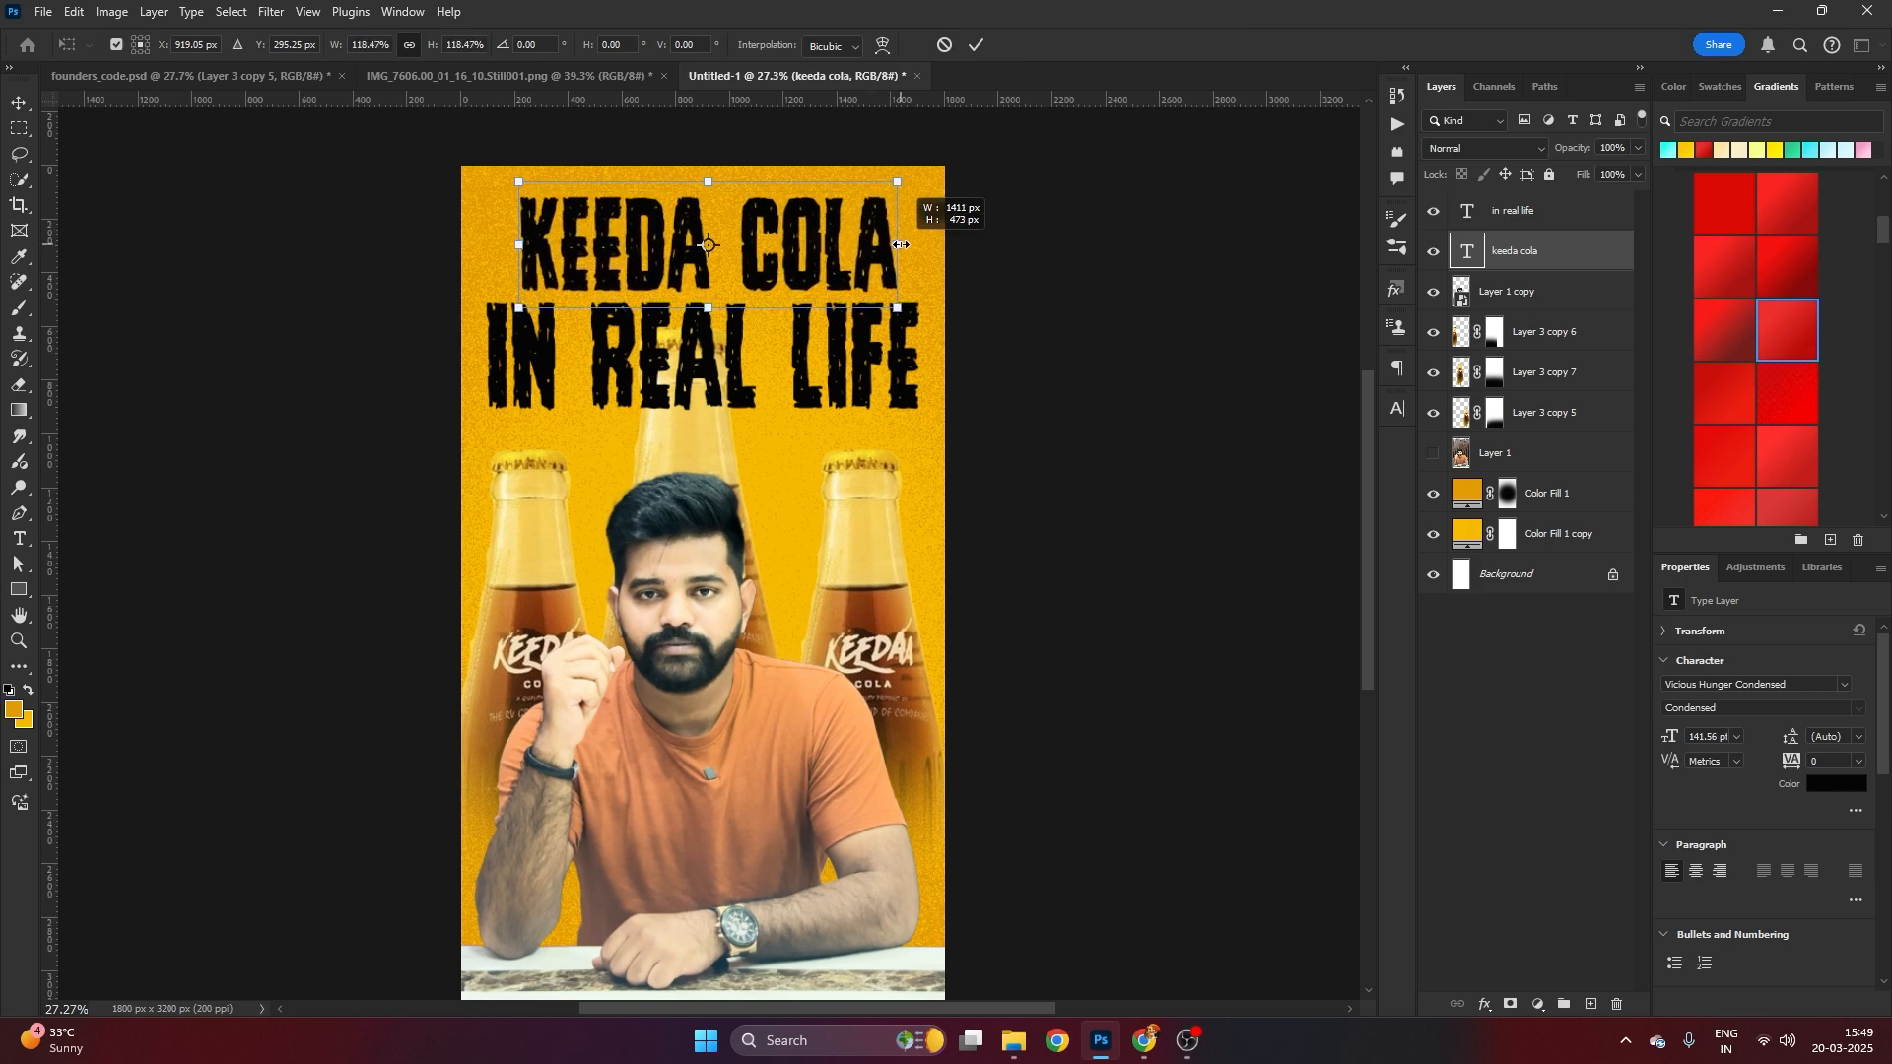
pyautogui.press('Return')
pyautogui.keyDown('shift'); pyautogui.click(825, 335); pyautogui.keyUp('shift')
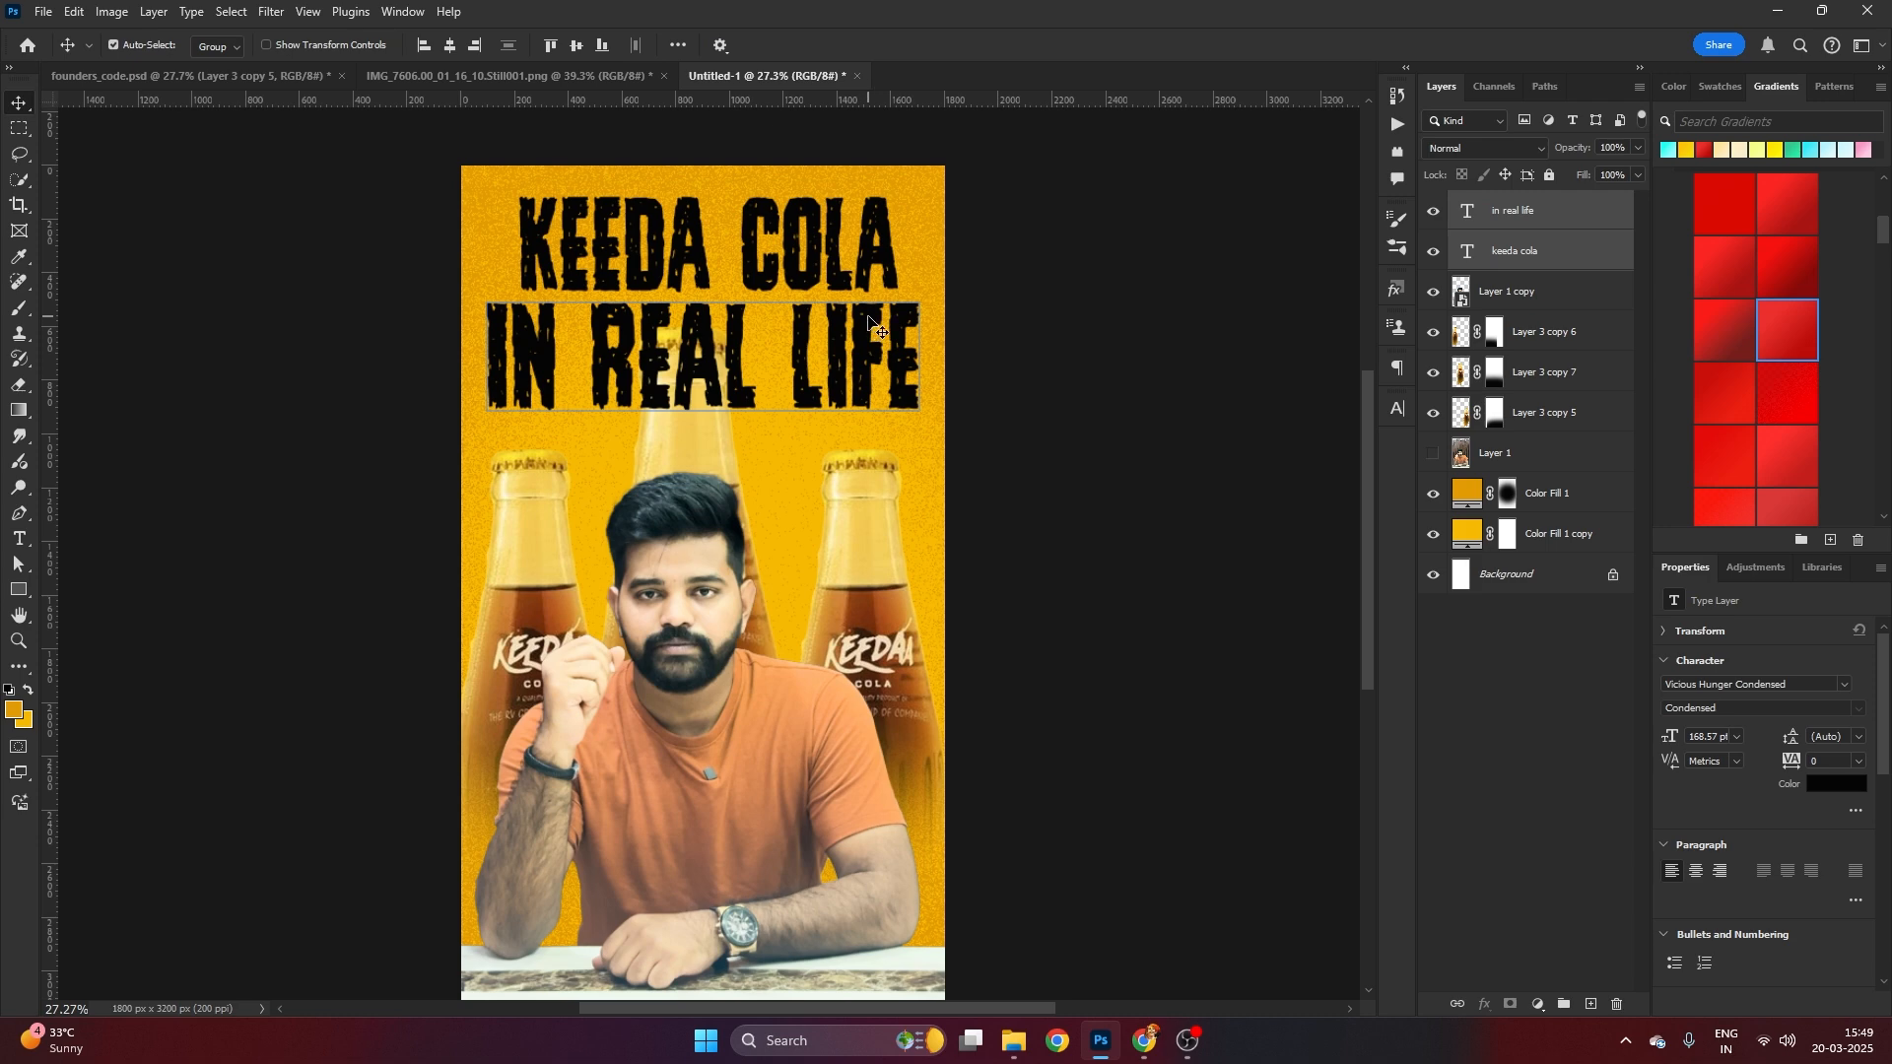
pyautogui.click(699, 624)
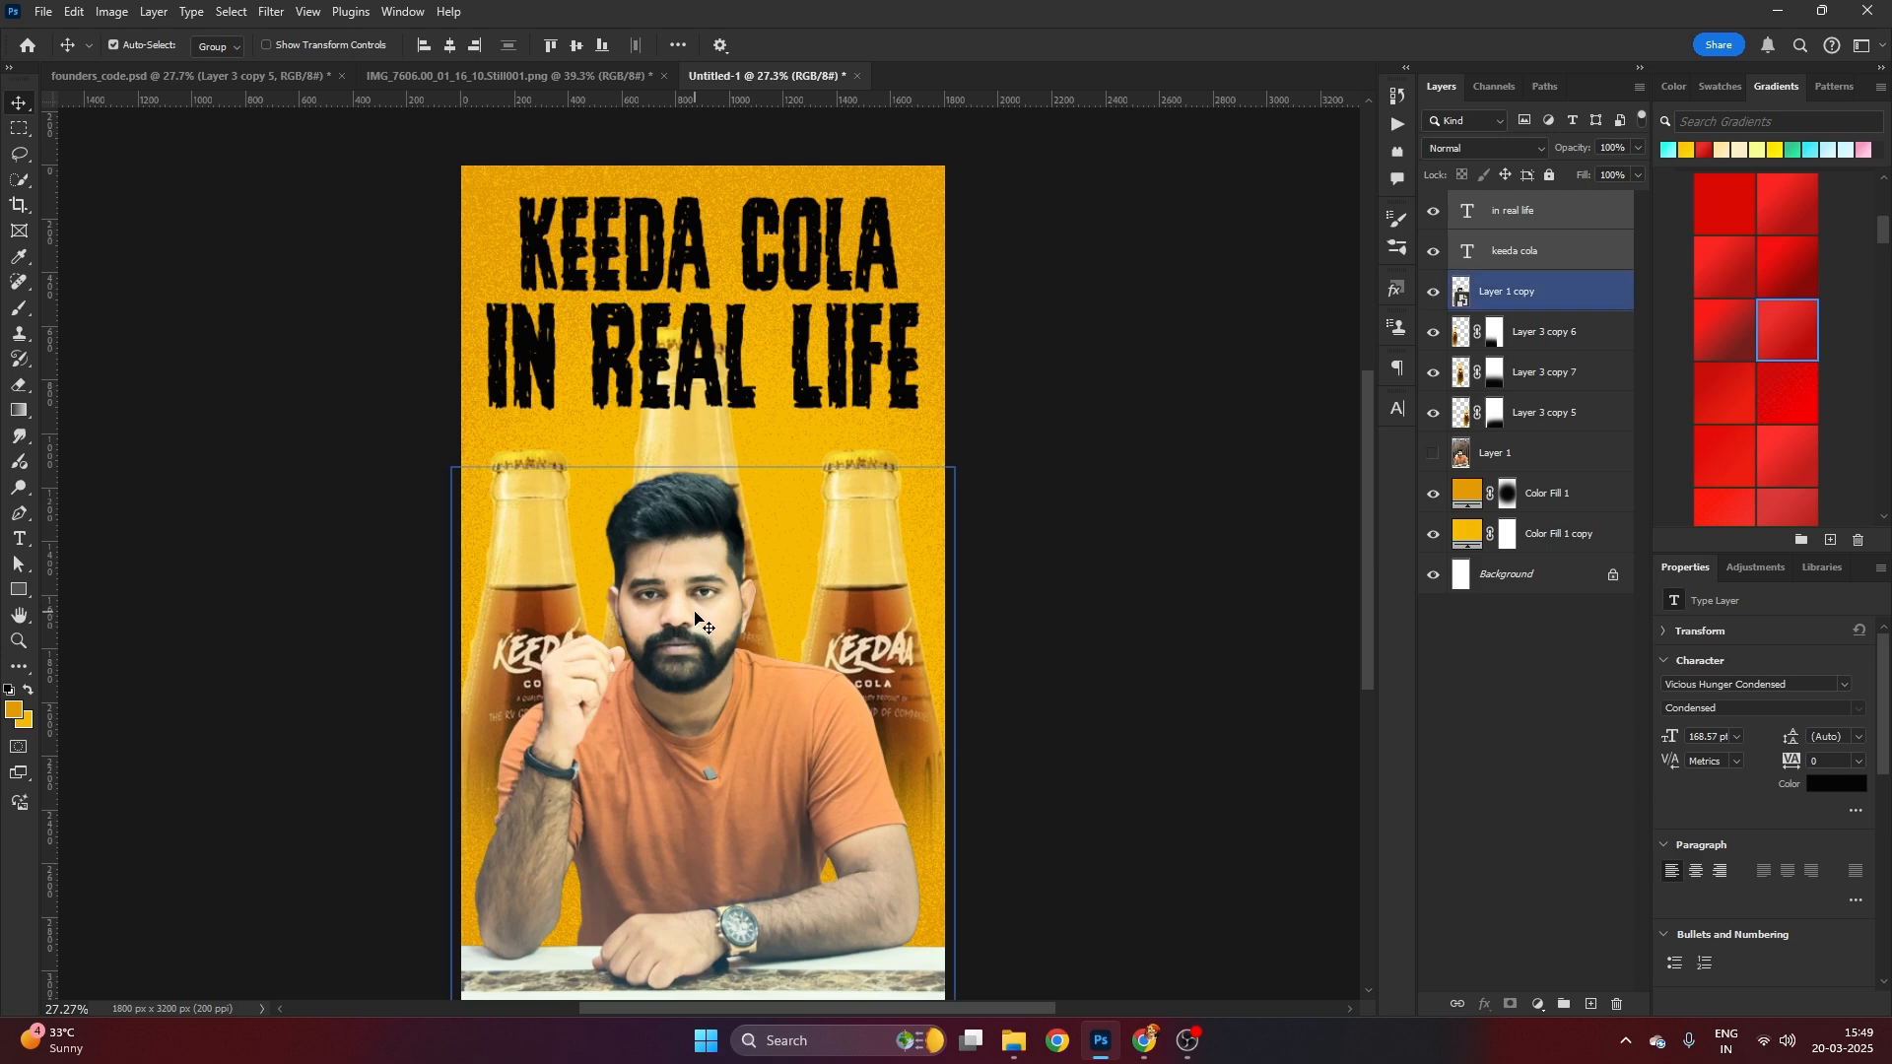
pyautogui.scroll(-1, 687, 618)
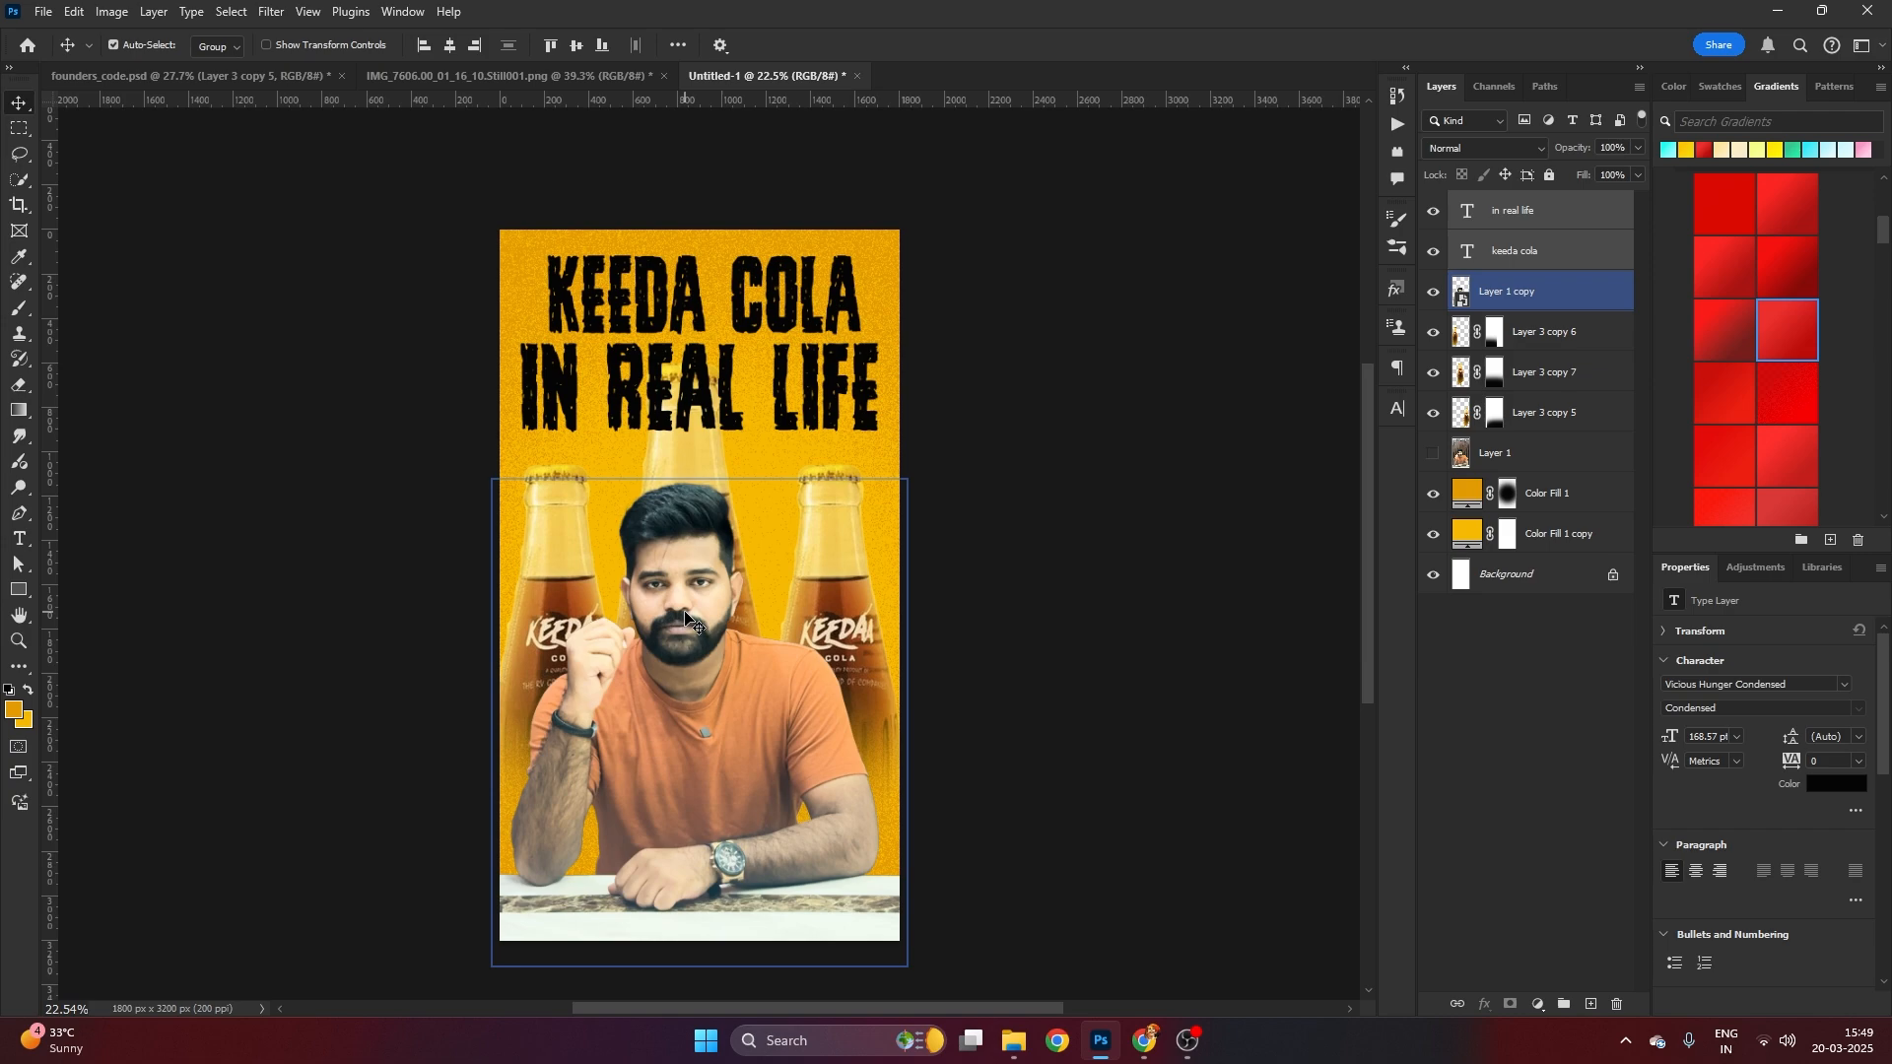
# Open the ThinkFrame Networks website in a new browser tab and go to its Courses page
pyautogui.click(1143, 1040)
pyautogui.click(757, 20)
pyautogui.click(775, 62)
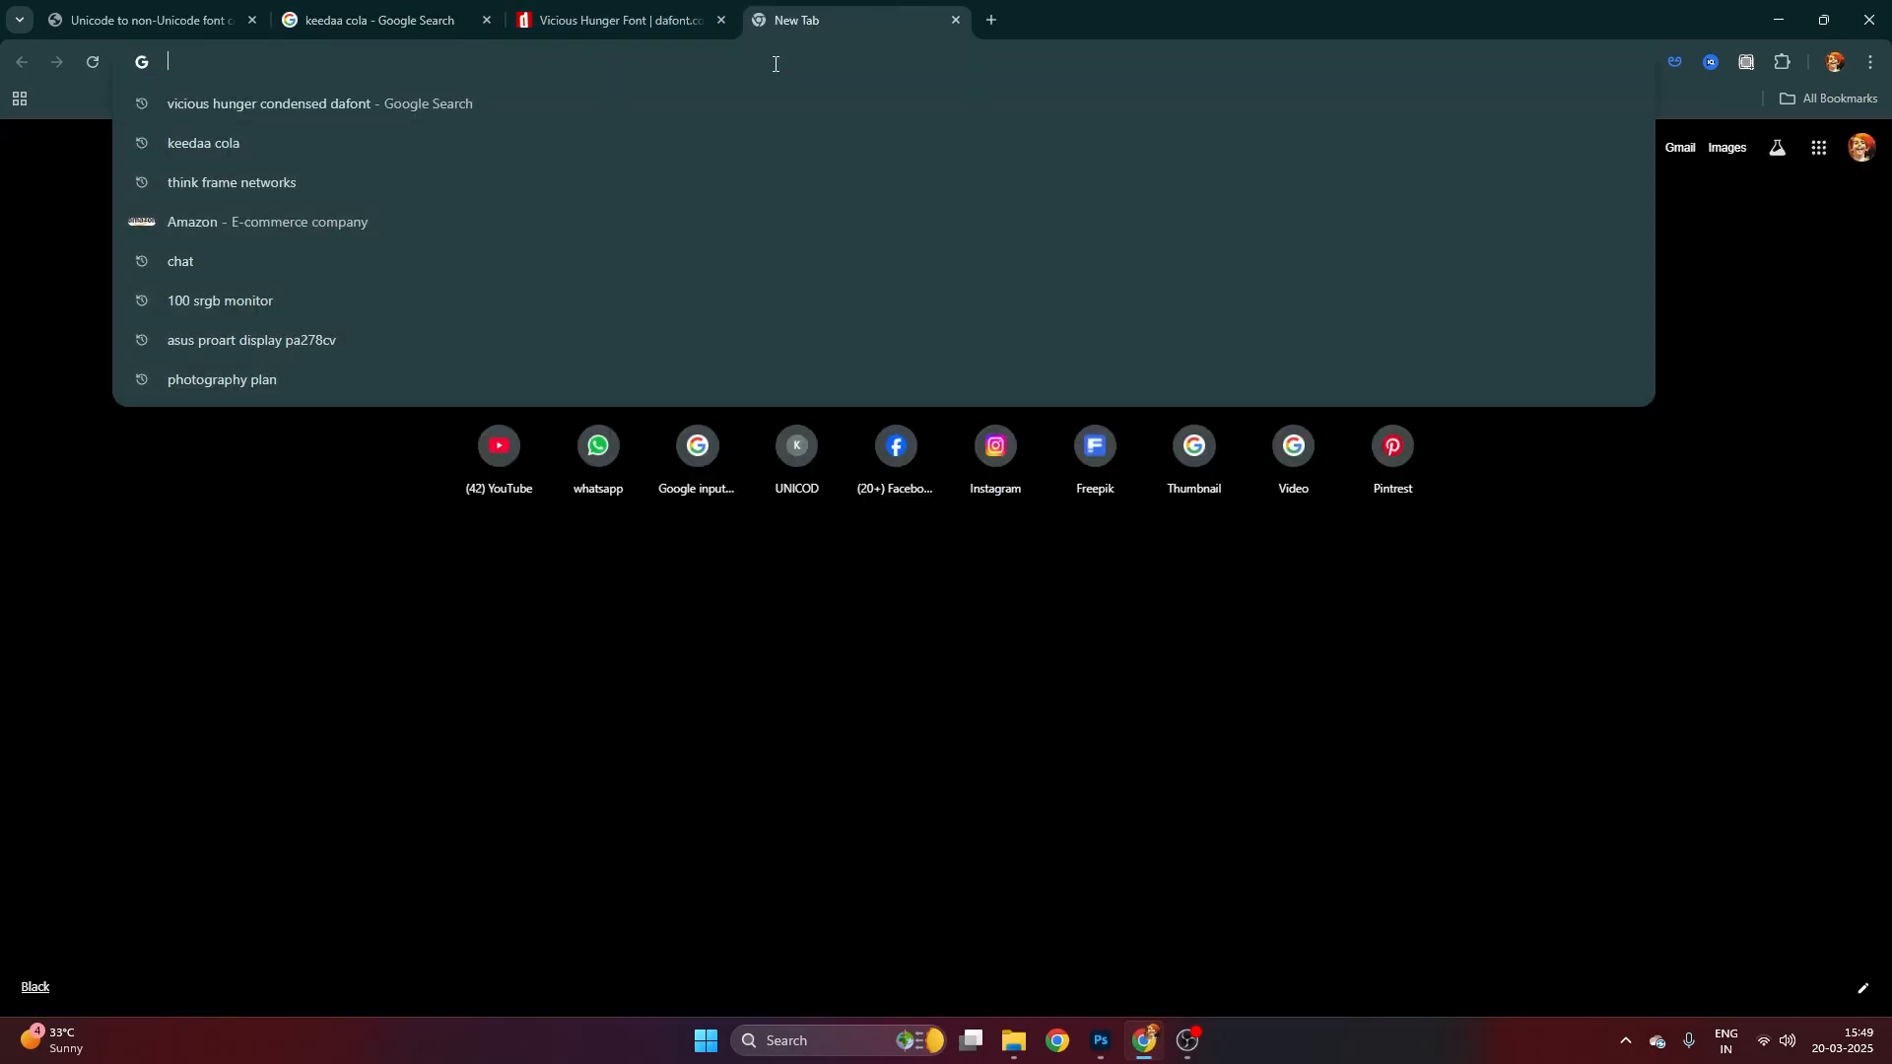
pyautogui.write('t')
pyautogui.press('Return')
pyautogui.click(880, 155)
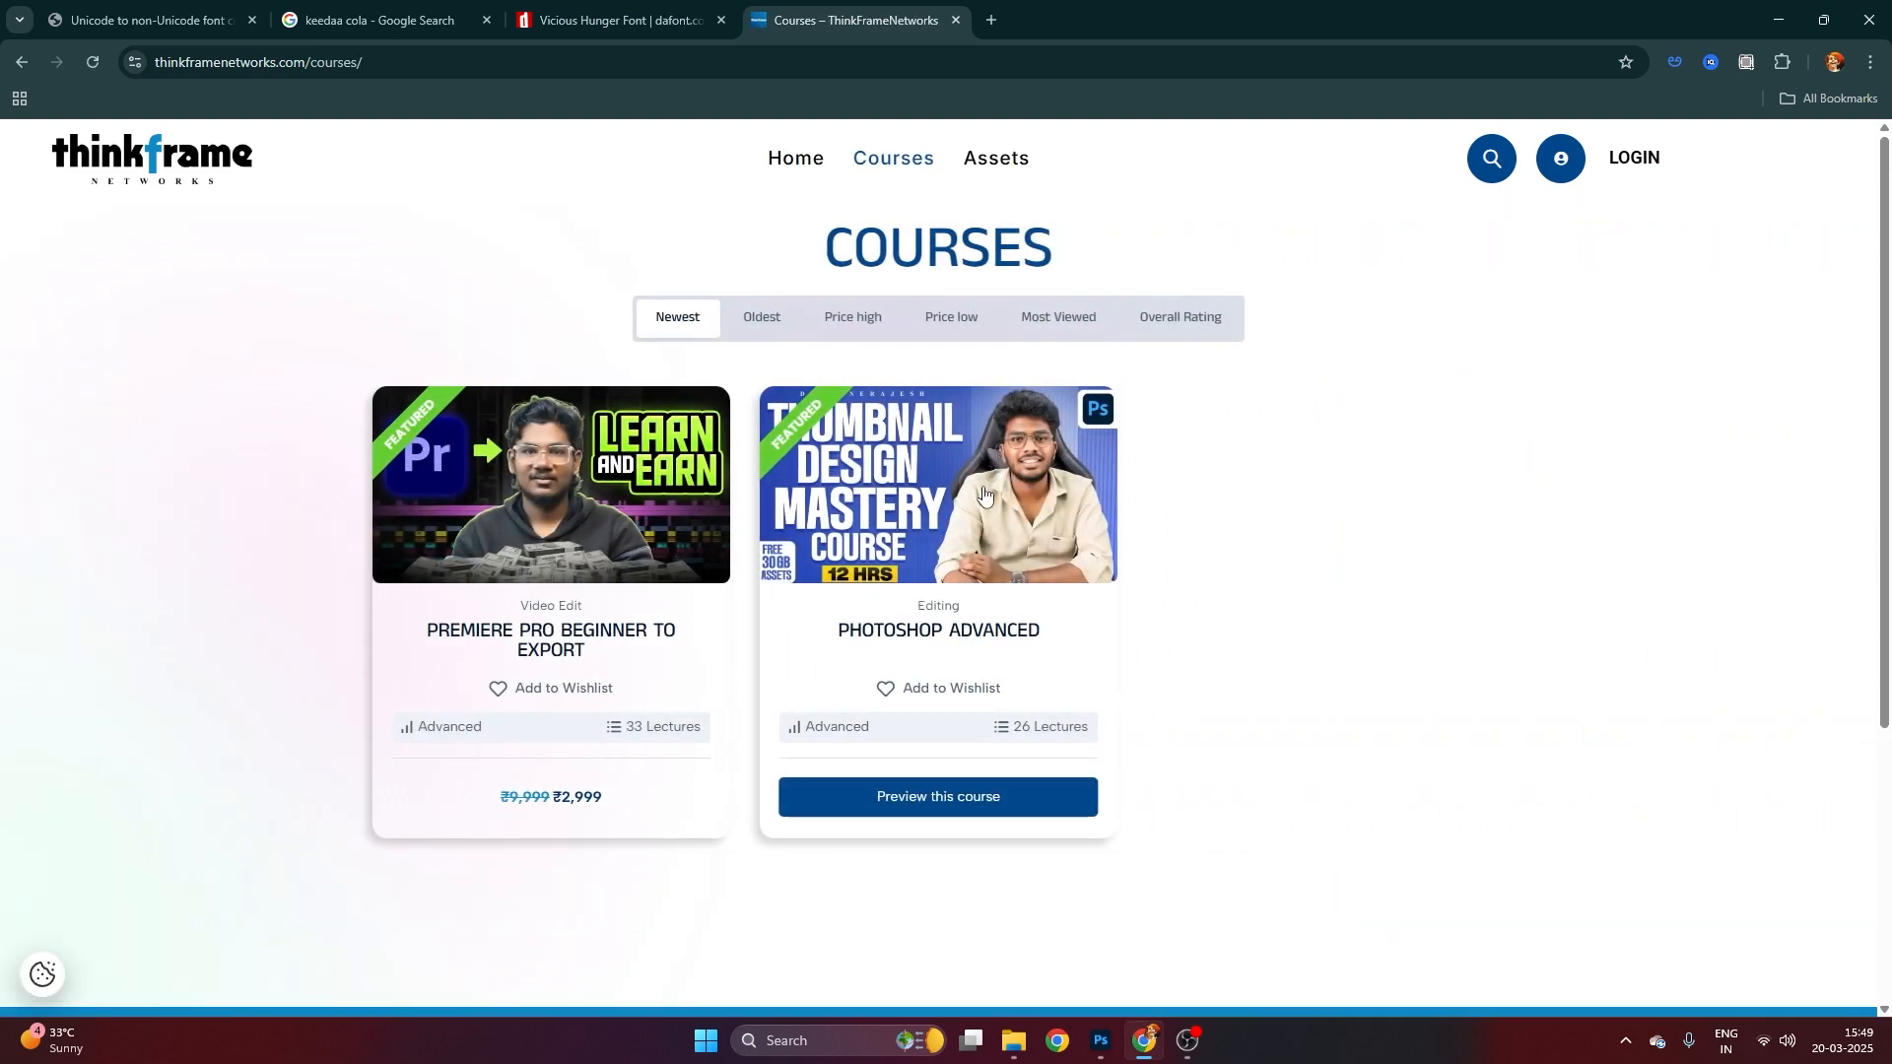
# Open the Photoshop Advanced course page and examine its curriculum, from the introductory lessons to the bonus and client sections
pyautogui.click(984, 492)
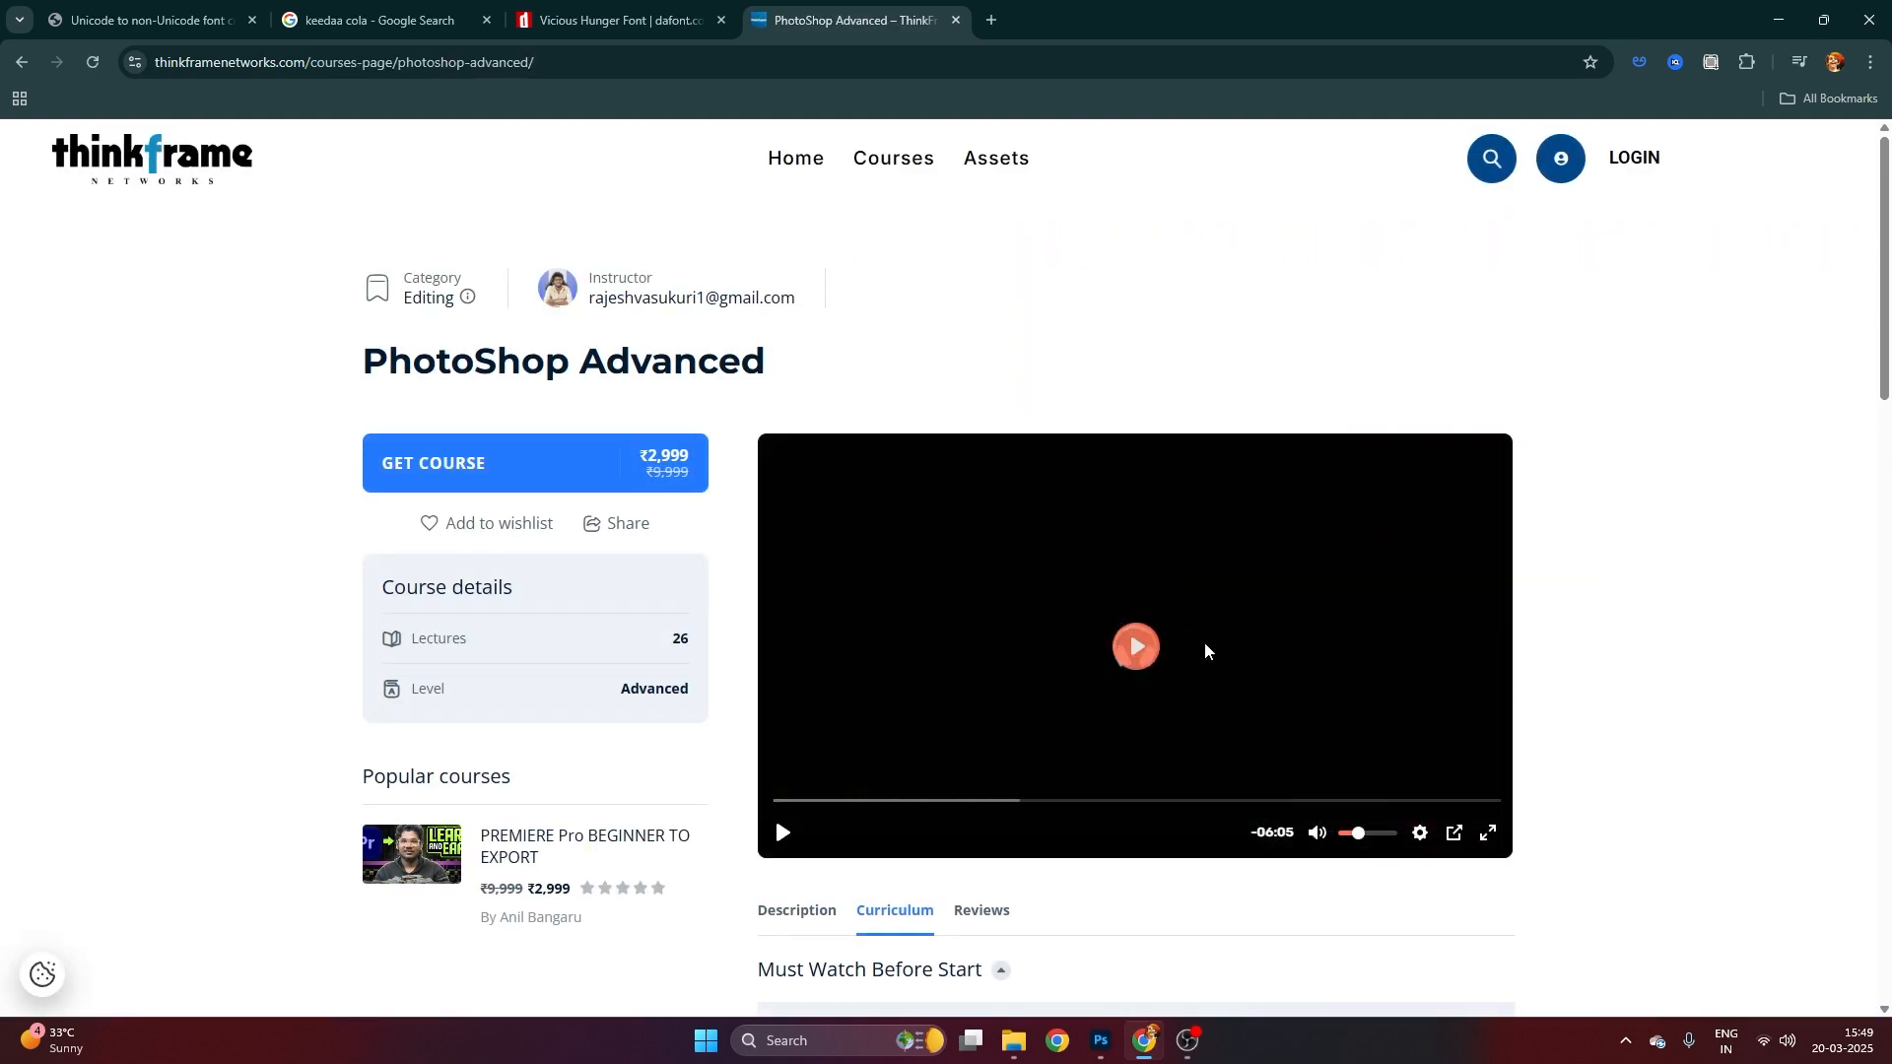
pyautogui.scroll(-3, 1207, 646)
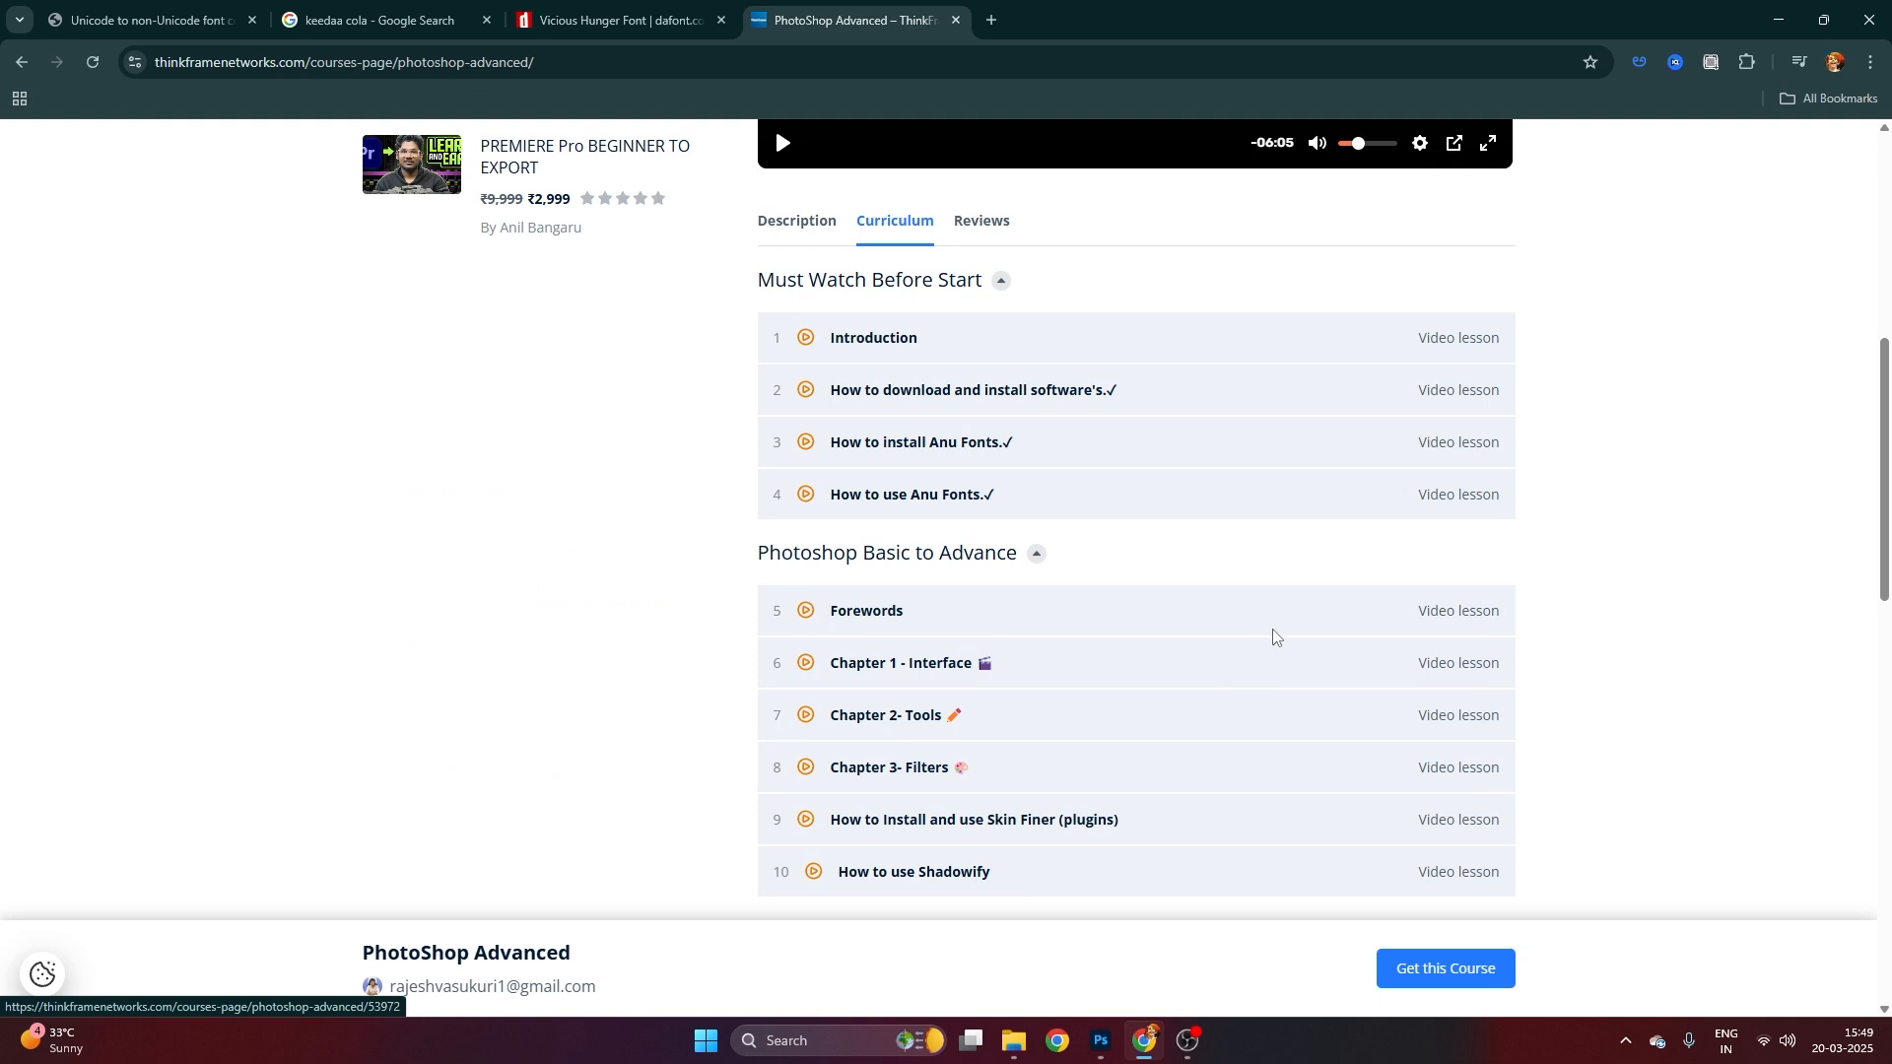
pyautogui.scroll(-3, 1272, 636)
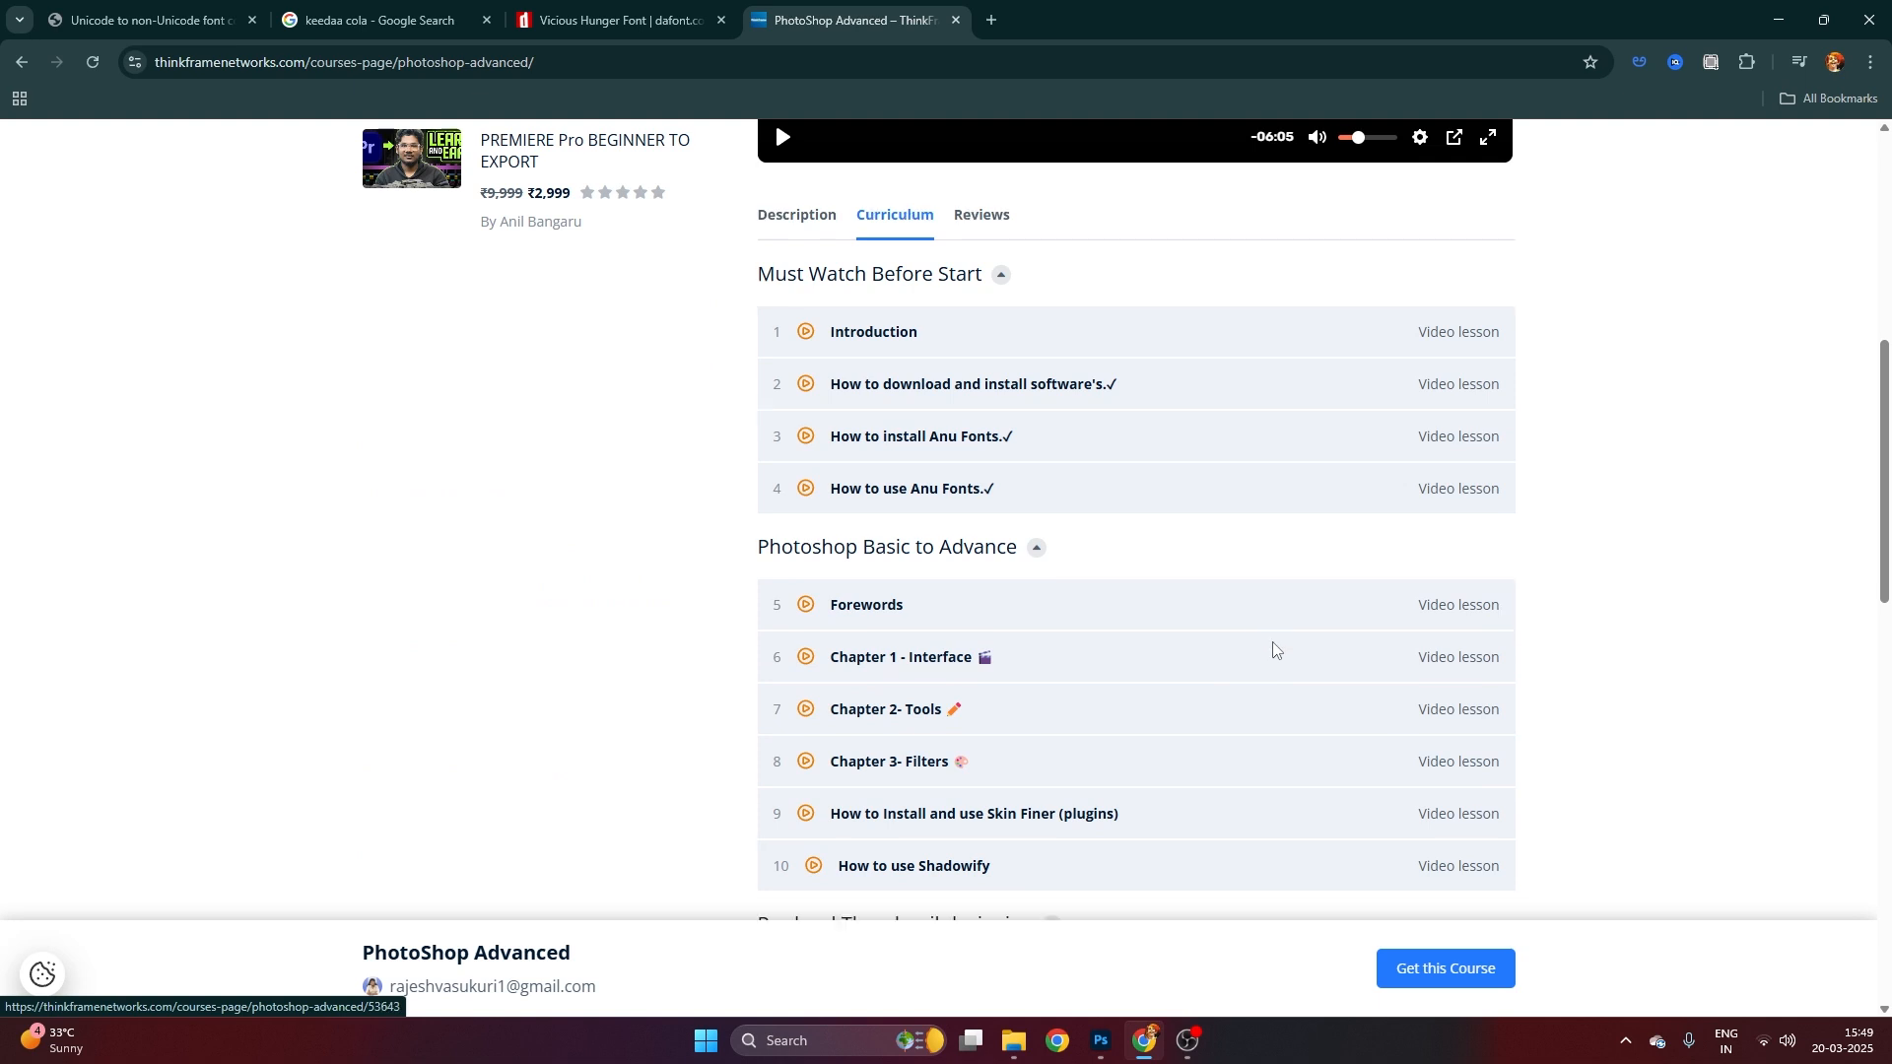
pyautogui.scroll(-5, 1262, 659)
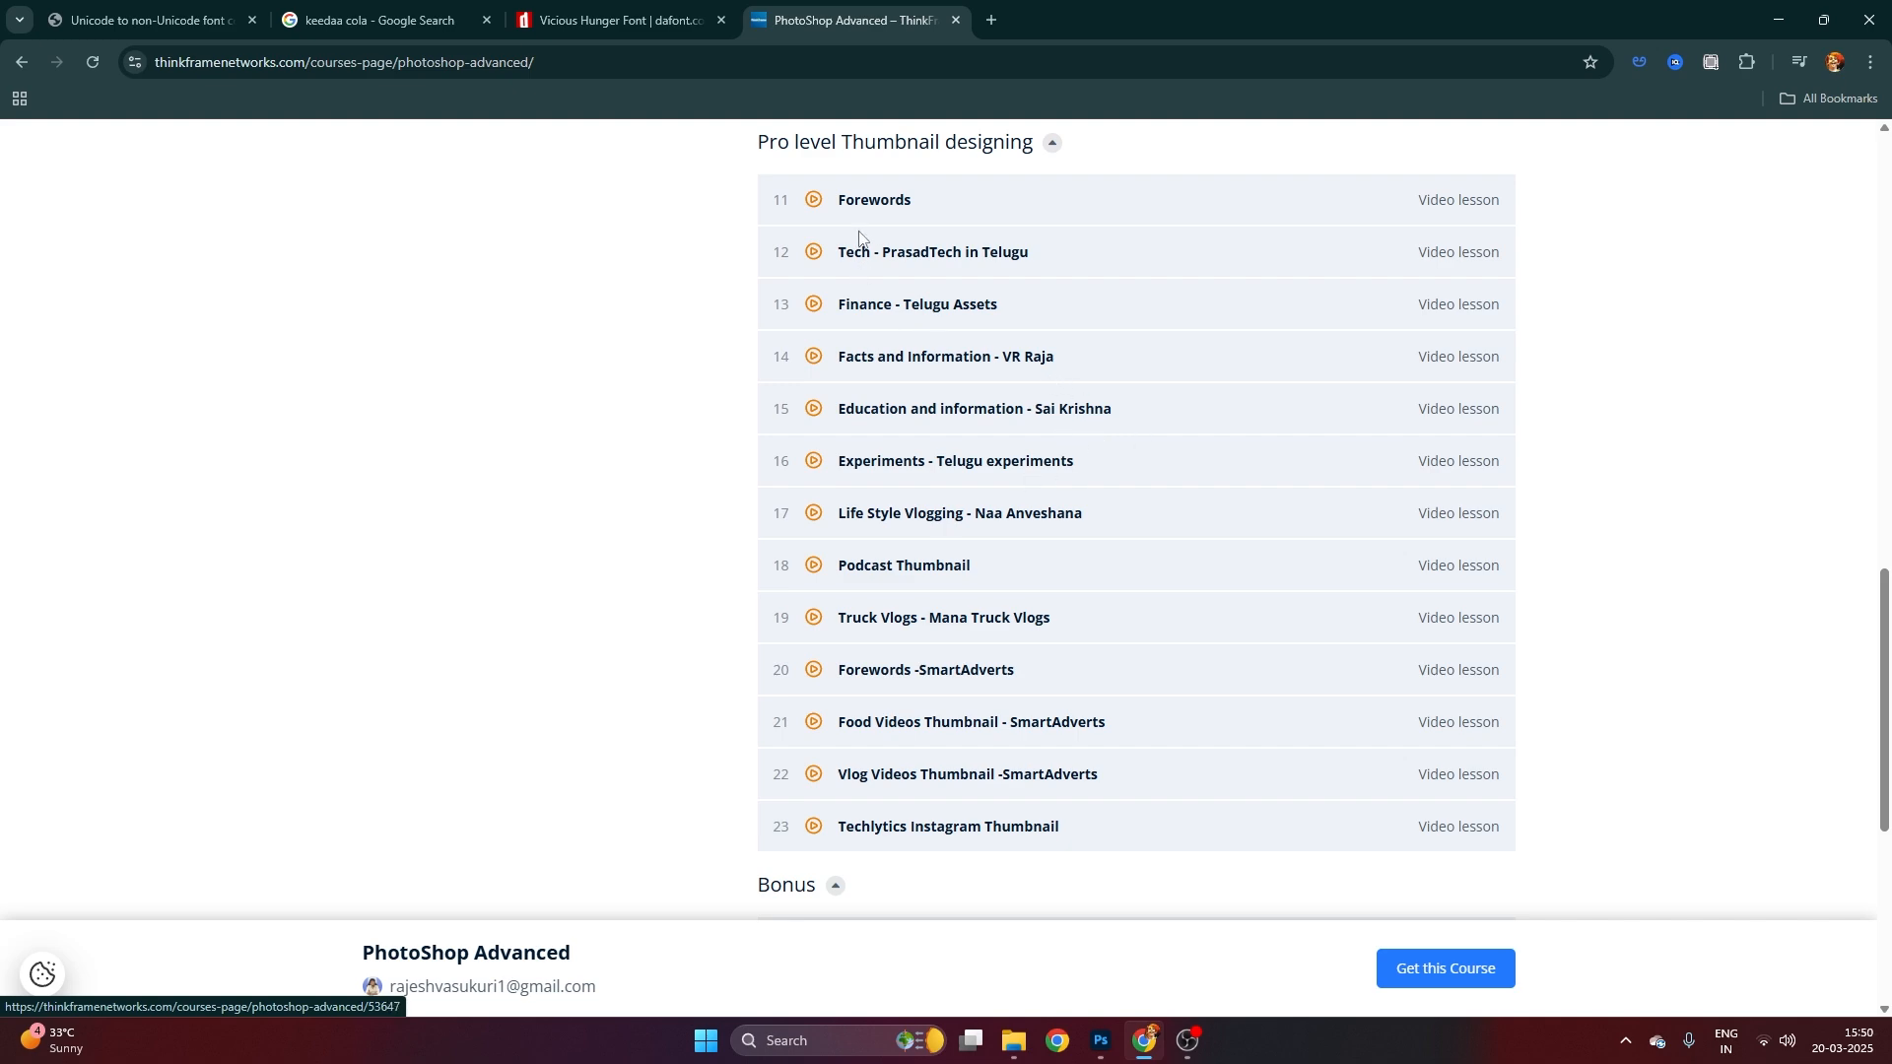
pyautogui.scroll(-5, 936, 345)
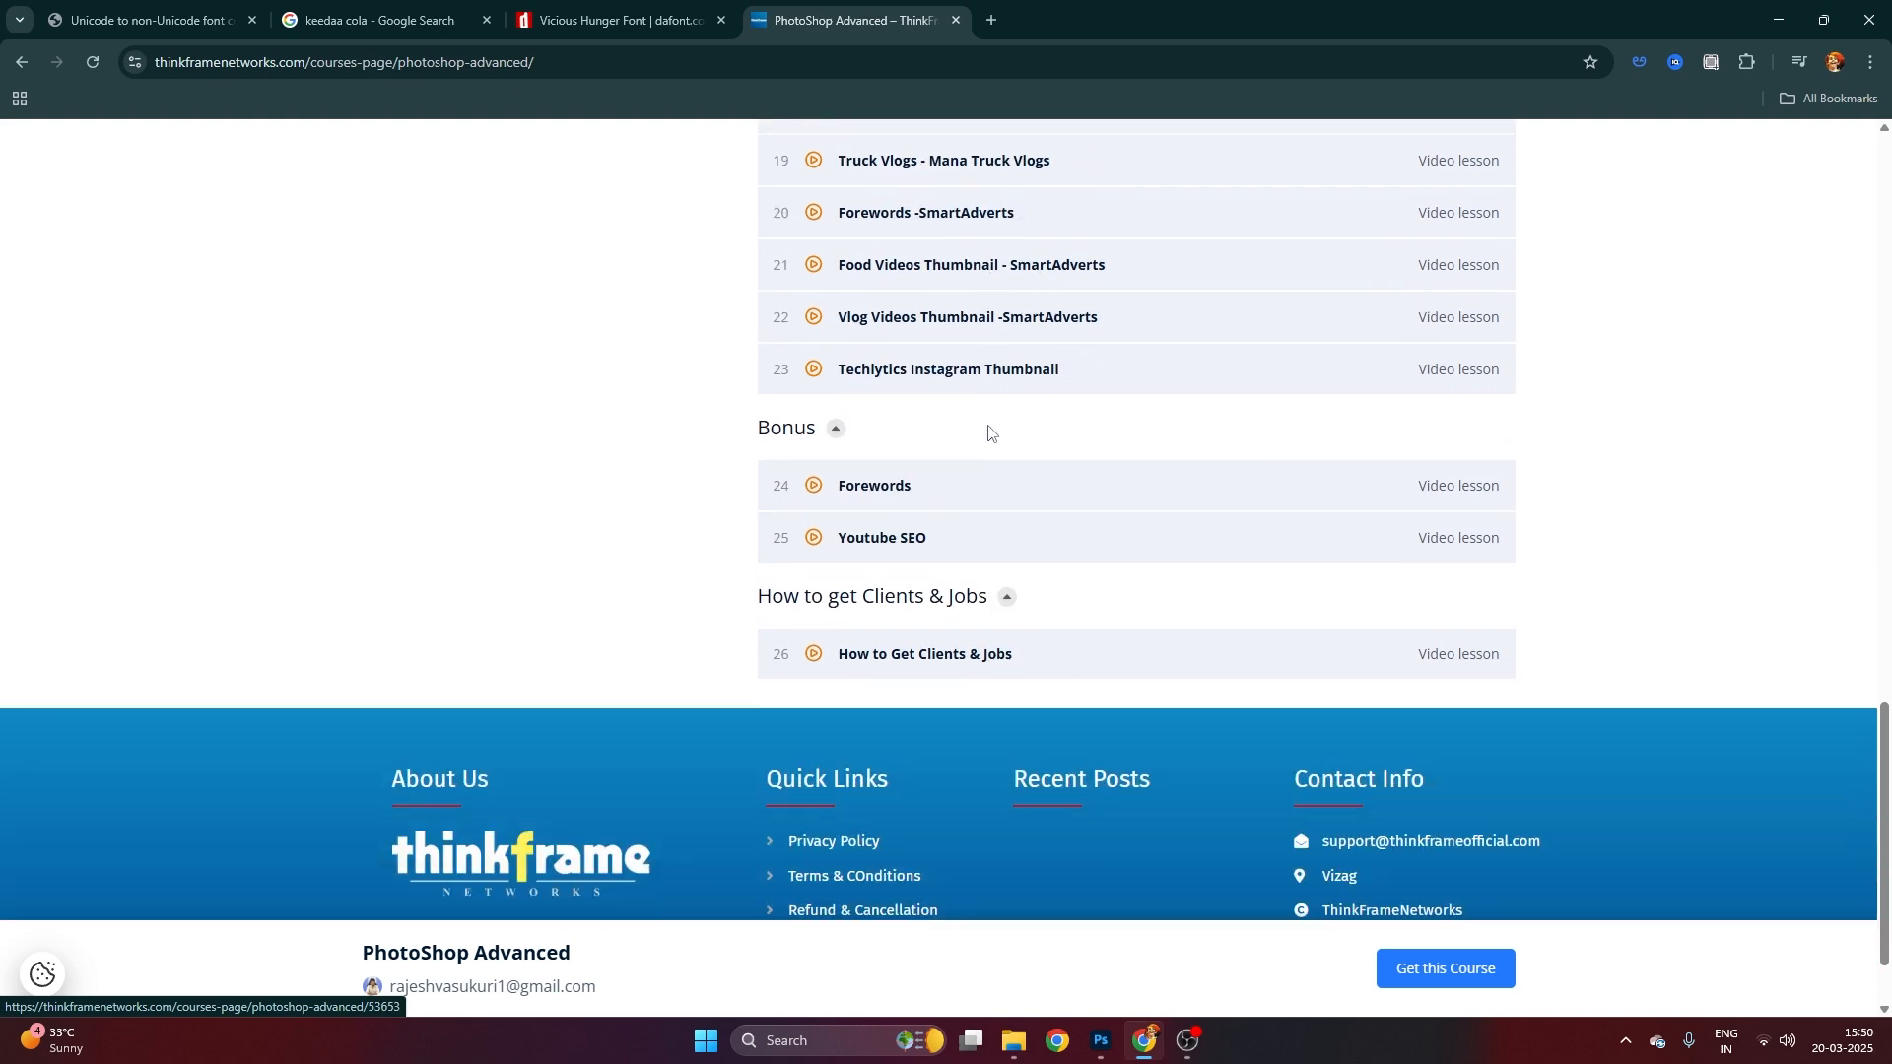
pyautogui.scroll(2, 1005, 431)
pyautogui.scroll(15, 1021, 433)
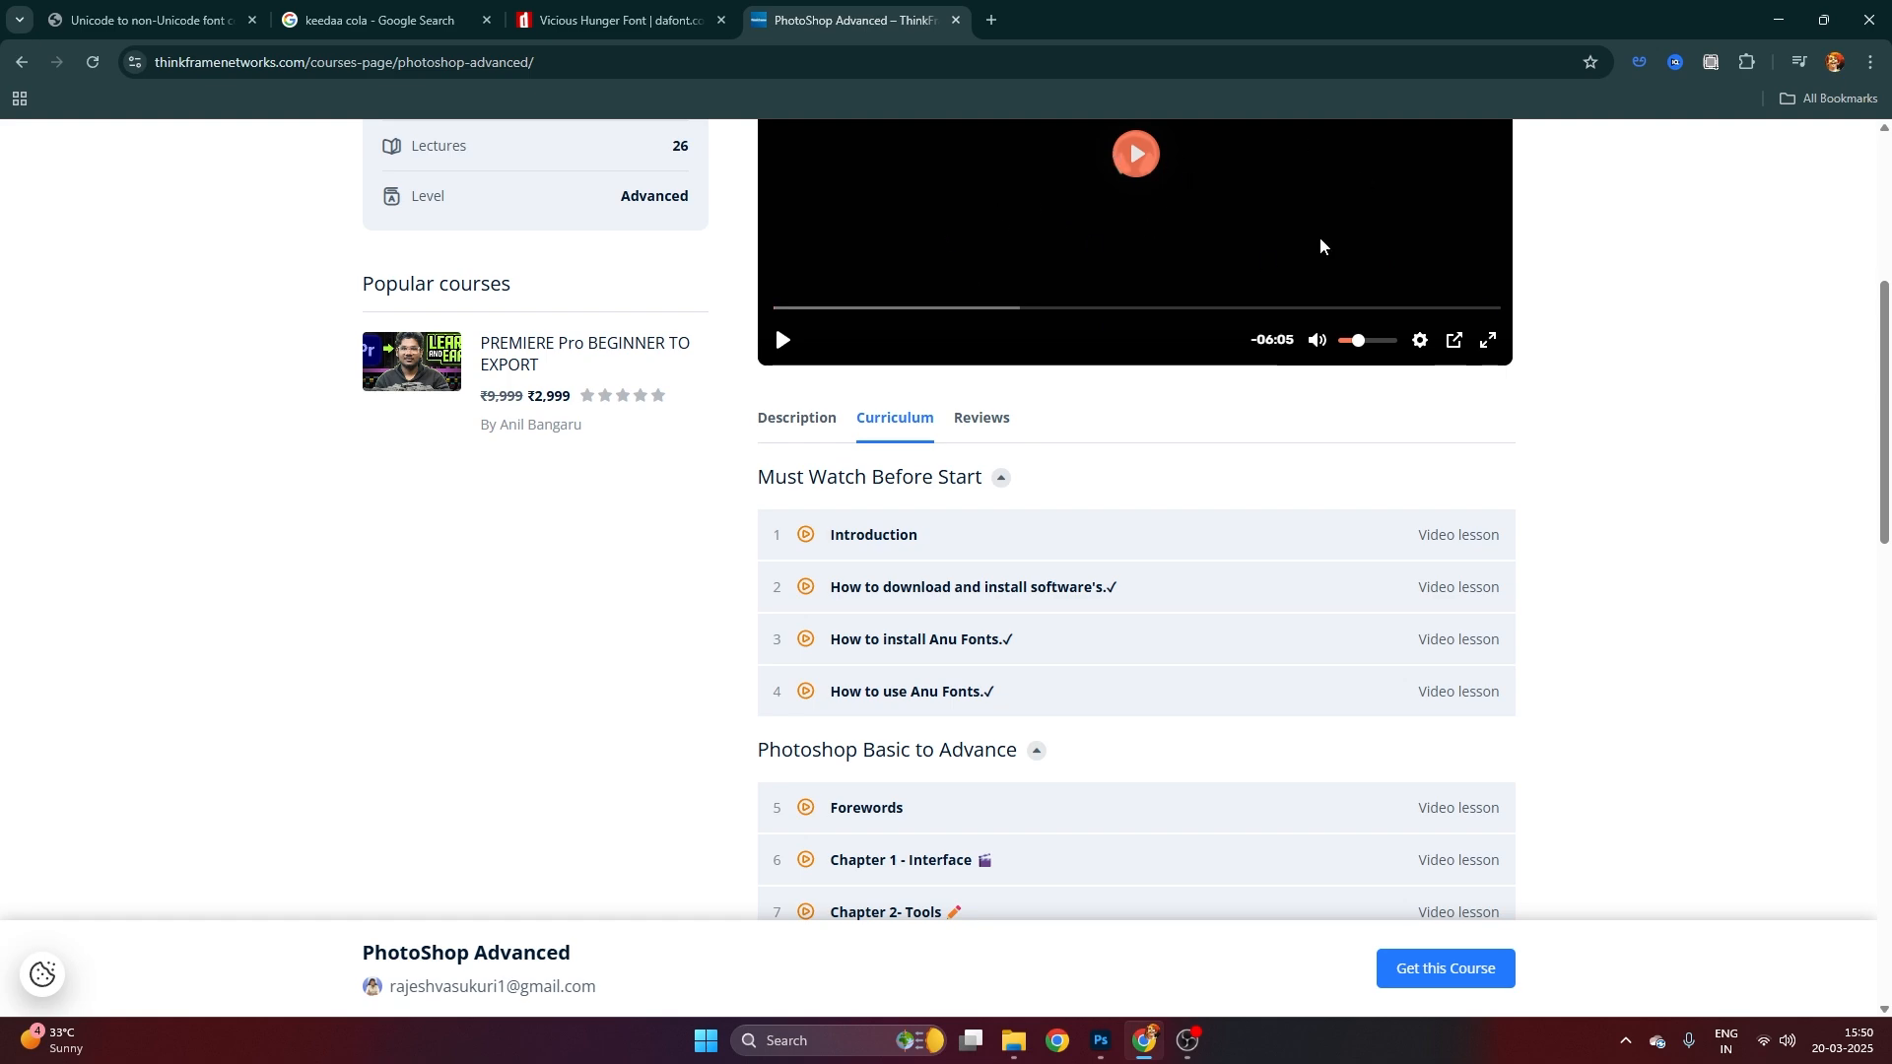
pyautogui.scroll(-2, 1694, 465)
pyautogui.scroll(-12, 1647, 473)
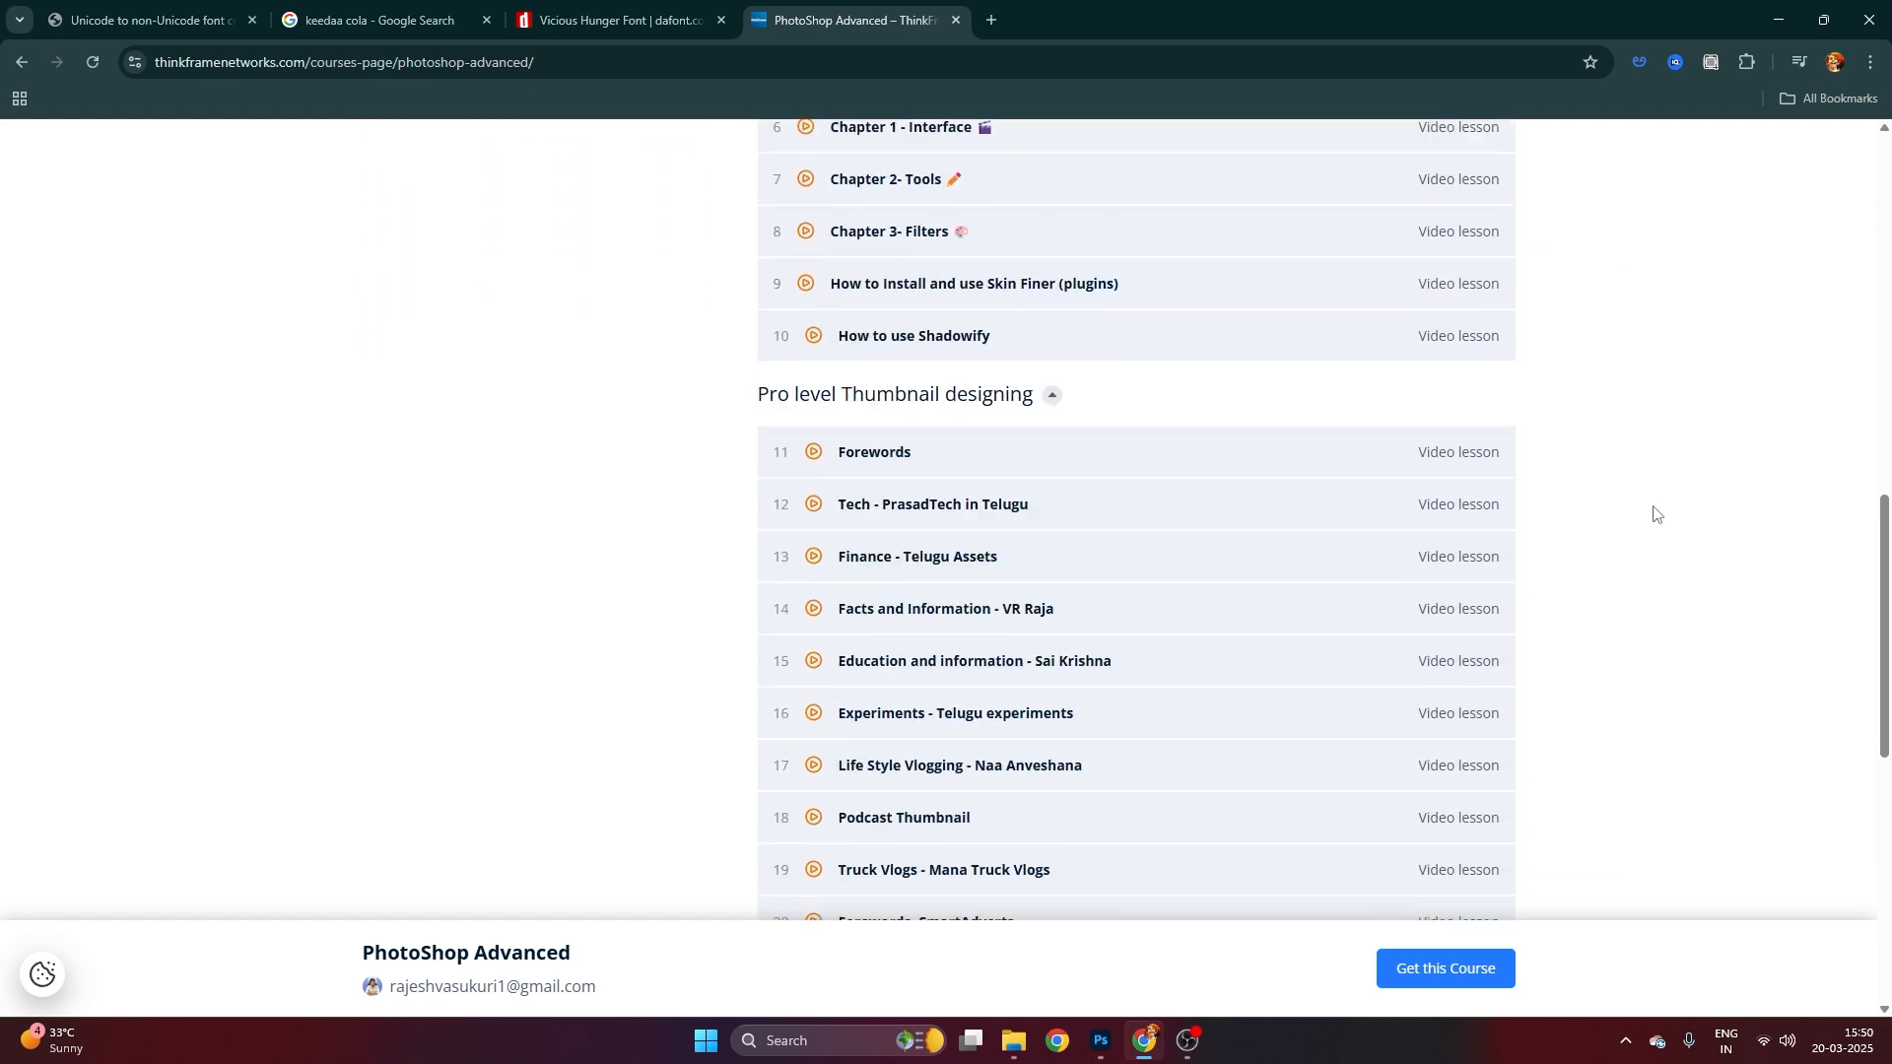
pyautogui.scroll(1, 1638, 504)
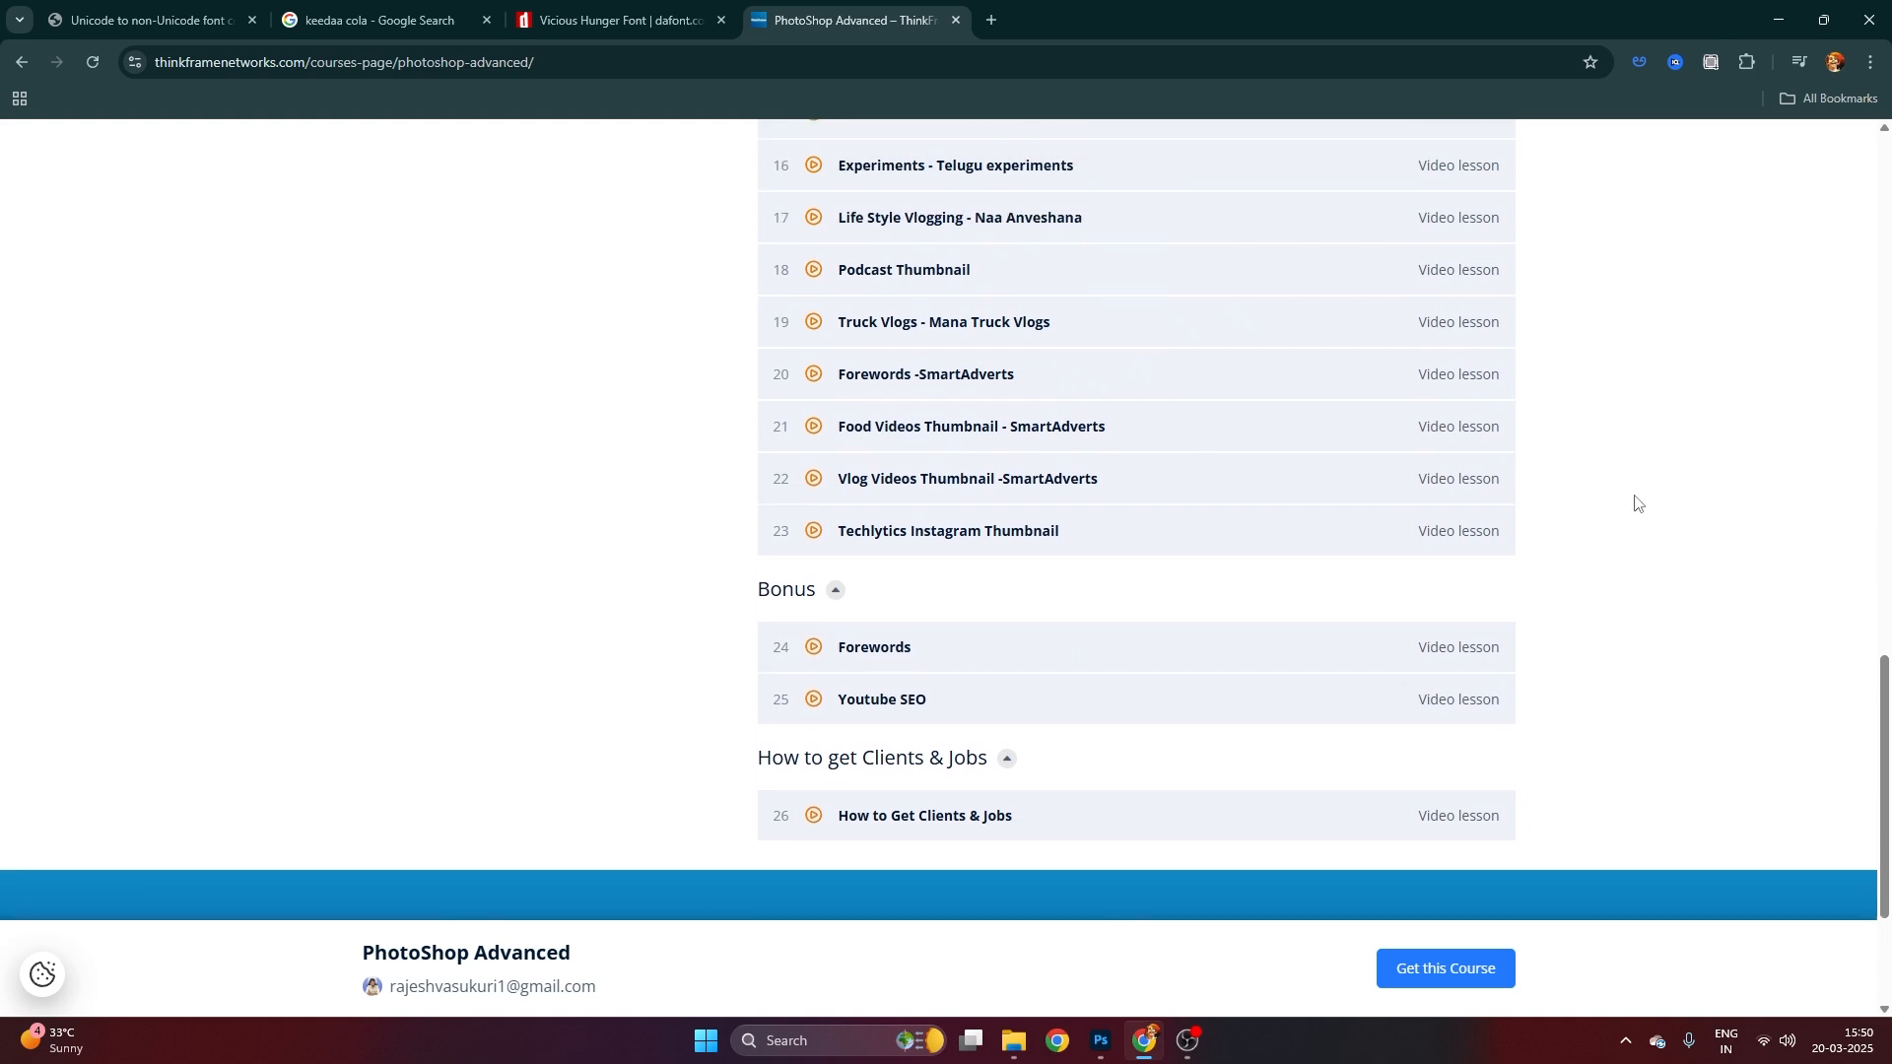
pyautogui.scroll(11, 1606, 507)
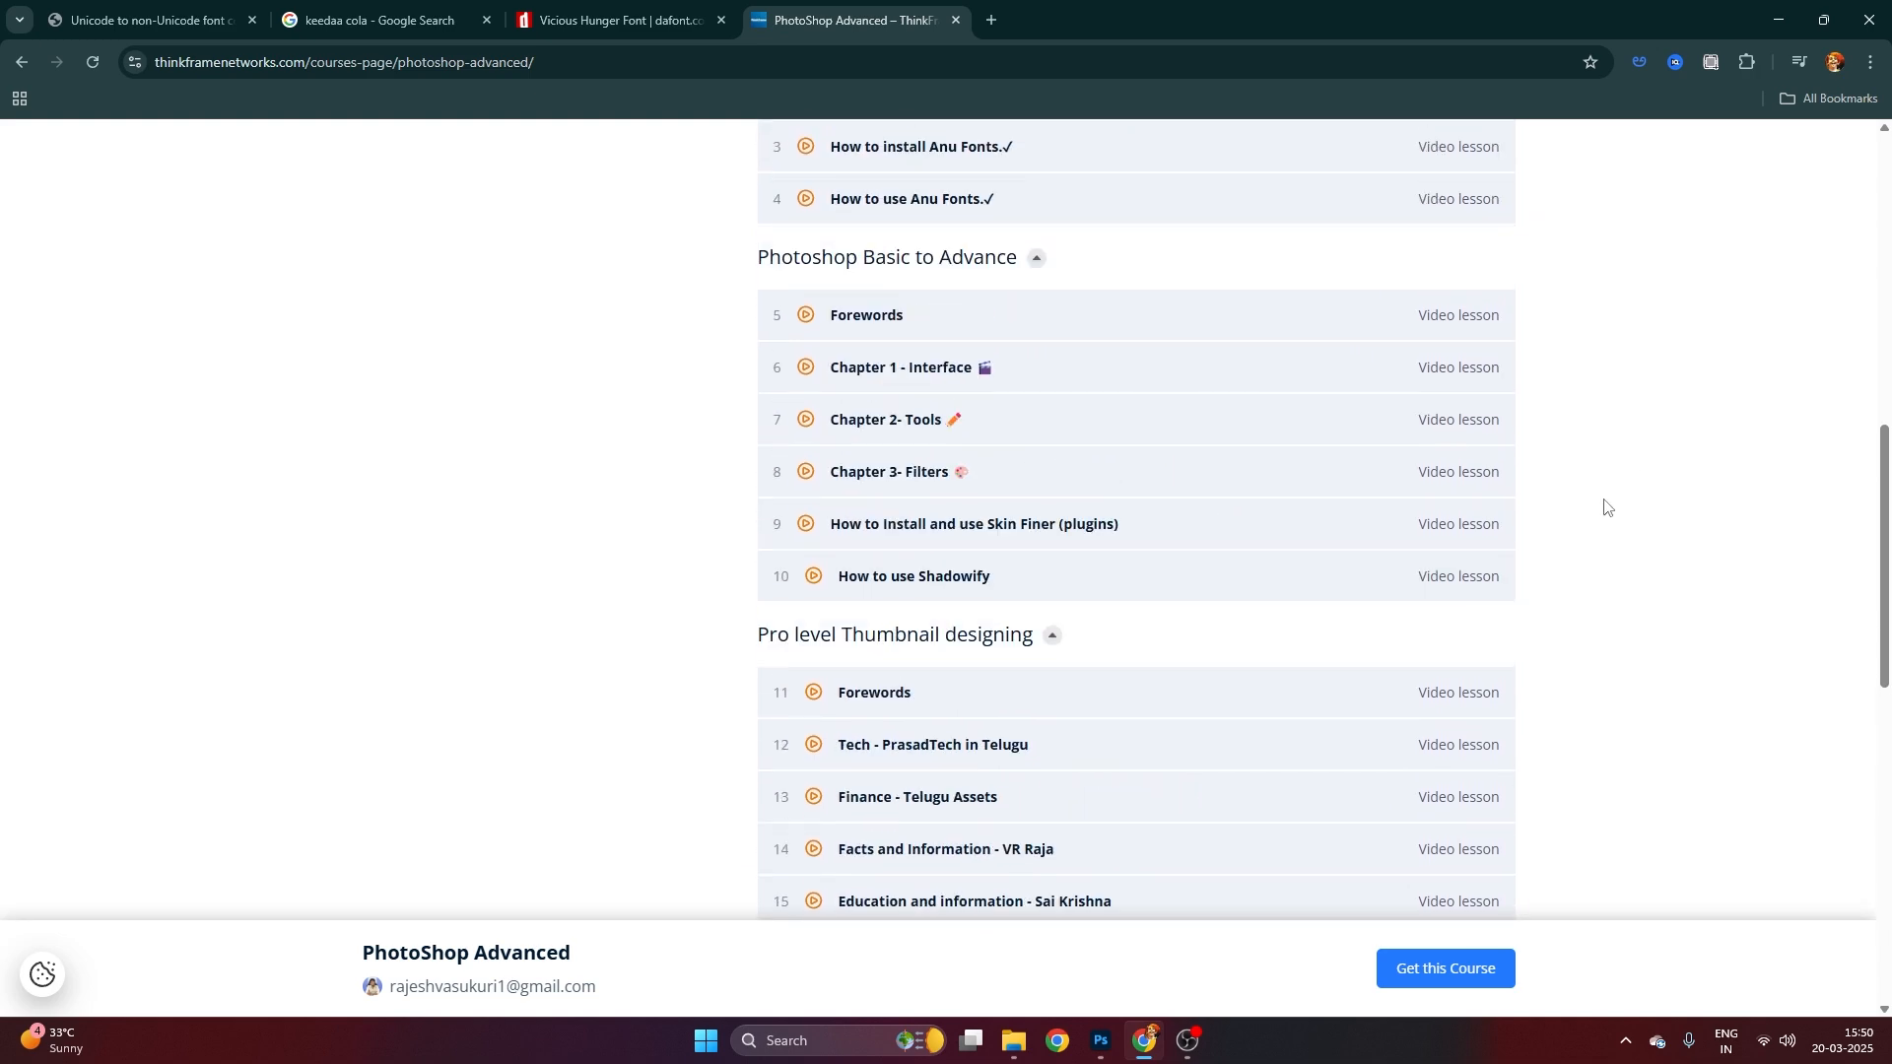
pyautogui.scroll(-9, 1611, 506)
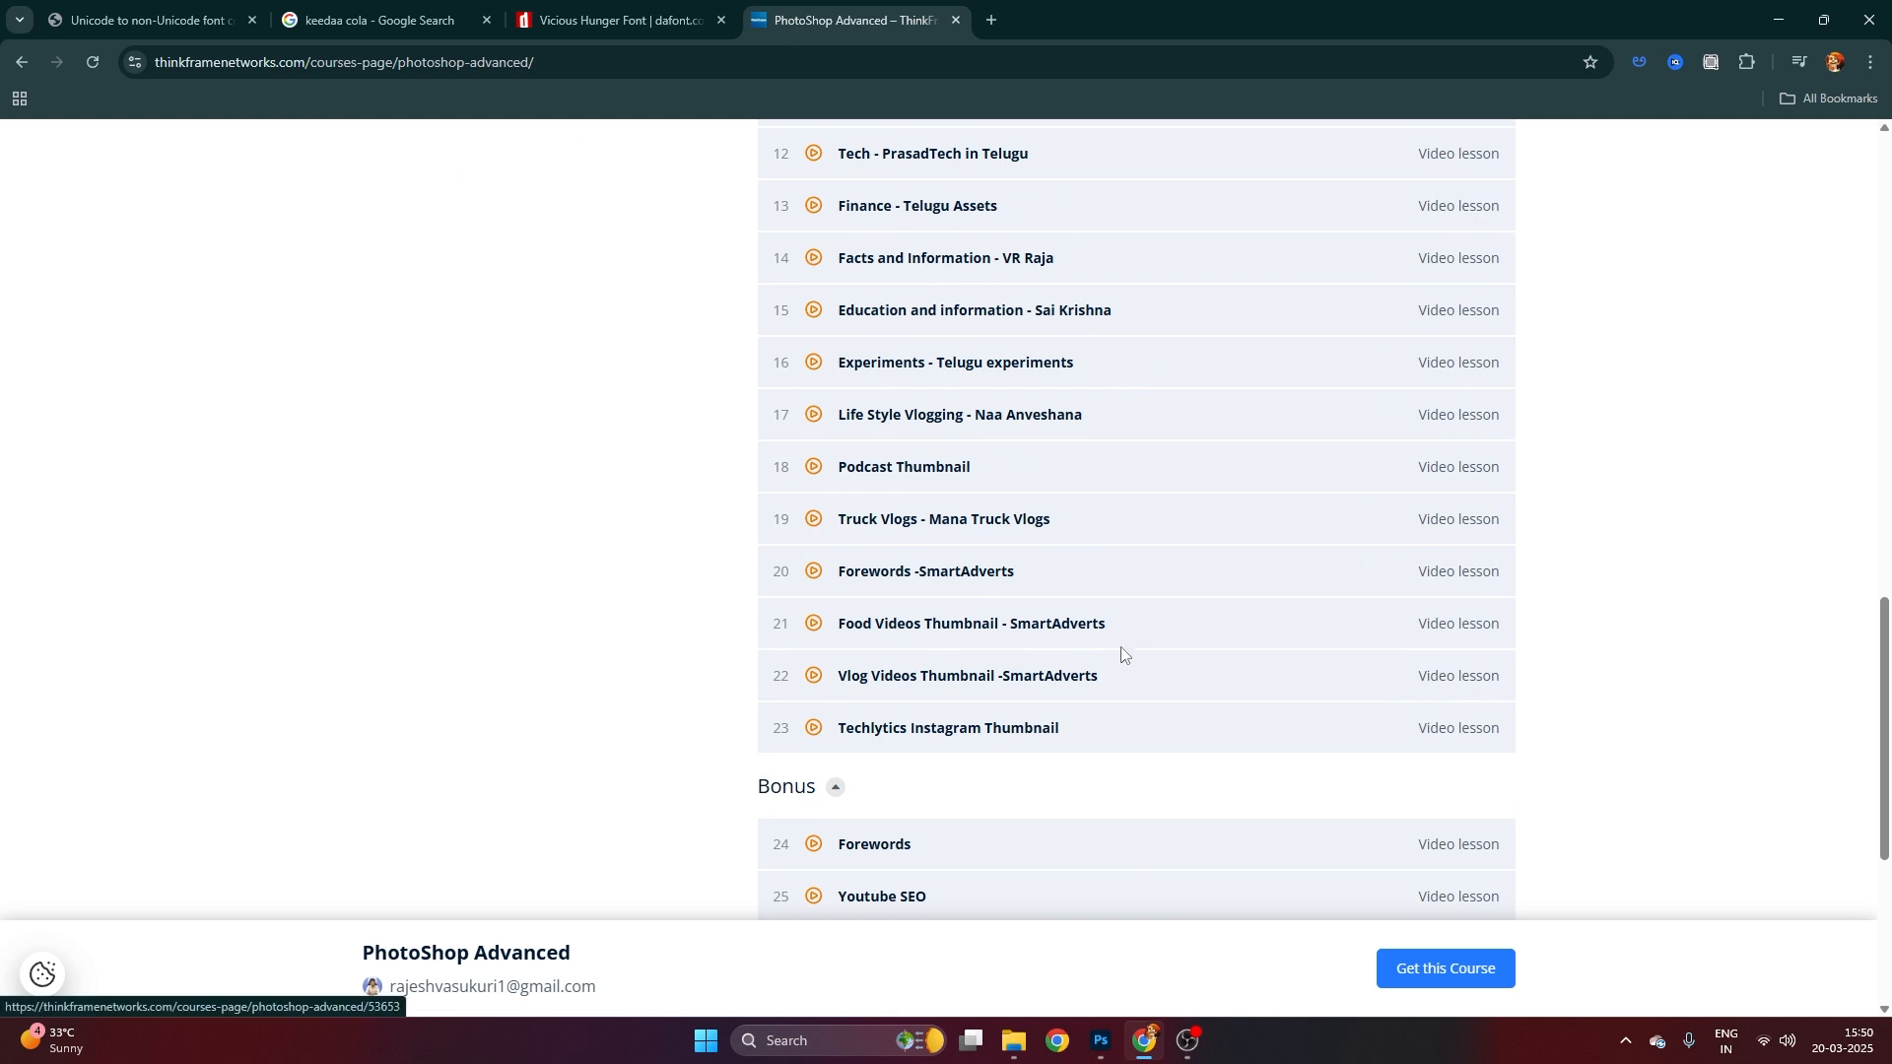
pyautogui.scroll(-2, 1116, 651)
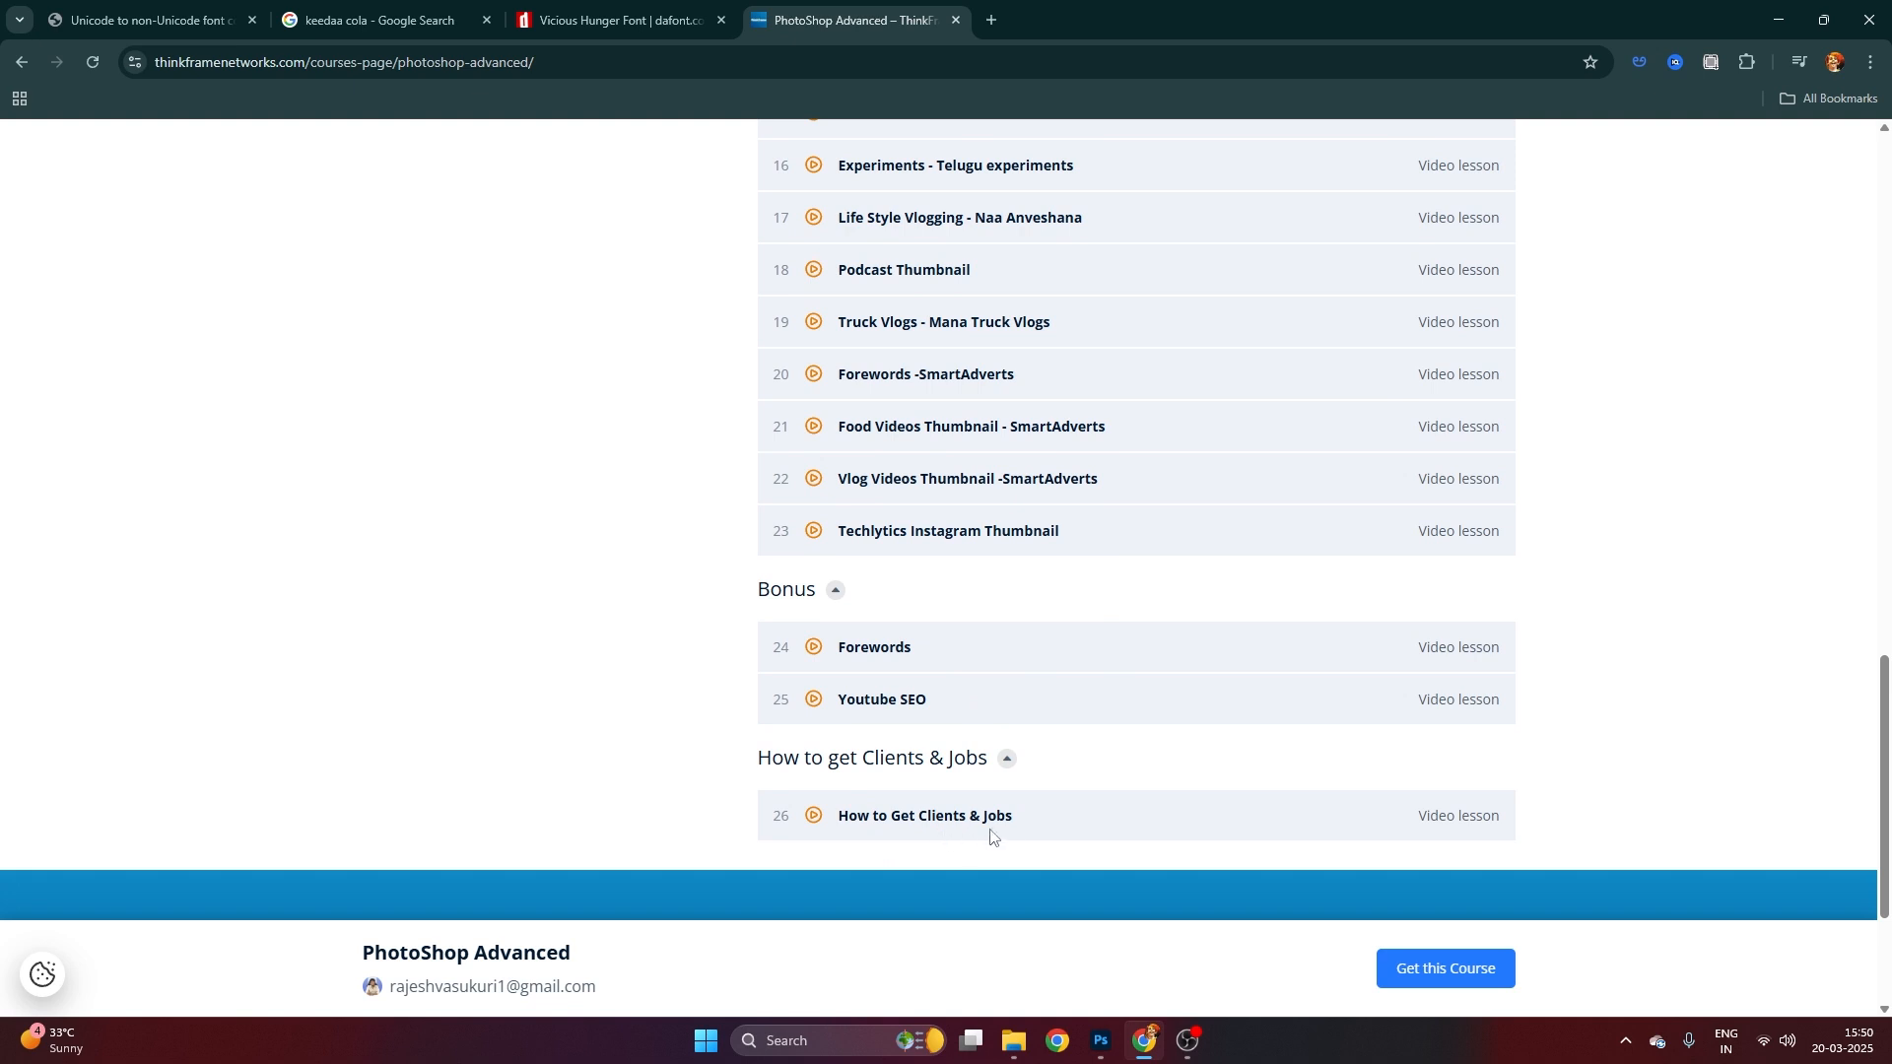
pyautogui.scroll(5, 1079, 826)
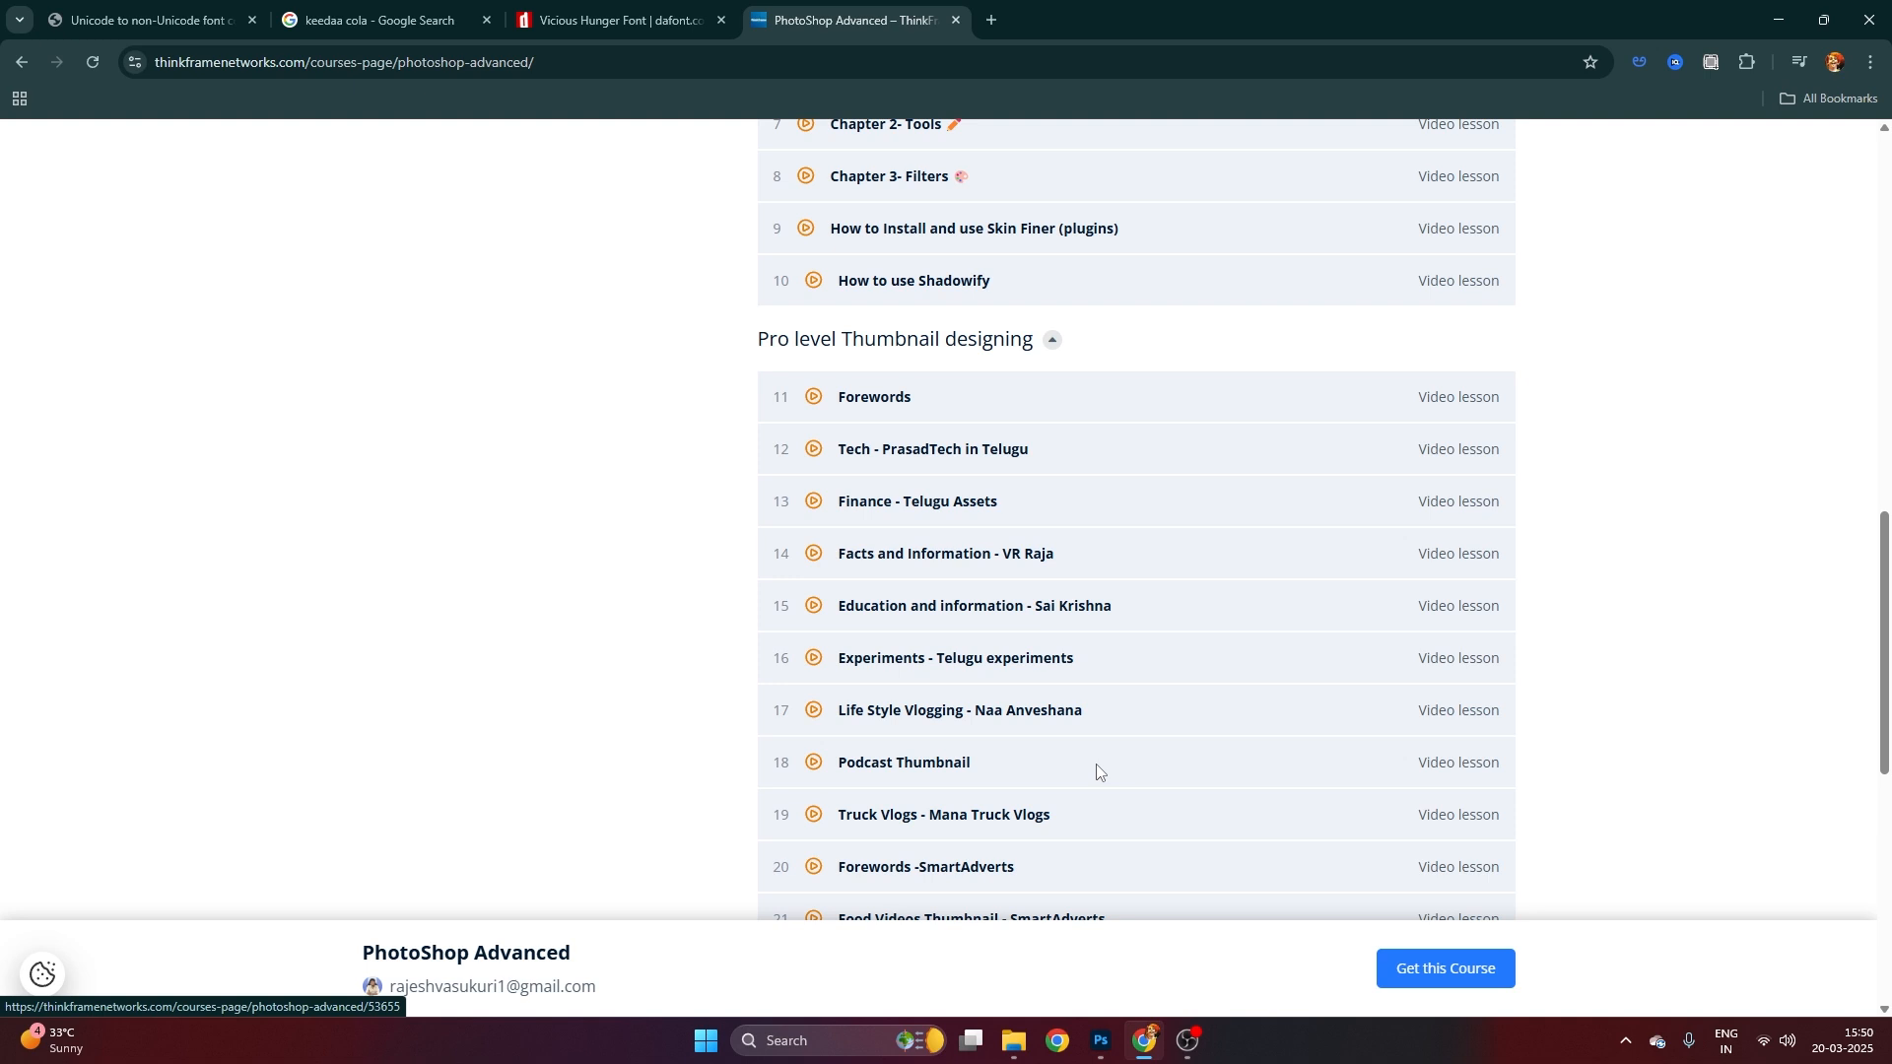
pyautogui.scroll(7, 1205, 705)
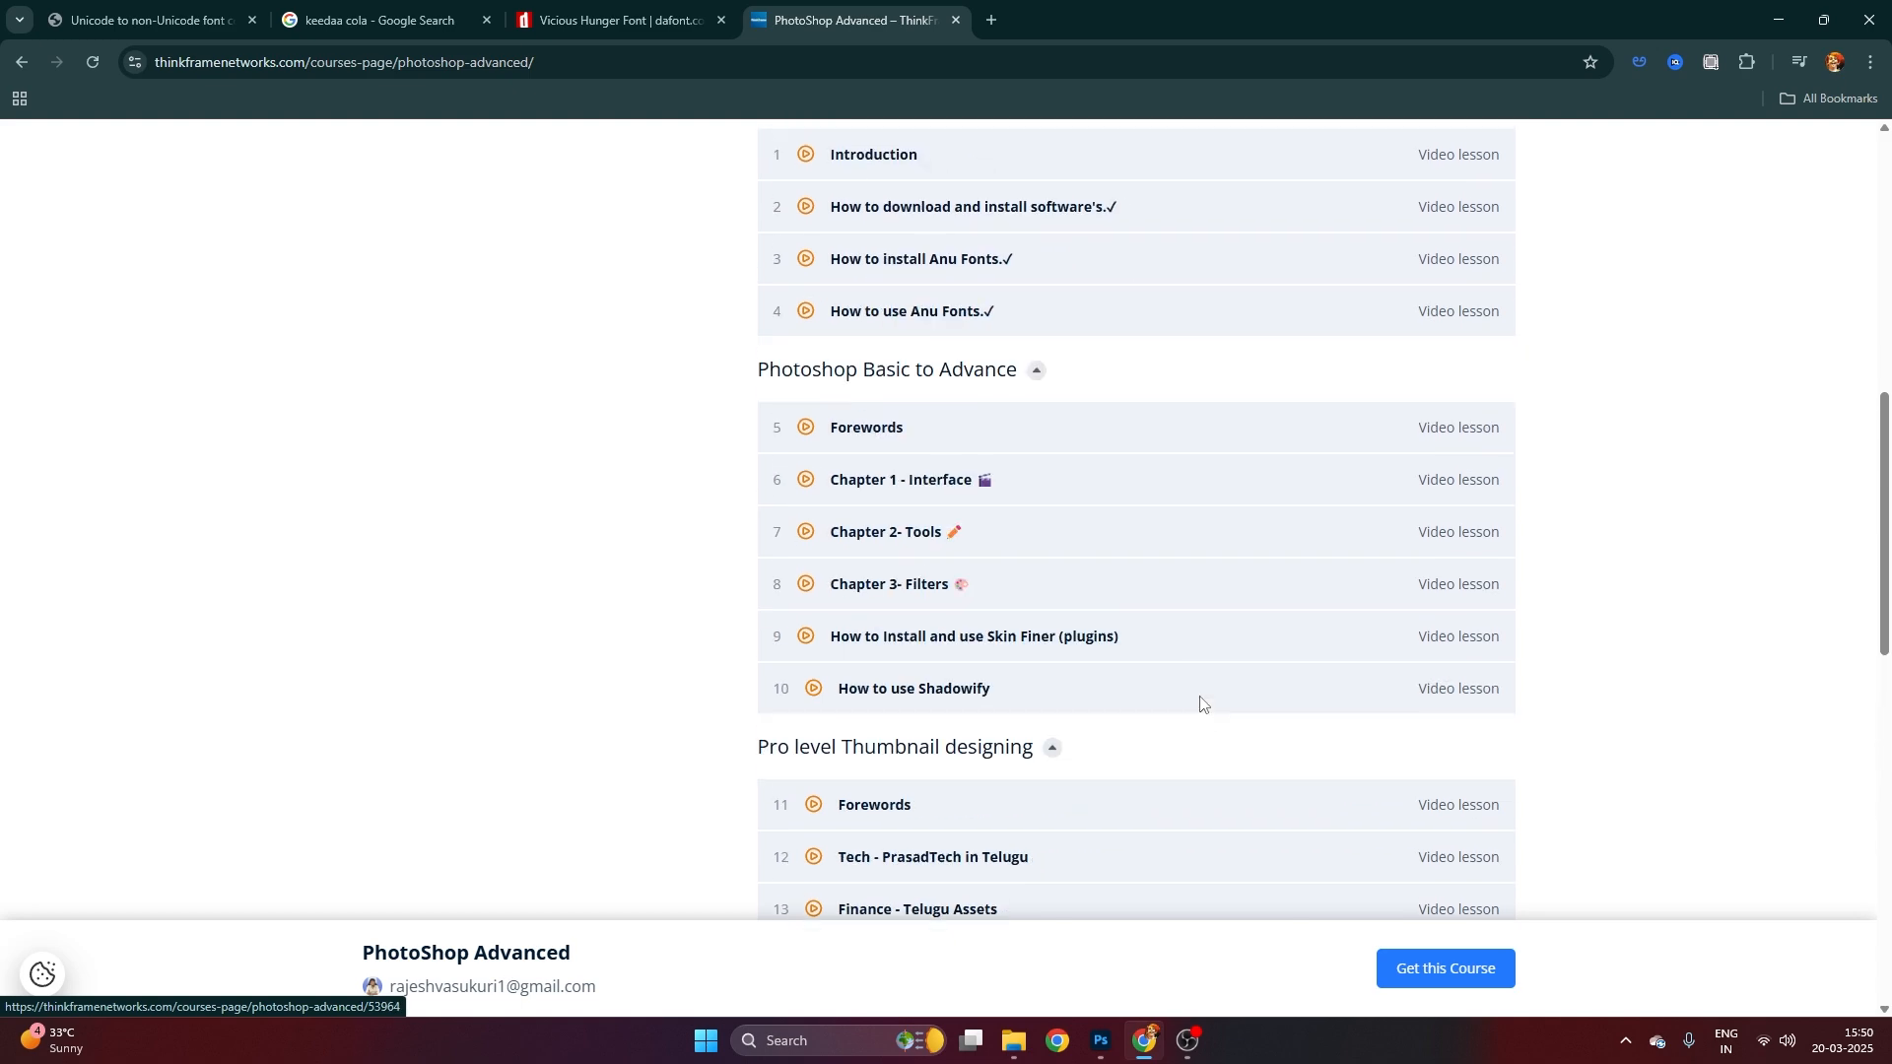
pyautogui.moveTo(1100, 1040)
pyautogui.scroll(-4, 1275, 625)
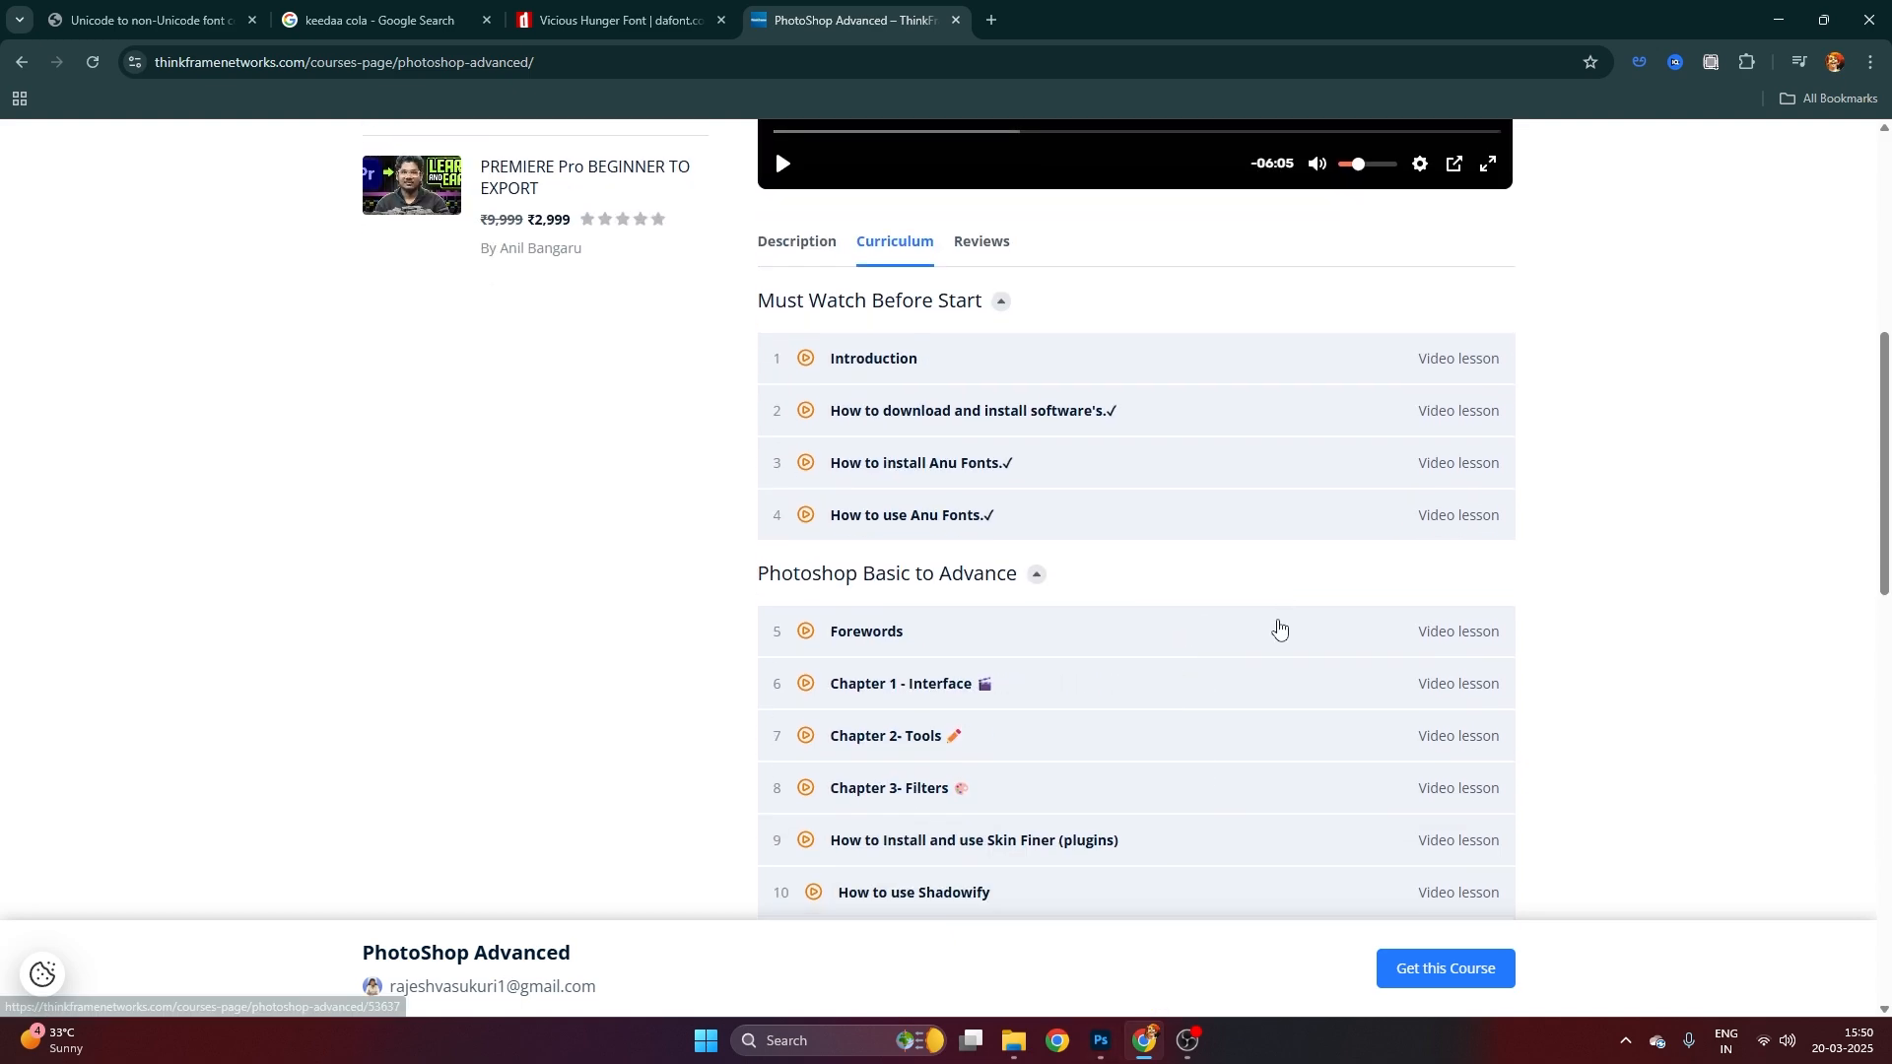
pyautogui.scroll(-5, 1028, 431)
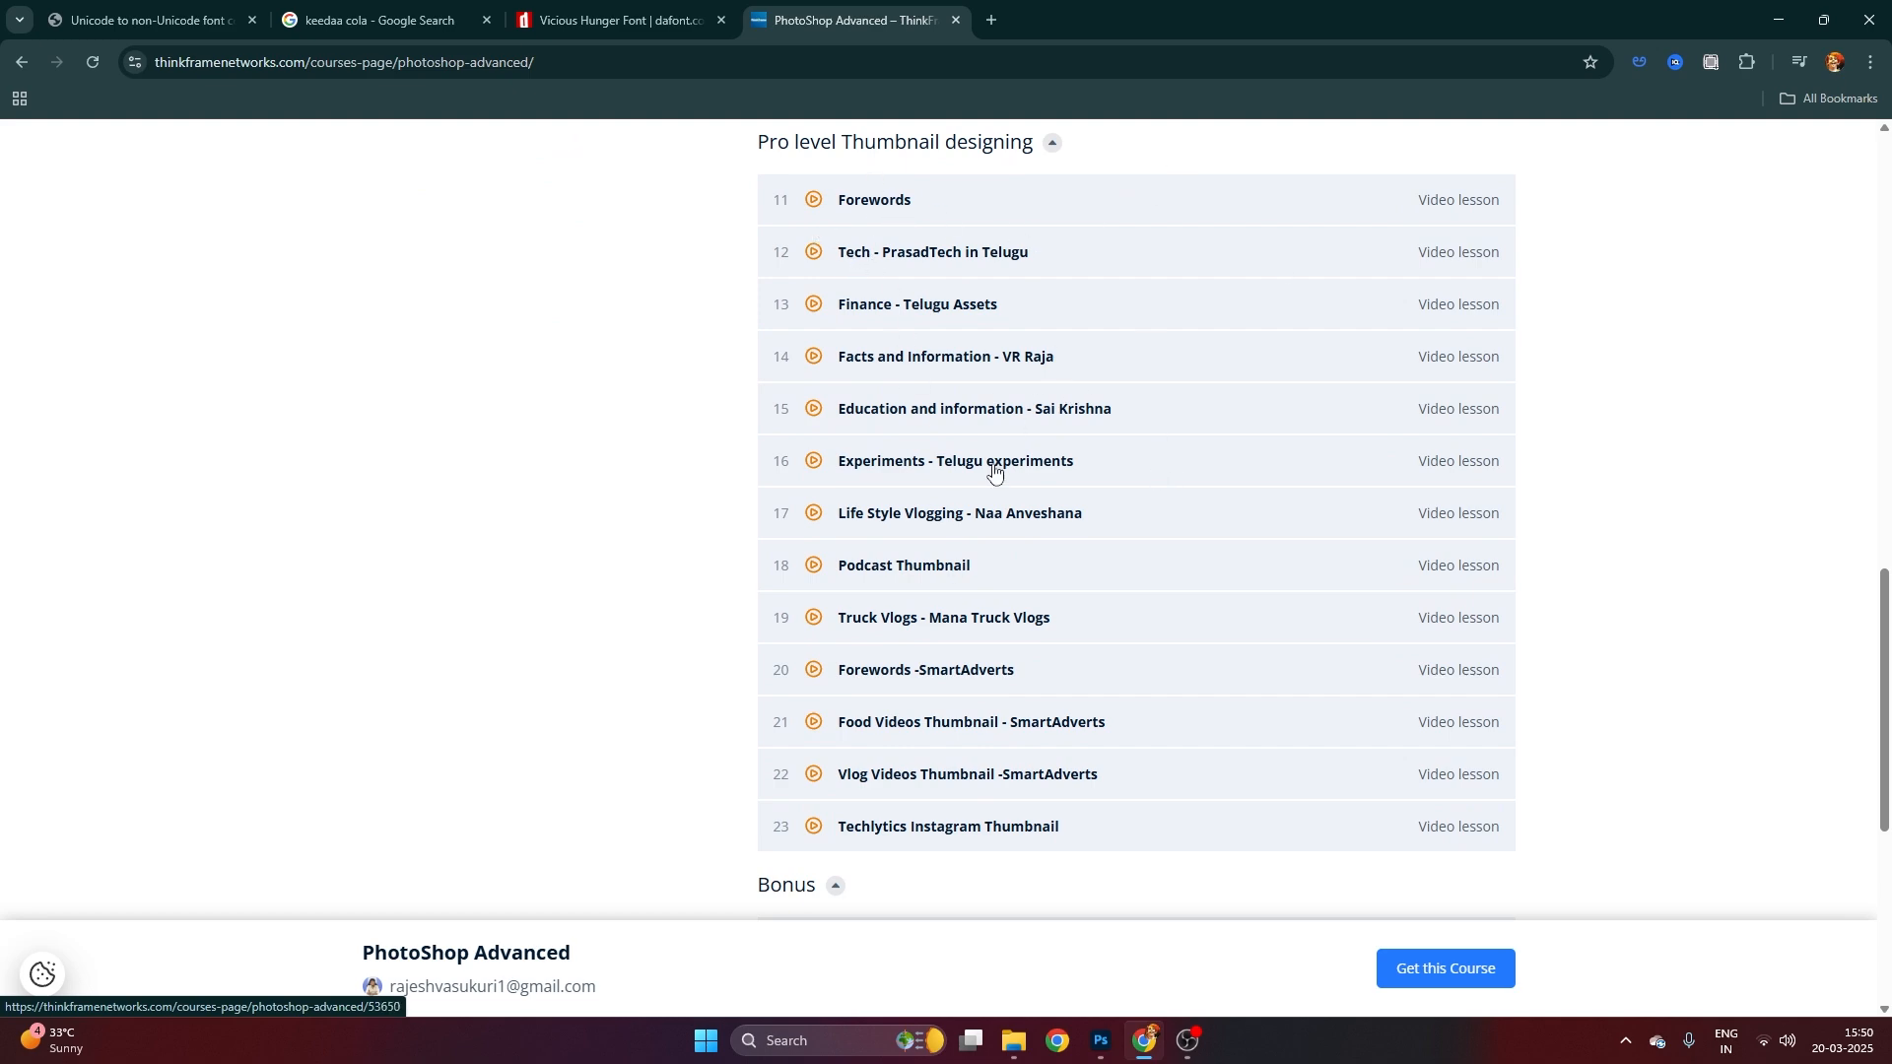
pyautogui.scroll(6, 1120, 698)
pyautogui.scroll(2, 1094, 240)
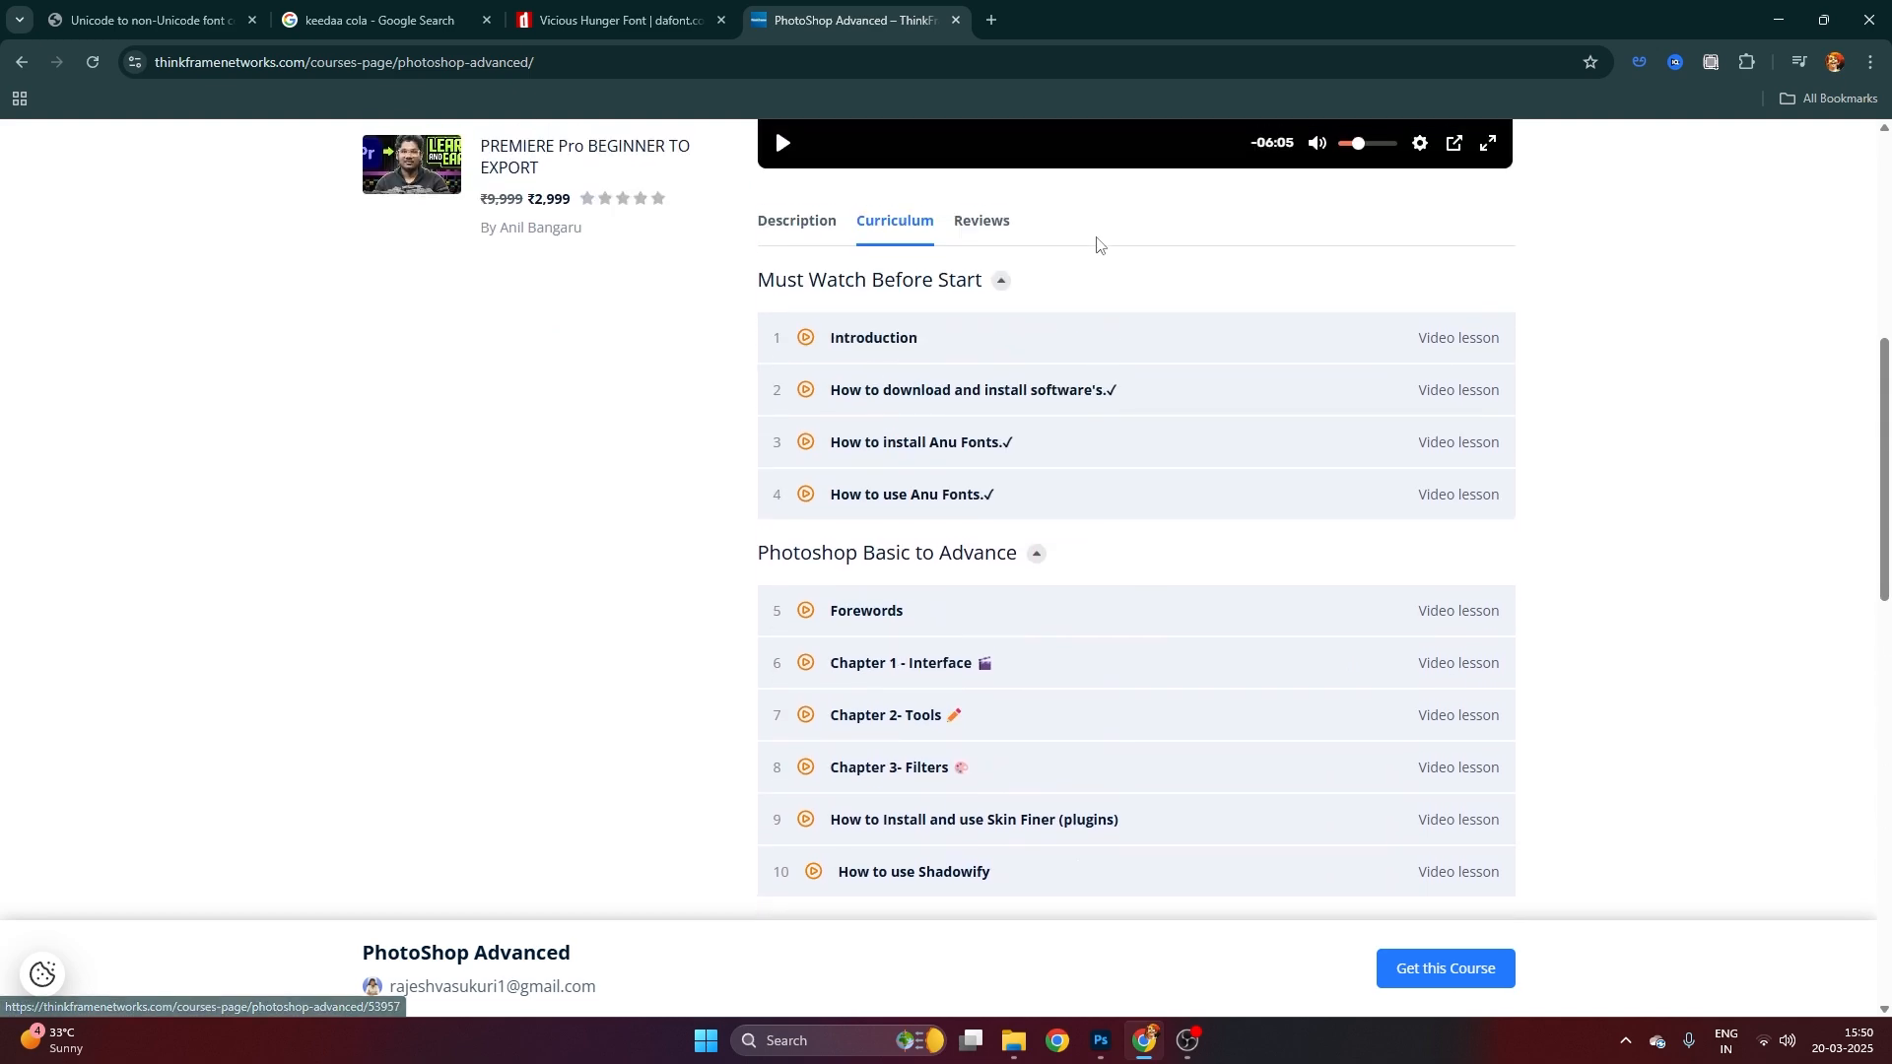
pyautogui.scroll(-8, 1140, 723)
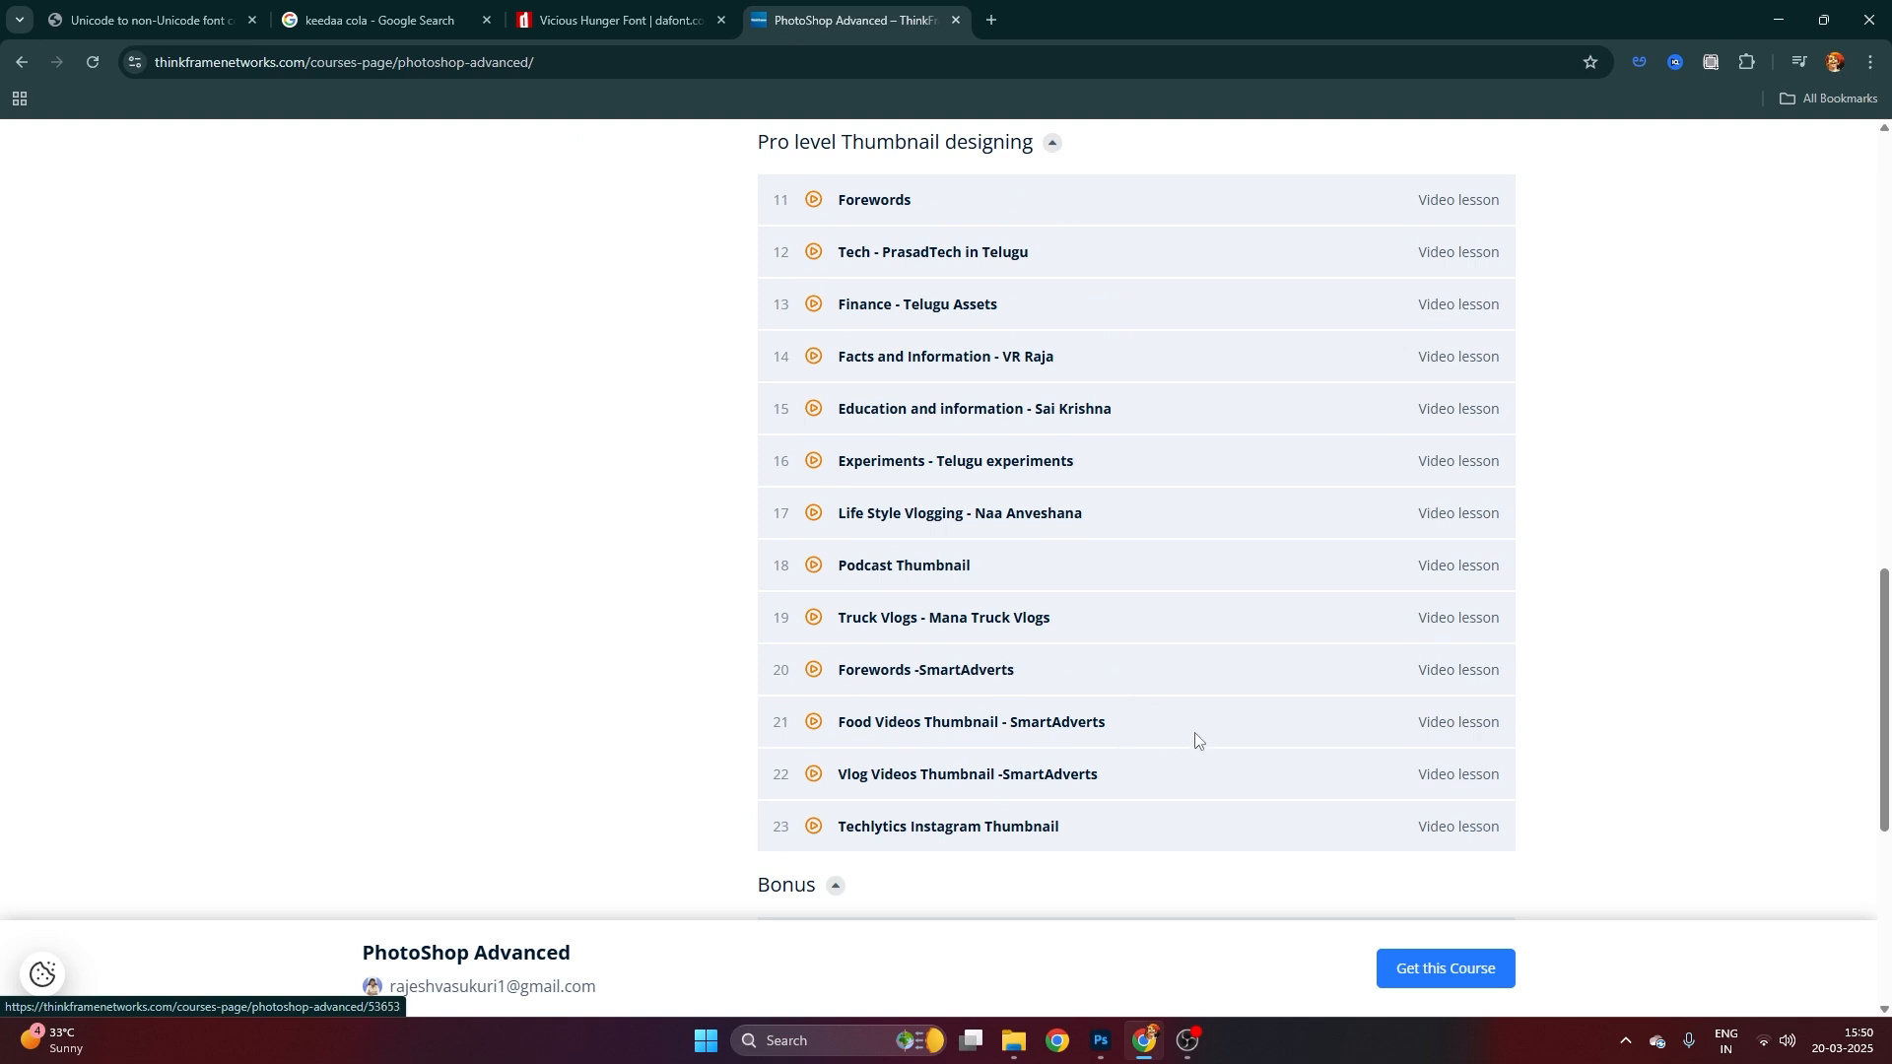
# Switch back to Photoshop and recolour both title lines with the dark brown sampled from the cola in a bottle
pyautogui.click(1100, 1041)
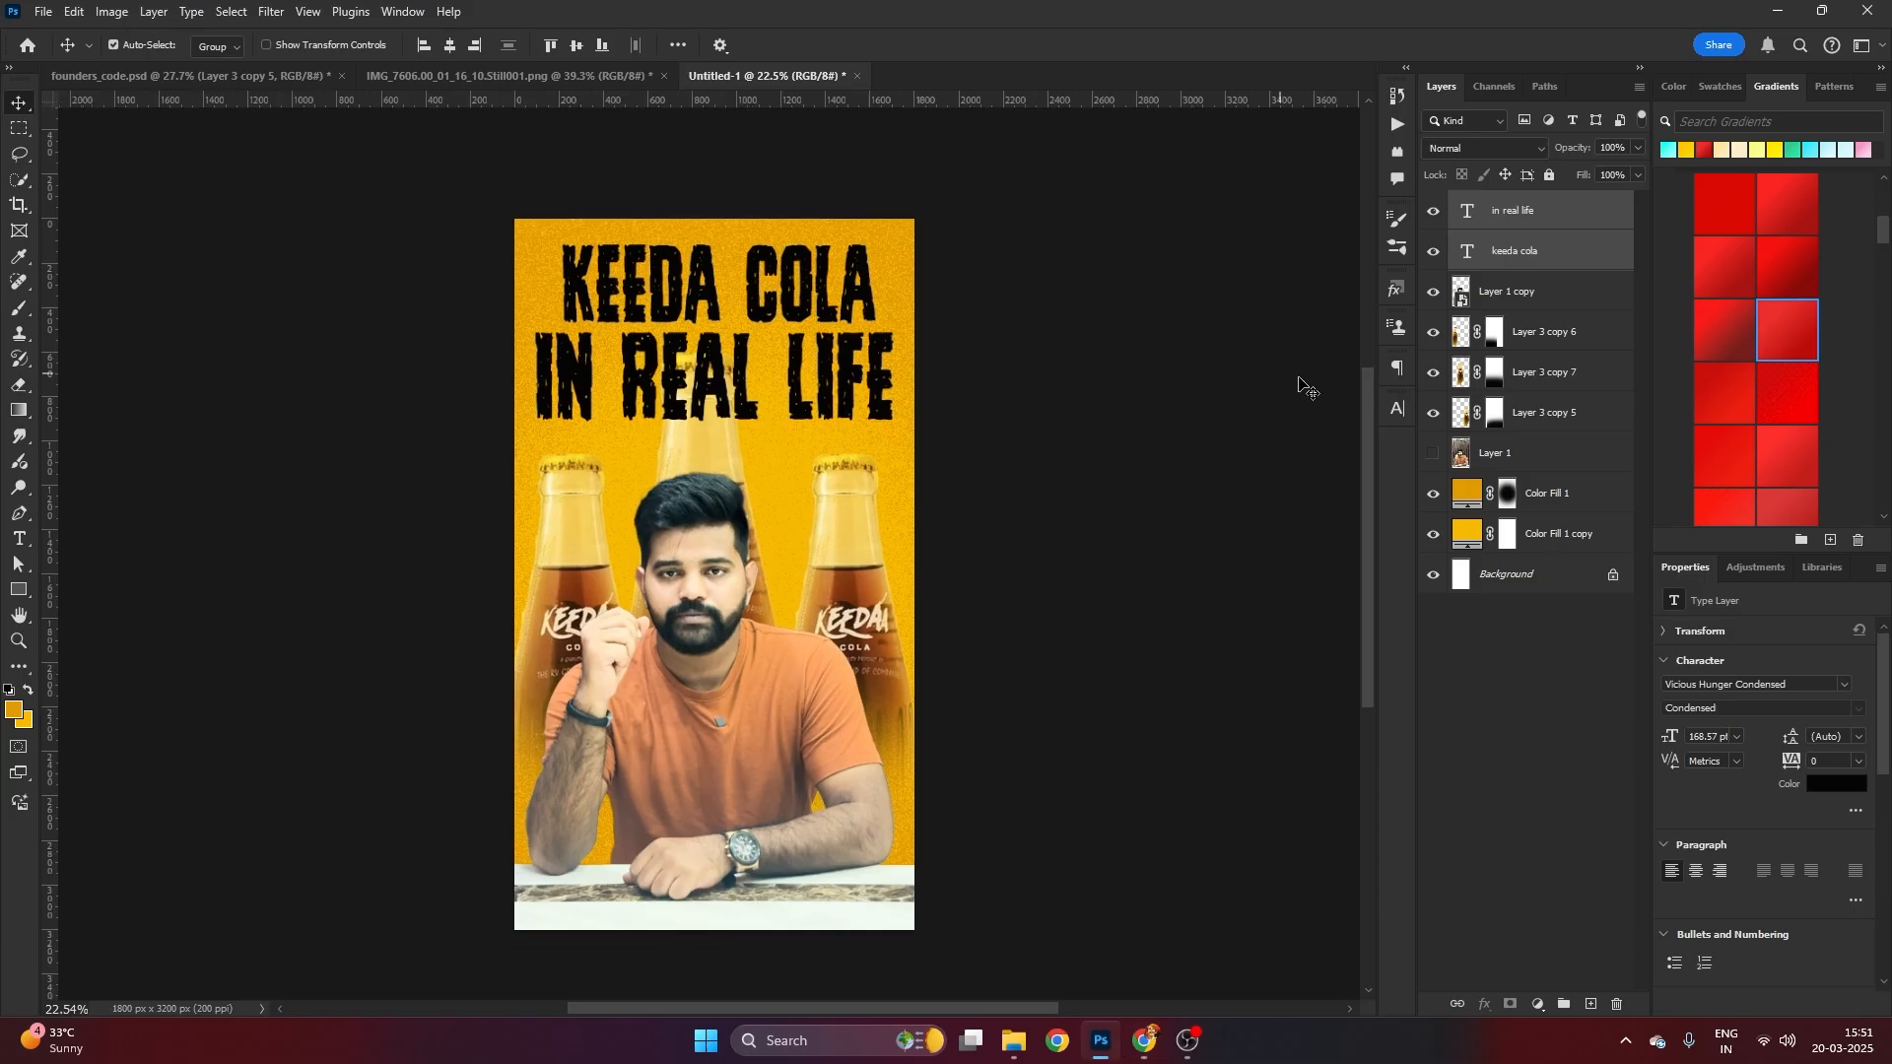
pyautogui.moveTo(1020, 352)
pyautogui.mouseDown()
pyautogui.moveTo(1039, 334)
pyautogui.moveTo(996, 349)
pyautogui.mouseUp()
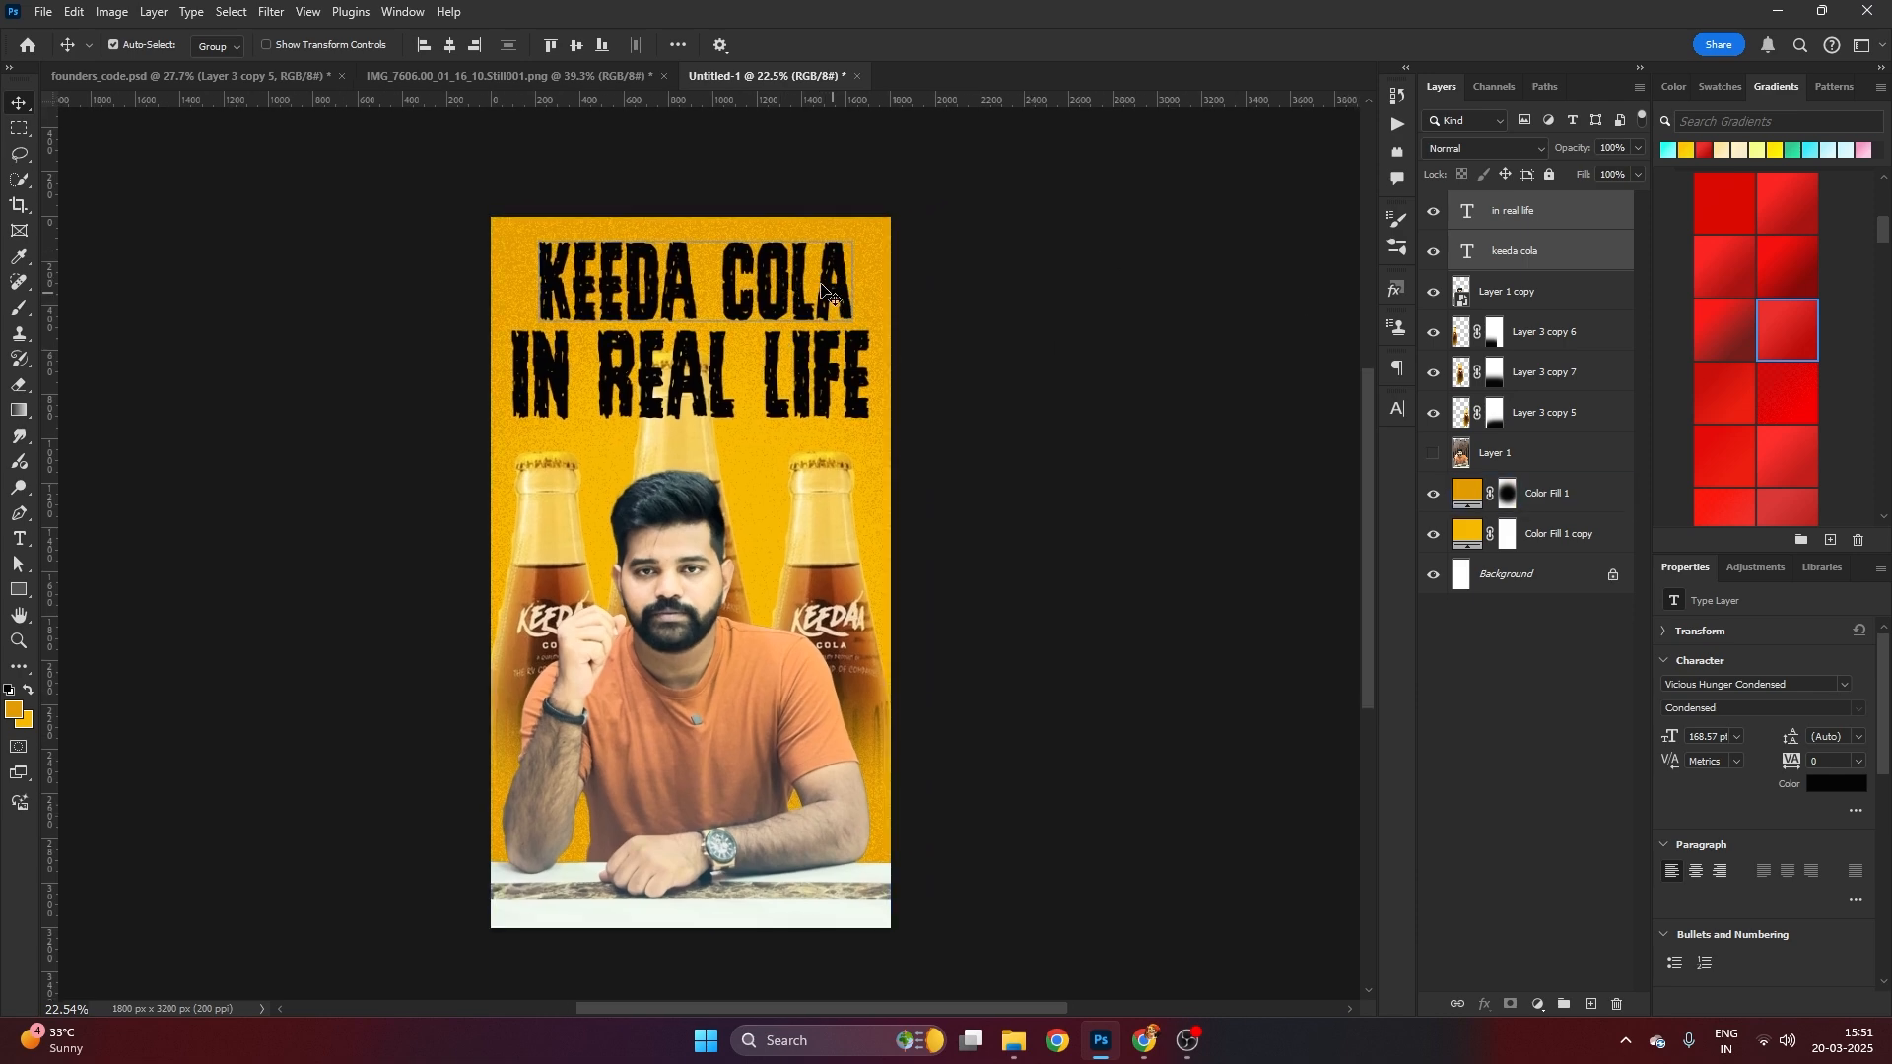
pyautogui.click(1831, 785)
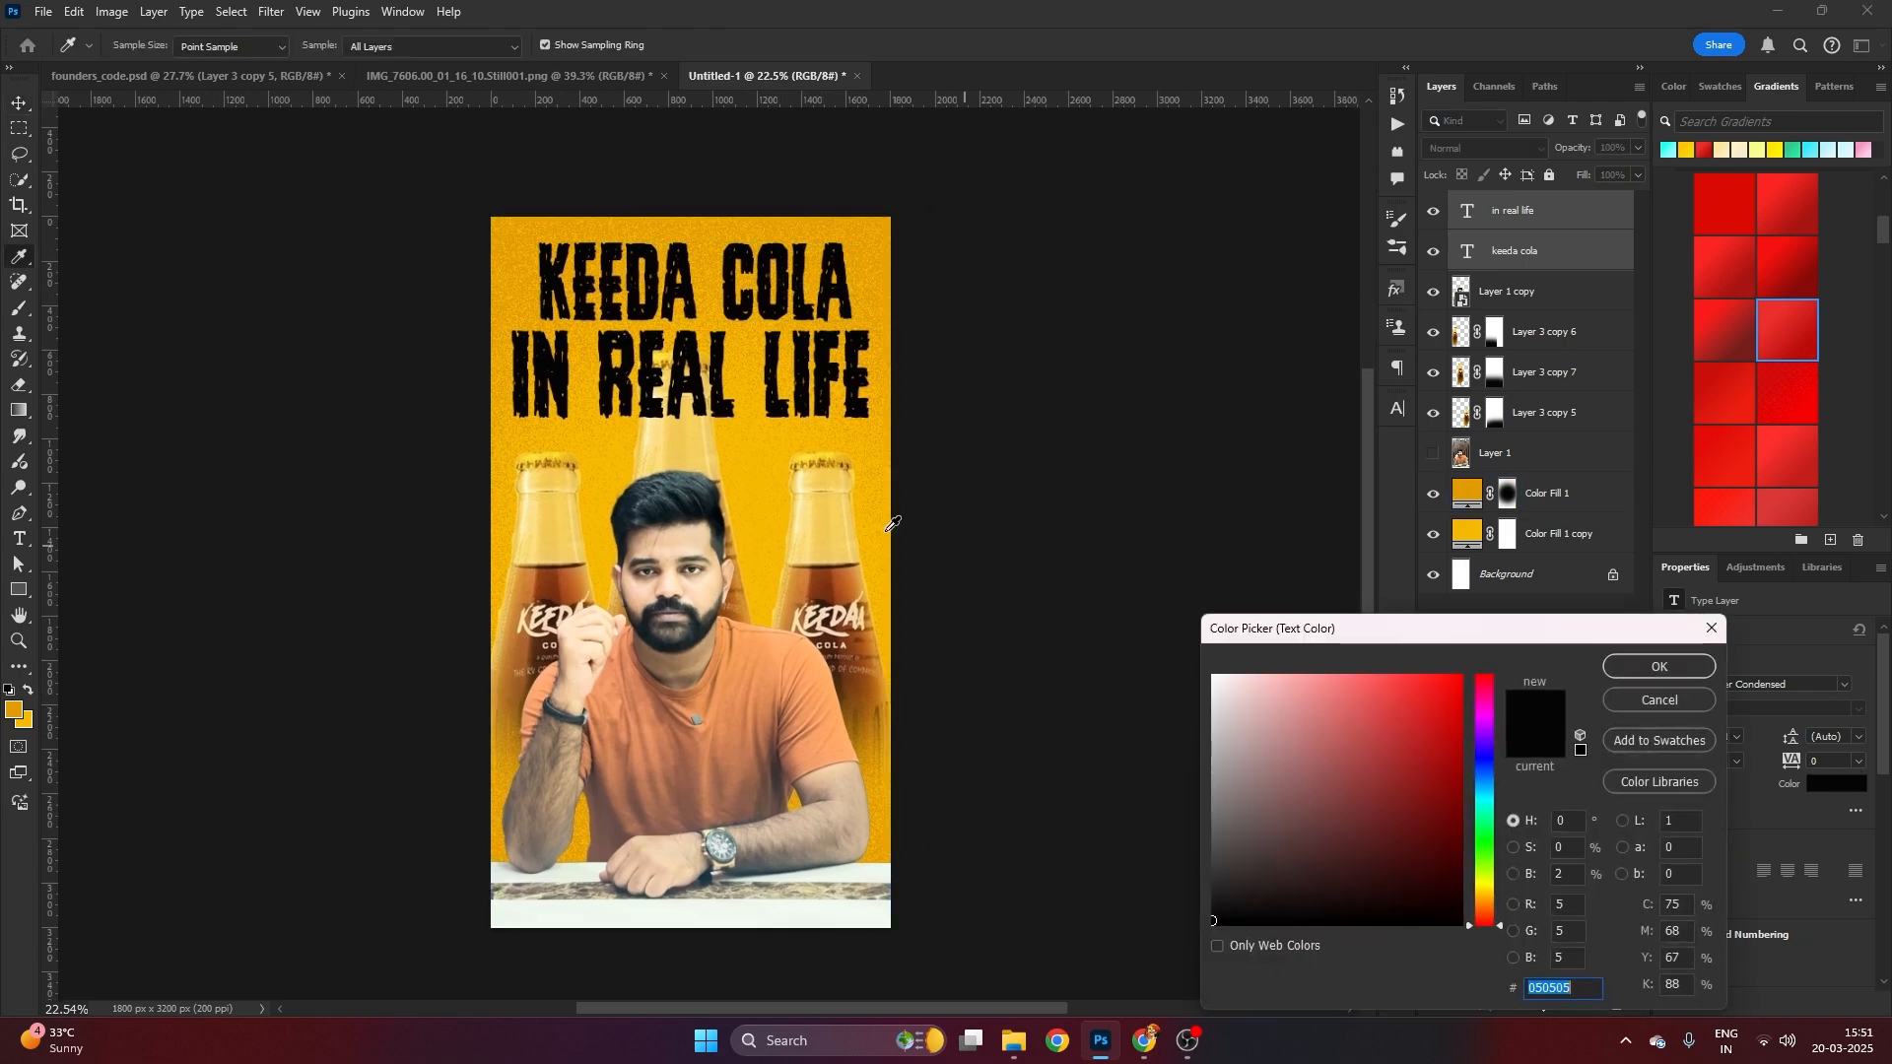
pyautogui.click(826, 590)
pyautogui.press('Return')
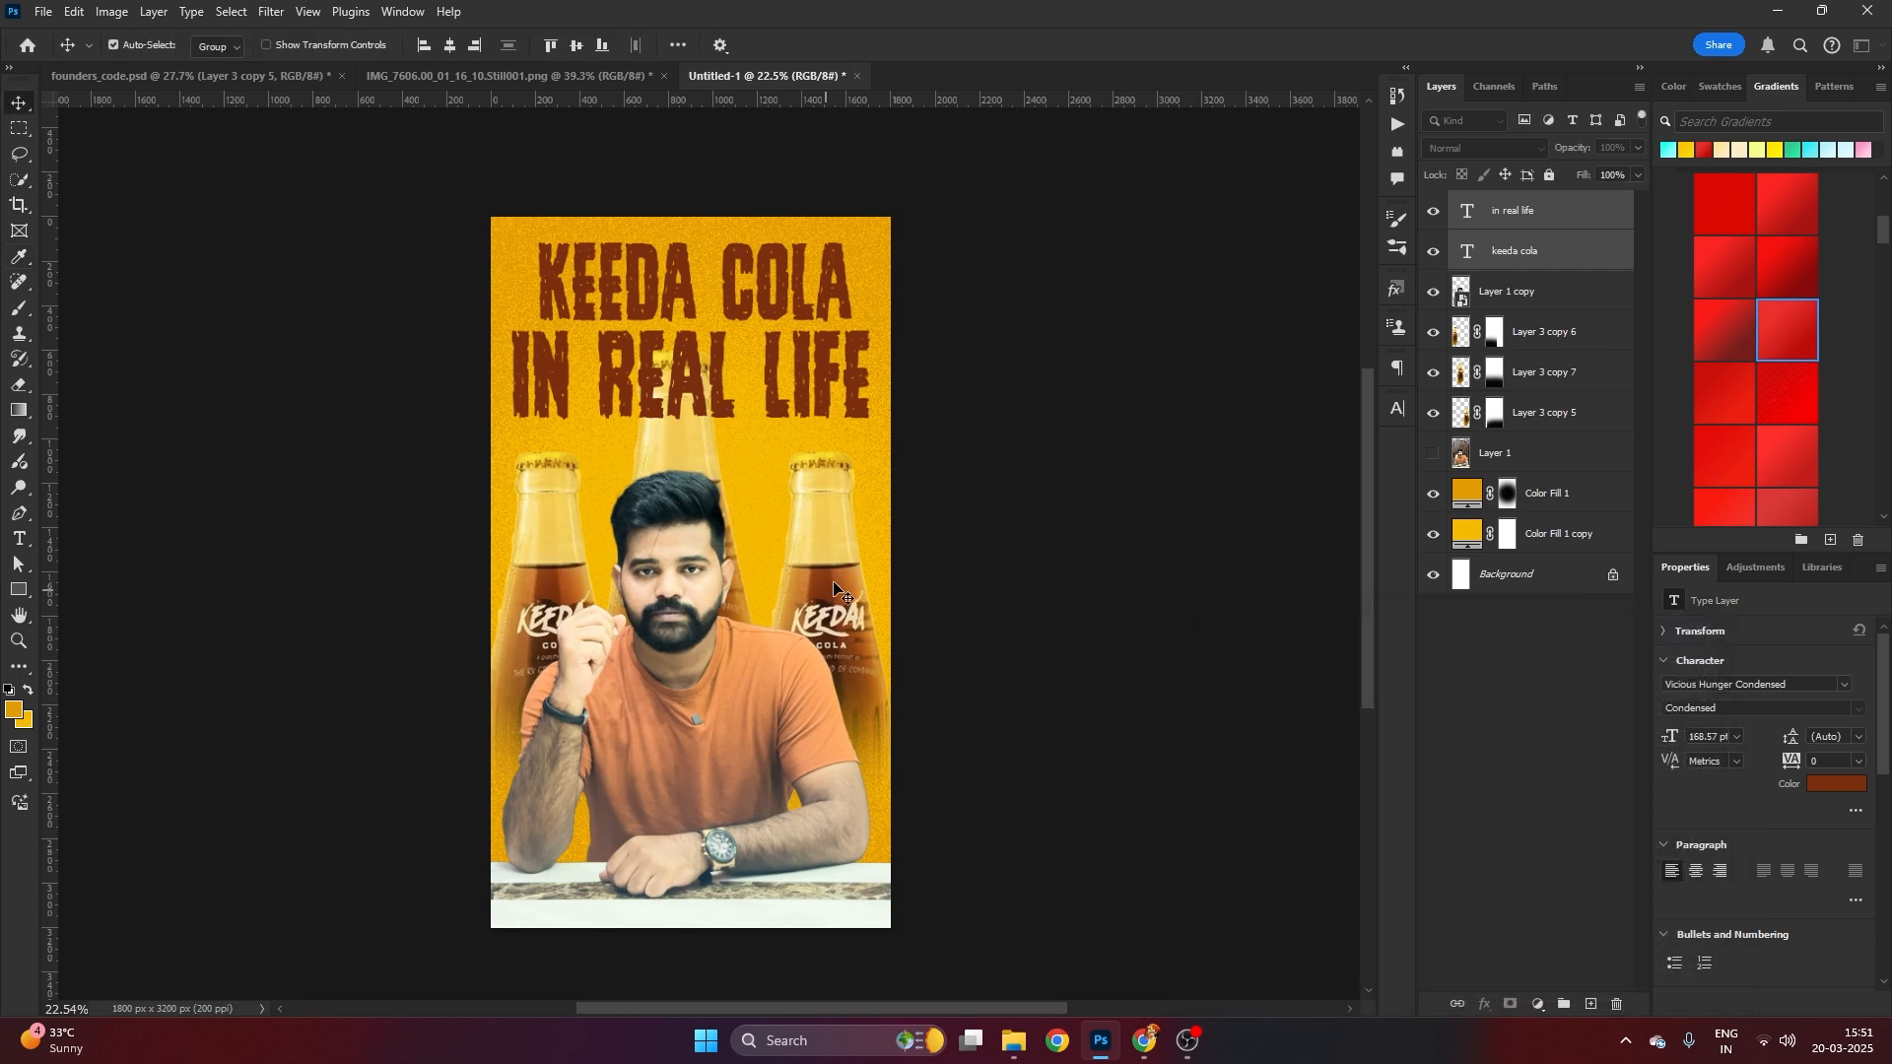
# Move the in real life and keeda cola text layers below the three bottle layers, just above Layer 1
pyautogui.moveTo(1023, 365); pyautogui.dragTo(1042, 356)
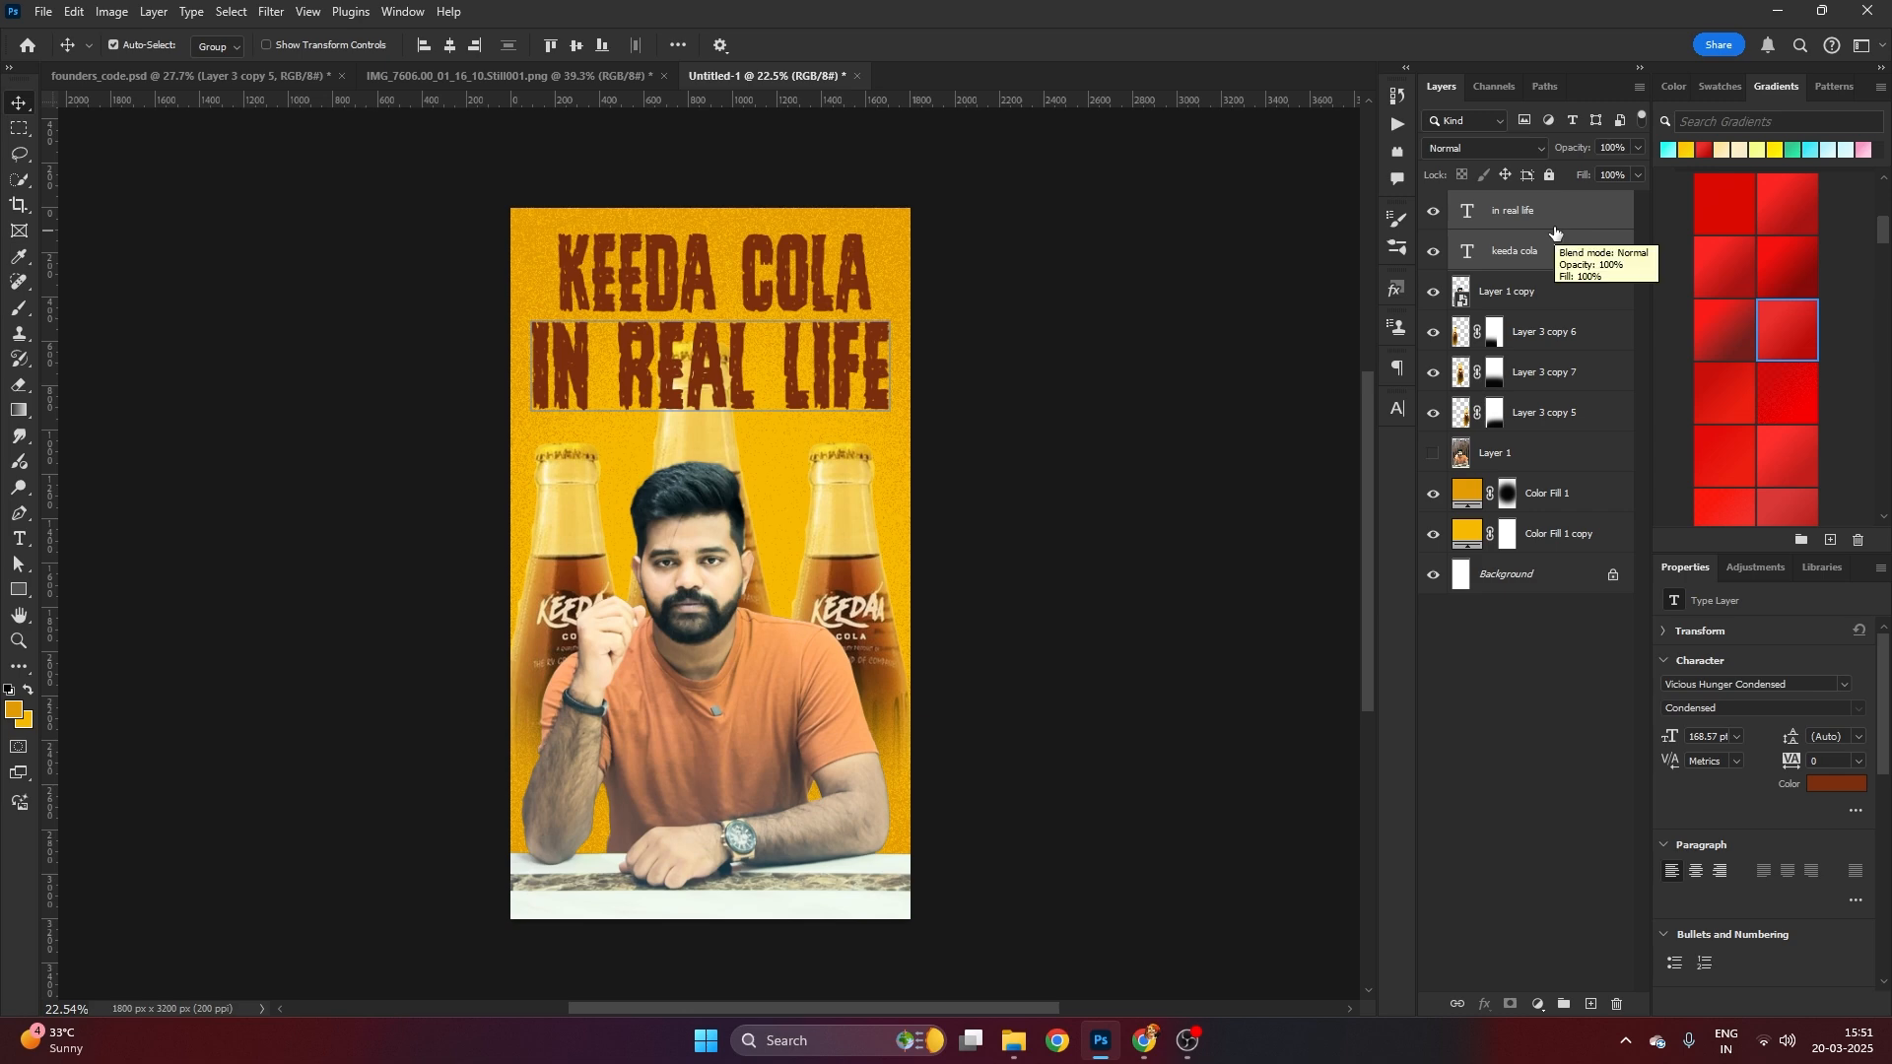
pyautogui.moveTo(1555, 233); pyautogui.dragTo(1541, 424)
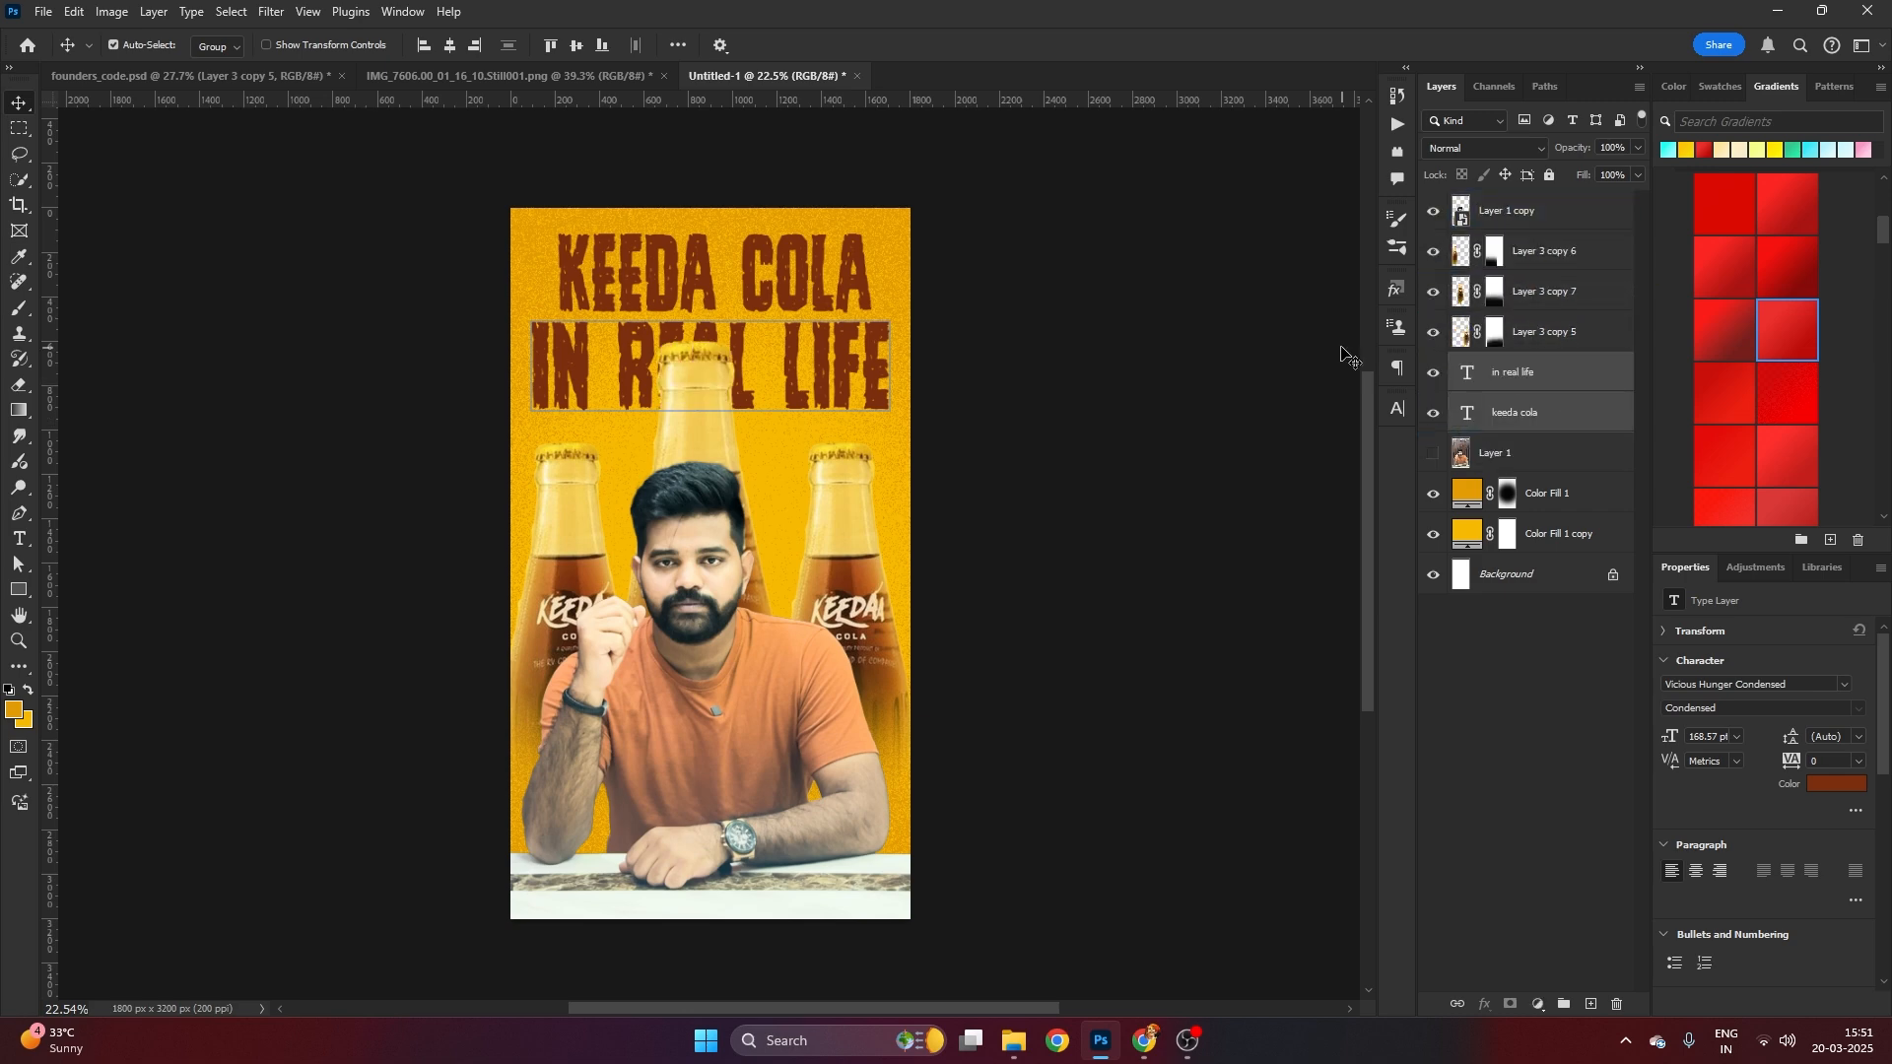
pyautogui.click(828, 404)
pyautogui.click(827, 406)
# Lower the three cola bottles slightly behind the man and shift the middle bottle a little to the right
pyautogui.moveTo(703, 400); pyautogui.dragTo(705, 437)
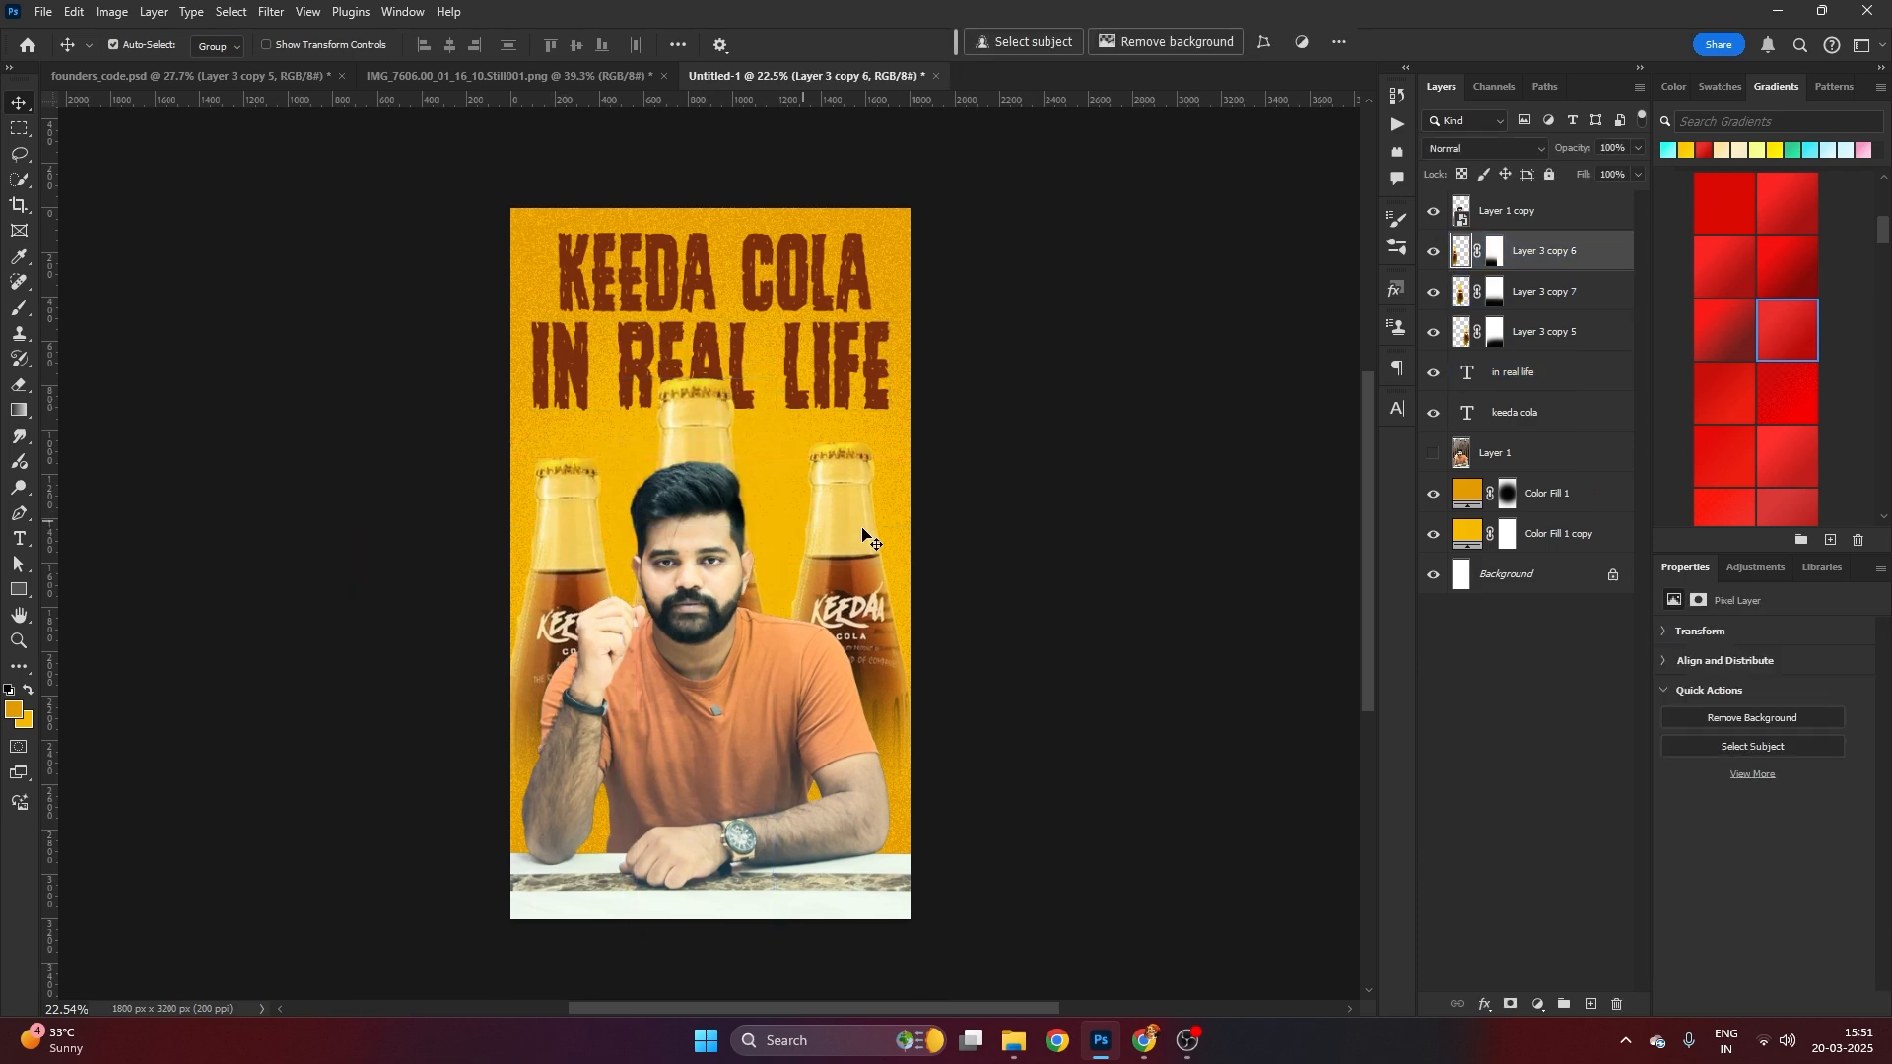
pyautogui.moveTo(839, 514); pyautogui.dragTo(841, 524)
pyautogui.click(945, 449)
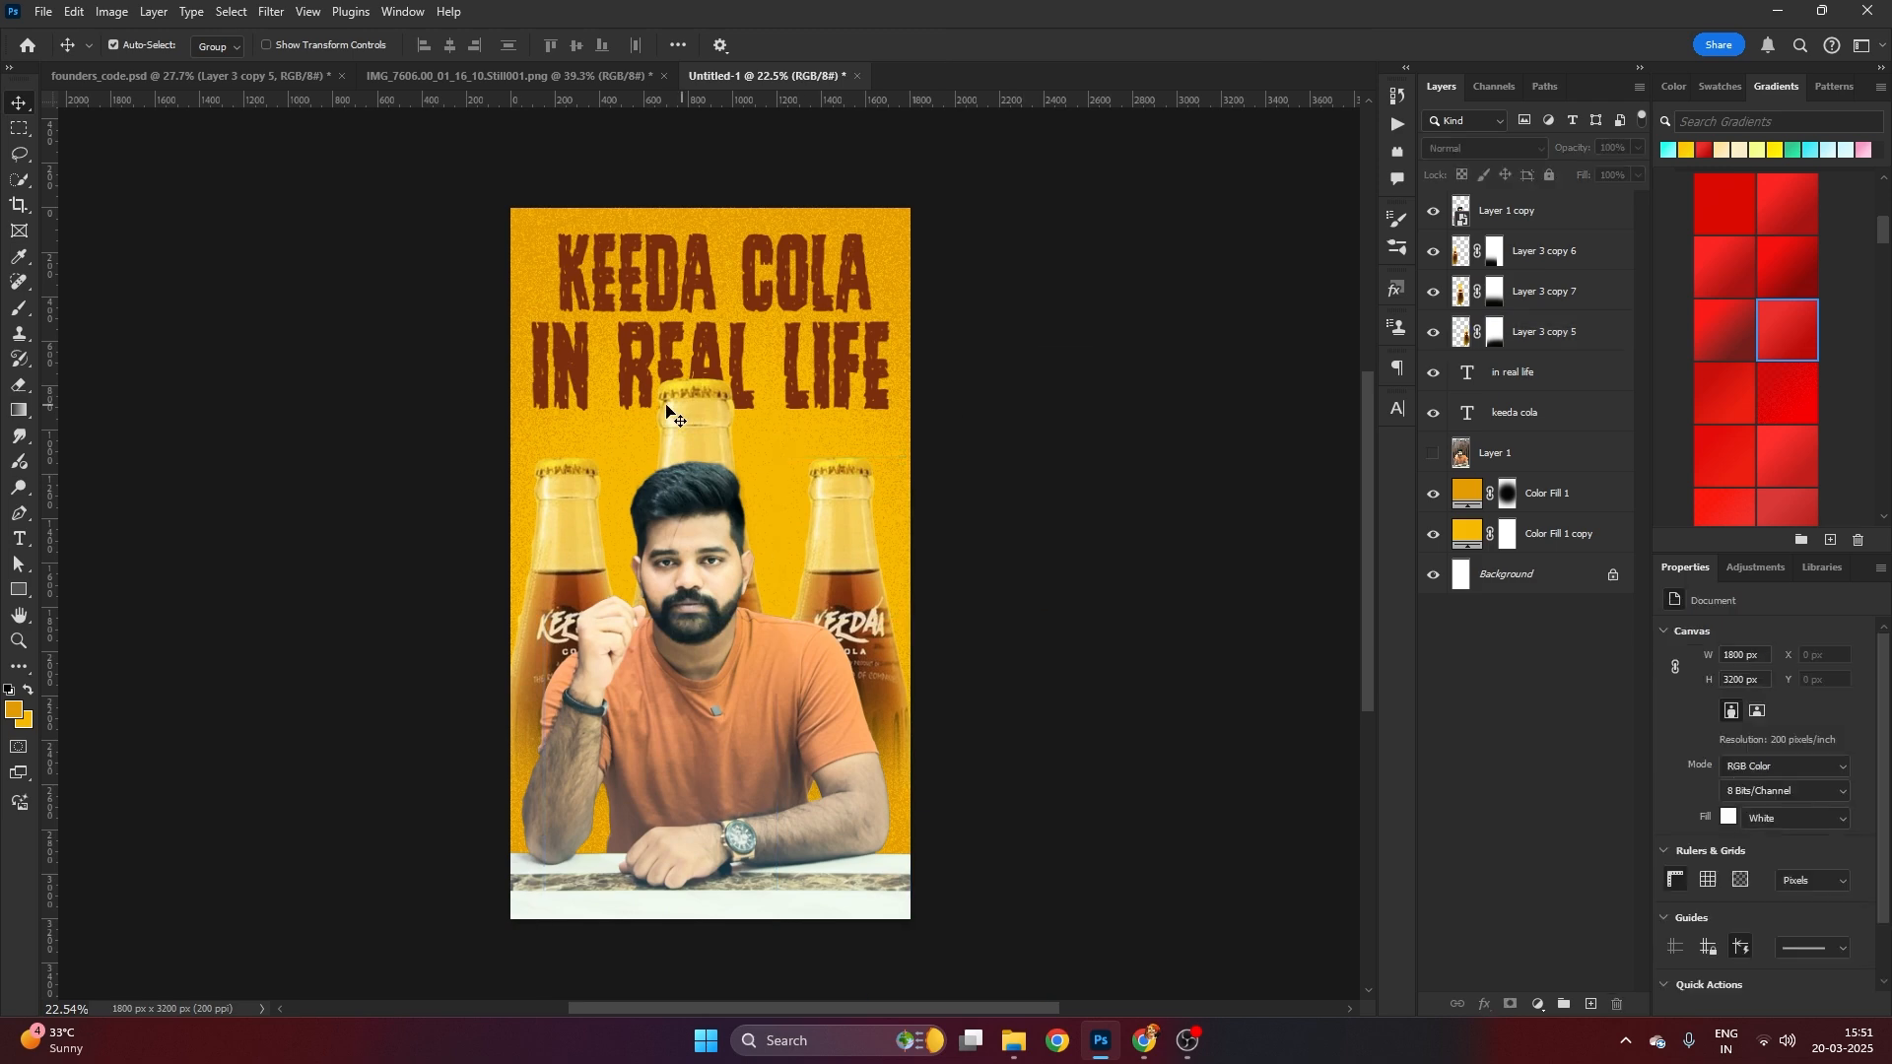
pyautogui.moveTo(698, 407); pyautogui.dragTo(710, 411)
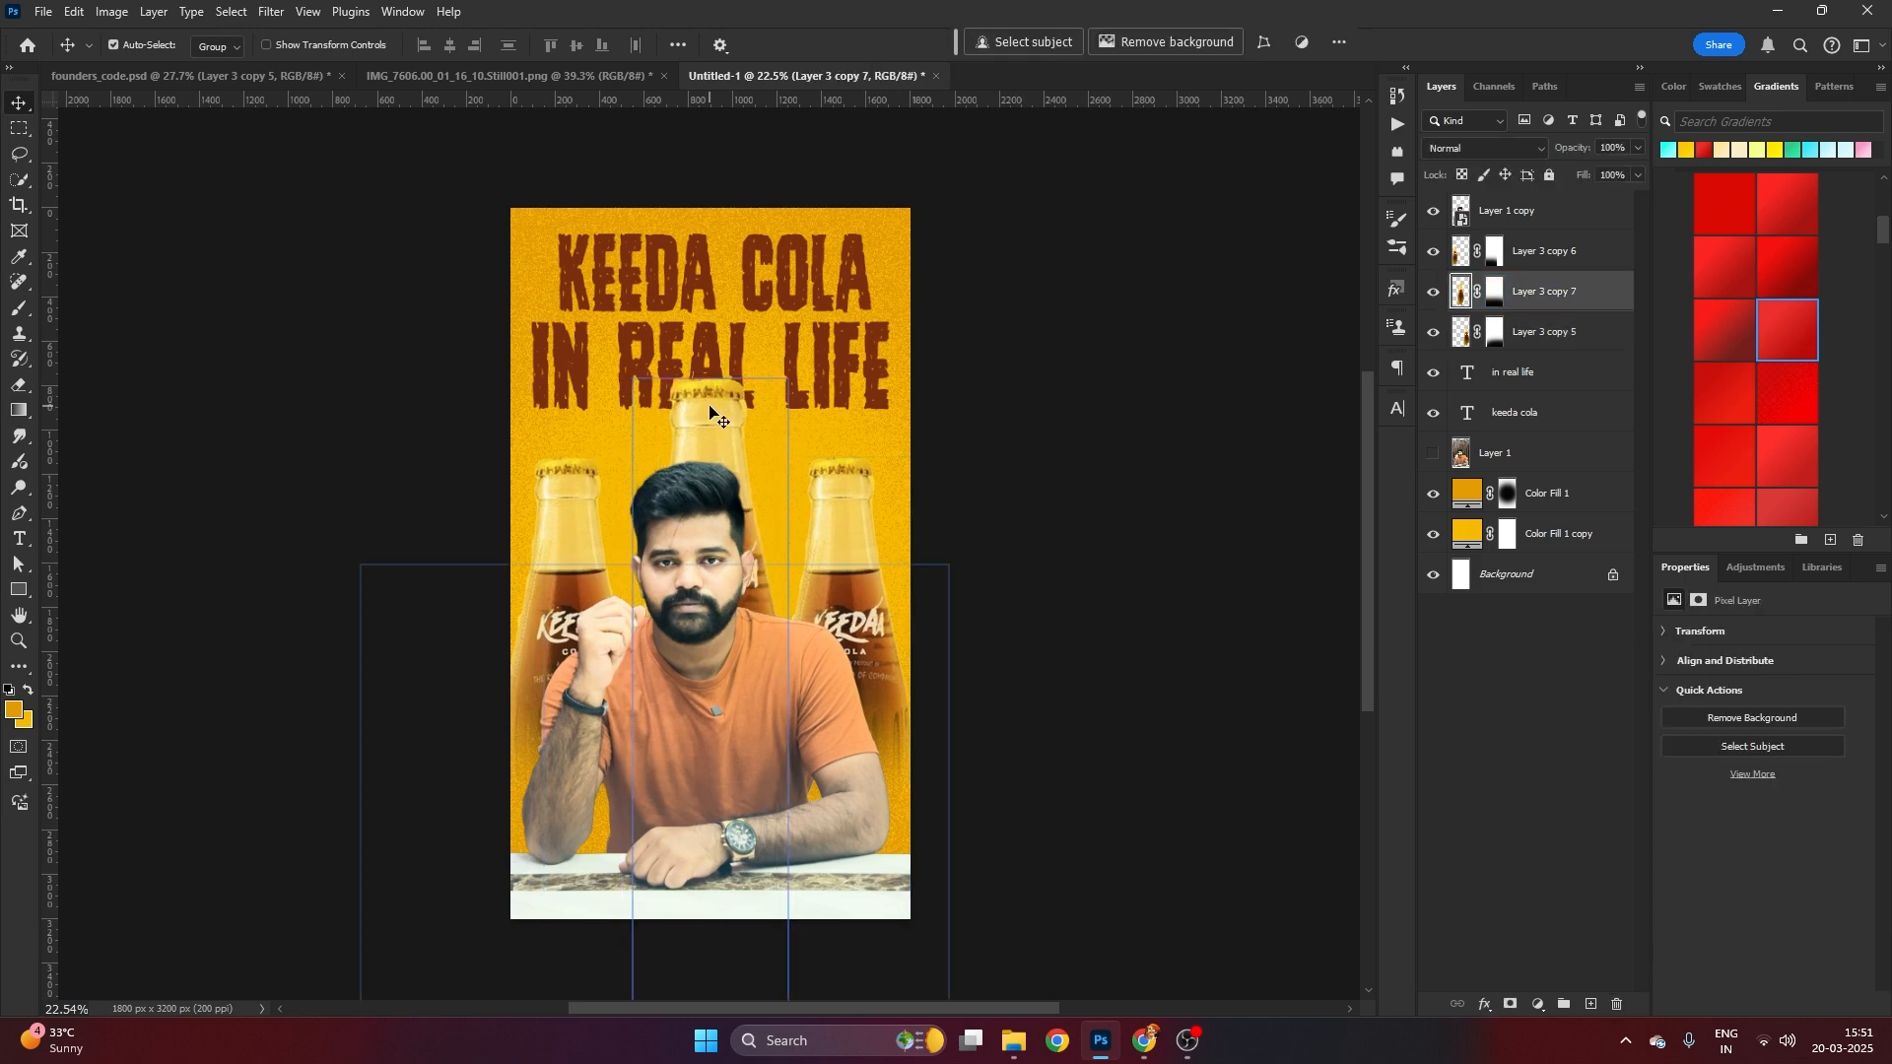
# Scale the cut-out man up to about 102% and nudge him down to a Y position of 1167 px
pyautogui.click(772, 720)
pyautogui.scroll(-1, 766, 676)
pyautogui.hotkey('ctrl', 't')
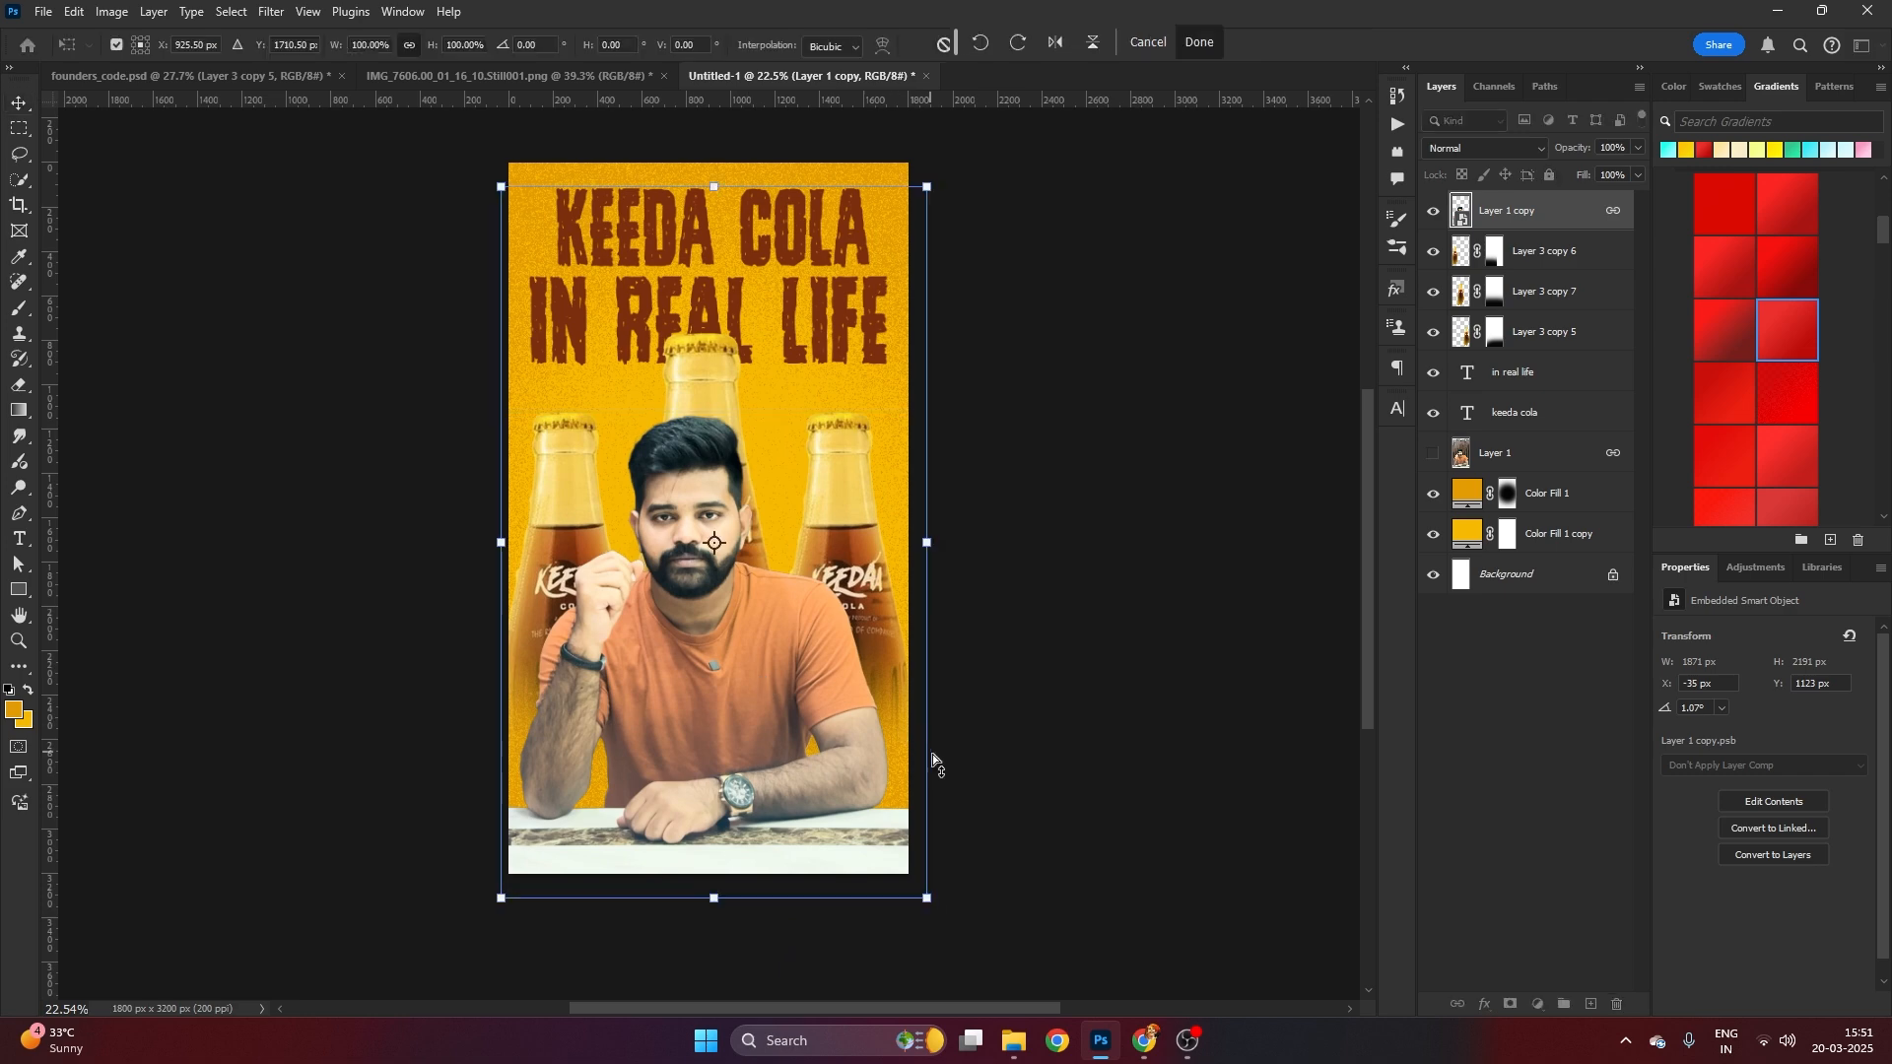
pyautogui.moveTo(937, 860); pyautogui.dragTo(944, 860)
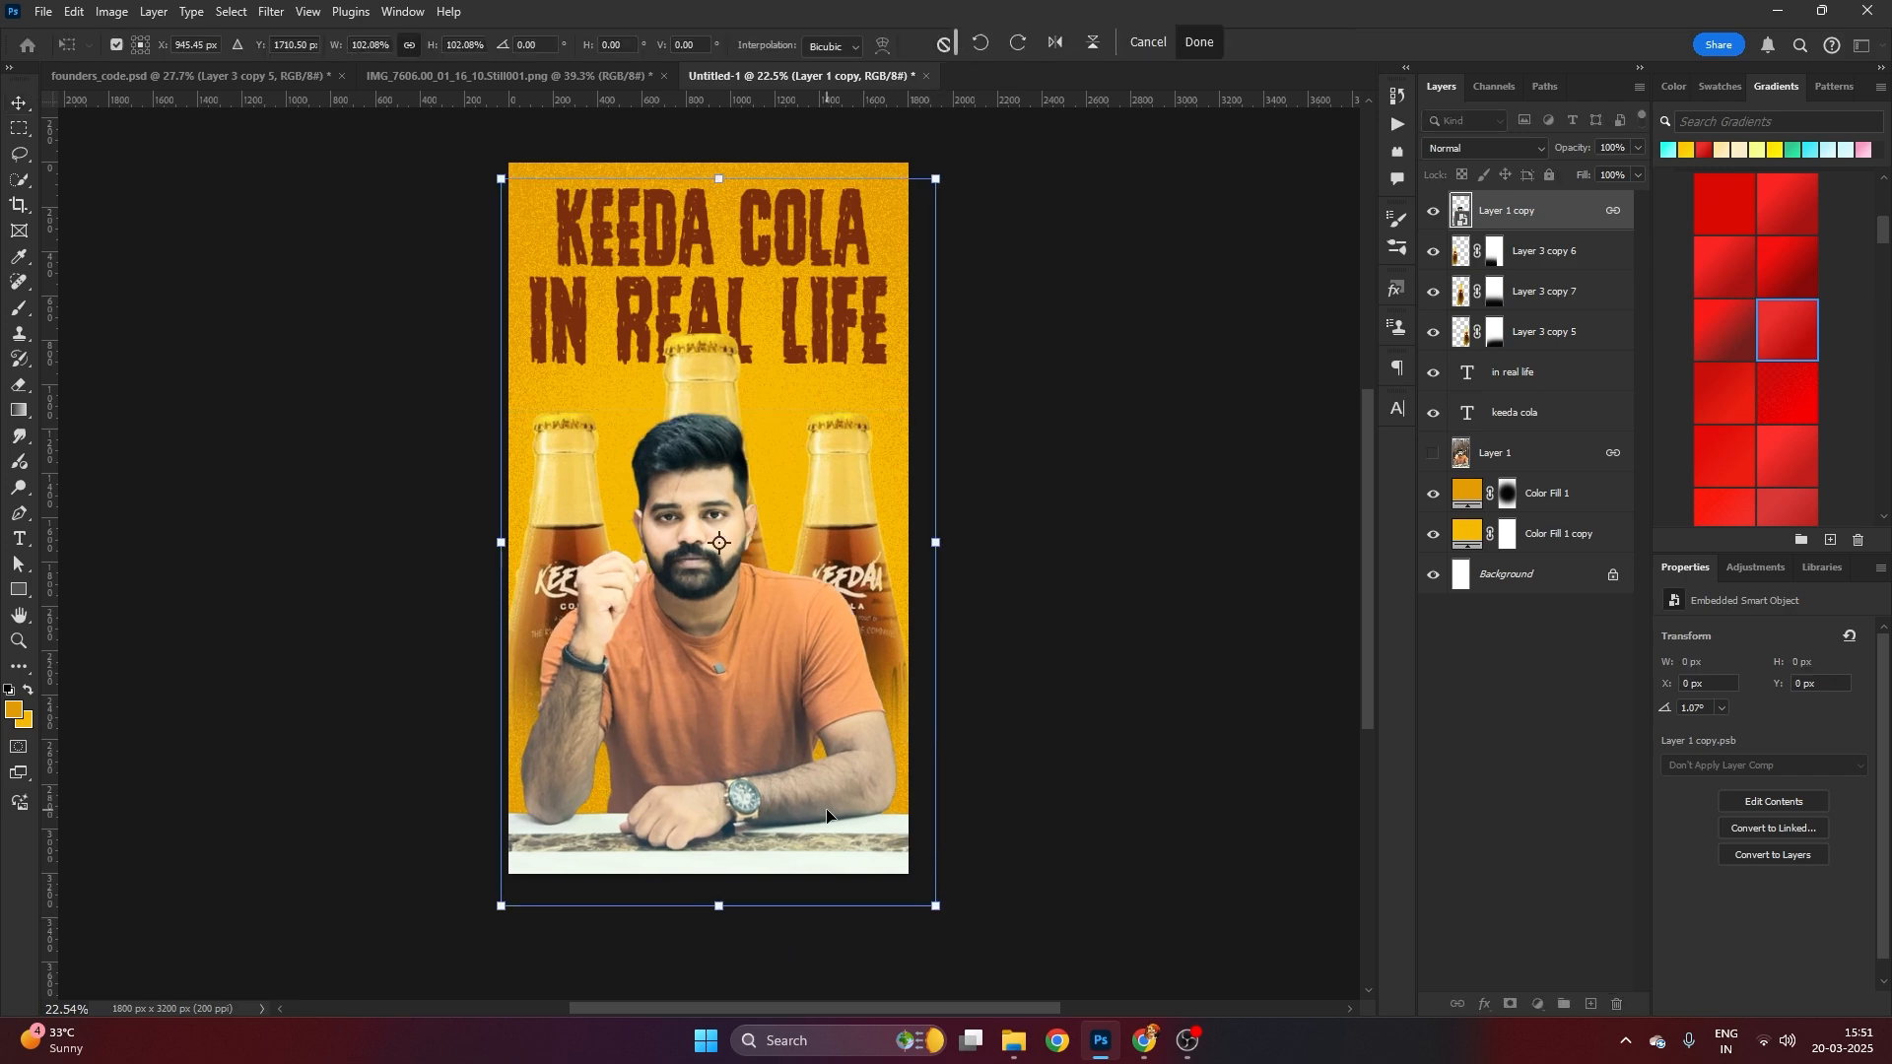
pyautogui.press('Return')
pyautogui.press('Down')
pyautogui.press('Down')
pyautogui.press('Down')
pyautogui.press('Down')
pyautogui.press('Down')
pyautogui.press('Down')
pyautogui.press('Down')
pyautogui.press('Down')
pyautogui.press('Down')
pyautogui.press('Down')
pyautogui.press('Down')
pyautogui.press('Down')
pyautogui.press('Down')
pyautogui.press('Down')
pyautogui.press('Down')
pyautogui.press('Down')
pyautogui.press('Down')
pyautogui.press('Down')
pyautogui.press('Down')
pyautogui.press('Down')
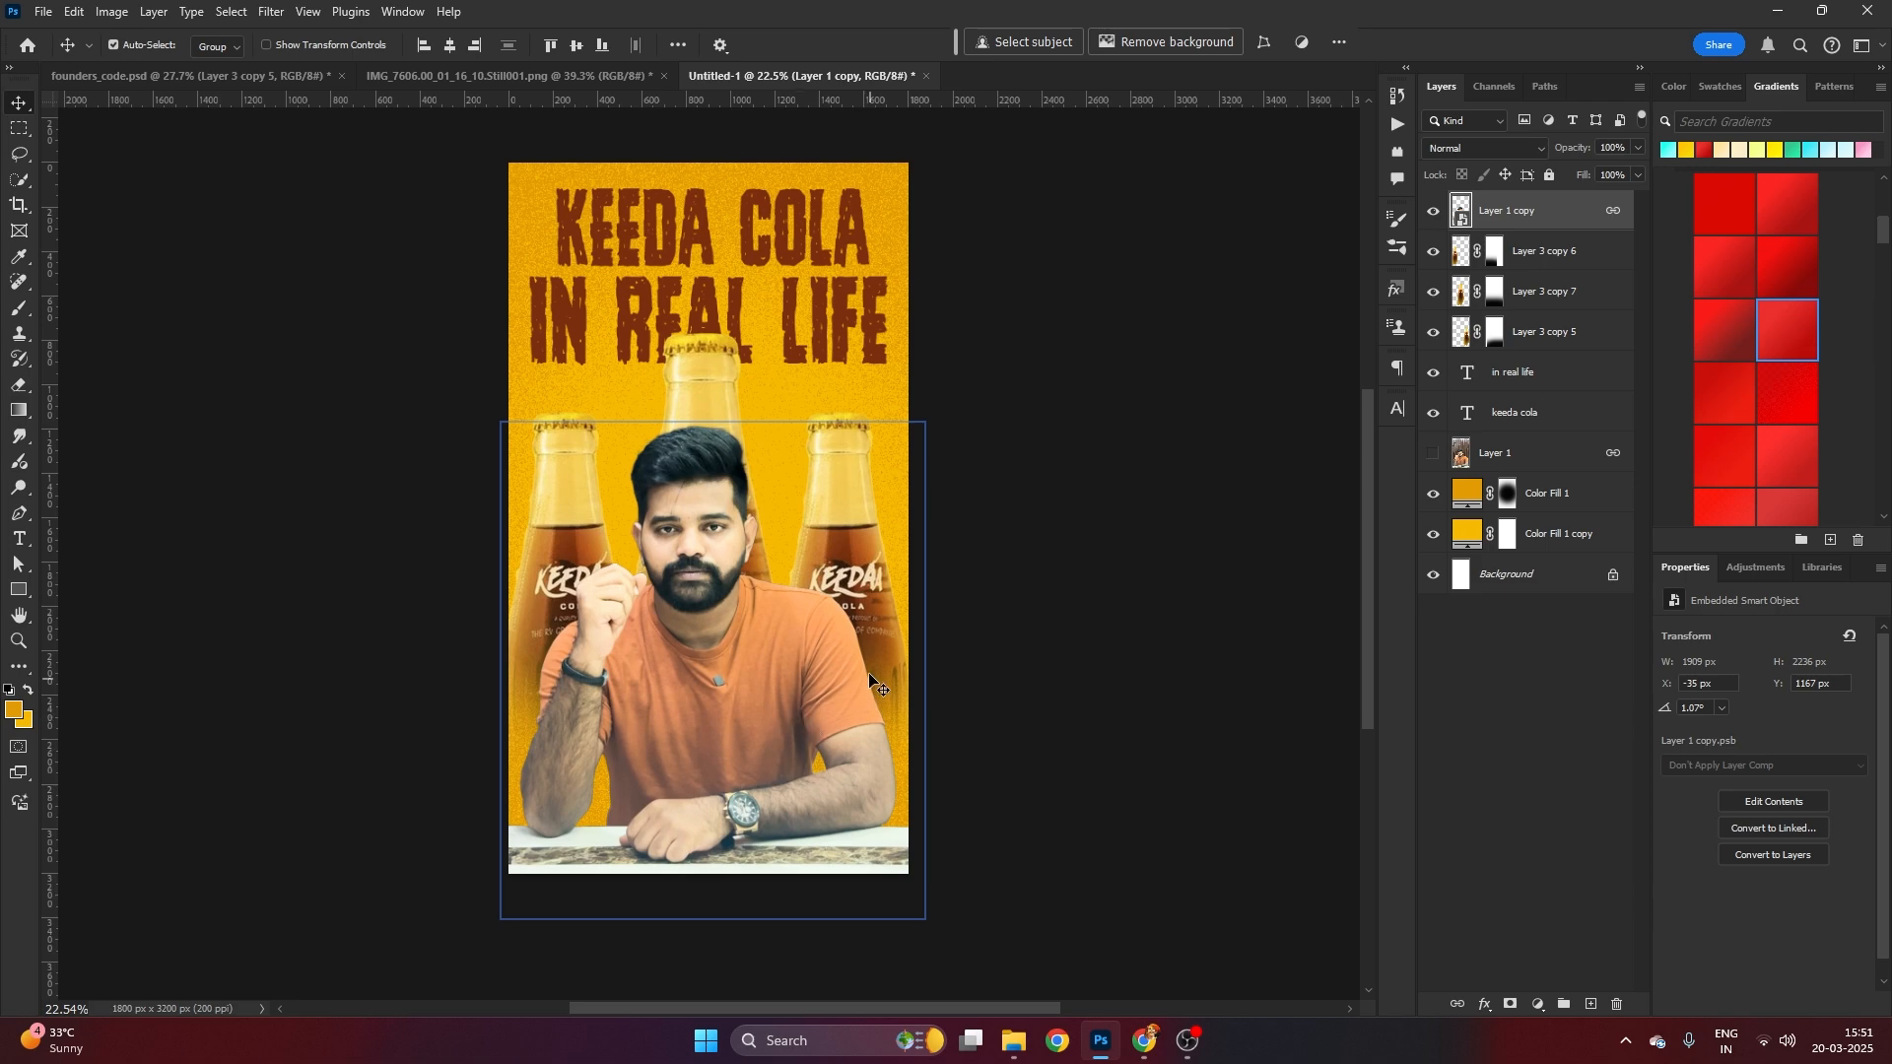
# Add a Color Balance adjustment clipped to the cut-out man, with midtones at Cyan–Red +16 and Yellow–Blue -27
pyautogui.hscroll(1, 789, 412)
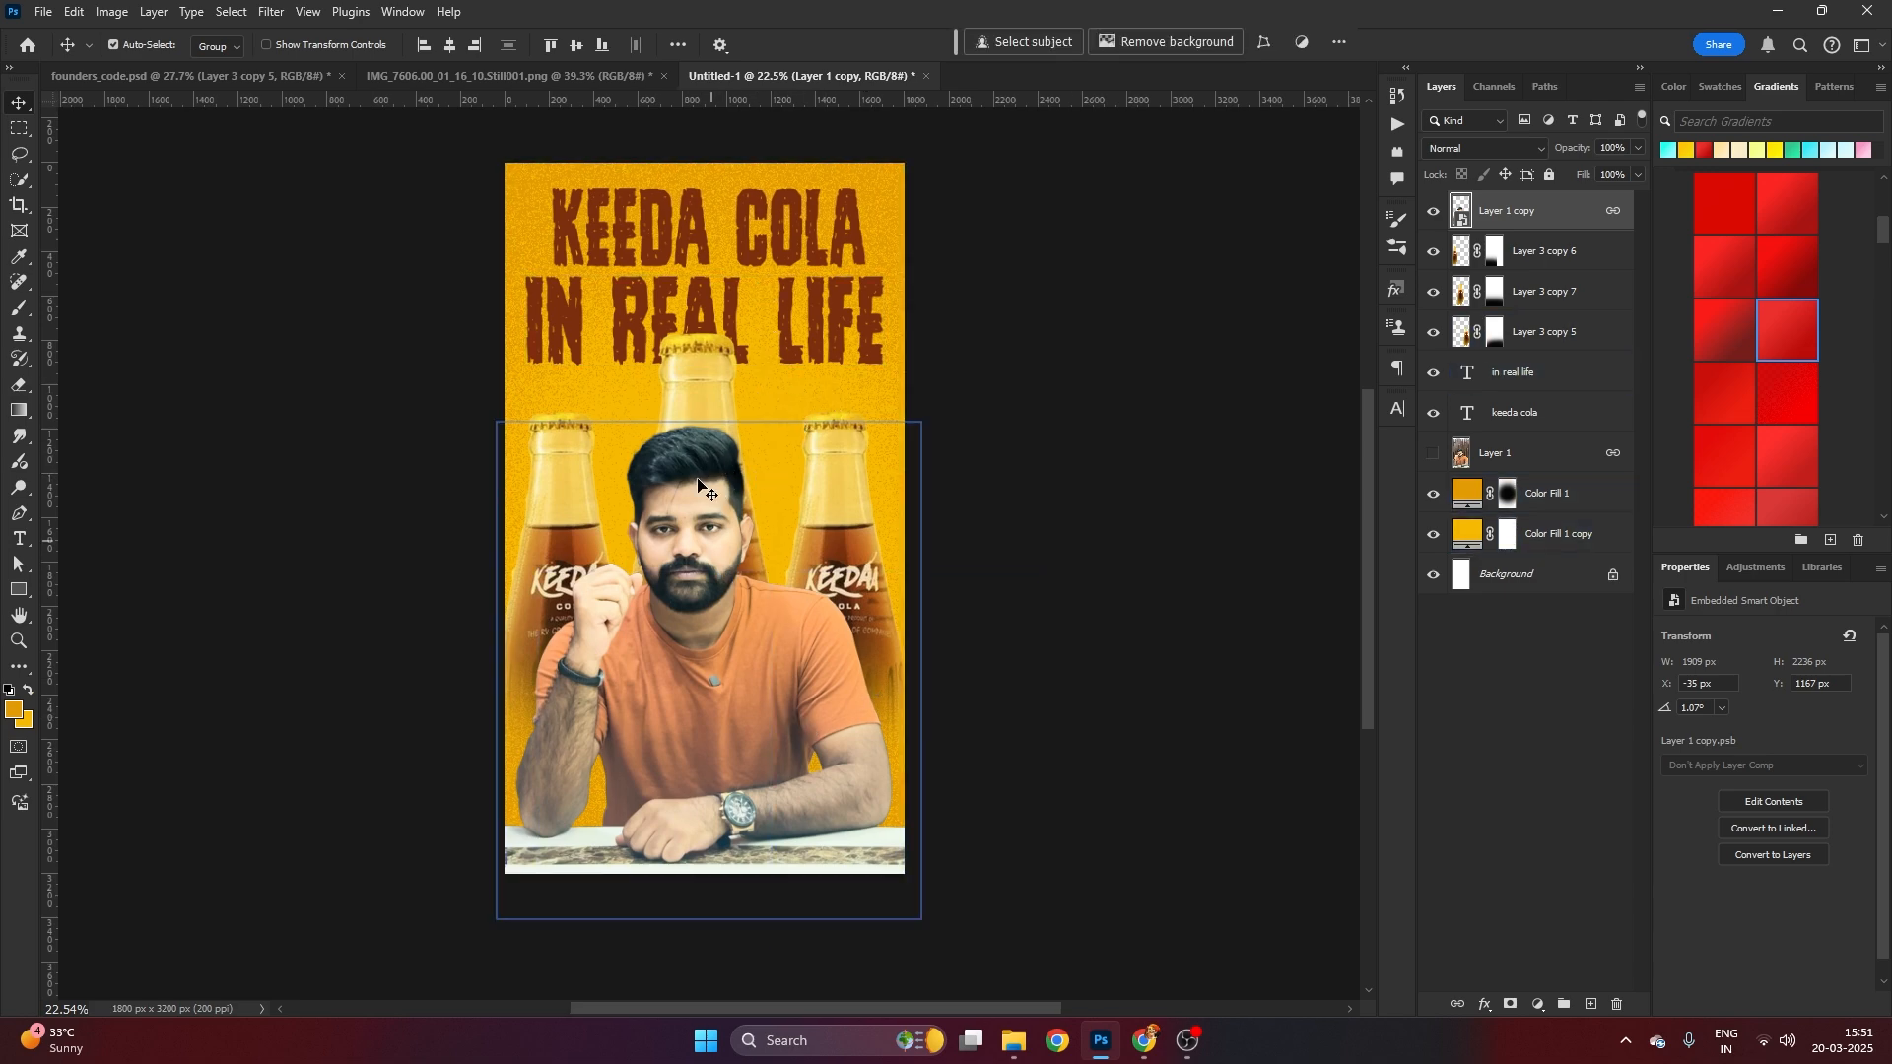
pyautogui.scroll(-1, 691, 510)
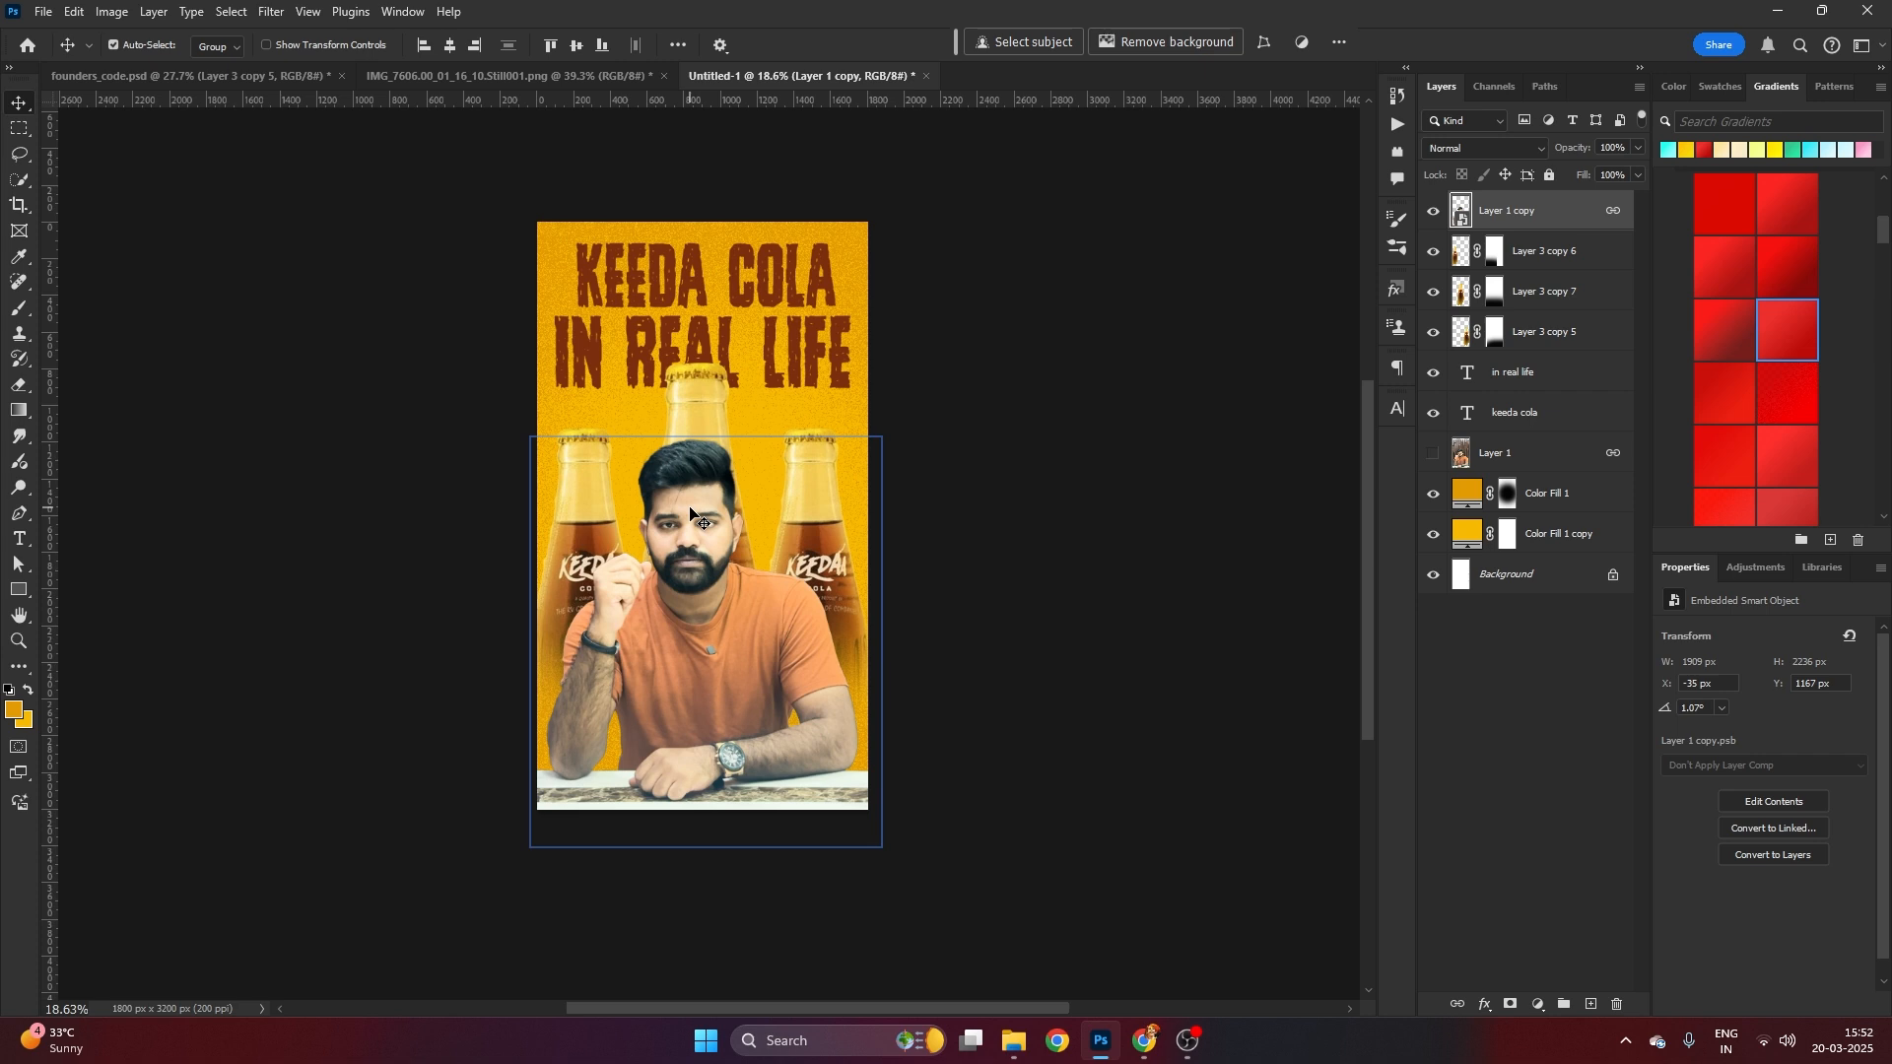
pyautogui.click(1538, 1004)
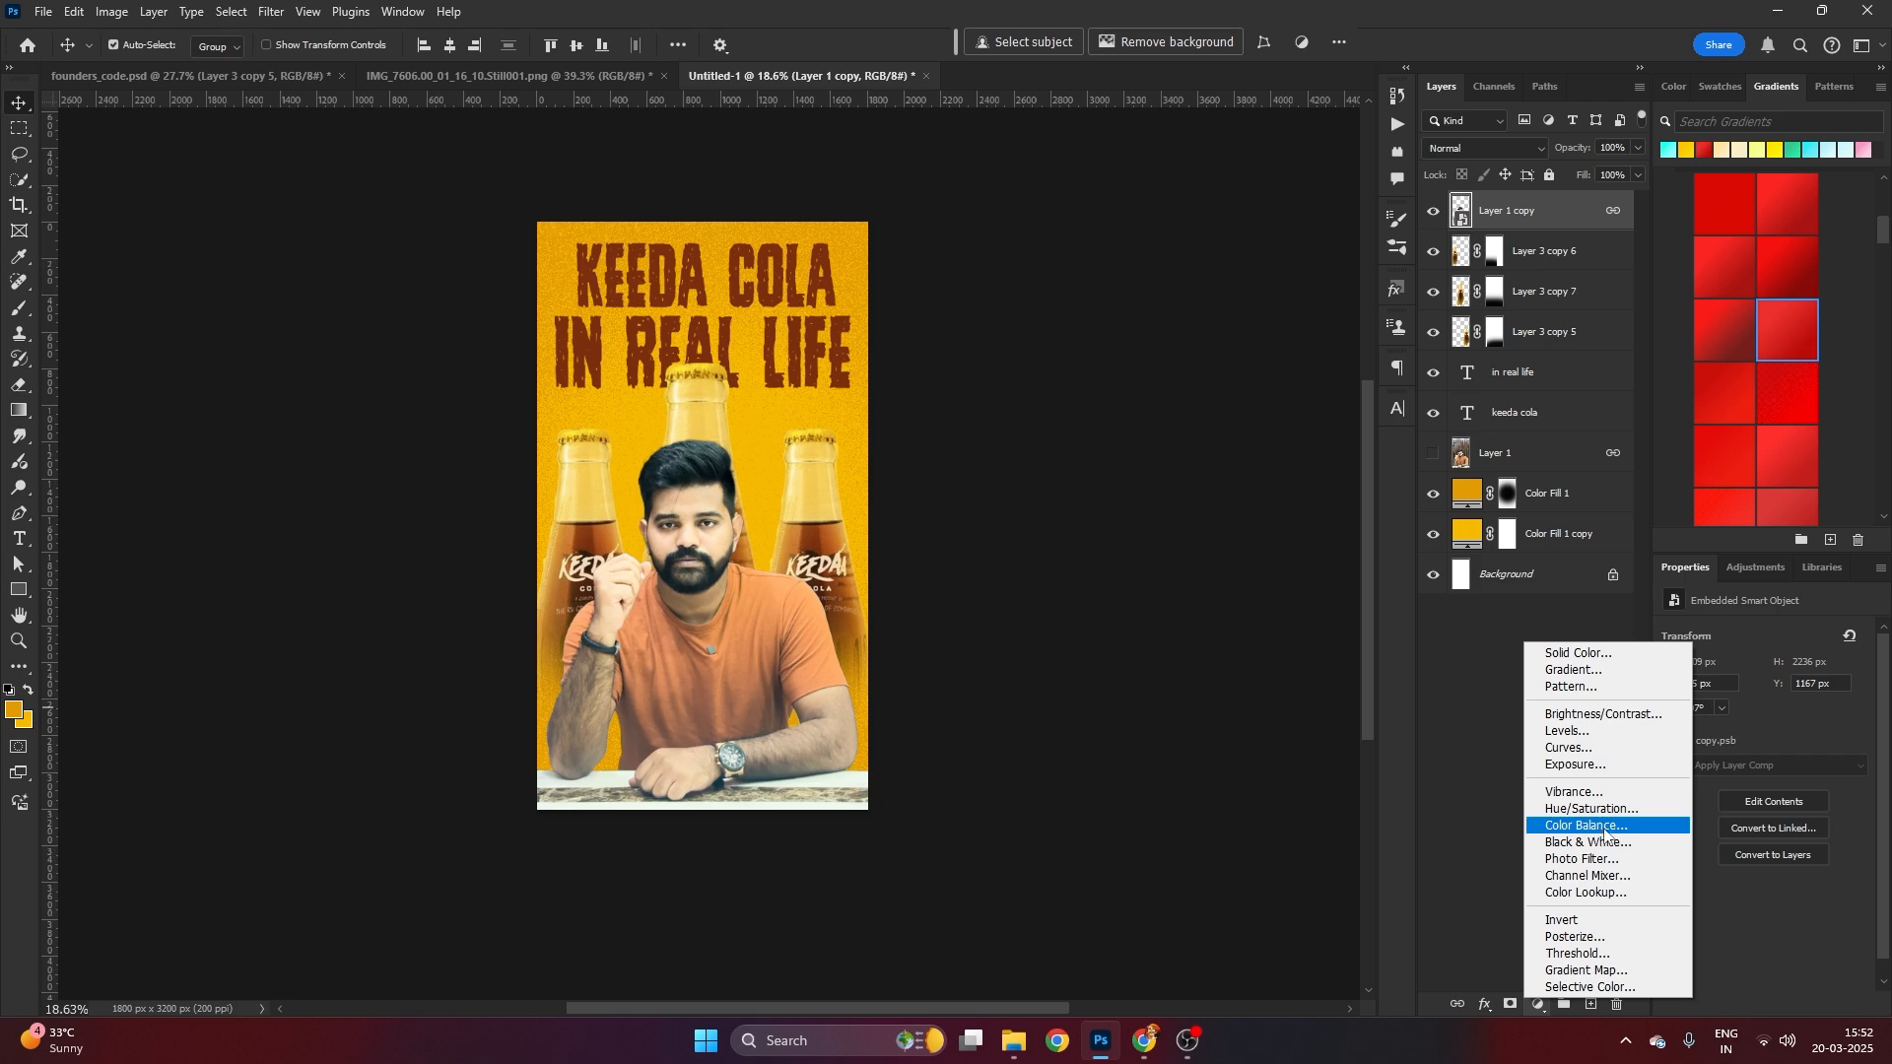
pyautogui.click(1599, 826)
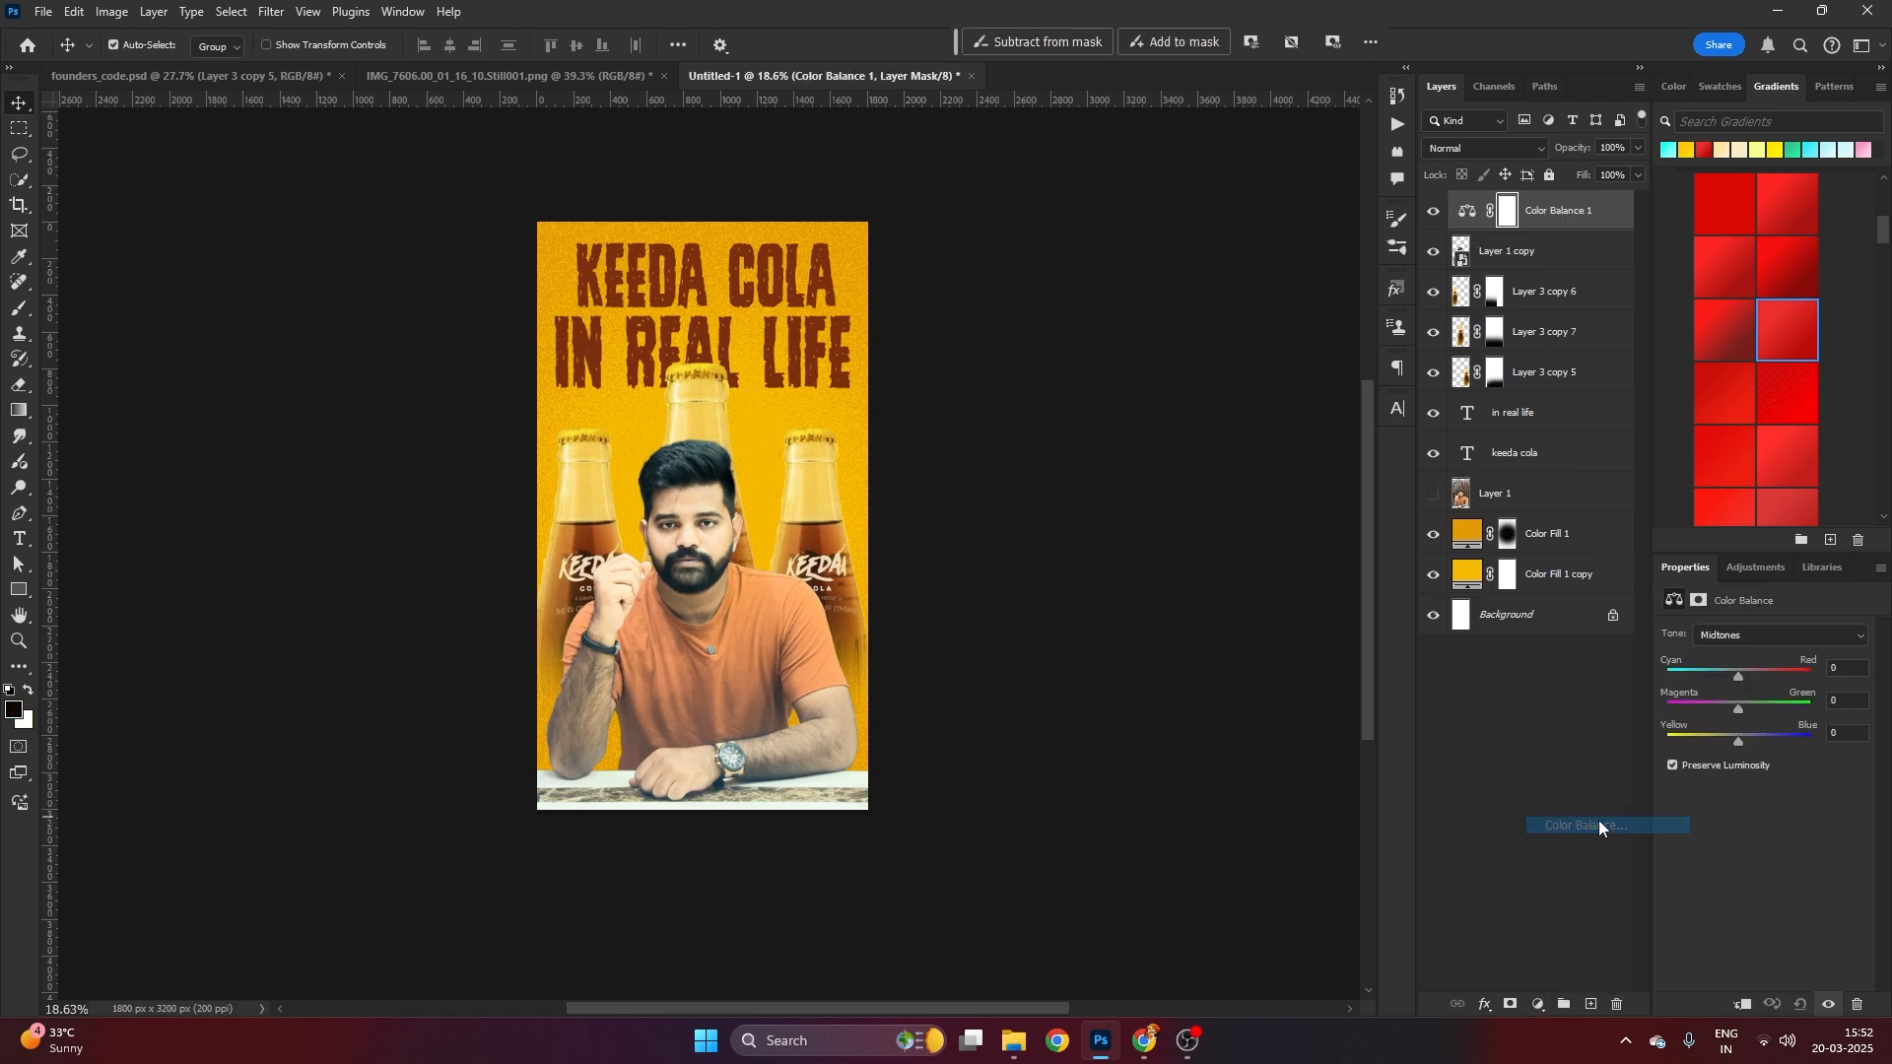
pyautogui.click(1742, 1007)
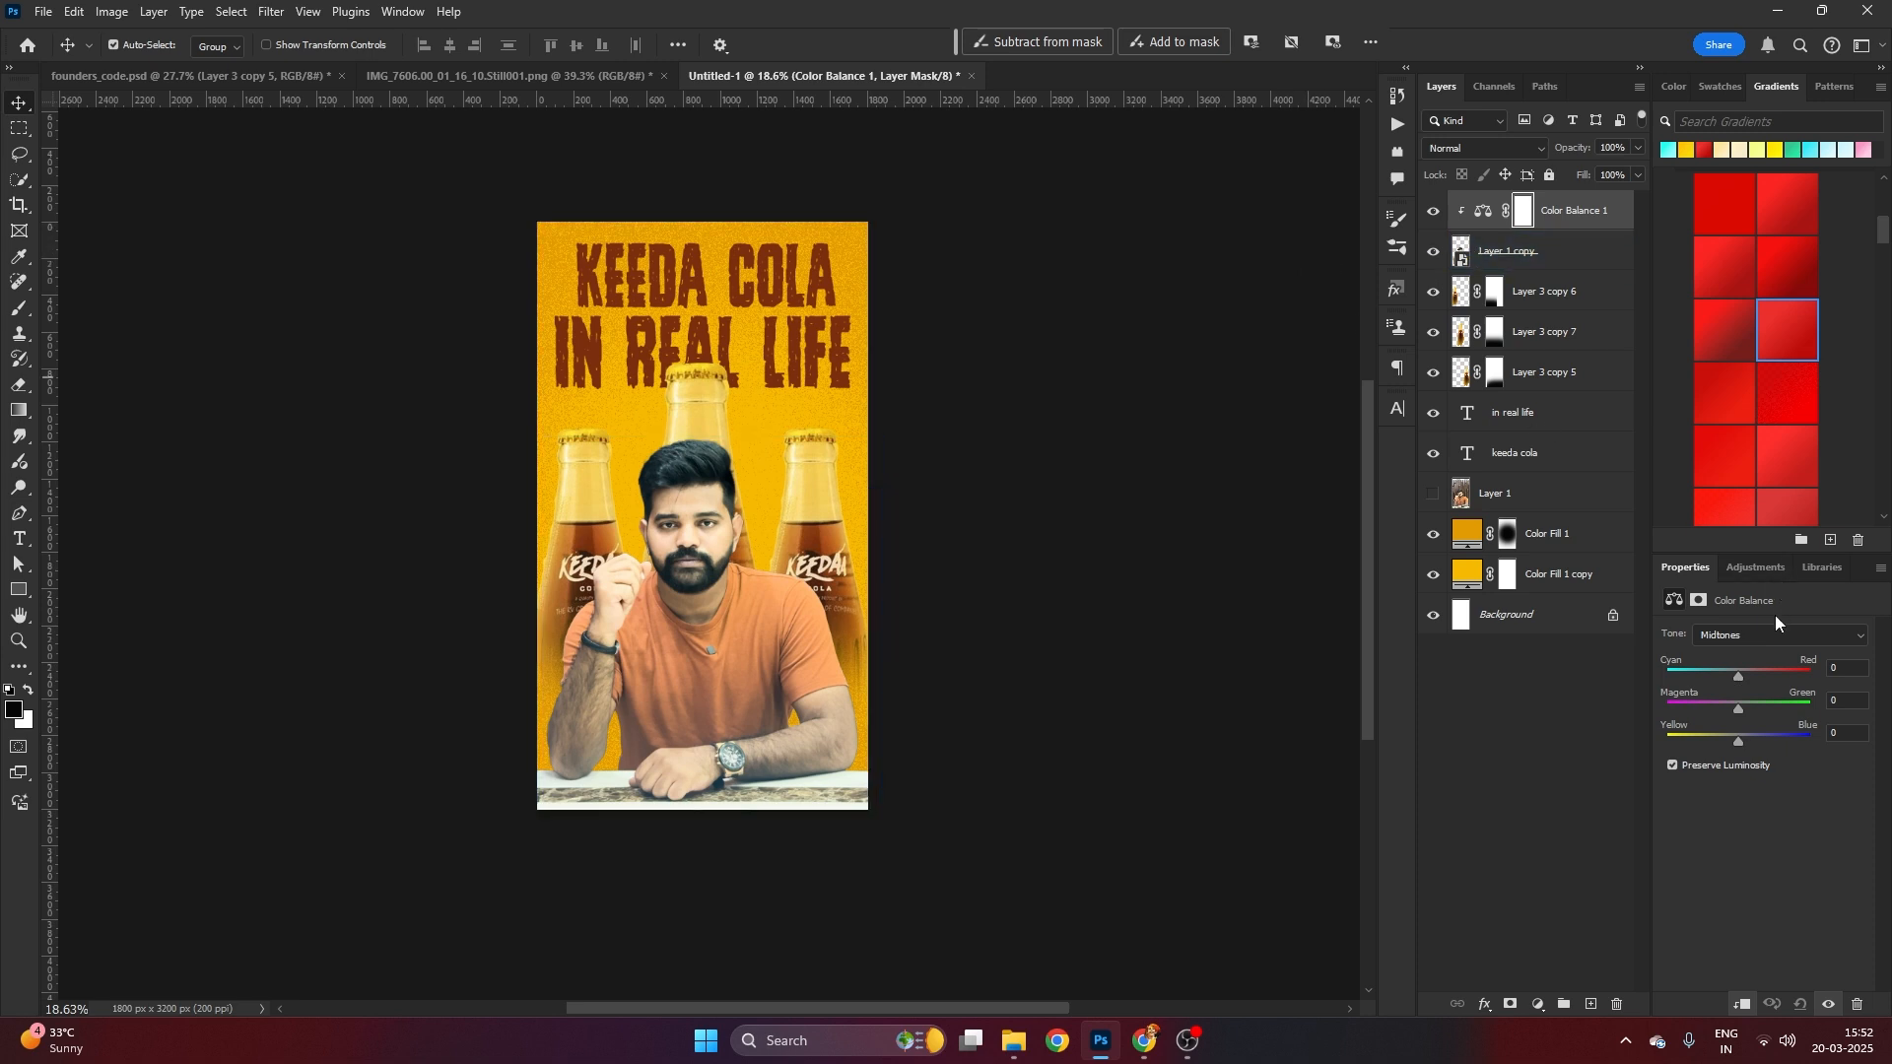
pyautogui.moveTo(1739, 676); pyautogui.dragTo(1744, 676)
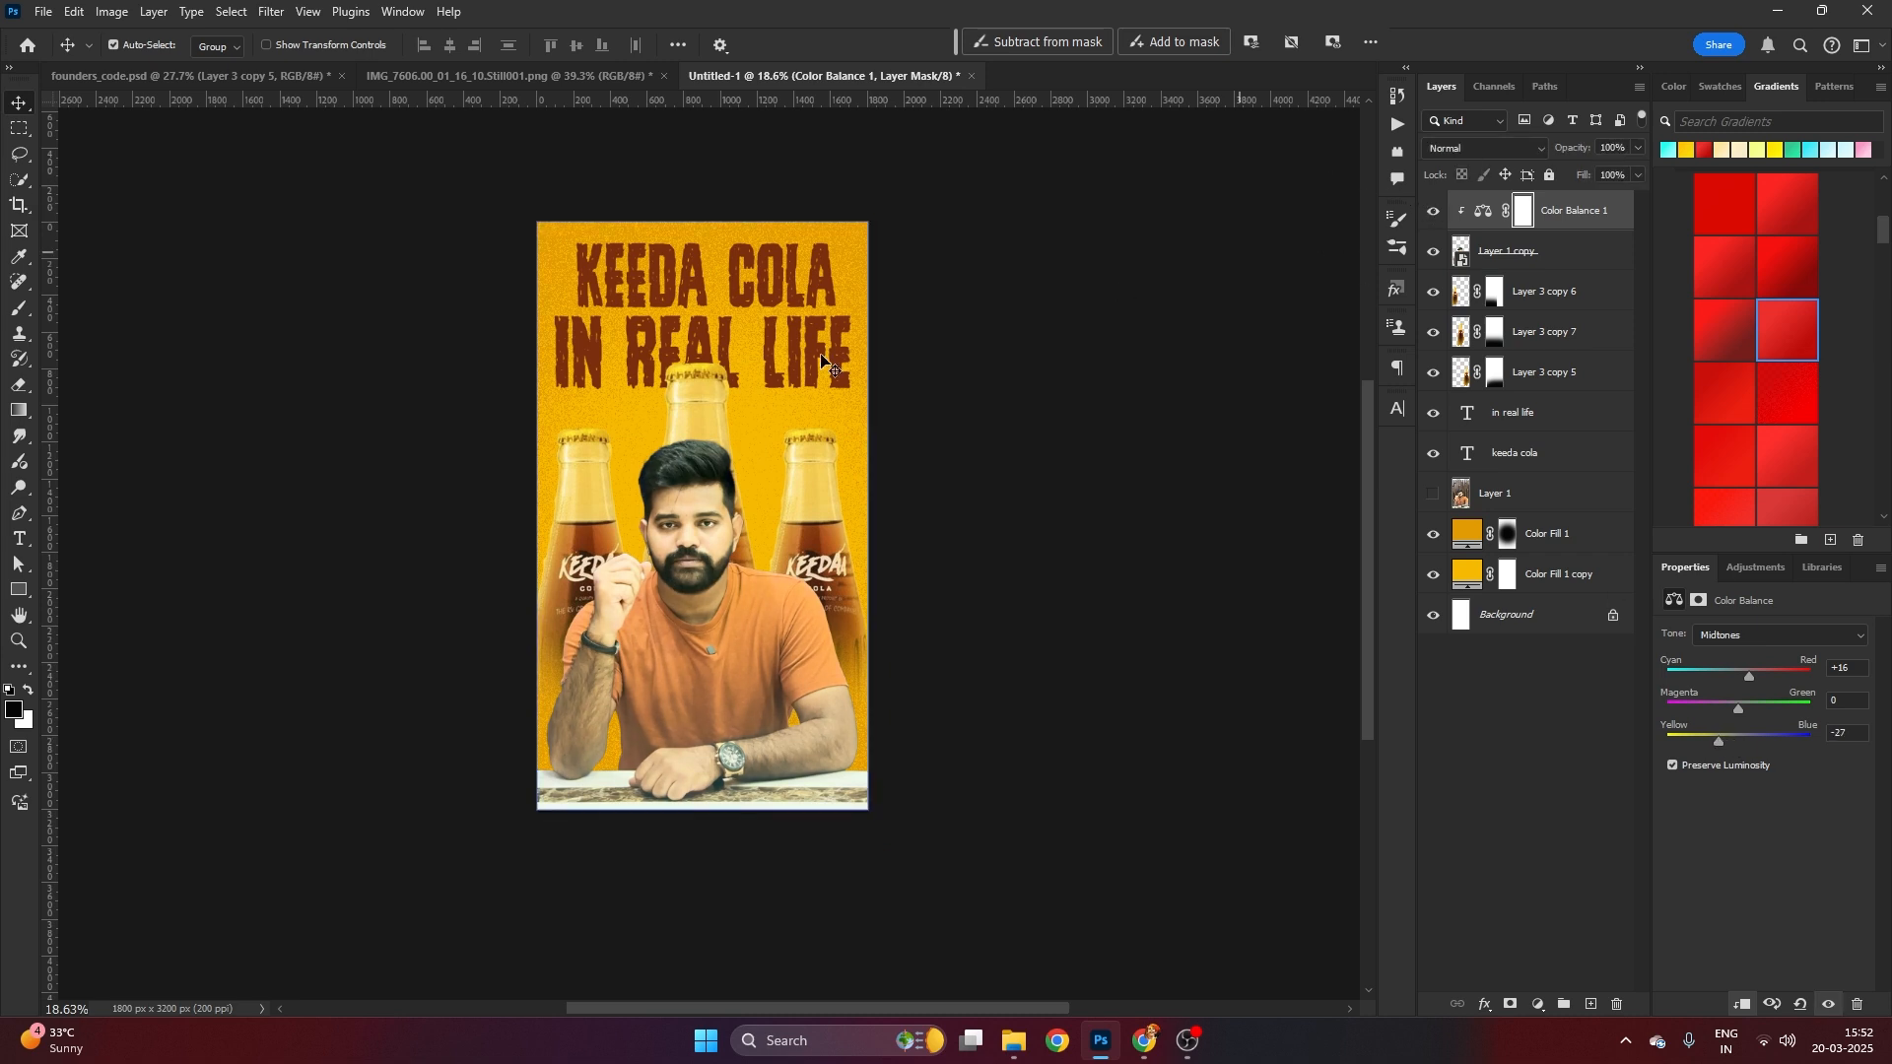
pyautogui.scroll(2, 695, 520)
pyautogui.moveTo(697, 378); pyautogui.dragTo(703, 399)
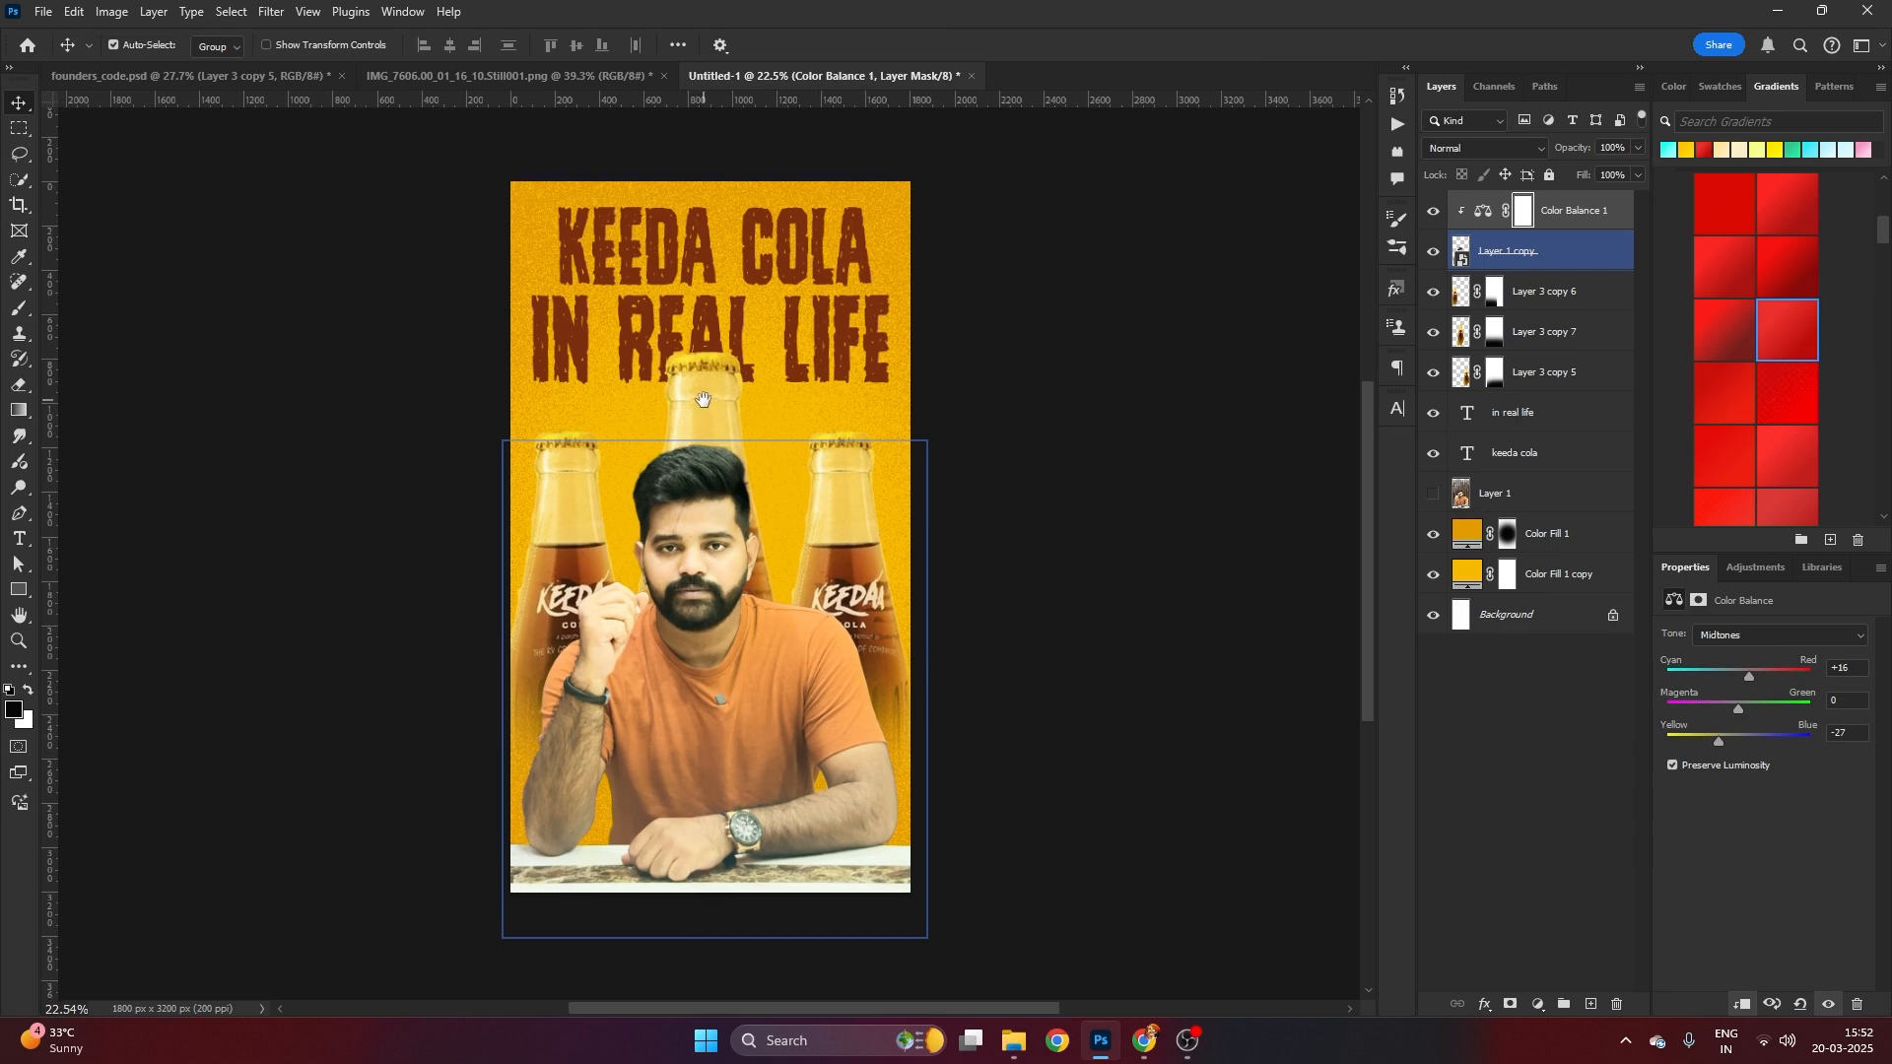
pyautogui.click(1029, 365)
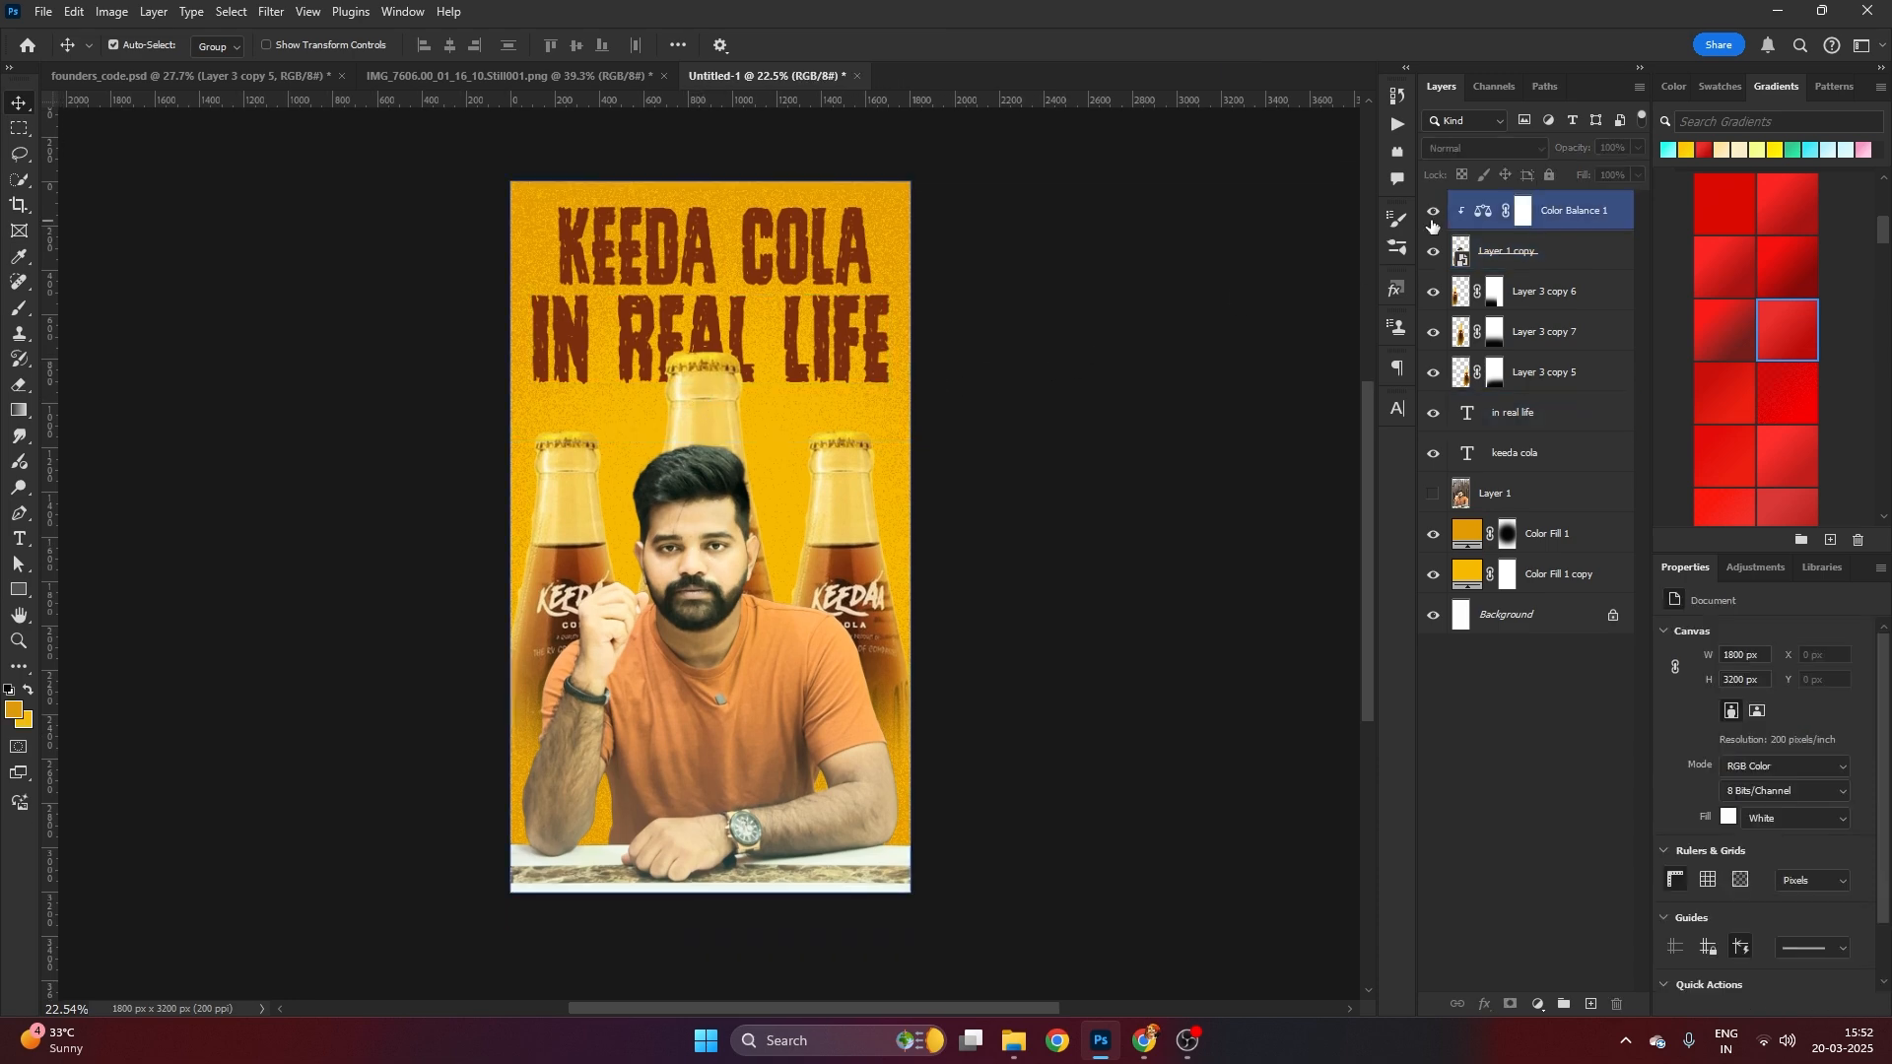
pyautogui.scroll(3, 1013, 295)
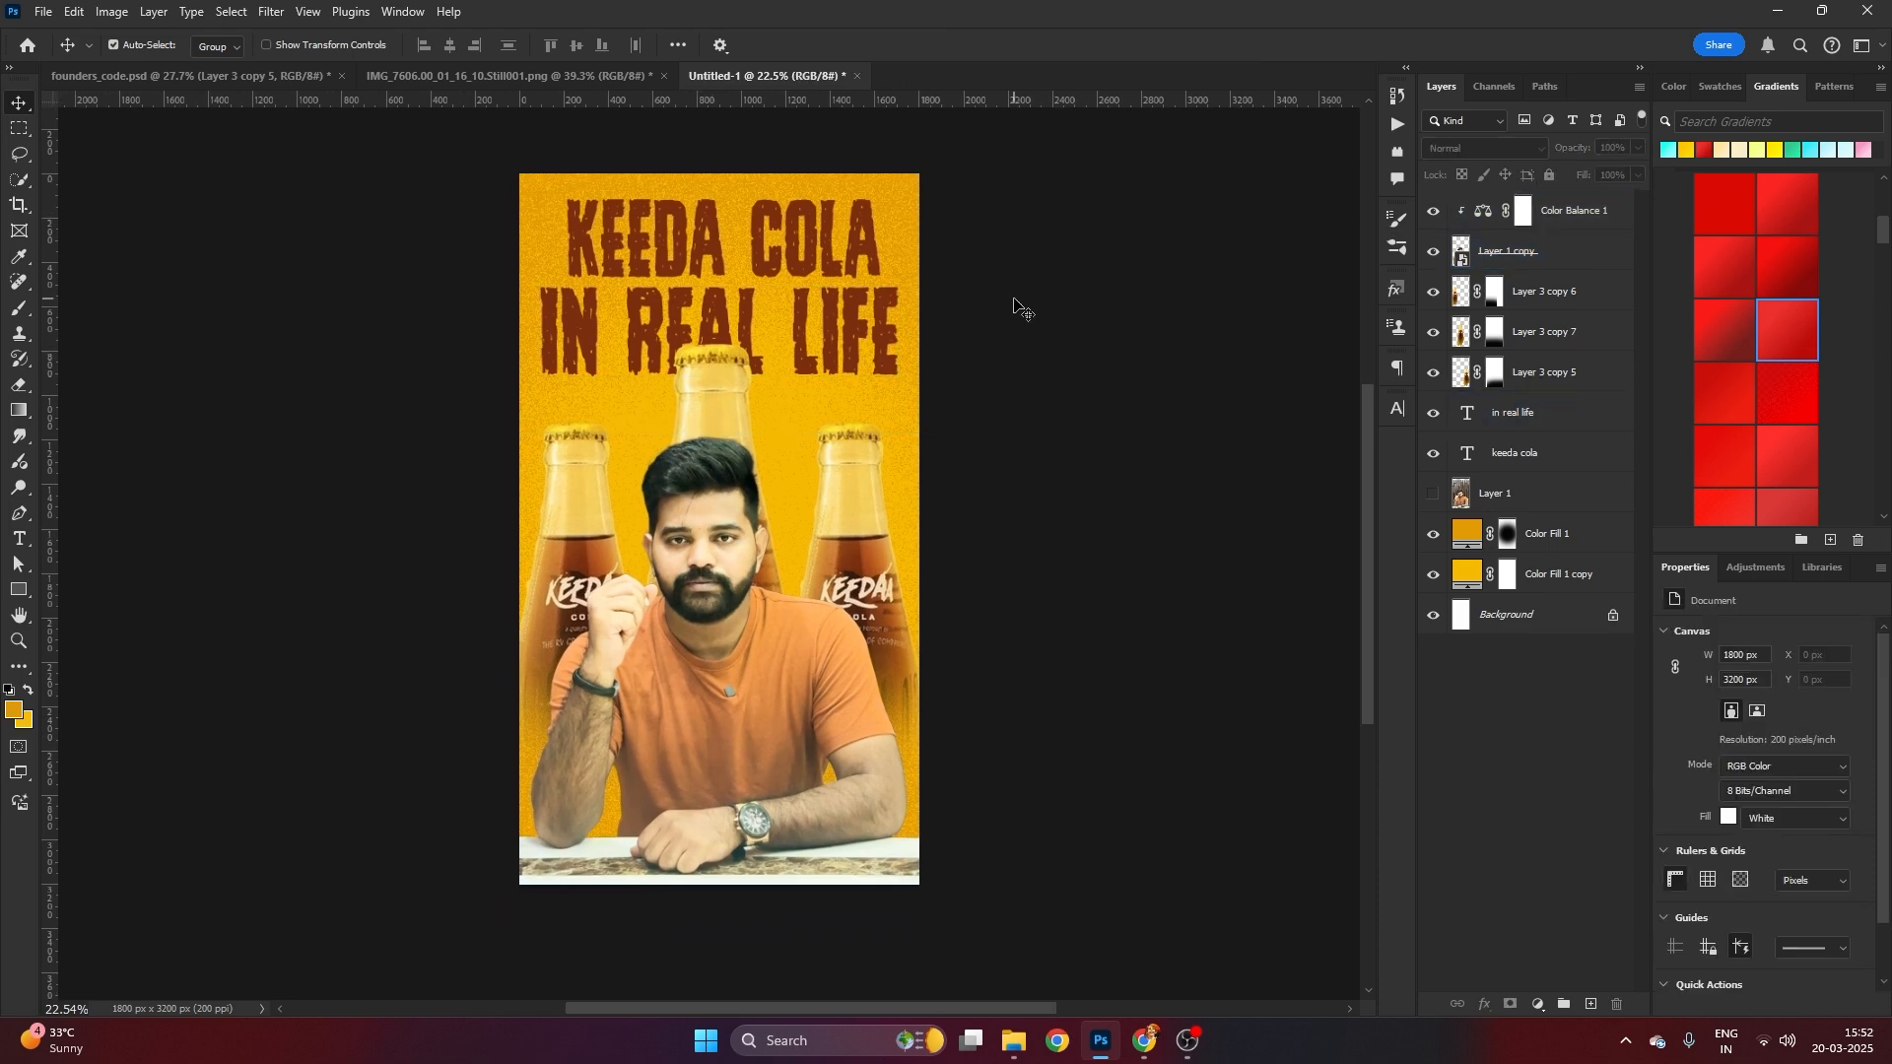
# Copy the founders_code caption text from the founders_code.psd document and return to Untitled-1
pyautogui.click(813, 246)
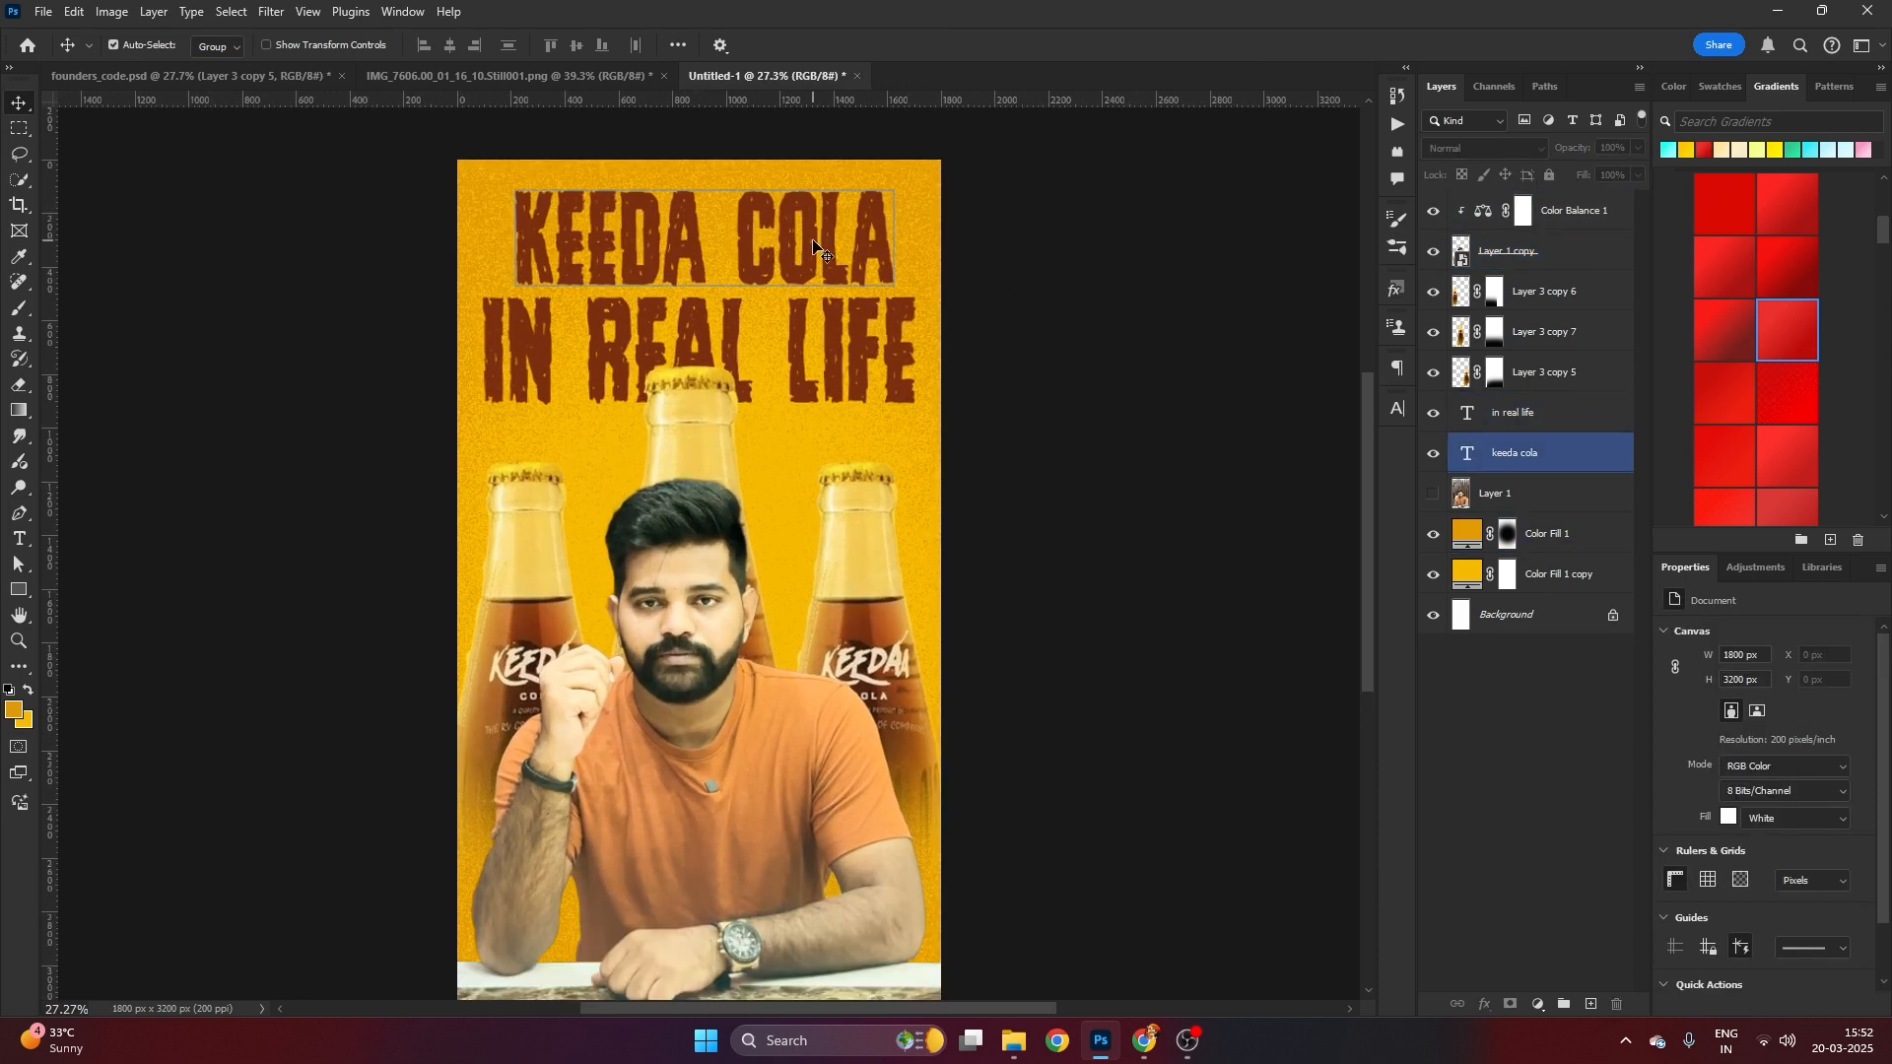
pyautogui.click(261, 84)
pyautogui.doubleClick(710, 167)
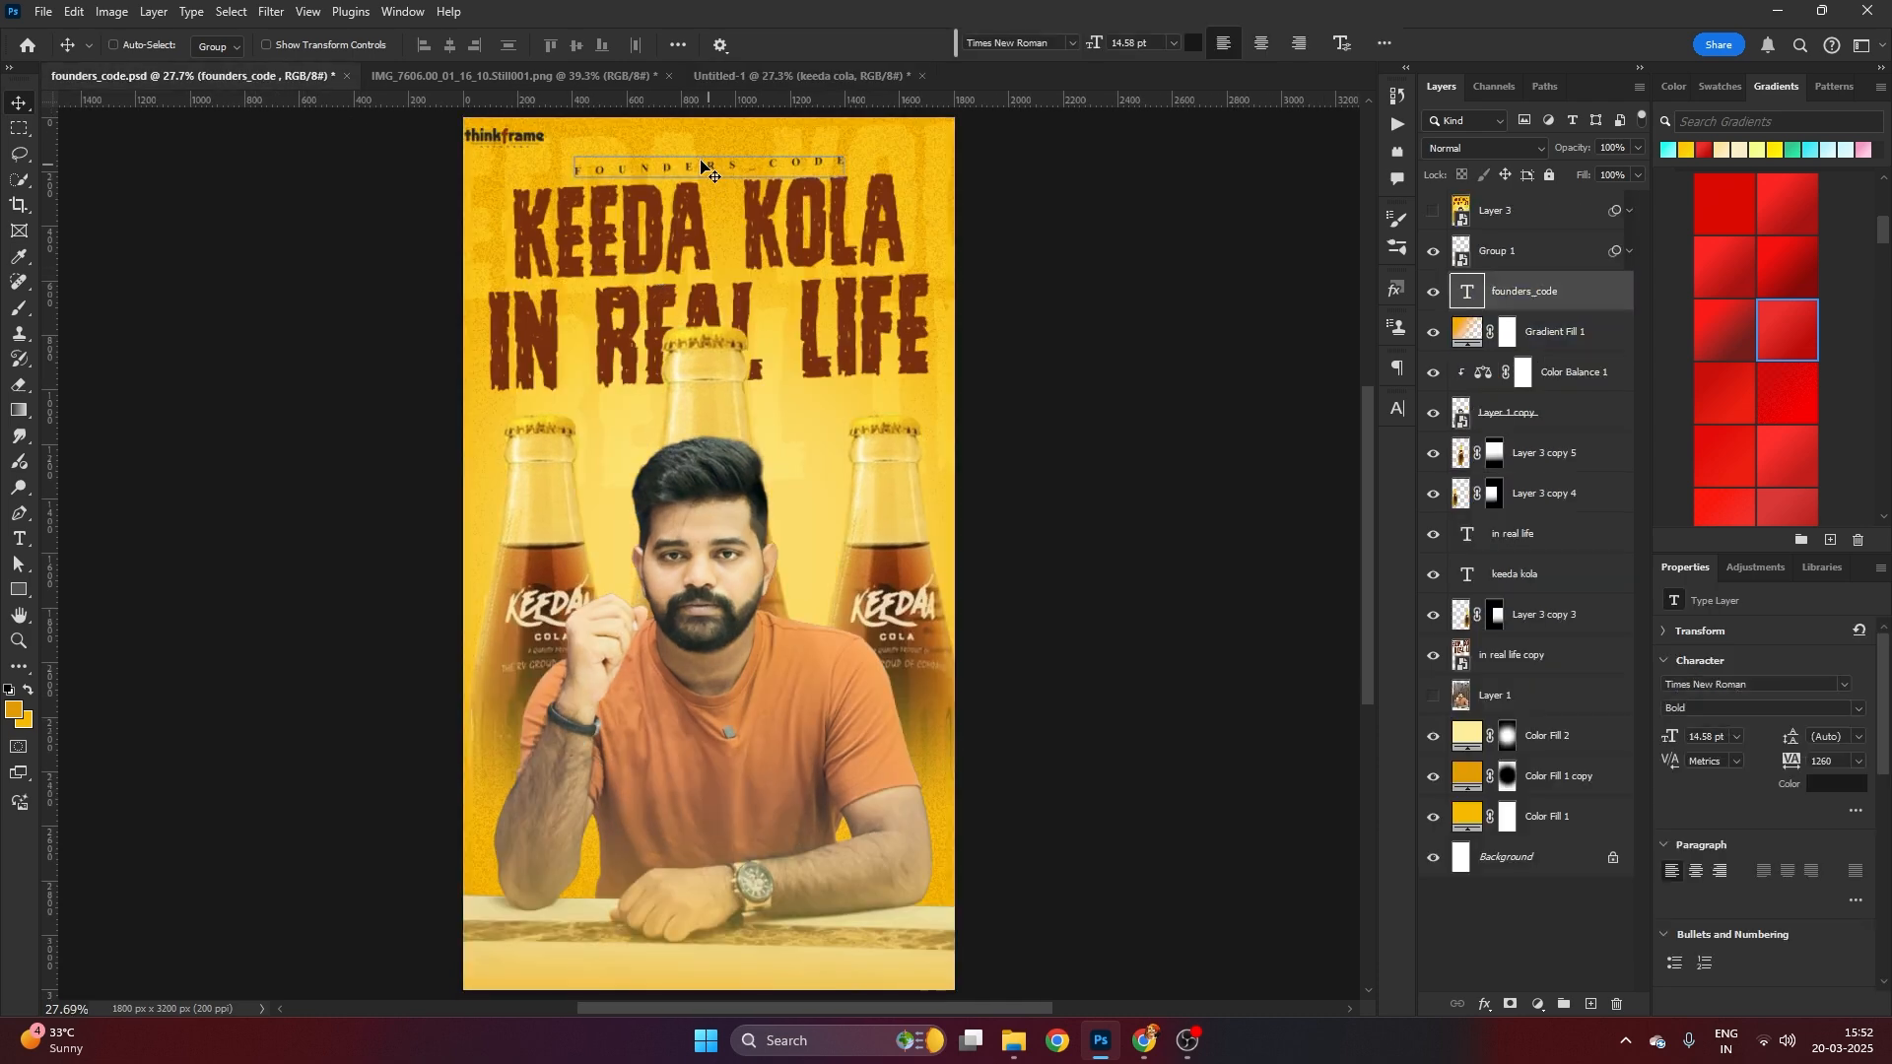
pyautogui.hotkey('ctrl', 'Return')
pyautogui.click(538, 71)
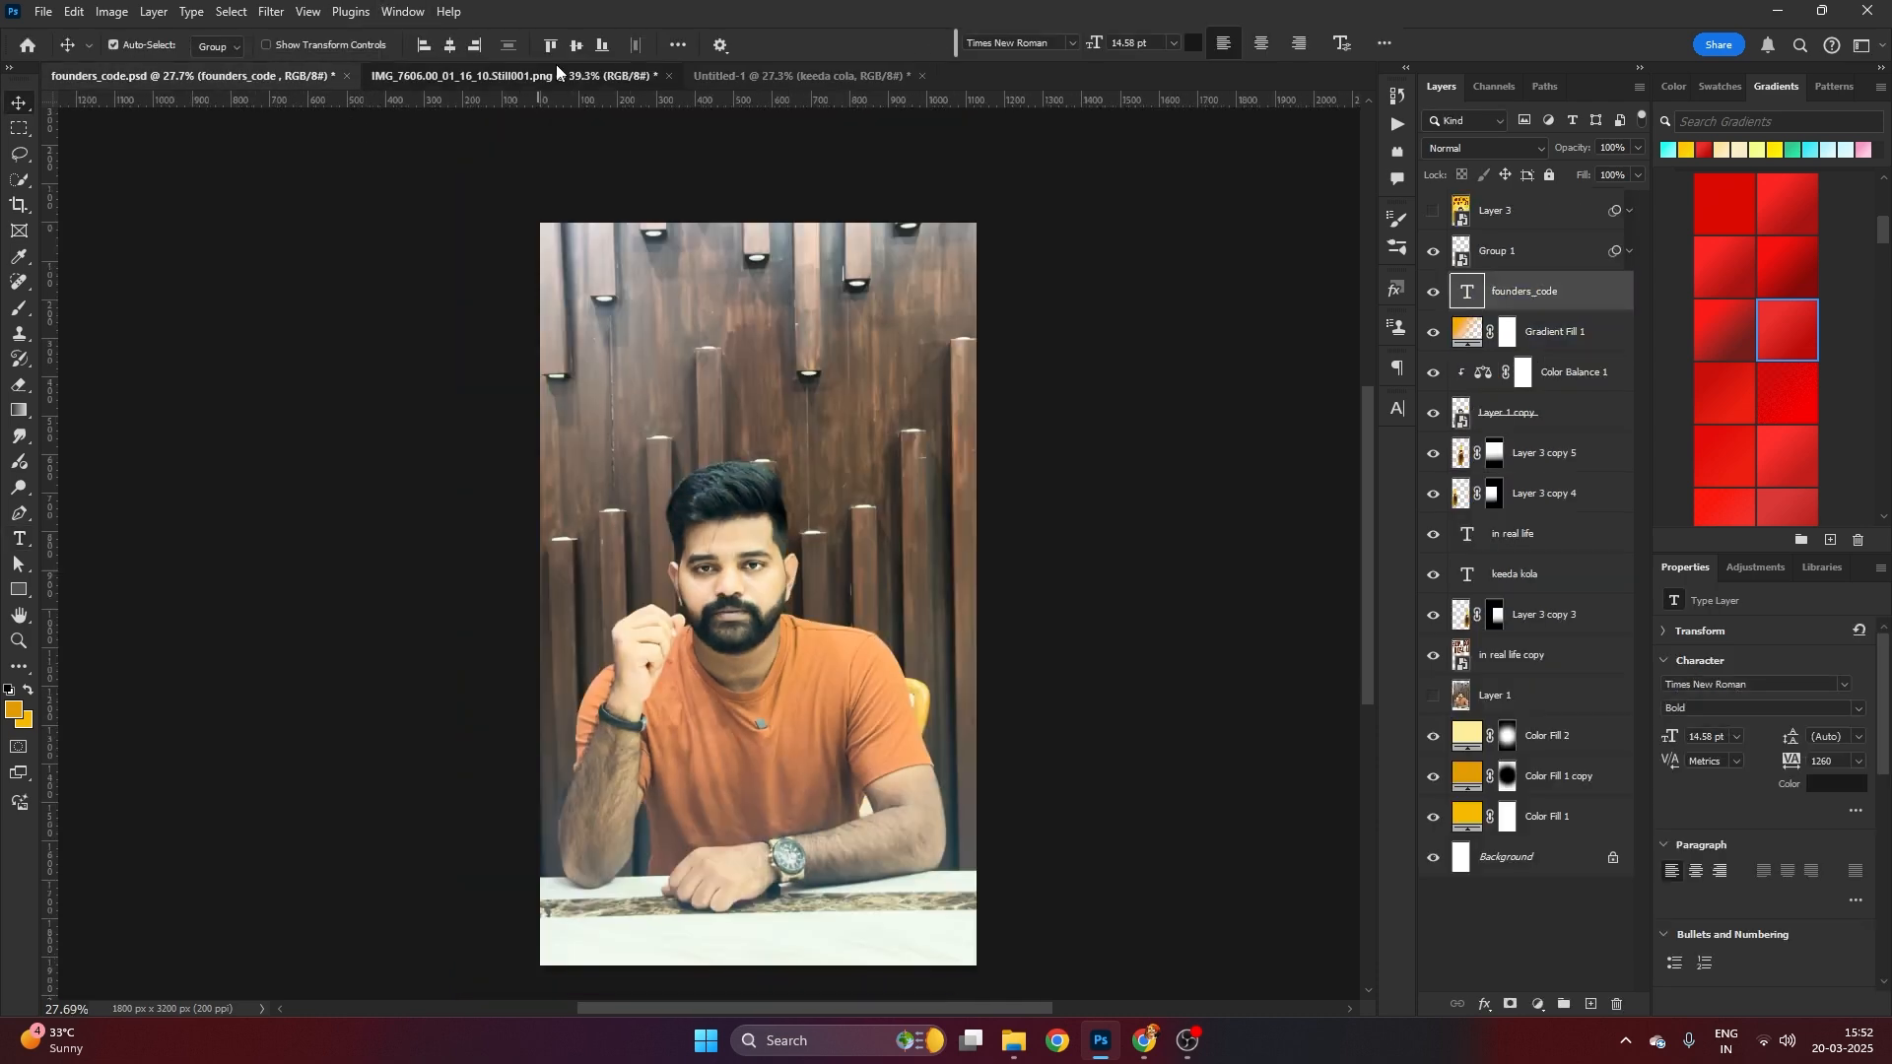
pyautogui.click(741, 76)
# Add a near-black founders_code text line below the title in Times New Roman Bold, 14 pt, with tracking 1260
pyautogui.click(23, 540)
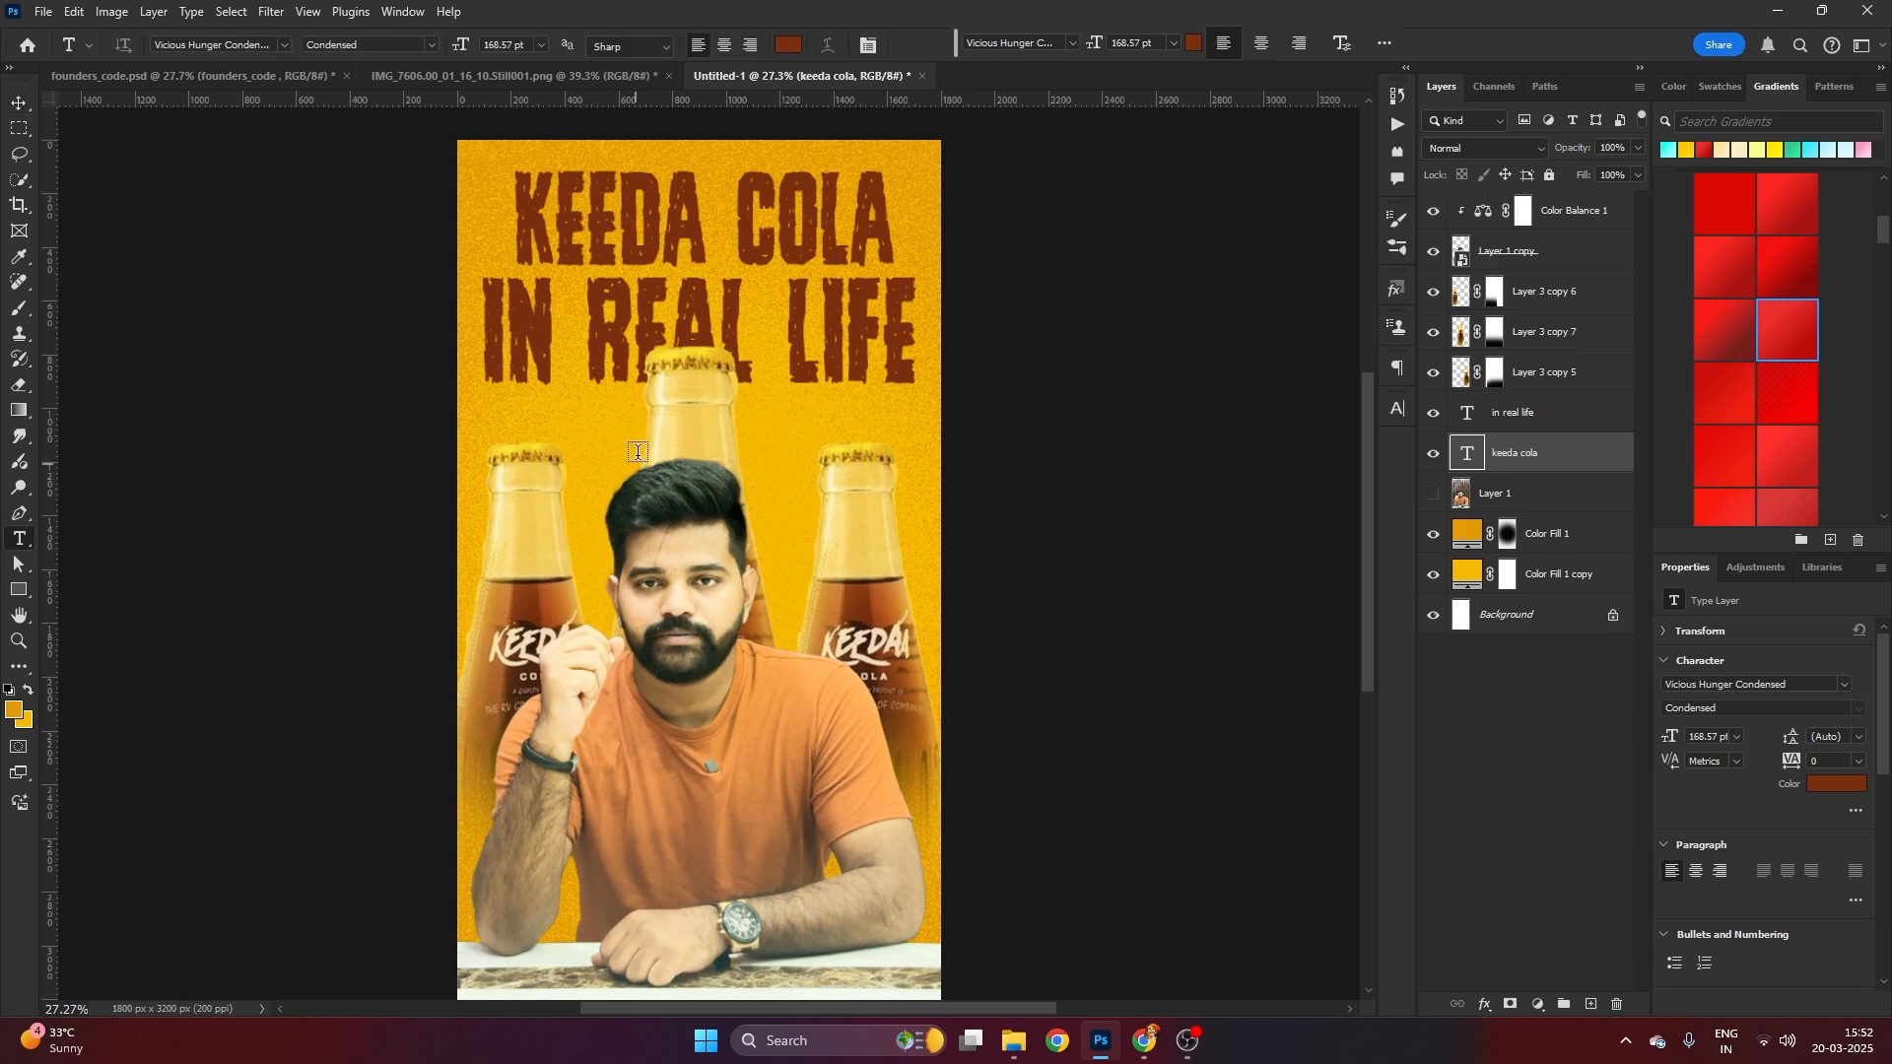
pyautogui.click(639, 456)
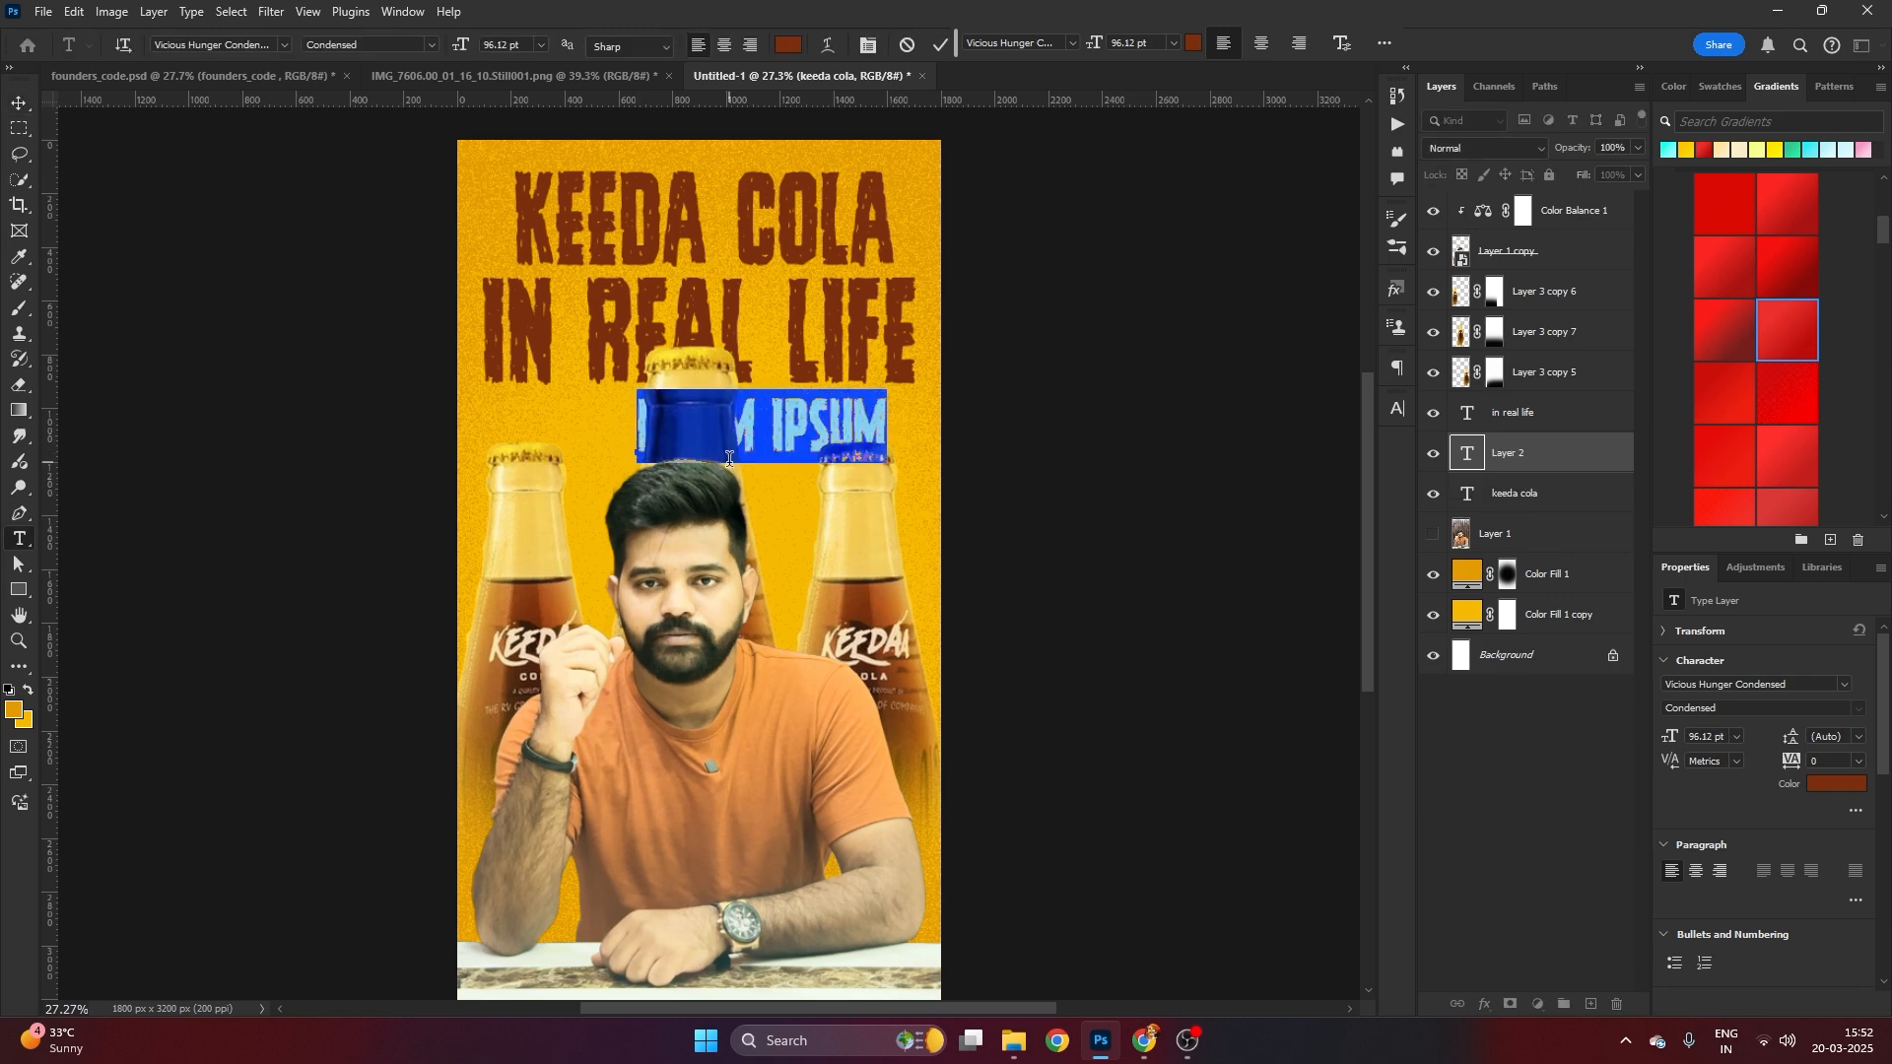
pyautogui.click(1810, 687)
pyautogui.write('times')
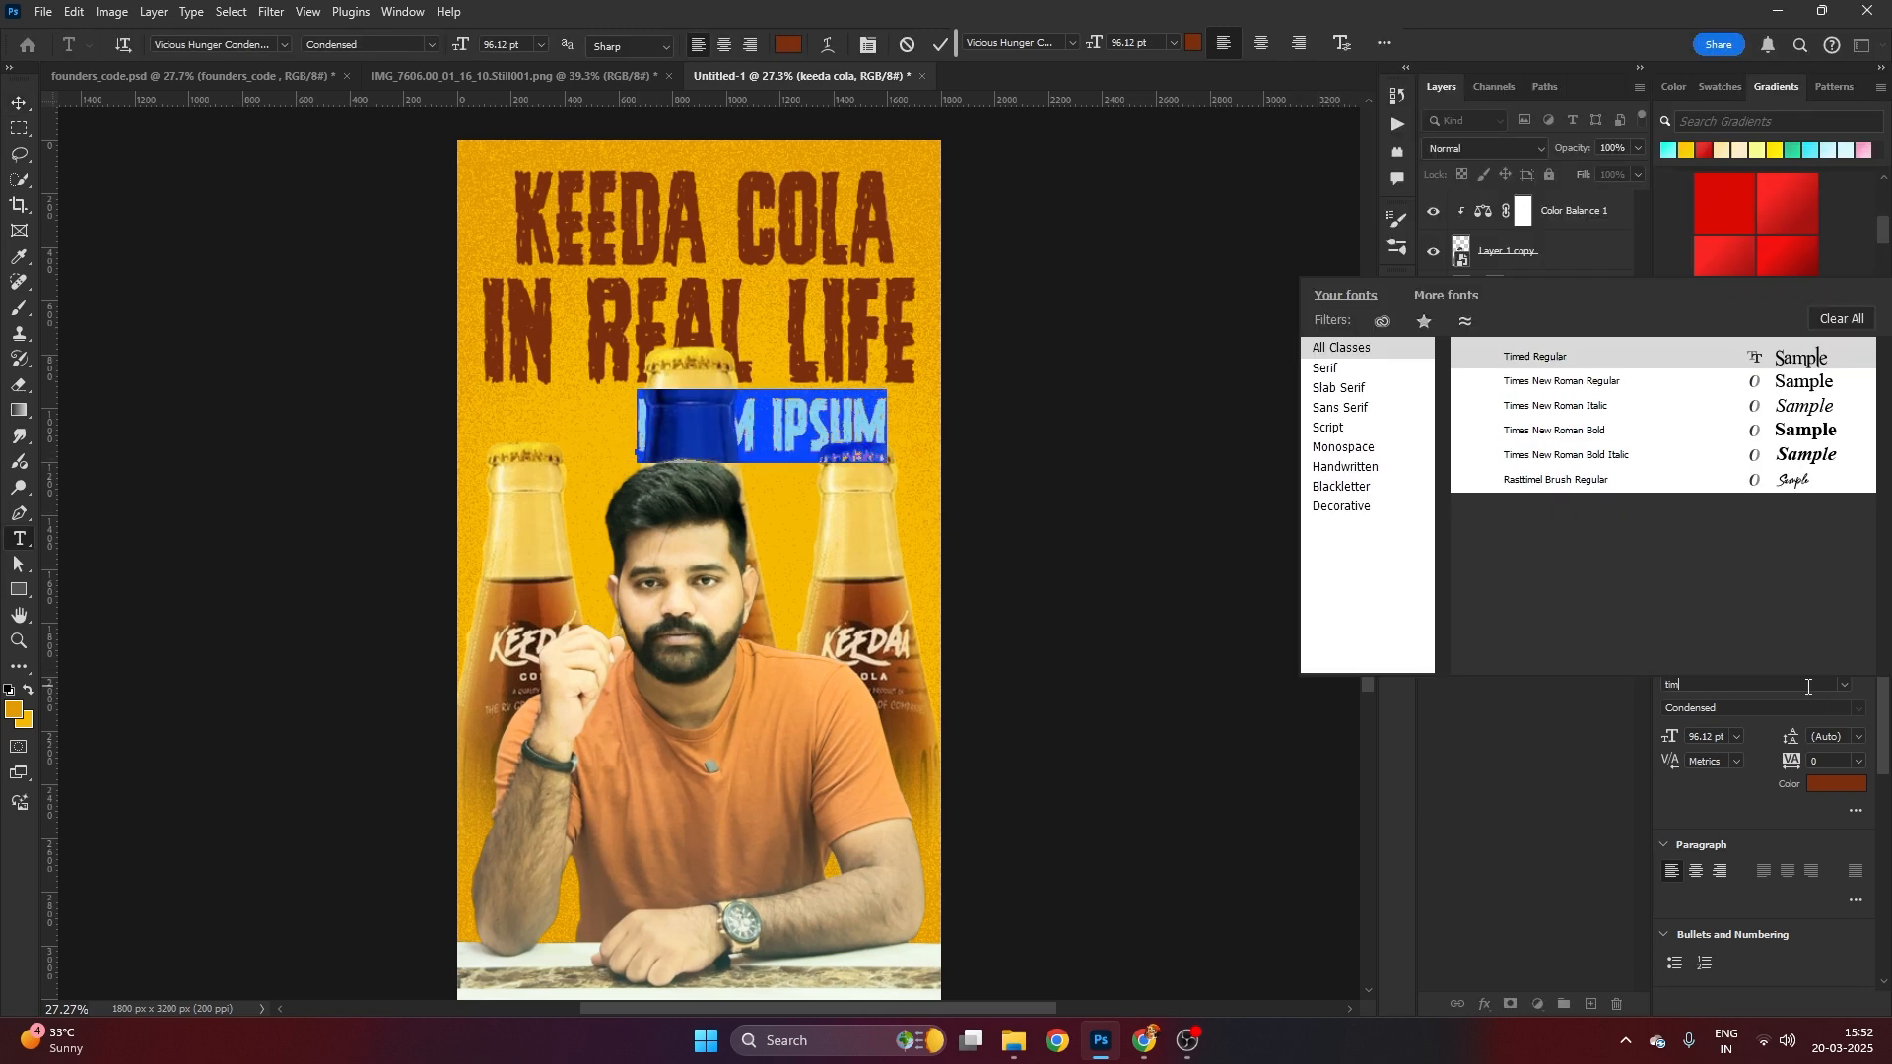
pyautogui.click(1802, 405)
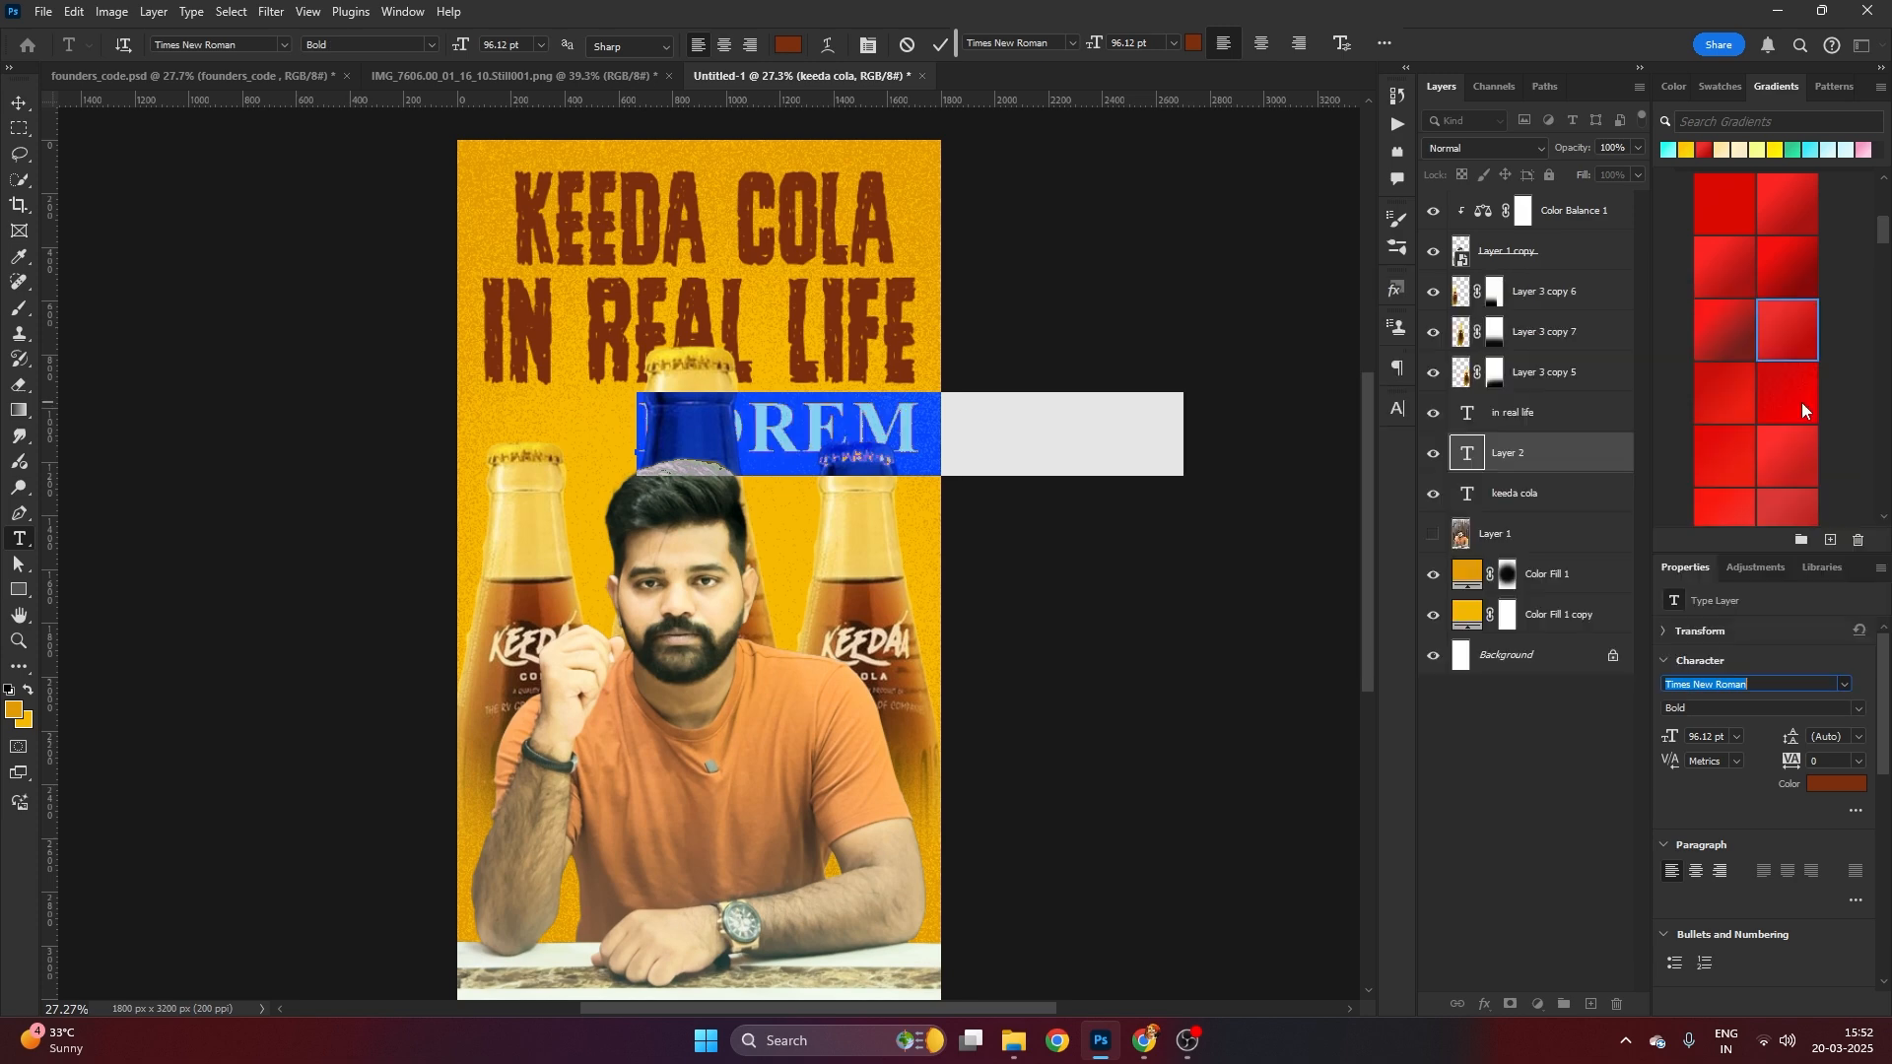
pyautogui.moveTo(1663, 741); pyautogui.dragTo(1597, 741)
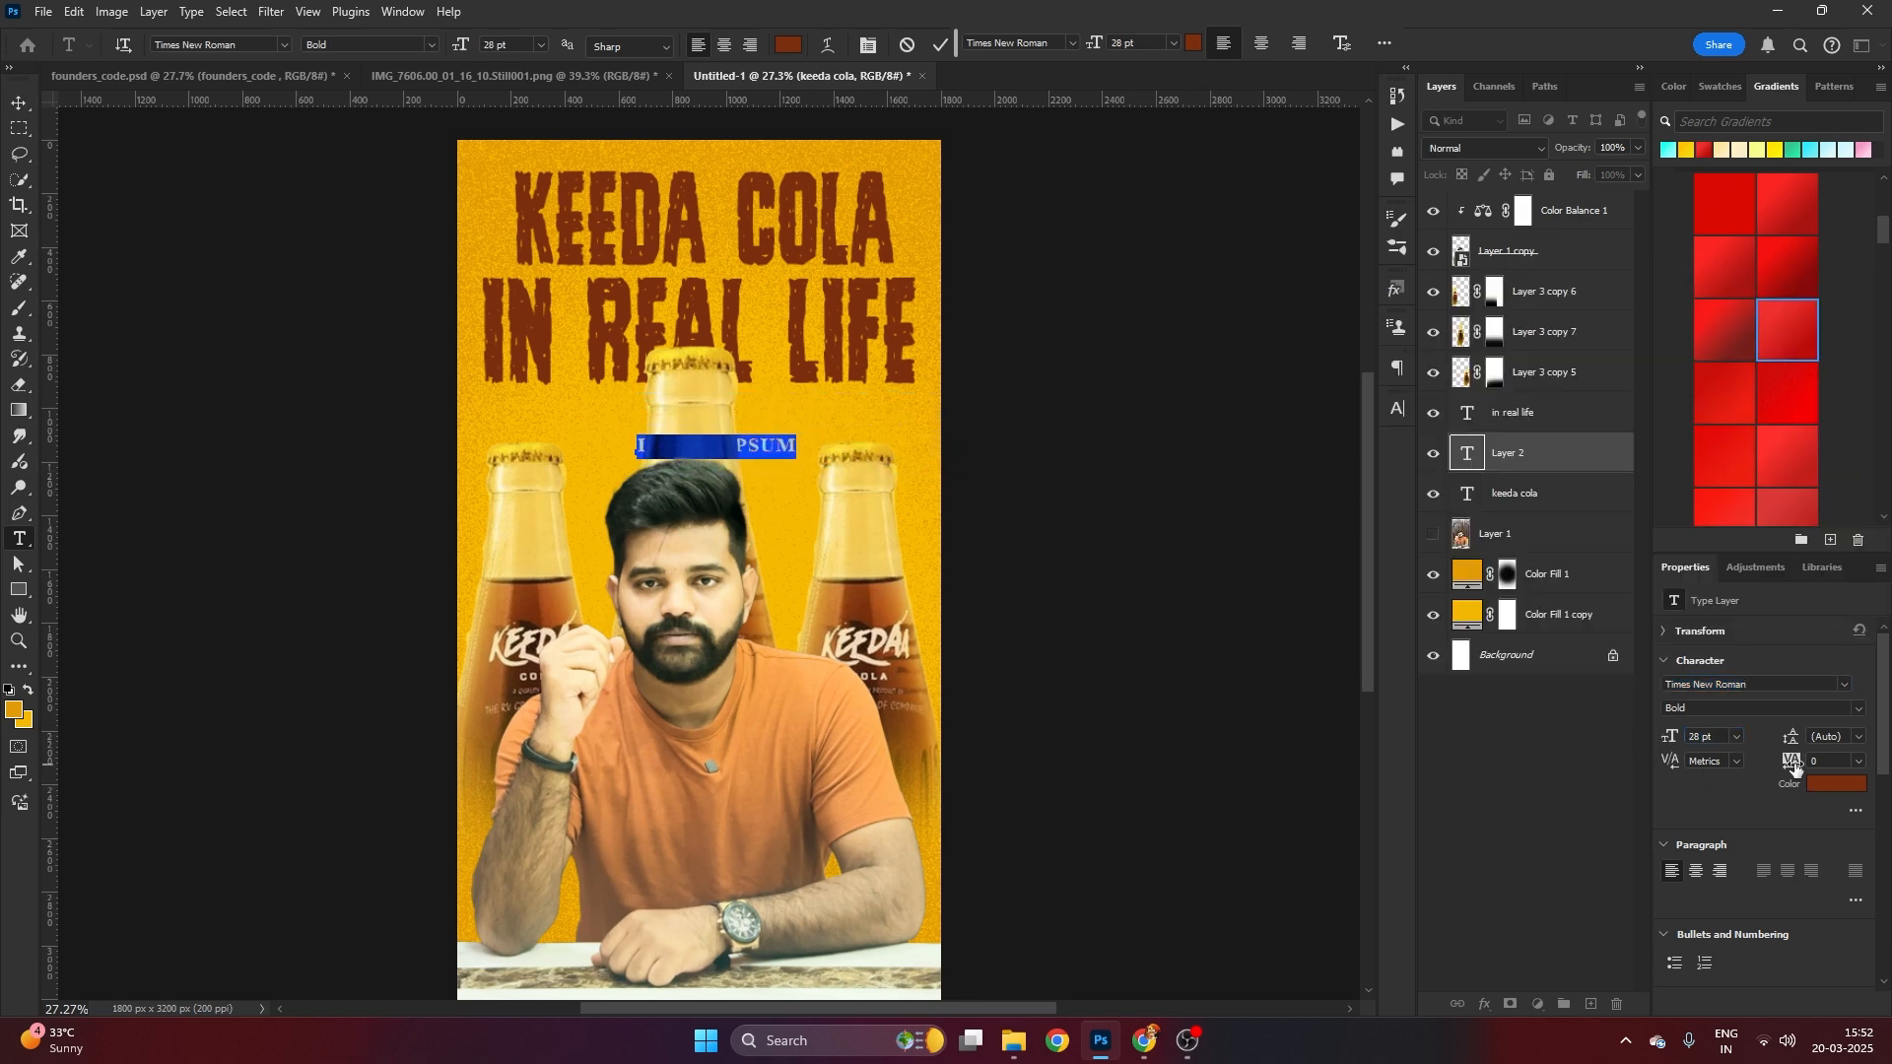
pyautogui.moveTo(1794, 757); pyautogui.dragTo(1838, 781)
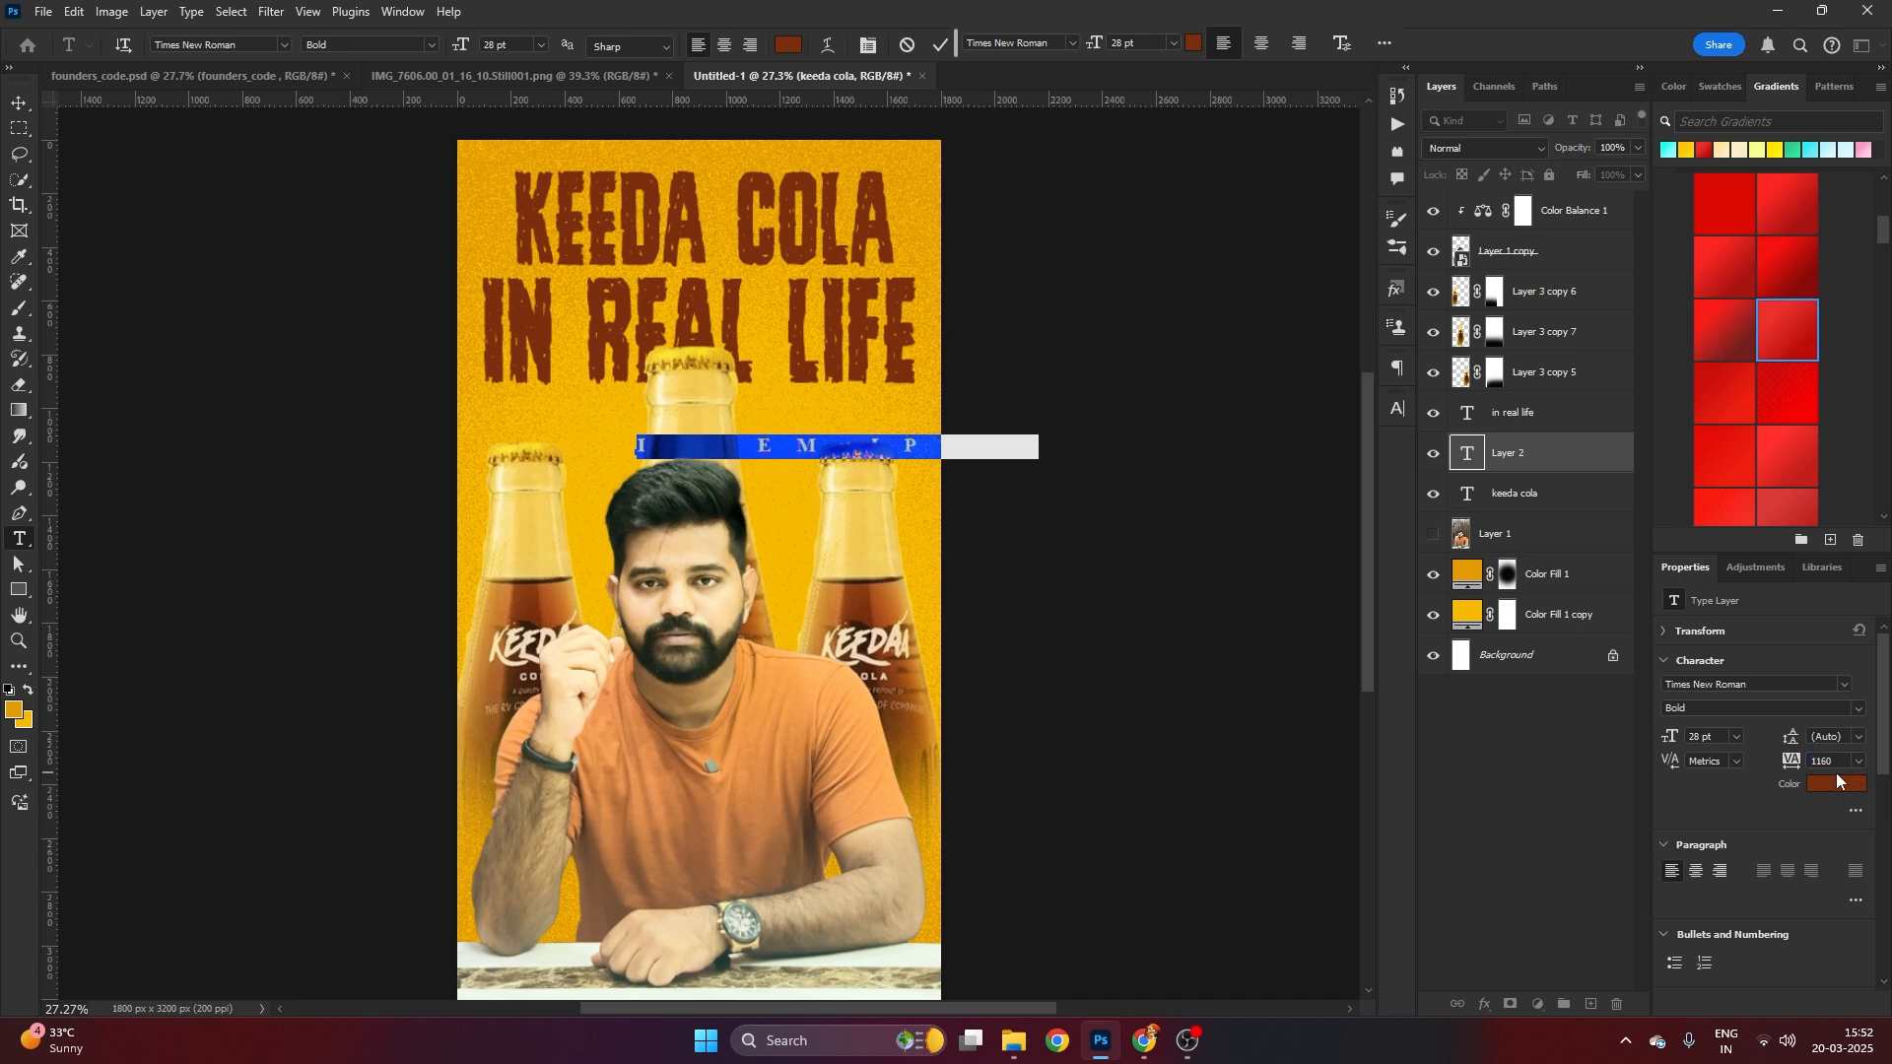
pyautogui.write('founders_code')
pyautogui.click(1224, 622)
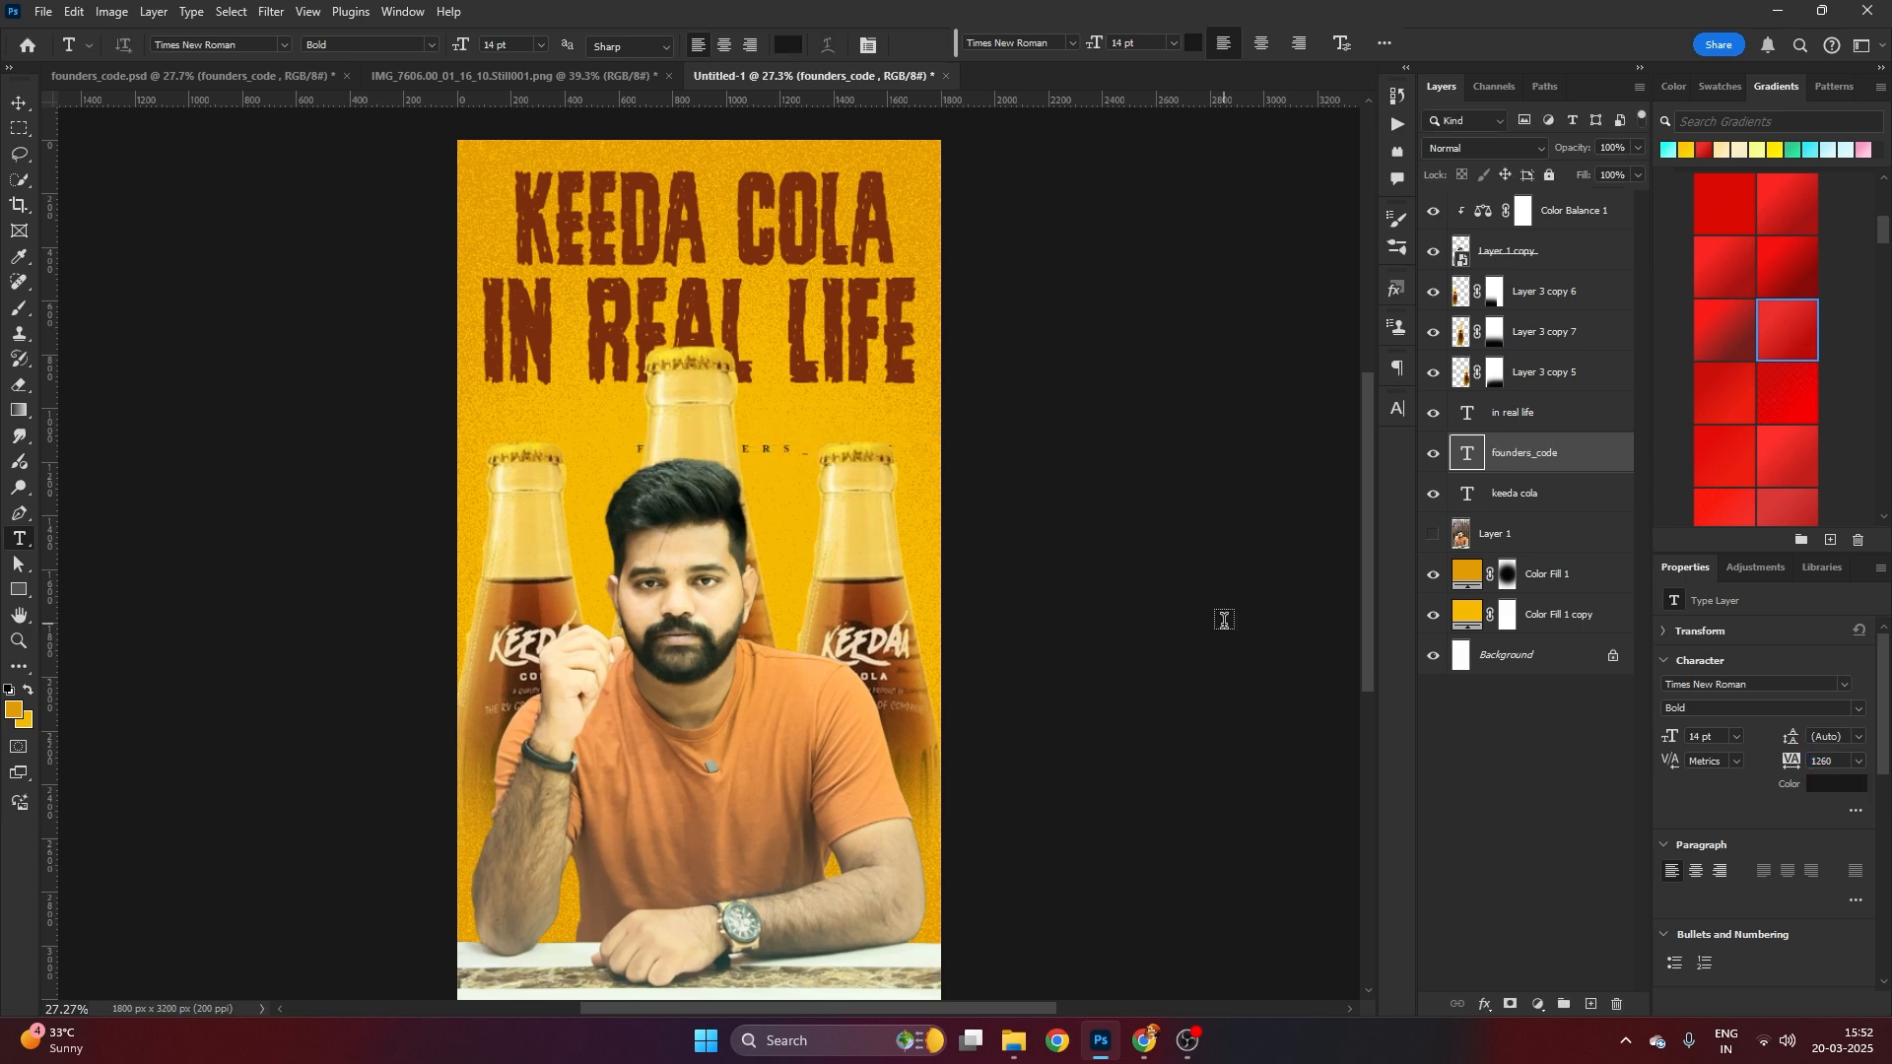
# Move the founders_code caption above the KEEDA COLA title line, roughly centred on the poster
pyautogui.press('v')
pyautogui.moveTo(774, 451); pyautogui.dragTo(723, 163)
pyautogui.scroll(3, 722, 163)
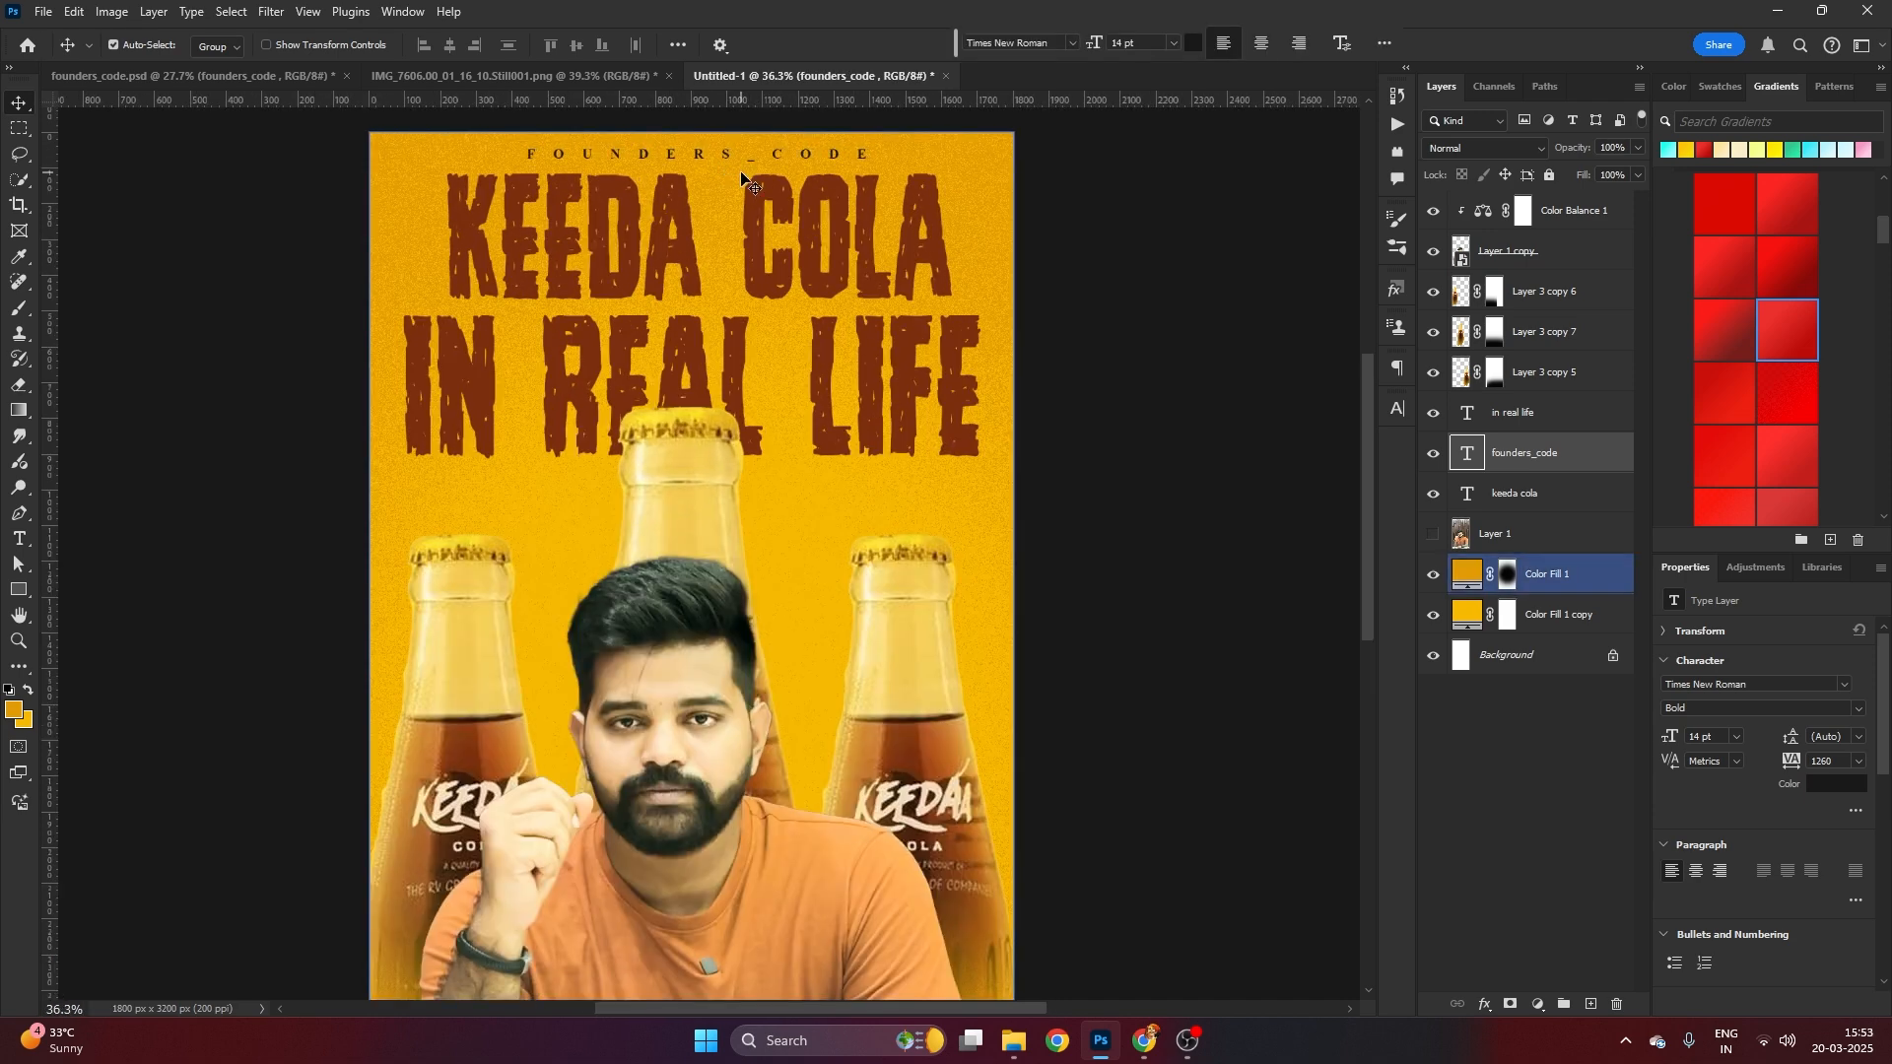
# Select the in real life, keeda cola and founders_code text layers and move them slightly down together
pyautogui.keyDown('shift'); pyautogui.click(788, 204); pyautogui.keyUp('shift')
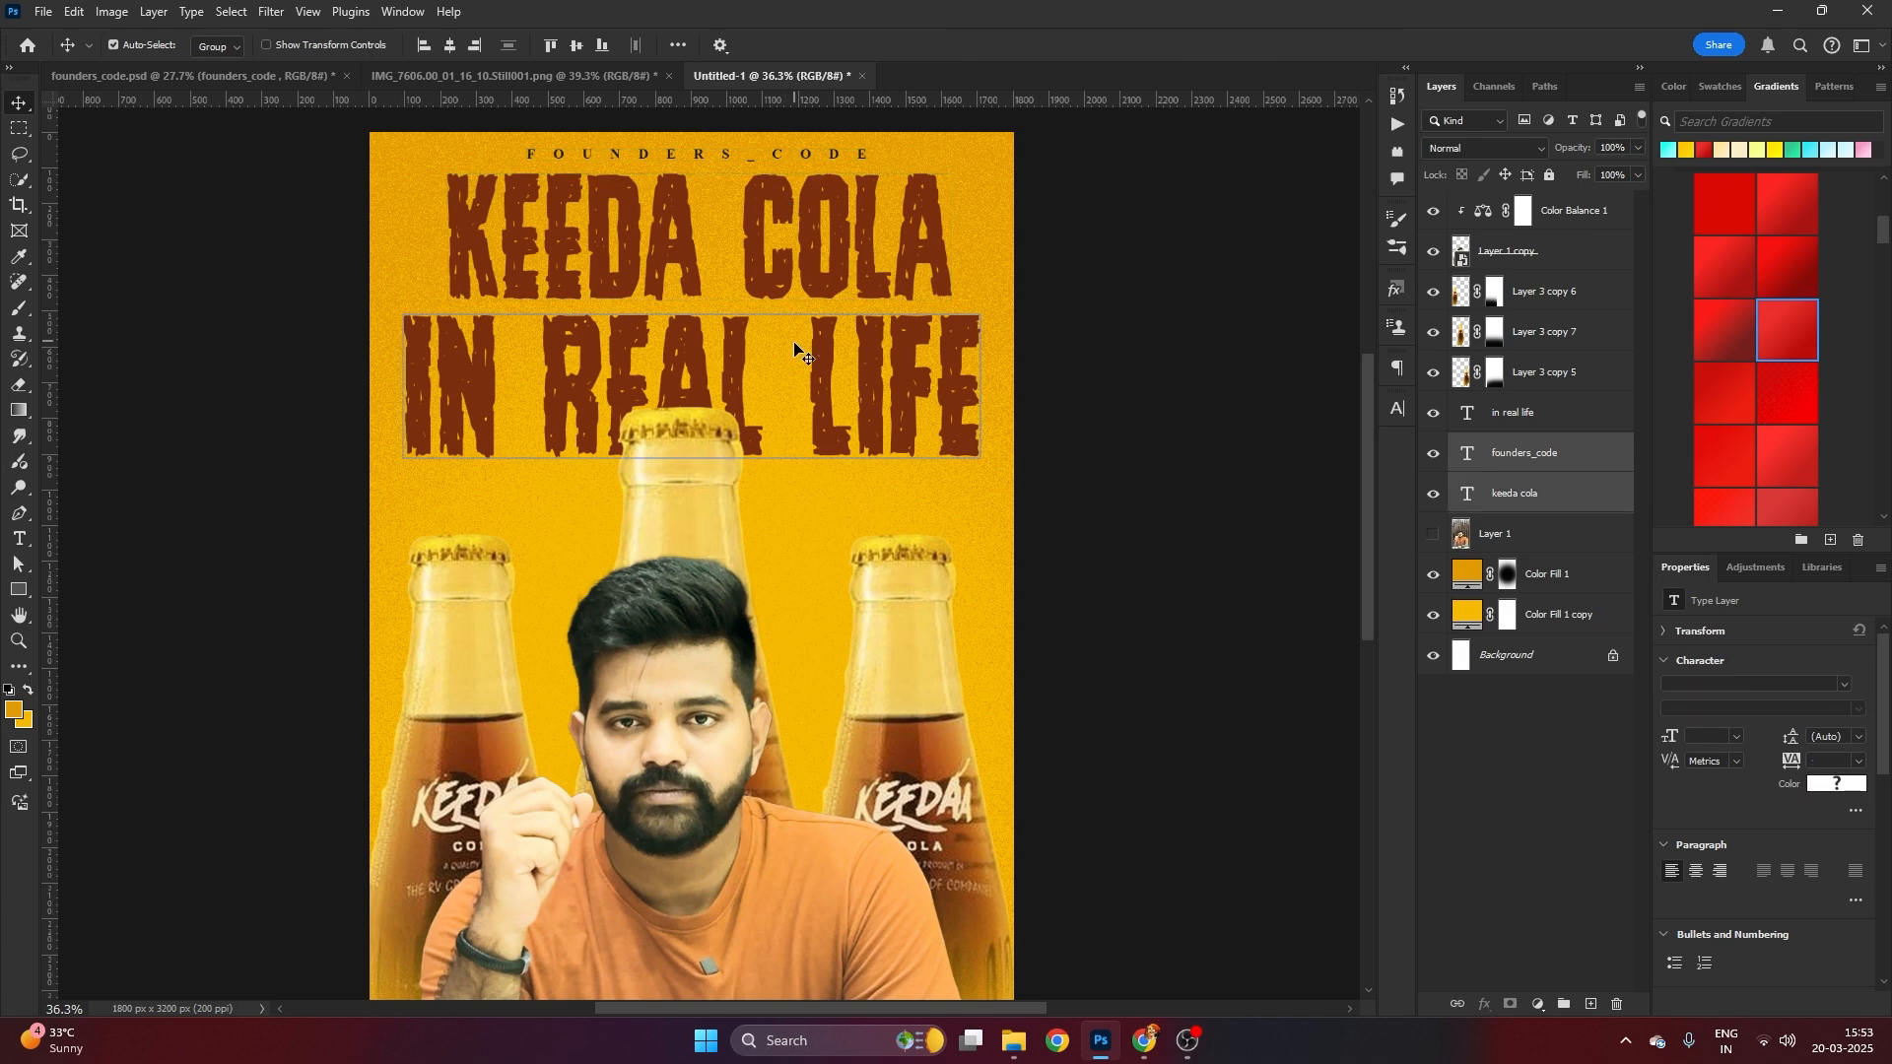
pyautogui.keyDown('shift'); pyautogui.click(799, 354); pyautogui.keyUp('shift')
pyautogui.click(885, 356)
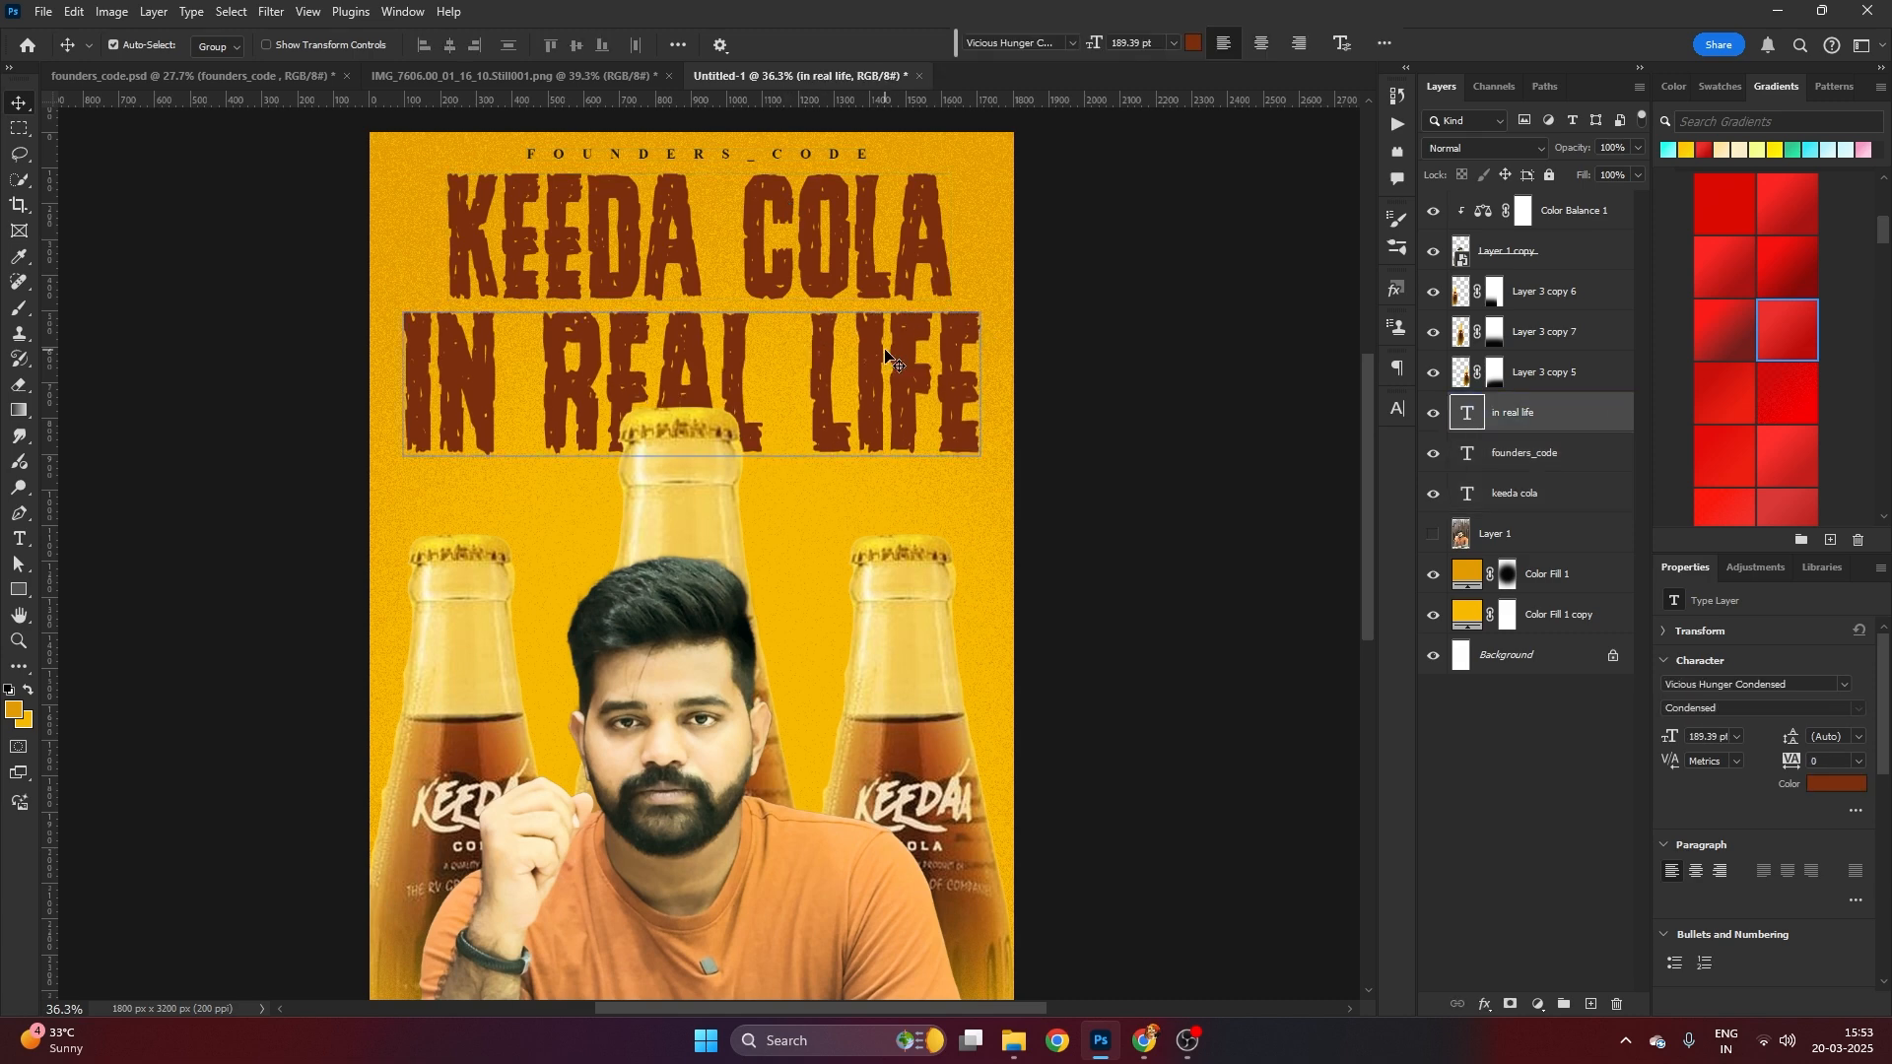
pyautogui.keyDown('shift'); pyautogui.click(848, 286); pyautogui.keyUp('shift')
pyautogui.keyDown('shift'); pyautogui.click(789, 155); pyautogui.keyUp('shift')
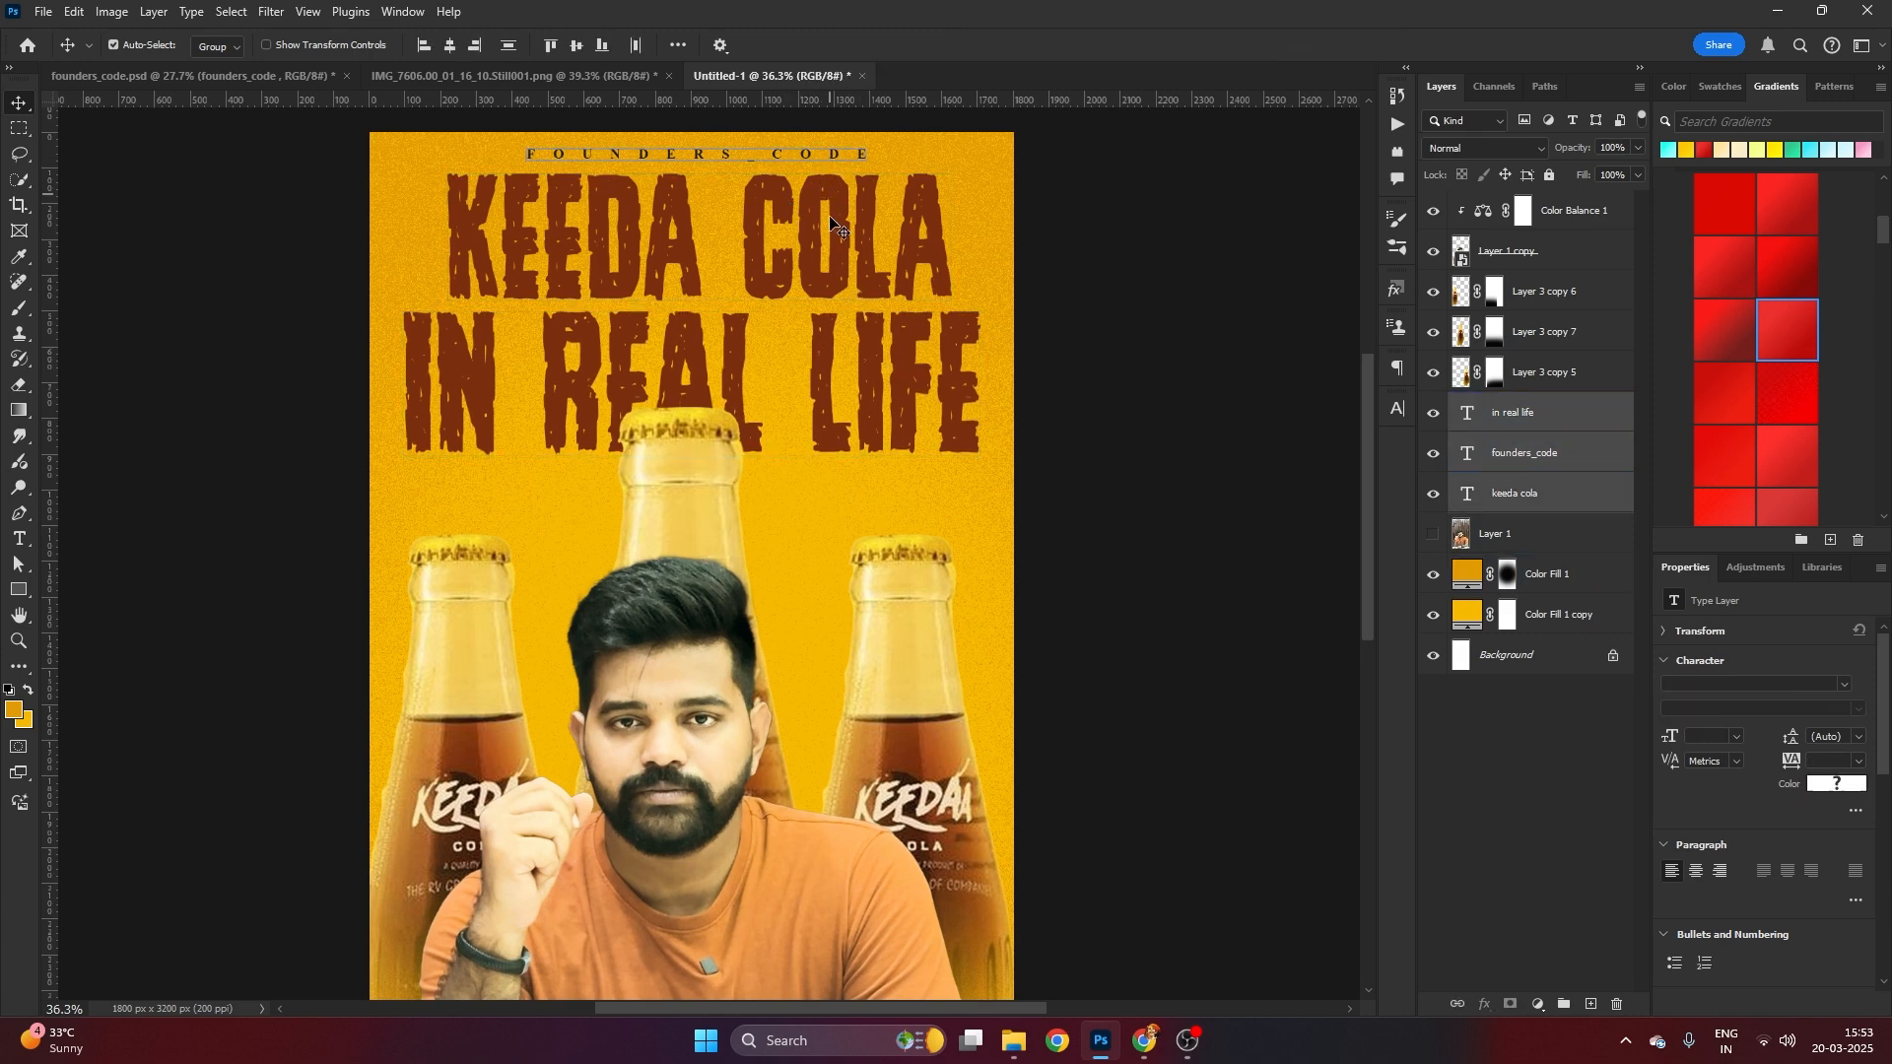
pyautogui.moveTo(830, 232); pyautogui.dragTo(814, 248)
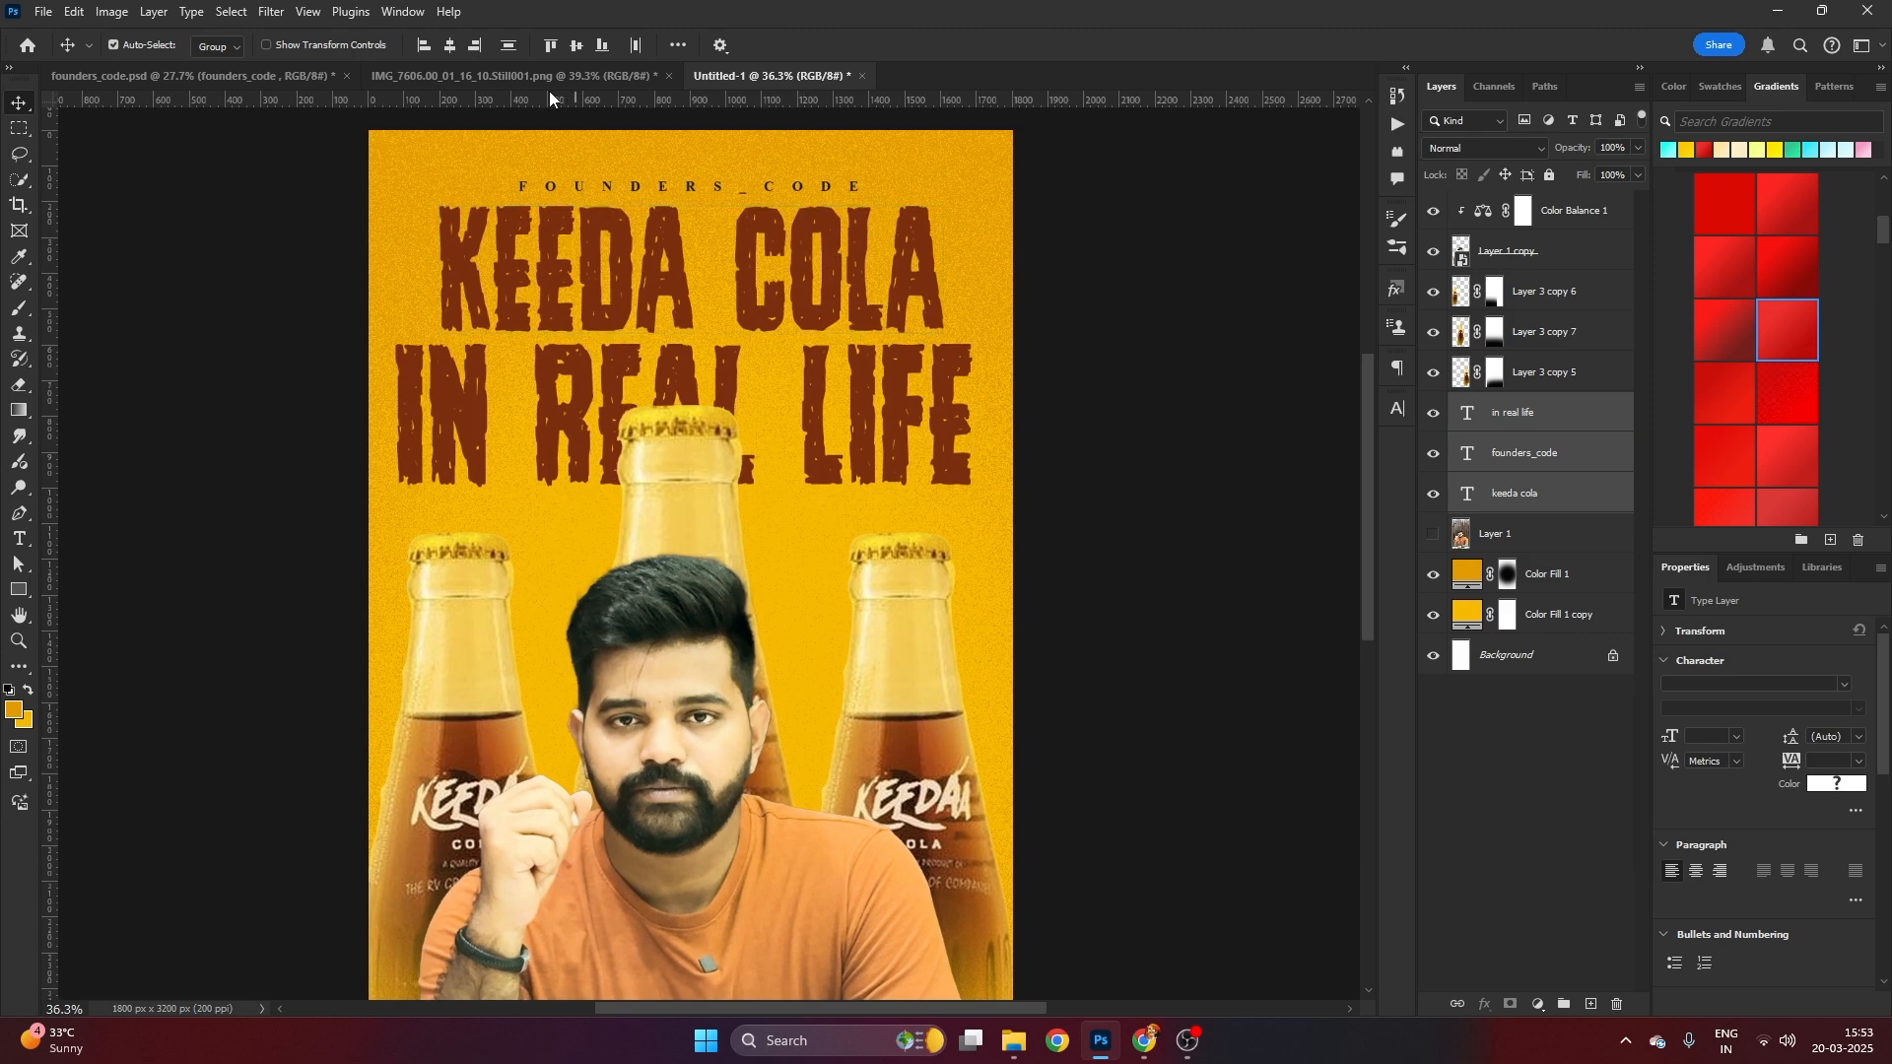
# Bring the thinkframe logo, Group 1, from founders_code.psd into the Untitled-1 poster
pyautogui.click(323, 73)
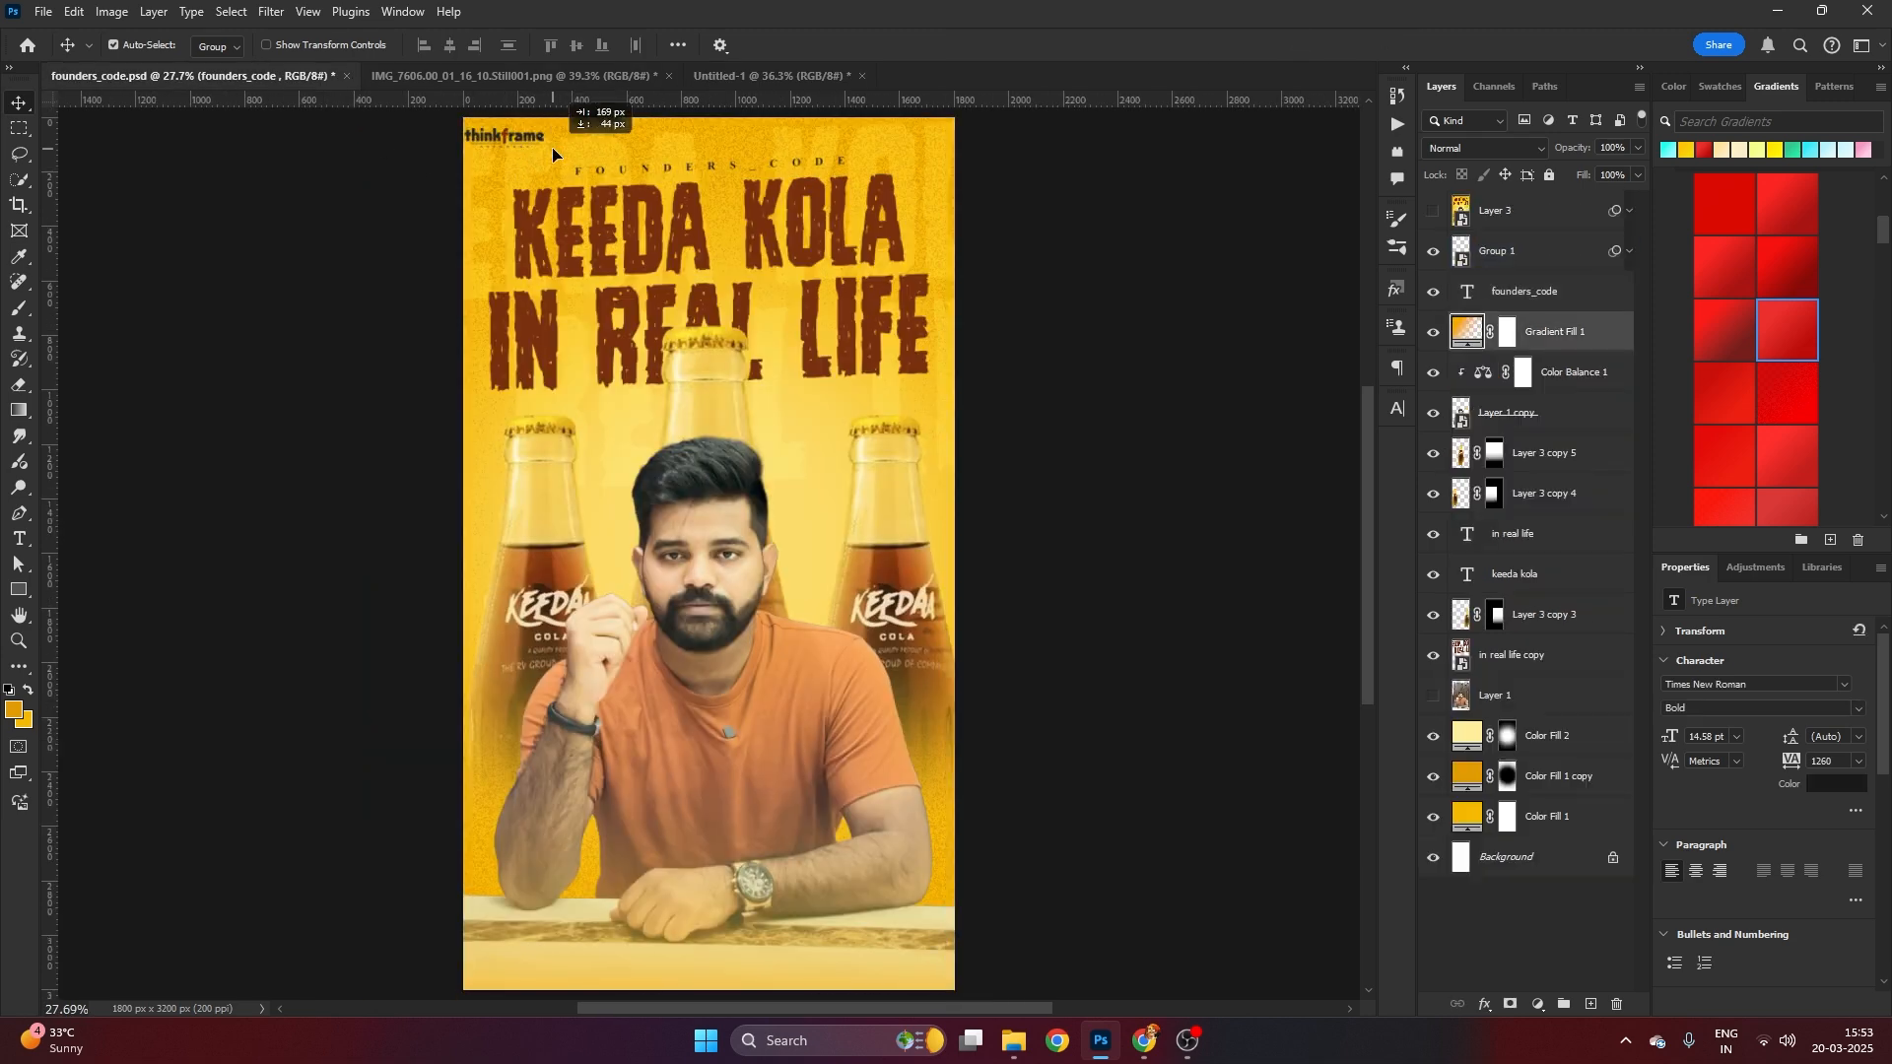
pyautogui.moveTo(1508, 251); pyautogui.dragTo(481, 355)
pyautogui.scroll(5, 469, 377)
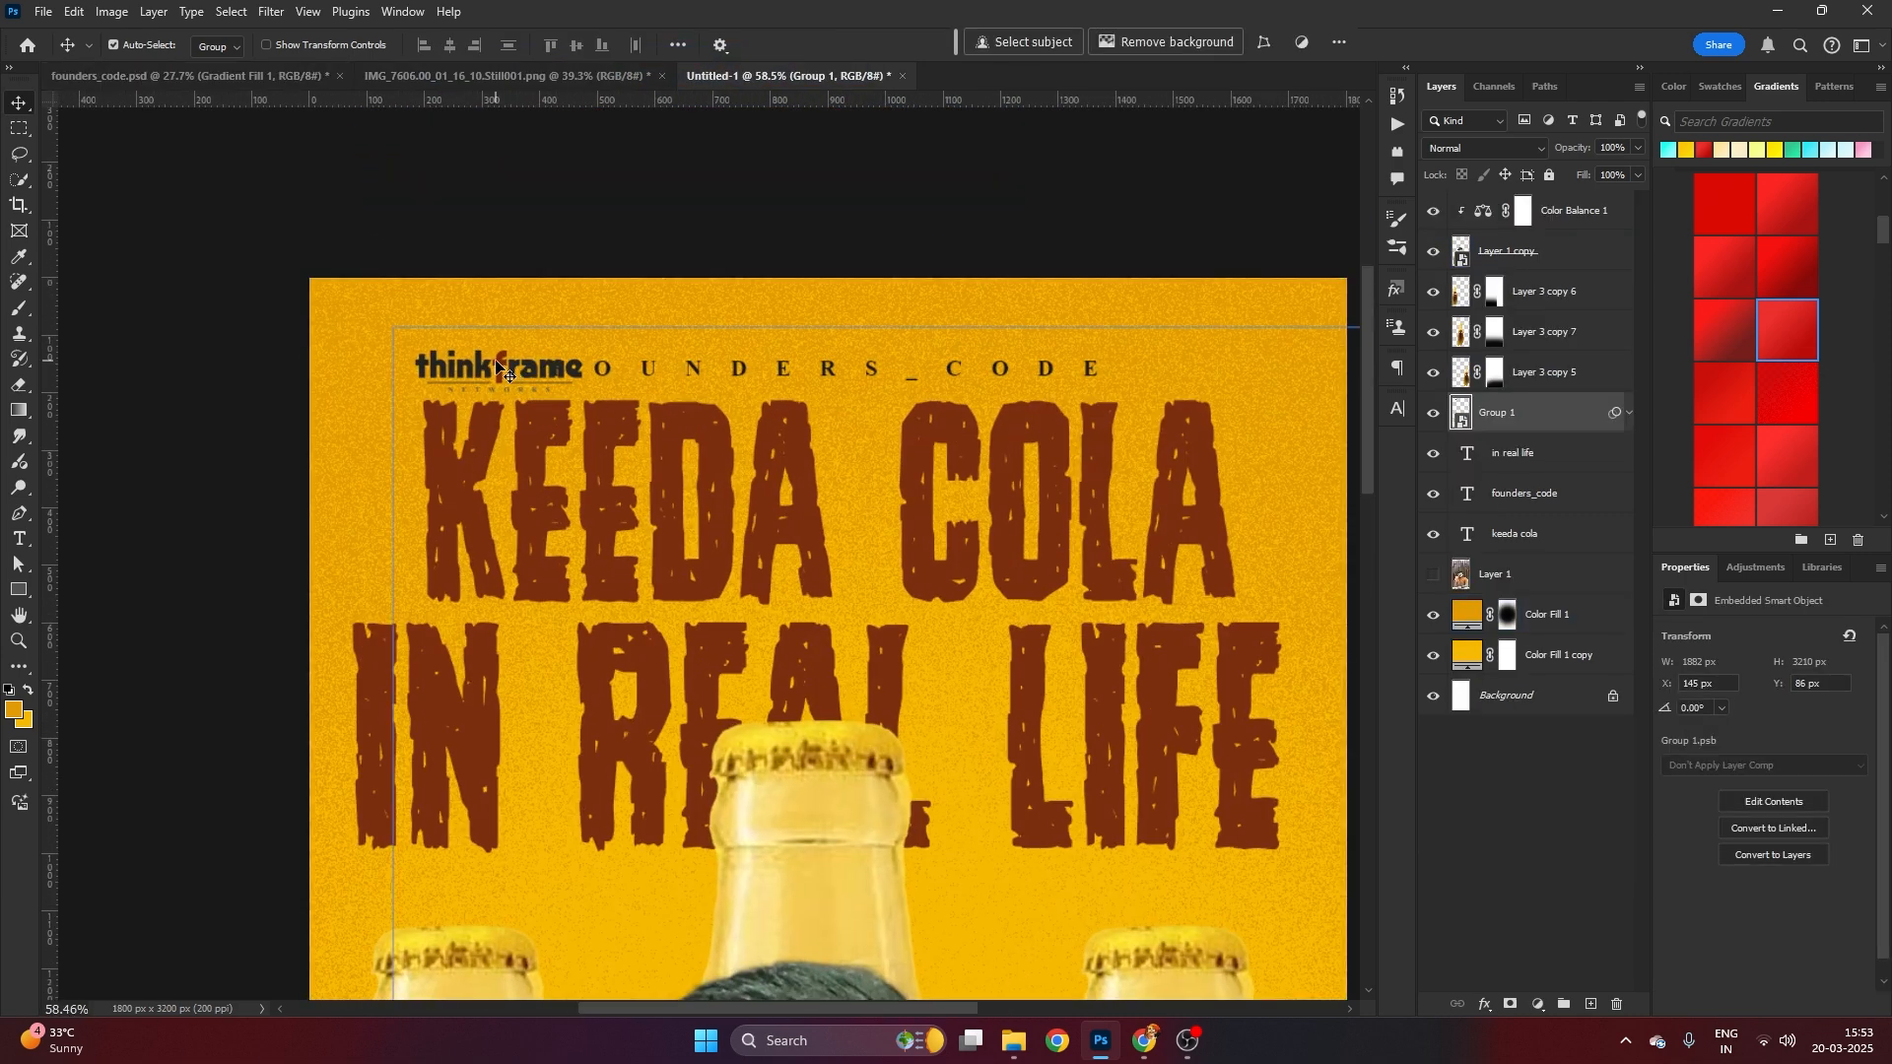
# Scale the thinkframe logo down to about 245 px wide and place it in the poster's upper-left corner
pyautogui.click(1499, 414)
pyautogui.hotkey('ctrl', 't')
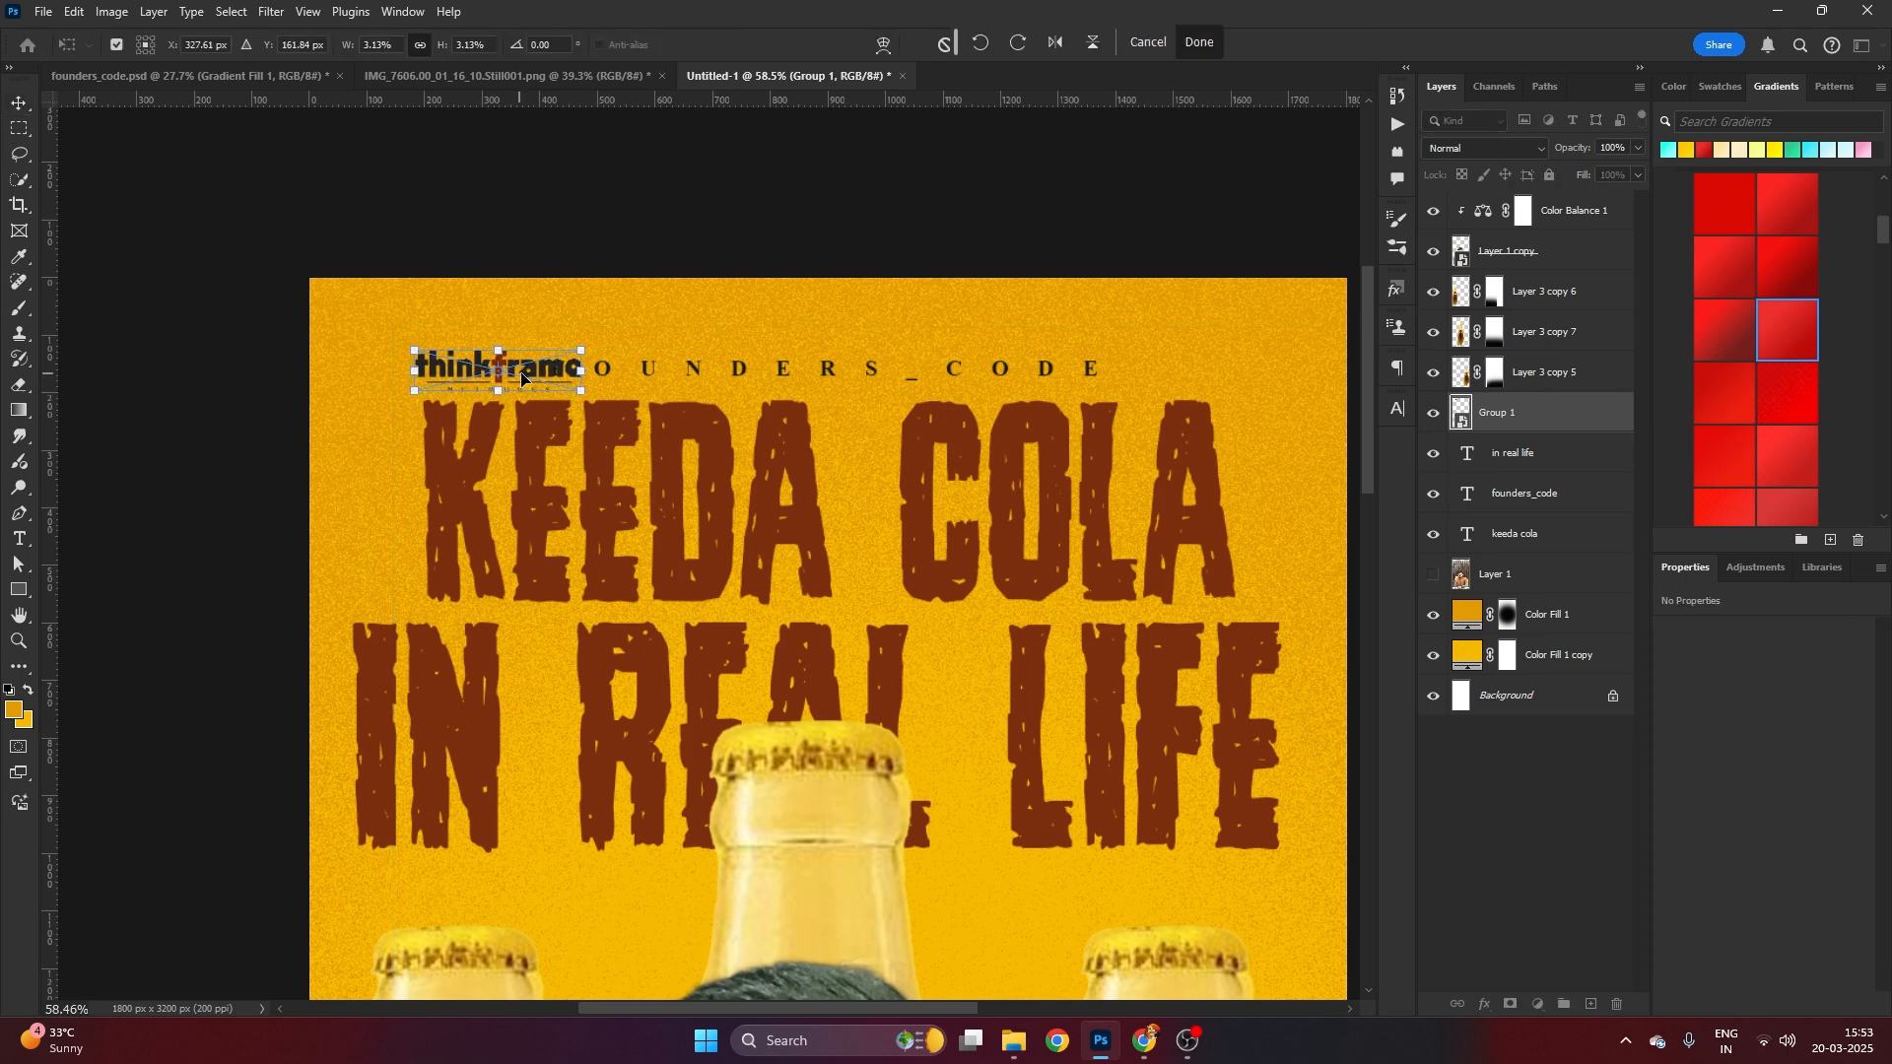
pyautogui.moveTo(529, 383); pyautogui.dragTo(443, 327)
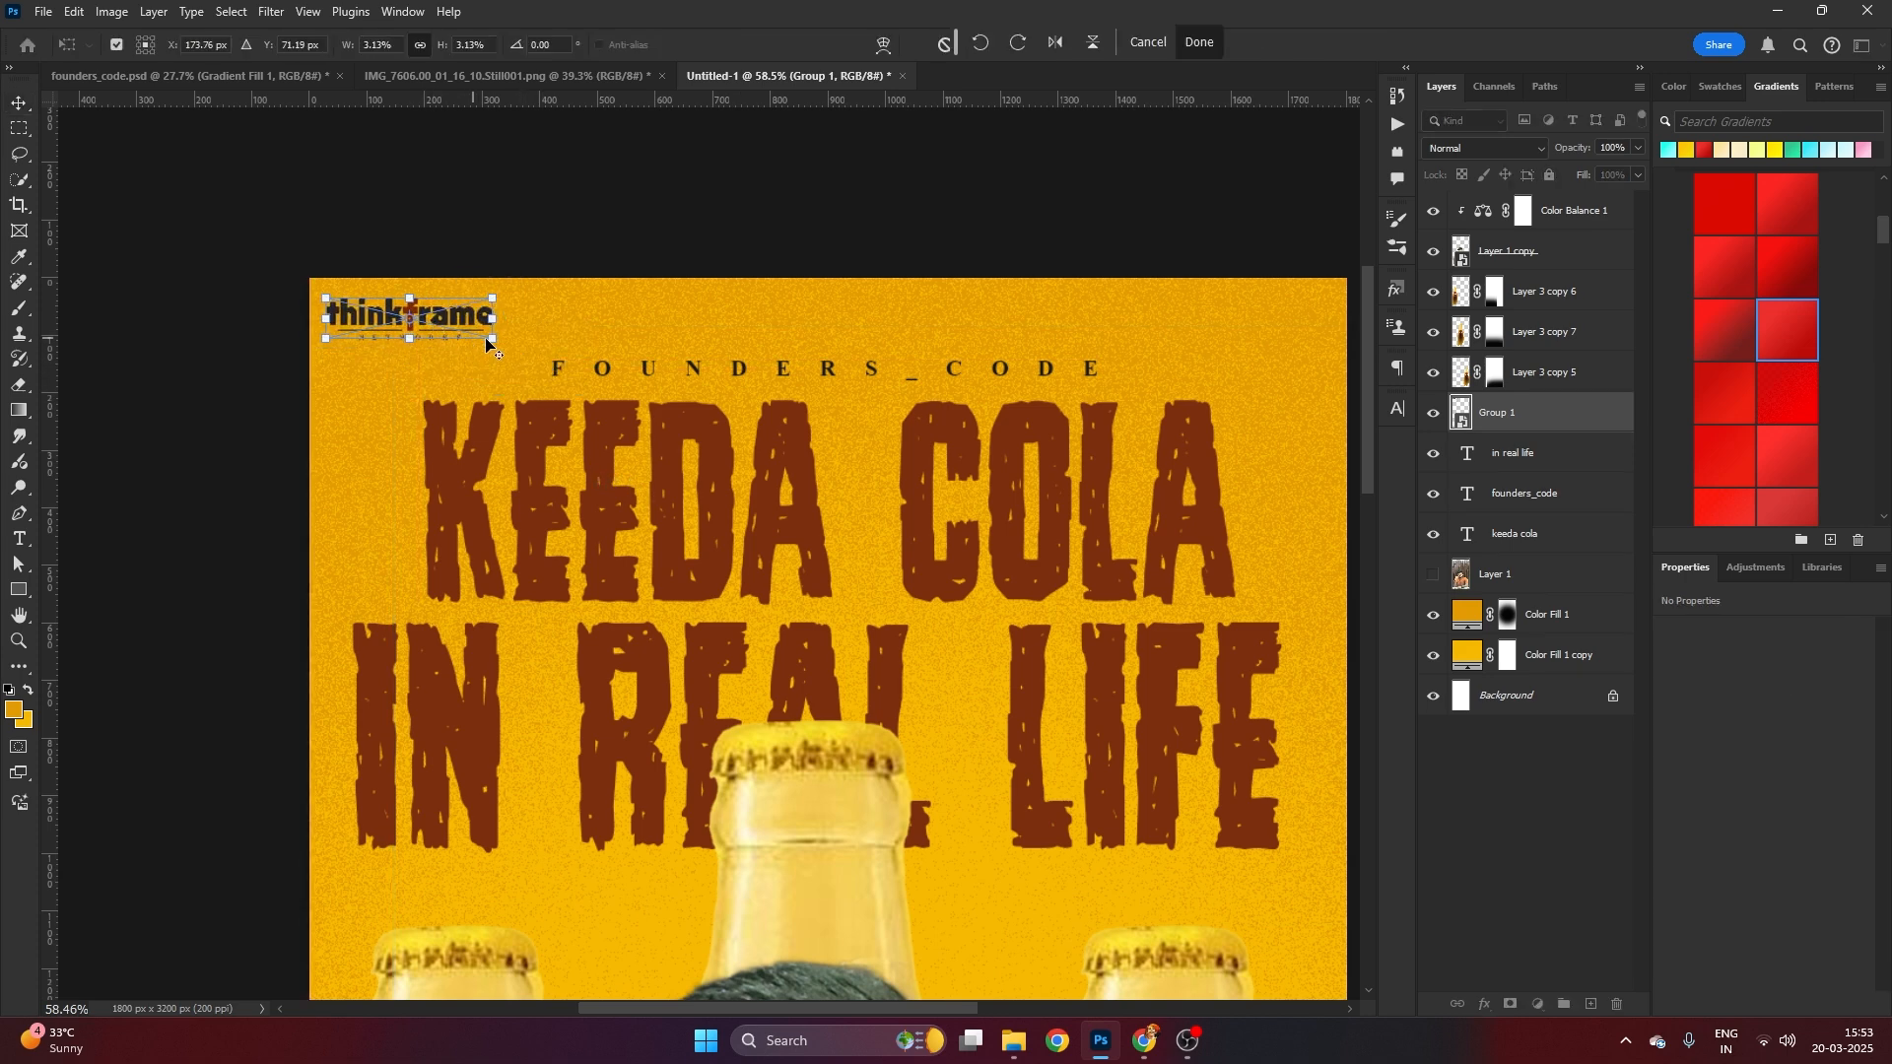
pyautogui.press('Return')
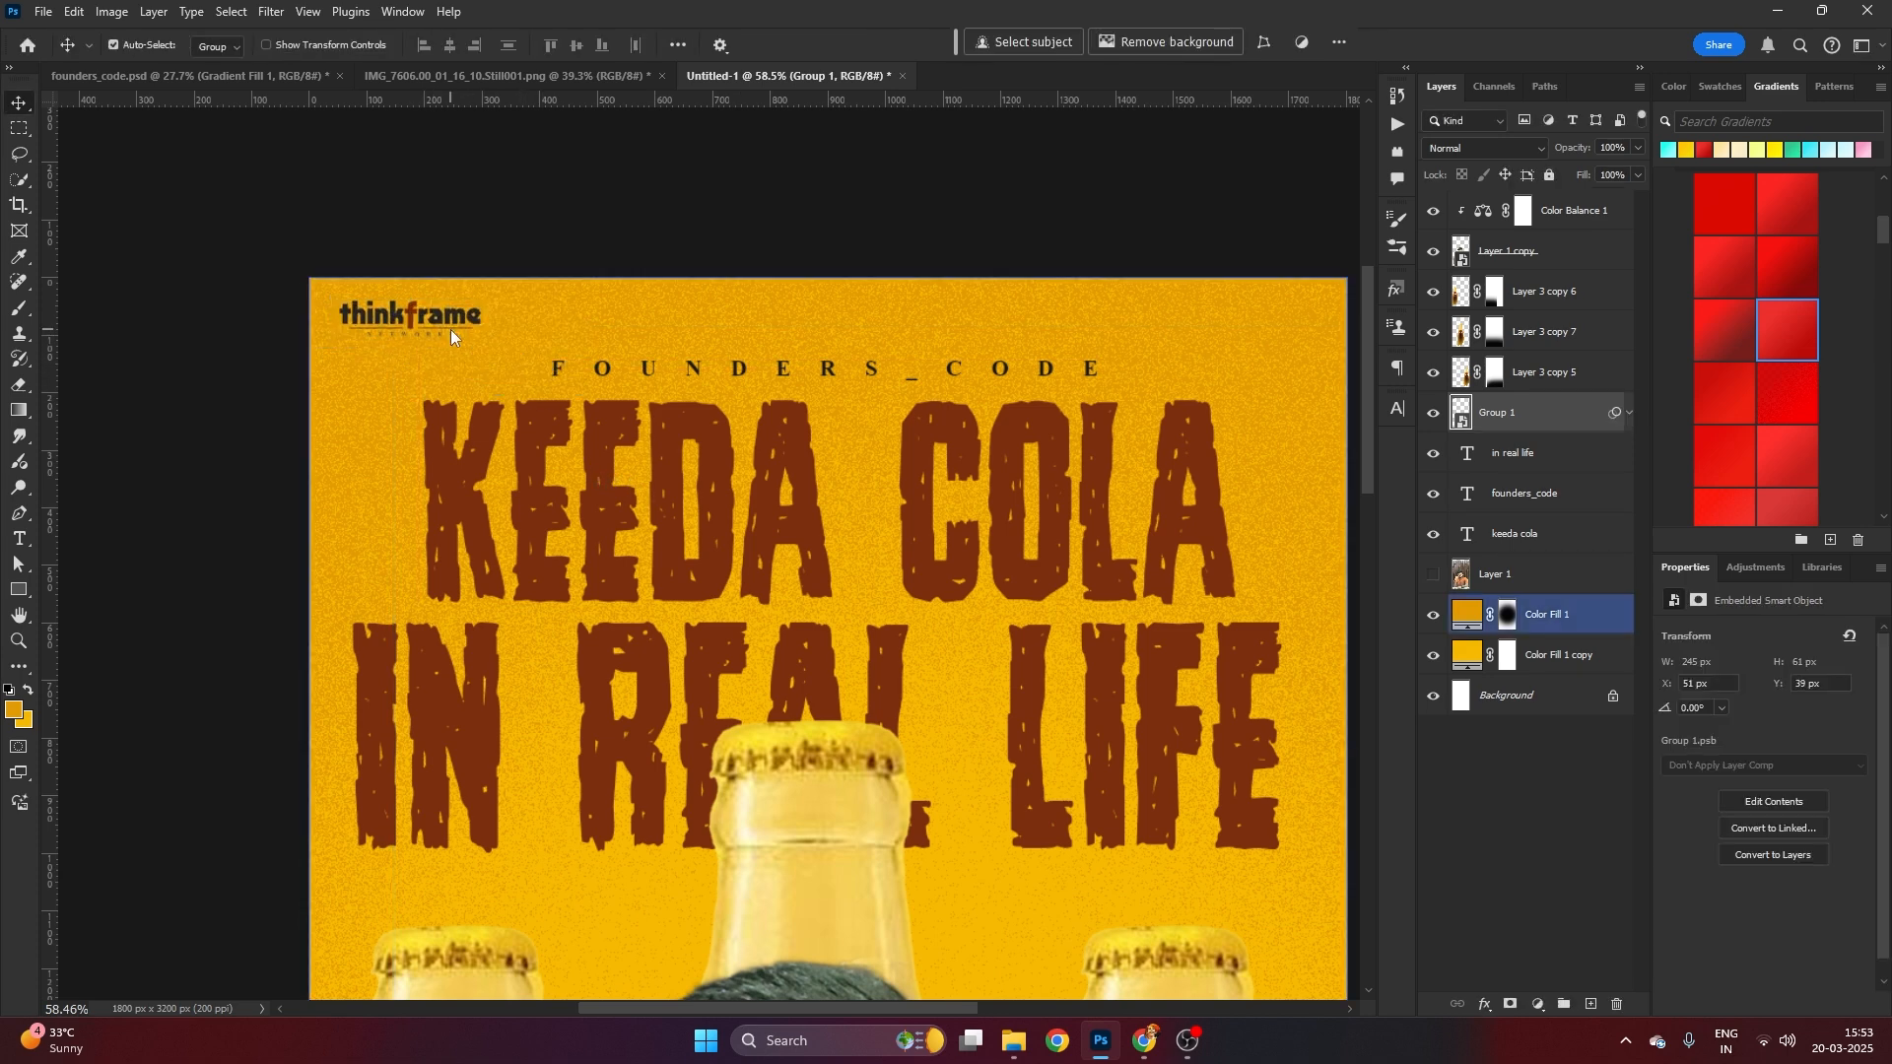
# Nudge the thinkframe logo further into the corner, to X 23 px and Y 33 px
pyautogui.press('Left')
pyautogui.press('Left')
pyautogui.press('Left')
pyautogui.press('Left')
pyautogui.press('Left')
pyautogui.press('Left')
pyautogui.press('Left')
pyautogui.press('Left')
pyautogui.press('Left')
pyautogui.press('Left')
pyautogui.press('Left')
pyautogui.press('Left')
pyautogui.press('Left')
pyautogui.press('Left')
pyautogui.press('Left')
pyautogui.press('Left')
pyautogui.press('Left')
pyautogui.press('Left')
pyautogui.press('Left')
pyautogui.press('Left')
pyautogui.press('Up')
pyautogui.press('Up')
pyautogui.press('Up')
pyautogui.press('Up')
pyautogui.press('Up')
pyautogui.press('Up')
pyautogui.press('Up')
pyautogui.press('Up')
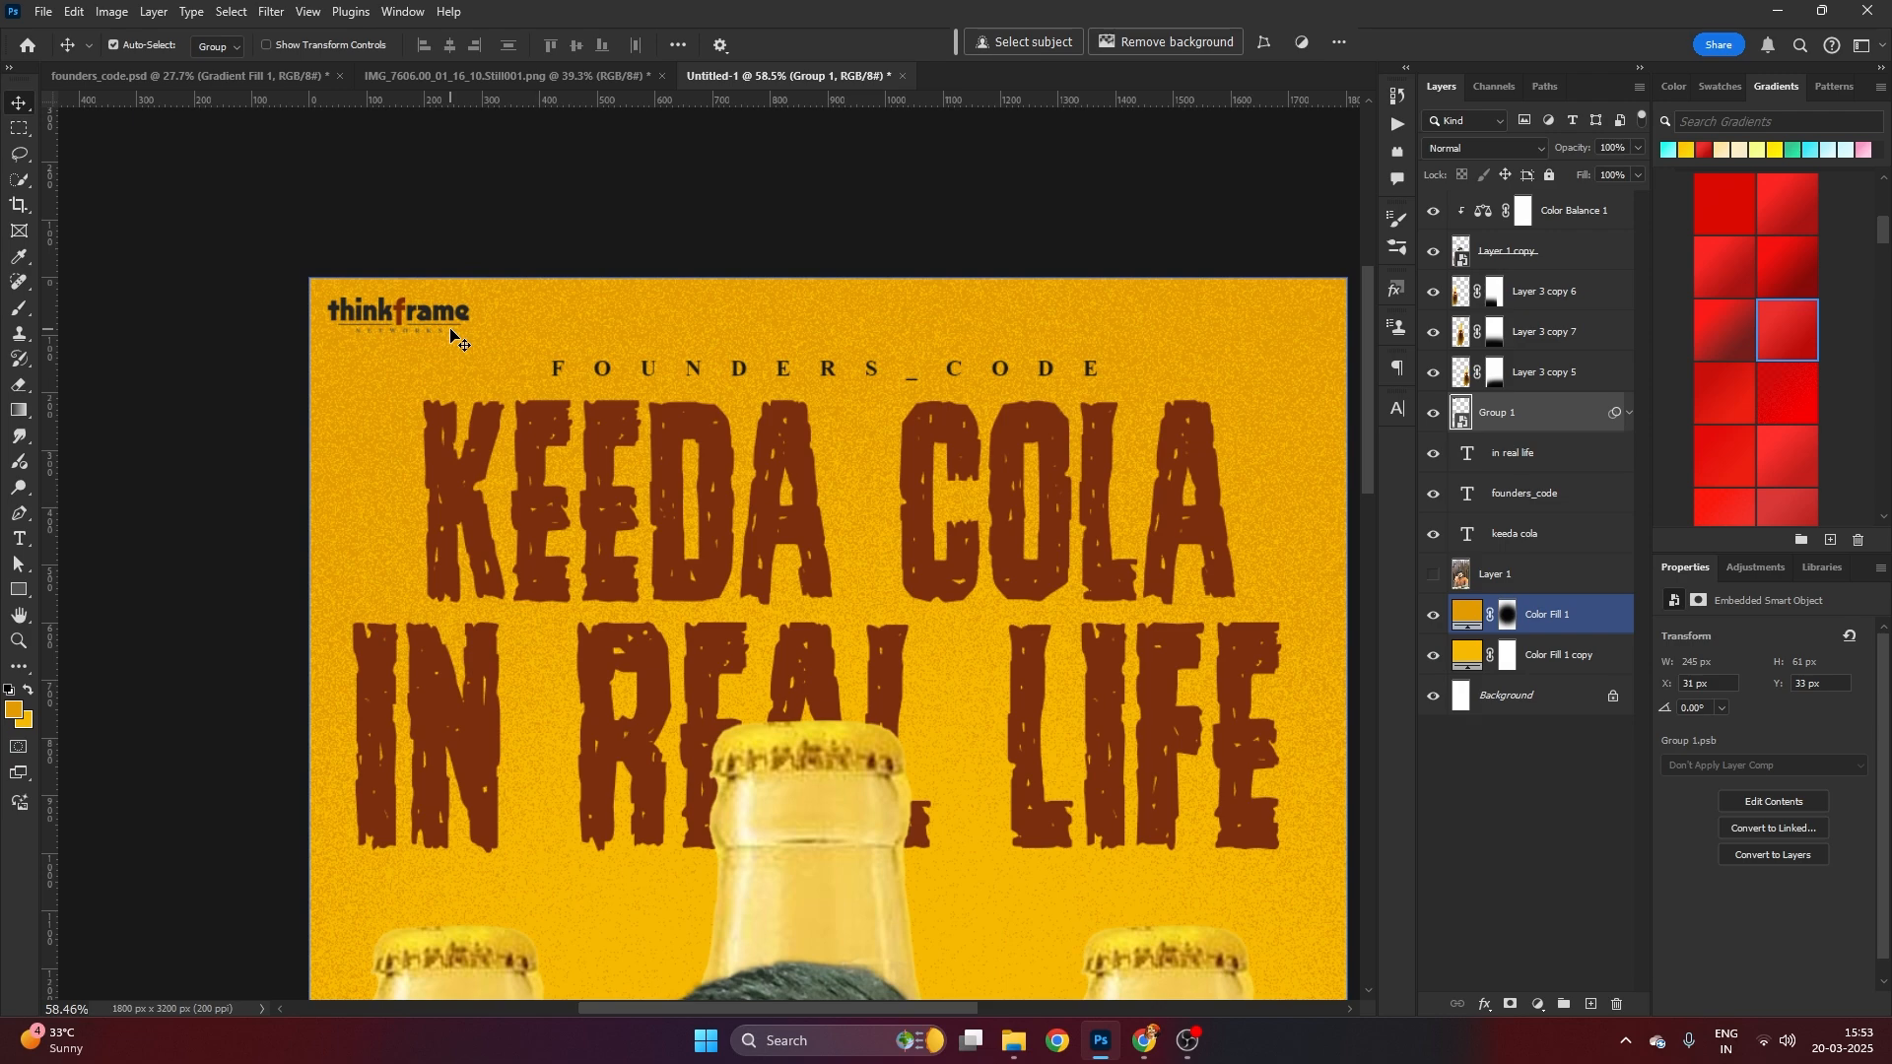
pyautogui.press('Left')
pyautogui.press('Left')
pyautogui.press('Left')
pyautogui.press('Left')
pyautogui.press('Left')
pyautogui.press('Left')
pyautogui.press('Left')
pyautogui.press('Left')
# Add a Solid Color fill layer in pale yellow #ffdc90 directly above Color Fill 1
pyautogui.scroll(-5, 454, 335)
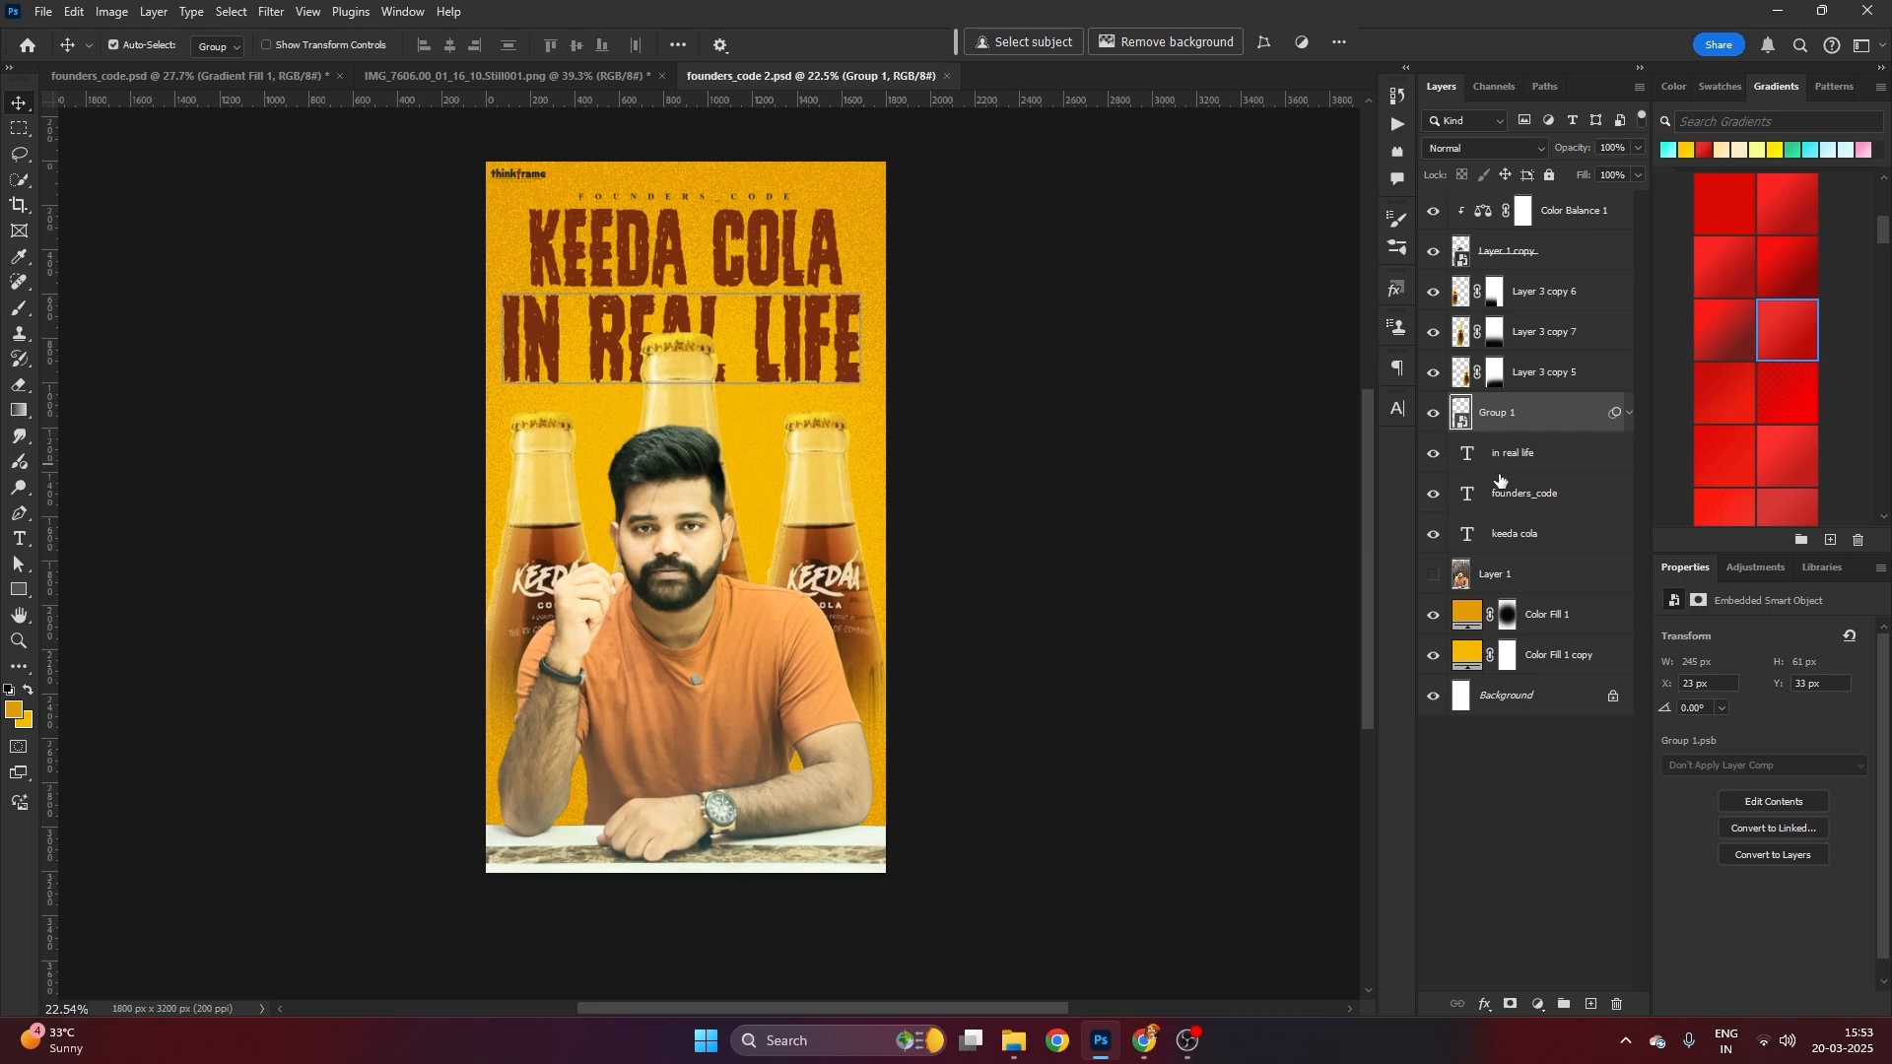
pyautogui.click(1542, 615)
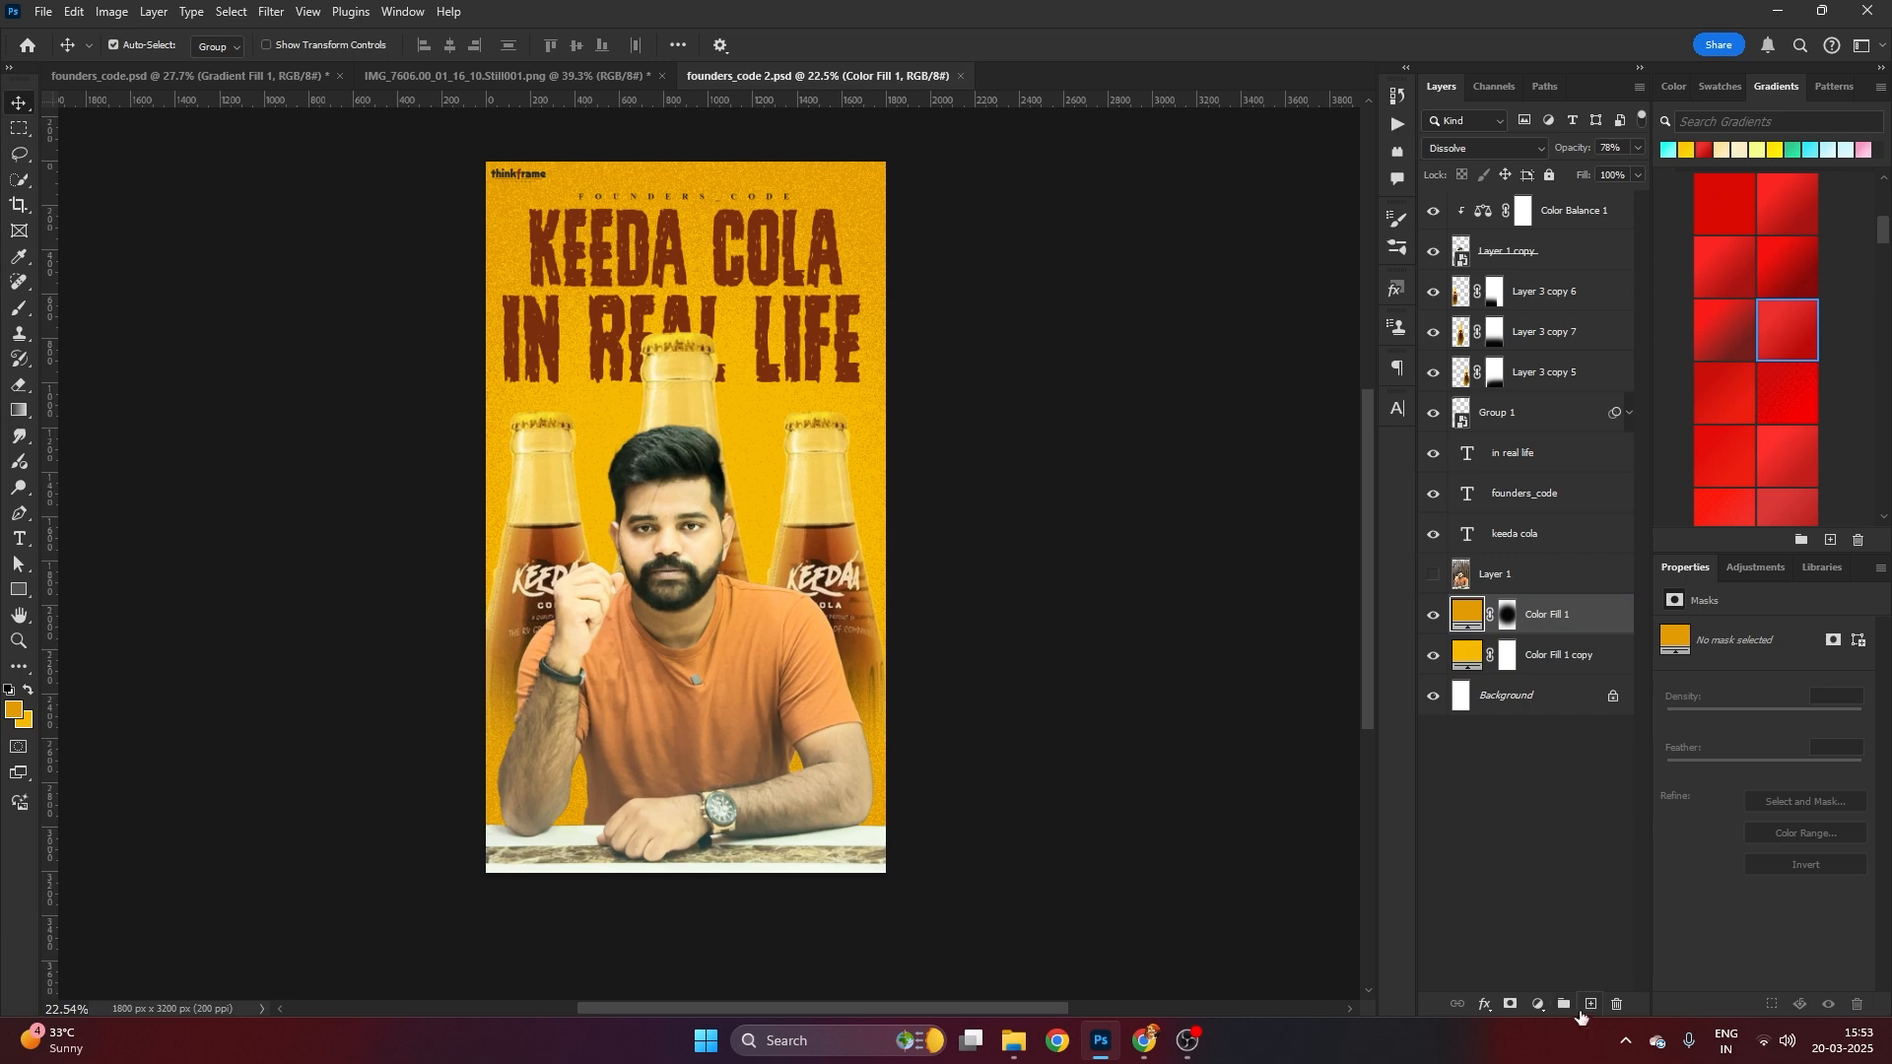
pyautogui.click(1540, 1003)
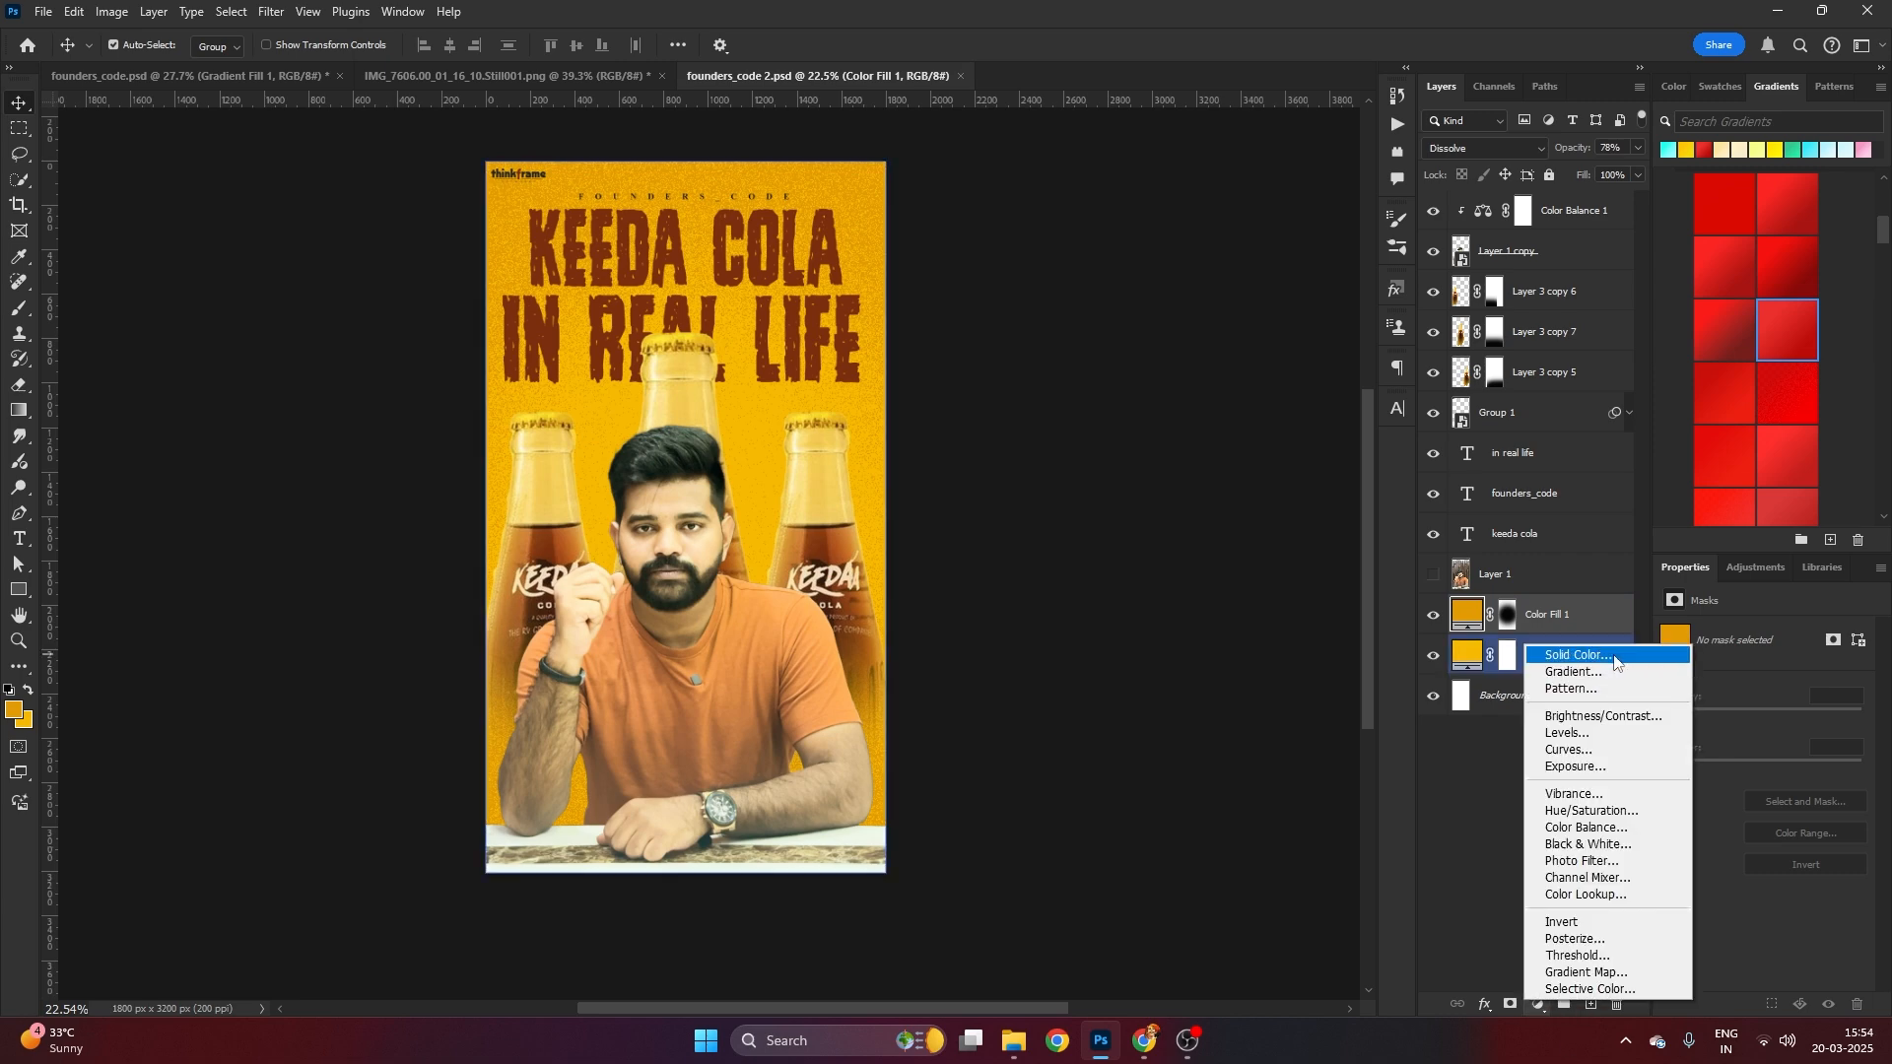
pyautogui.click(1598, 652)
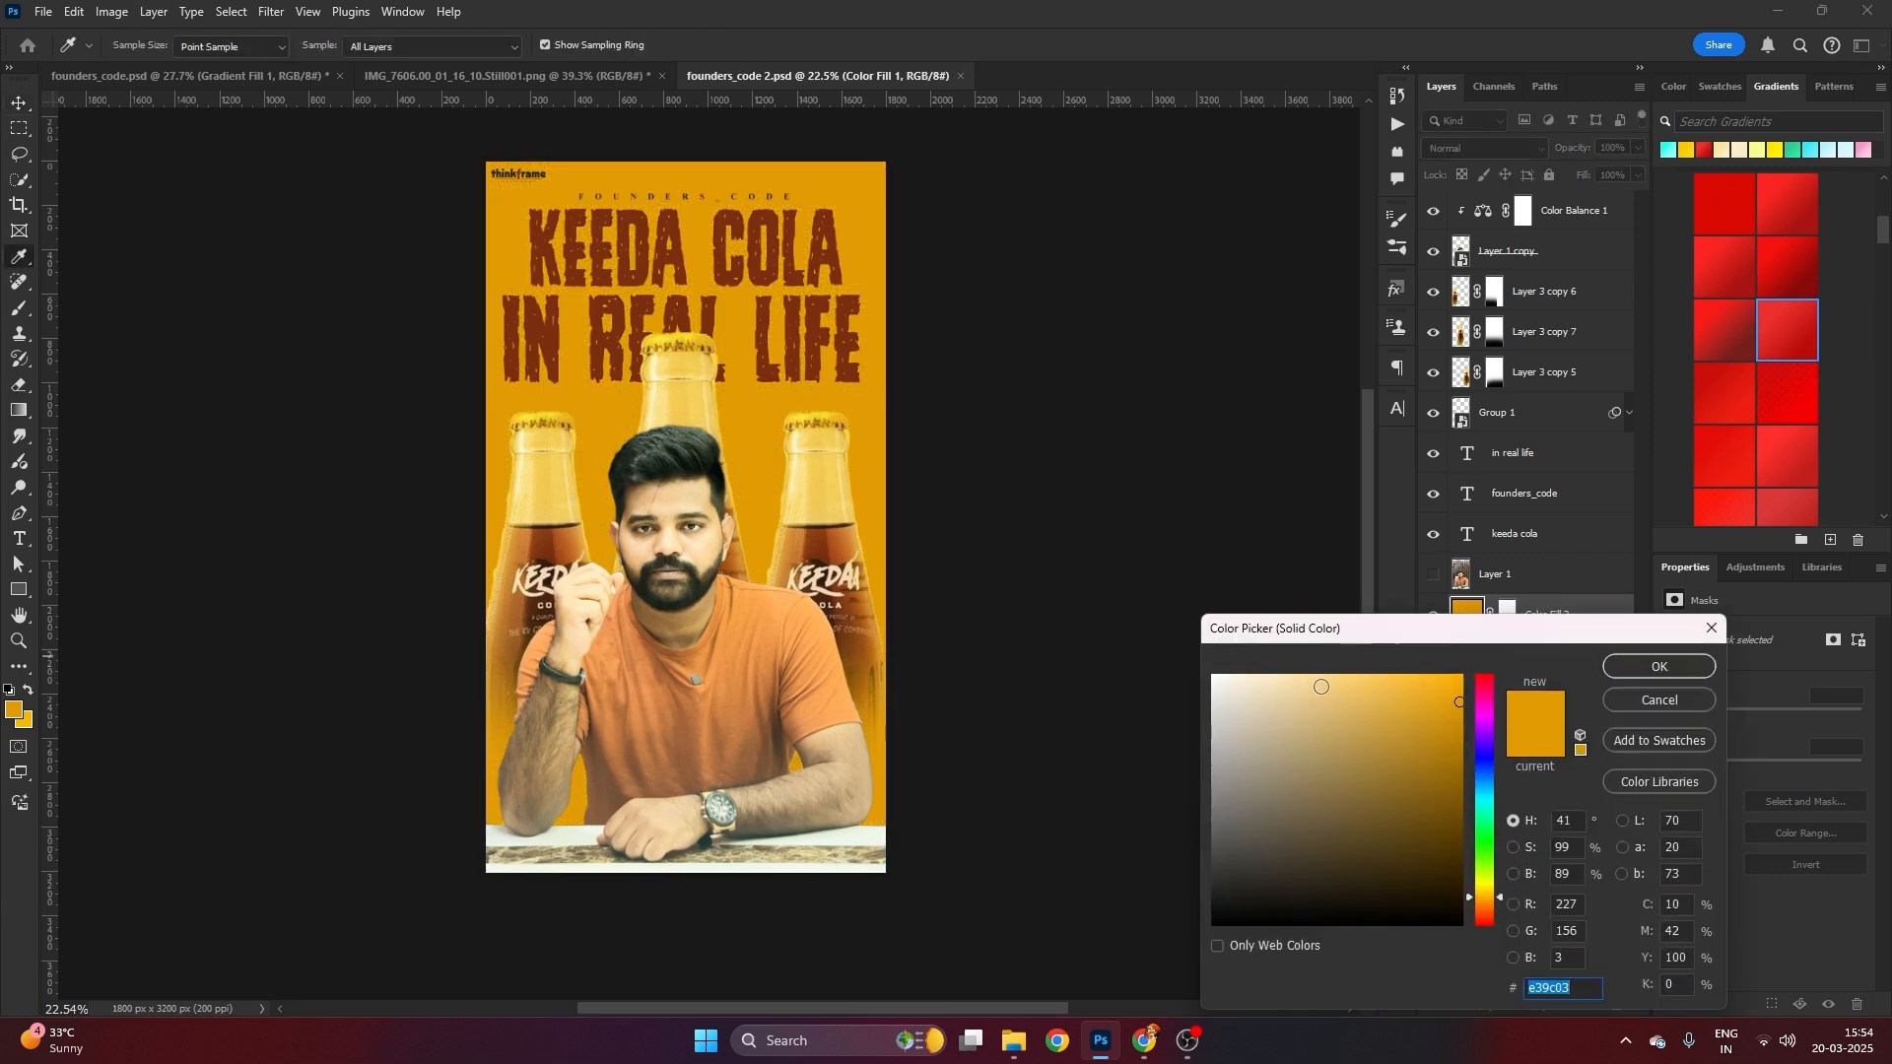
pyautogui.moveTo(1321, 687); pyautogui.dragTo(1320, 638)
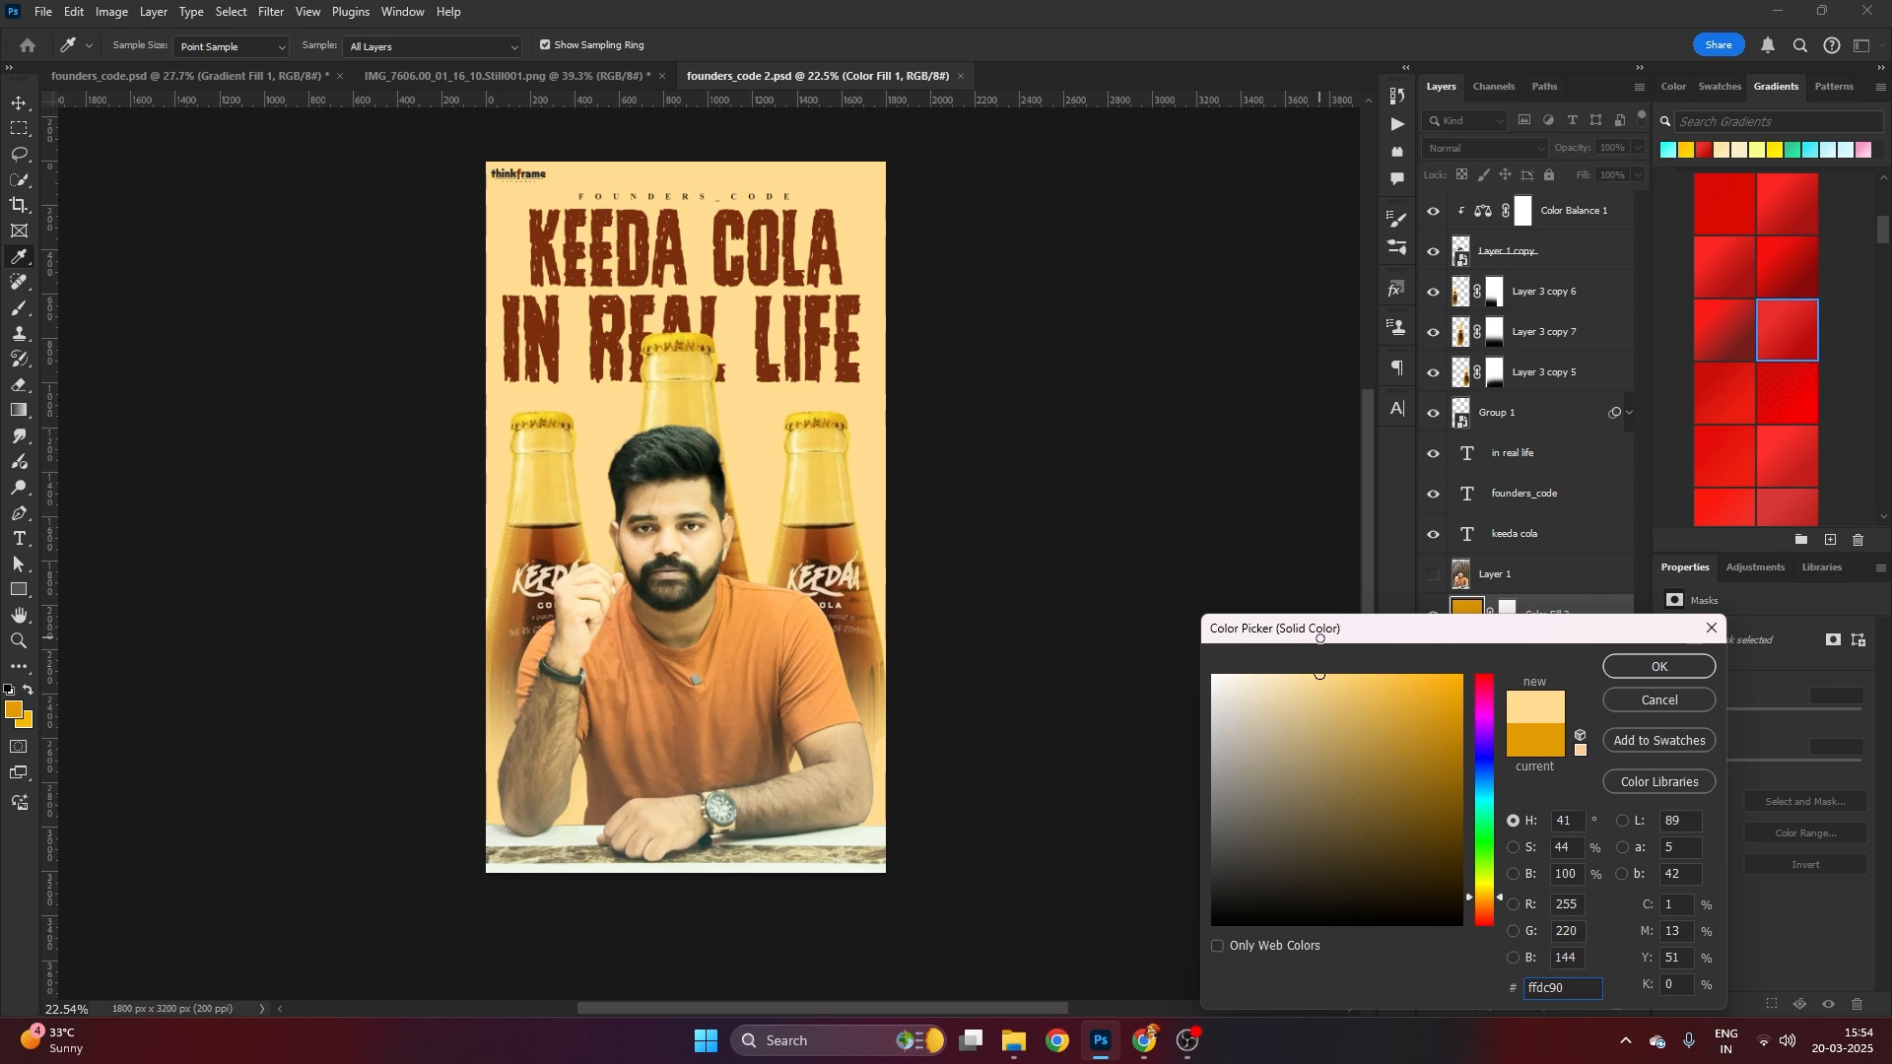
pyautogui.click(1660, 667)
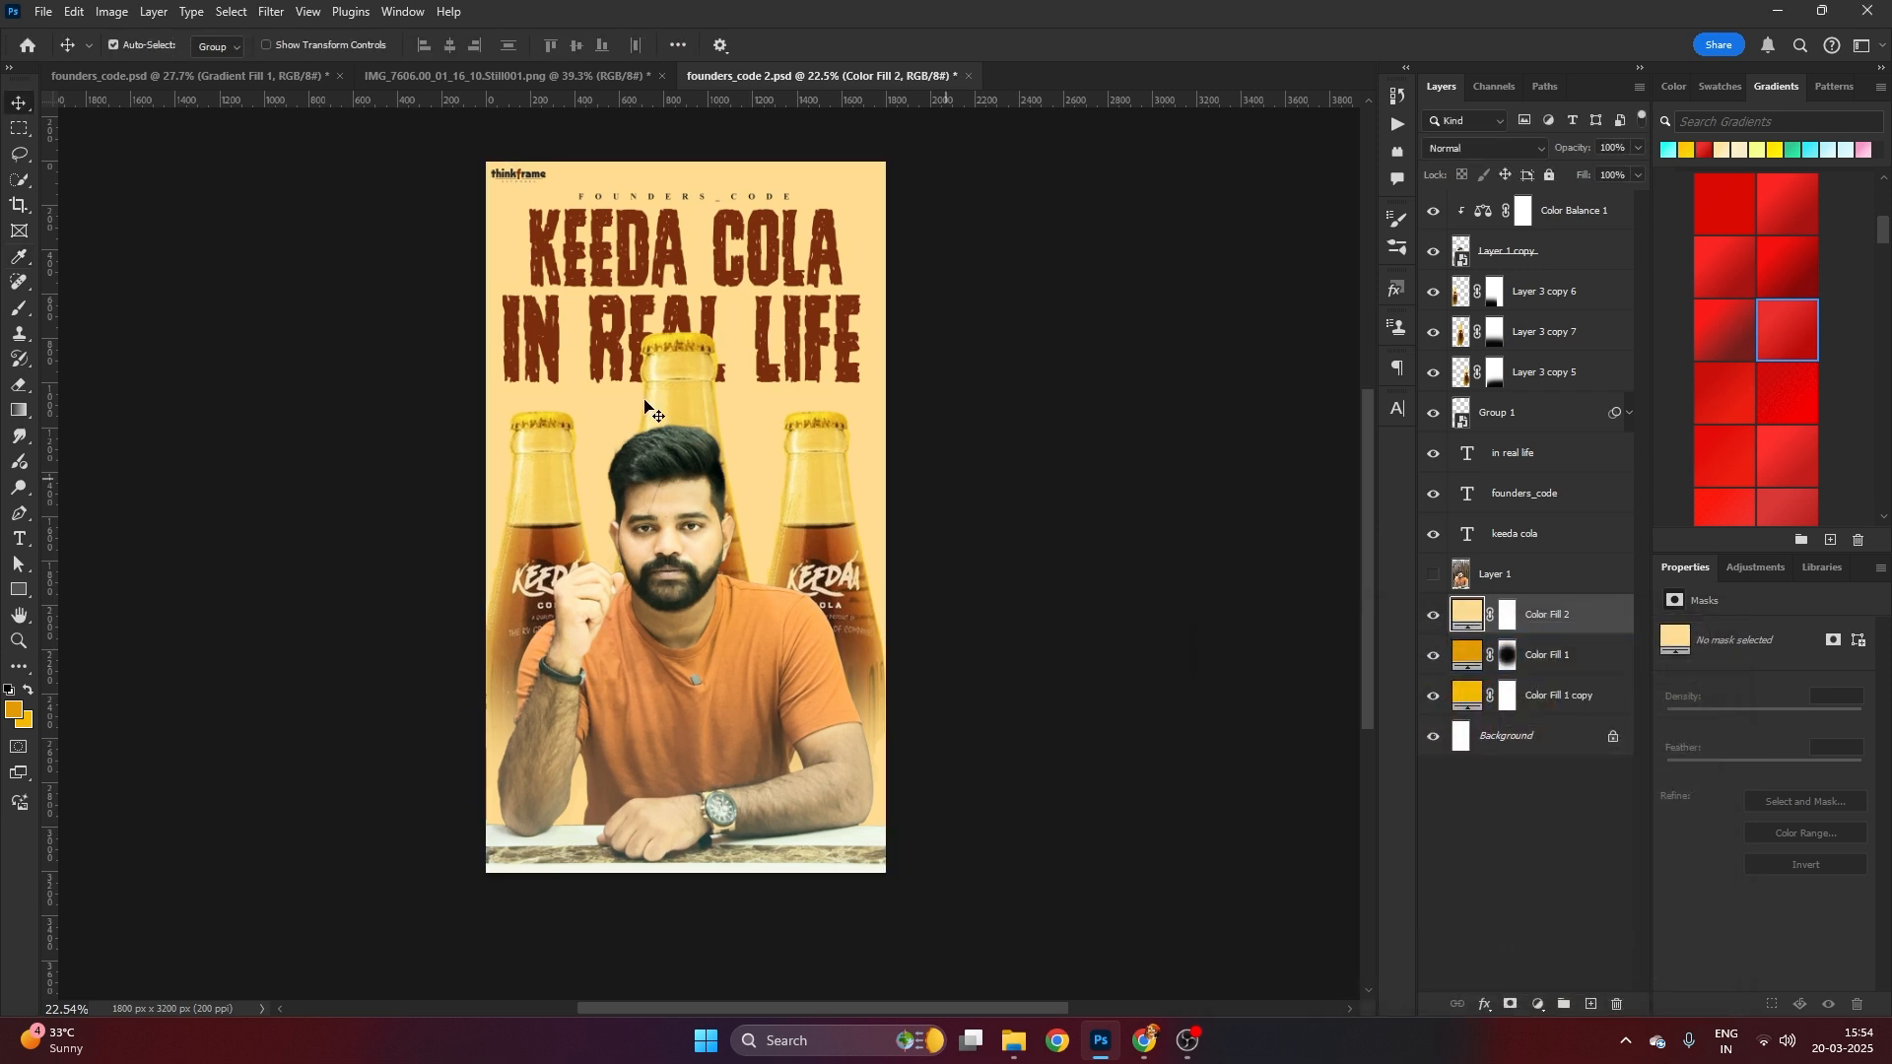
# Paint black on the Color Fill 2 mask at the poster's centre with a soft brush of about 2312 px
pyautogui.click(19, 308)
pyautogui.click(1508, 614)
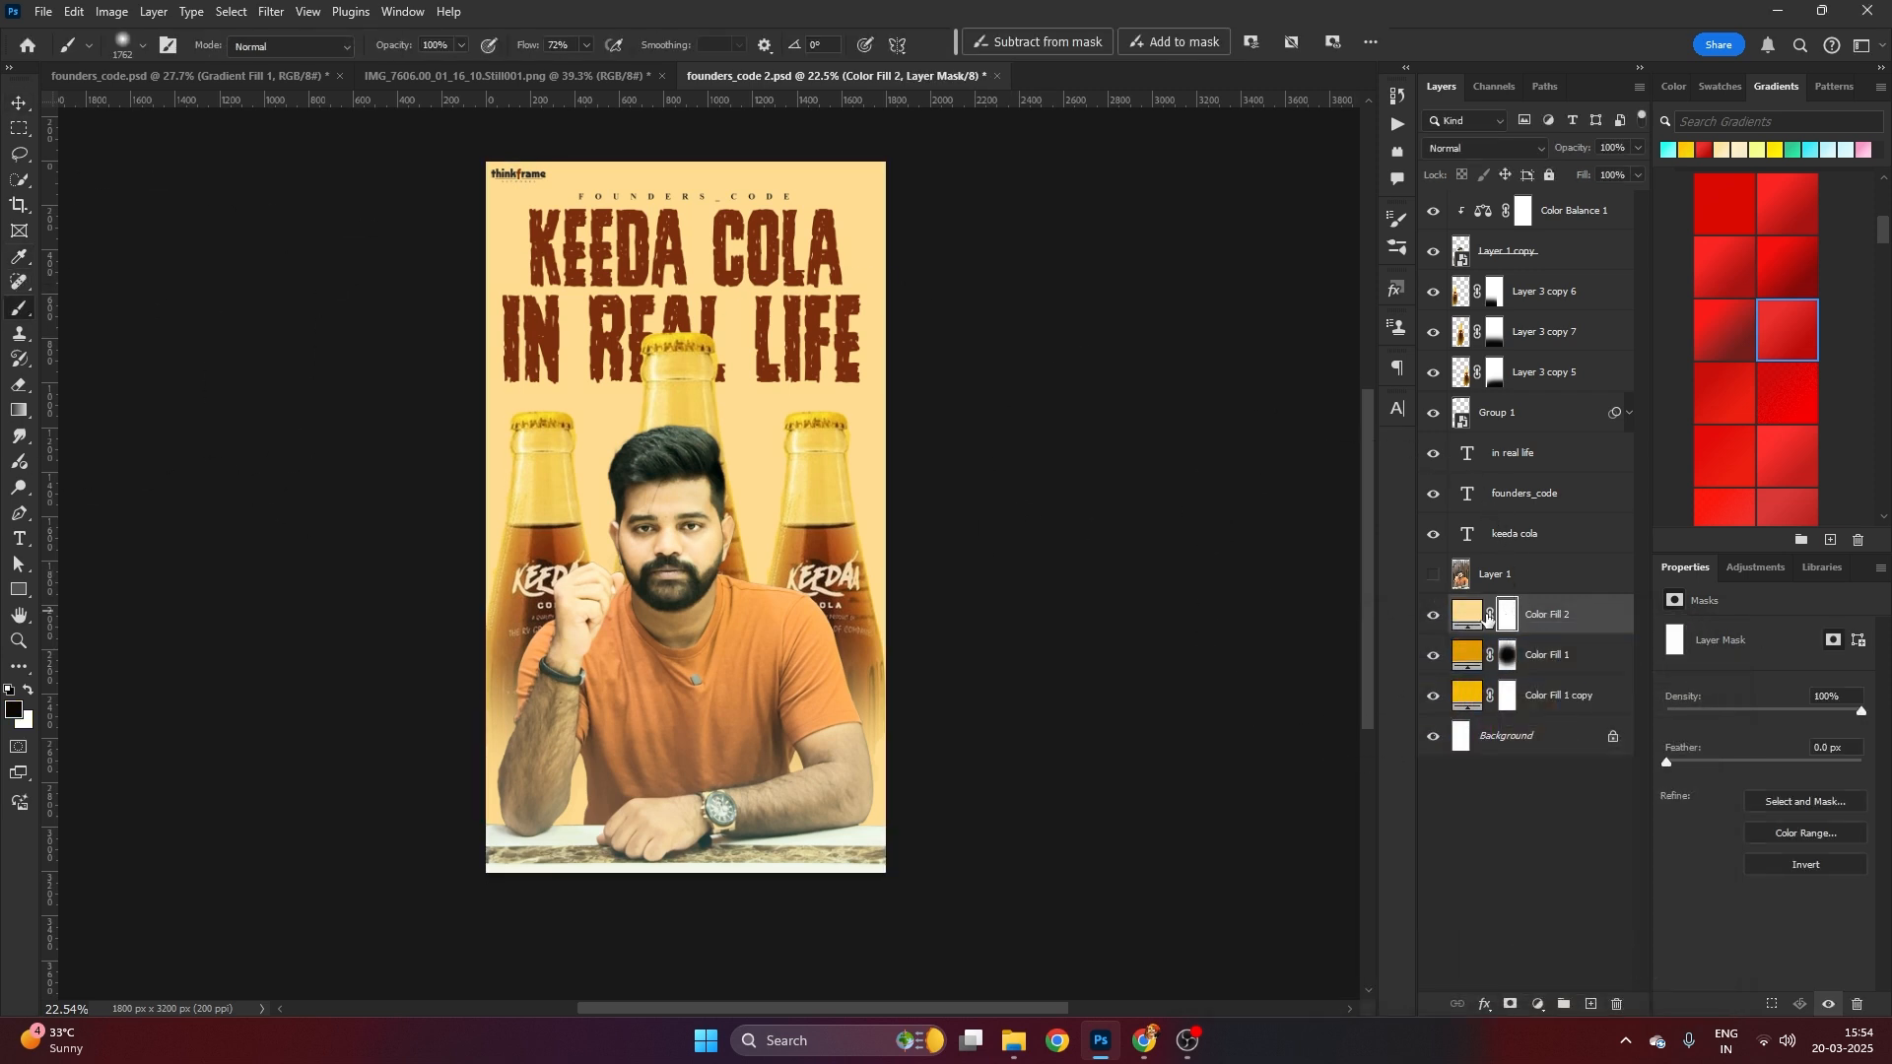
pyautogui.moveTo(680, 525)
pyautogui.mouseDown()
pyautogui.moveTo(727, 501)
pyautogui.moveTo(752, 515)
pyautogui.moveTo(680, 525)
pyautogui.mouseUp()
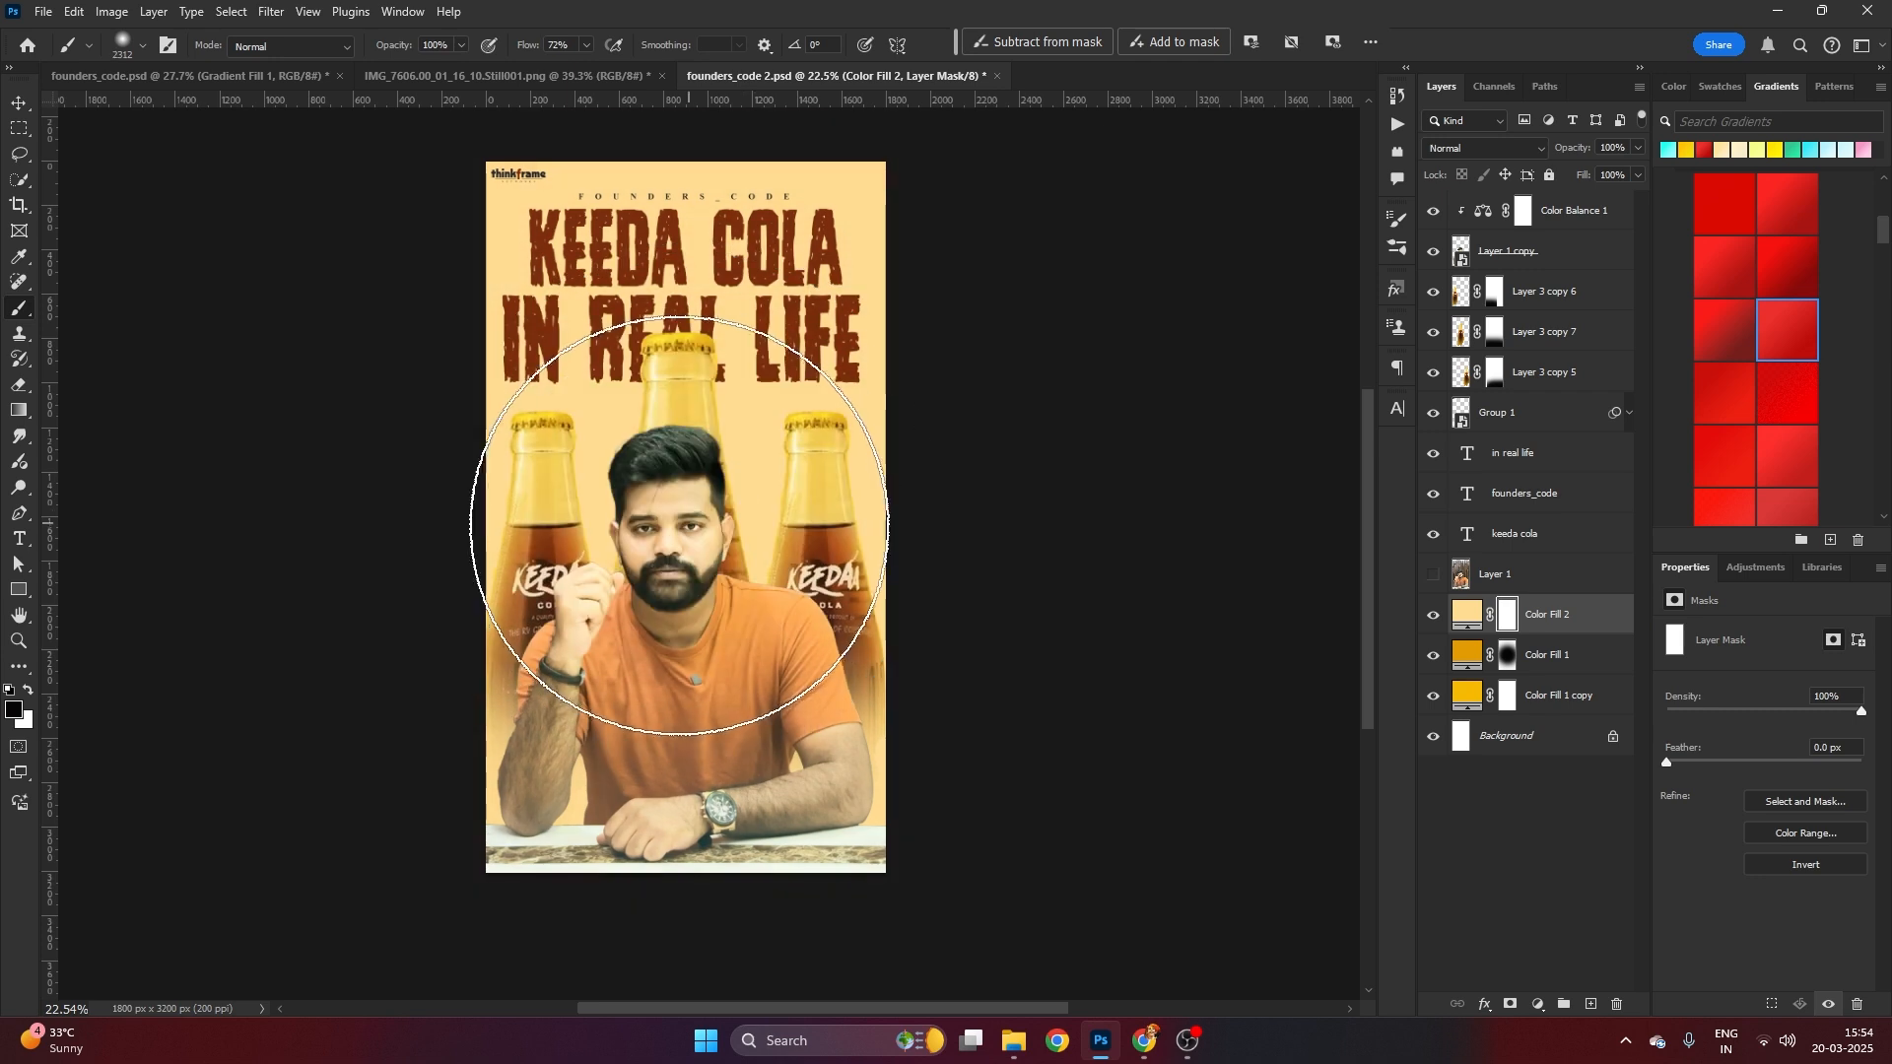
pyautogui.click(692, 535)
pyautogui.click(682, 535)
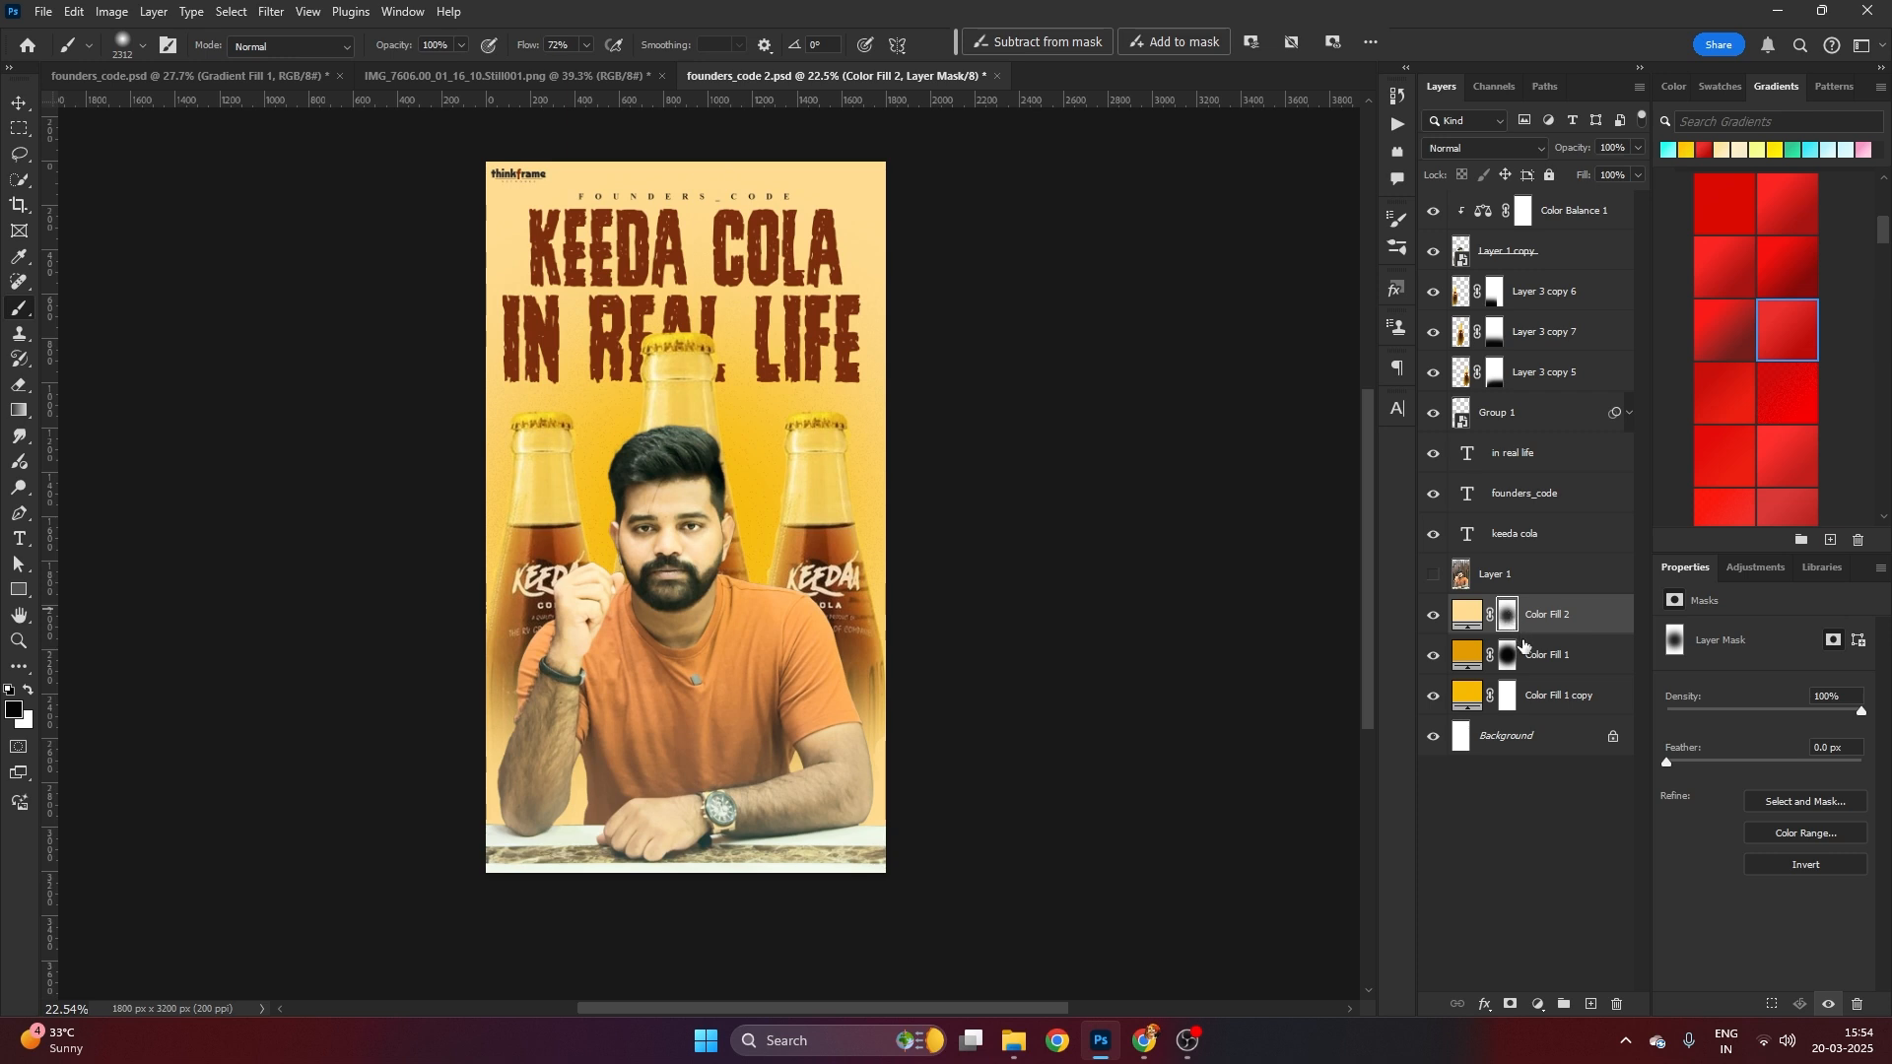
# Invert the Color Fill 2 mask to leave a central glow behind the man, and set the layer's opacity to 75%
pyautogui.hotkey('ctrl', 'i')
pyautogui.press('v')
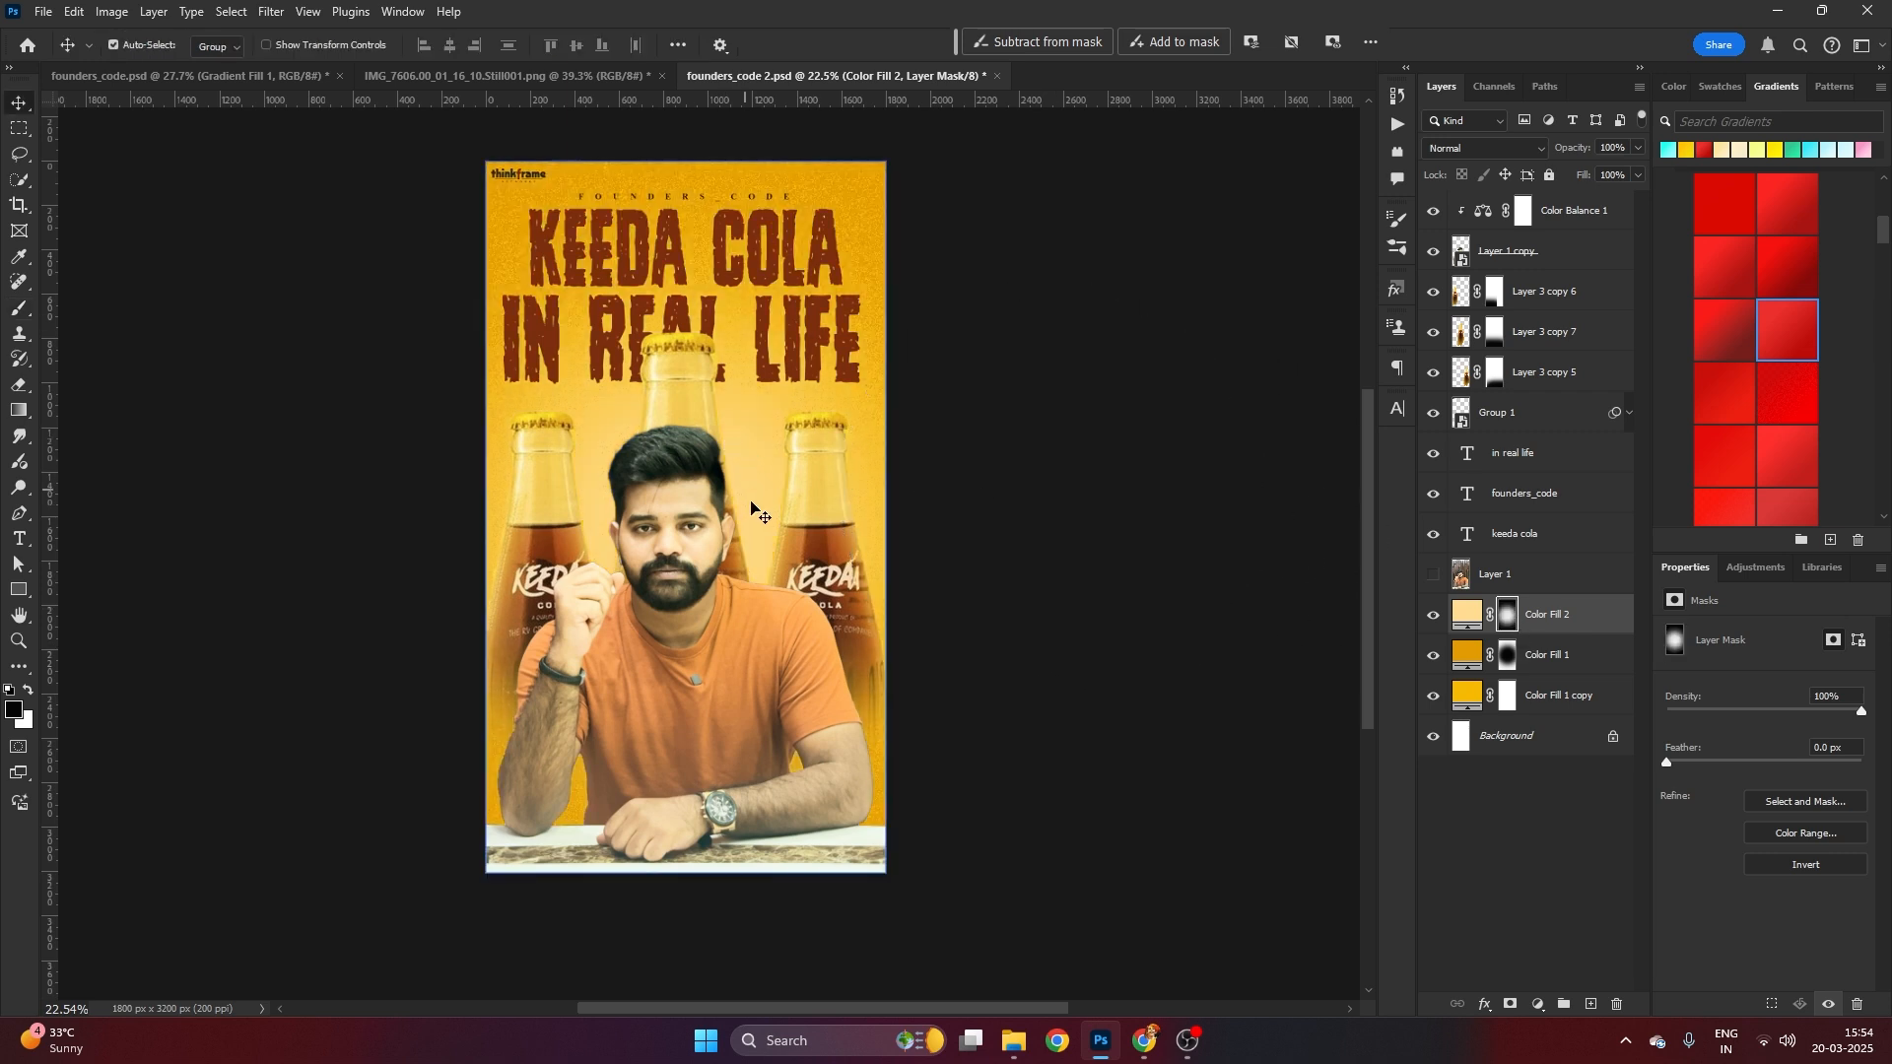
pyautogui.moveTo(1575, 147); pyautogui.dragTo(1550, 148)
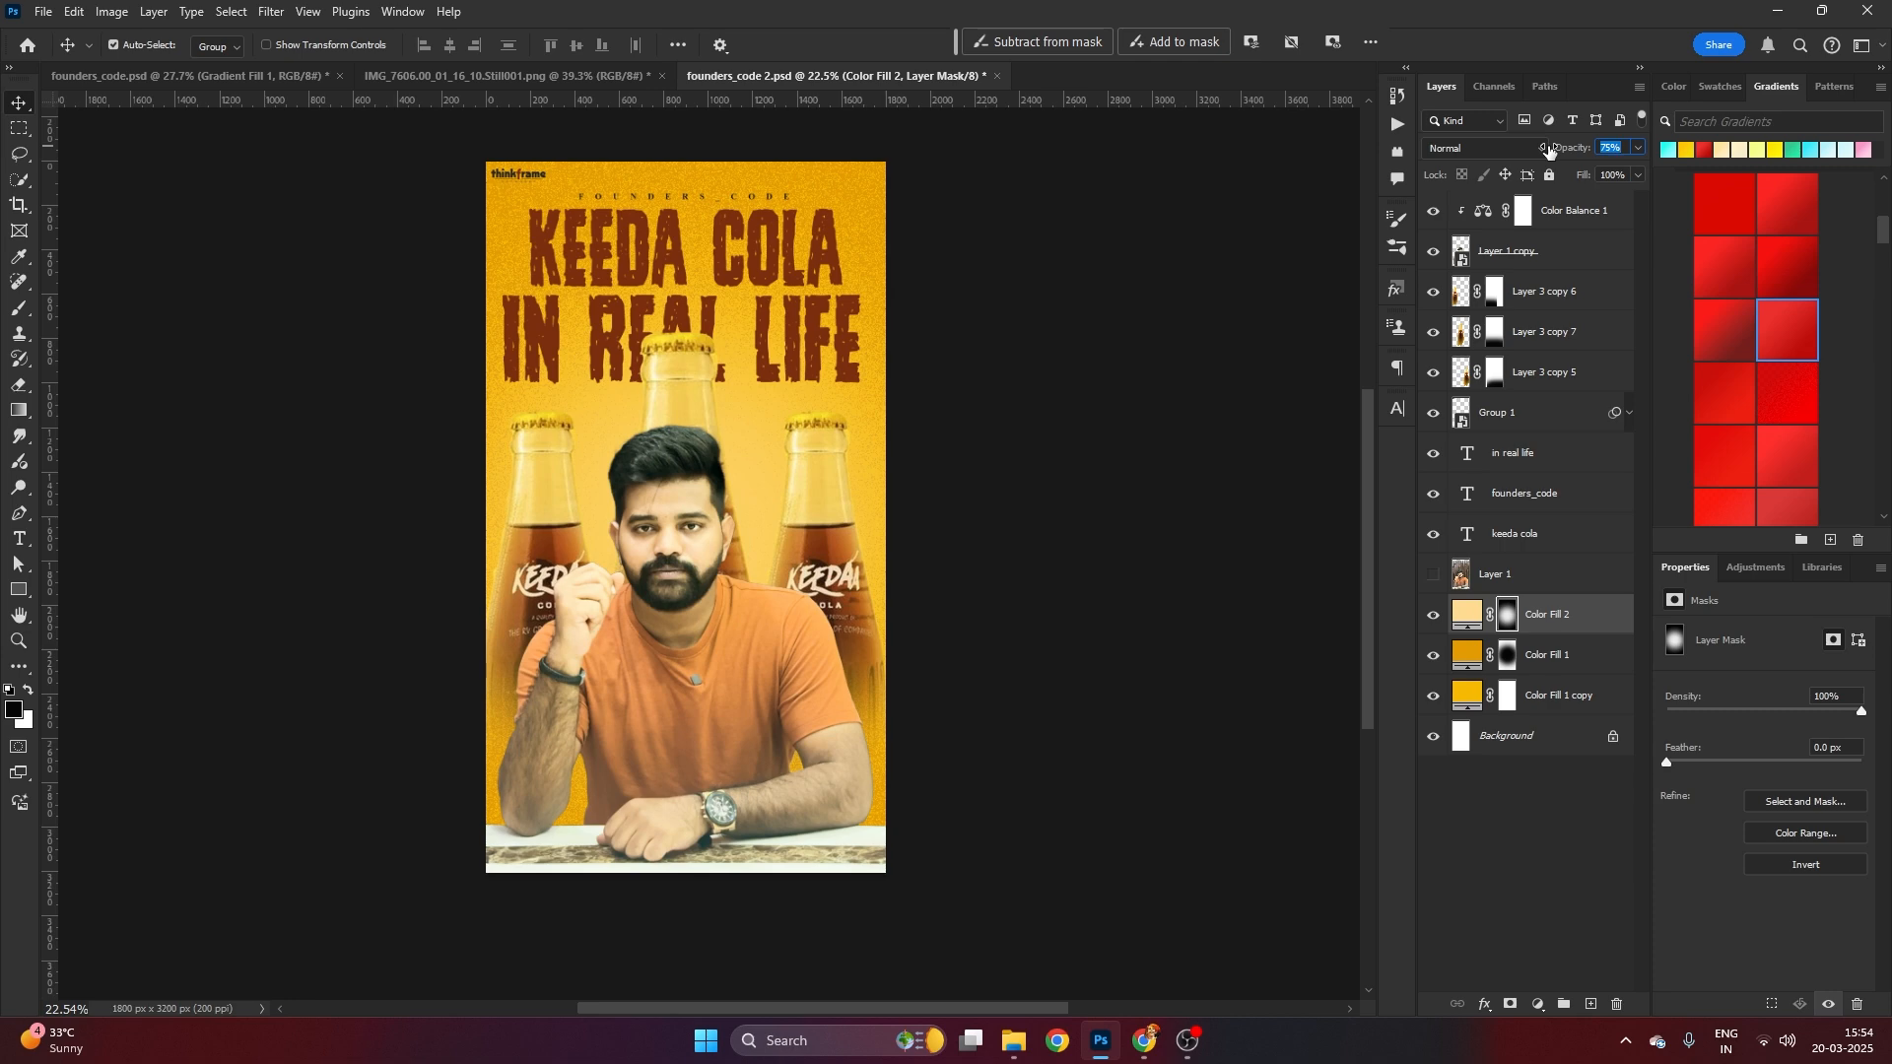
# Move the Color Fill 2 glow down about 140 px behind the man
pyautogui.click(1580, 621)
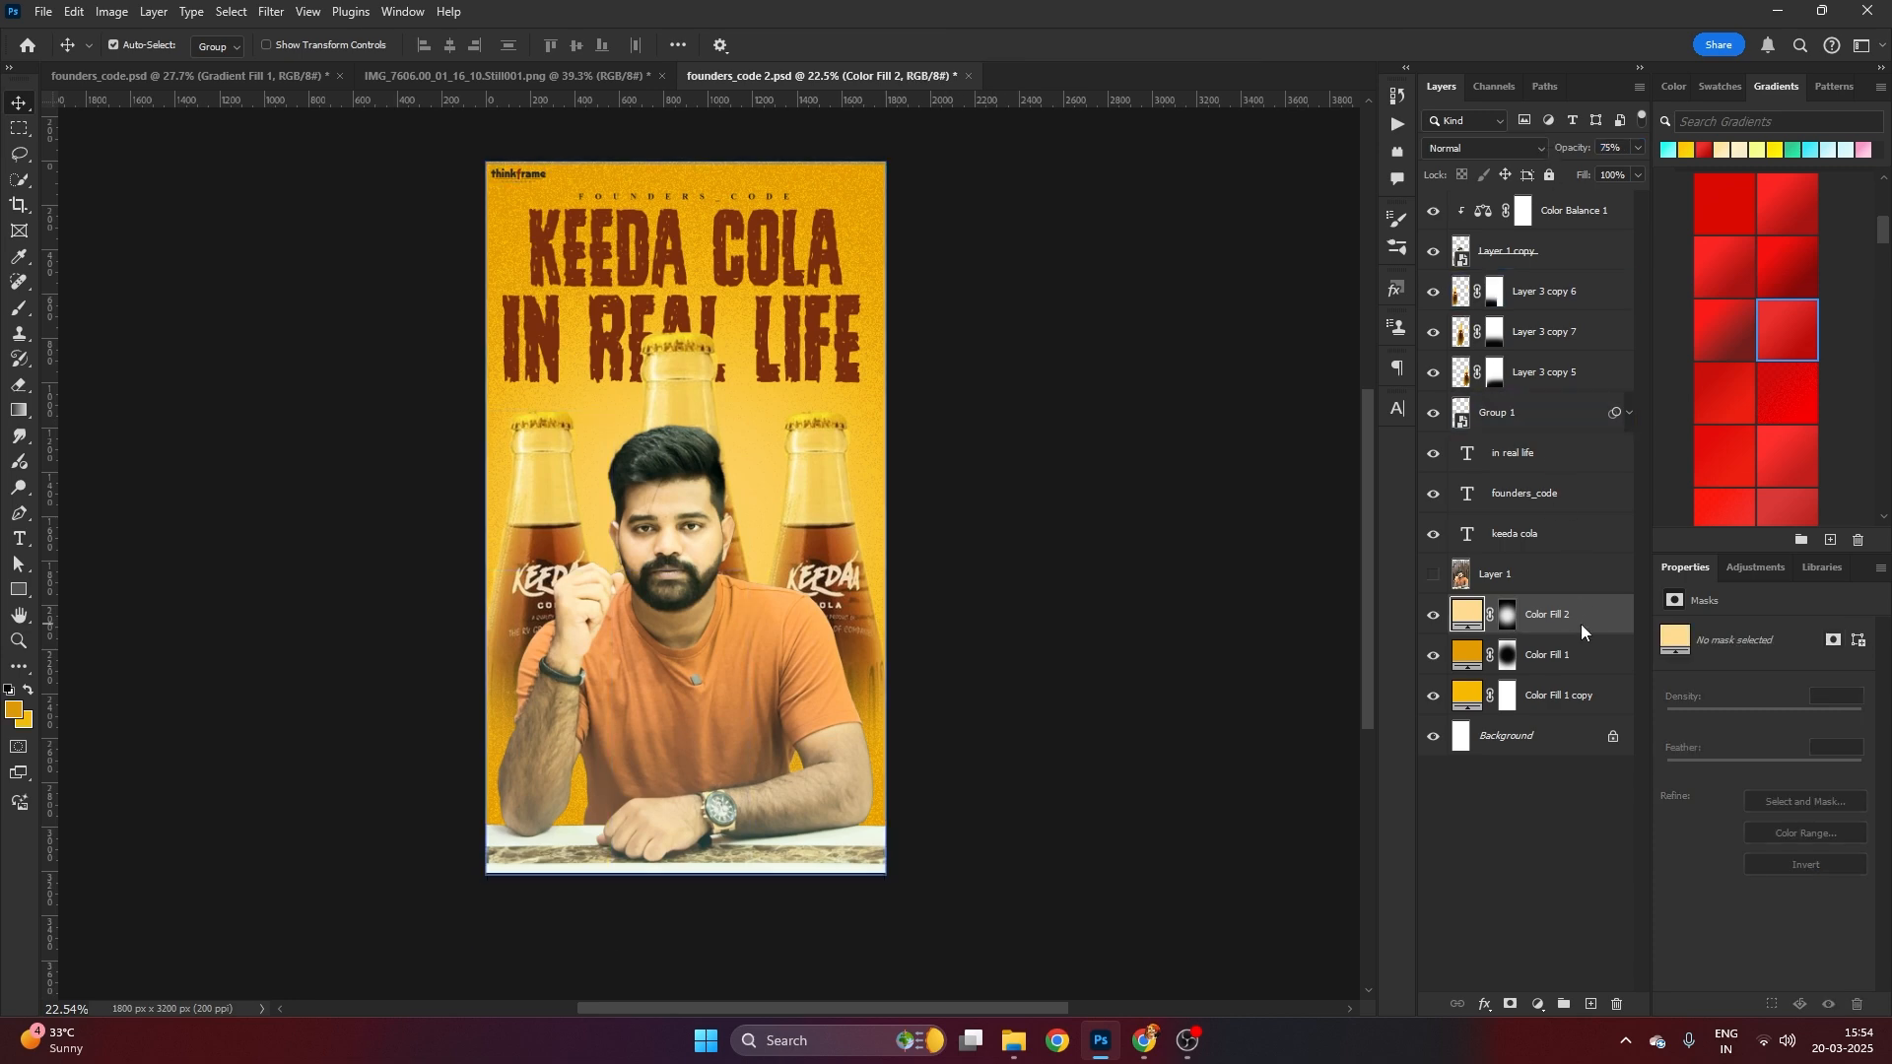
pyautogui.hotkey('shift', 'Down')
pyautogui.hotkey('shift', 'Down')
pyautogui.hotkey('shift', 'Down')
pyautogui.hotkey('shift', 'Down')
pyautogui.hotkey('shift', 'Down')
pyautogui.hotkey('shift', 'Down')
pyautogui.hotkey('shift', 'Down')
pyautogui.hotkey('shift', 'Down')
pyautogui.hotkey('shift', 'Down')
pyautogui.hotkey('shift', 'Down')
pyautogui.hotkey('shift', 'Down')
pyautogui.hotkey('shift', 'Down')
pyautogui.hotkey('shift', 'Down')
pyautogui.hotkey('shift', 'Down')
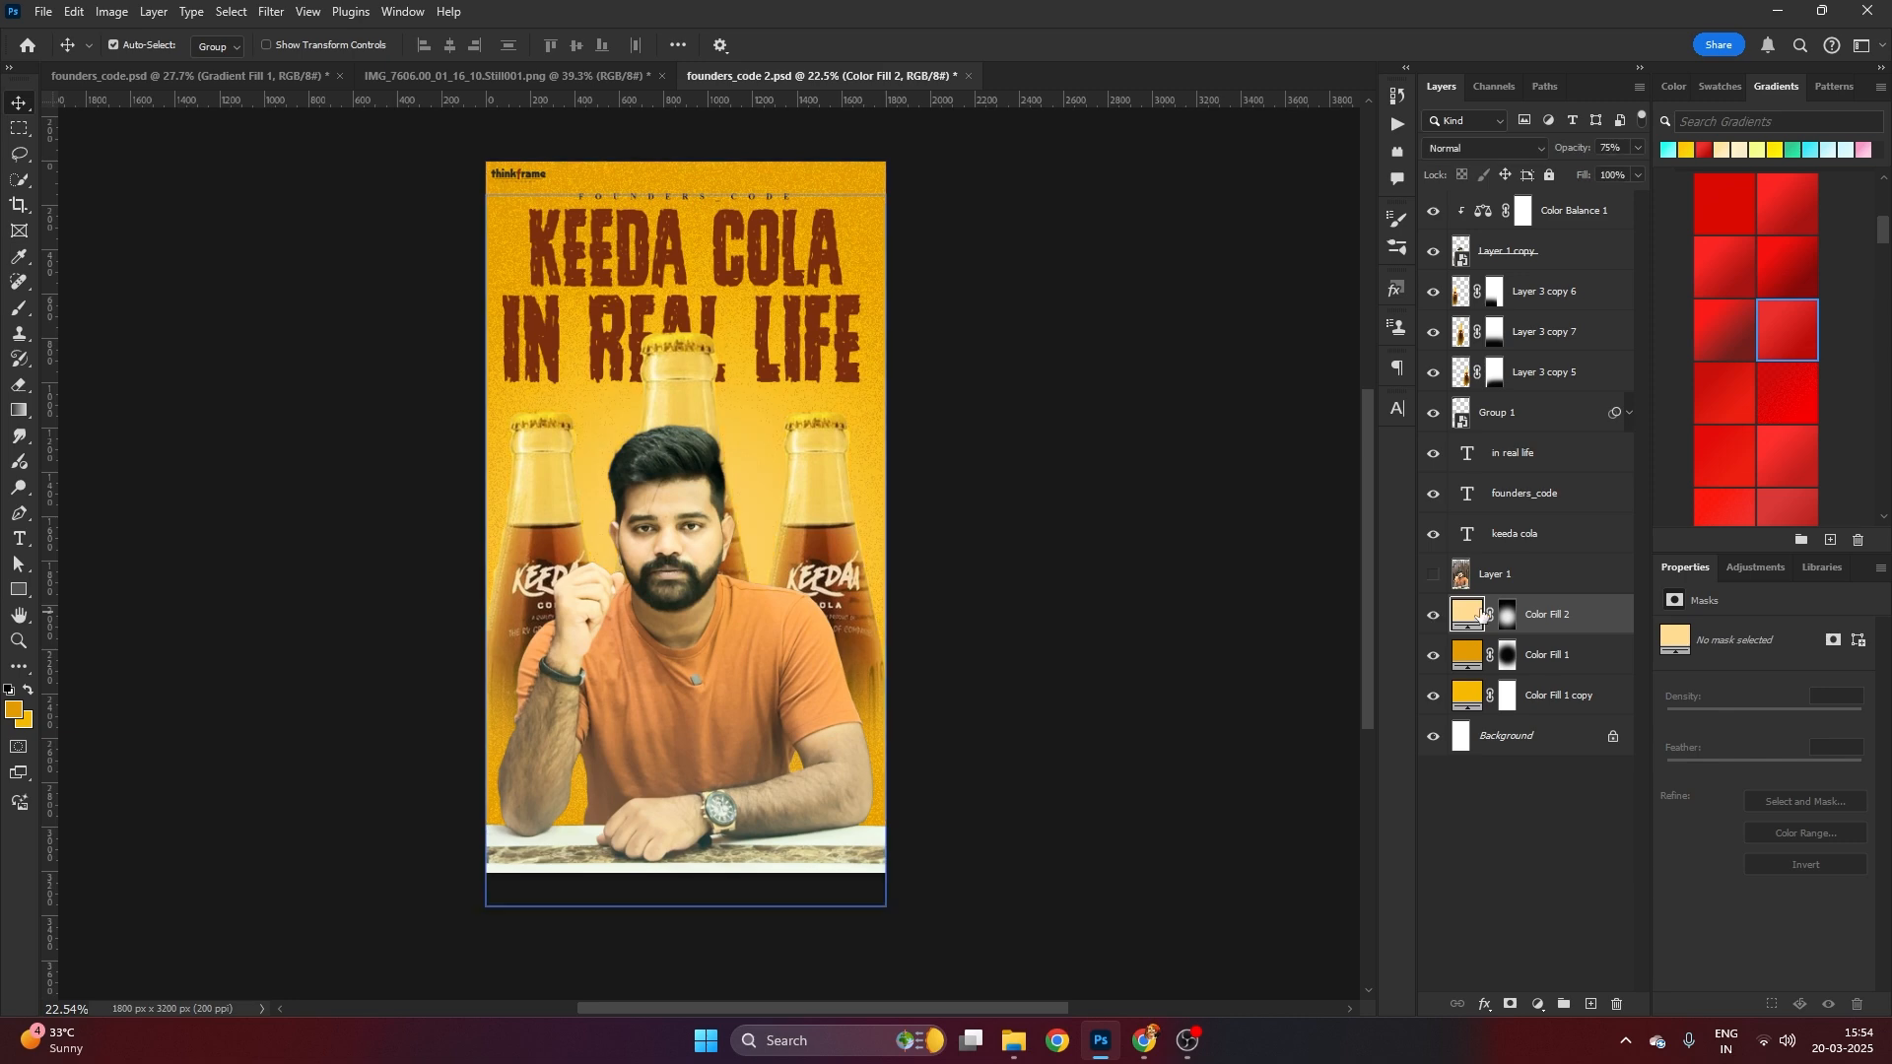
# Change the Color Fill 2 colour to light yellow #fff29e and set the layer's opacity to 100%
pyautogui.doubleClick(1471, 616)
pyautogui.moveTo(1315, 682)
pyautogui.mouseDown()
pyautogui.moveTo(1286, 647)
pyautogui.moveTo(1337, 648)
pyautogui.moveTo(1308, 674)
pyautogui.mouseUp()
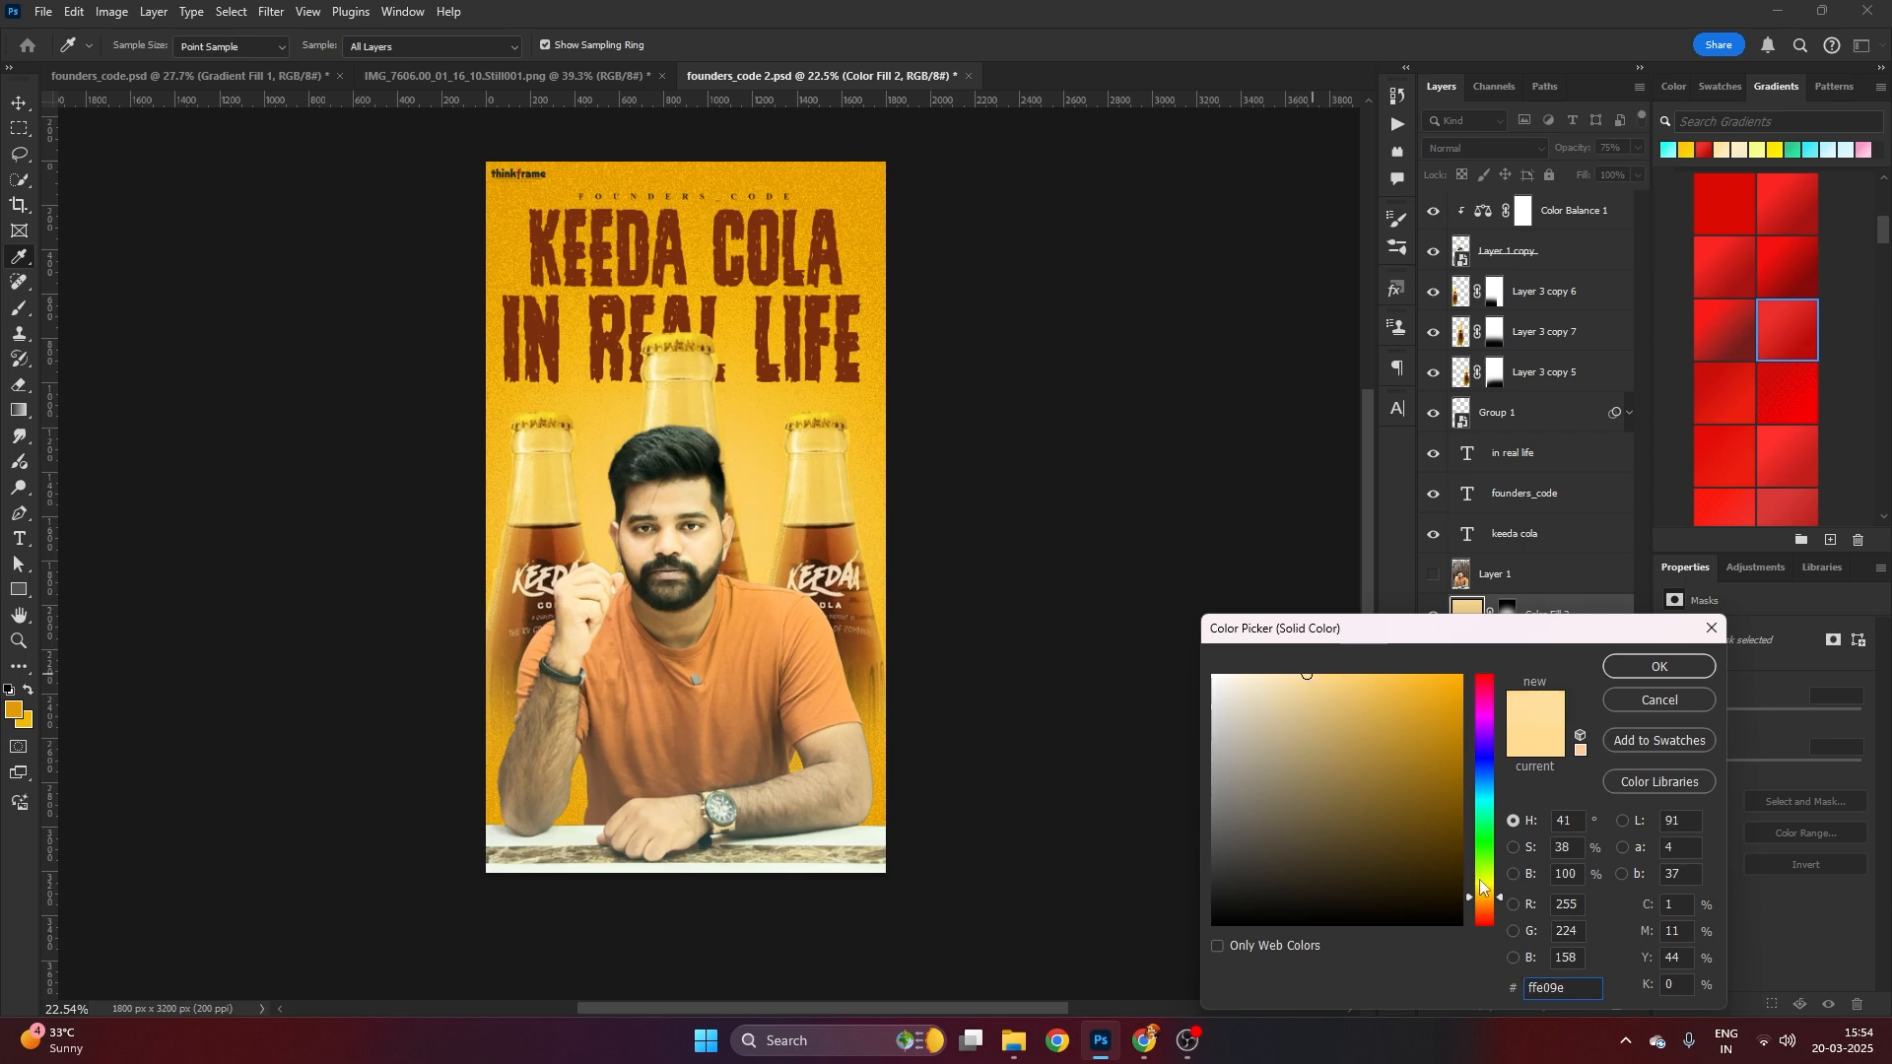
pyautogui.click(1486, 897)
pyautogui.click(1485, 889)
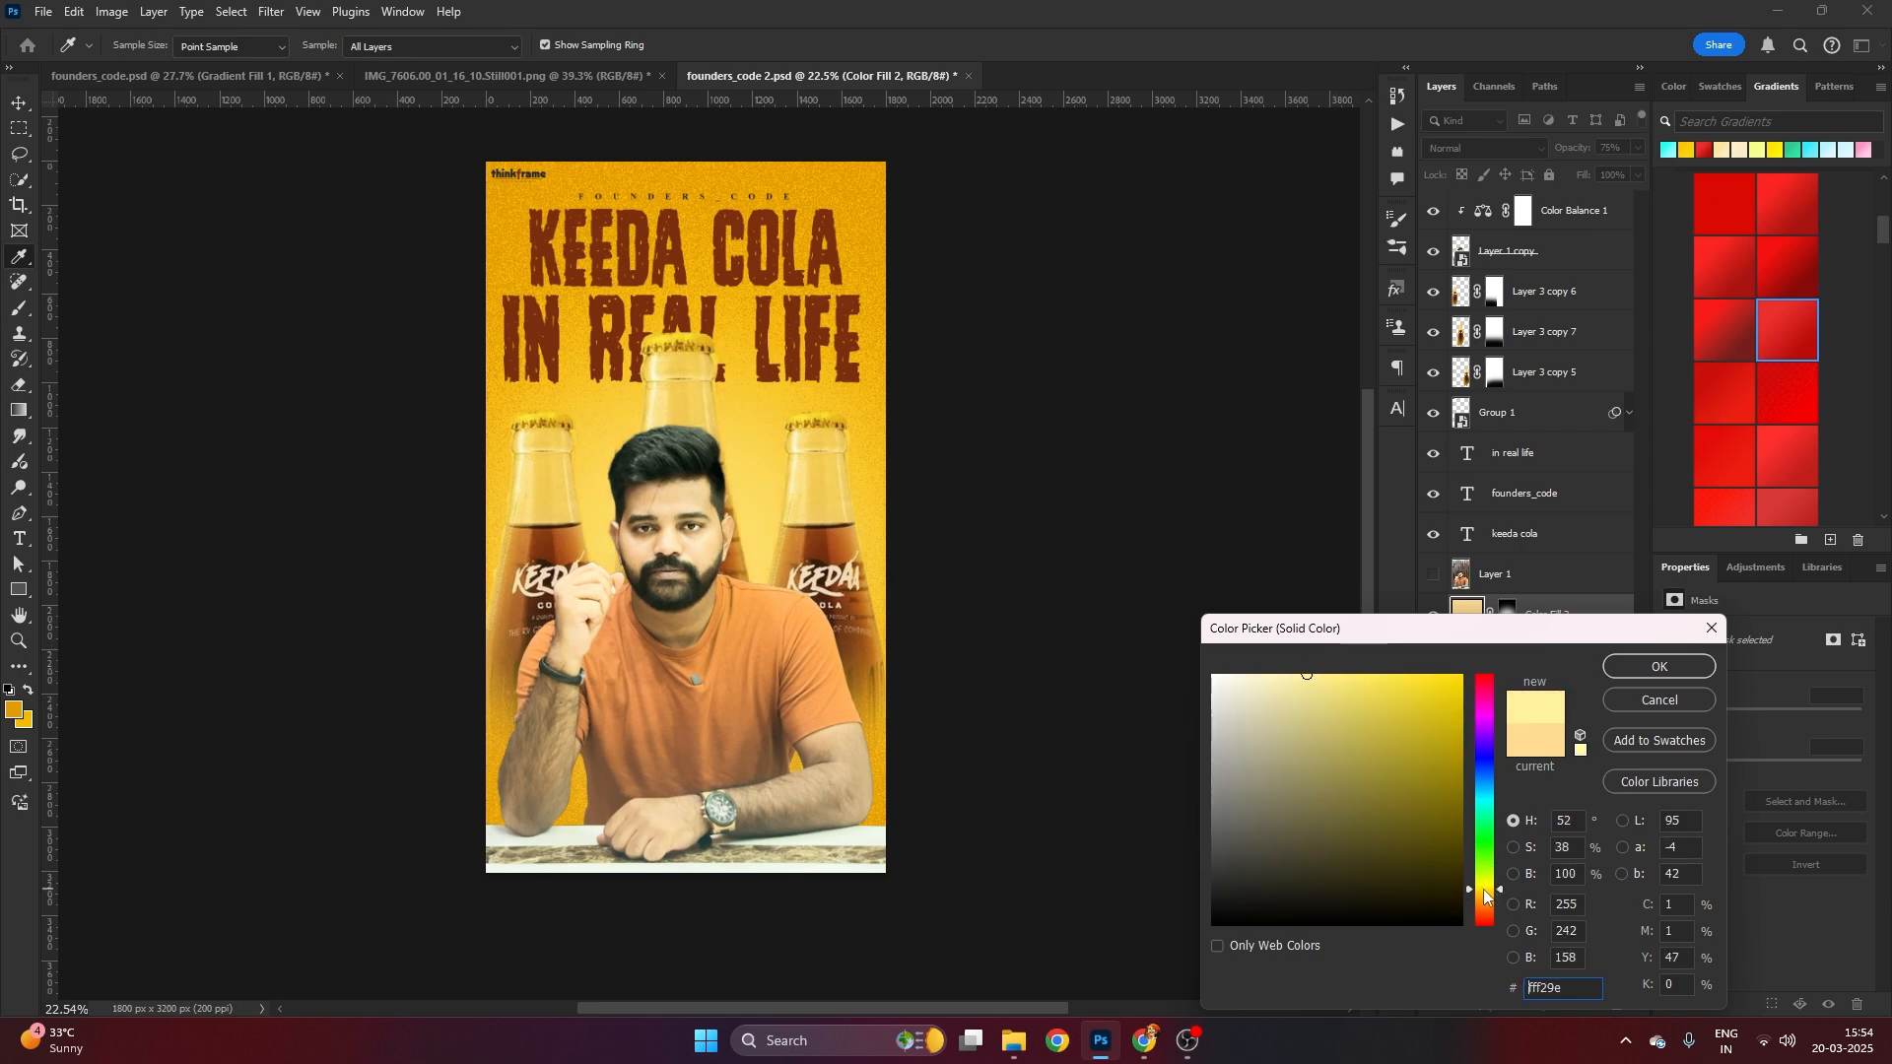
pyautogui.click(1643, 672)
pyautogui.press('v')
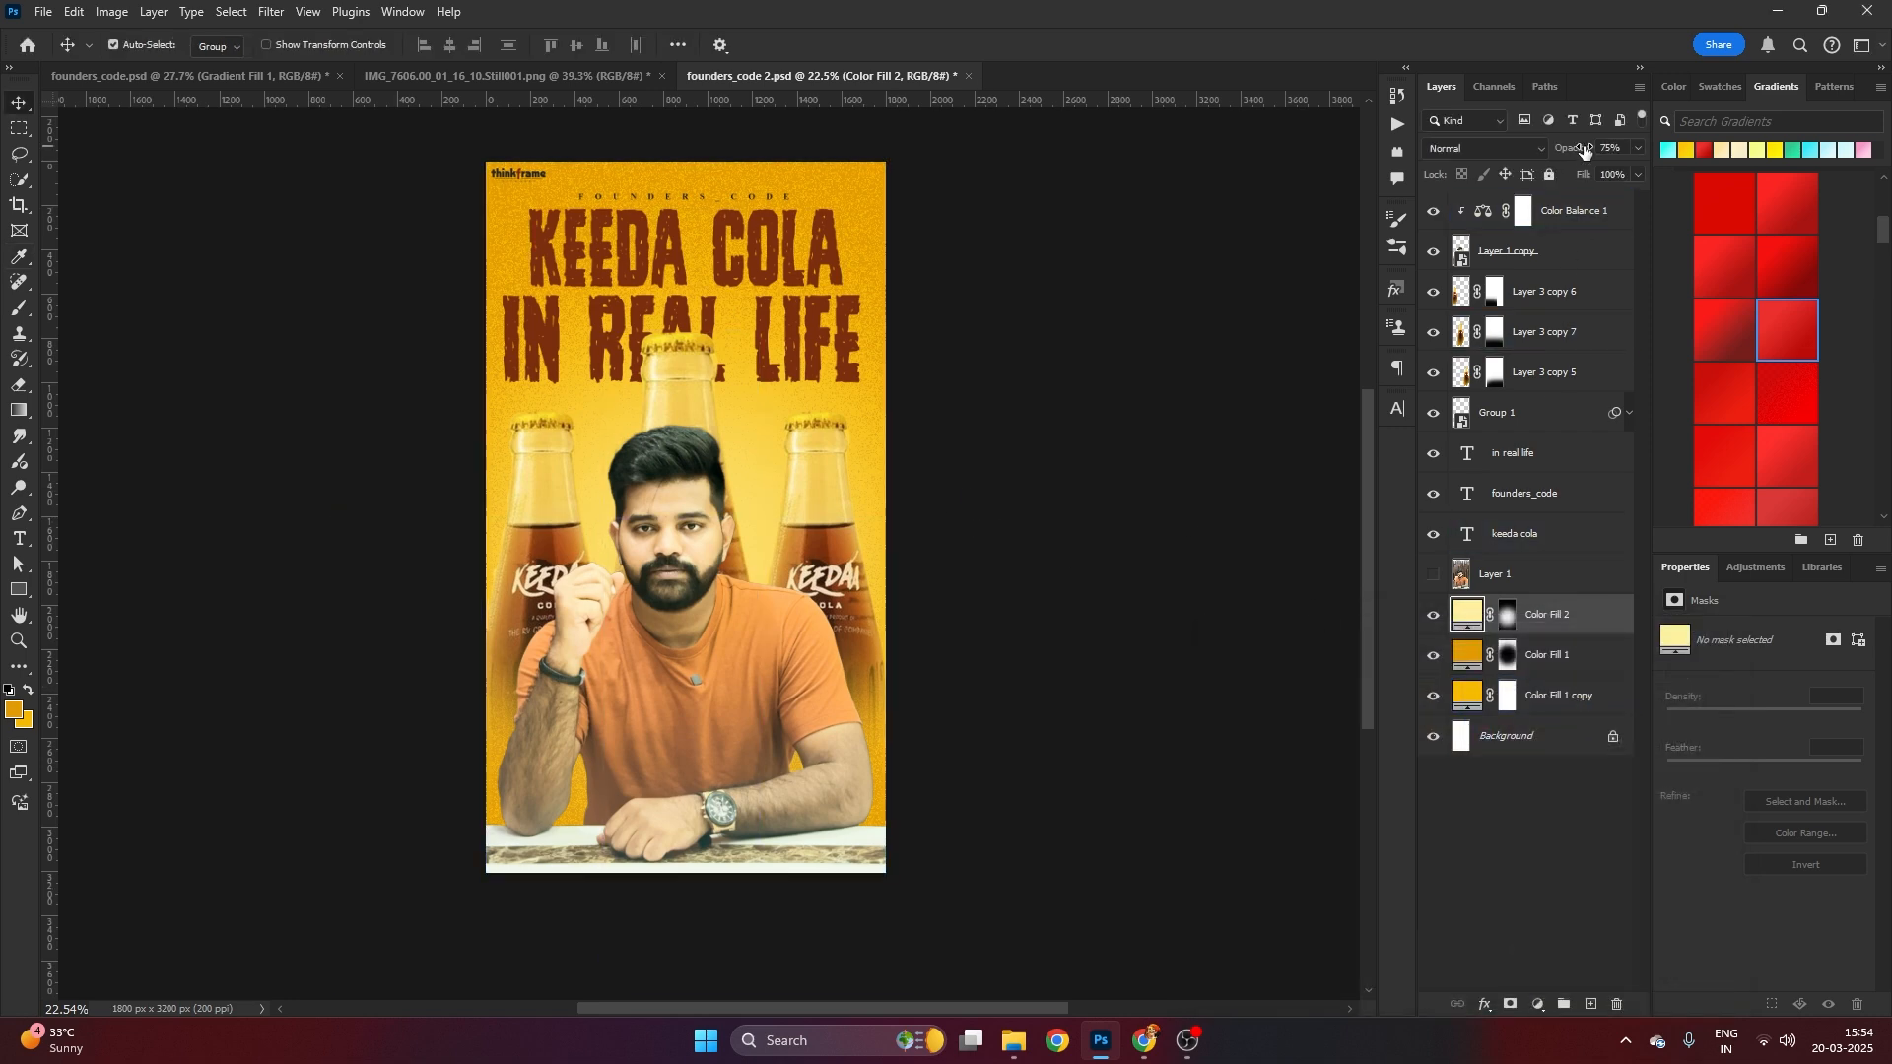
pyautogui.click(1586, 151)
pyautogui.press('Return')
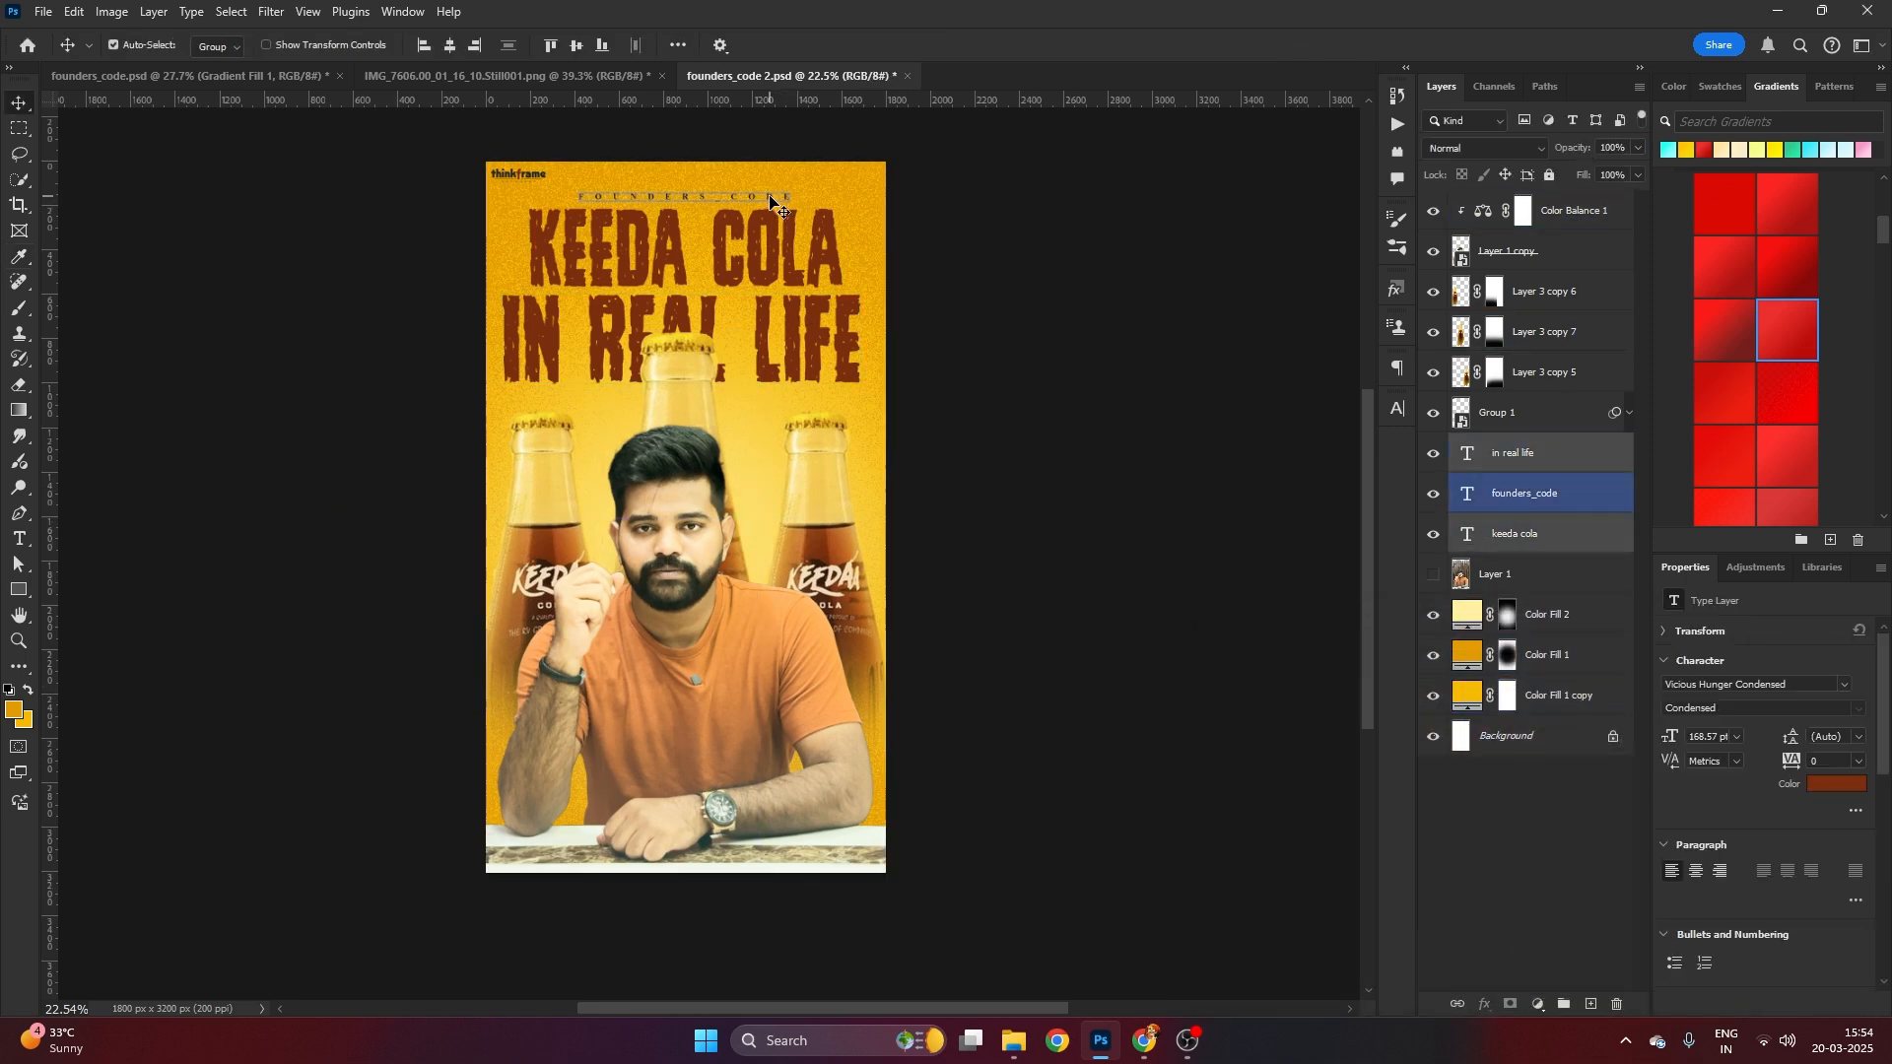
# Centre the in real life, founders_code and keeda cola text layers together horizontally on the canvas
pyautogui.click(771, 204)
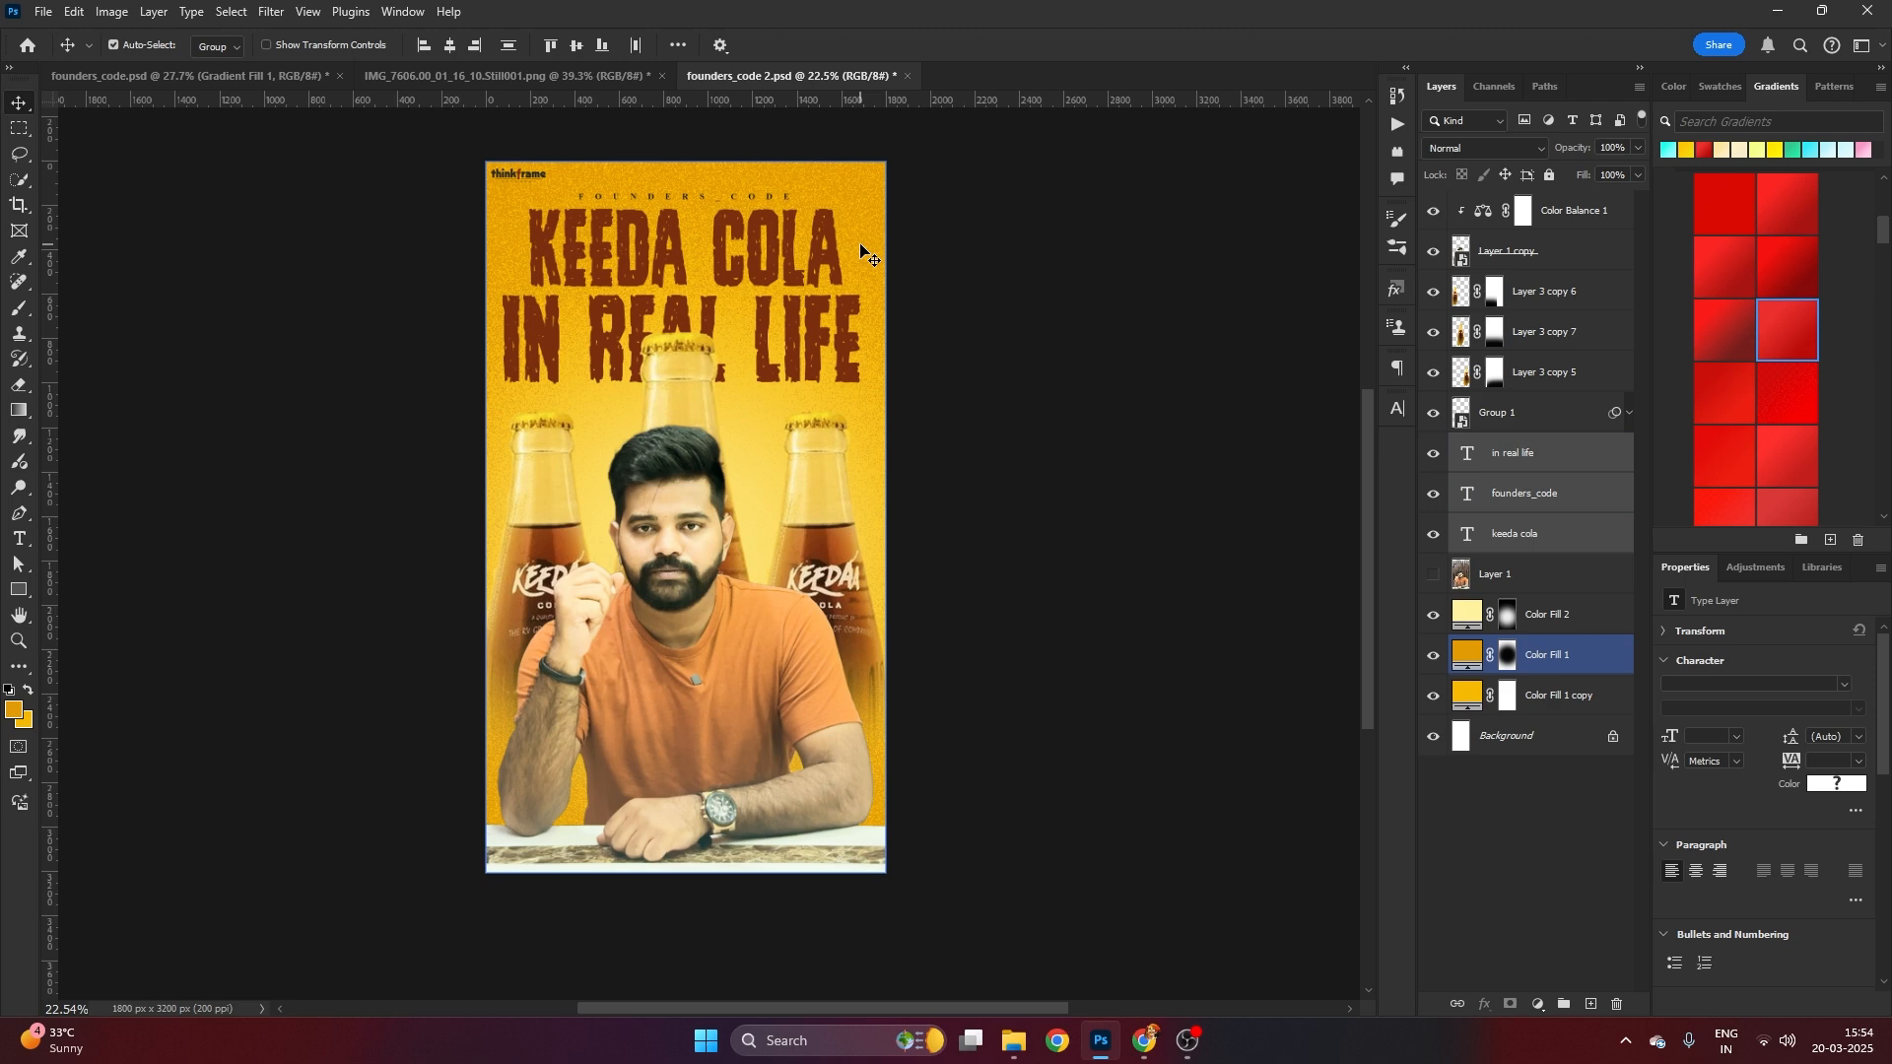
pyautogui.press('ctrl')
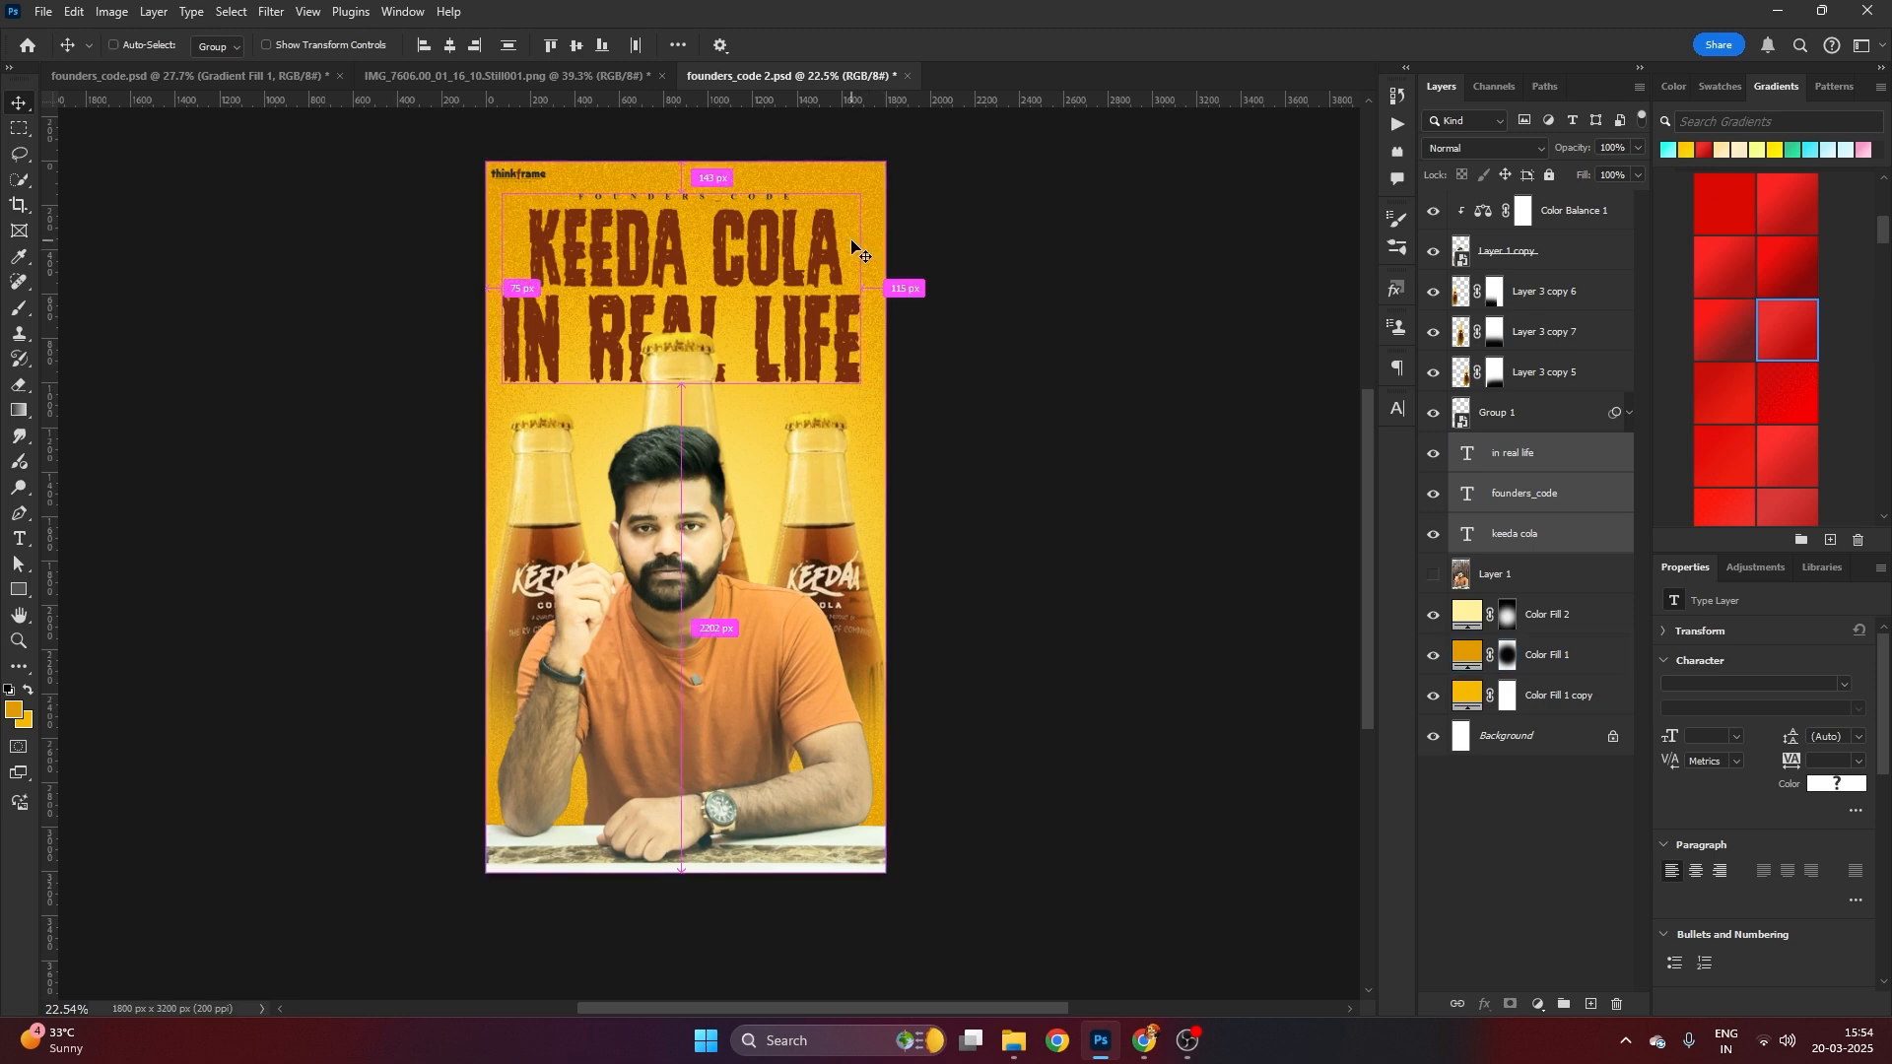
pyautogui.hotkey('ctrl', 'a')
pyautogui.click(448, 46)
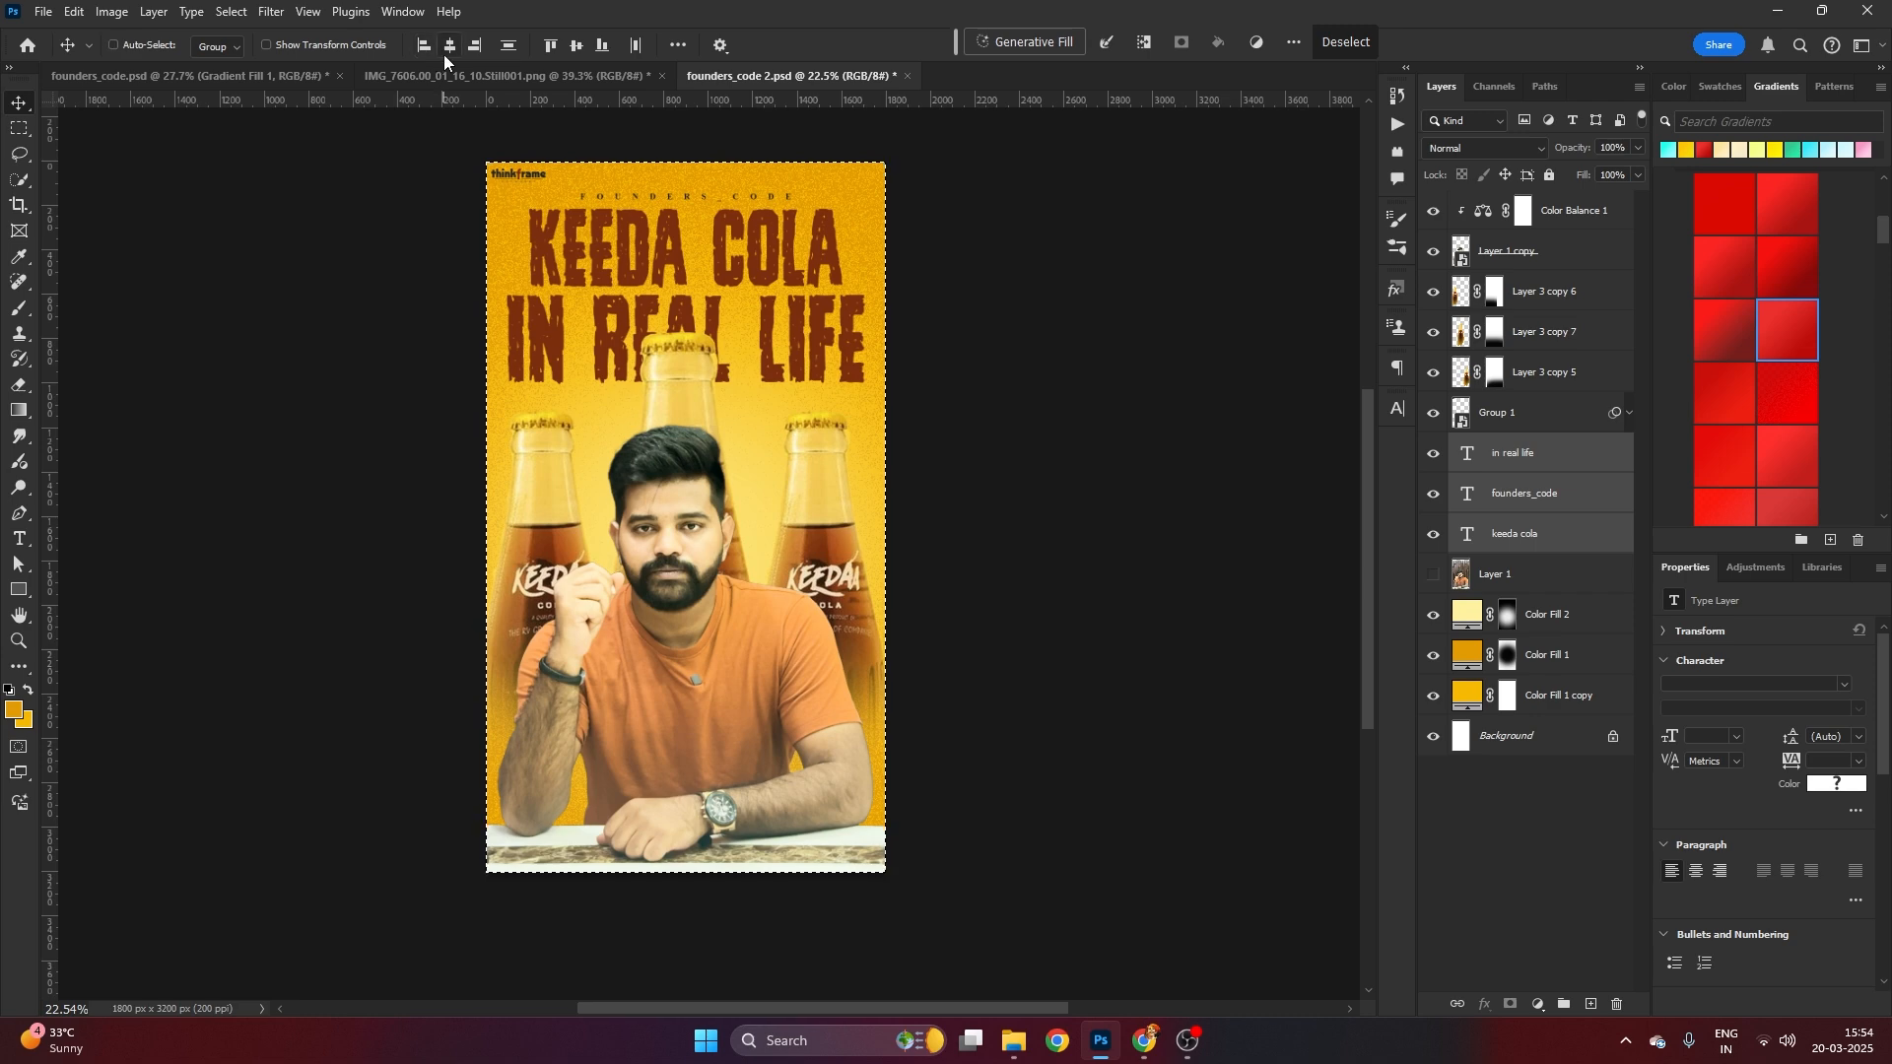
pyautogui.hotkey('ctrl', 'd')
# Skew the three title text layers vertically by about -3.22° so the lines rise toward the right, with width about 101.14%
pyautogui.scroll(1, 808, 315)
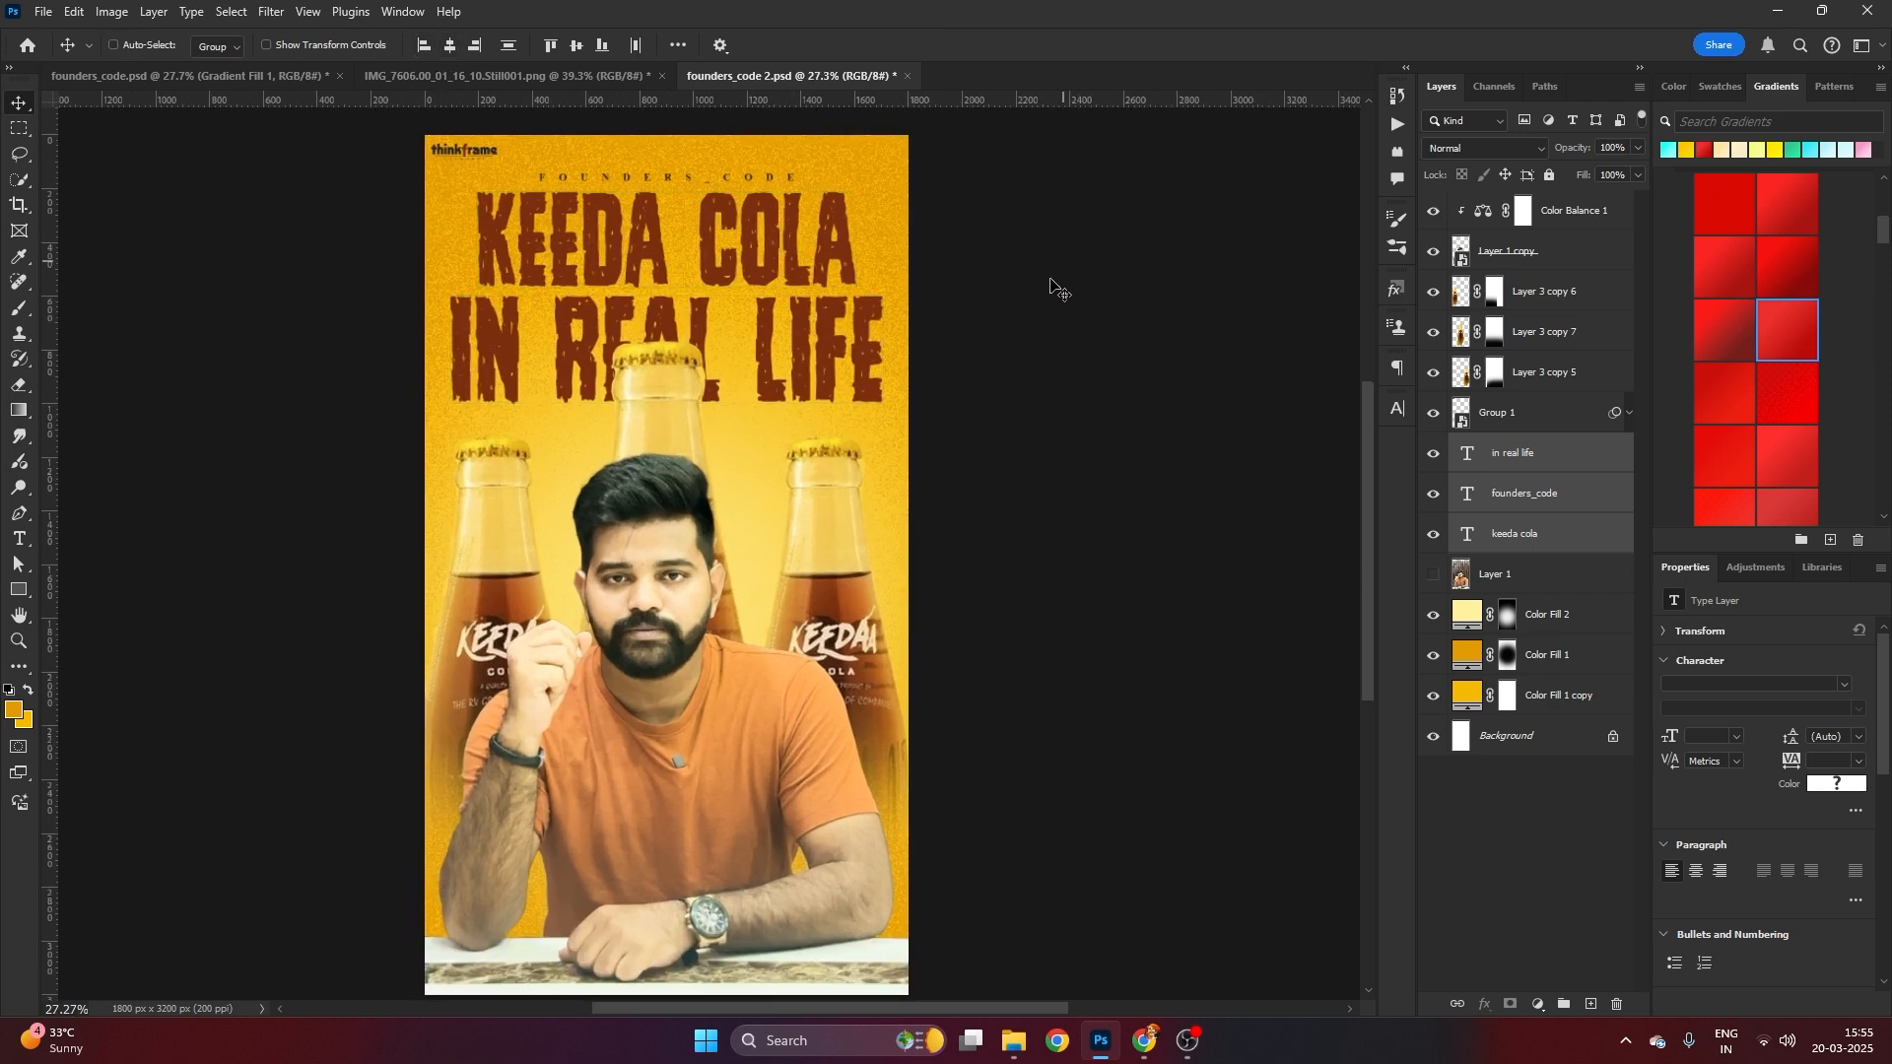
pyautogui.hotkey('ctrl', 't')
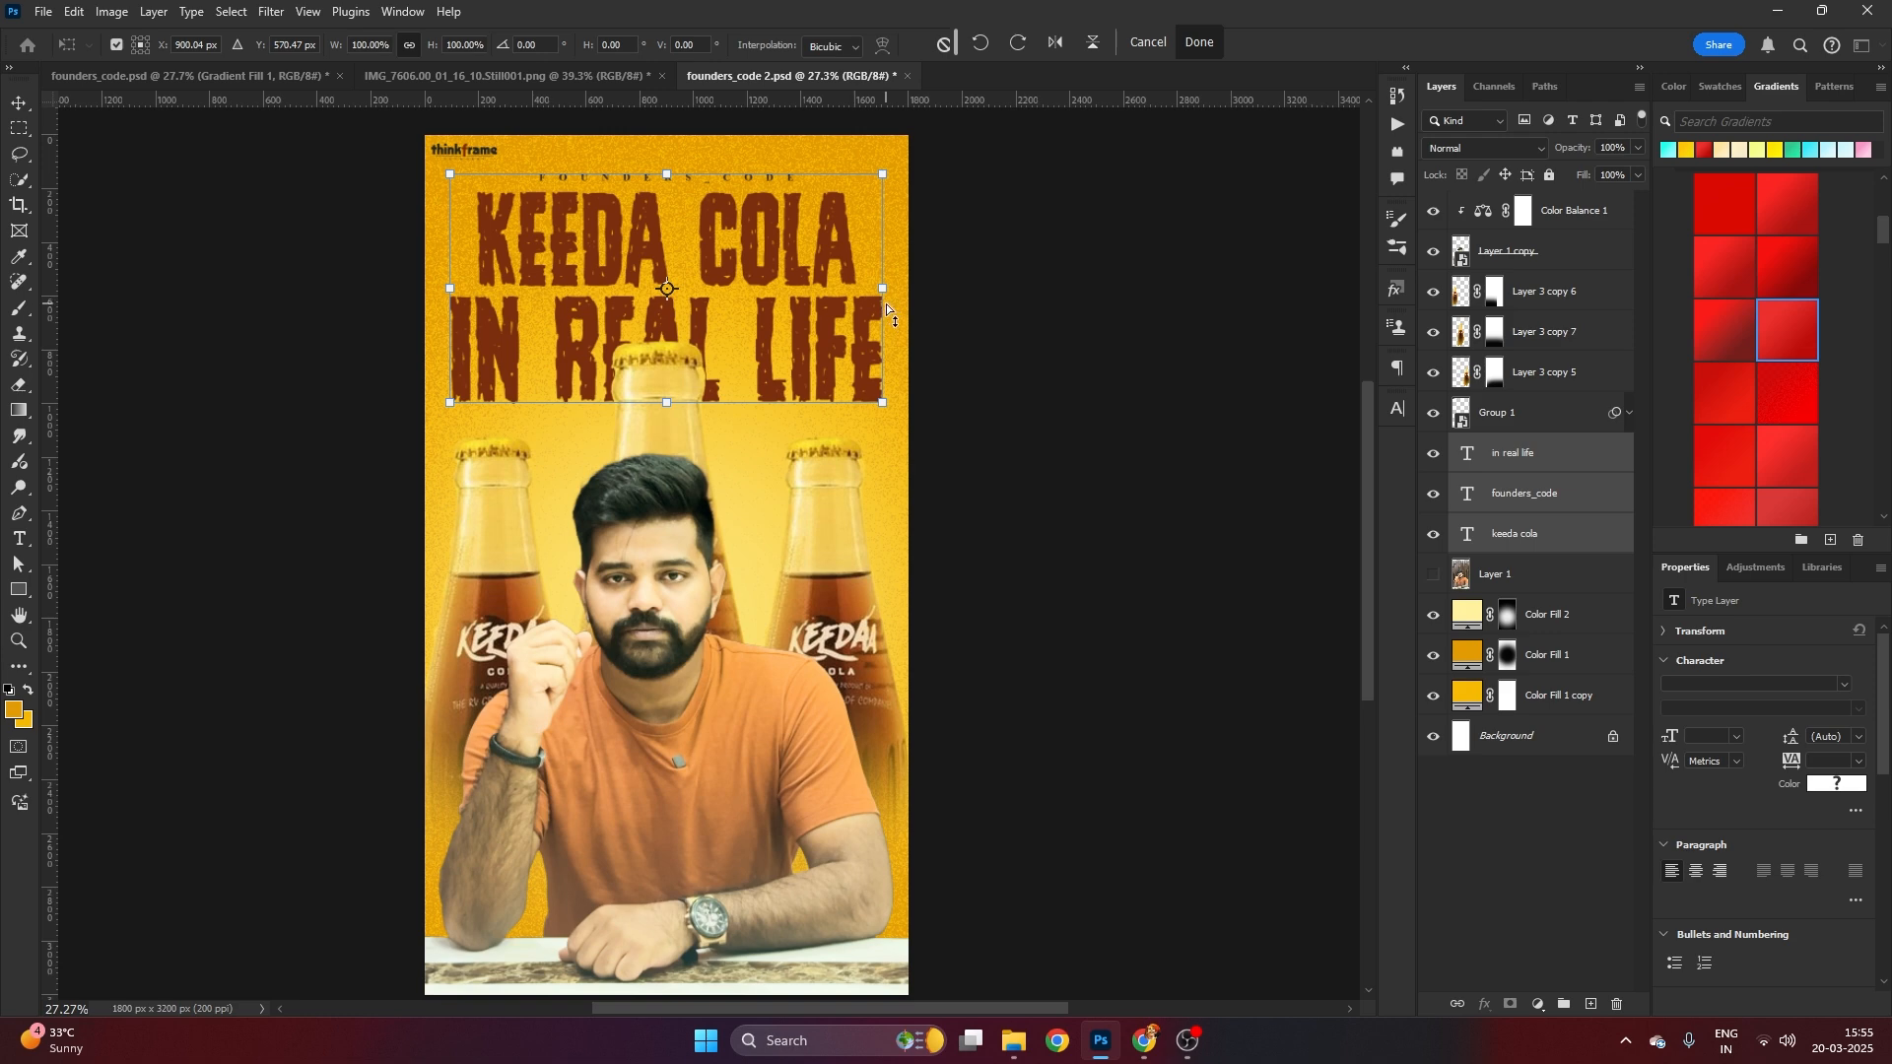
pyautogui.moveTo(885, 304); pyautogui.dragTo(889, 293)
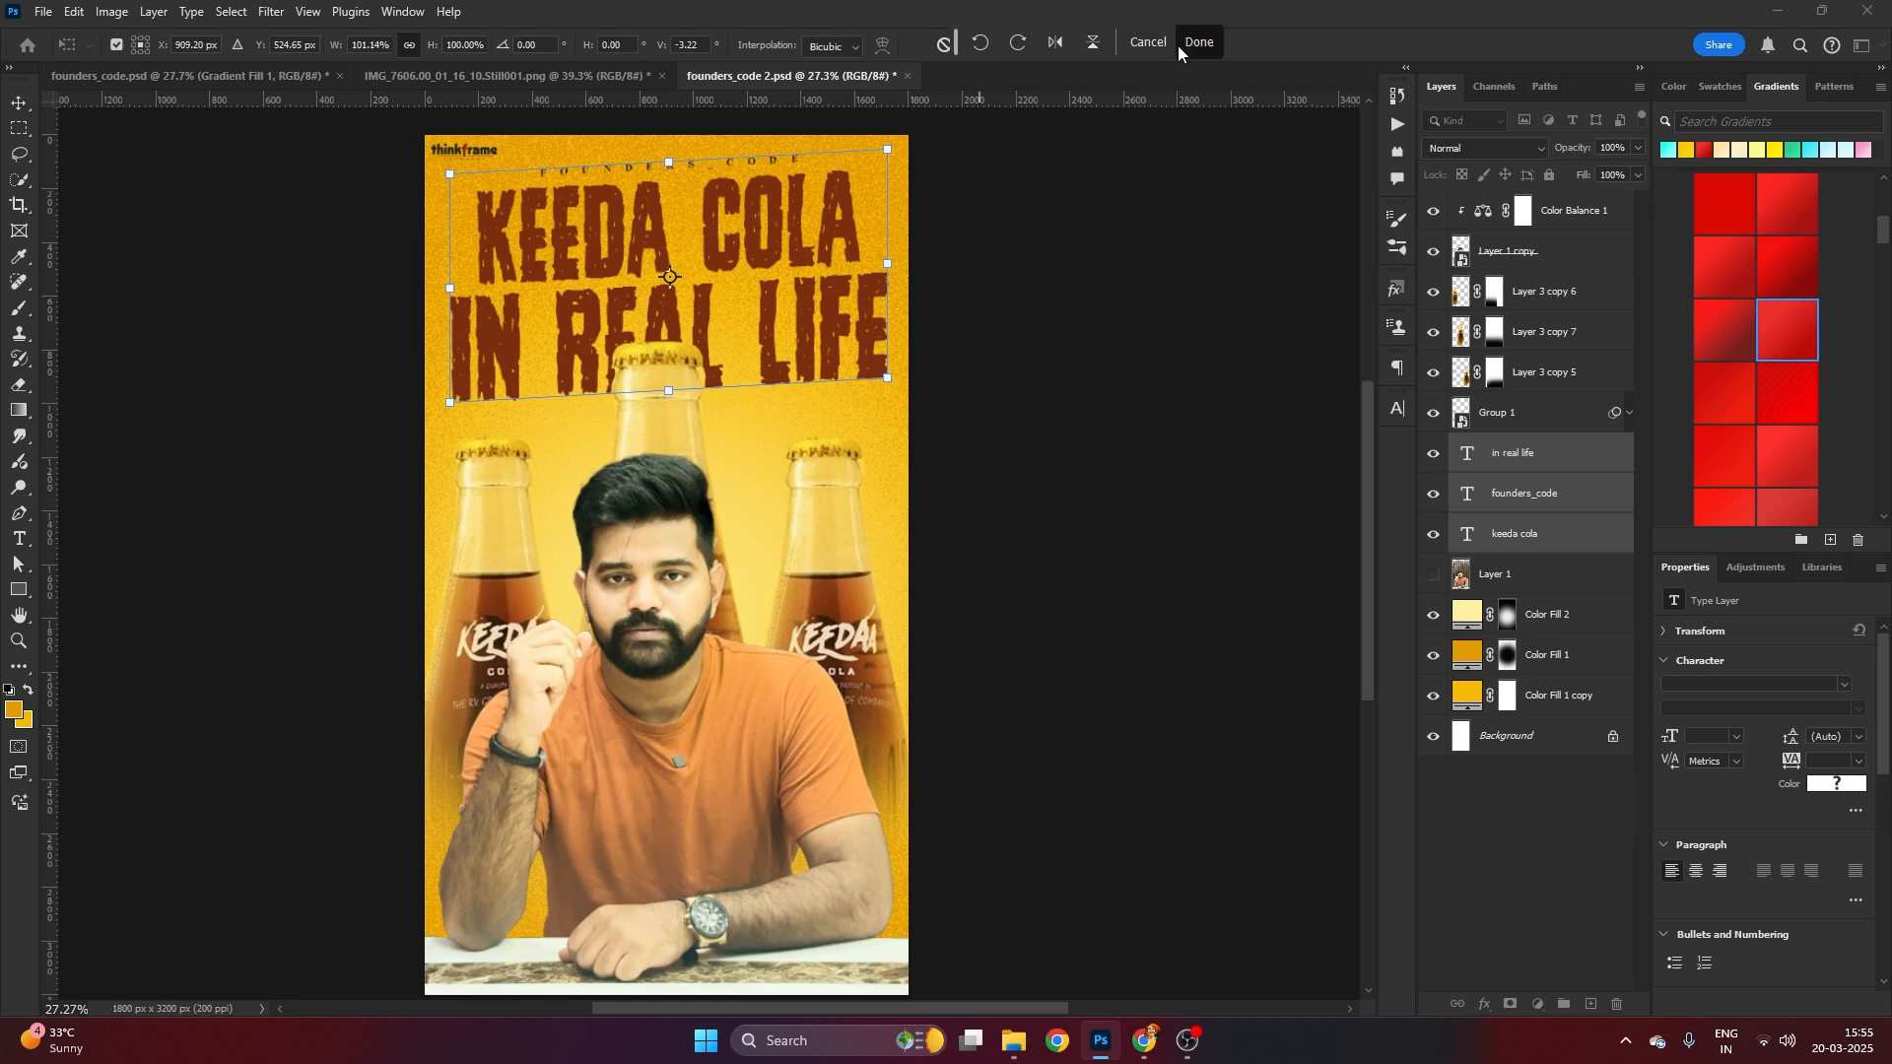
pyautogui.click(1180, 45)
pyautogui.scroll(-2, 754, 296)
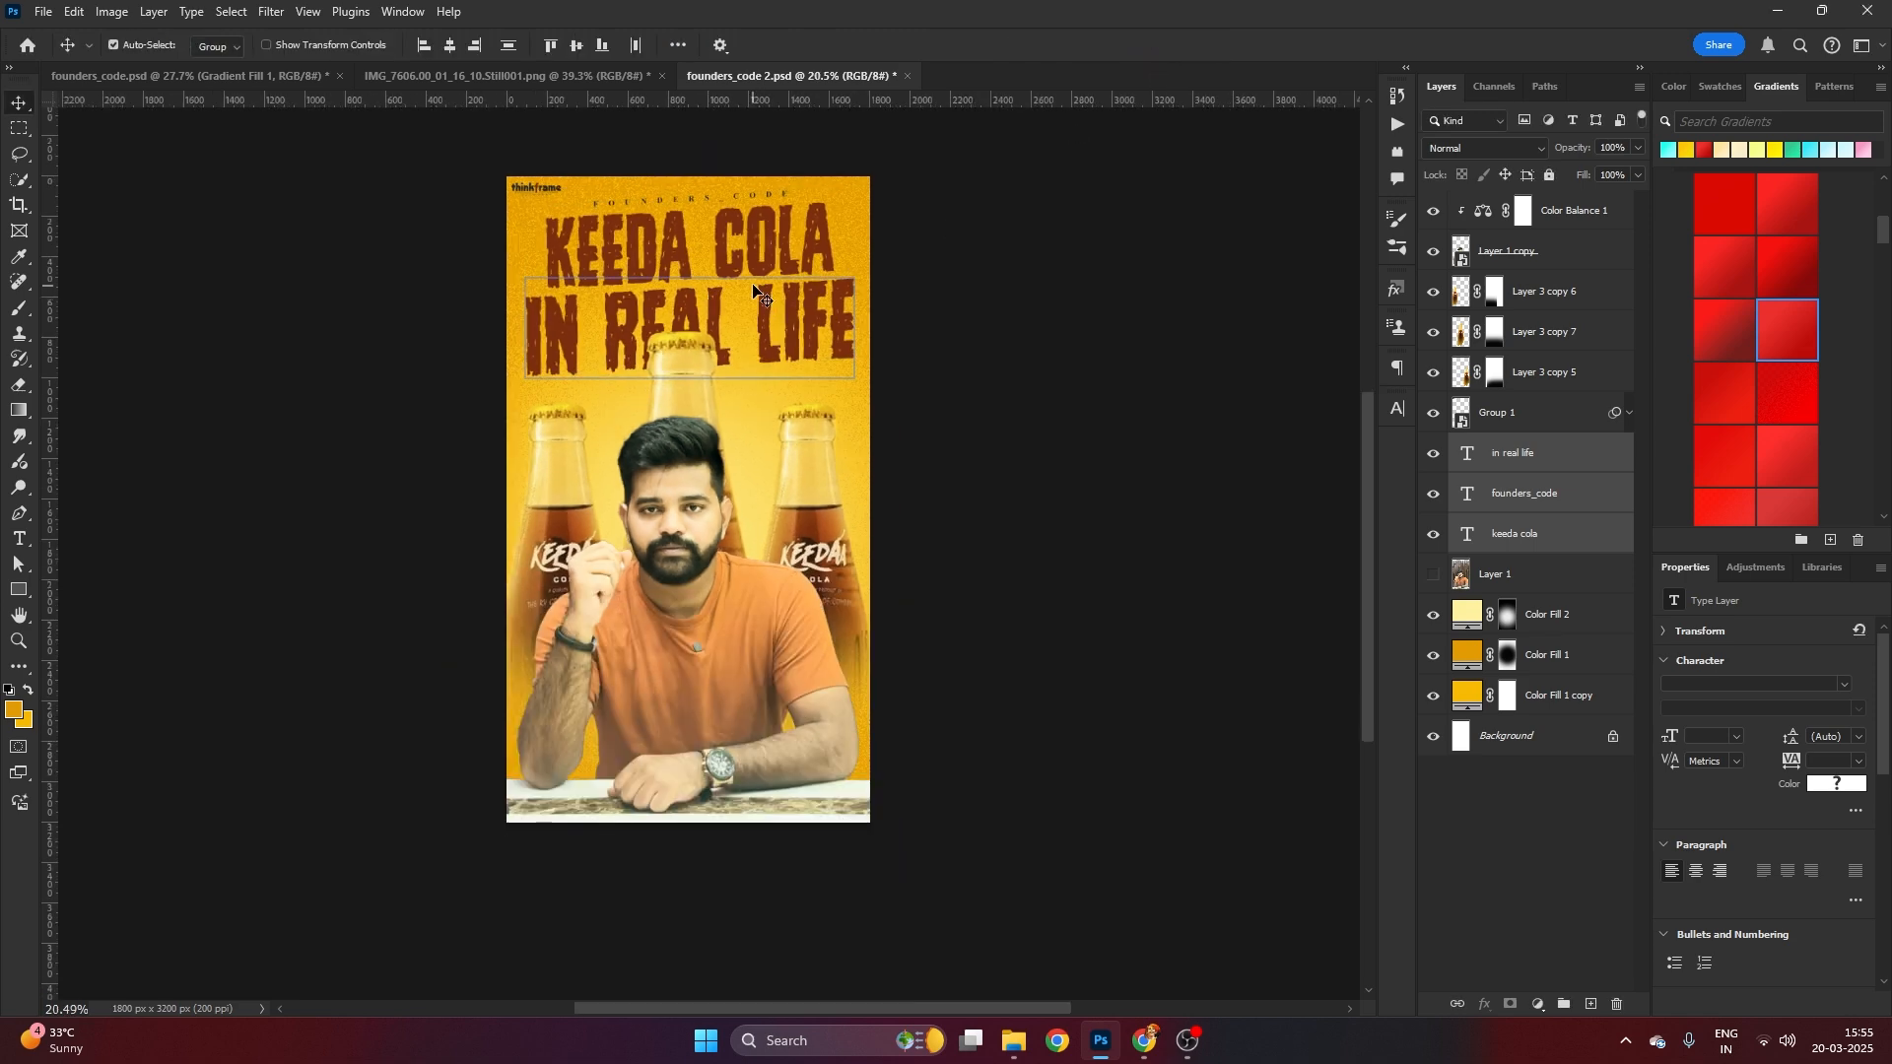
# Scale the three skewed title text layers down to about 97.29%
pyautogui.hotkey('ctrl', 't')
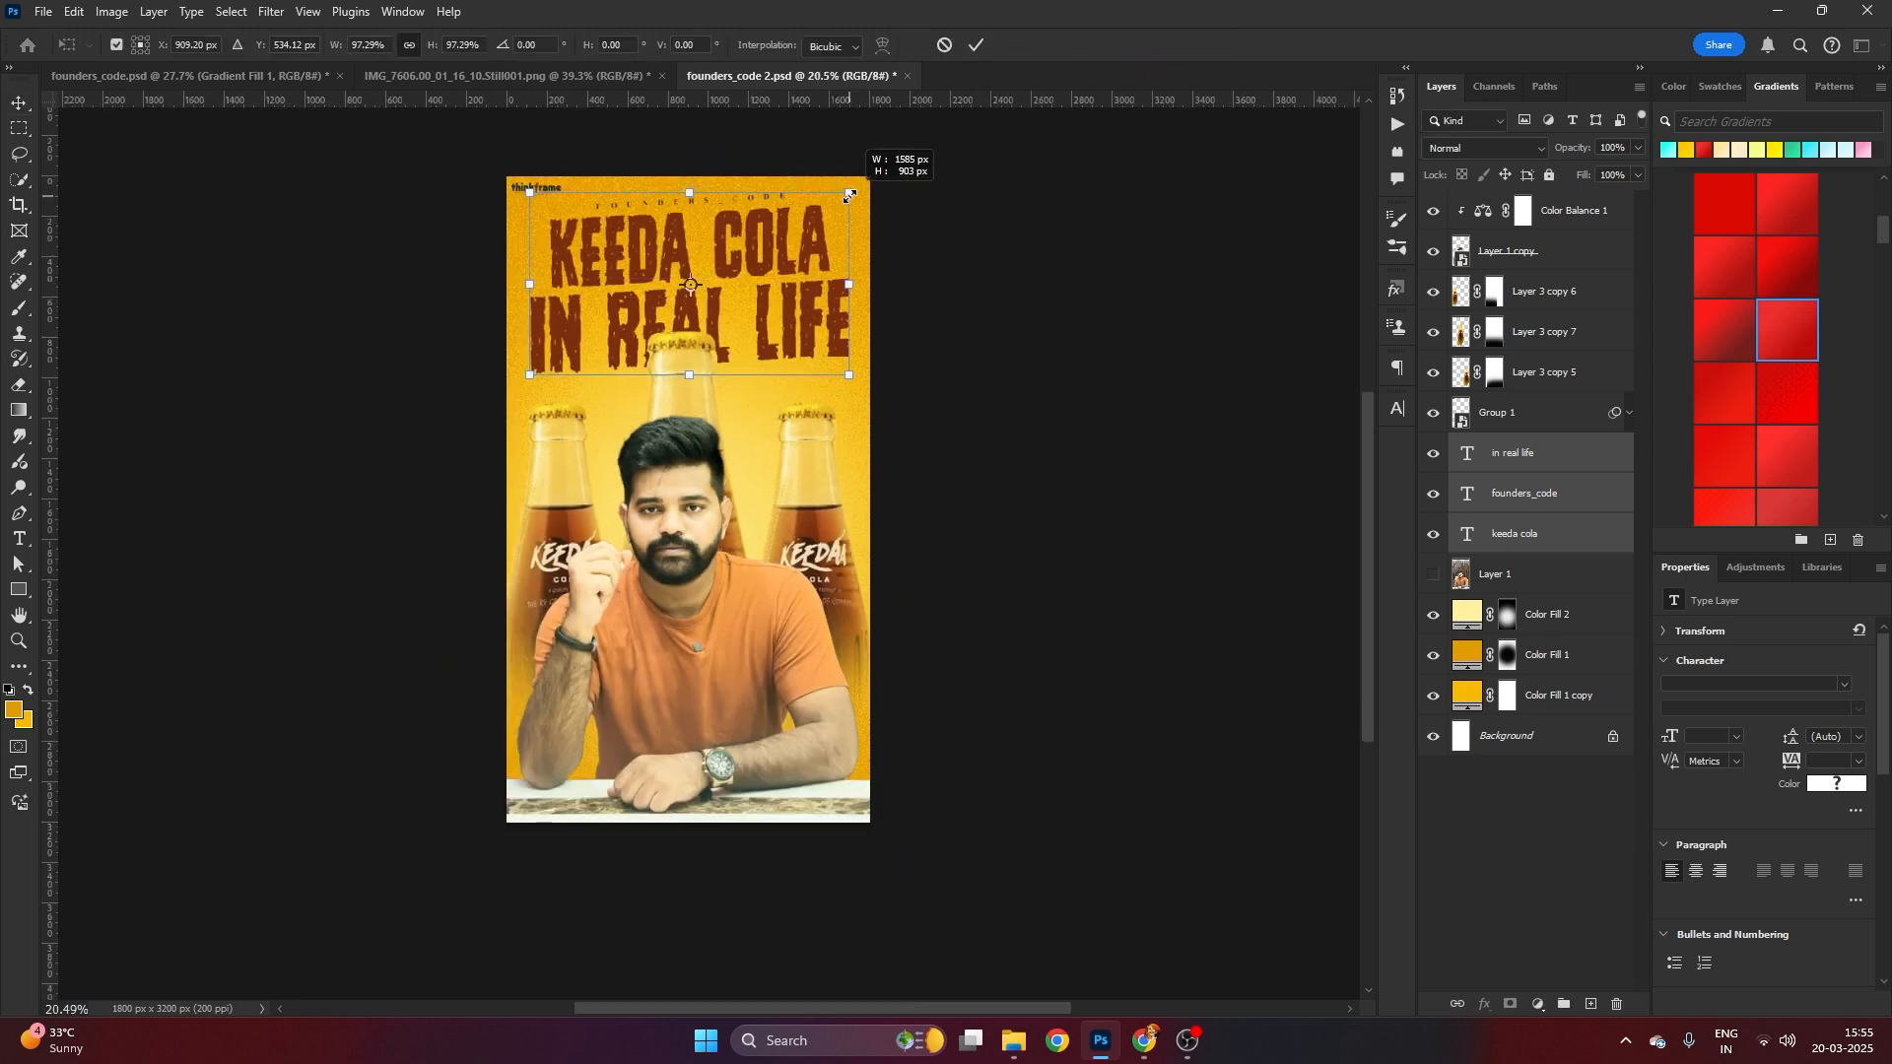
pyautogui.click(1199, 42)
pyautogui.scroll(-1, 758, 303)
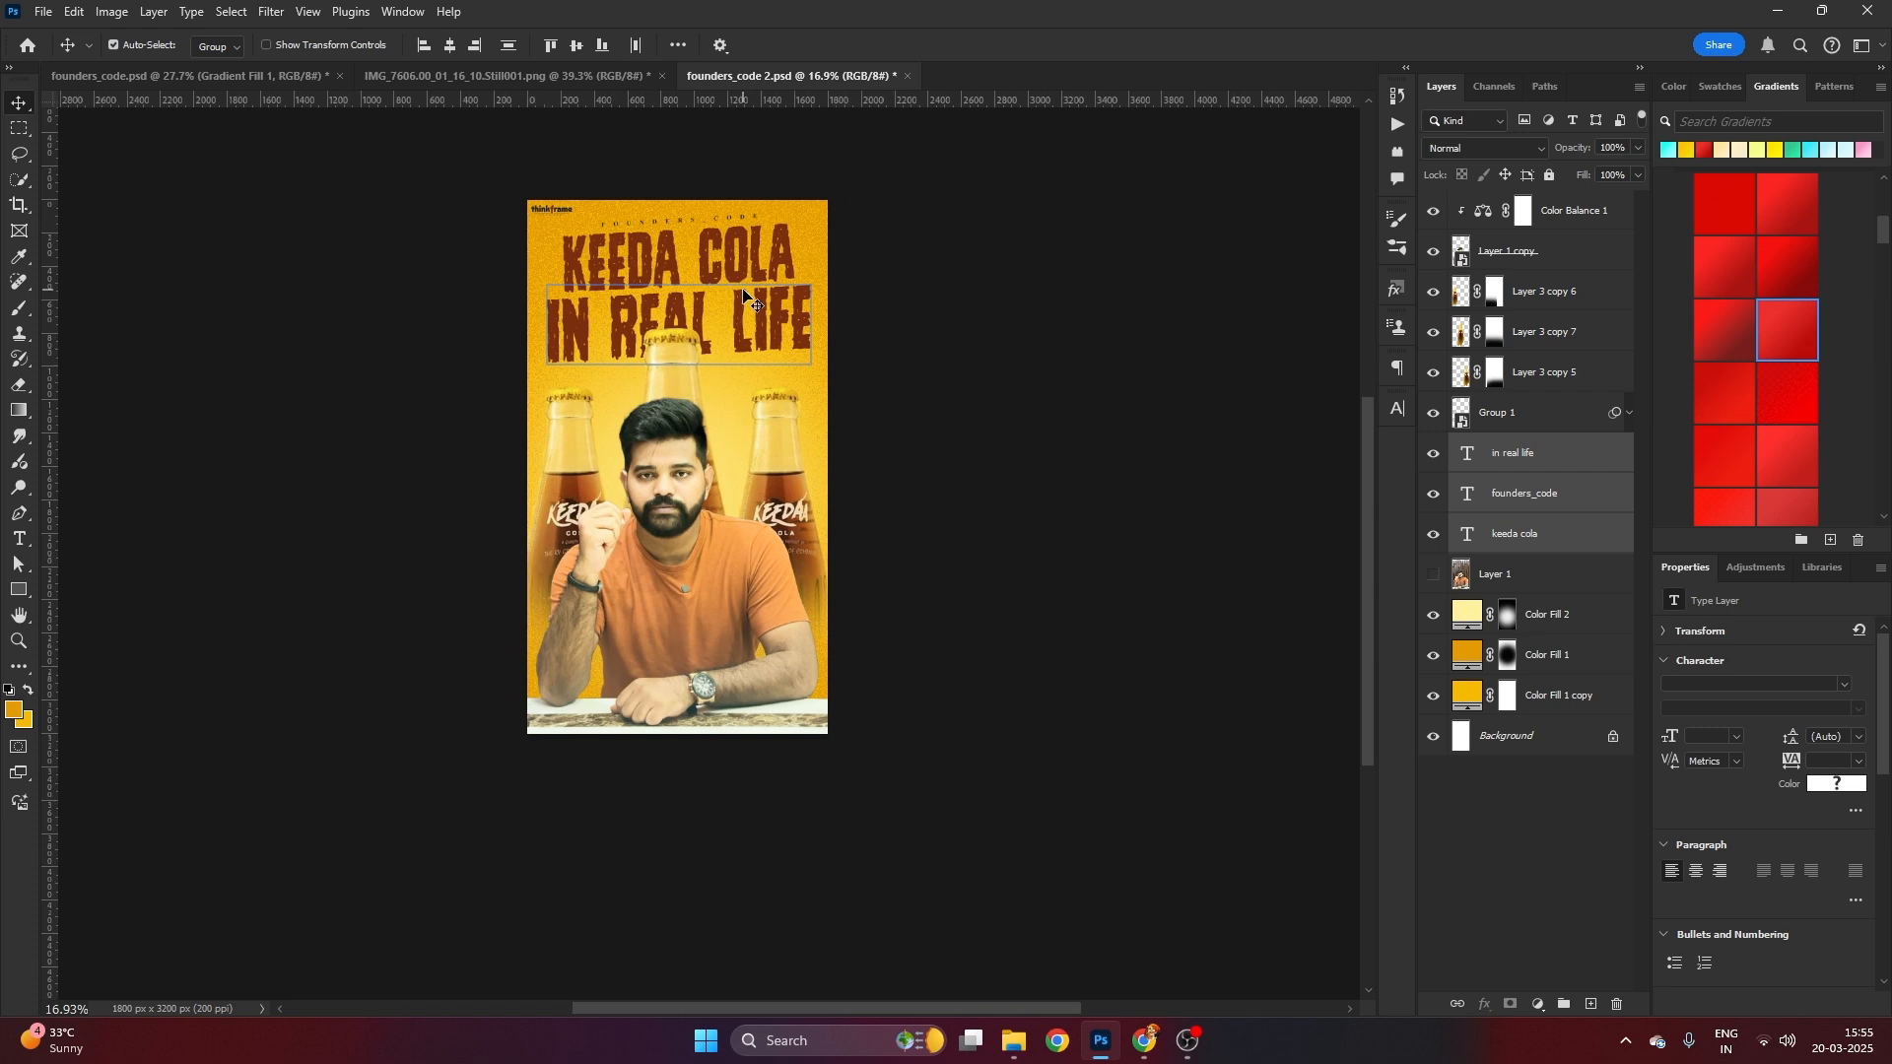
pyautogui.scroll(1, 965, 269)
pyautogui.moveTo(966, 269); pyautogui.dragTo(970, 299)
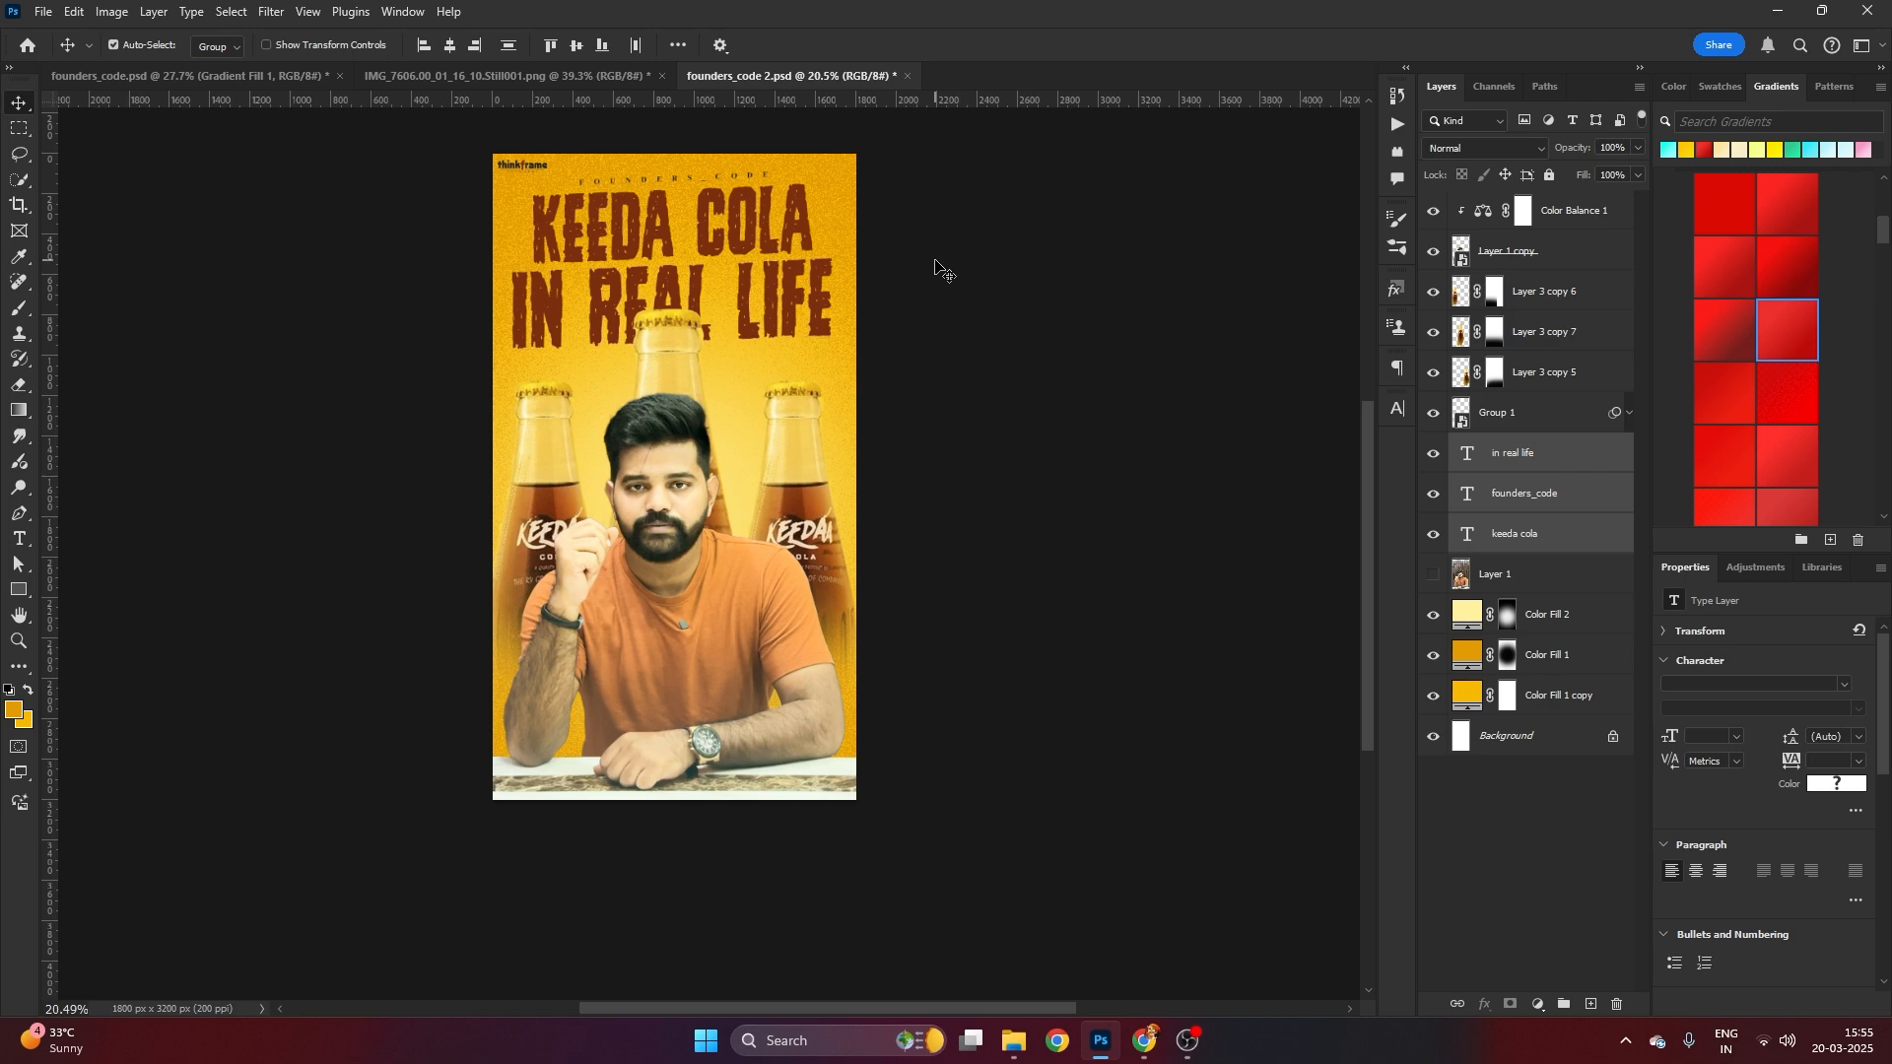
pyautogui.scroll(-1, 935, 273)
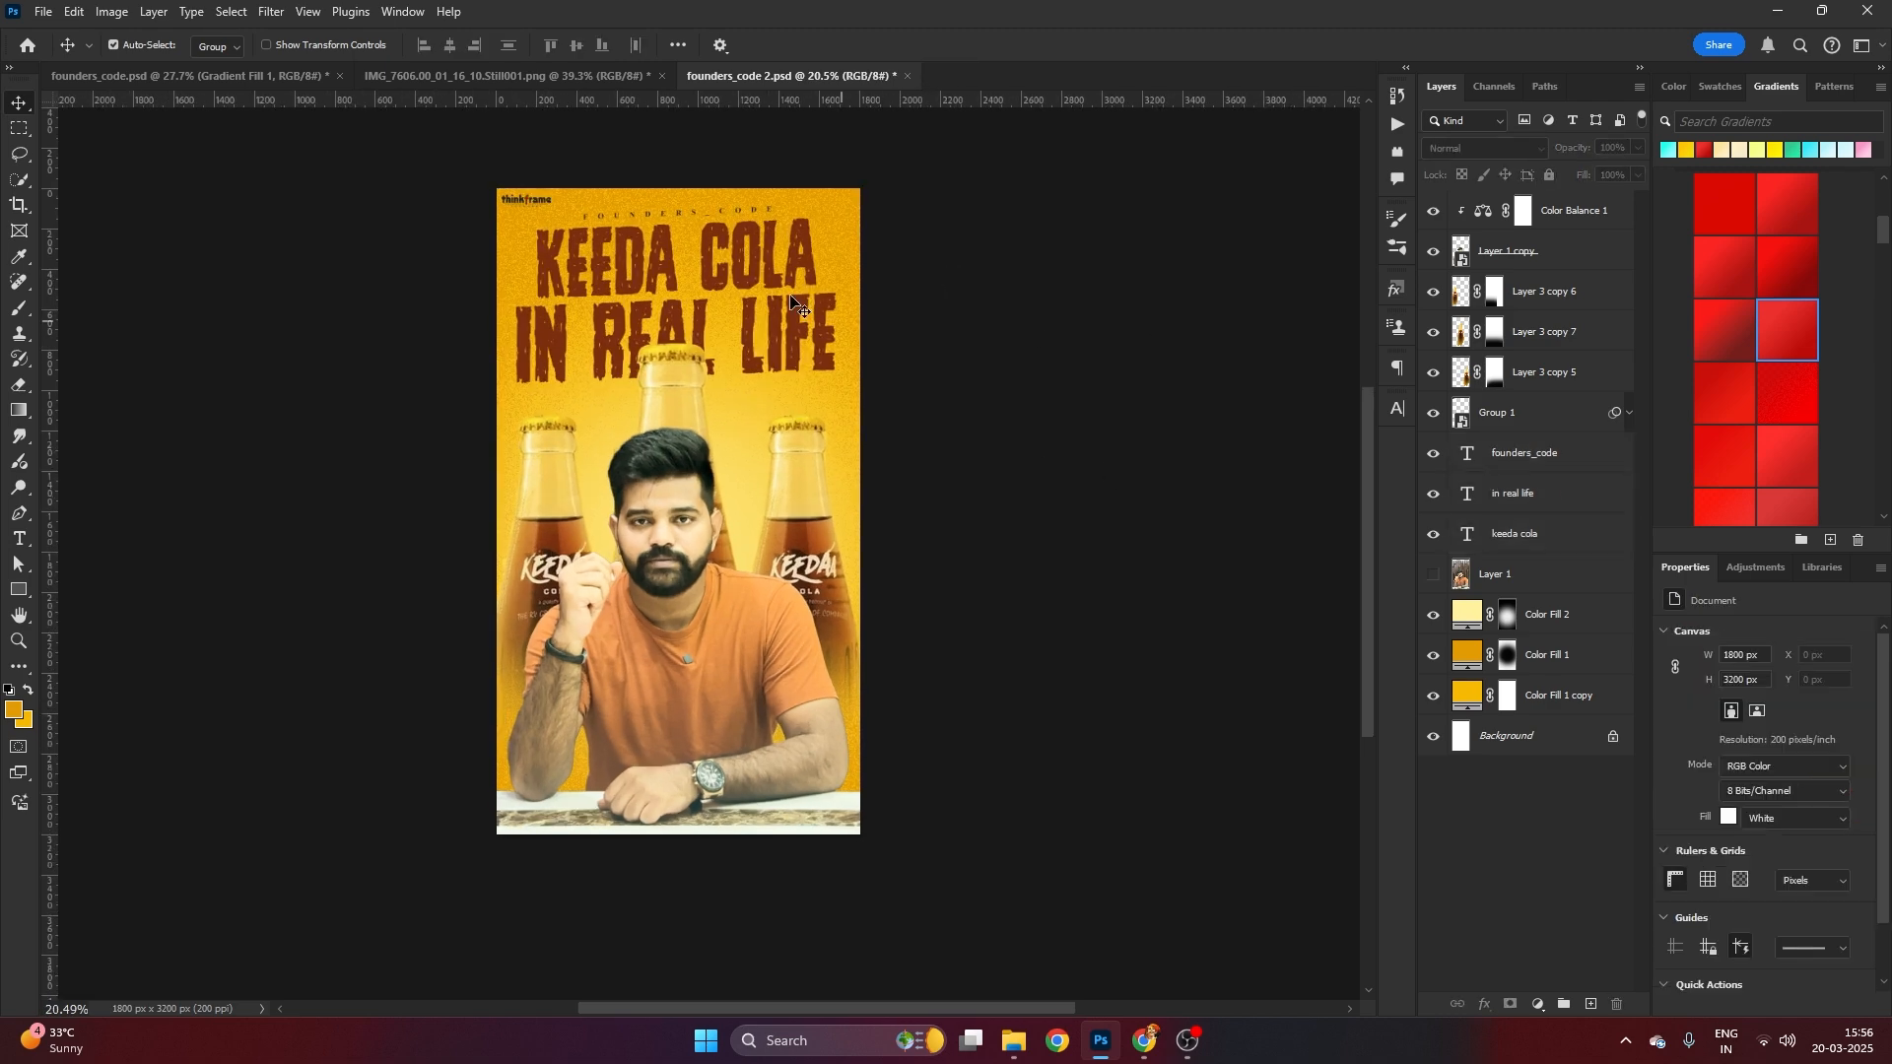
# Duplicate the in real life and keeda cola text layers and convert the two copies into one smart object
pyautogui.keyDown('shift'); pyautogui.click(779, 325); pyautogui.keyUp('shift')
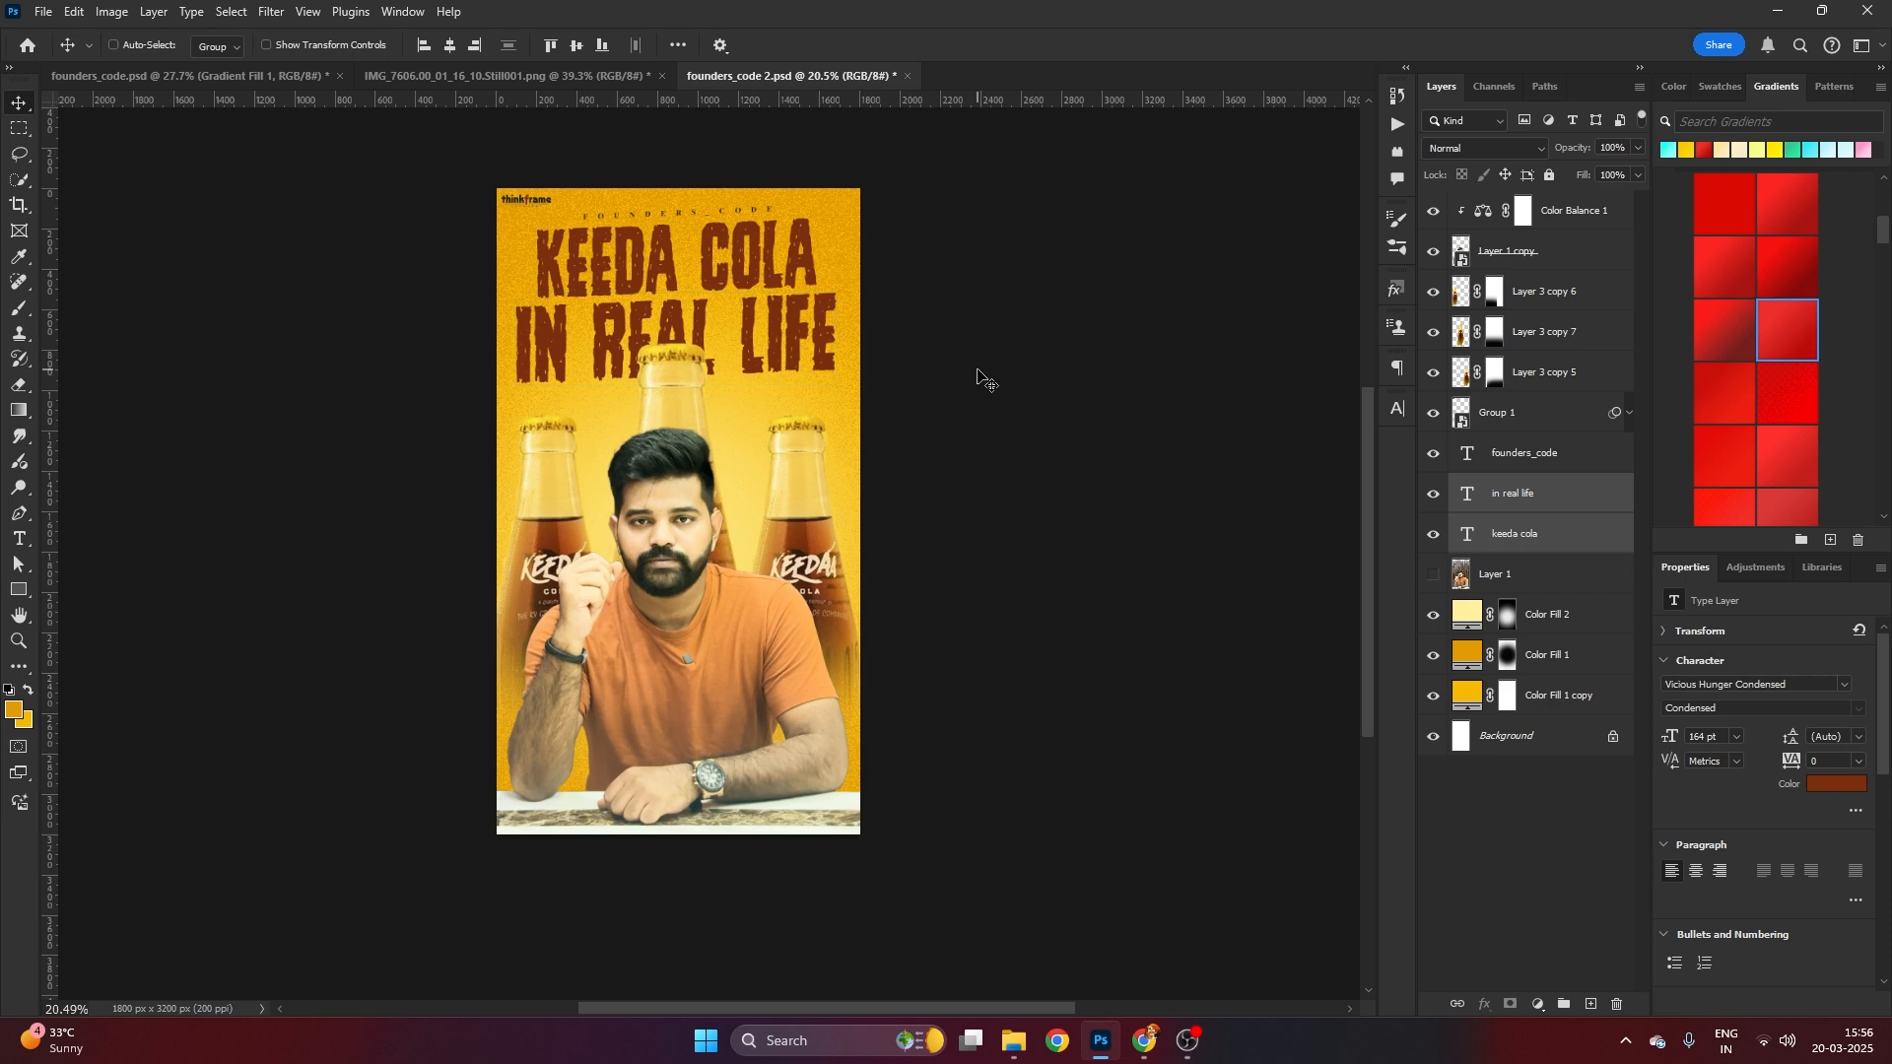
pyautogui.hotkey('ctrl', 'j')
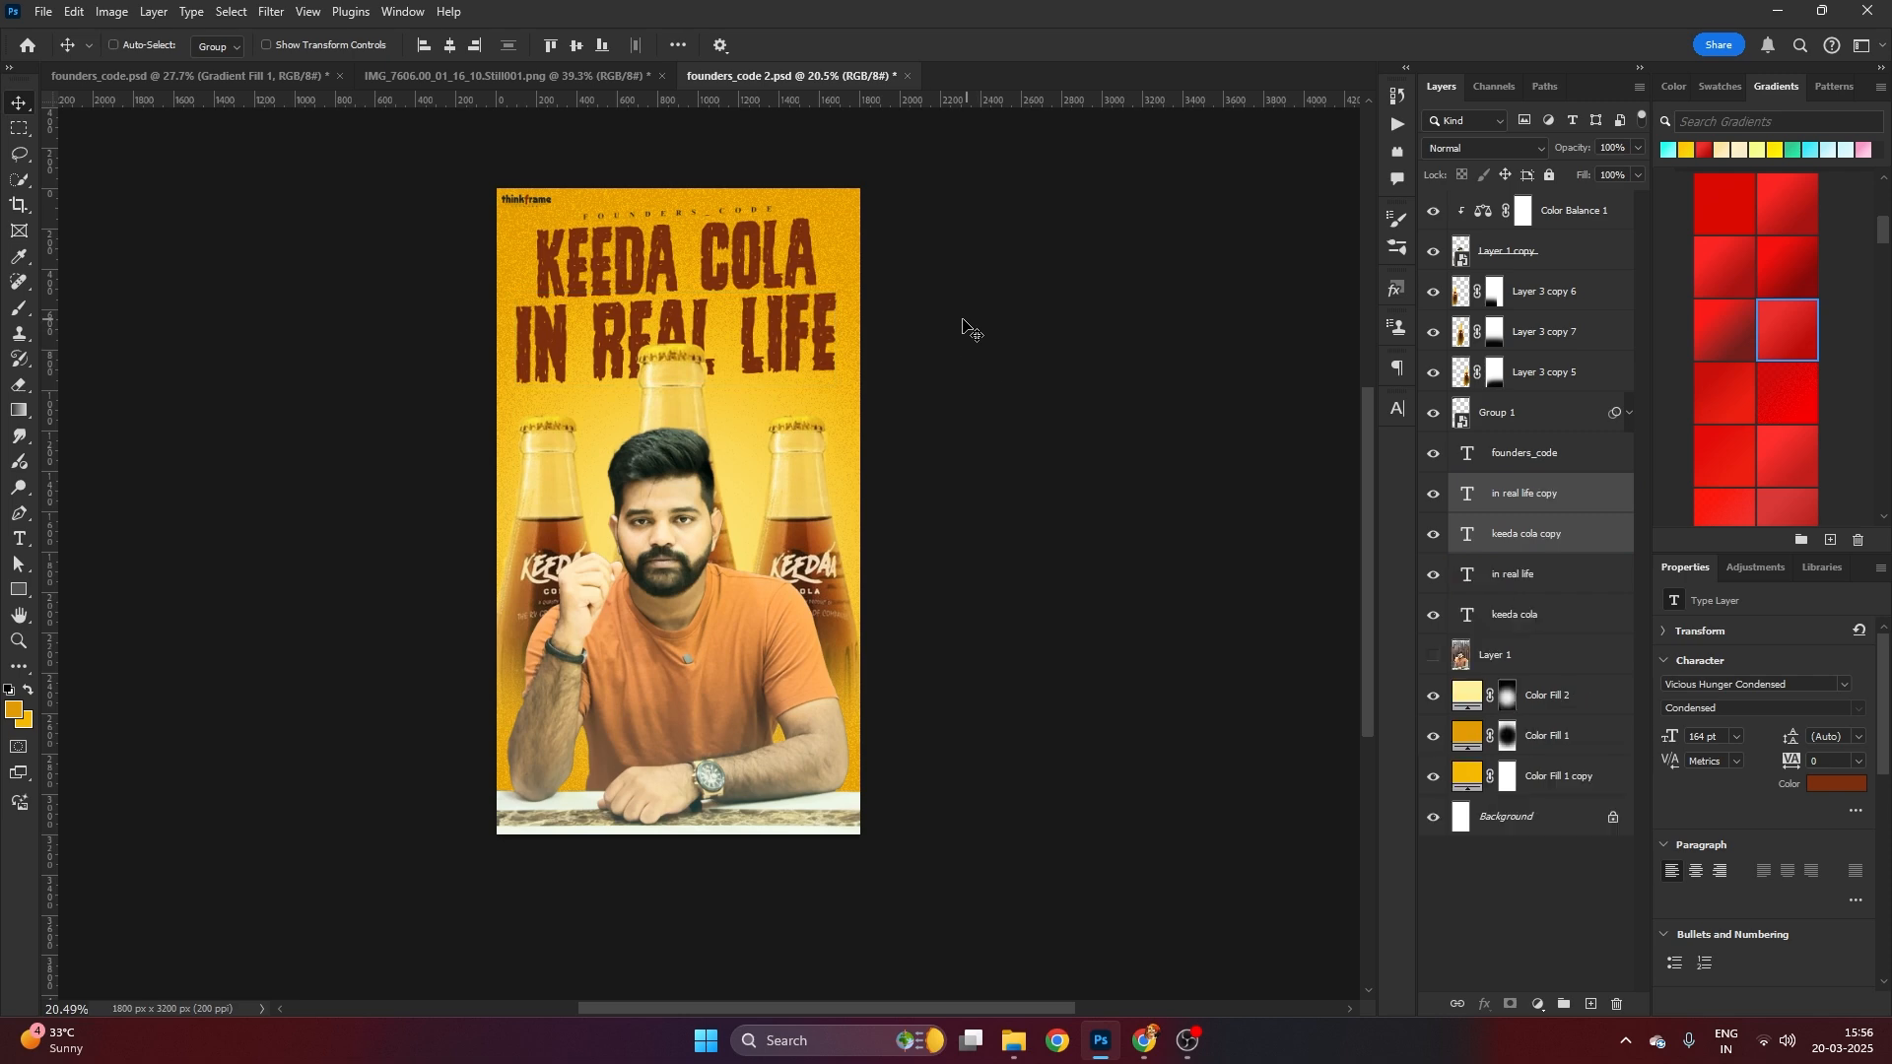
pyautogui.hotkey('alt', 'l')
pyautogui.press('s')
pyautogui.press('s')
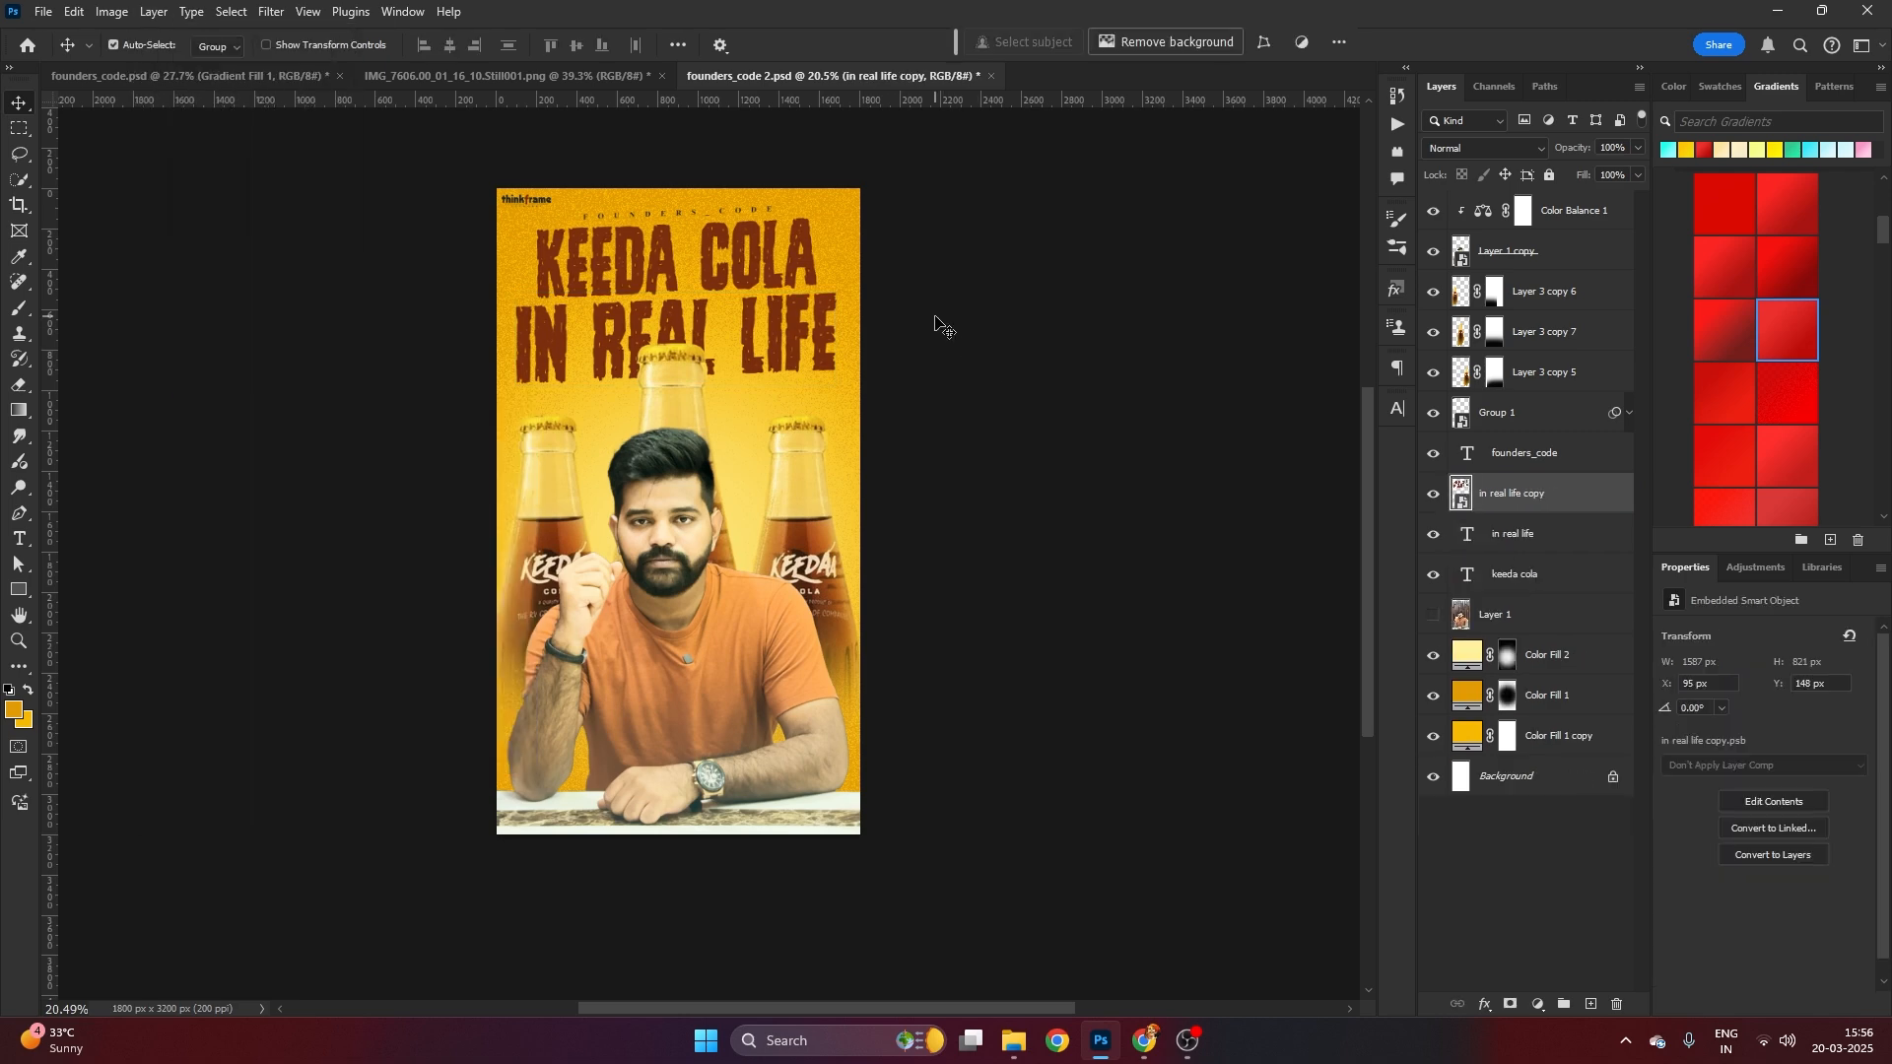
# Enlarge the title copy smart object to about 151.64% and place it directly below the keeda cola text layer
pyautogui.hotkey('ctrl', 't')
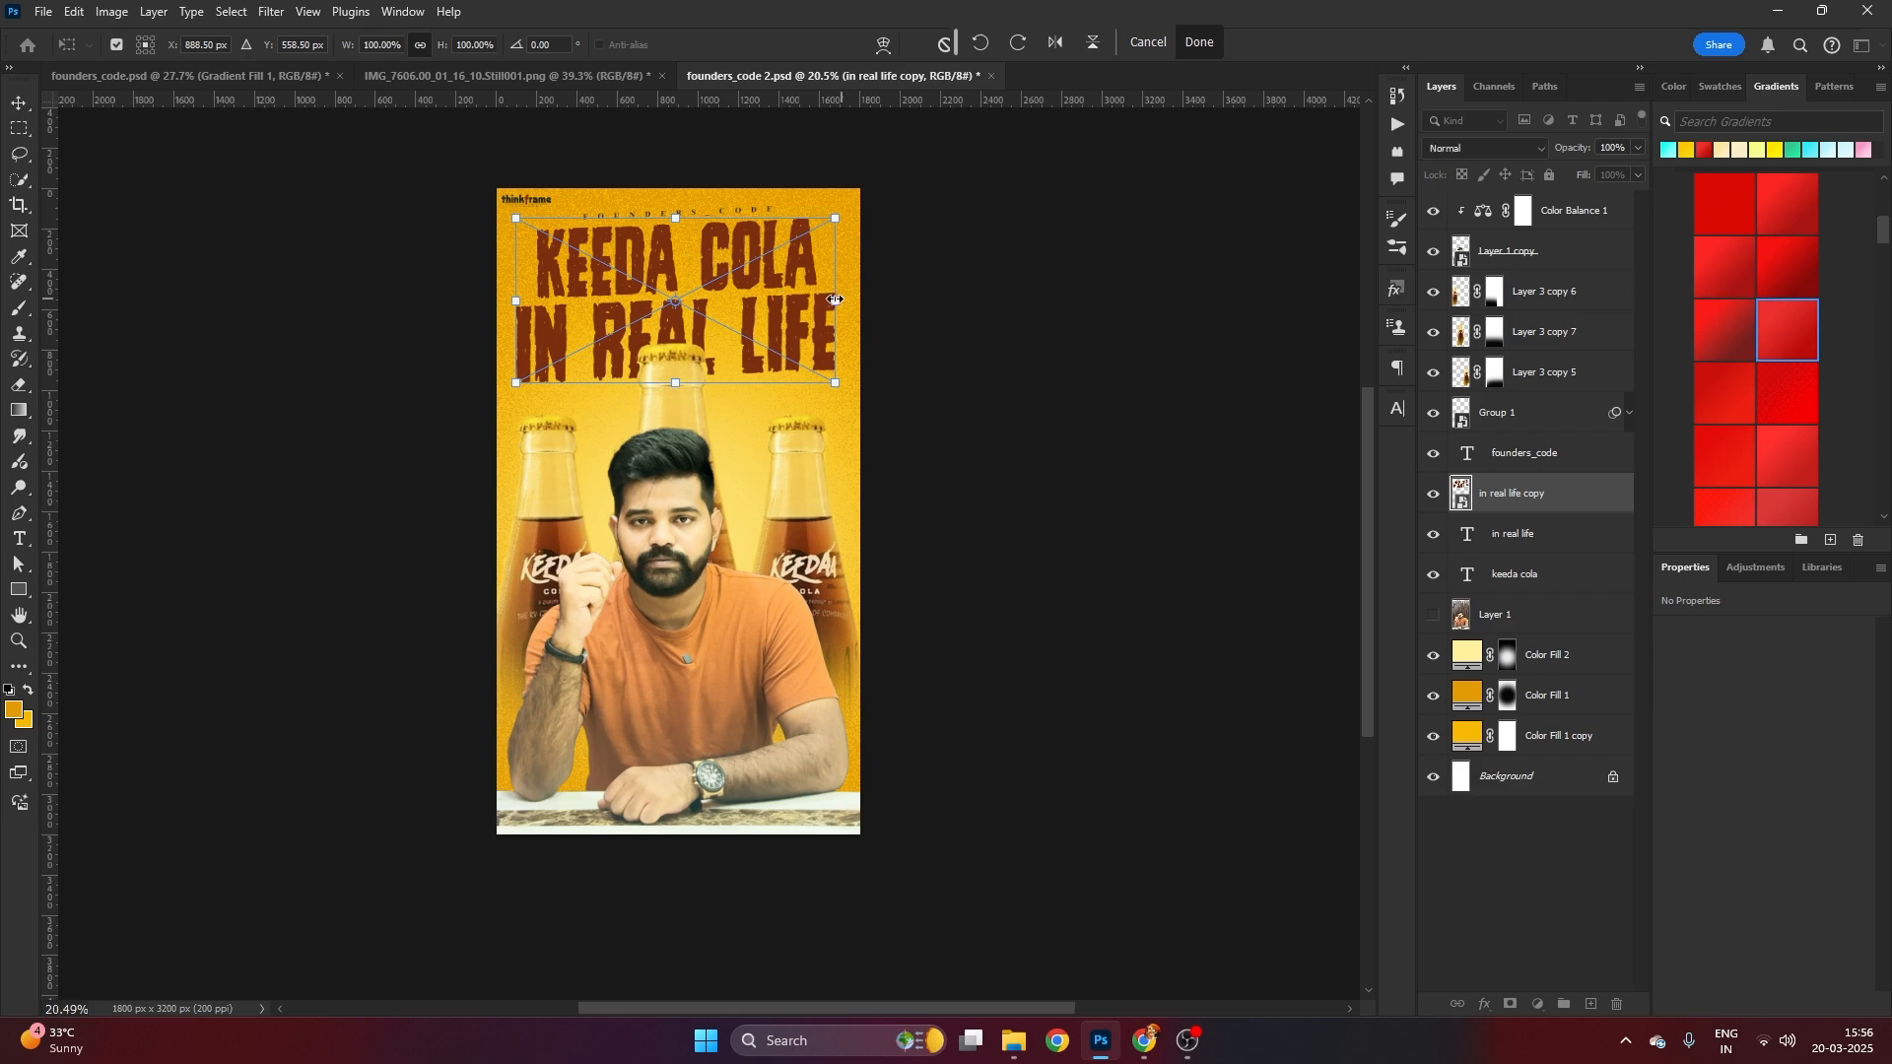
pyautogui.moveTo(835, 301)
pyautogui.mouseDown()
pyautogui.moveTo(923, 296)
pyautogui.moveTo(857, 303)
pyautogui.mouseUp()
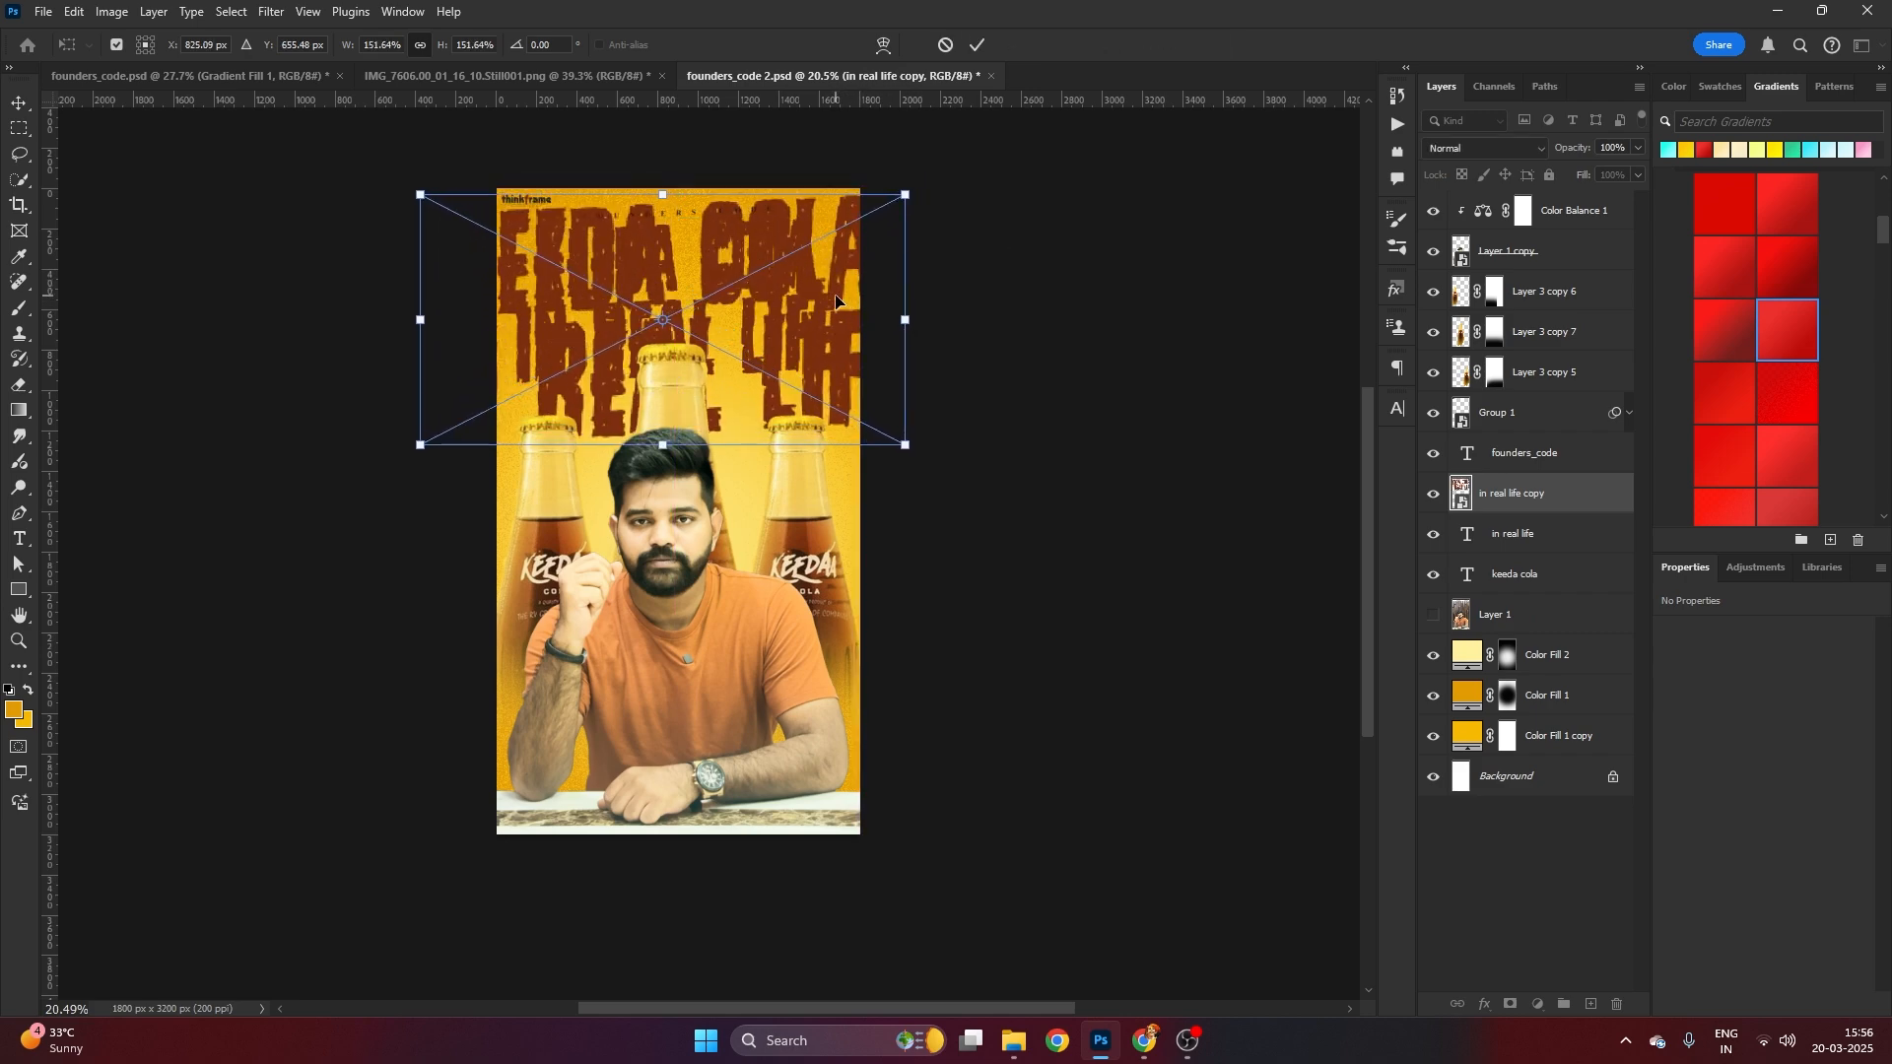
pyautogui.press('Return')
pyautogui.moveTo(1541, 504); pyautogui.dragTo(1517, 586)
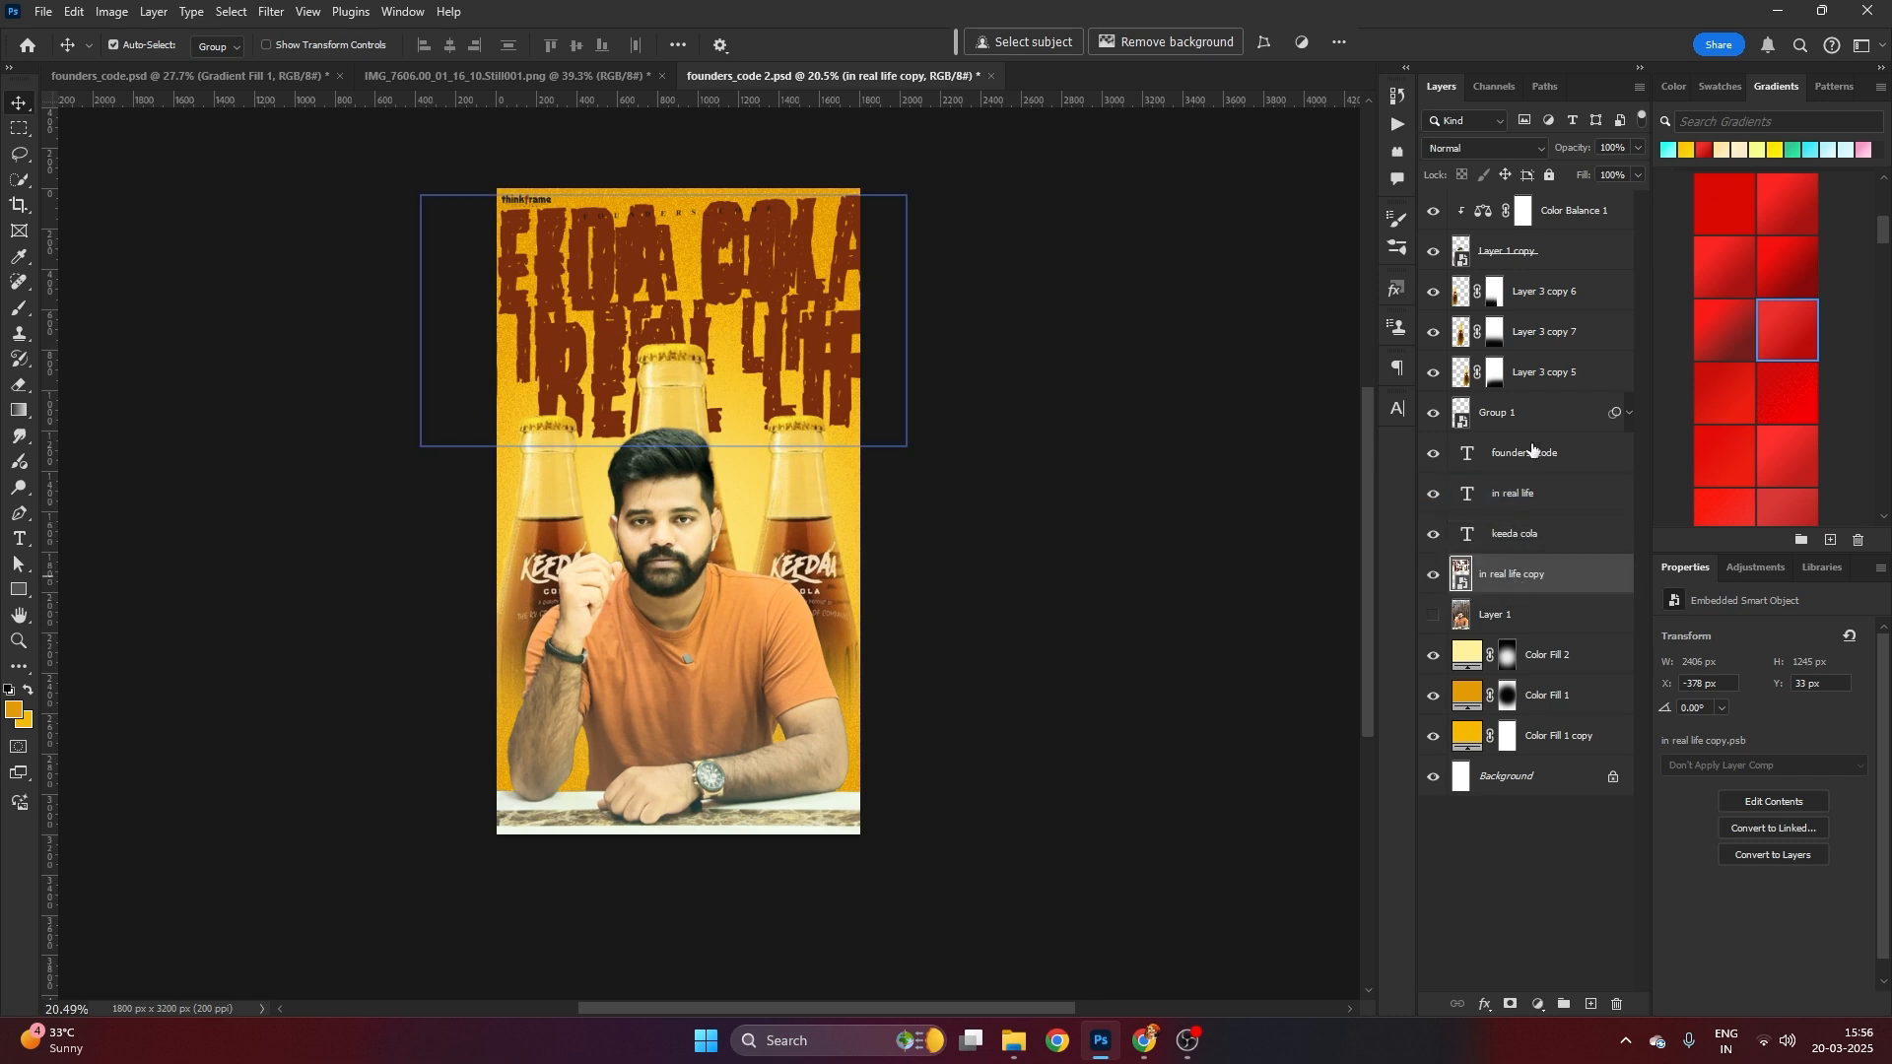
# Set the in real life copy layer's blend mode to Screen as a faint texture behind the title
pyautogui.click(1488, 149)
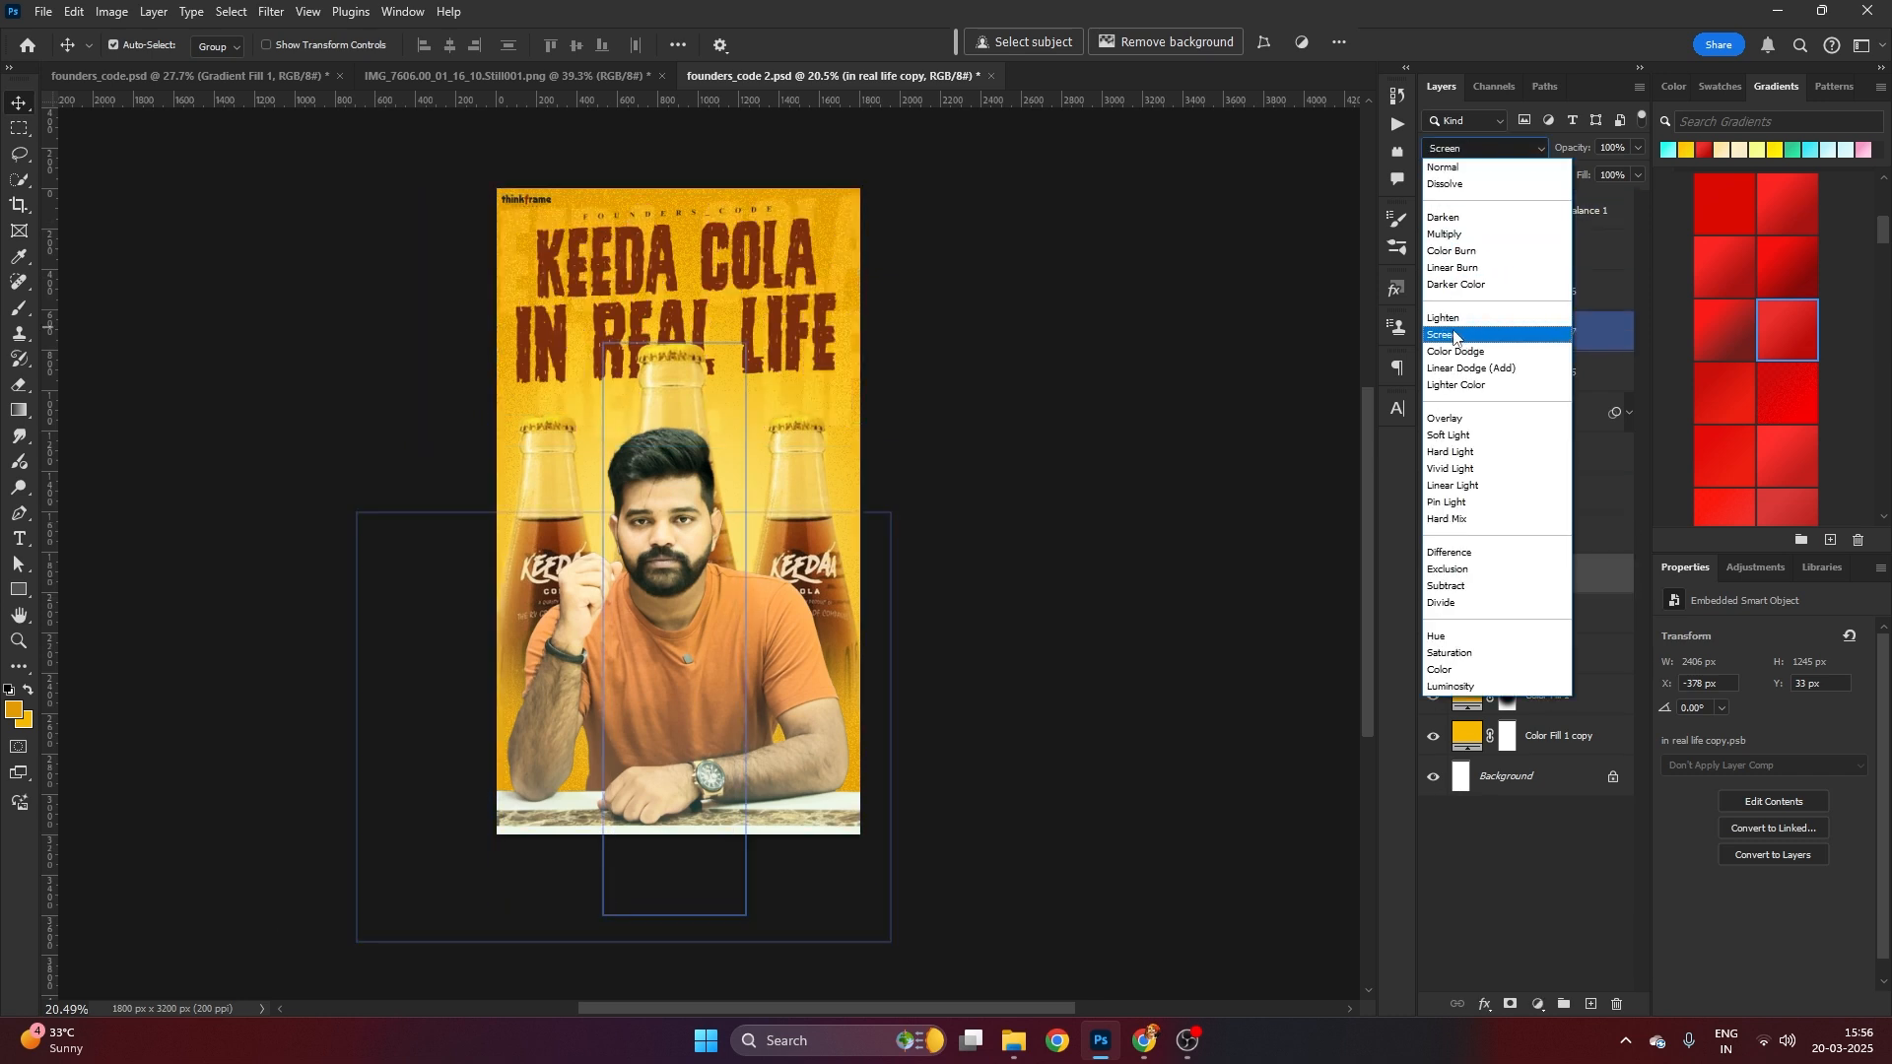
pyautogui.click(1454, 336)
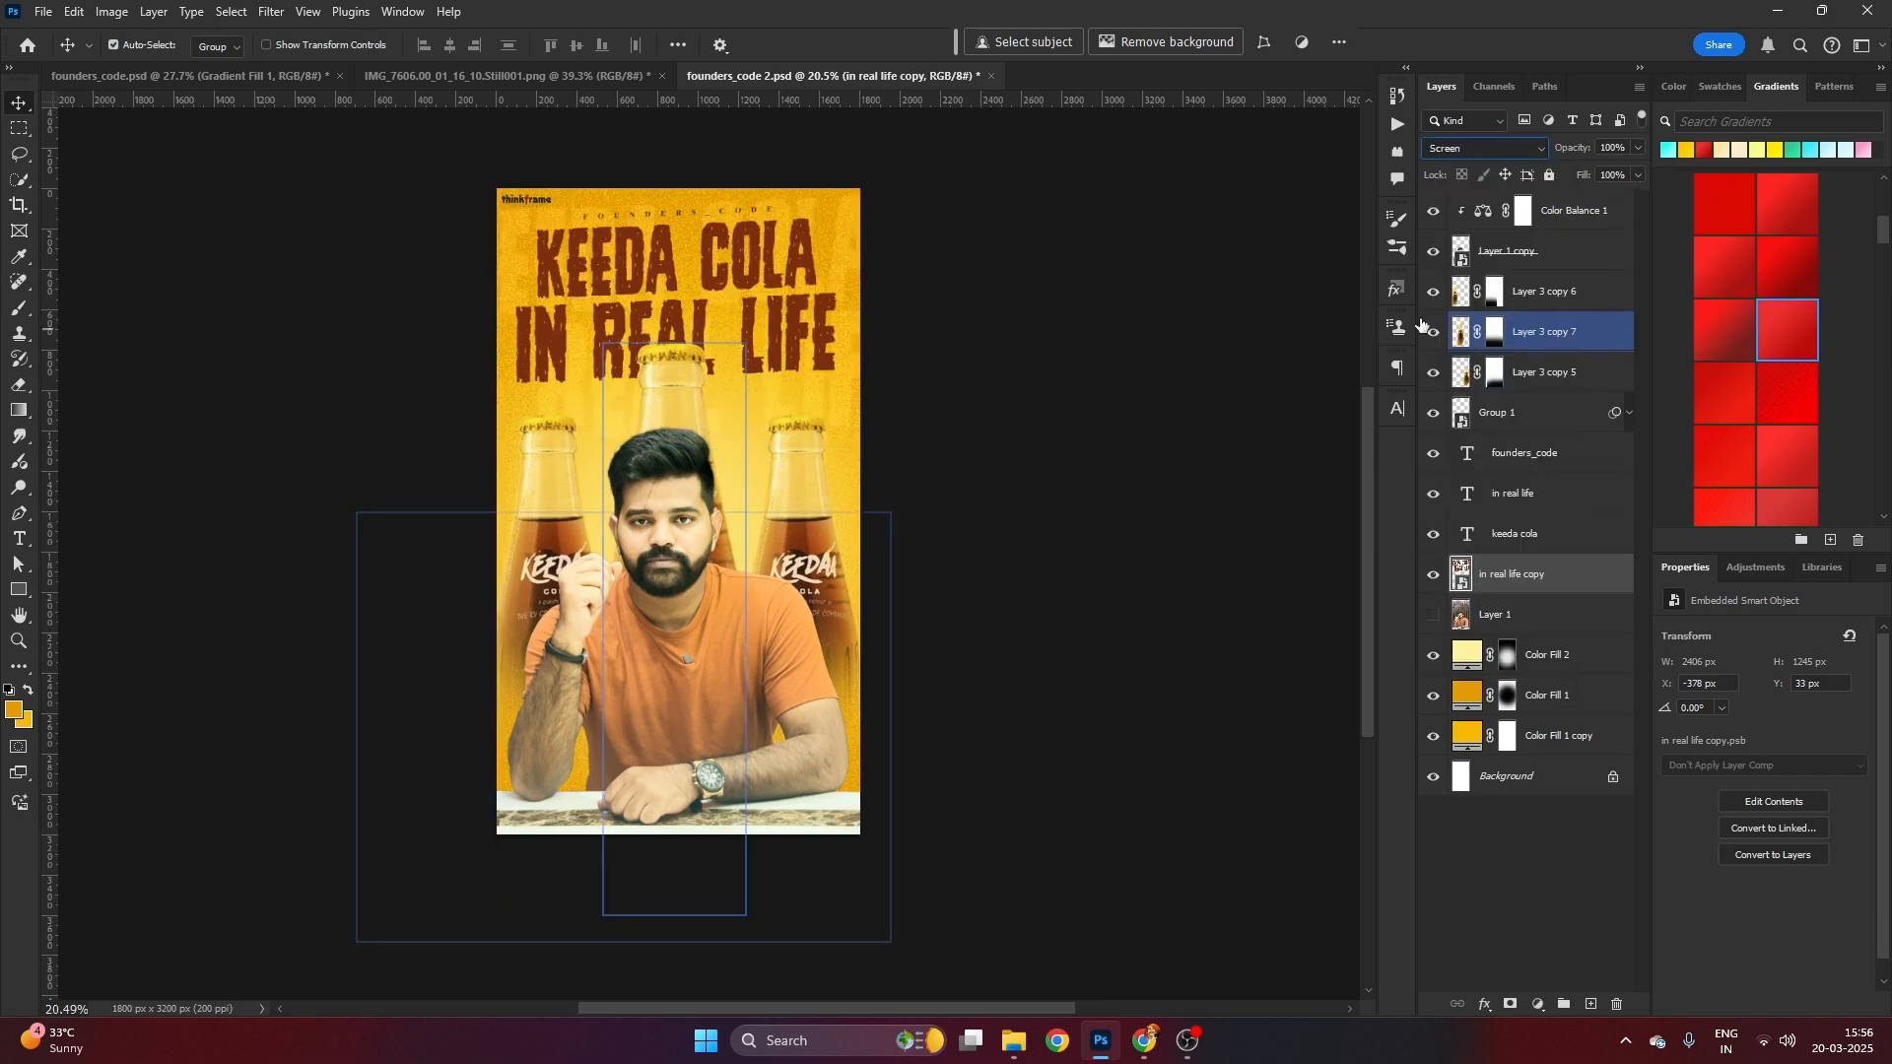
pyautogui.click(1432, 581)
pyautogui.moveTo(1064, 334); pyautogui.dragTo(1066, 351)
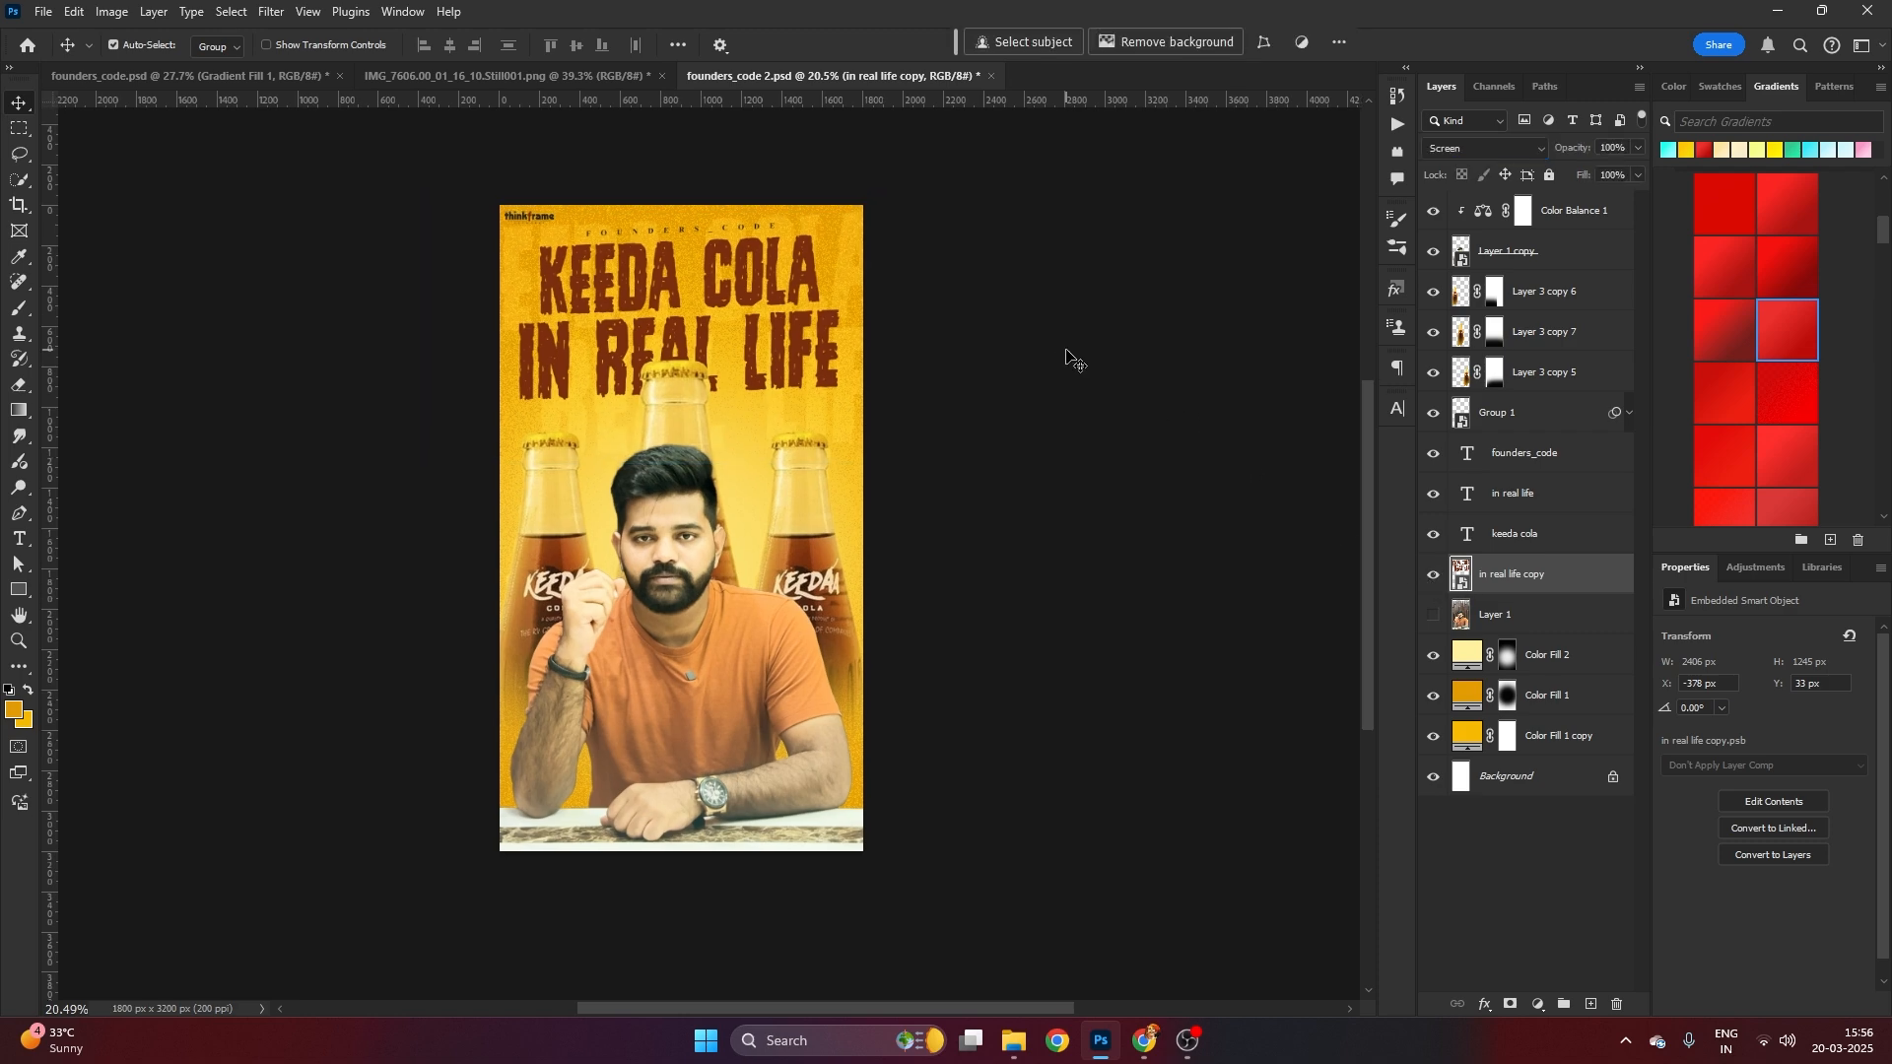
# Resize the in real life copy layer to about 2426 × 1255 px, positioned at X -417 px and Y 33 px
pyautogui.hotkey('ctrl', 't')
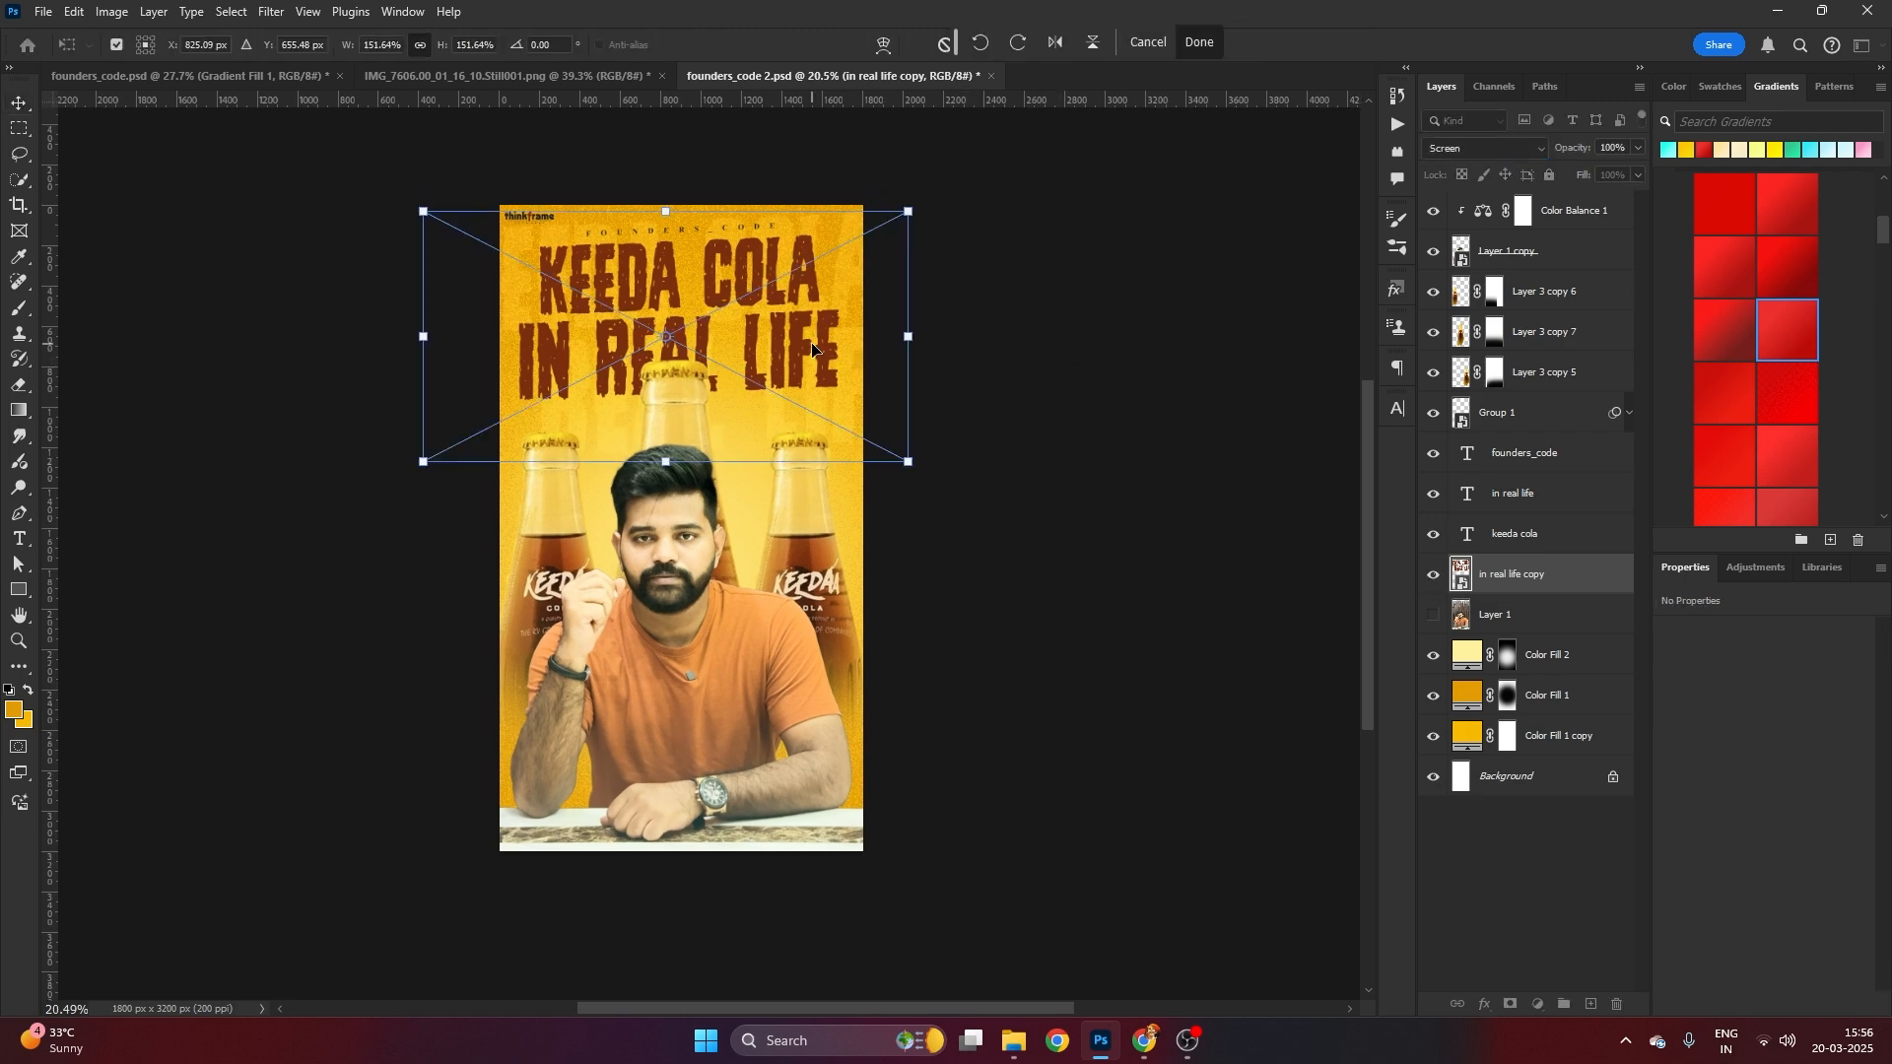
pyautogui.moveTo(908, 336); pyautogui.dragTo(986, 311)
pyautogui.press('Return')
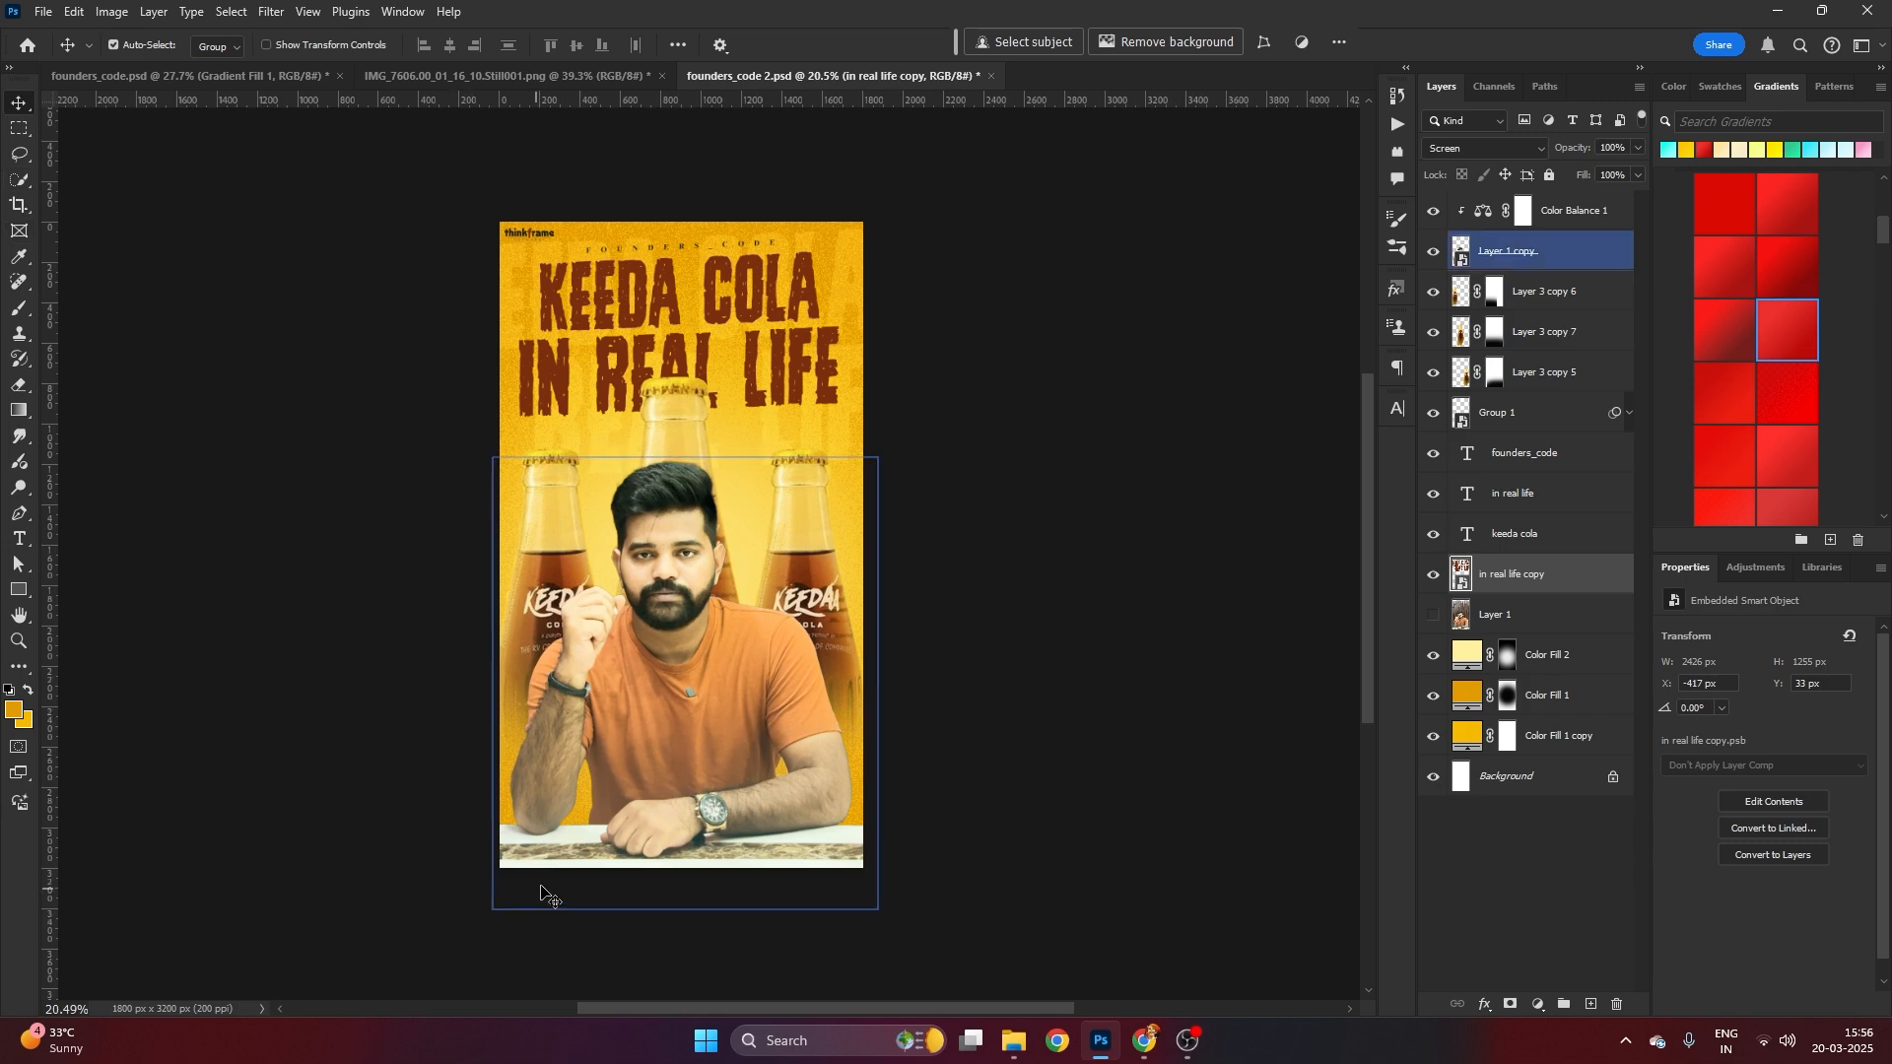
# Add an orange-to-transparent Gradient fill layer above Color Balance 1 at the top of the layer stack
pyautogui.click(1592, 224)
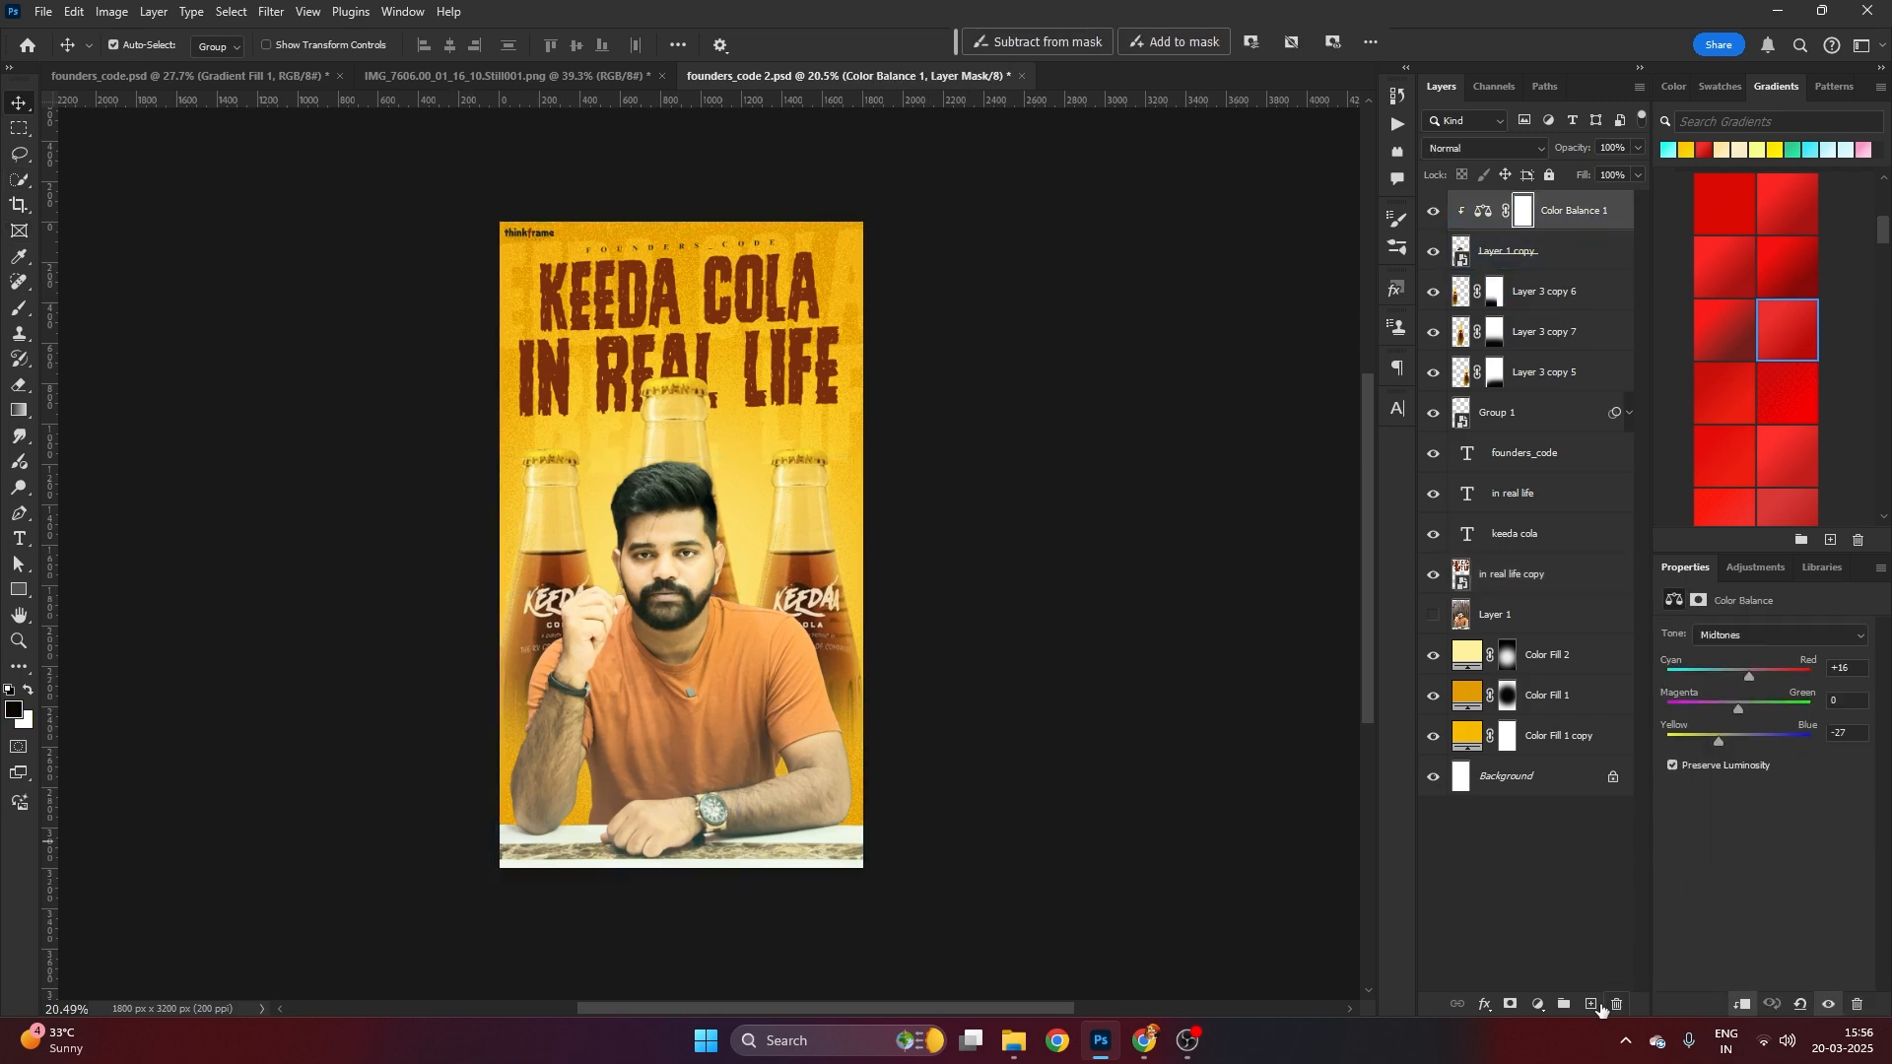
pyautogui.click(1539, 1005)
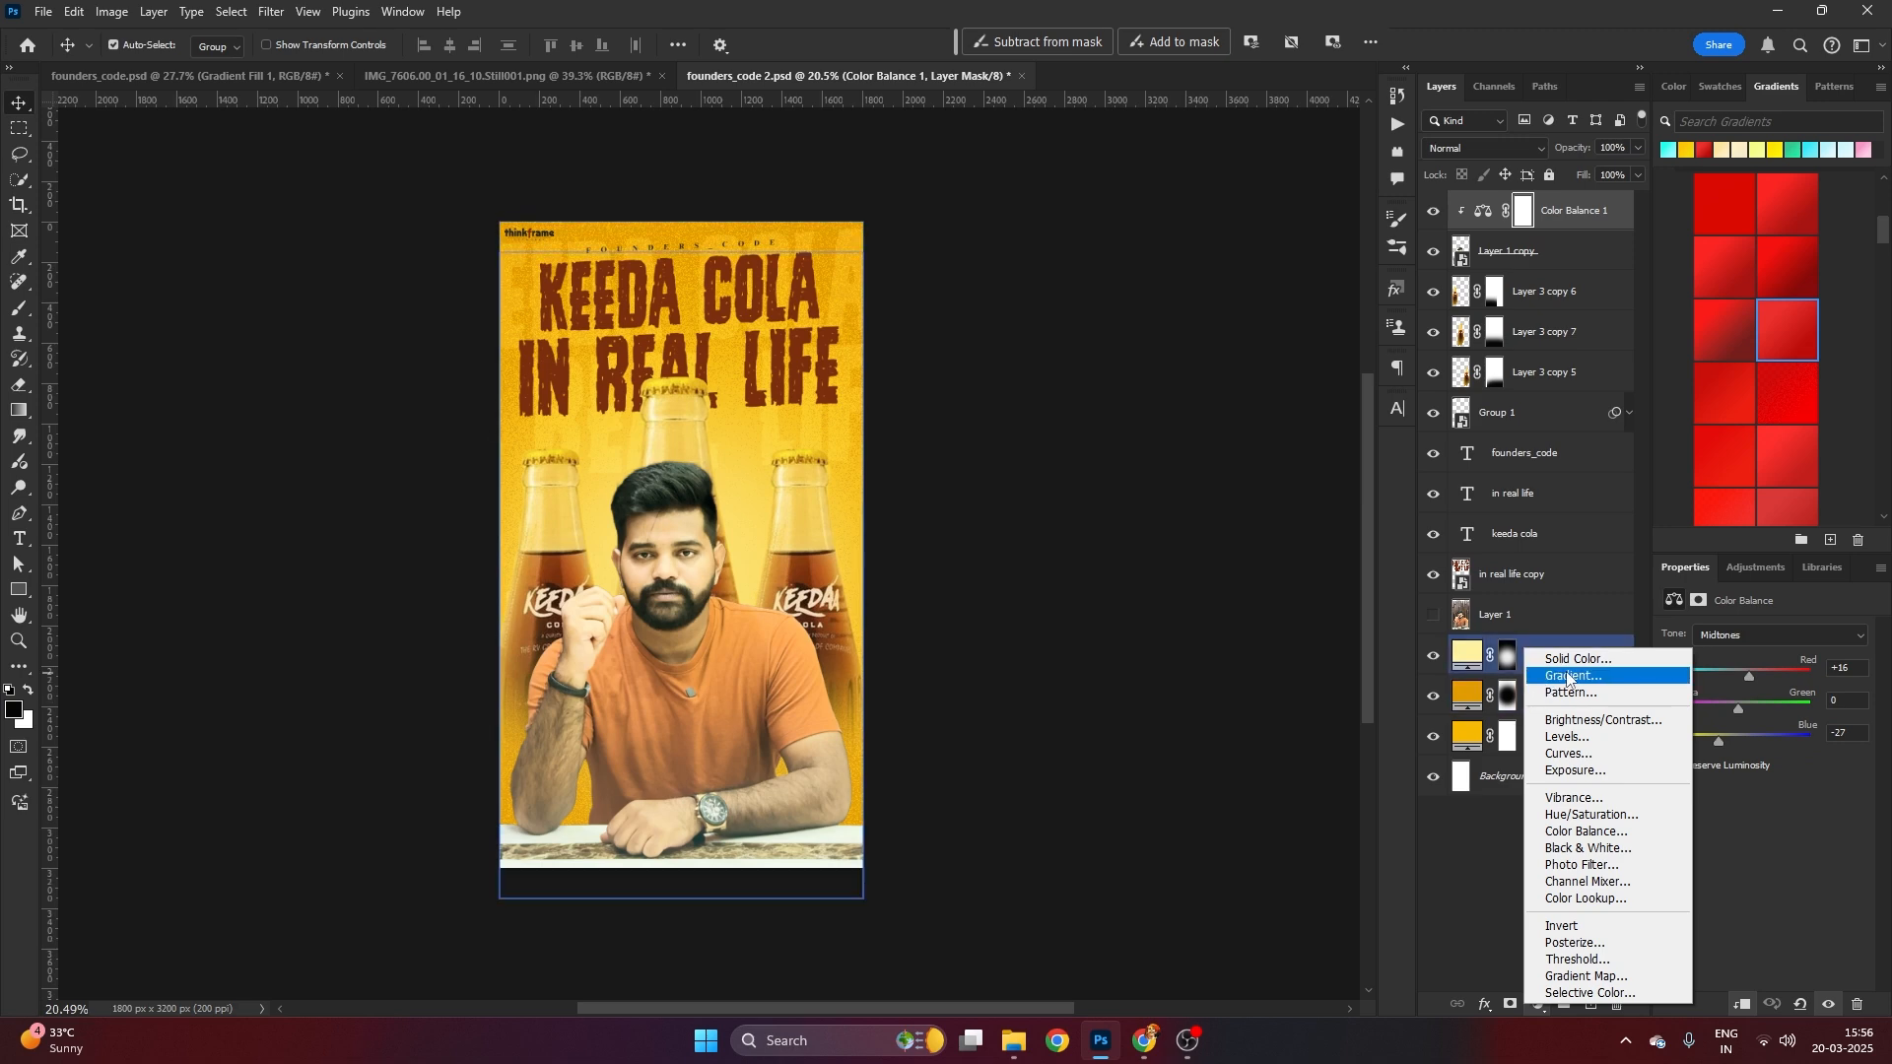
pyautogui.click(1557, 676)
pyautogui.click(1317, 239)
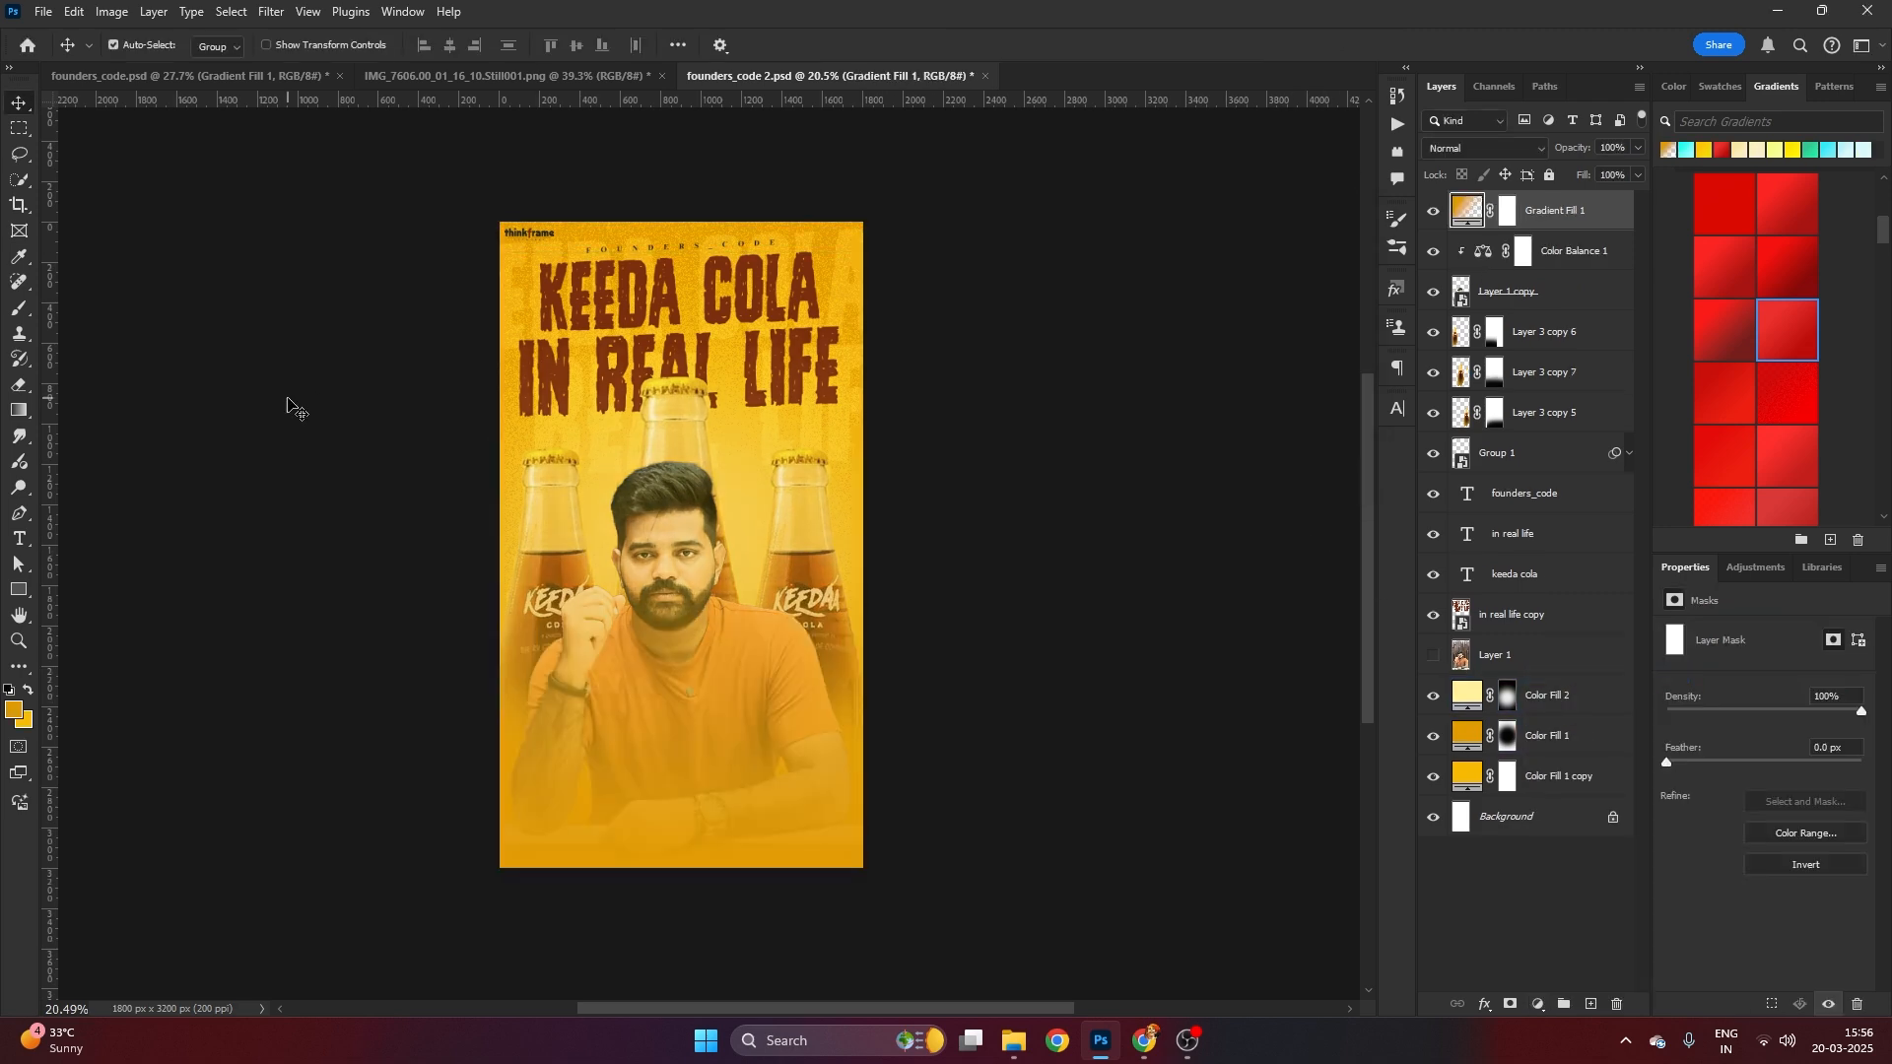
# Shorten the Gradient Fill 1 fade to the poster's lower part, with a scale of about 53% and an angle of about 89.41°
pyautogui.click(20, 412)
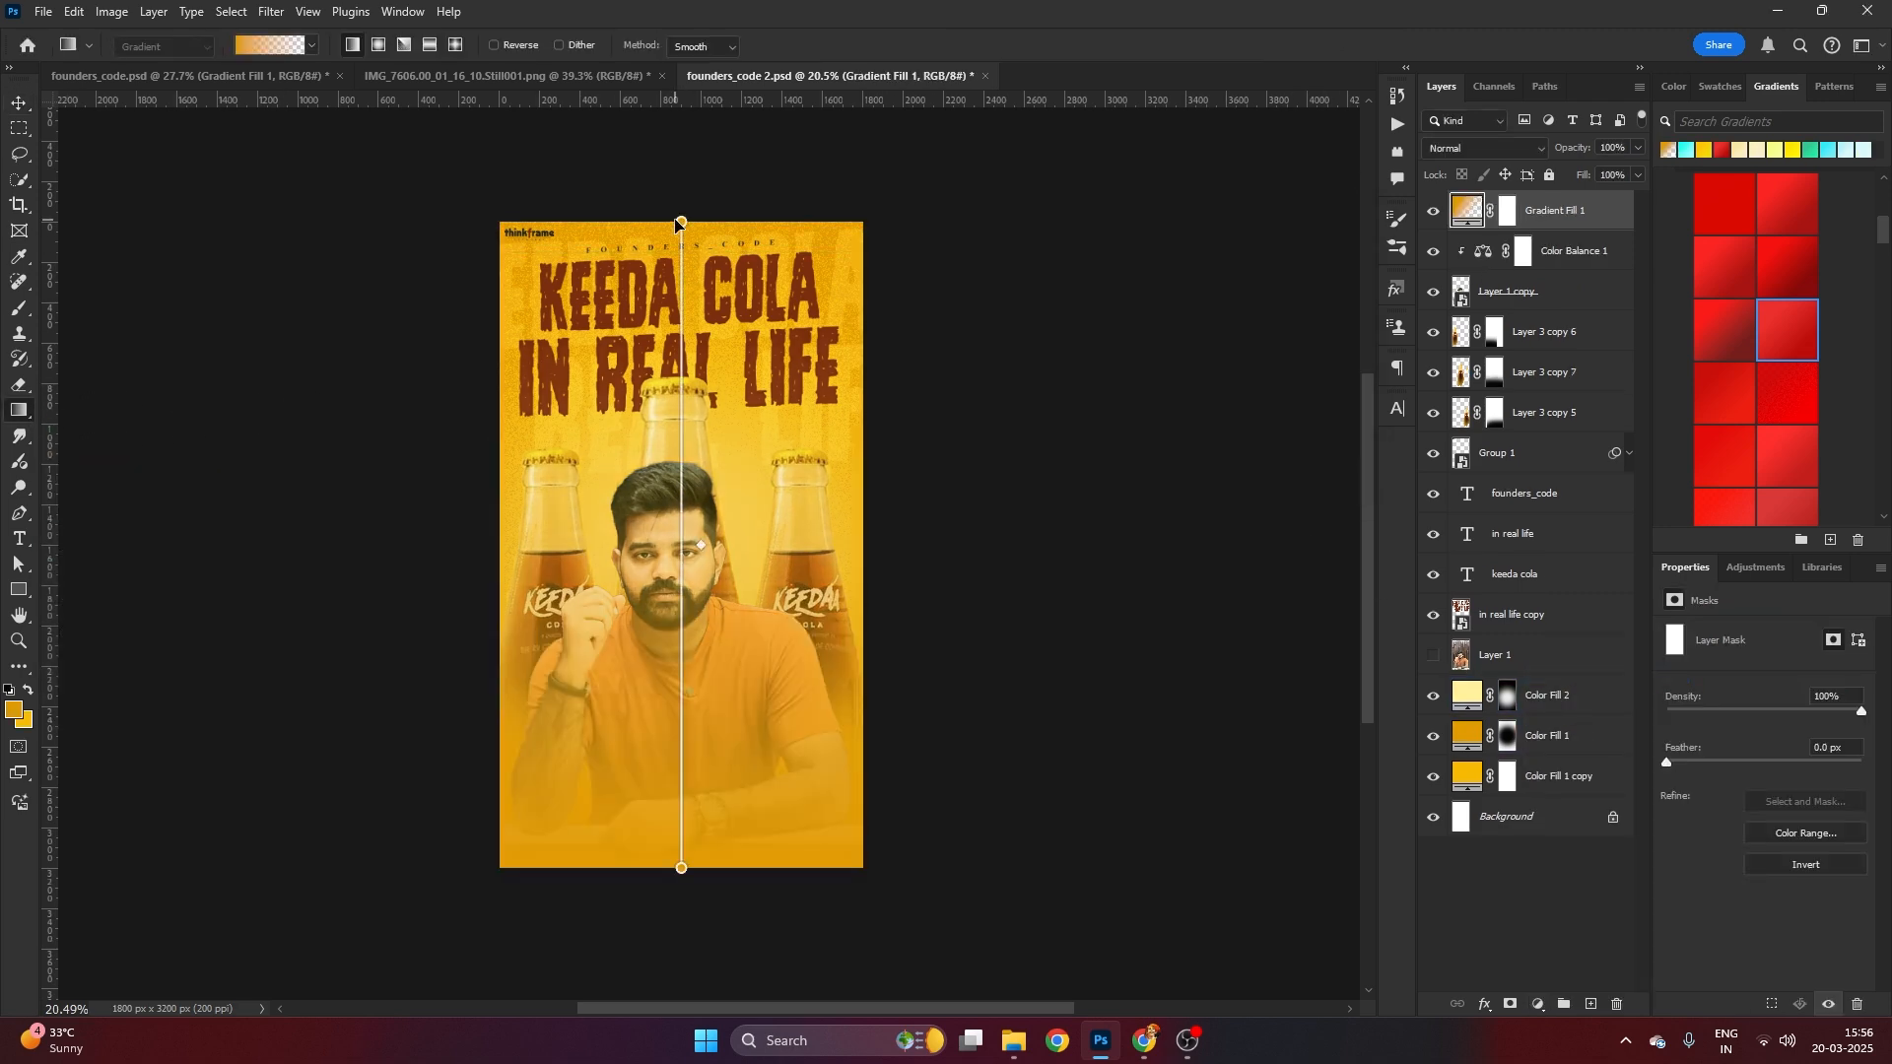
pyautogui.moveTo(678, 224); pyautogui.dragTo(677, 712)
pyautogui.moveTo(681, 868); pyautogui.dragTo(676, 904)
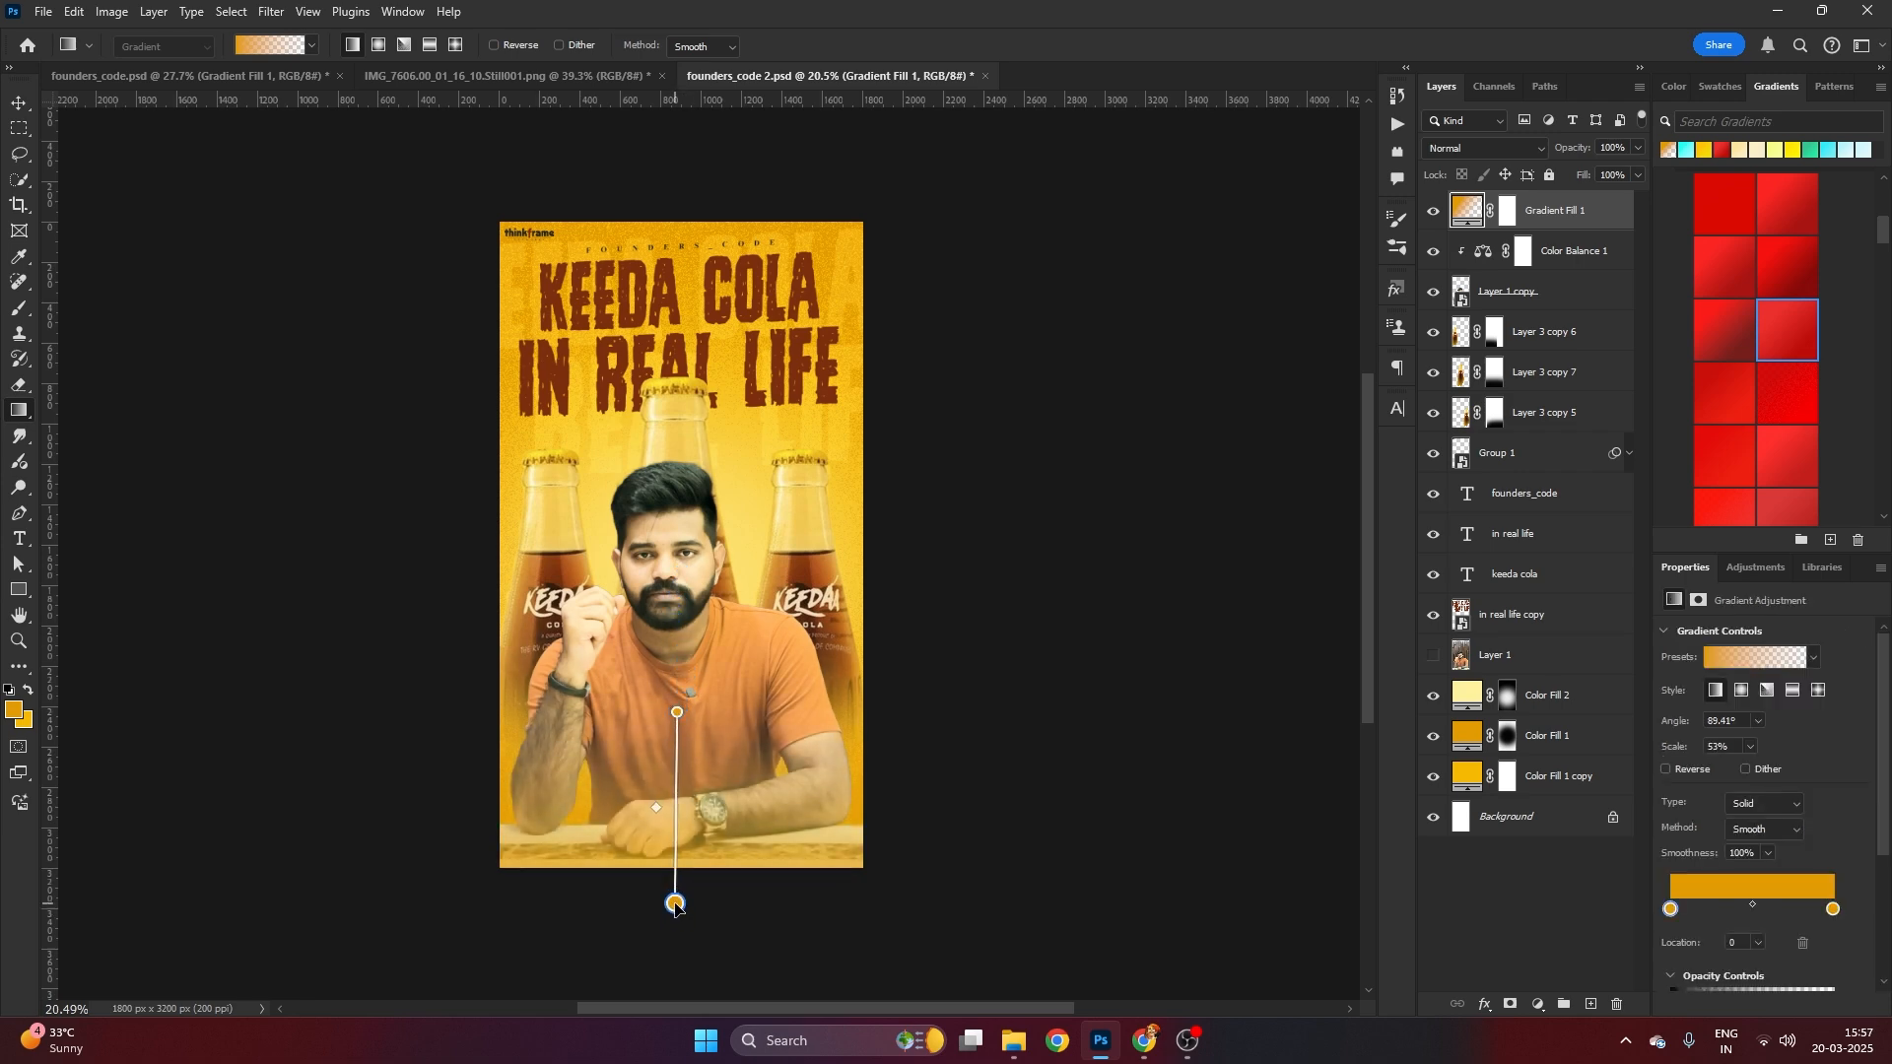
pyautogui.click(19, 103)
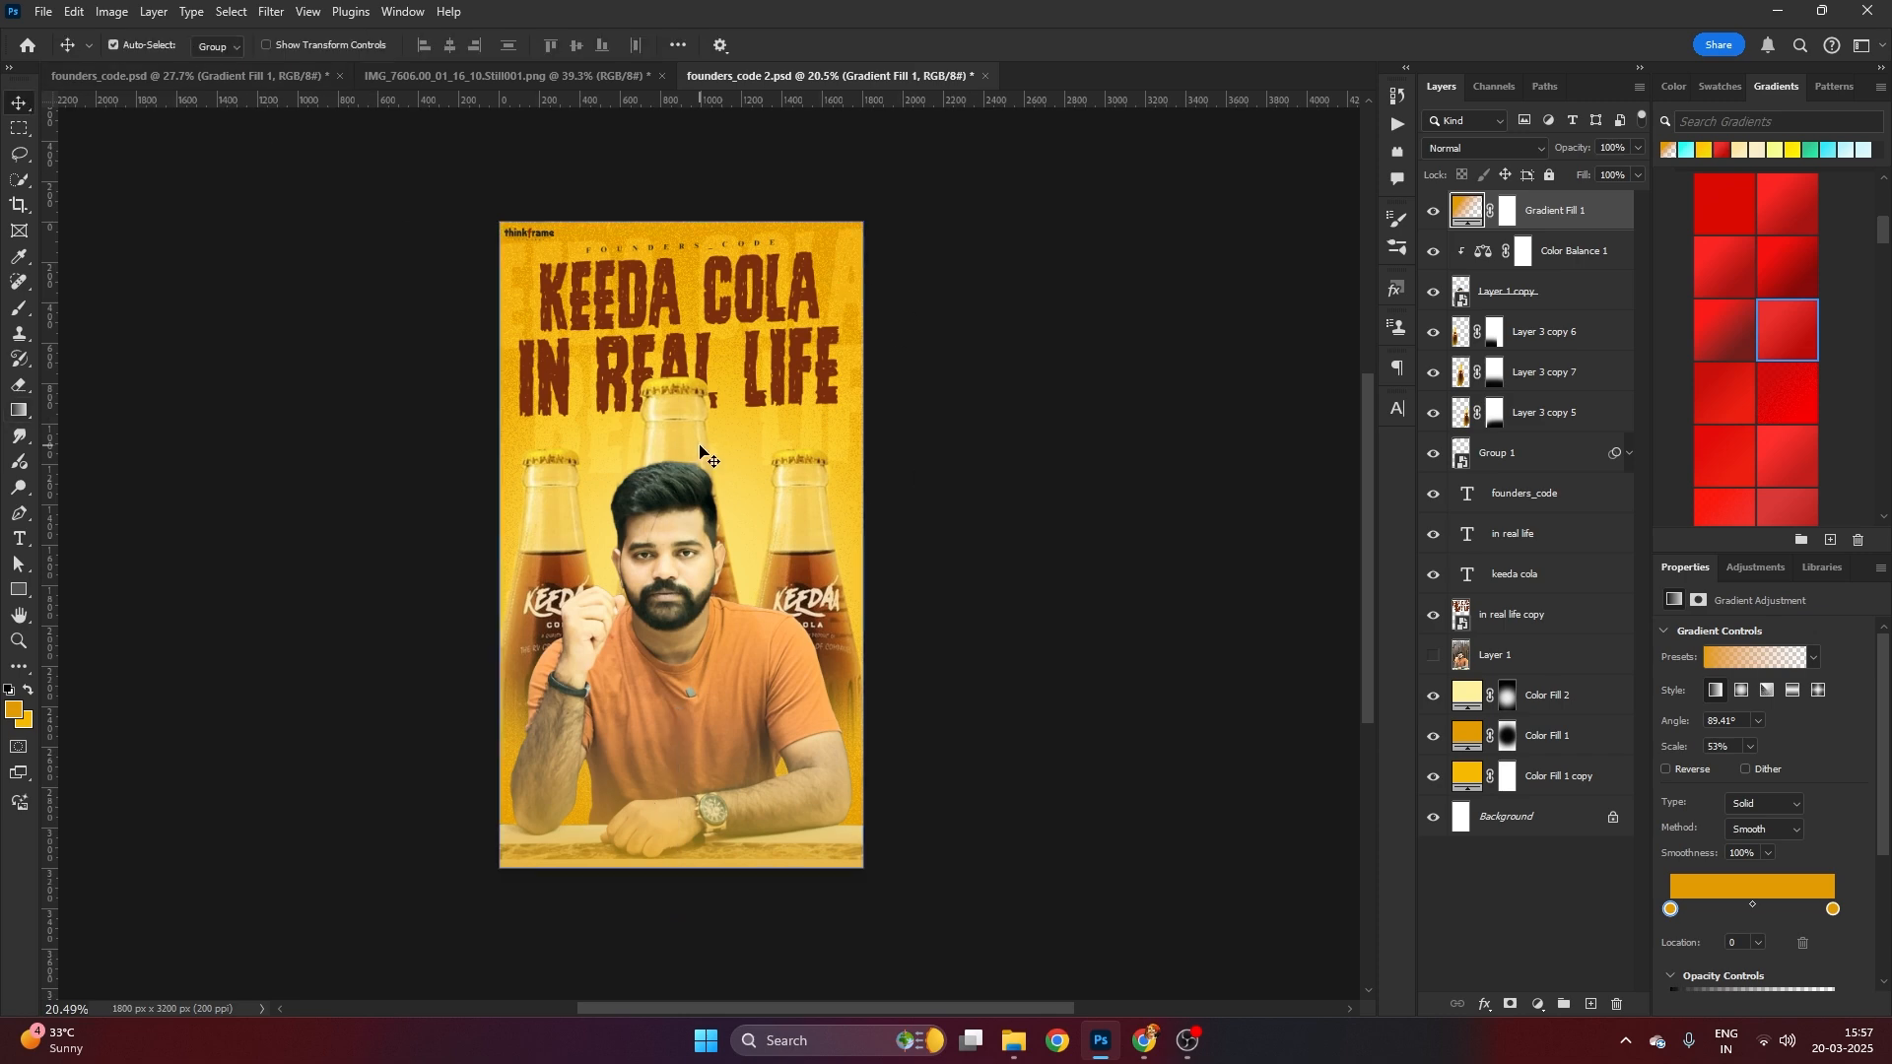
# Move both ends of the Gradient Fill 1 fade further down, to a scale of about 50% and an angle of about 89.07°
pyautogui.click(22, 410)
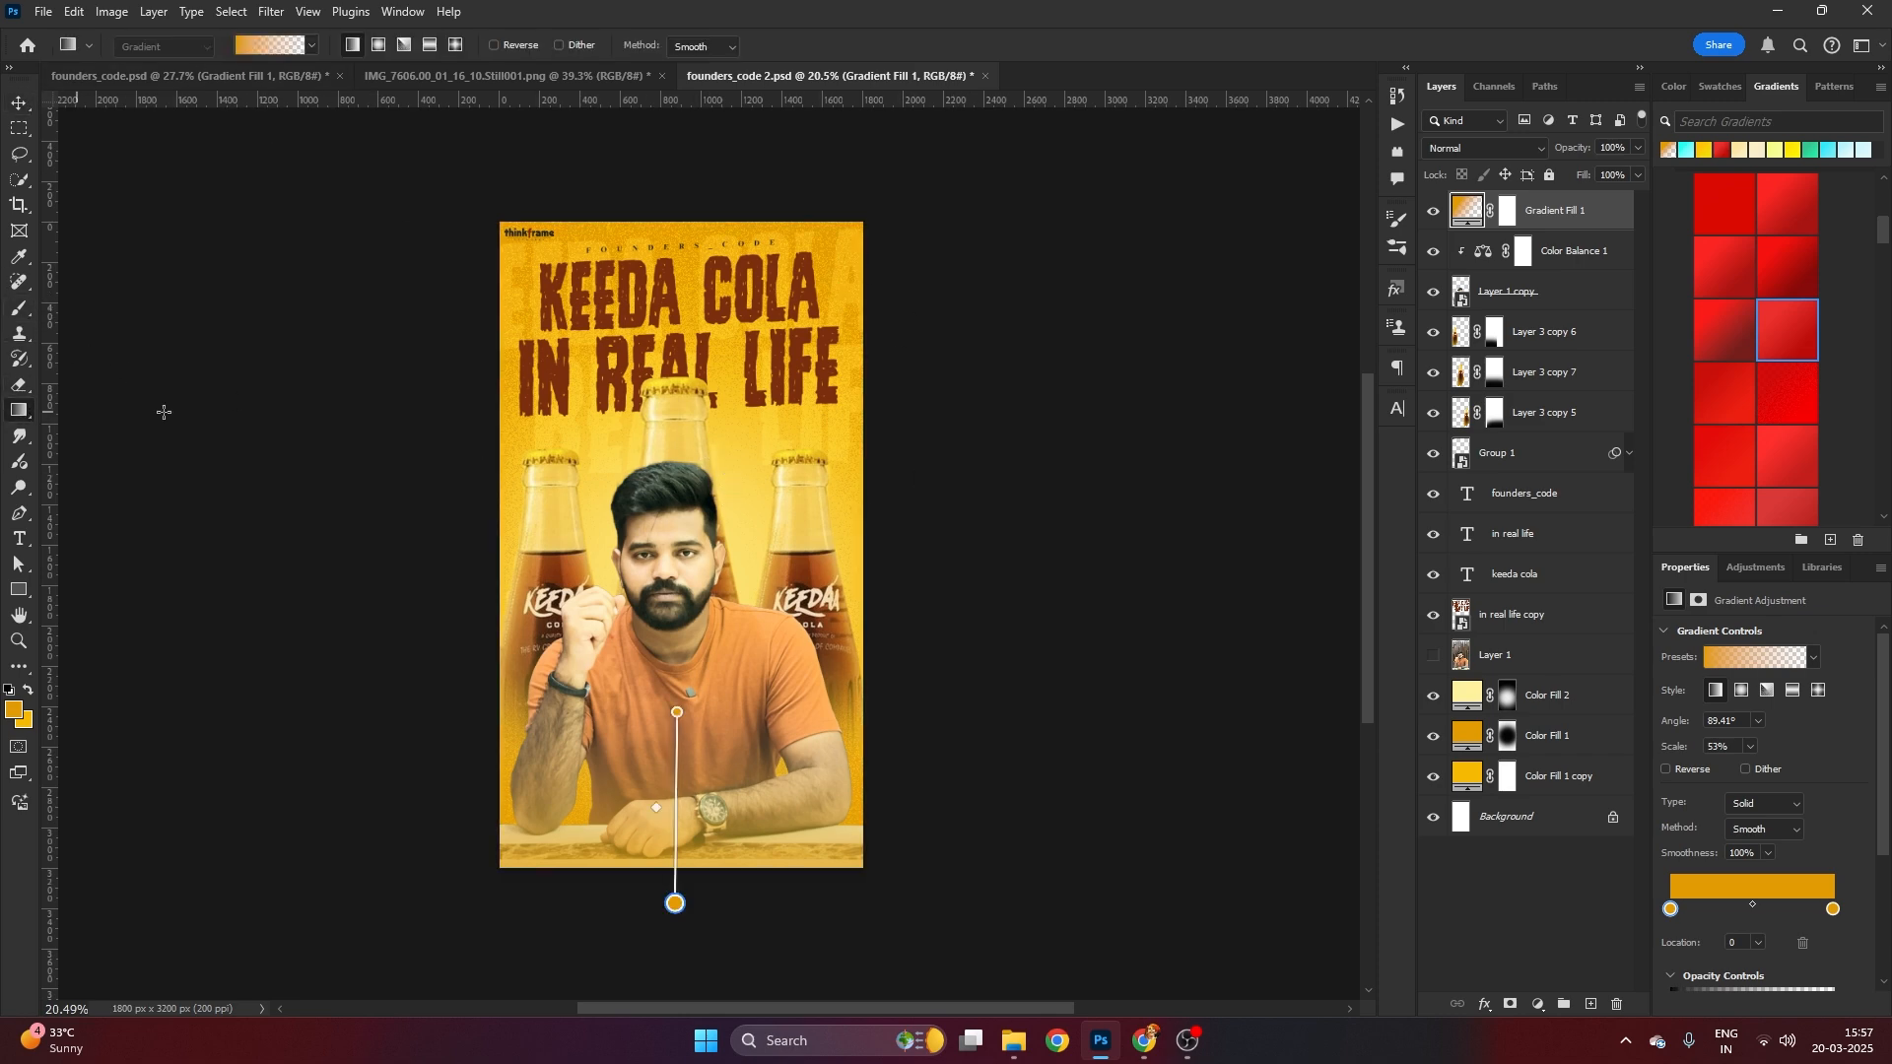
pyautogui.moveTo(676, 722); pyautogui.dragTo(676, 786)
pyautogui.moveTo(675, 903); pyautogui.dragTo(673, 925)
pyautogui.press('v')
pyautogui.scroll(-2, 766, 639)
pyautogui.scroll(1, 770, 644)
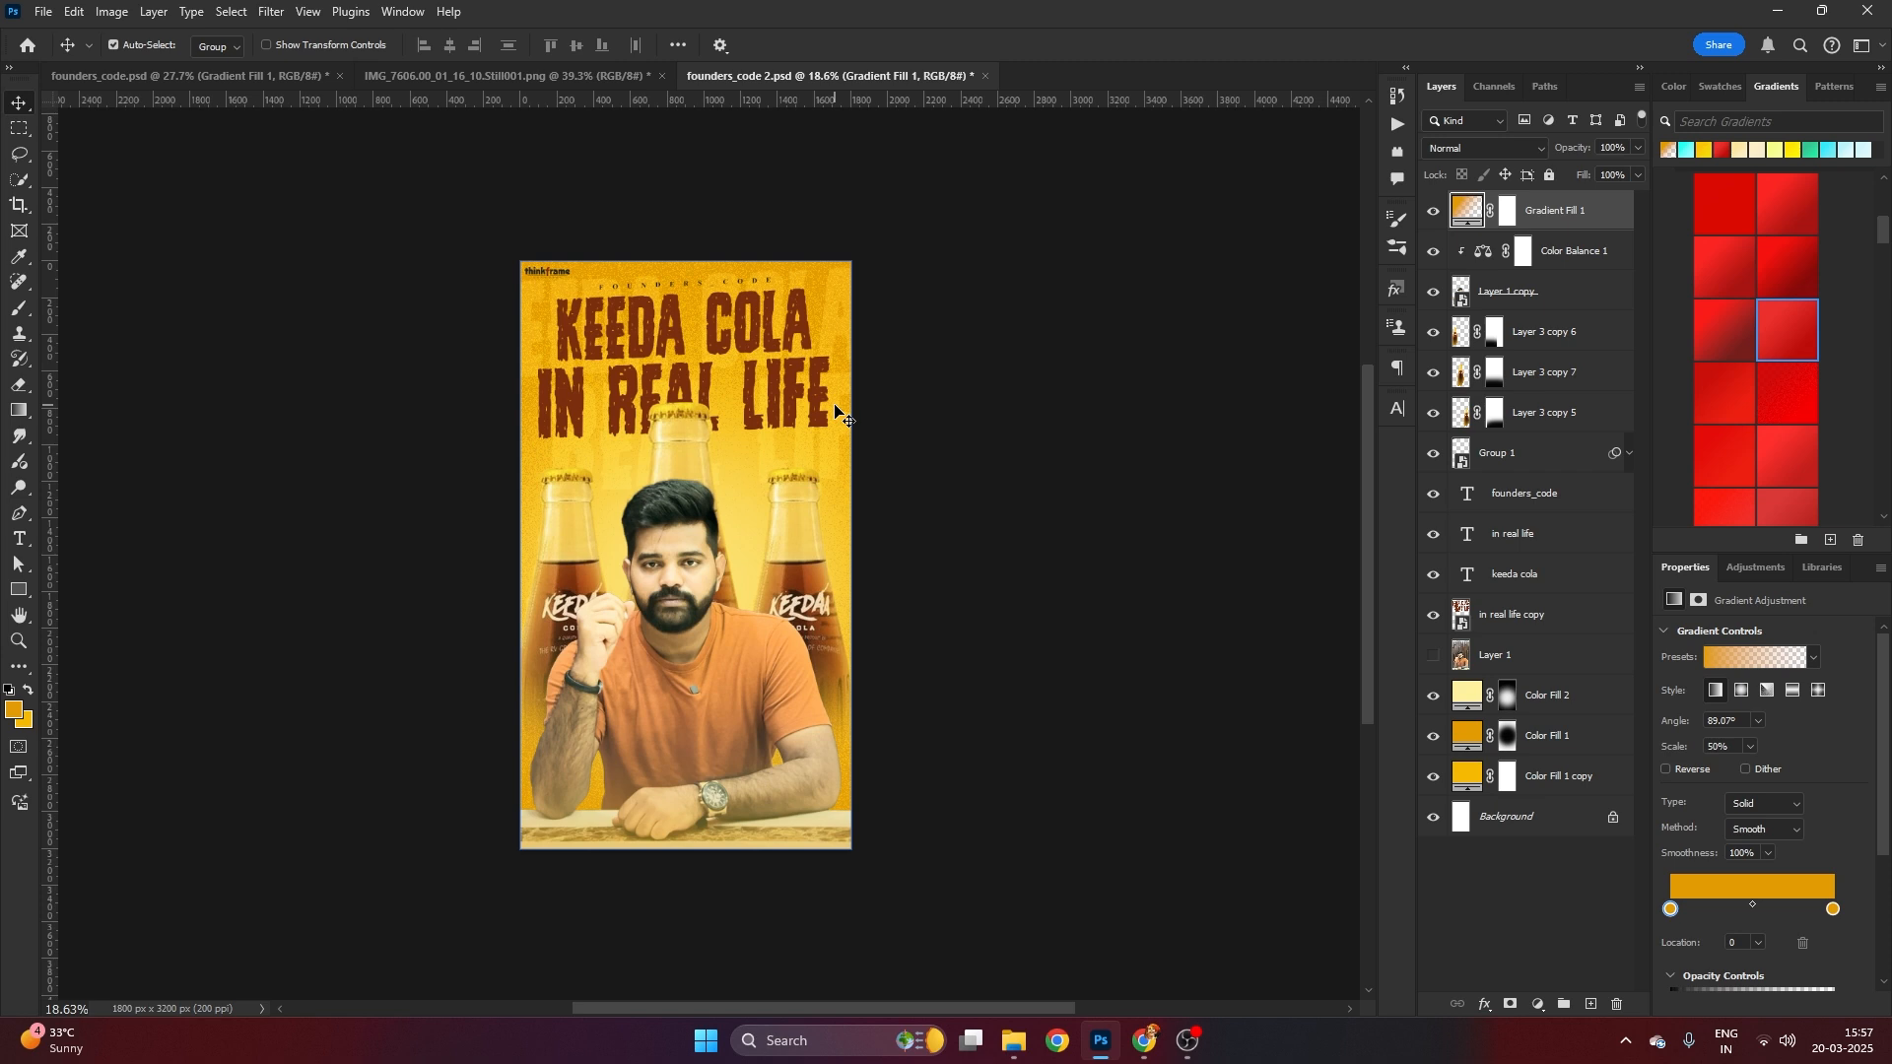
pyautogui.click(976, 248)
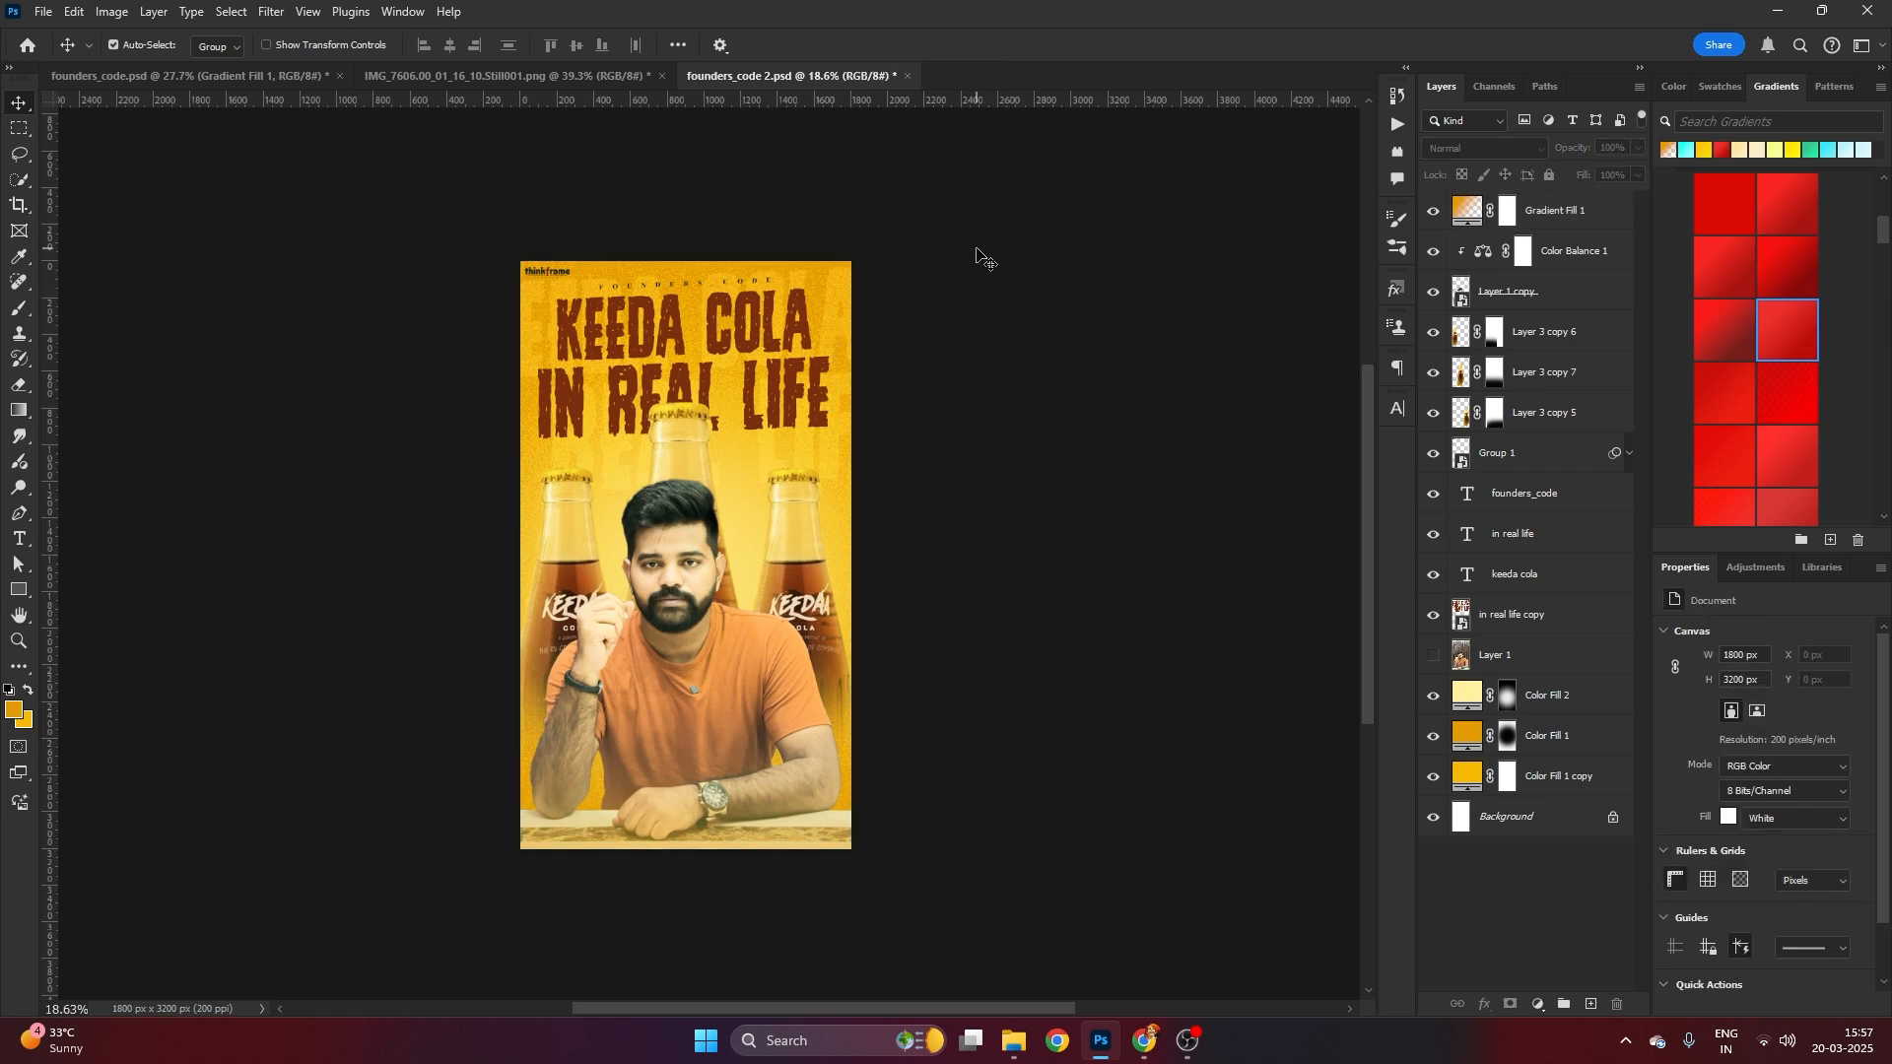
# Stamp all visible layers into a new layer above Gradient Fill 1 and convert it to a smart object
pyautogui.click(1560, 222)
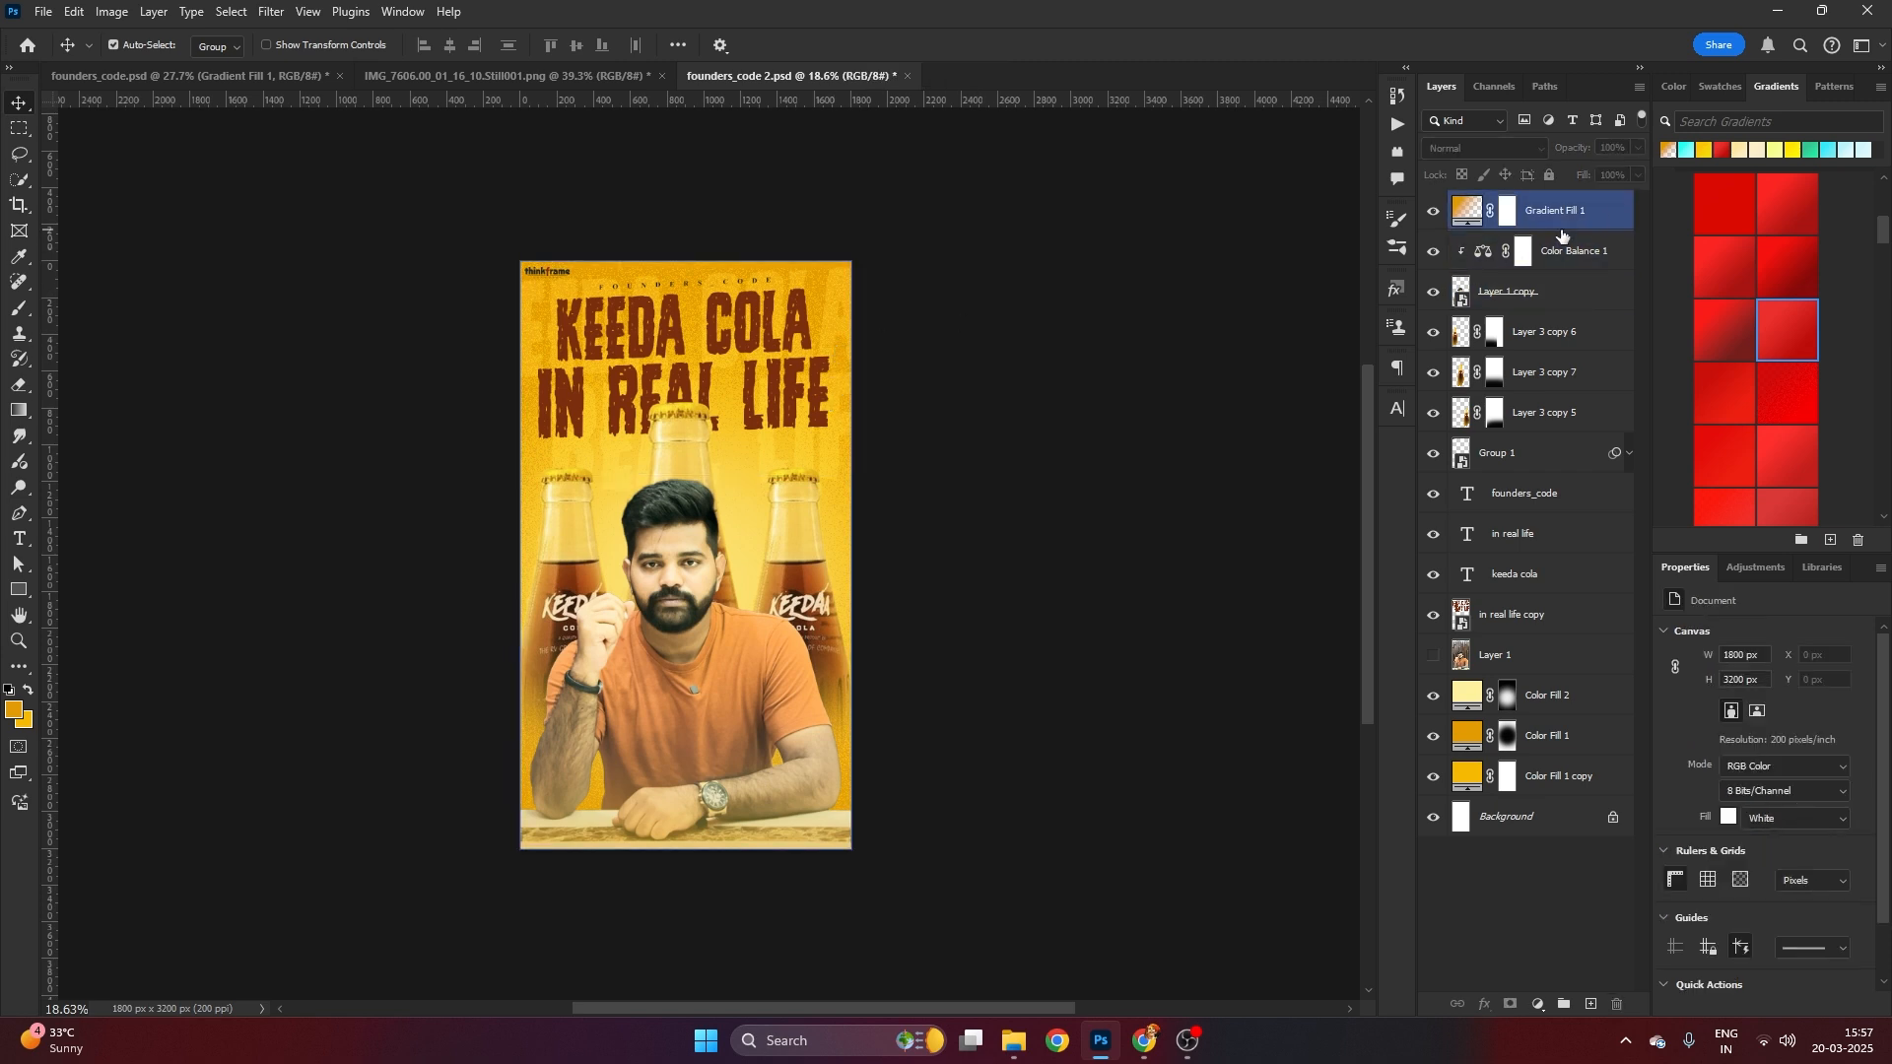
pyautogui.click(1561, 230)
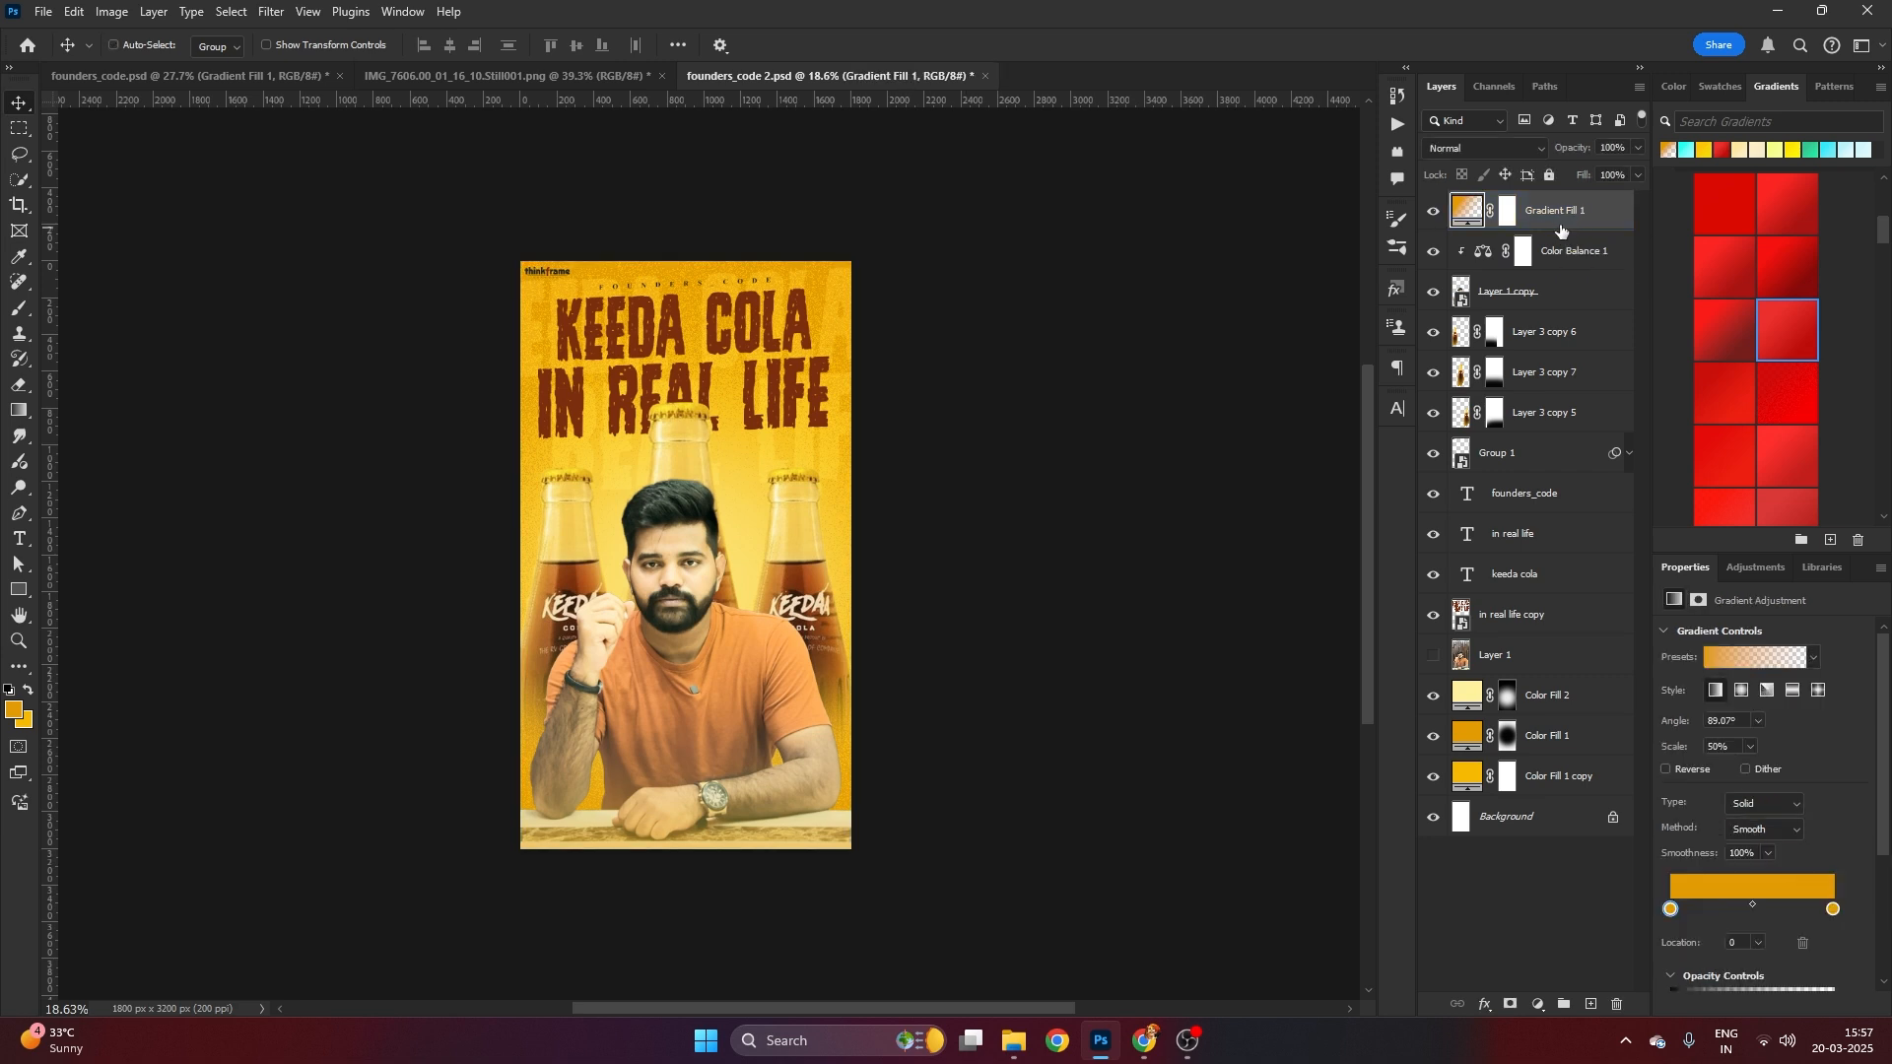
pyautogui.hotkey('ctrl', 'shift', 'alt', 'e')
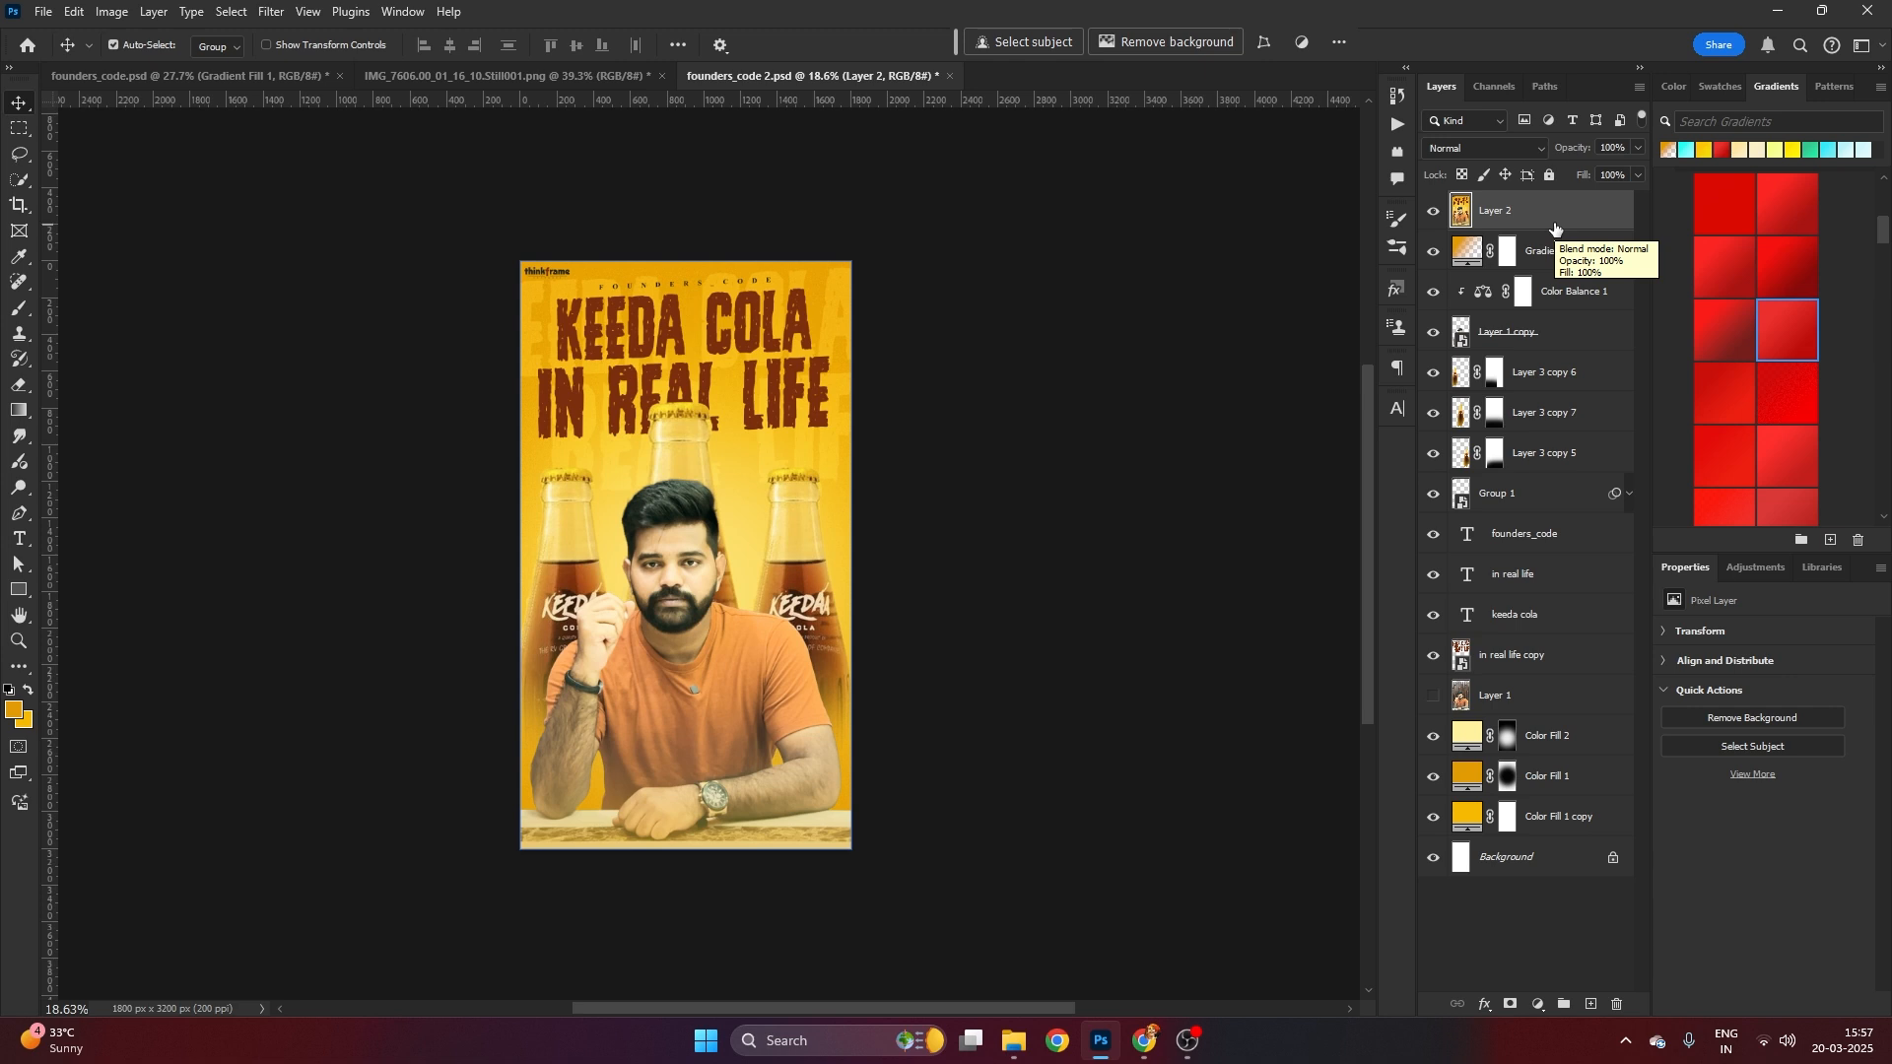
pyautogui.press('Return')
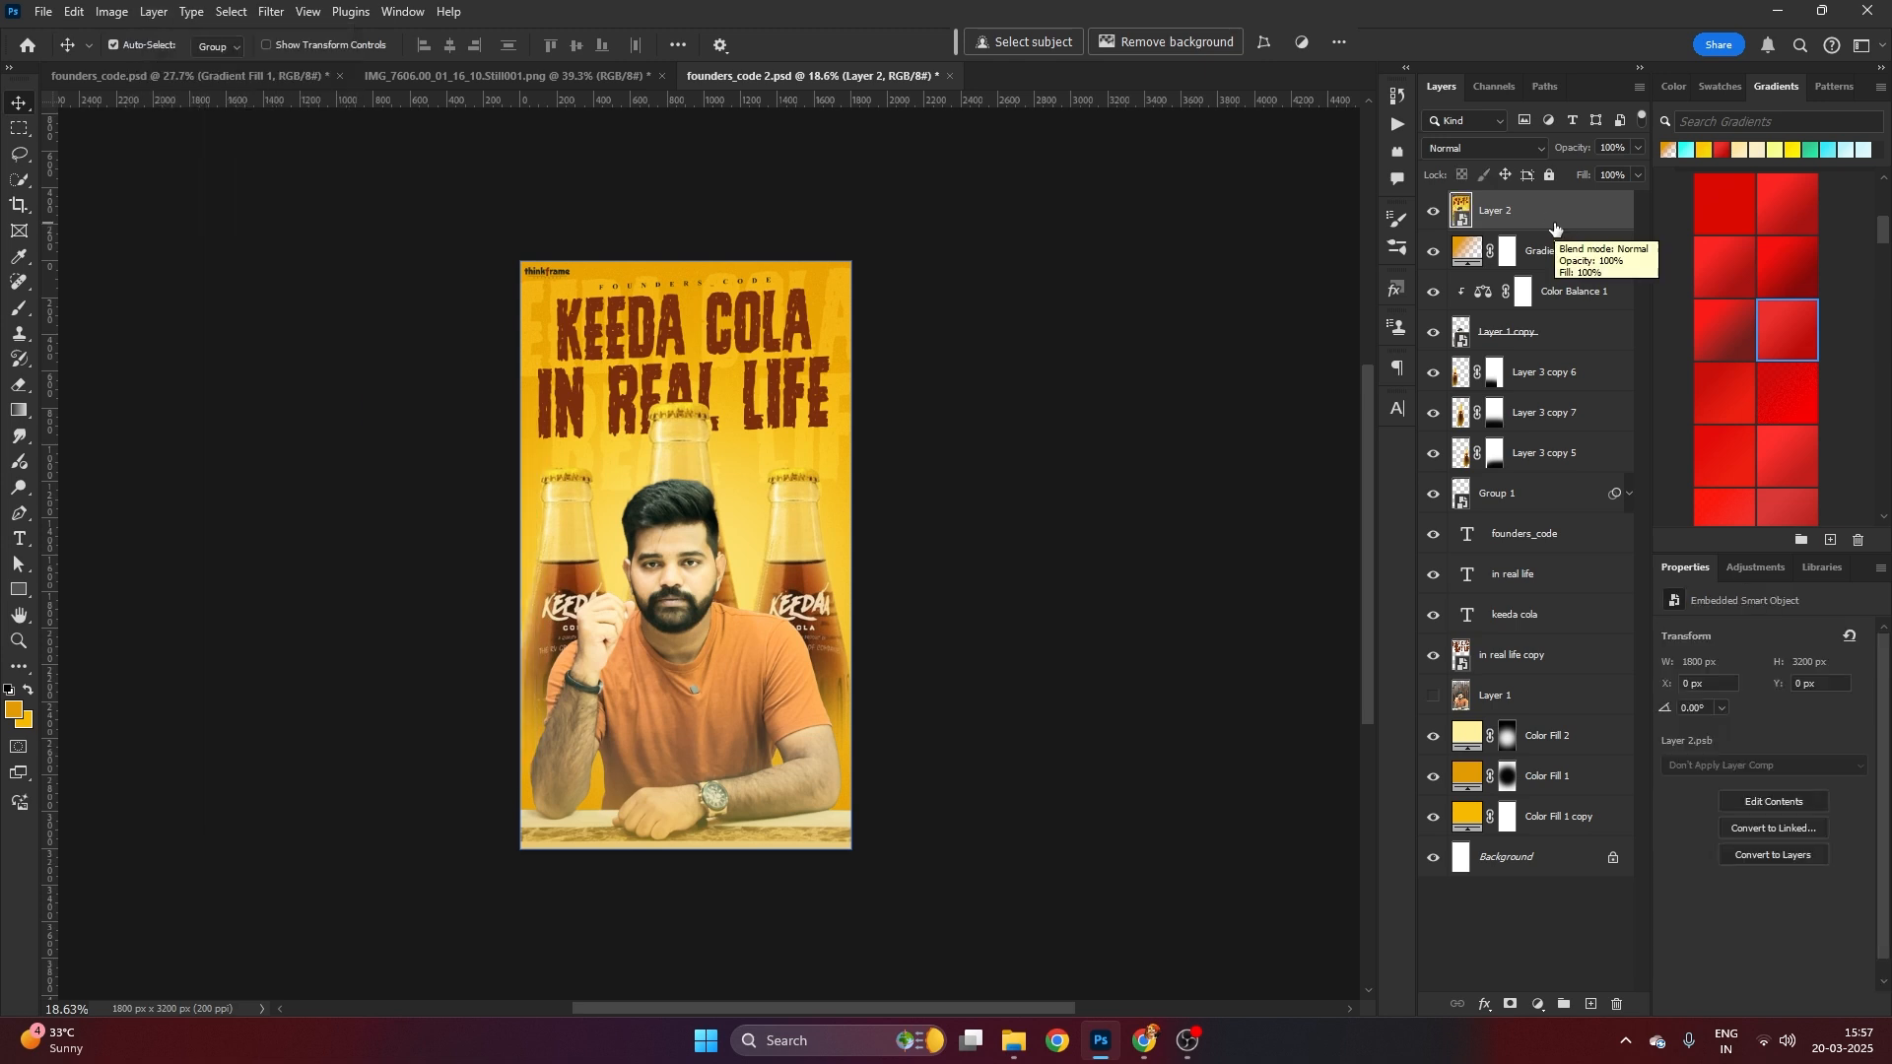
# Start a Camera Raw filter on the merged smart object with Exposure -0.05, Contrast +11, Highlights +3, Shadows +10, Whites -7 and Blacks -15
pyautogui.hotkey('ctrl', 'shift', 'a')
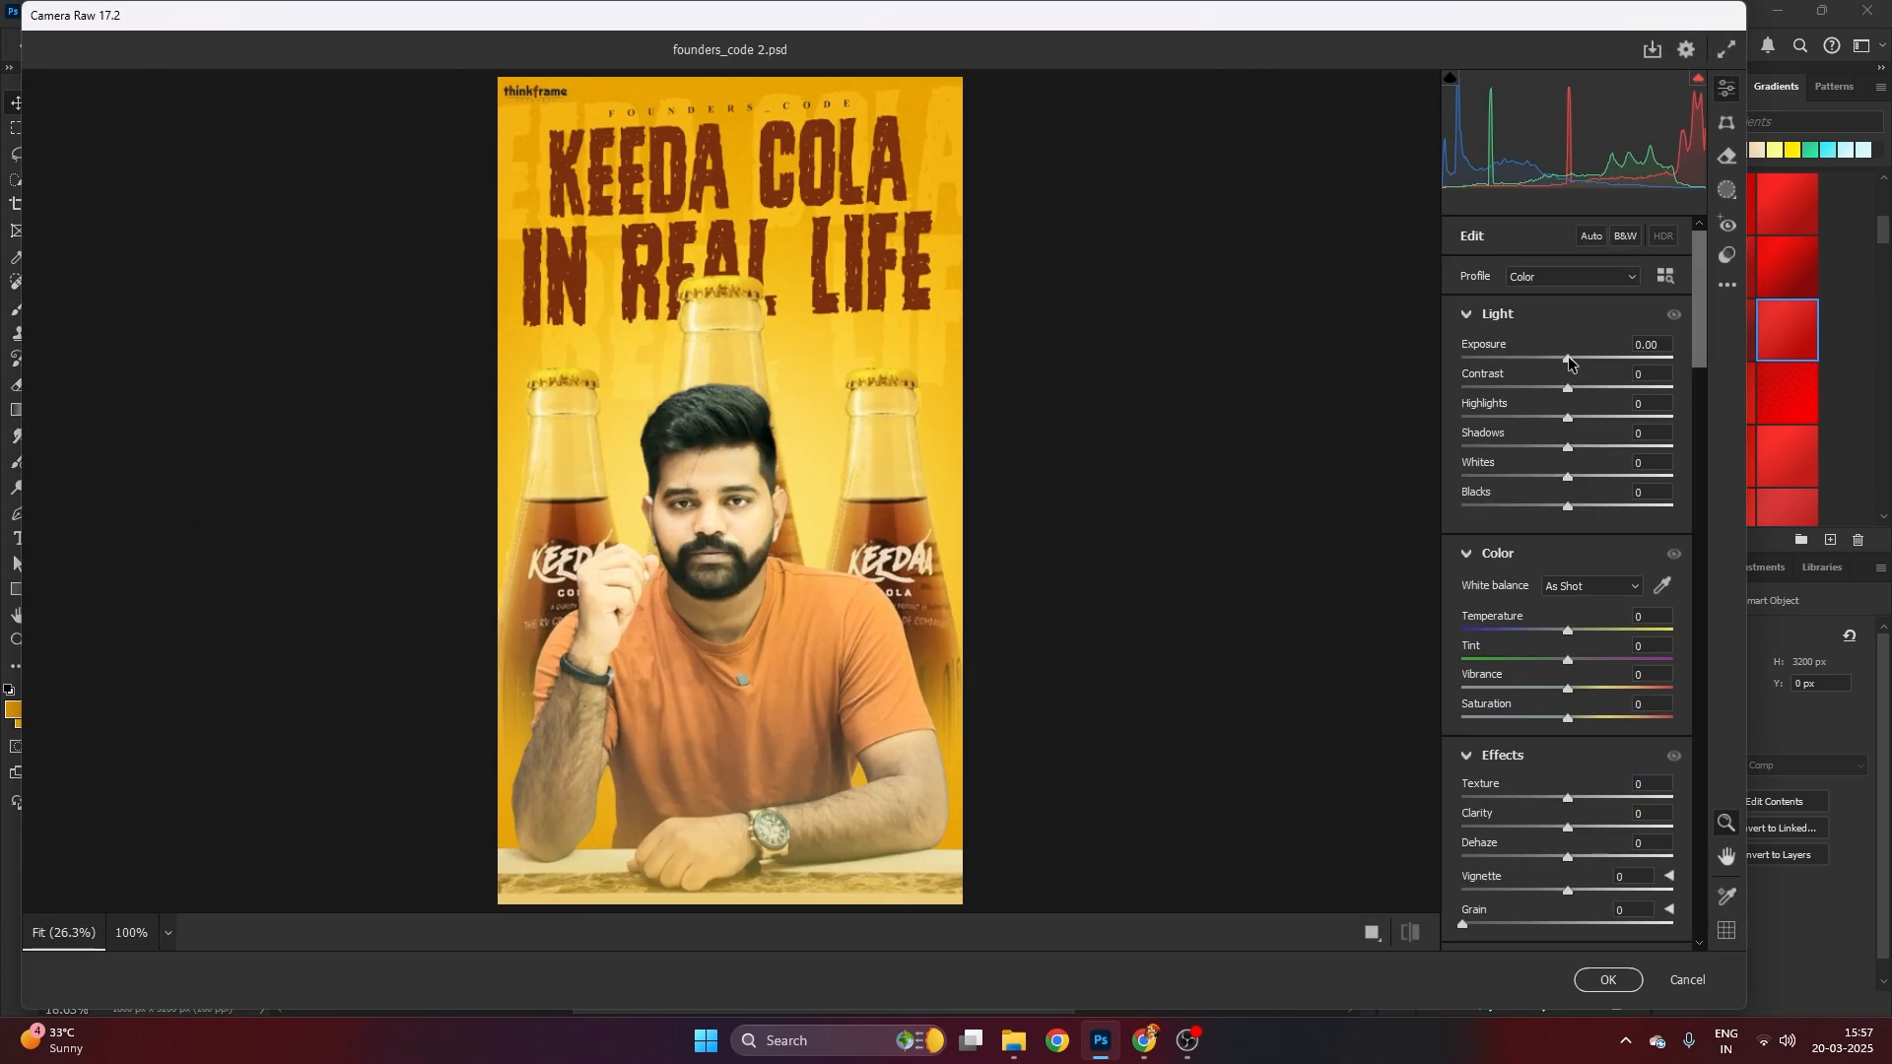
pyautogui.moveTo(1568, 358); pyautogui.dragTo(1560, 477)
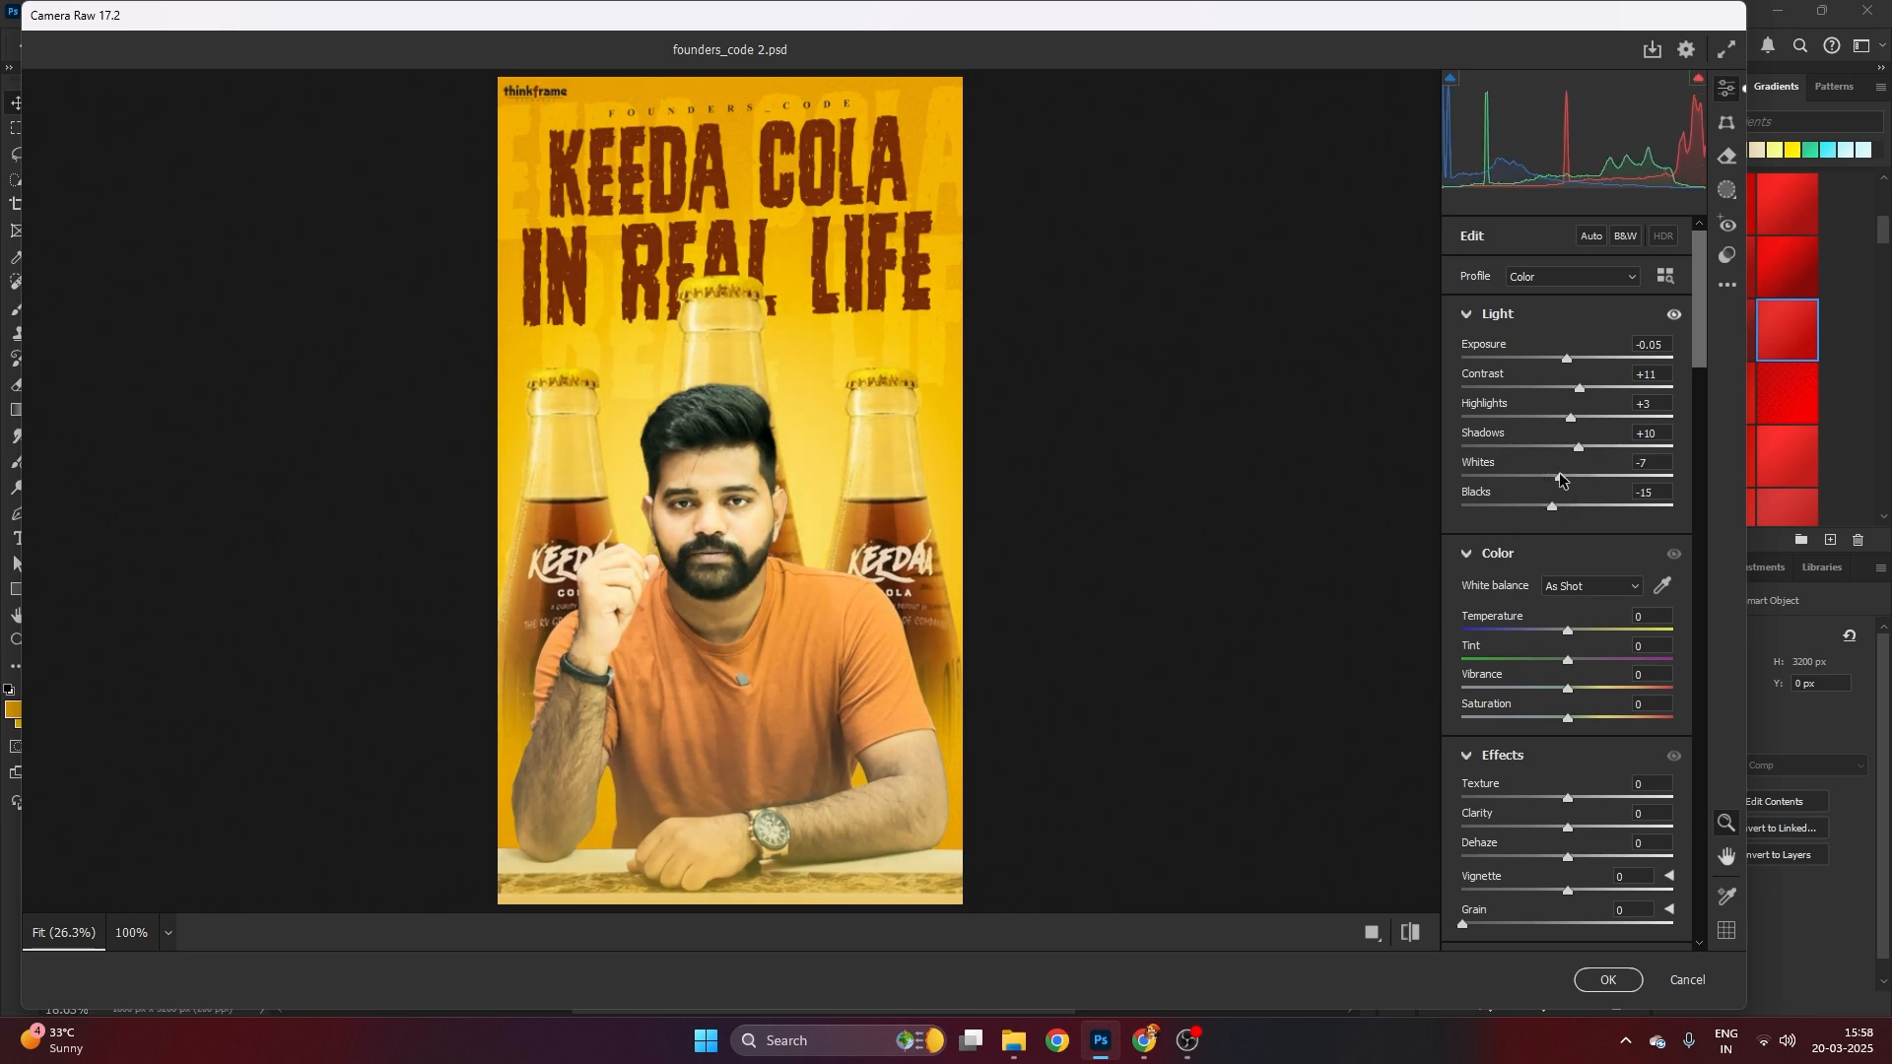
# Set Vibrance +11, Texture +10, Grain 15 and Vignette -4 in Camera Raw and apply the filter
pyautogui.moveTo(1569, 690); pyautogui.dragTo(1579, 692)
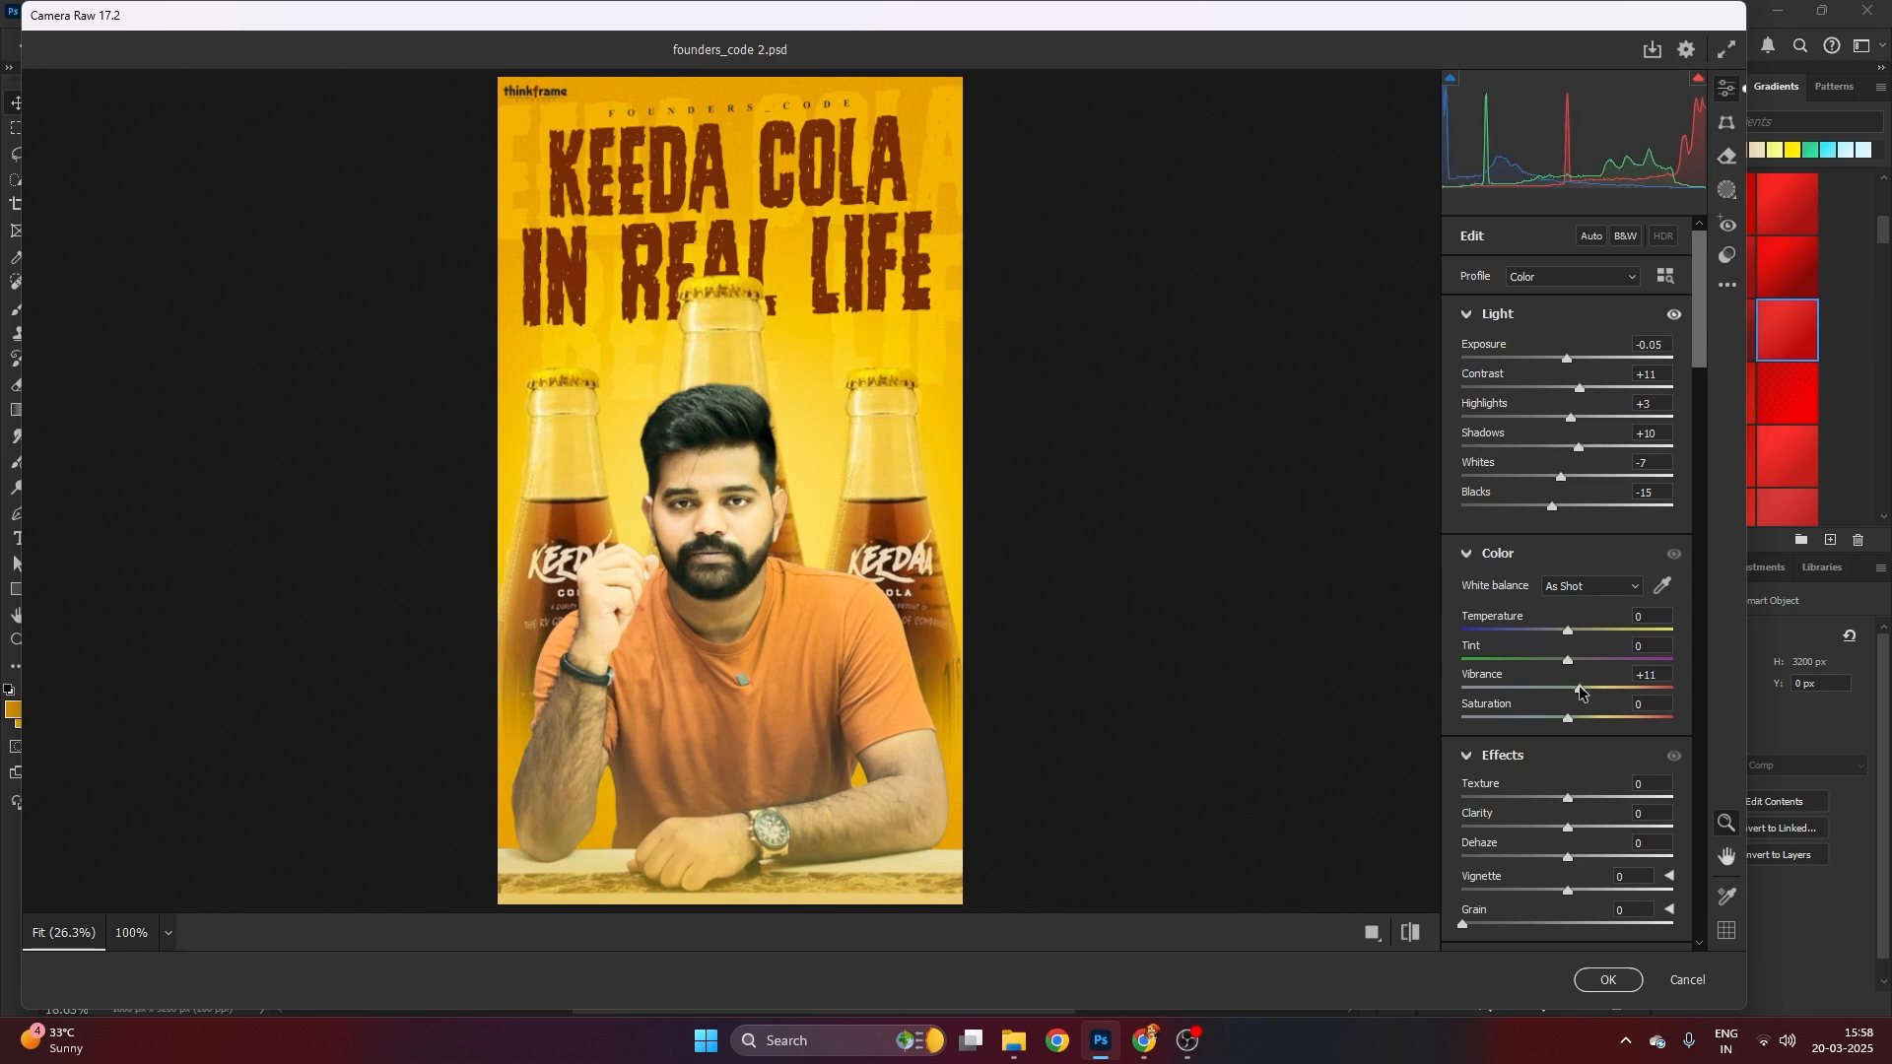
pyautogui.moveTo(1567, 798); pyautogui.dragTo(1578, 798)
pyautogui.moveTo(1465, 924)
pyautogui.mouseDown()
pyautogui.moveTo(1547, 920)
pyautogui.moveTo(1495, 924)
pyautogui.mouseUp()
pyautogui.moveTo(1559, 894); pyautogui.dragTo(1565, 894)
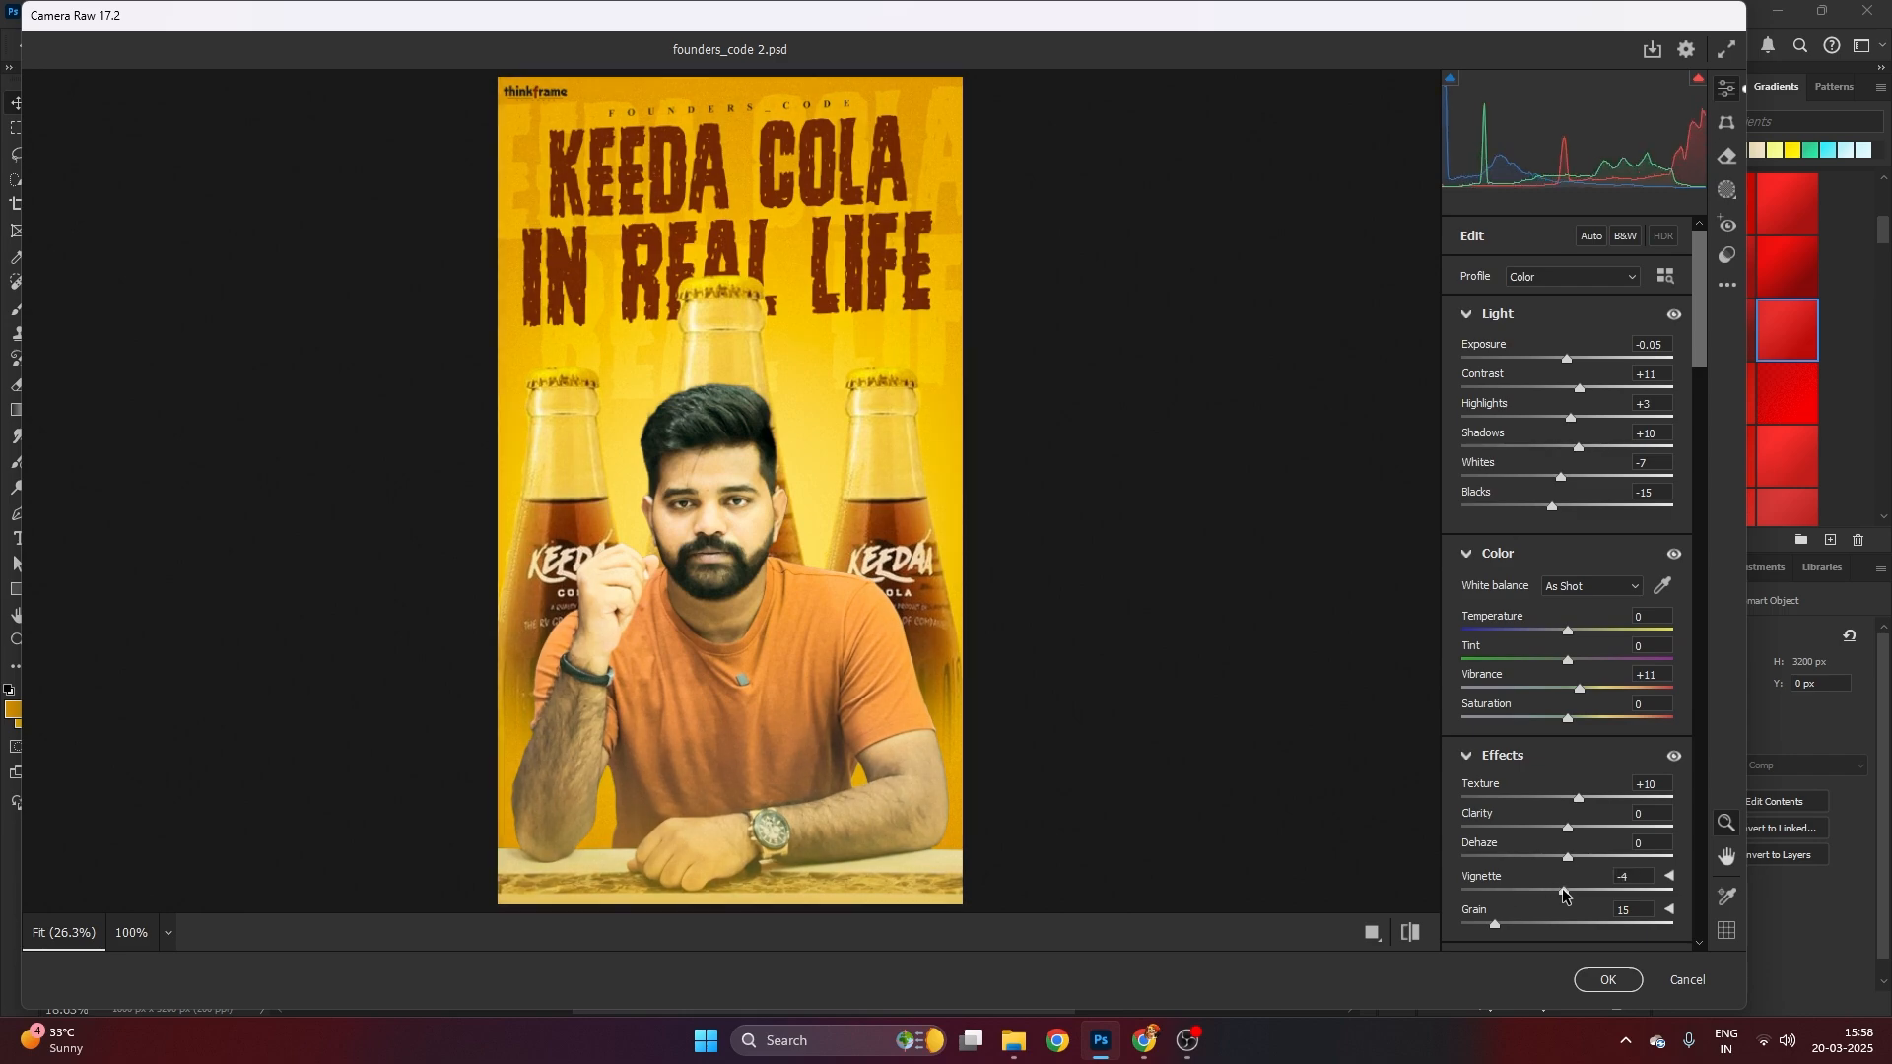
pyautogui.click(1607, 980)
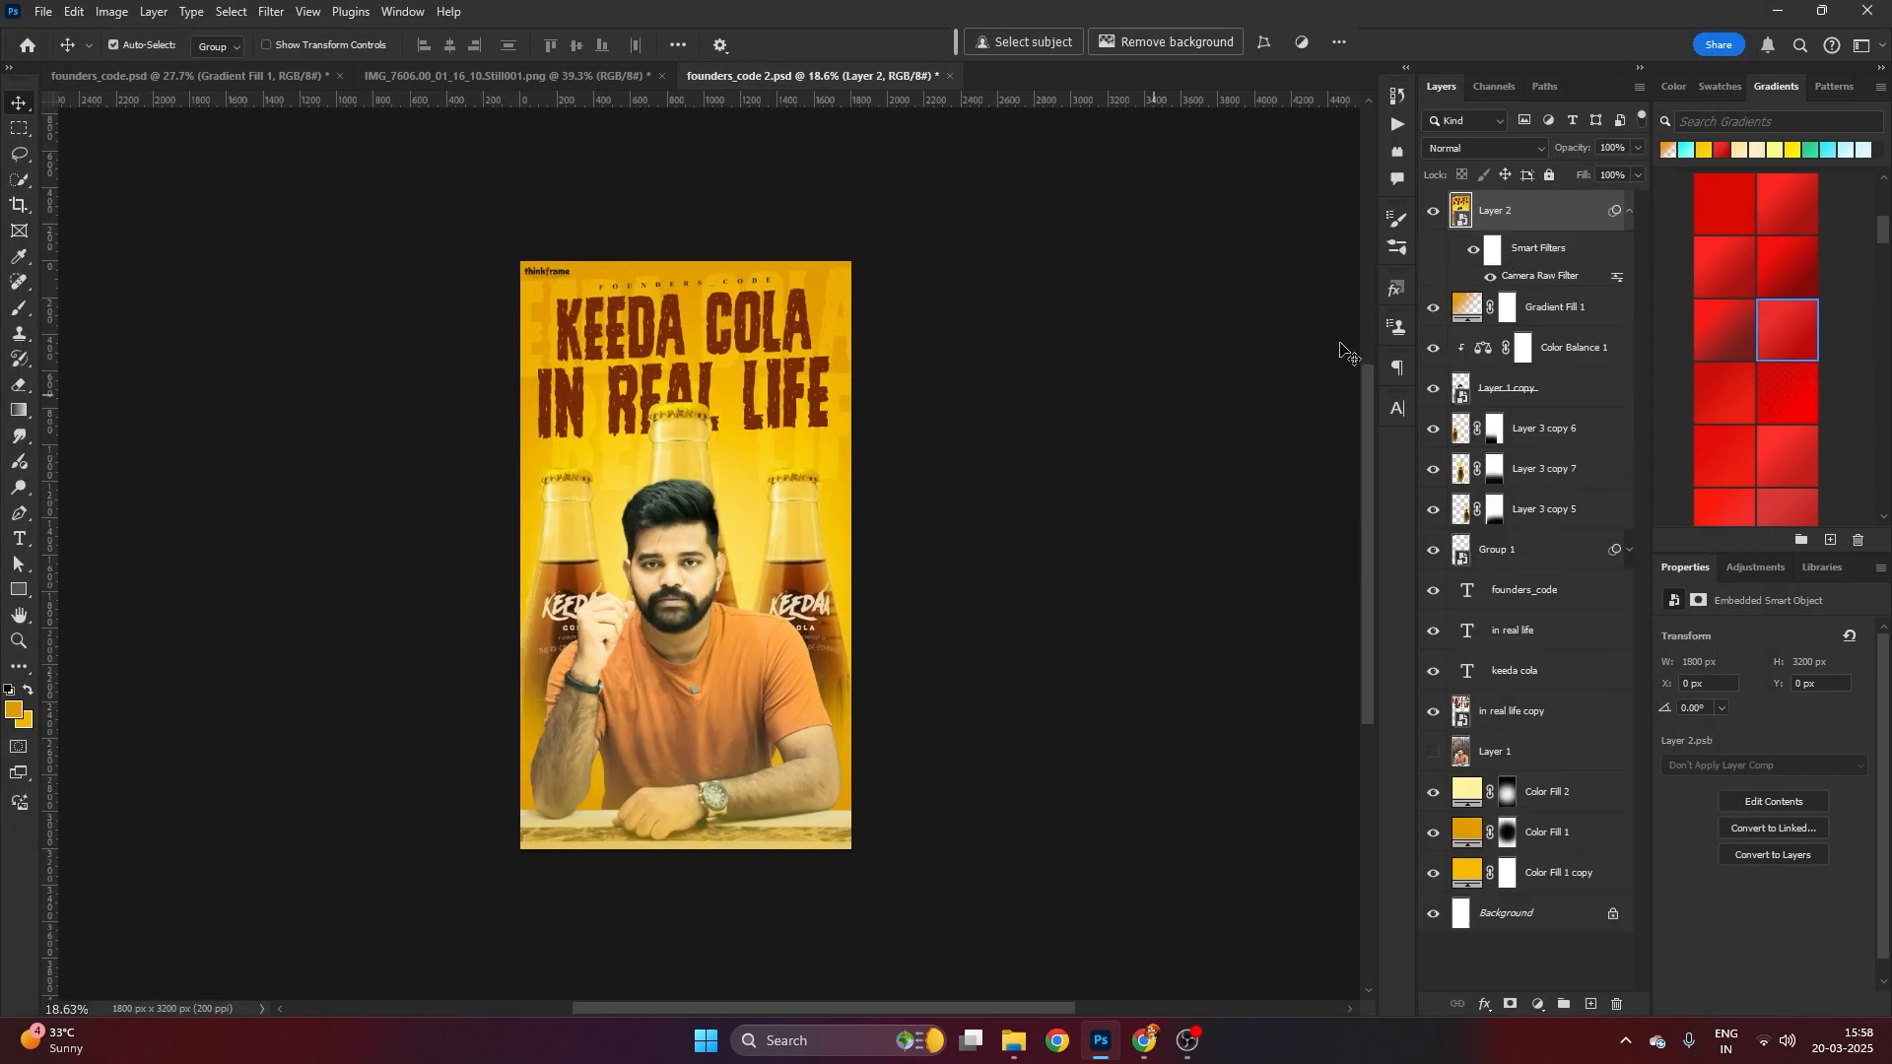